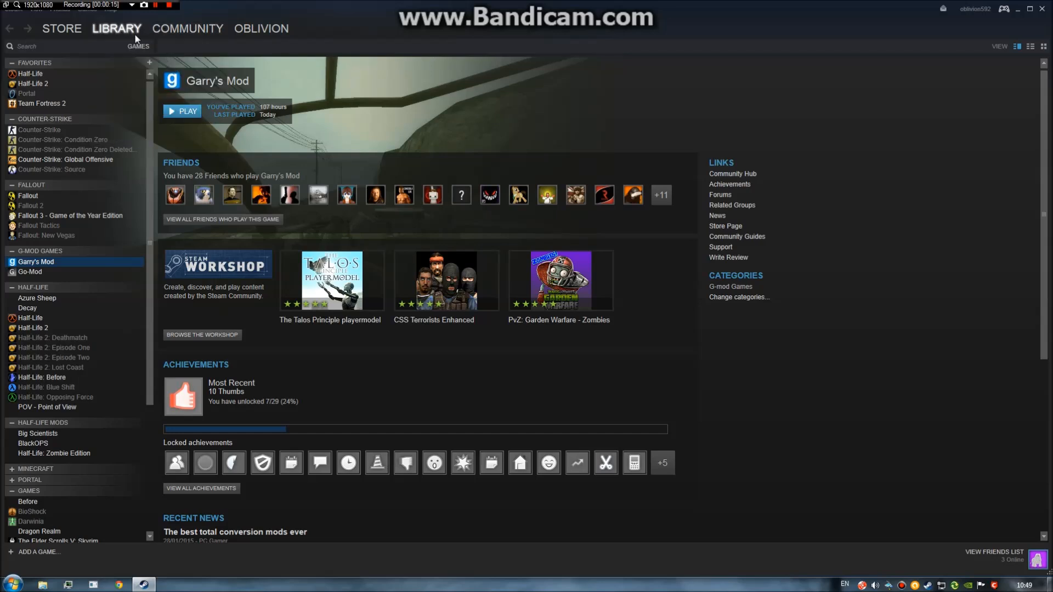
# Launch Half-Life SDK from the Steam library's Tools list to start Hammer.
pyautogui.click(129, 124)
pyautogui.click(132, 399)
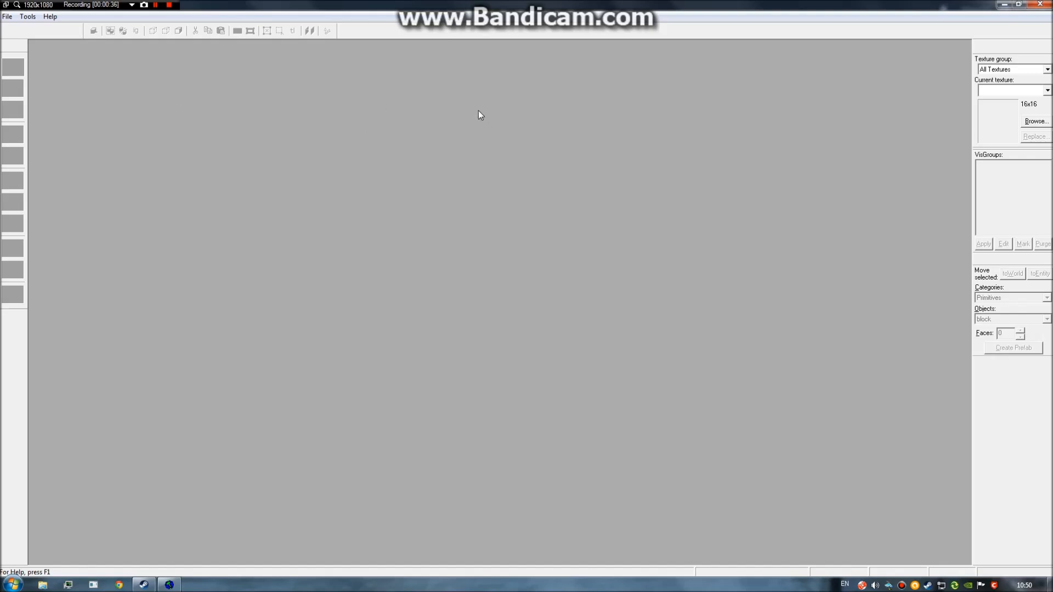
# Start a new empty map and look around the 3D camera view.
pyautogui.click(5, 16)
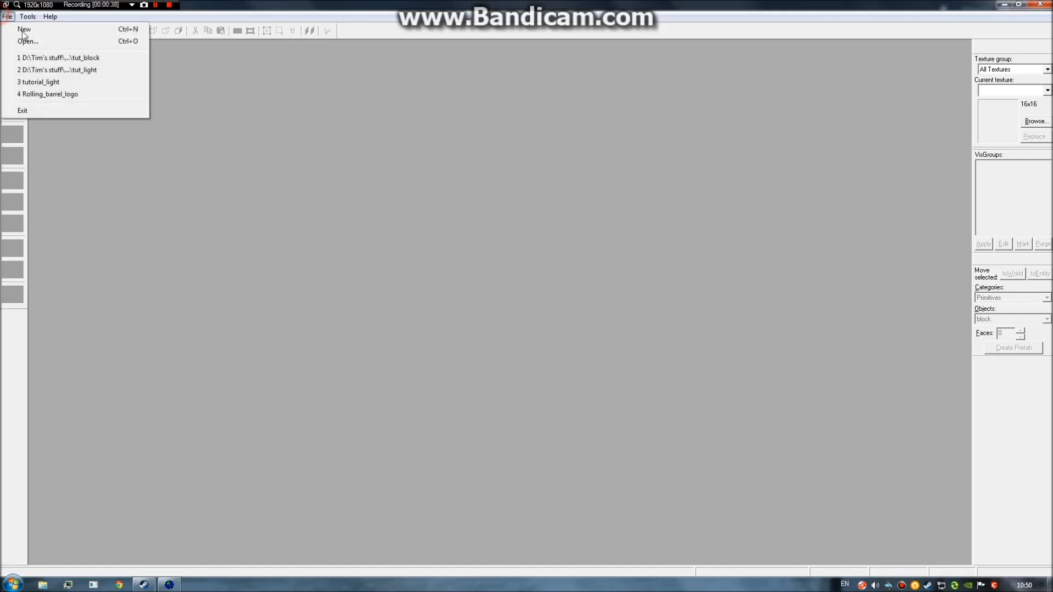
pyautogui.click(43, 33)
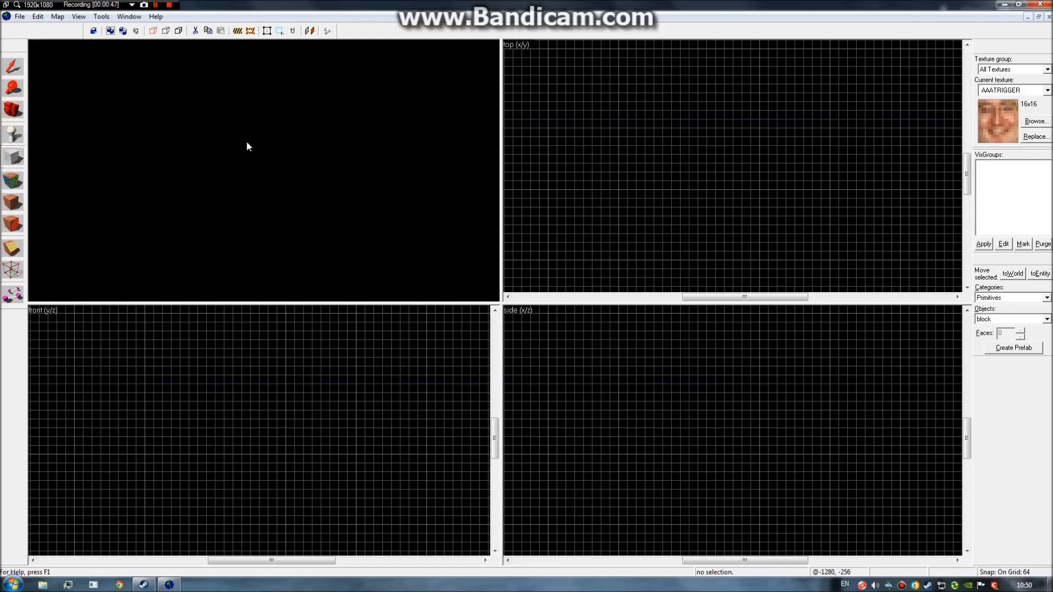
pyautogui.press('s')
pyautogui.press('a')
pyautogui.press('d')
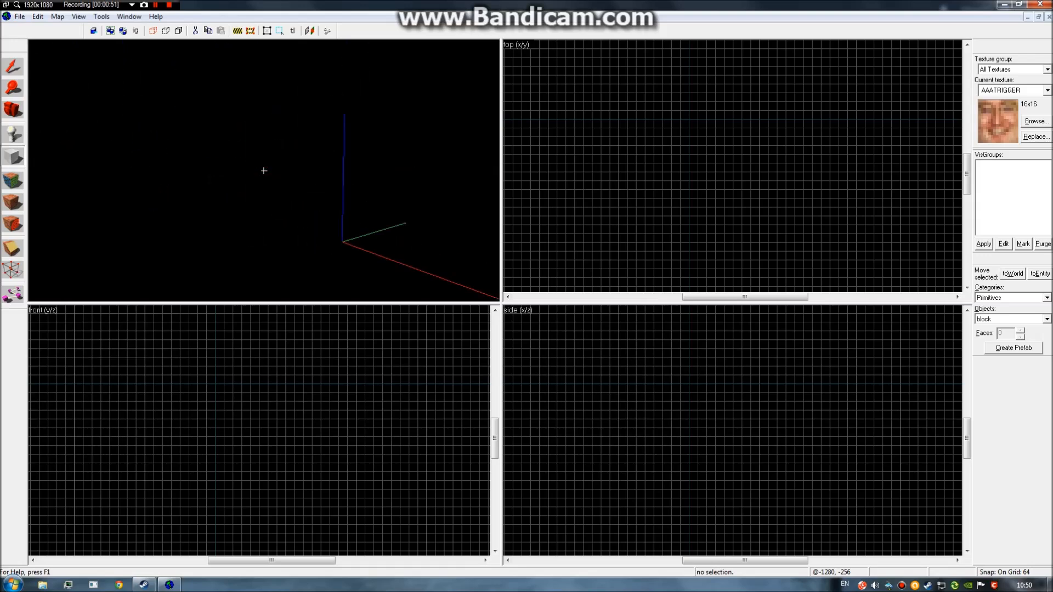
pyautogui.press('s')
pyautogui.press('a')
pyautogui.press('s')
pyautogui.press('z')
pyautogui.scroll(-7, 705, 156)
pyautogui.scroll(10, 676, 160)
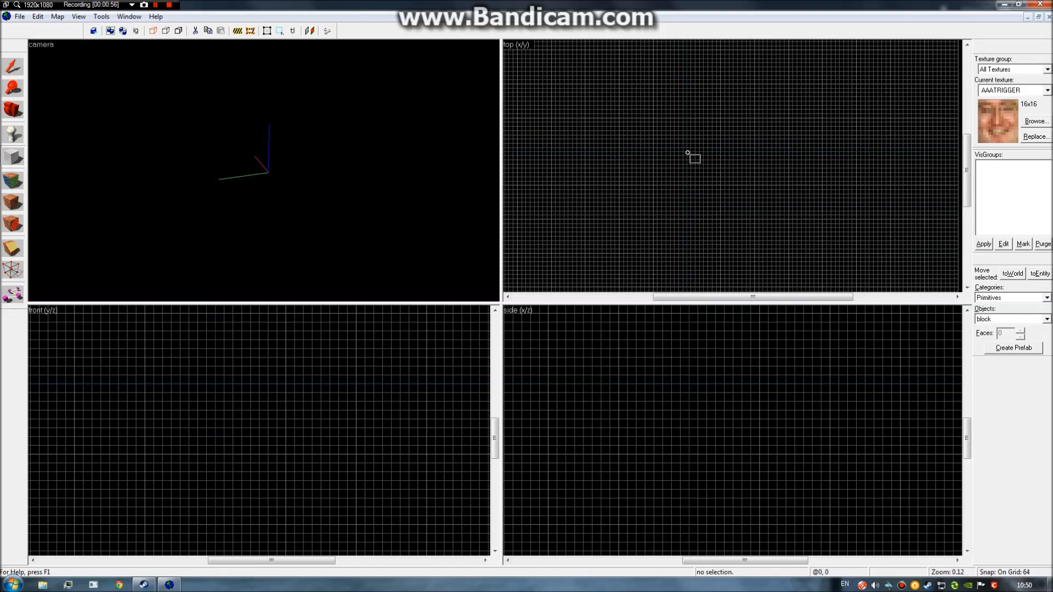
pyautogui.scroll(-2, 675, 143)
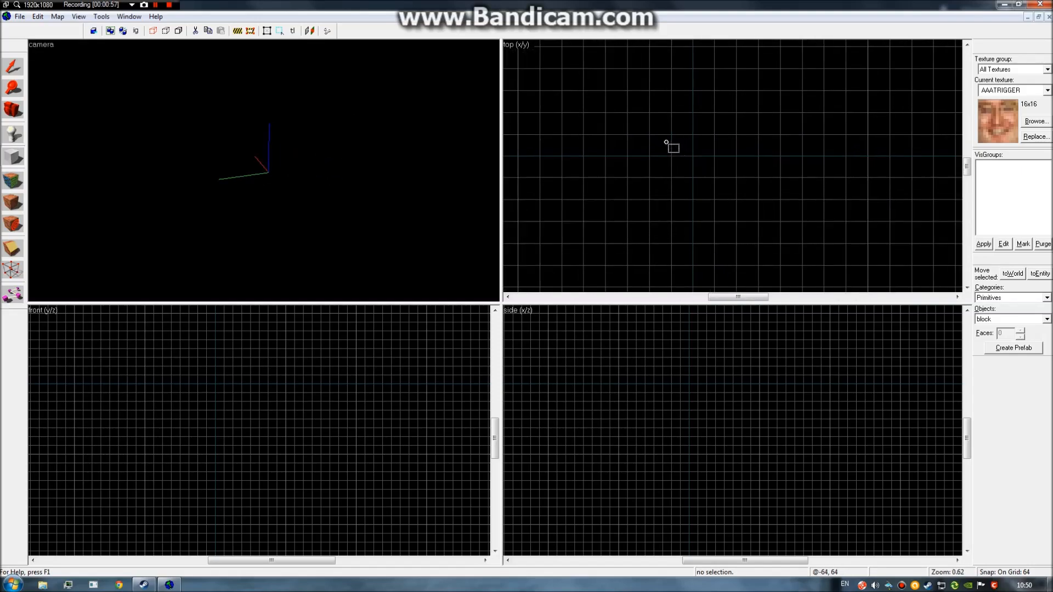
# Set the grid snap to 16 units.
pyautogui.press('[')
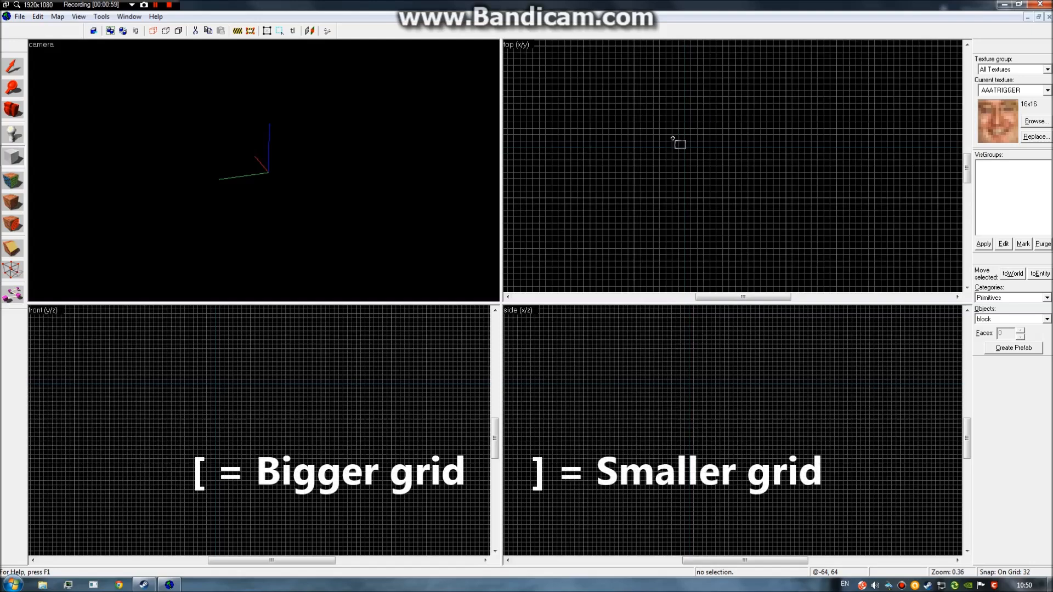
pyautogui.press(']')
pyautogui.press(']')
pyautogui.scroll(-1, 683, 143)
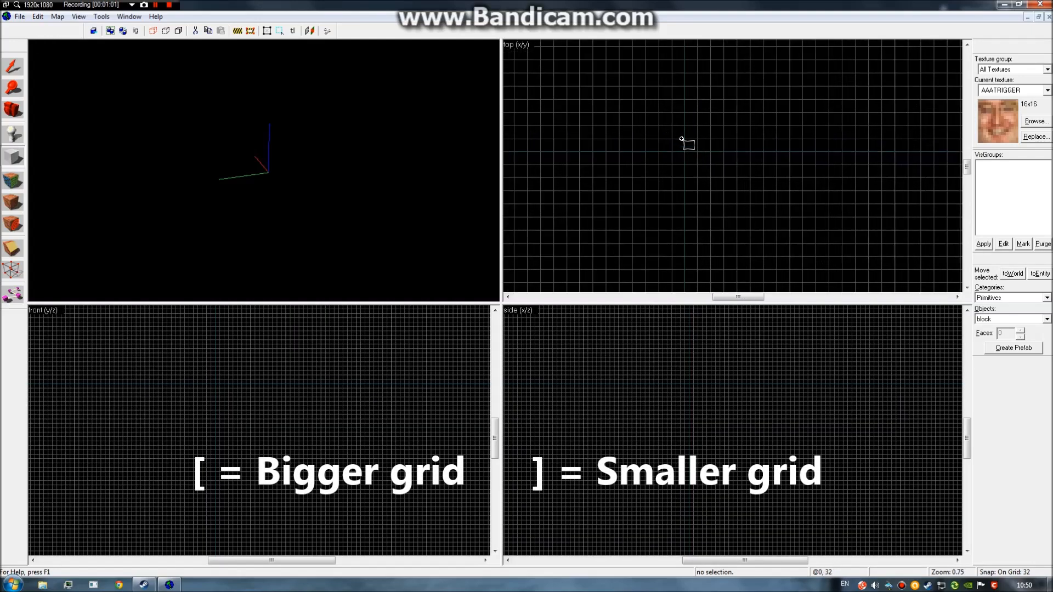
pyautogui.press(']')
pyautogui.scroll(5, 735, 141)
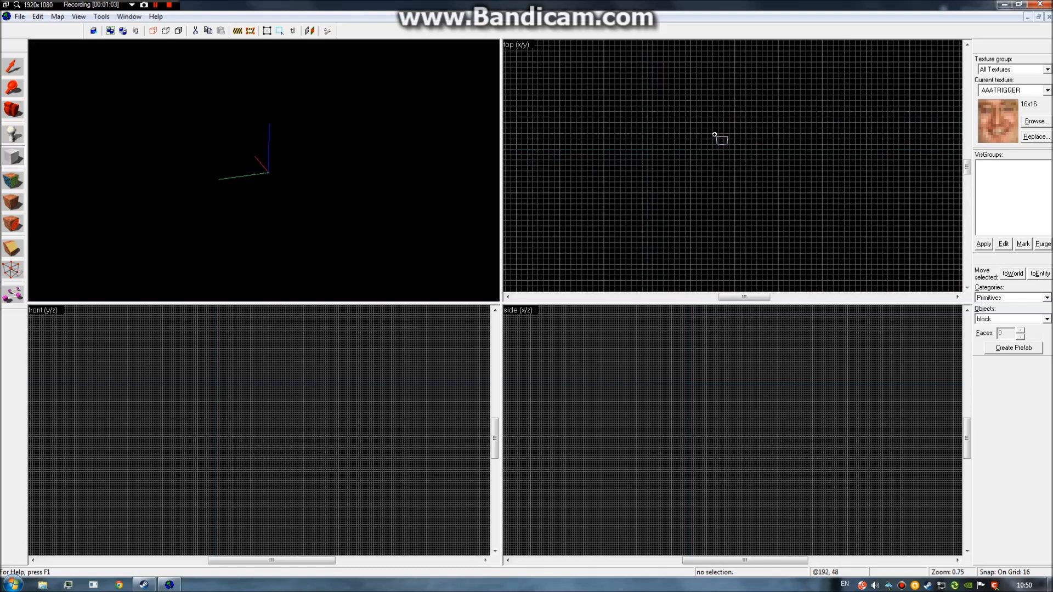
pyautogui.click(1035, 121)
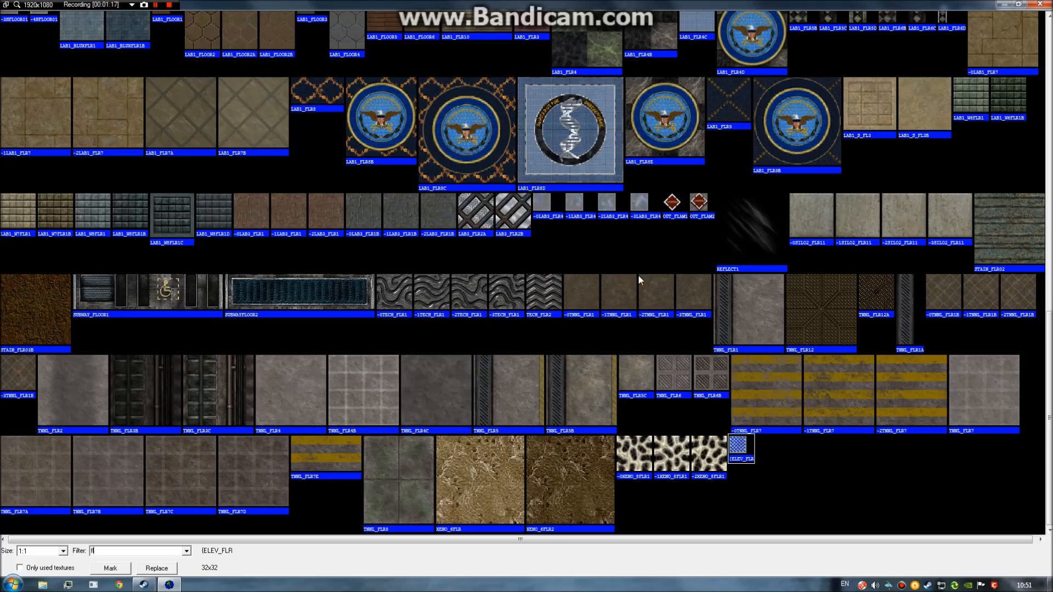
# Choose TNNL_FLR7D as the current texture.
pyautogui.scroll(5, 1015, 84)
pyautogui.scroll(-5, 1026, 363)
pyautogui.doubleClick(239, 486)
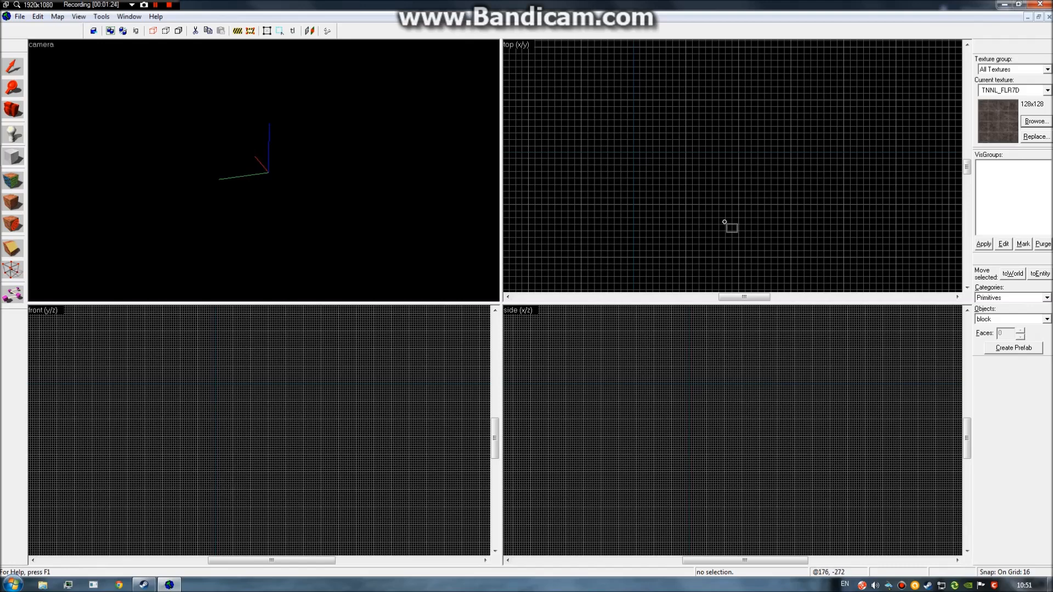
pyautogui.scroll(4, 575, 102)
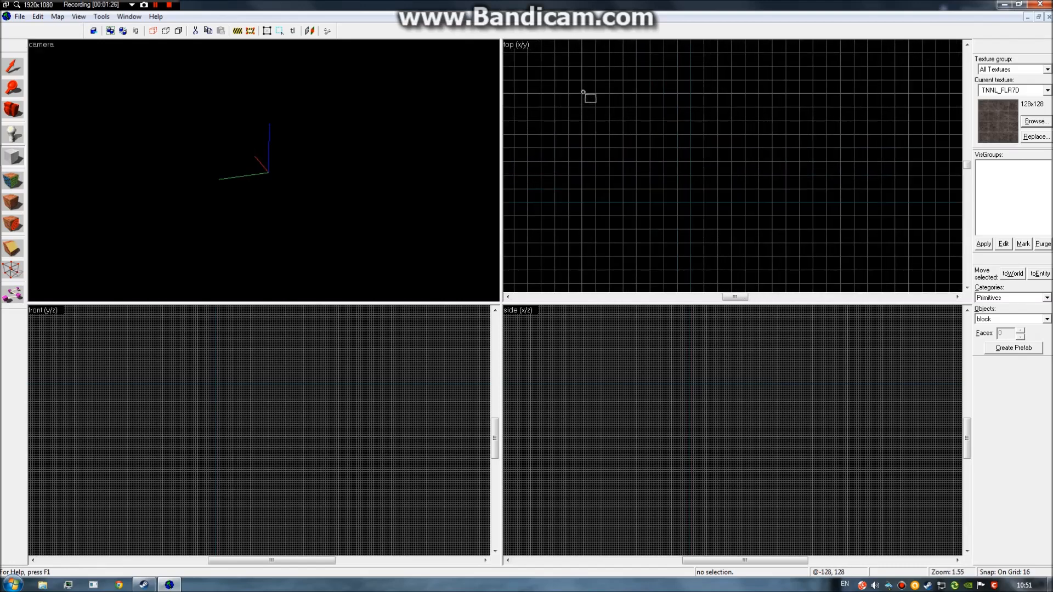
pyautogui.scroll(-1, 586, 110)
# Draw a block in the top view, flatten it to a 16-unit slab, and create it.
pyautogui.moveTo(582, 97); pyautogui.dragTo(730, 247)
pyautogui.moveTo(665, 179)
pyautogui.mouseDown()
pyautogui.moveTo(635, 162)
pyautogui.moveTo(654, 177)
pyautogui.mouseUp()
pyautogui.scroll(2, 682, 419)
pyautogui.moveTo(682, 416); pyautogui.dragTo(682, 346)
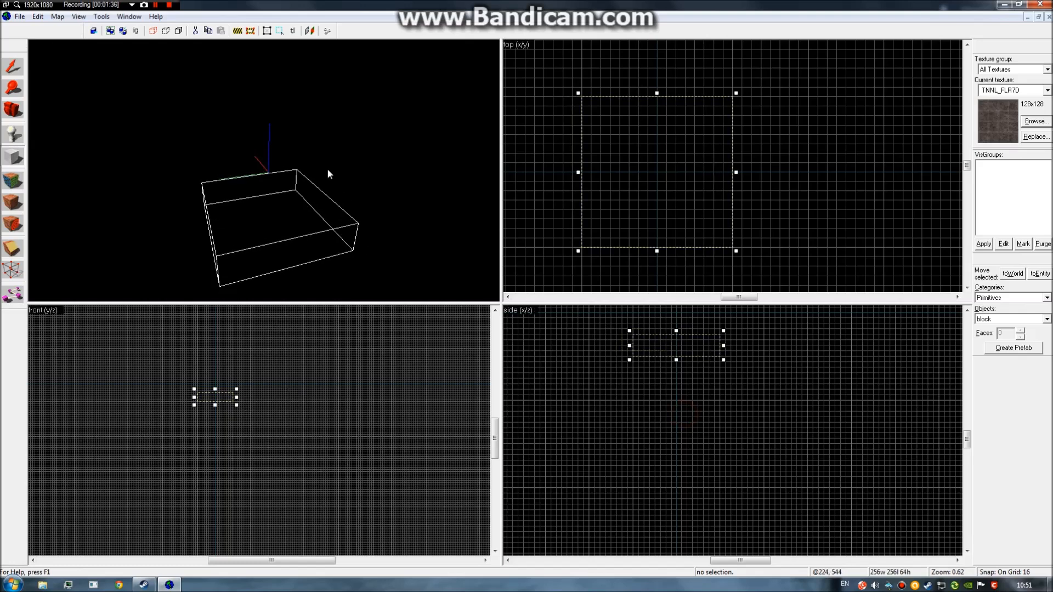
pyautogui.moveTo(205, 173); pyautogui.dragTo(263, 171)
pyautogui.press('z')
pyautogui.moveTo(677, 360)
pyautogui.mouseDown()
pyautogui.moveTo(689, 345)
pyautogui.moveTo(678, 343)
pyautogui.mouseUp()
pyautogui.rightClick(678, 182)
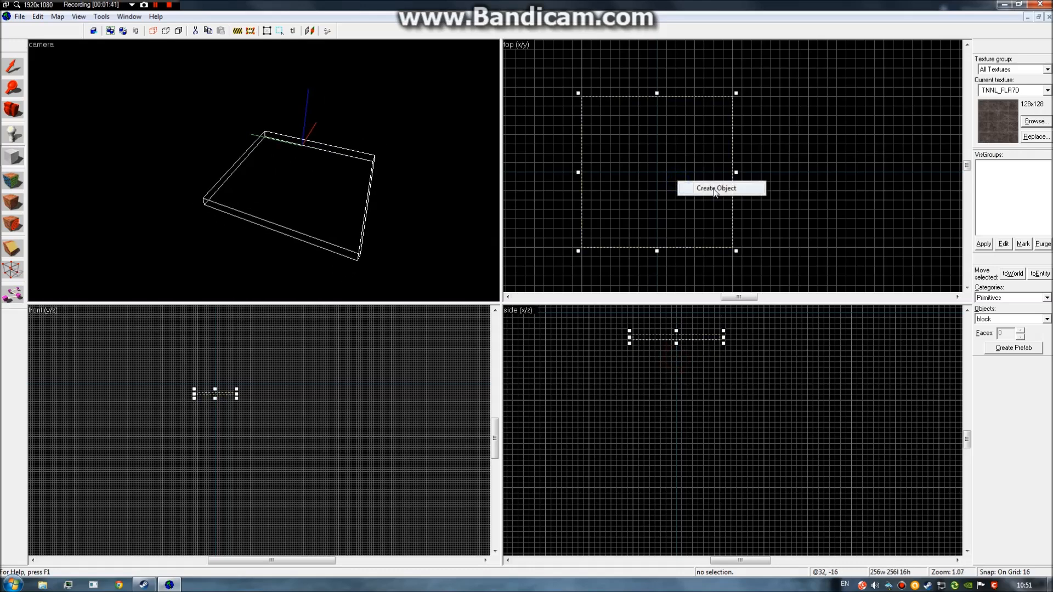
pyautogui.click(714, 189)
# Enlarge the floor slab to 384 × 384 in the top view.
pyautogui.press('z')
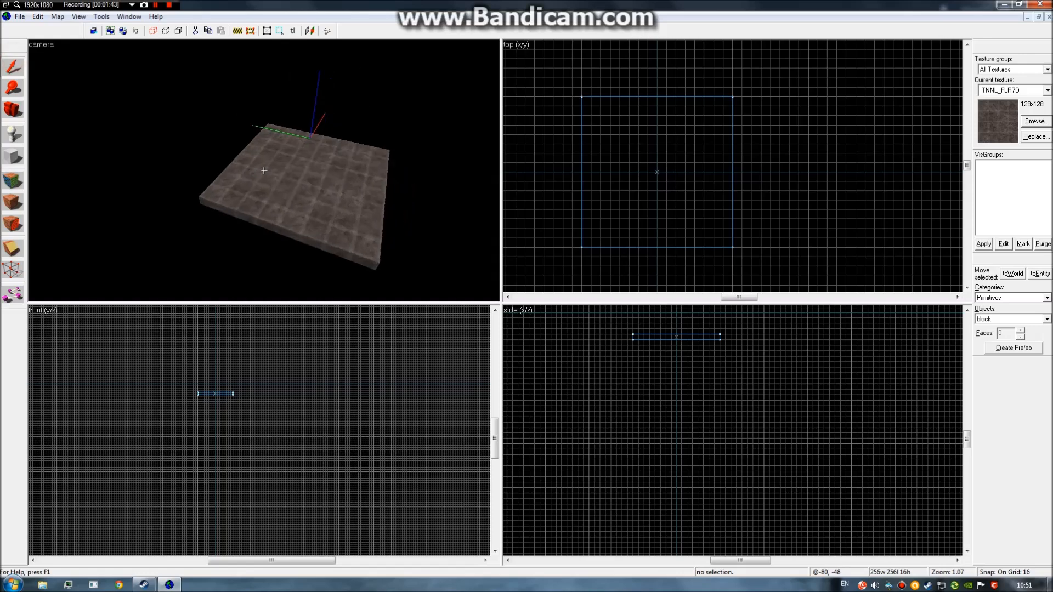
pyautogui.click(264, 170)
pyautogui.press('z')
pyautogui.scroll(-3, 756, 238)
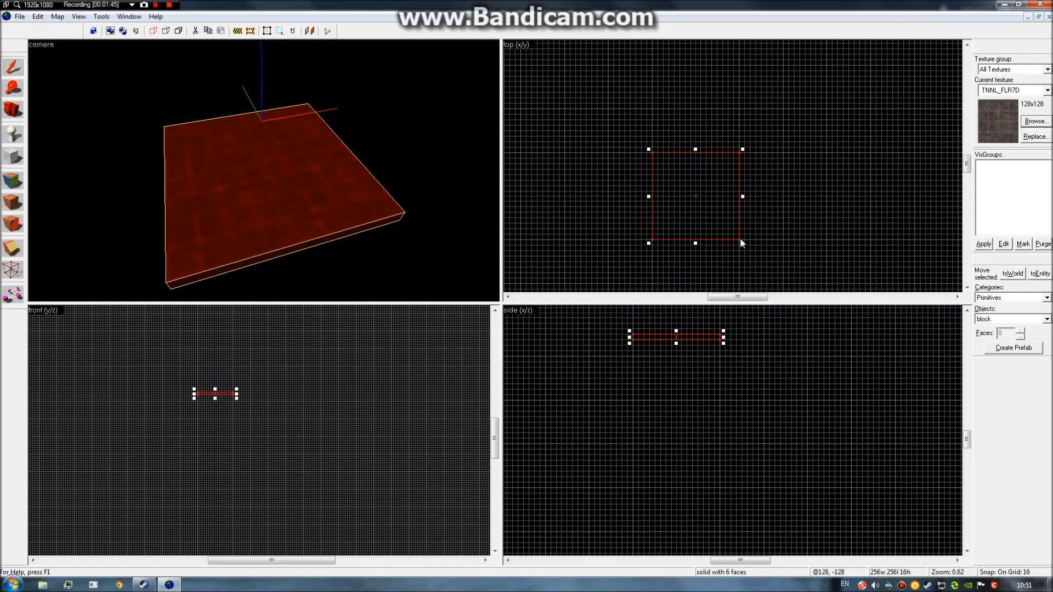
pyautogui.moveTo(740, 241); pyautogui.dragTo(772, 275)
pyautogui.moveTo(647, 144); pyautogui.dragTo(679, 159)
pyautogui.click(698, 101)
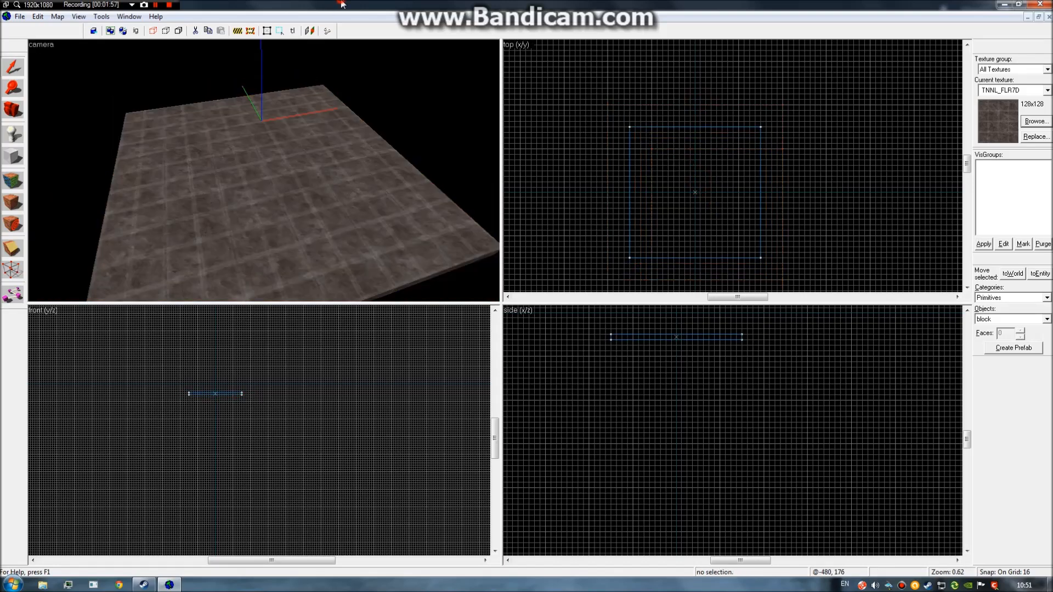
# Choose FIFTIES_WALL14A as the current texture.
pyautogui.press('z')
pyautogui.press('a')
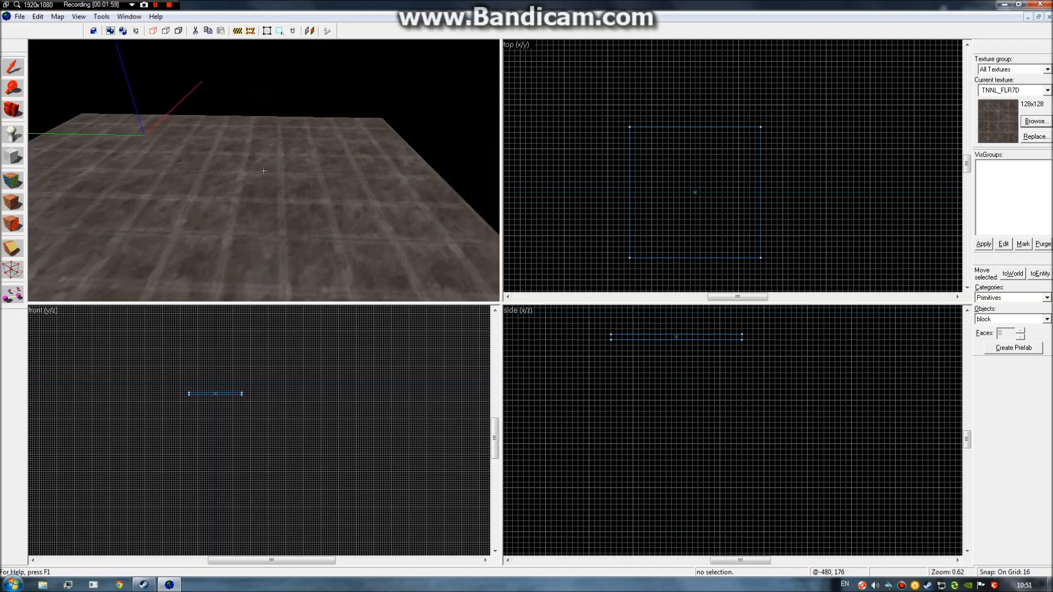
pyautogui.press('d')
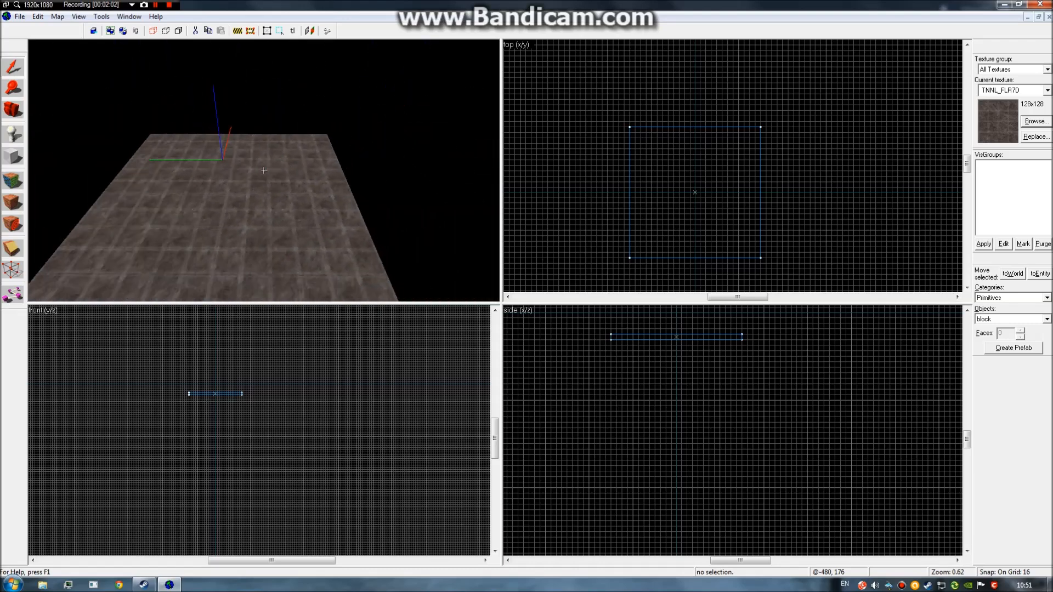
pyautogui.press('z')
pyautogui.click(1023, 123)
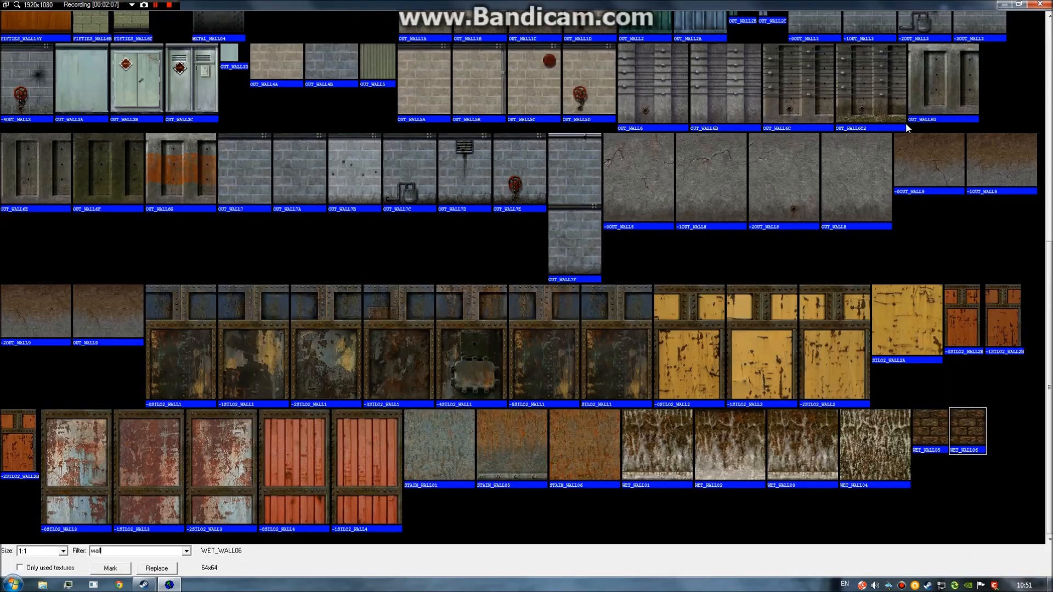
pyautogui.scroll(5, 643, 293)
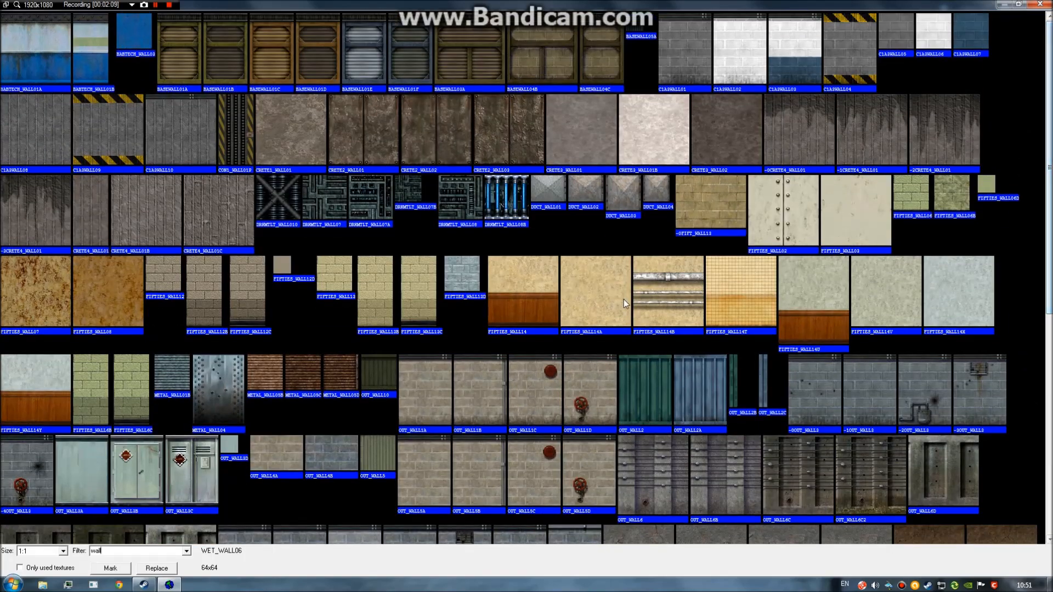
pyautogui.doubleClick(586, 297)
# Create a 384-wide, 160-unit-high wall block along one floor edge.
pyautogui.moveTo(612, 116); pyautogui.dragTo(890, 134)
pyautogui.moveTo(658, 429); pyautogui.dragTo(676, 353)
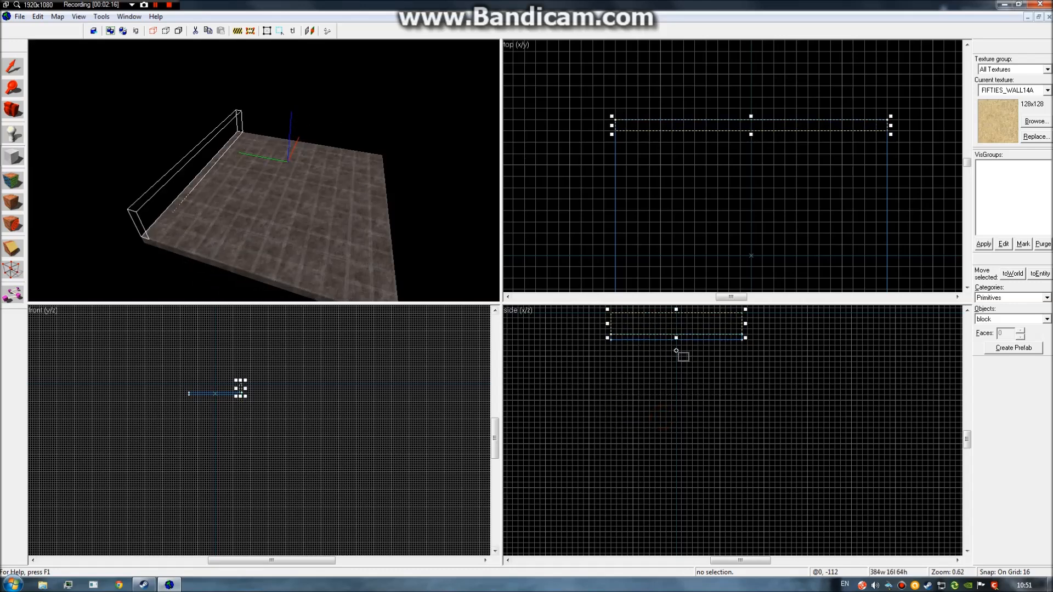
pyautogui.scroll(4, 676, 353)
pyautogui.moveTo(675, 393); pyautogui.dragTo(682, 330)
pyautogui.rightClick(660, 380)
pyautogui.click(713, 388)
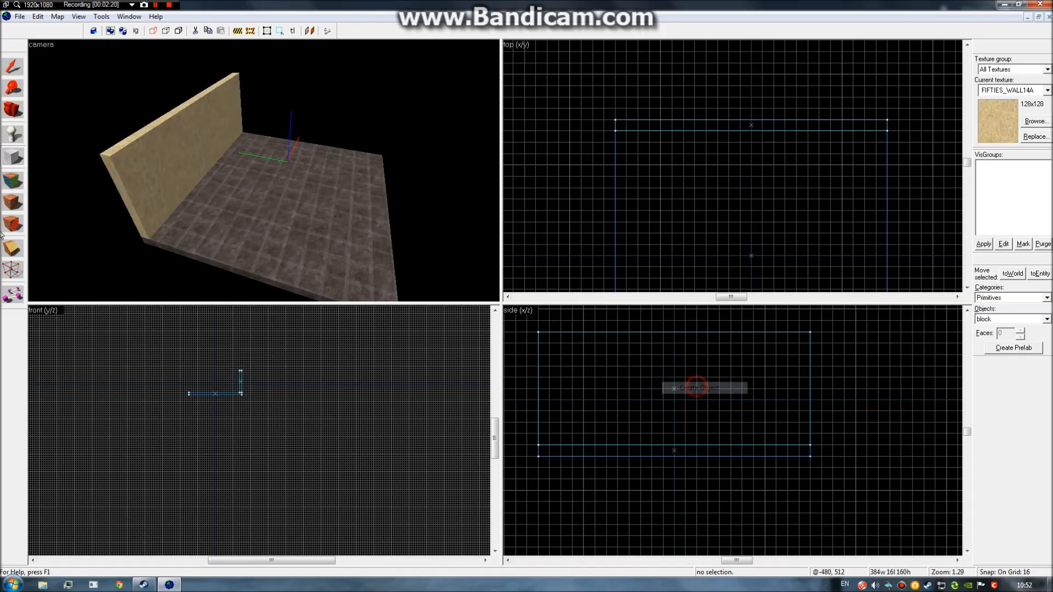
# Shift-drag a copy of the wall onto the opposite floor edge.
pyautogui.click(206, 165)
pyautogui.press('z')
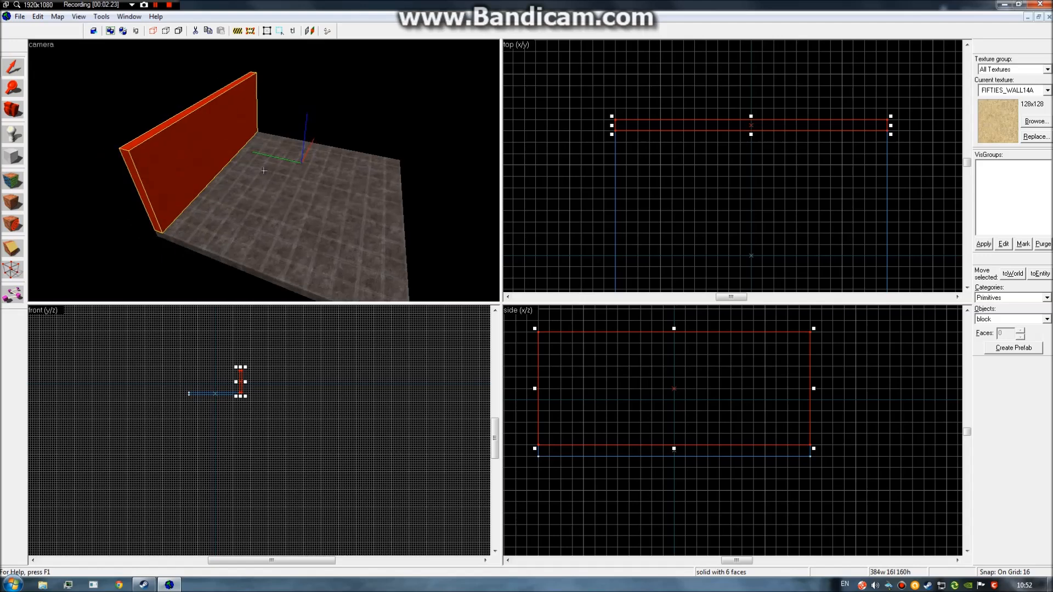
pyautogui.press('d')
pyautogui.press('z')
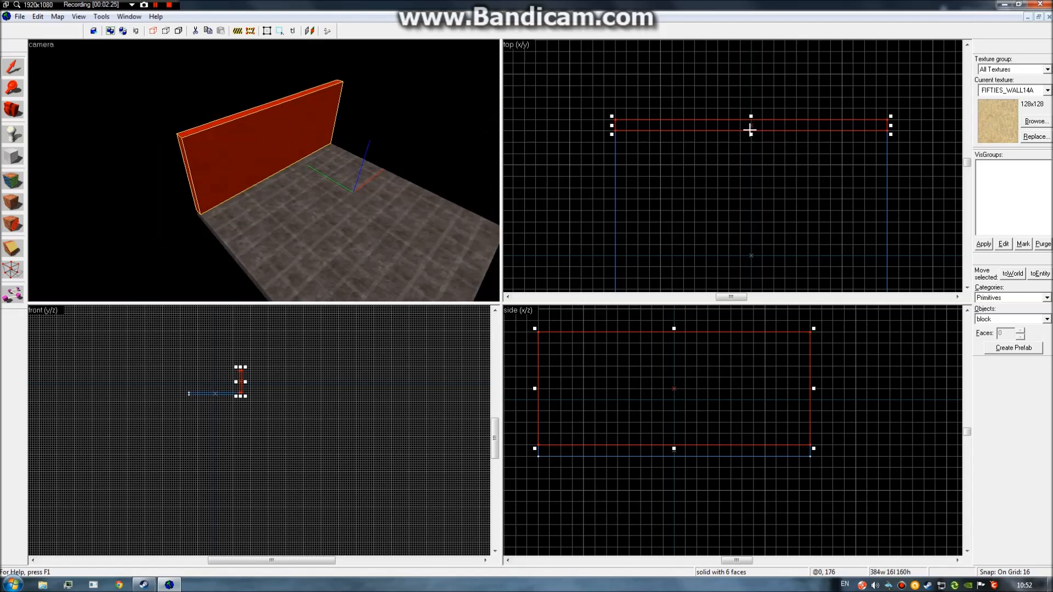
pyautogui.scroll(-3, 749, 129)
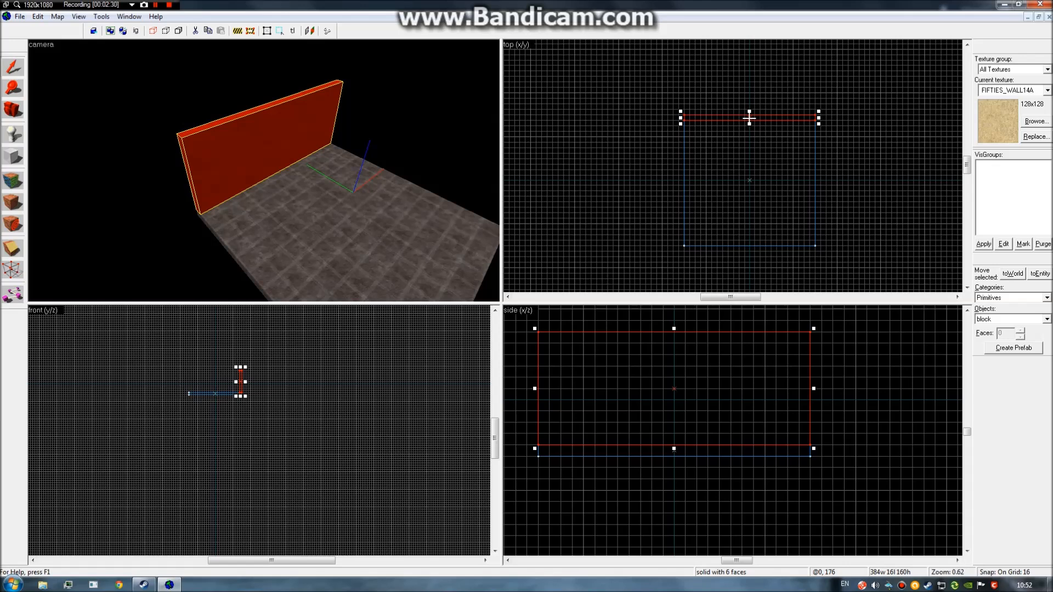
pyautogui.moveTo(749, 118); pyautogui.dragTo(749, 243)
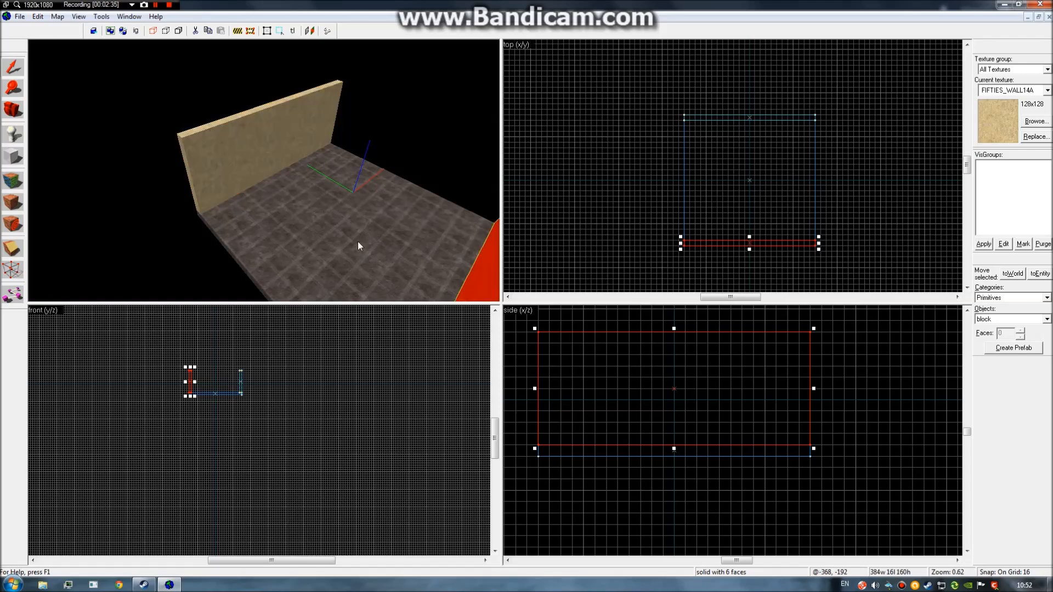
# Place a copy of the wall across the middle of the room.
pyautogui.press('z')
pyautogui.press('d')
pyautogui.press('s')
pyautogui.press('a')
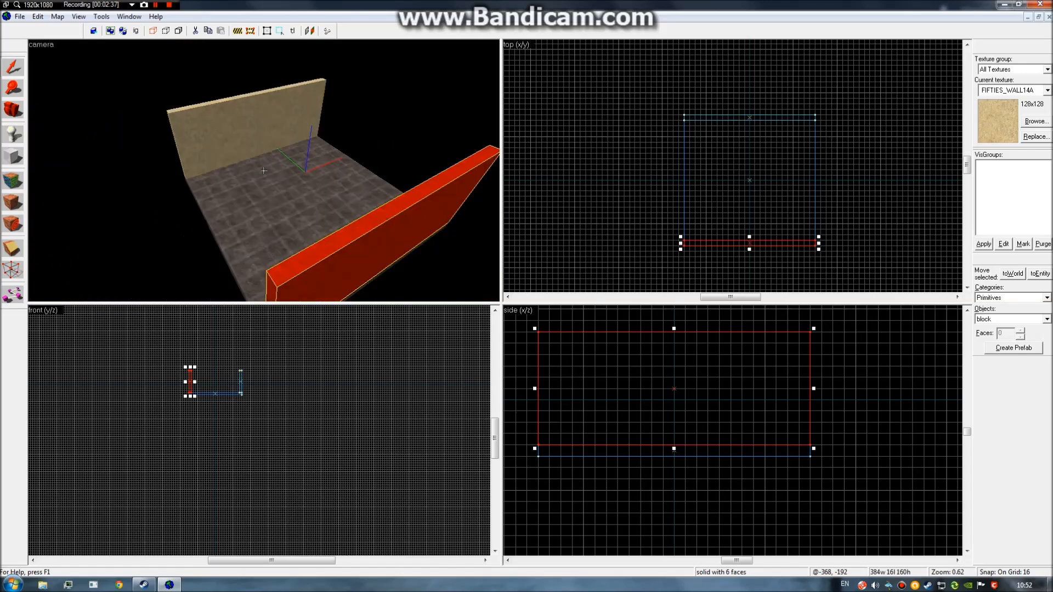
pyautogui.press('z')
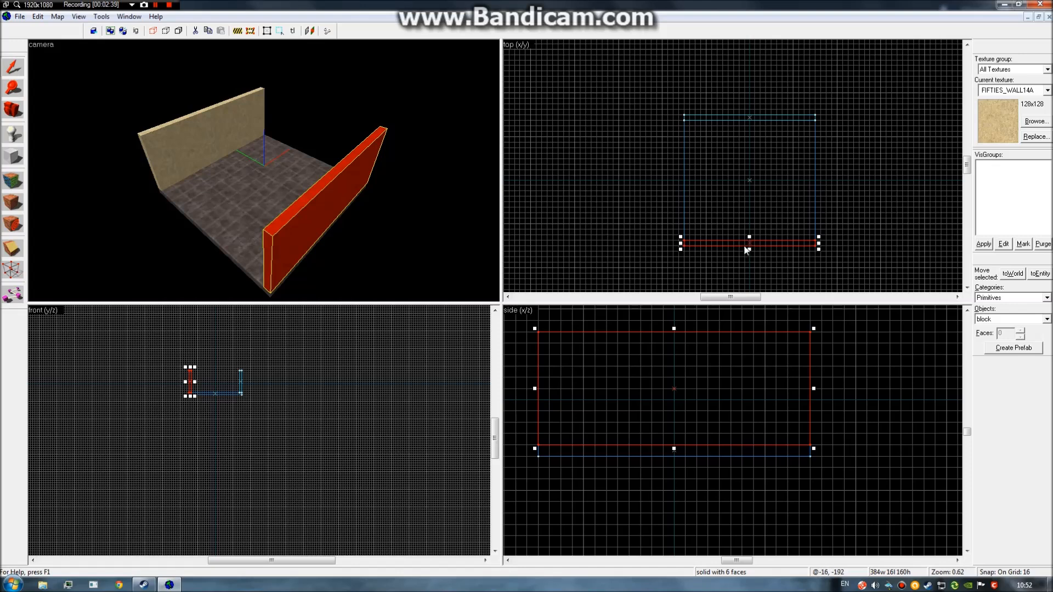
pyautogui.moveTo(743, 244); pyautogui.dragTo(754, 183)
# Switch the middle wall's handles to rotation mode and rotate it.
pyautogui.click(757, 182)
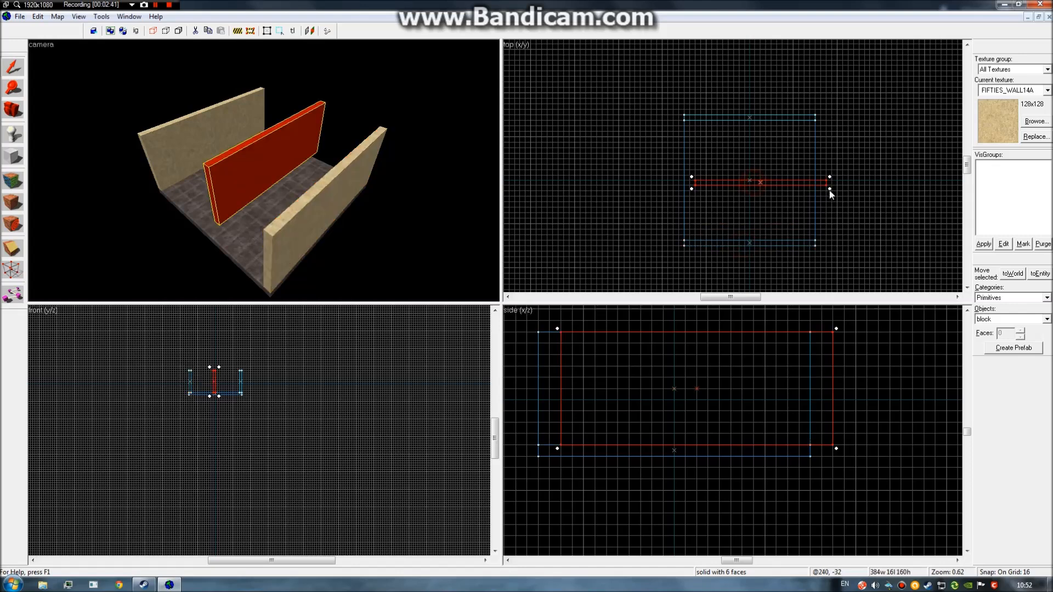
pyautogui.click(769, 185)
pyautogui.click(756, 184)
pyautogui.click(753, 183)
pyautogui.click(752, 184)
pyautogui.click(756, 183)
pyautogui.click(760, 183)
pyautogui.moveTo(830, 175); pyautogui.dragTo(782, 184)
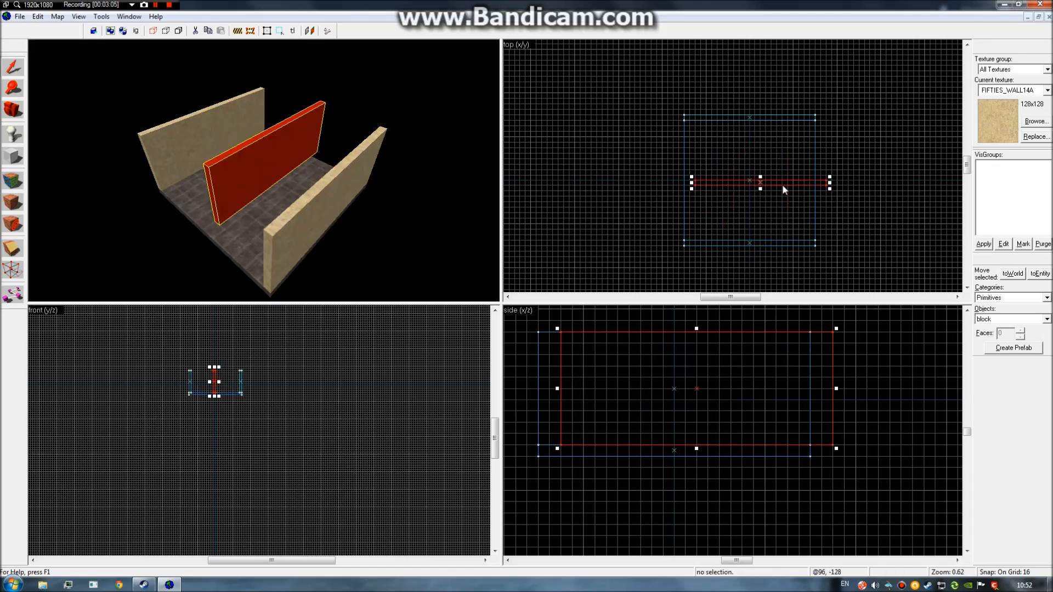
# Turn the middle wall 90° to vertical and lengthen it to 352 units.
pyautogui.click(800, 181)
pyautogui.click(799, 181)
pyautogui.moveTo(831, 190)
pyautogui.mouseDown()
pyautogui.moveTo(806, 230)
pyautogui.moveTo(741, 272)
pyautogui.moveTo(759, 211)
pyautogui.moveTo(823, 183)
pyautogui.moveTo(813, 194)
pyautogui.mouseUp()
pyautogui.moveTo(811, 251); pyautogui.dragTo(815, 230)
pyautogui.moveTo(812, 122); pyautogui.dragTo(818, 118)
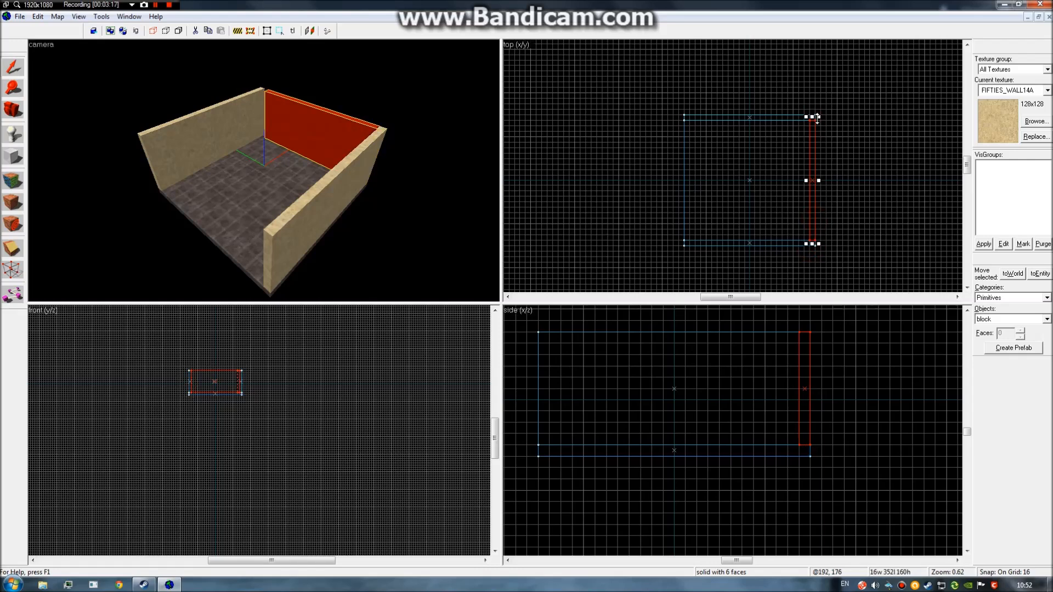
# Move it to the left edge, shorten it to 144 units, and copy it, leaving a doorway gap.
pyautogui.moveTo(812, 169)
pyautogui.mouseDown()
pyautogui.moveTo(683, 160)
pyautogui.moveTo(686, 177)
pyautogui.mouseUp()
pyautogui.moveTo(685, 246); pyautogui.dragTo(711, 165)
pyautogui.click(684, 142)
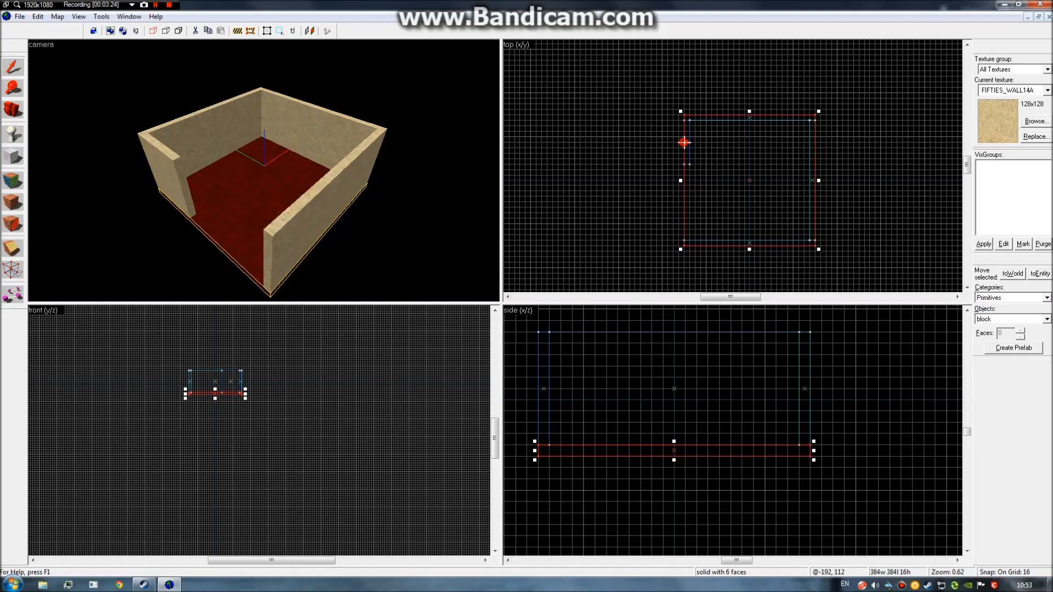
pyautogui.click(163, 181)
pyautogui.moveTo(692, 149); pyautogui.dragTo(688, 223)
pyautogui.click(646, 238)
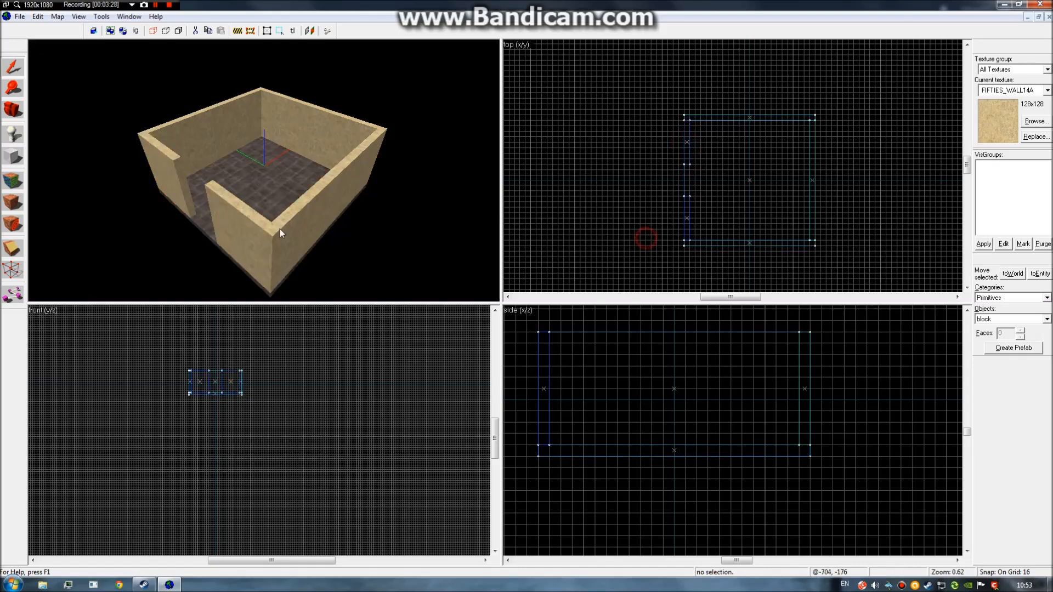
# Tour the walled room in the 3D view, then switch to the Entity tool (Shift+E).
pyautogui.press('z')
pyautogui.press('a')
pyautogui.press('w')
pyautogui.press('s')
pyautogui.press('w')
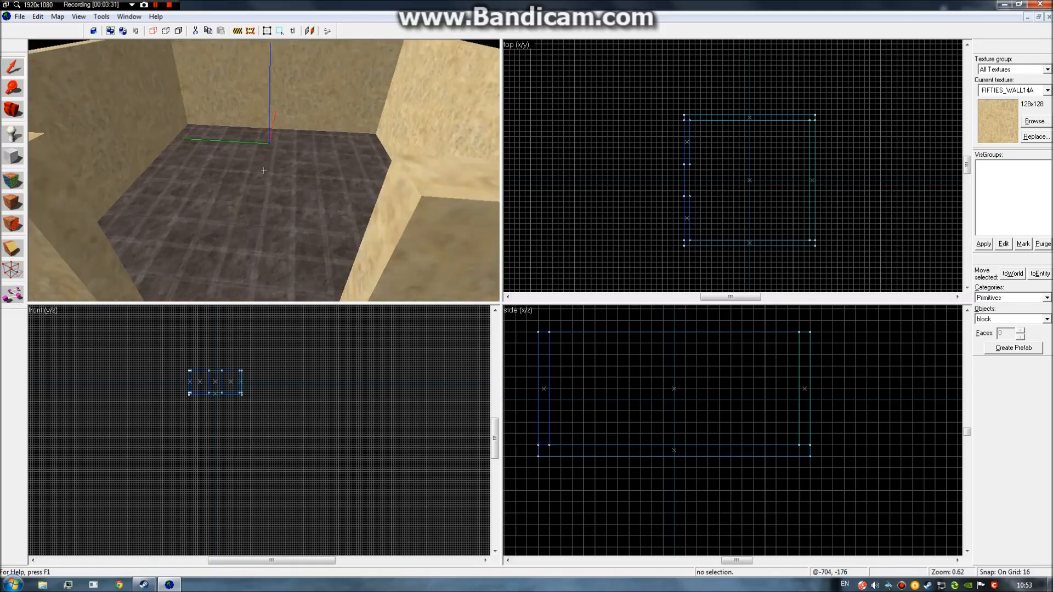
pyautogui.press('s')
pyautogui.press('w')
pyautogui.press('w')
pyautogui.press('s')
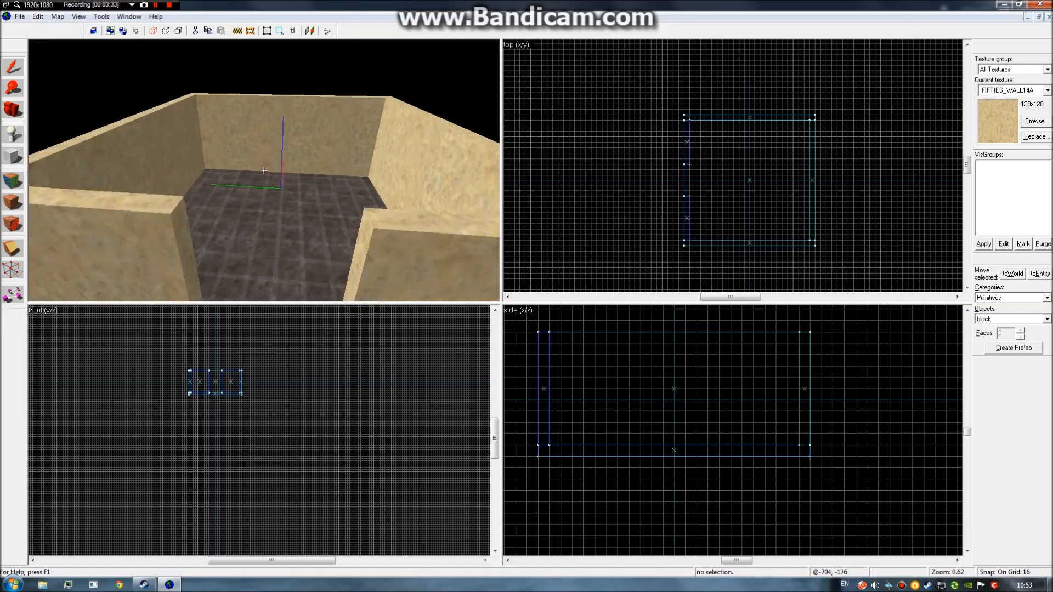
pyautogui.press('w')
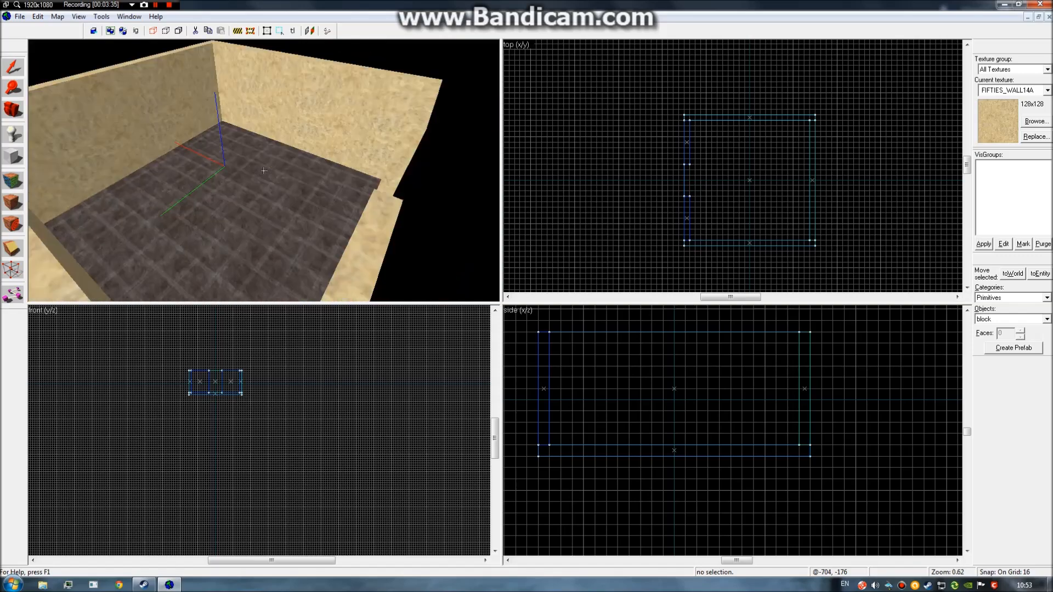
pyautogui.press('s')
pyautogui.press('w')
pyautogui.press('s')
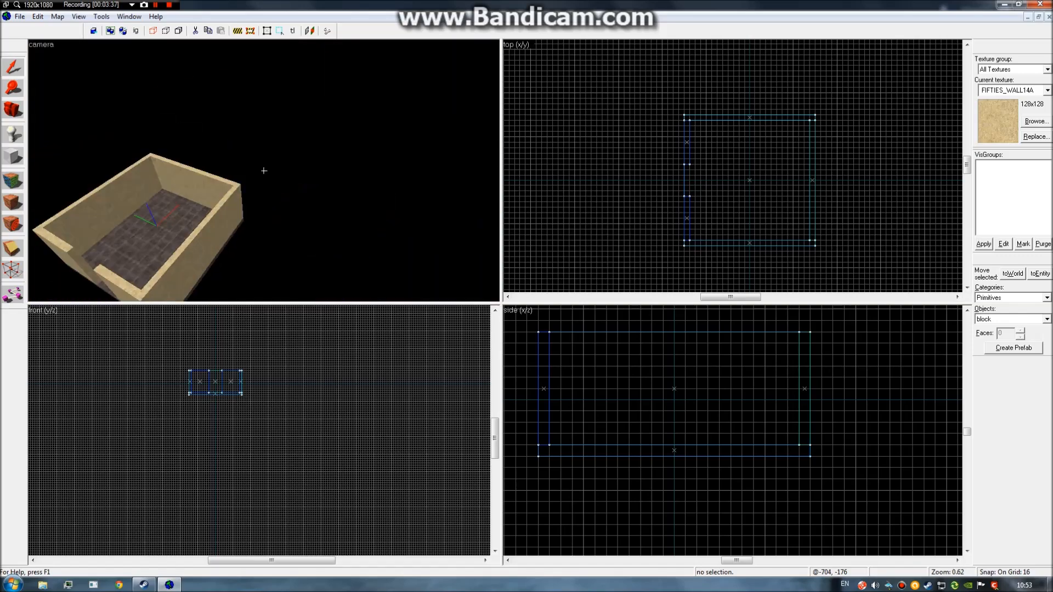
pyautogui.press('w')
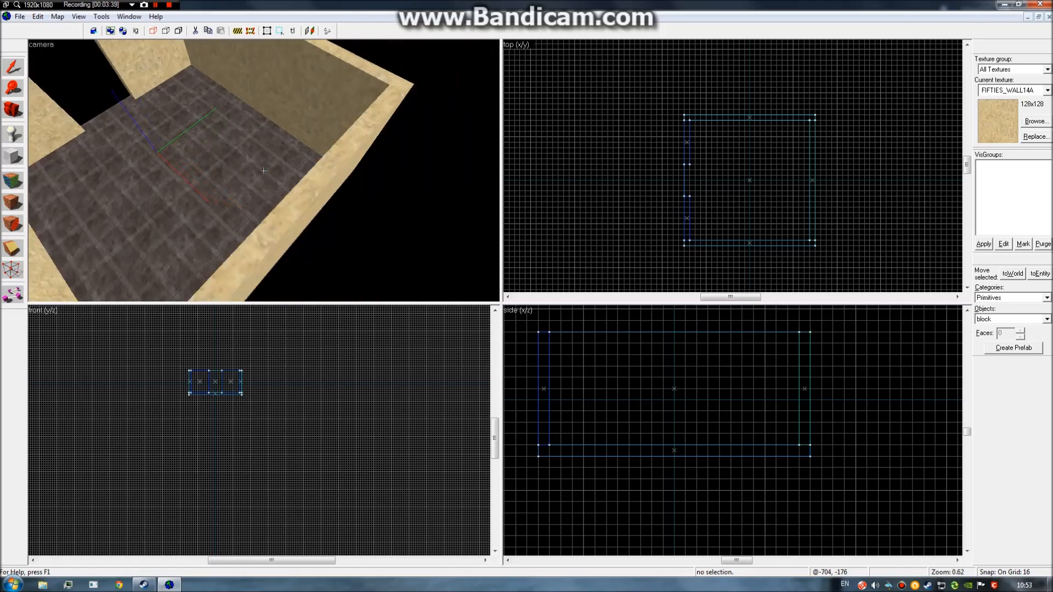
pyautogui.press('s')
pyautogui.press('w')
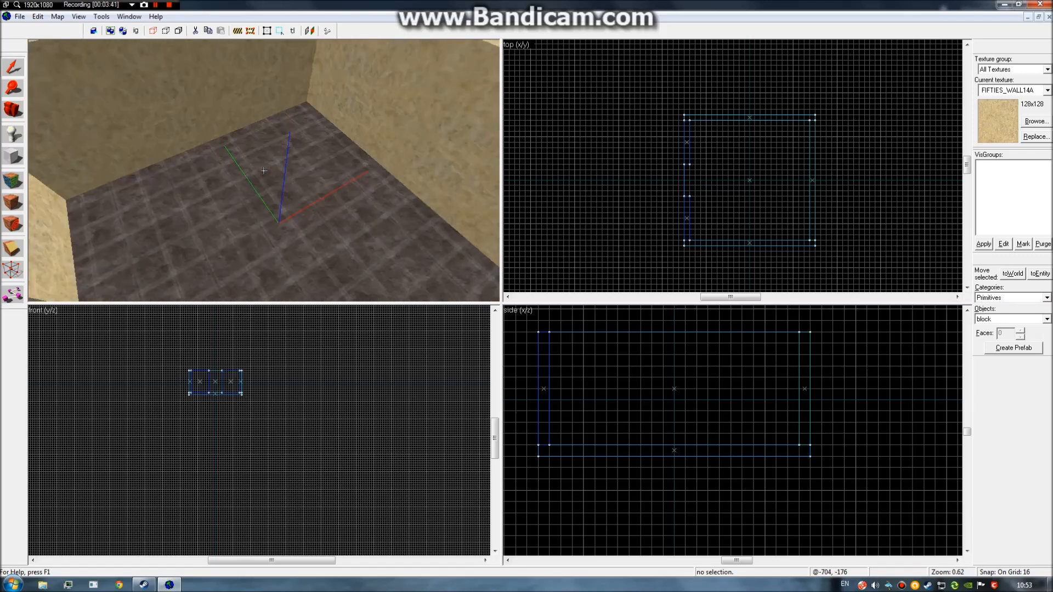
pyautogui.press('s')
pyautogui.press('w')
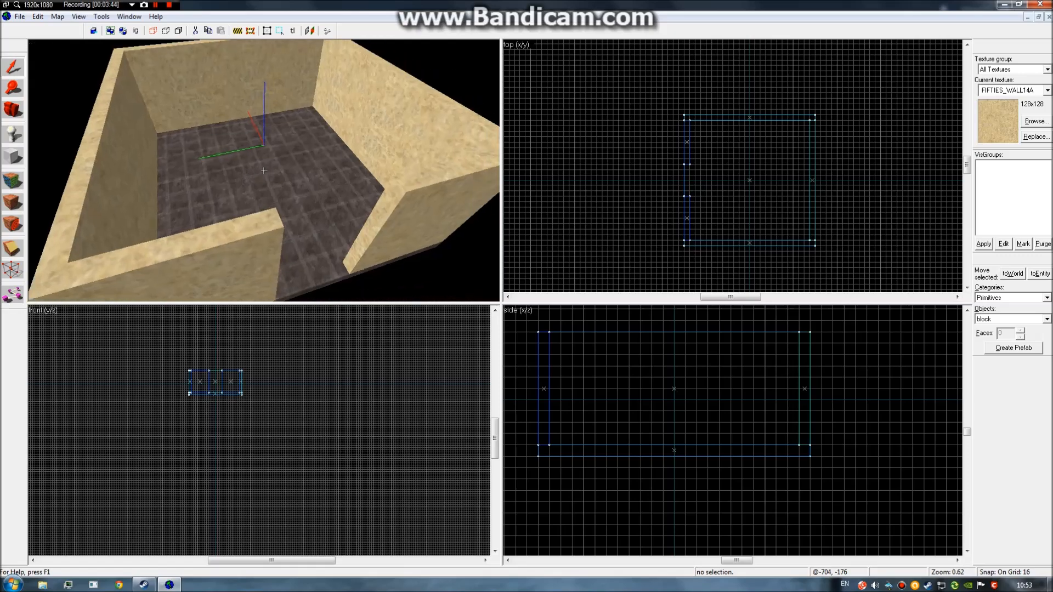
pyautogui.press('s')
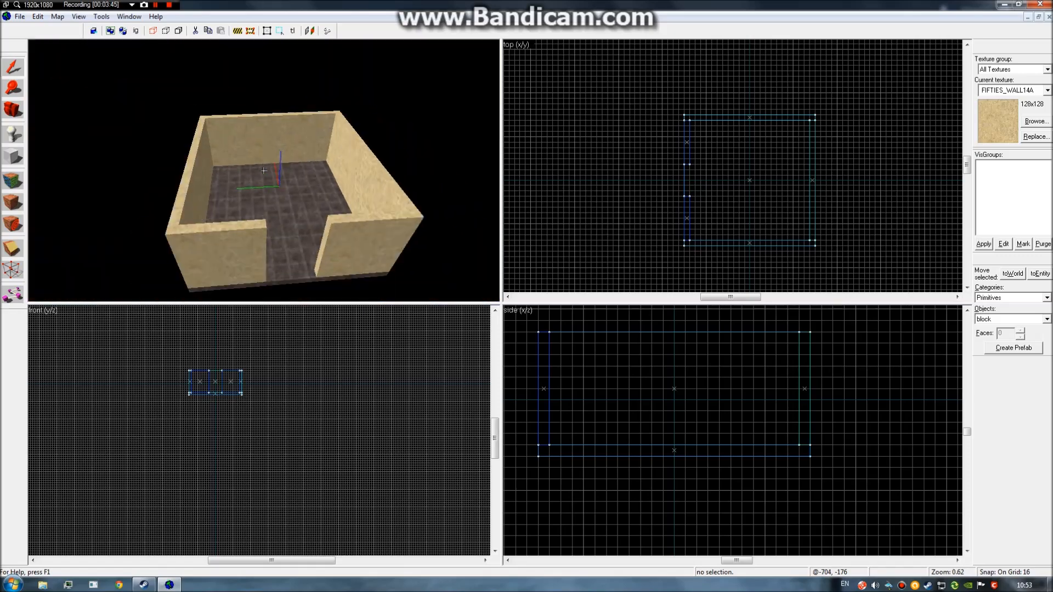
pyautogui.press('w')
pyautogui.press('s')
pyautogui.press('z')
pyautogui.hotkey('shift', 'e')
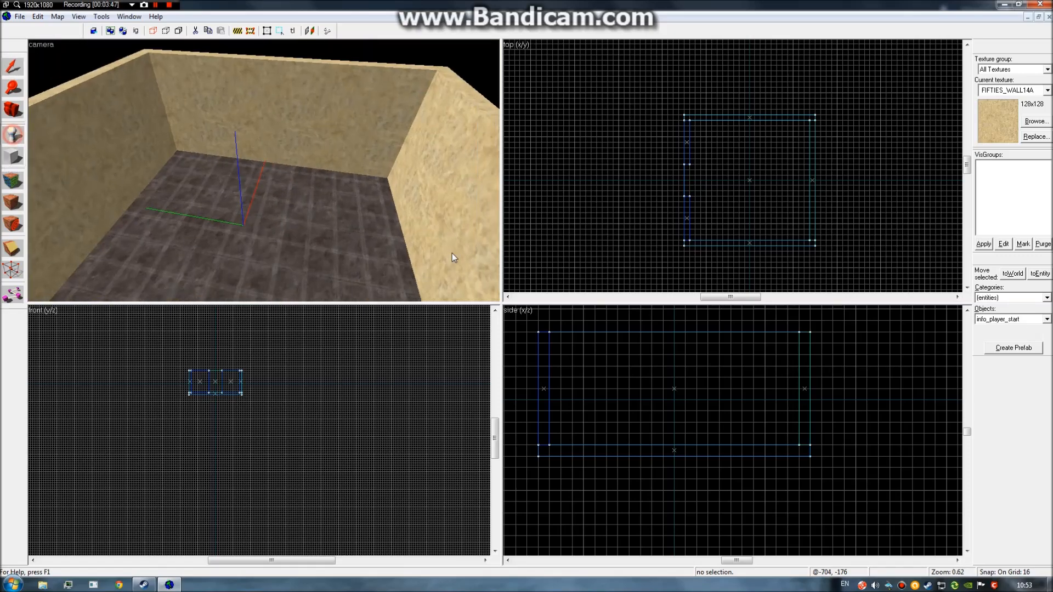
# Place an info_player_start inside the room and select it.
pyautogui.click(1043, 322)
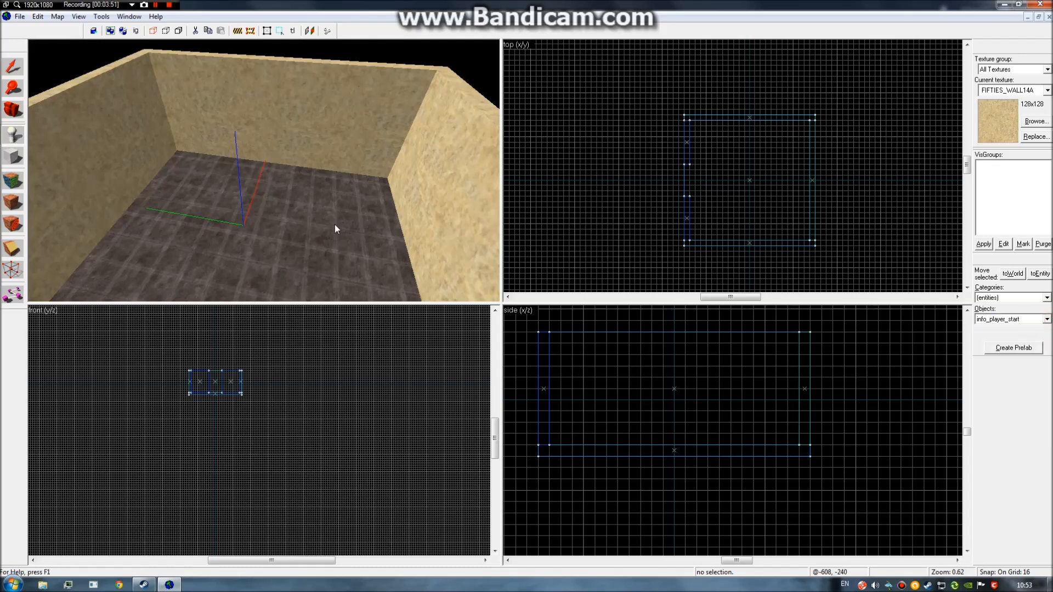
pyautogui.click(277, 216)
pyautogui.hotkey('shift', 's')
pyautogui.click(280, 196)
# Using 2- and 1-unit grids, rest the player start on the floor, shifted right; restore 4-unit grid.
pyautogui.scroll(5, 711, 496)
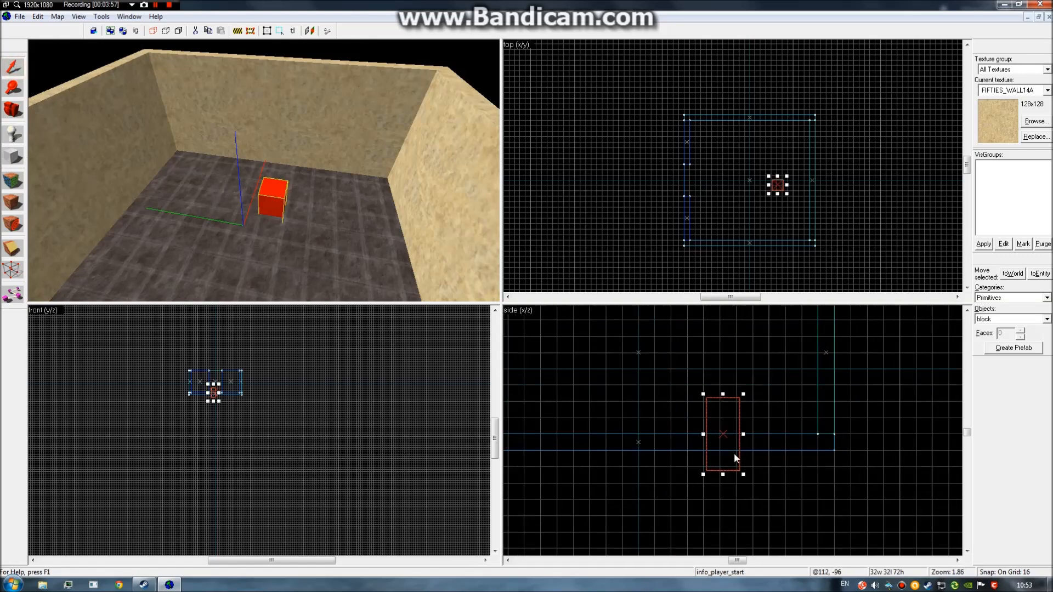
pyautogui.moveTo(712, 477); pyautogui.dragTo(709, 454)
pyautogui.scroll(2, 705, 479)
pyautogui.press('[')
pyautogui.press('[')
pyautogui.press('[')
pyautogui.moveTo(705, 472); pyautogui.dragTo(702, 388)
pyautogui.press('[')
pyautogui.scroll(2, 724, 457)
pyautogui.moveTo(709, 454); pyautogui.dragTo(700, 360)
pyautogui.scroll(3, 786, 175)
pyautogui.moveTo(765, 183); pyautogui.dragTo(797, 176)
pyautogui.press(']')
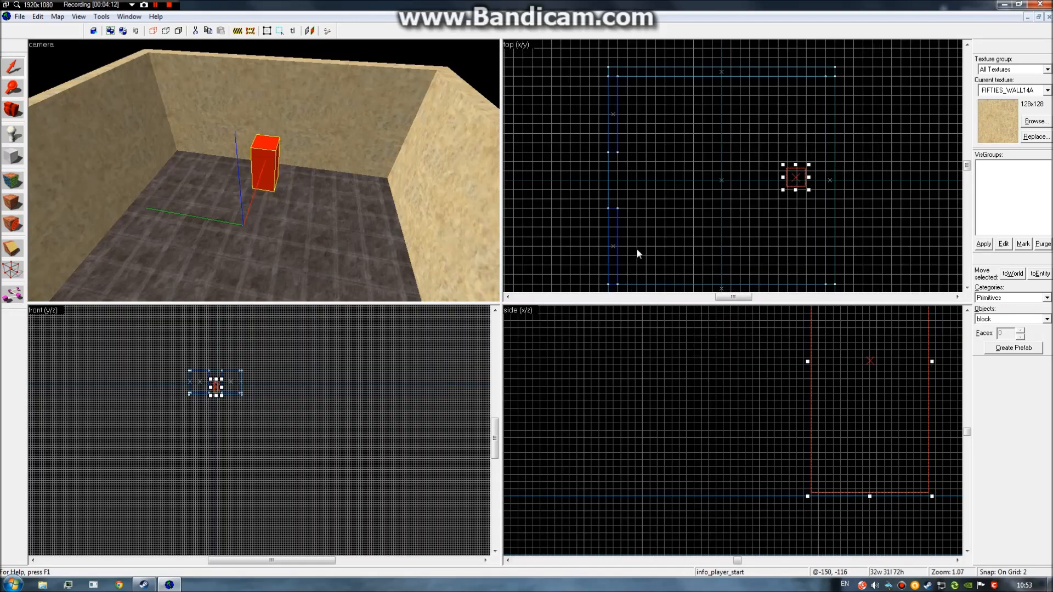
pyautogui.press(']')
# Deselect the player start and check its placement in the 3D view.
pyautogui.click(673, 214)
pyautogui.press('z')
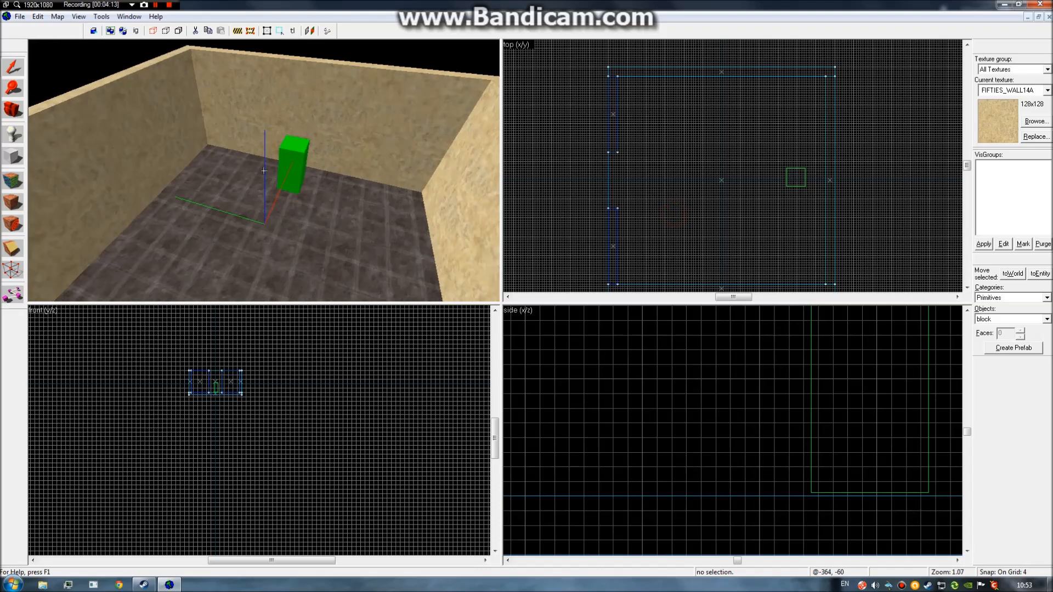
pyautogui.press('s')
pyautogui.press('w')
pyautogui.press('z')
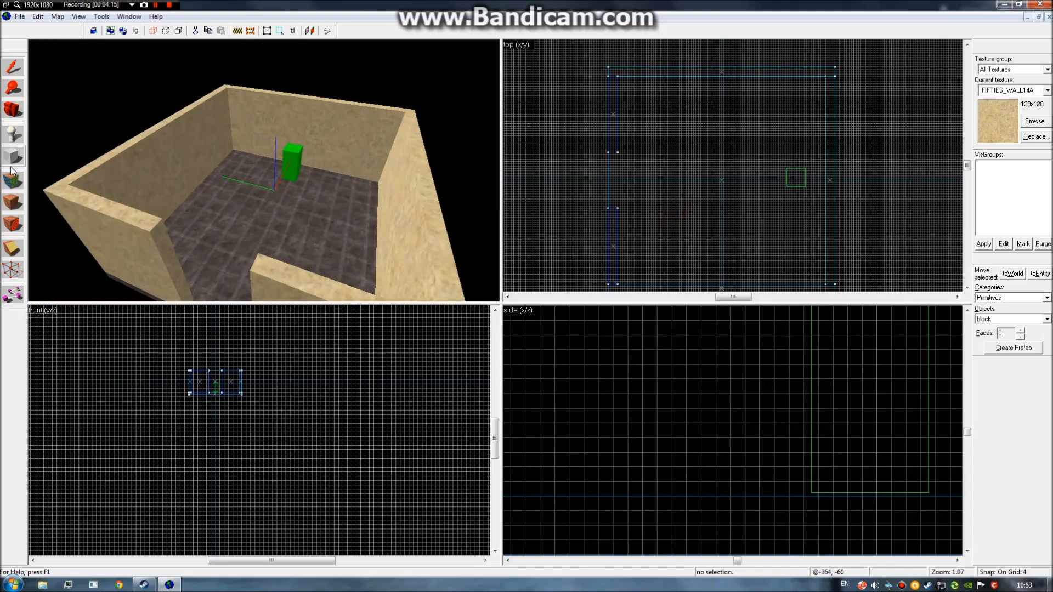
# Create a 384 × 384 × 32 CRETE3_CEIL02A ceiling block above the walls.
pyautogui.click(1035, 122)
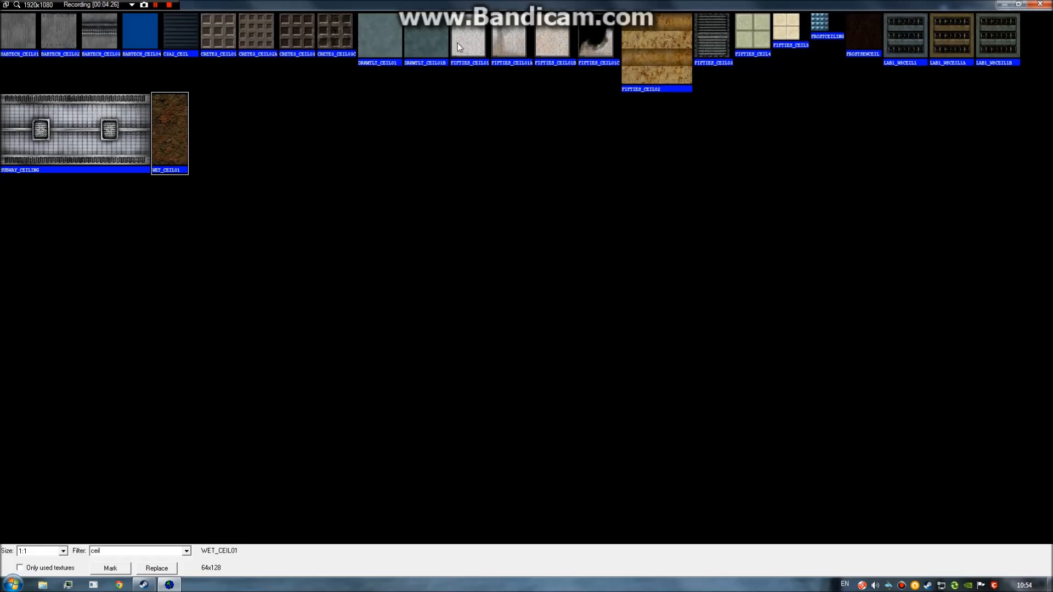
pyautogui.doubleClick(248, 37)
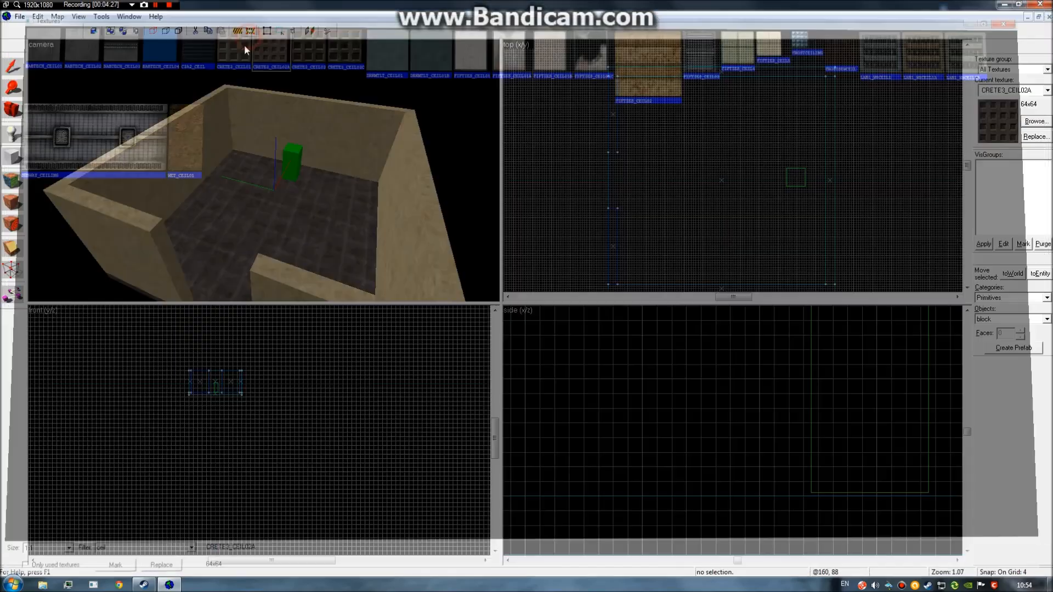
pyautogui.moveTo(609, 68); pyautogui.dragTo(835, 233)
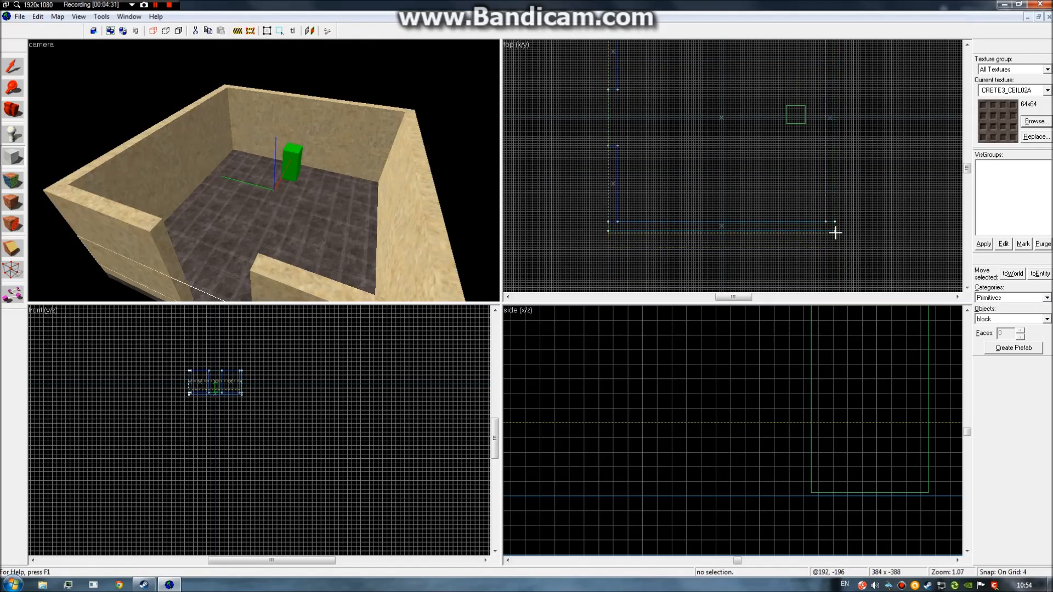
pyautogui.scroll(5, 214, 385)
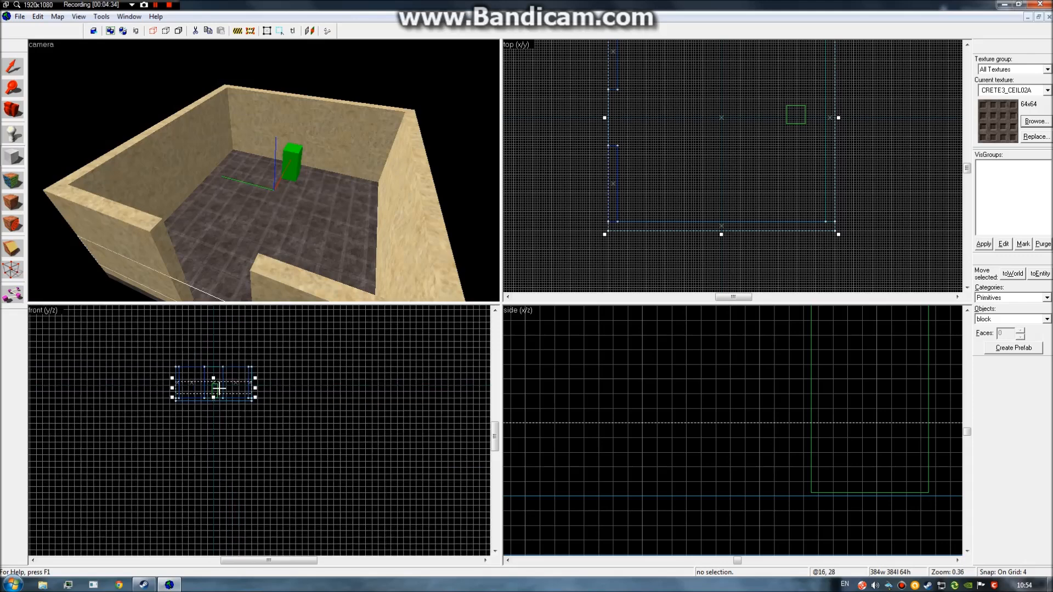
pyautogui.moveTo(212, 390); pyautogui.dragTo(225, 337)
pyautogui.scroll(3, 209, 369)
pyautogui.rightClick(217, 324)
pyautogui.click(236, 330)
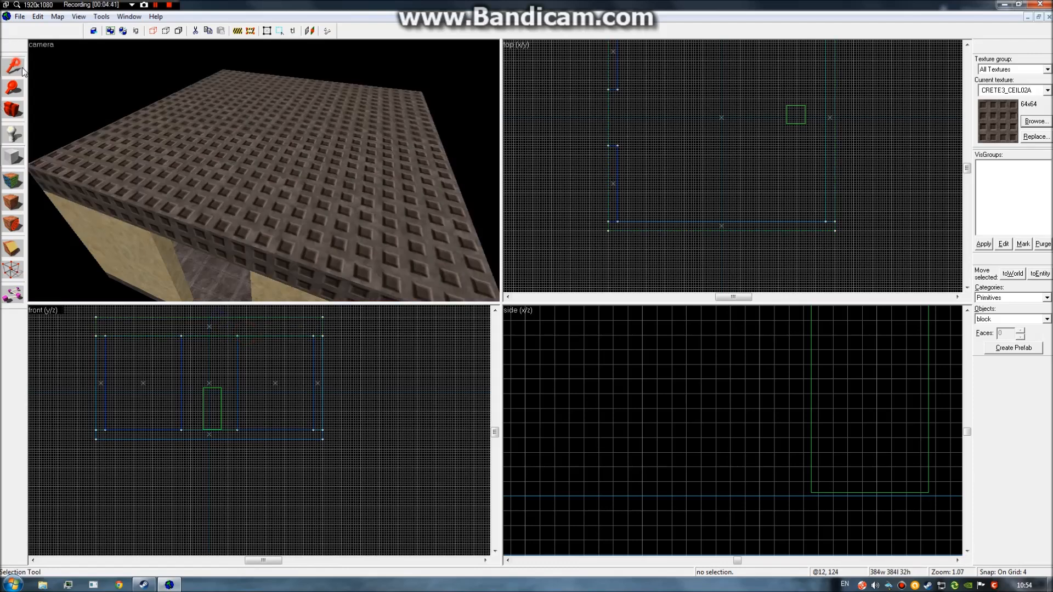
# Copy a wall block over the doorway and shrink it to an 80-unit-tall lintel.
pyautogui.click(22, 68)
pyautogui.press('z')
pyautogui.press('w')
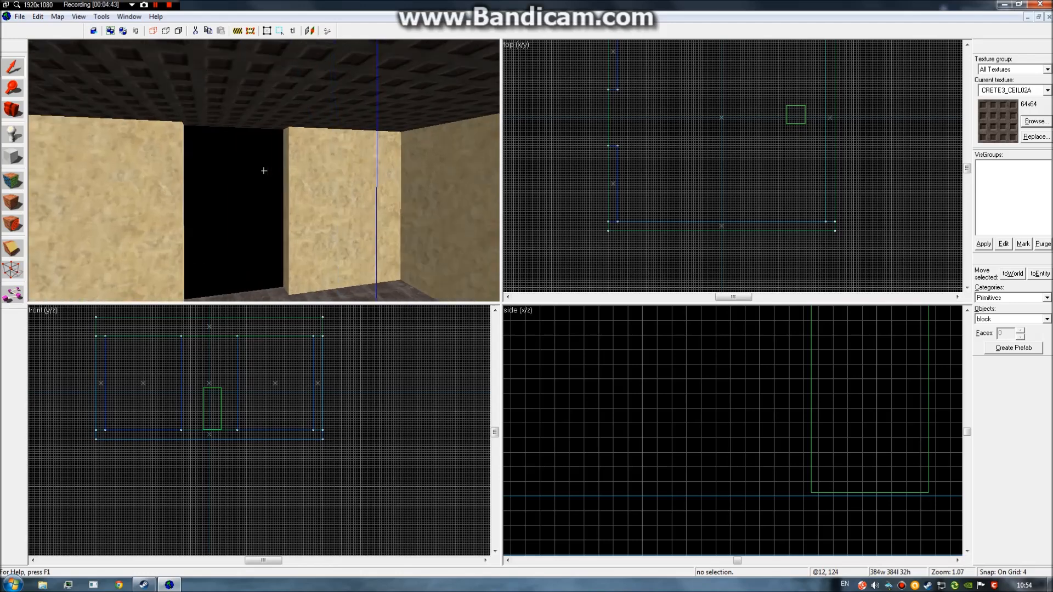
pyautogui.click(264, 170)
pyautogui.press('z')
pyautogui.moveTo(265, 396); pyautogui.dragTo(209, 395)
pyautogui.moveTo(218, 433)
pyautogui.mouseDown()
pyautogui.moveTo(259, 373)
pyautogui.moveTo(239, 352)
pyautogui.moveTo(188, 354)
pyautogui.mouseUp()
# Stretch the walls right and left of the doorway flush with the opening.
pyautogui.click(368, 232)
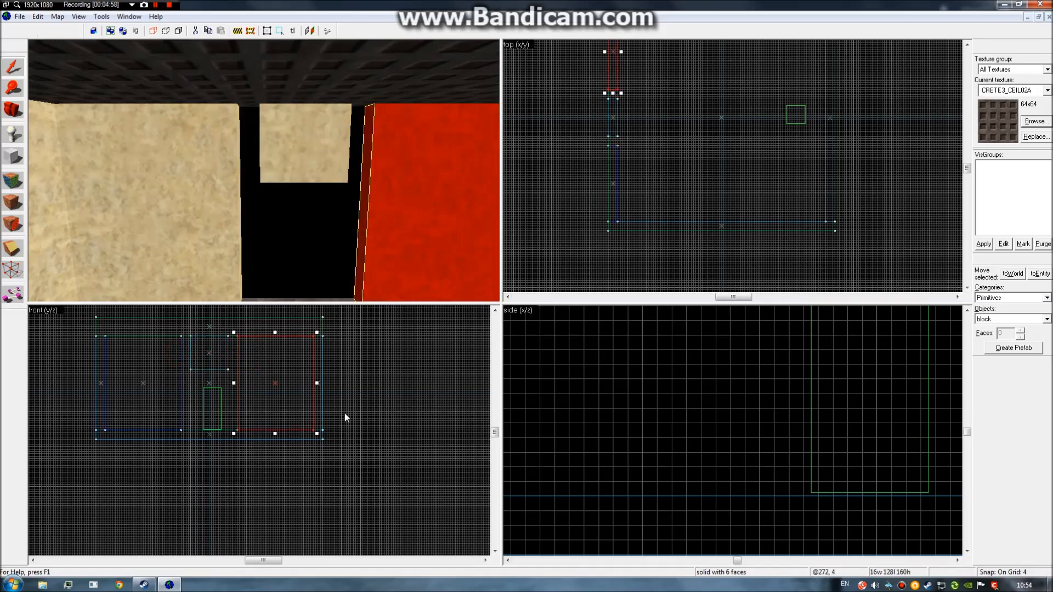
pyautogui.moveTo(234, 381); pyautogui.dragTo(192, 382)
pyautogui.click(181, 242)
pyautogui.click(393, 386)
pyautogui.press('z')
pyautogui.press('s')
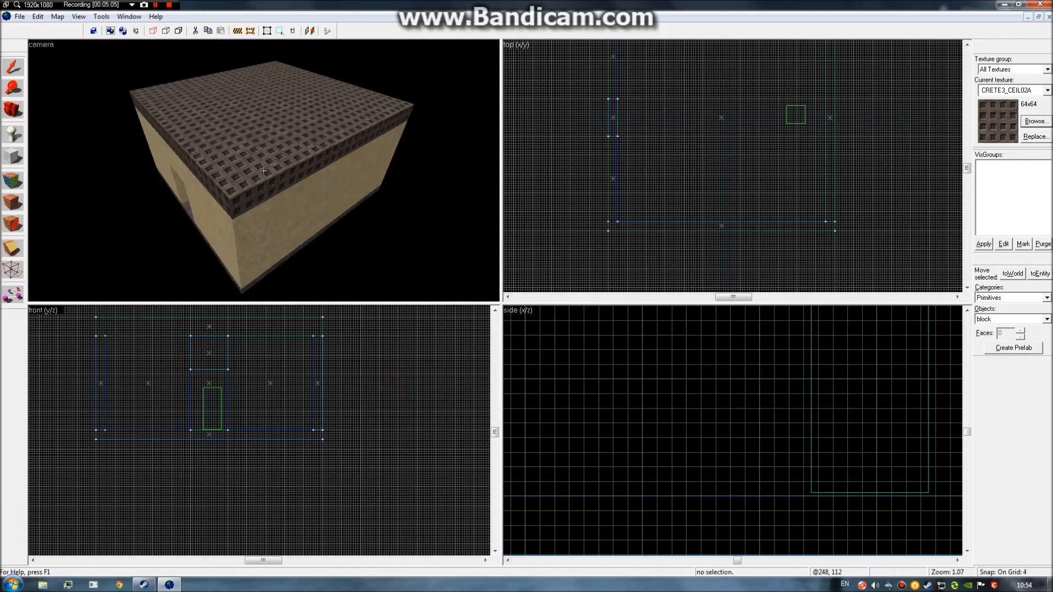
pyautogui.press('w')
pyautogui.press('z')
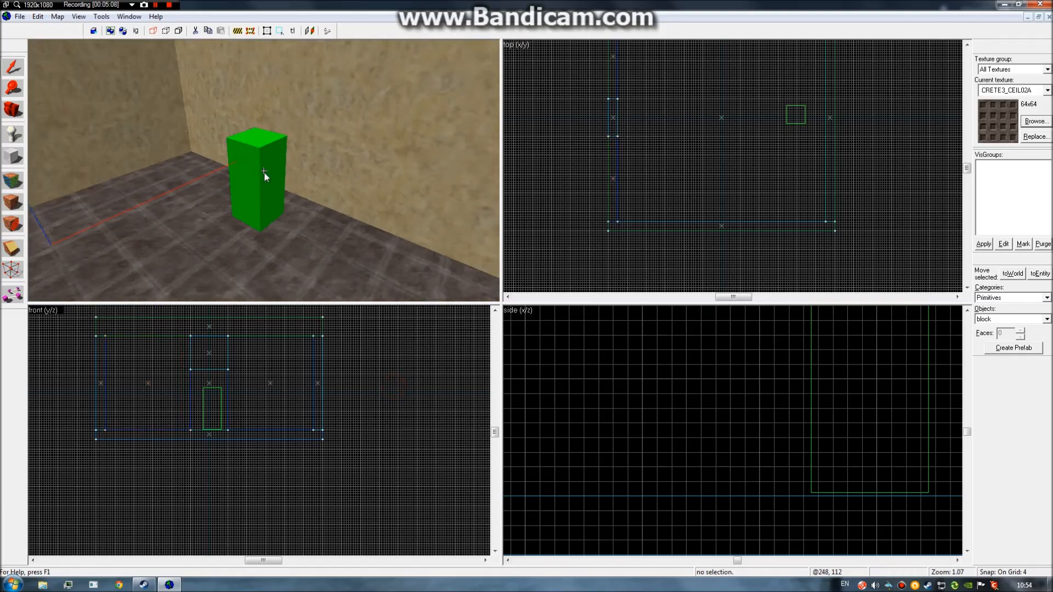
pyautogui.click(259, 163)
pyautogui.scroll(1, 800, 135)
pyautogui.rightClick(801, 116)
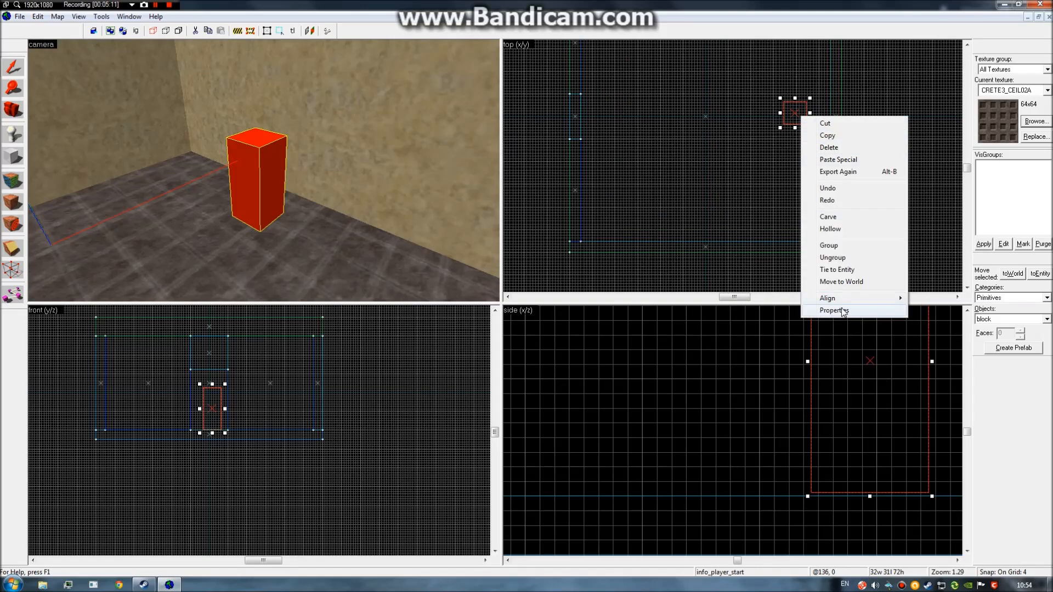
pyautogui.click(834, 311)
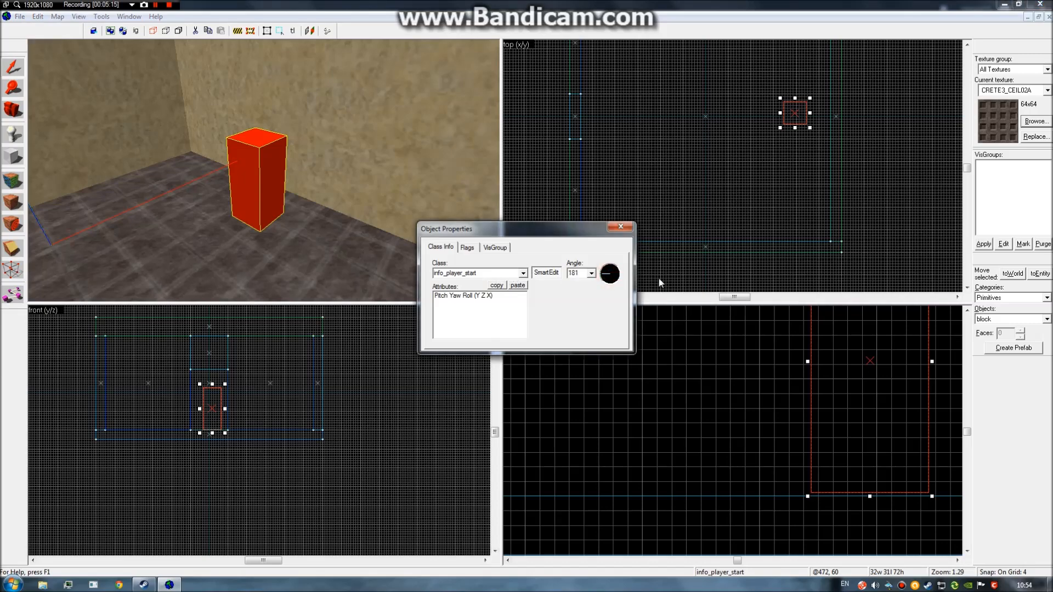
pyautogui.click(583, 274)
pyautogui.click(620, 227)
pyautogui.moveTo(773, 272); pyautogui.dragTo(773, 278)
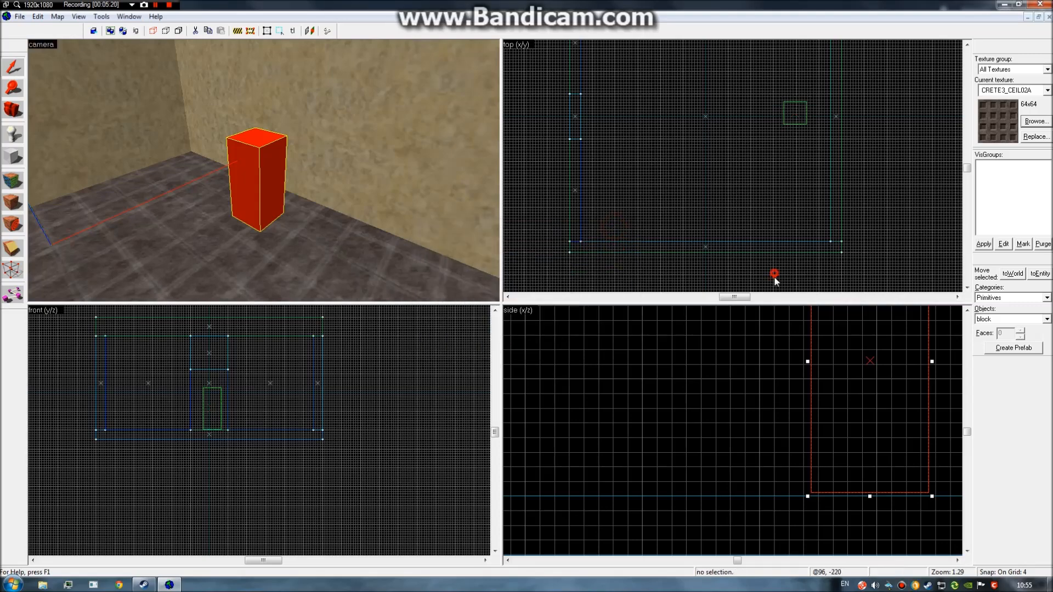
pyautogui.press('z')
pyautogui.click(686, 266)
pyautogui.press('z')
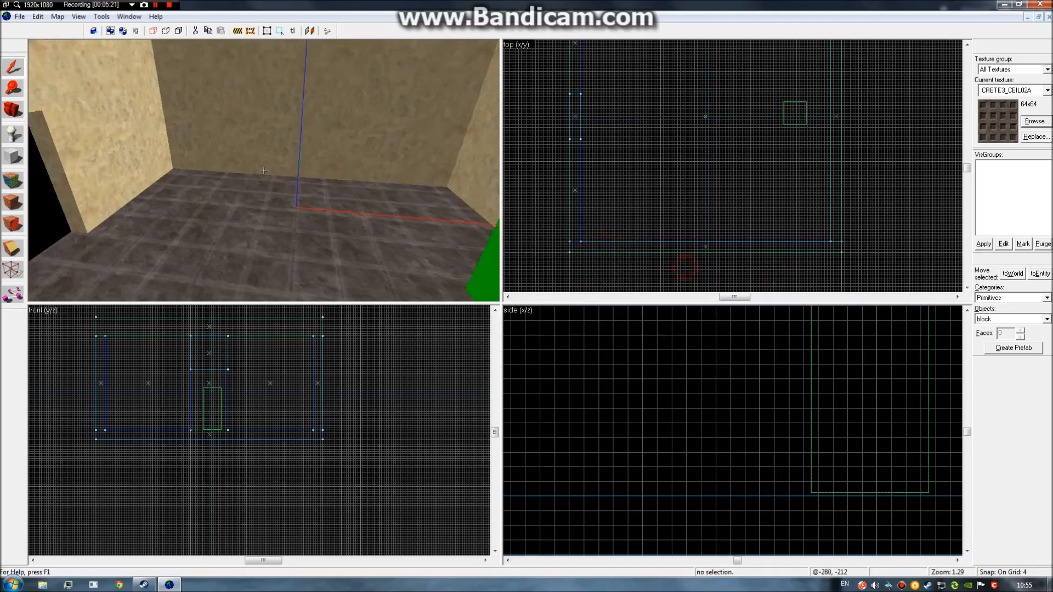
pyautogui.press('s')
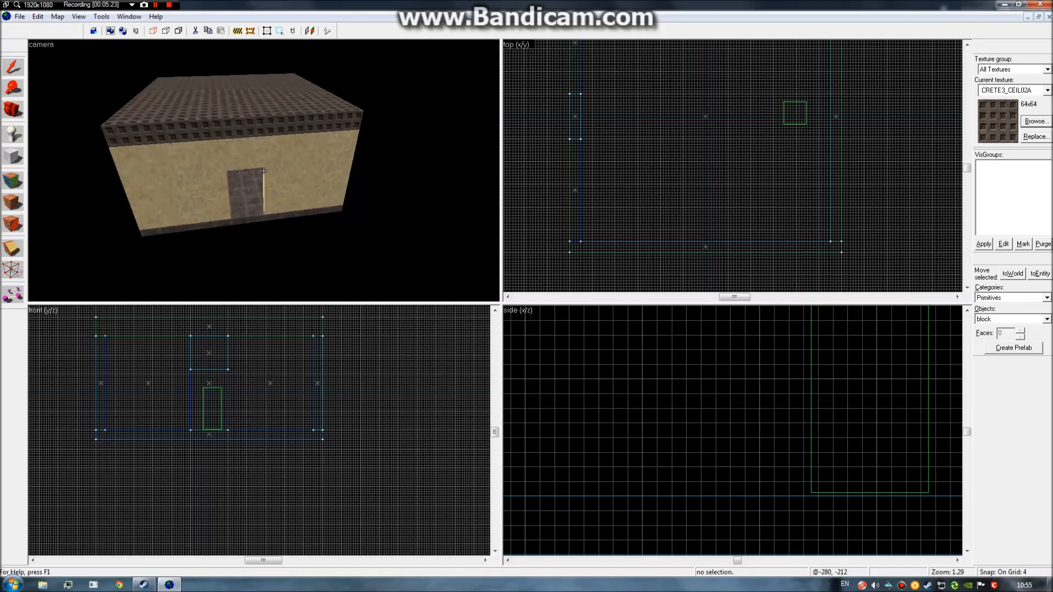
pyautogui.press('w')
pyautogui.press('s')
pyautogui.press('w')
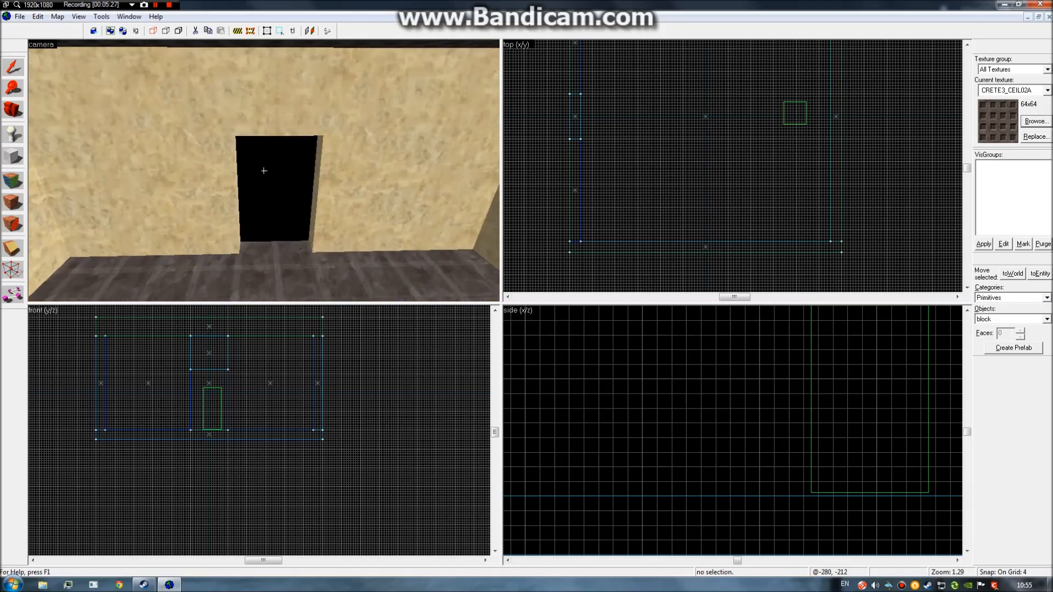
pyautogui.press('w')
pyautogui.press('s')
pyautogui.press('s')
pyautogui.press('z')
pyautogui.click(161, 171)
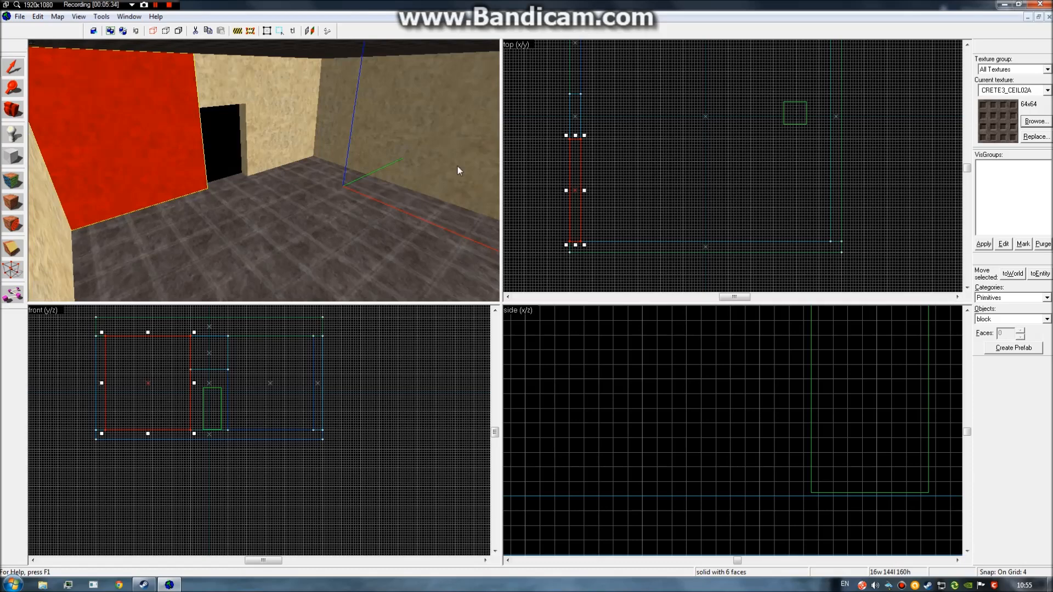
pyautogui.click(282, 95)
pyautogui.click(228, 81)
pyautogui.click(416, 97)
pyautogui.click(296, 98)
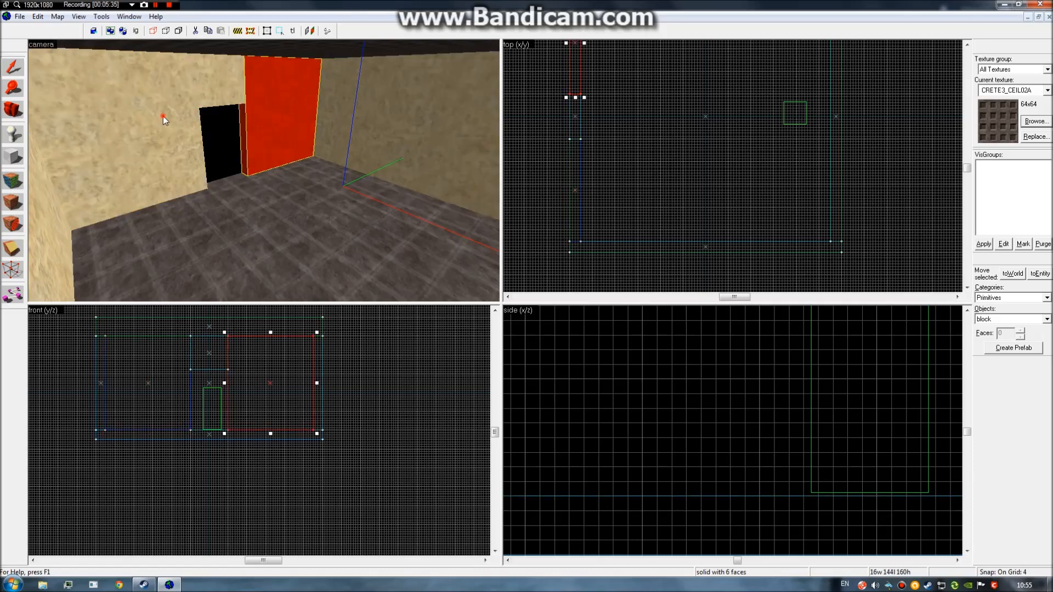
pyautogui.click(164, 117)
pyautogui.click(100, 132)
pyautogui.click(249, 104)
pyautogui.click(144, 117)
pyautogui.click(248, 105)
pyautogui.click(325, 107)
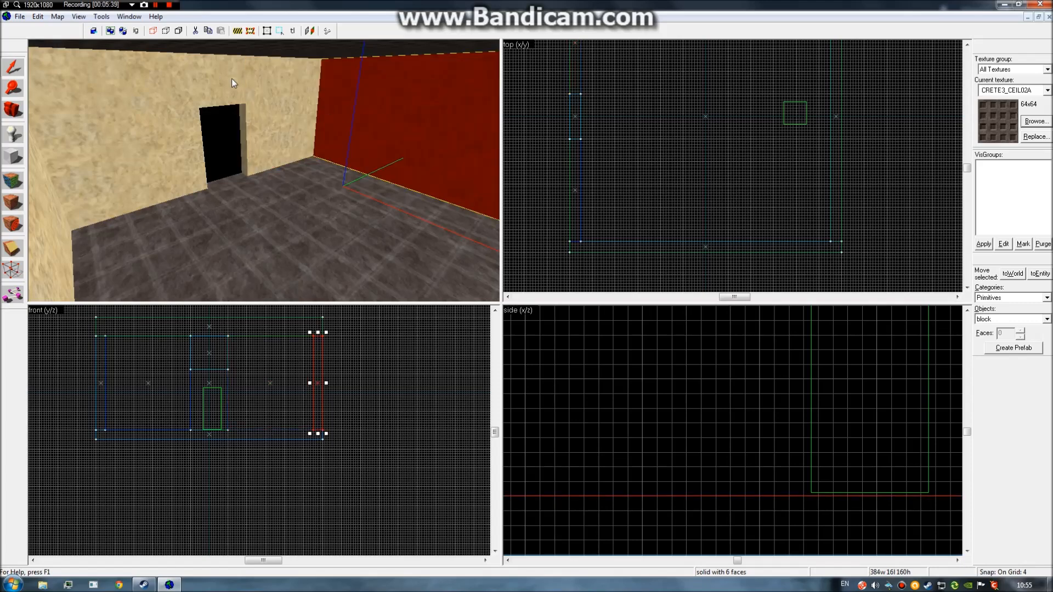
pyautogui.click(231, 82)
pyautogui.click(111, 100)
pyautogui.click(28, 221)
pyautogui.click(233, 97)
pyautogui.click(328, 113)
pyautogui.click(298, 116)
pyautogui.click(535, 177)
pyautogui.press('z')
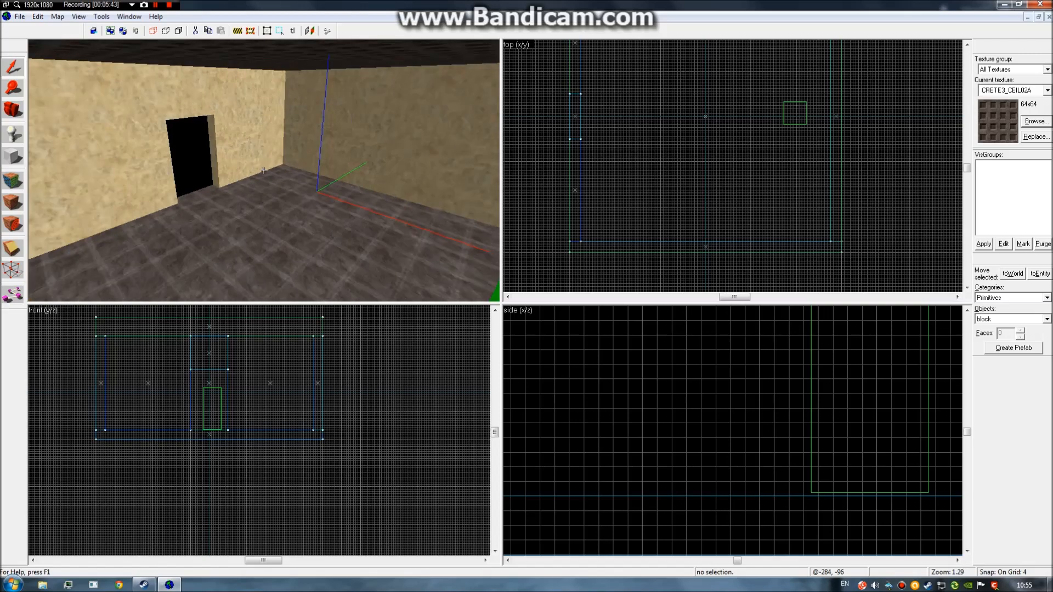
pyautogui.press('s')
pyautogui.press('z')
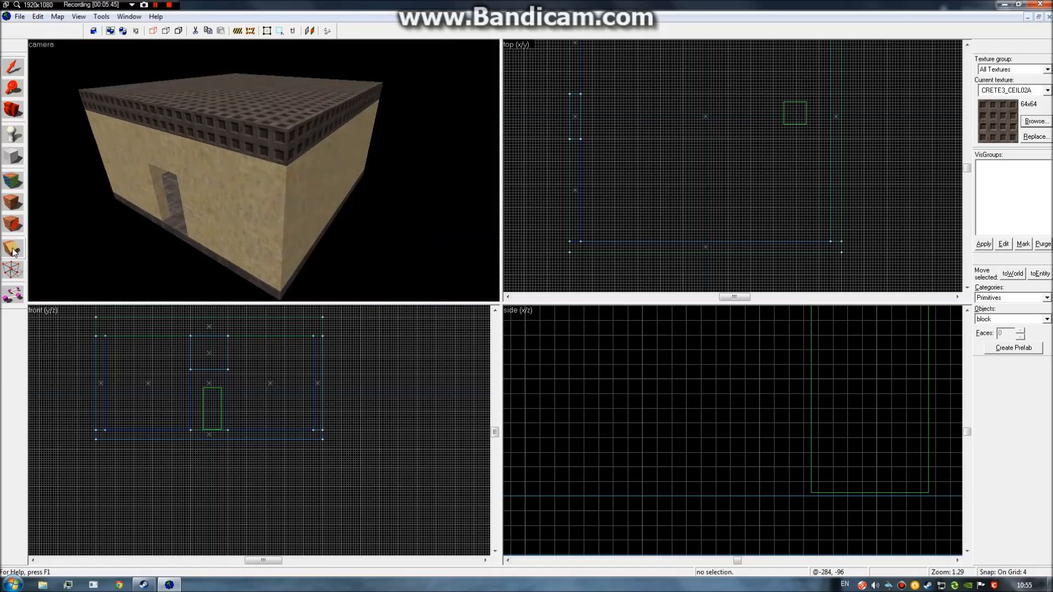
pyautogui.press('z')
pyautogui.press('w')
pyautogui.click(23, 250)
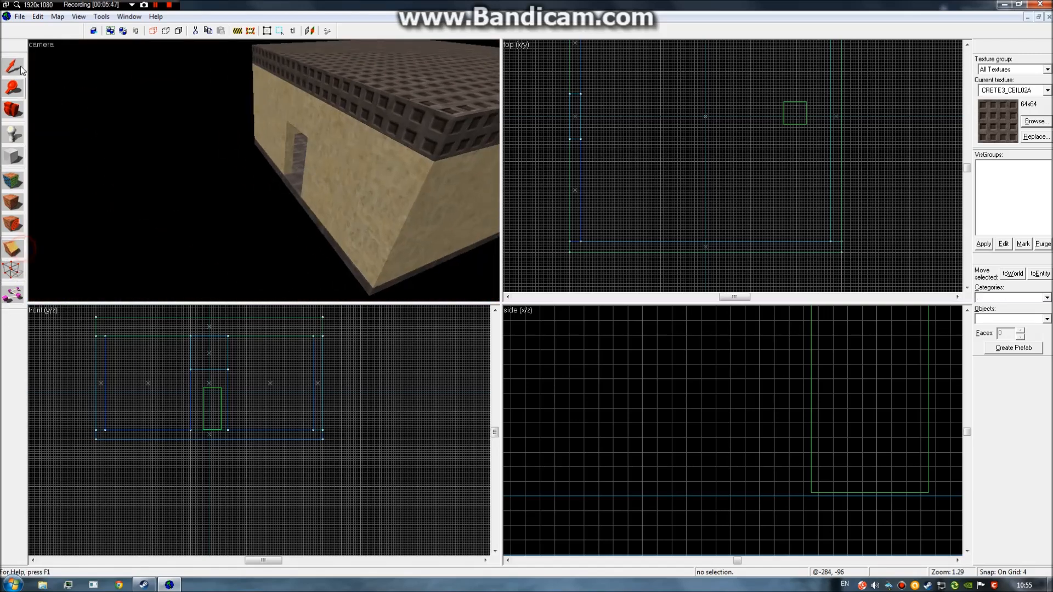
pyautogui.press('z')
pyautogui.press('w')
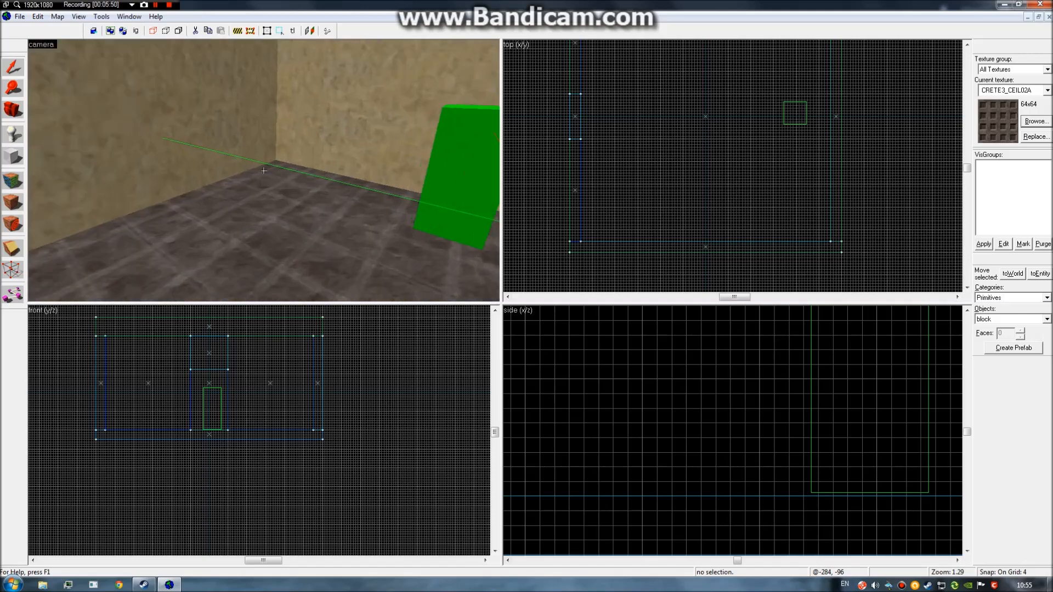
pyautogui.press('w')
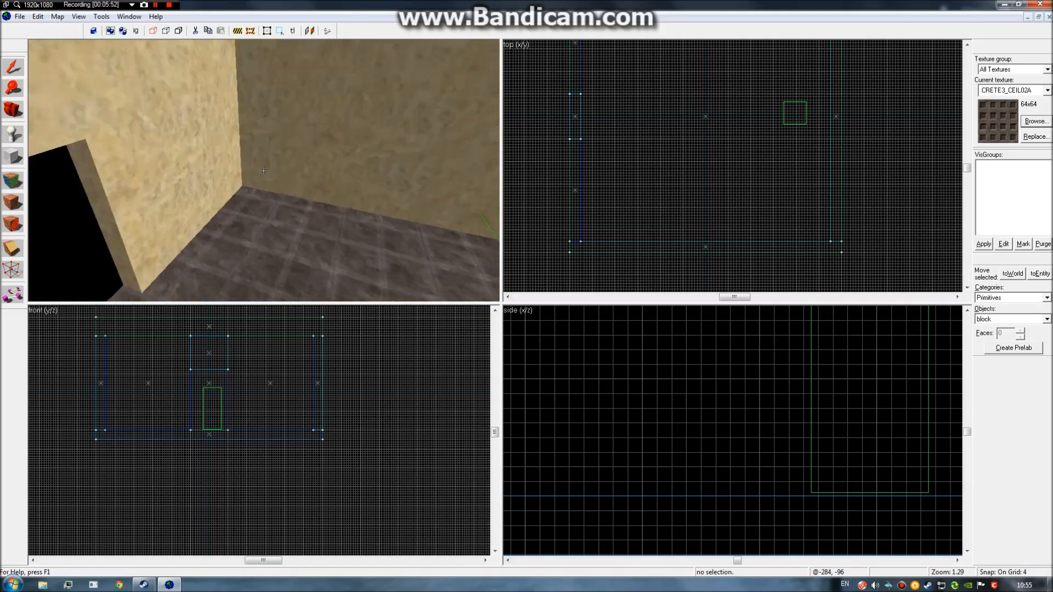
pyautogui.press('w')
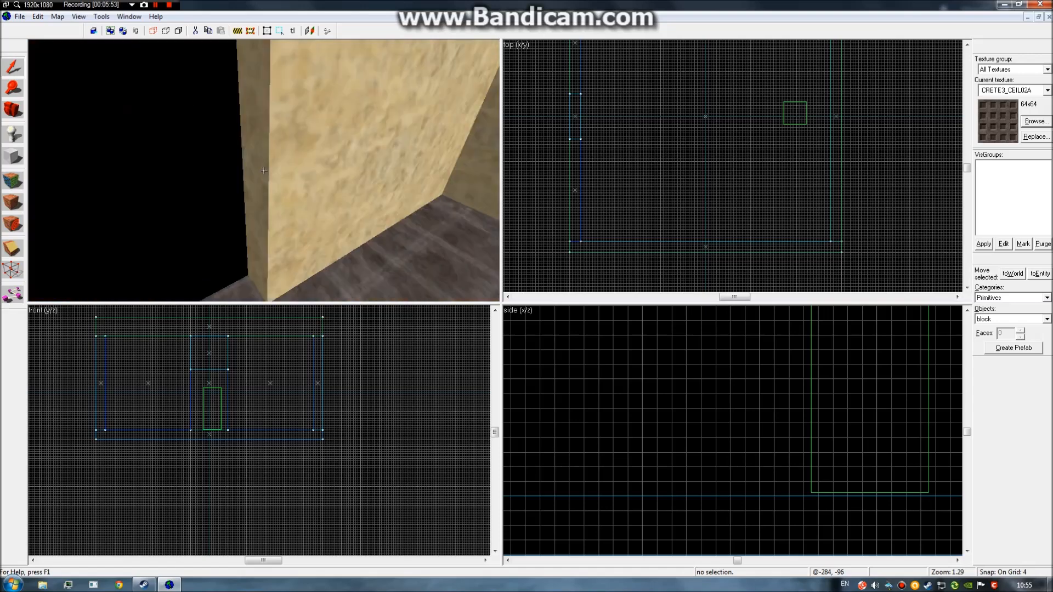
pyautogui.press('s')
# Copy the floor slab outside the doorway and narrow the copy to 192 units wide.
pyautogui.press('w')
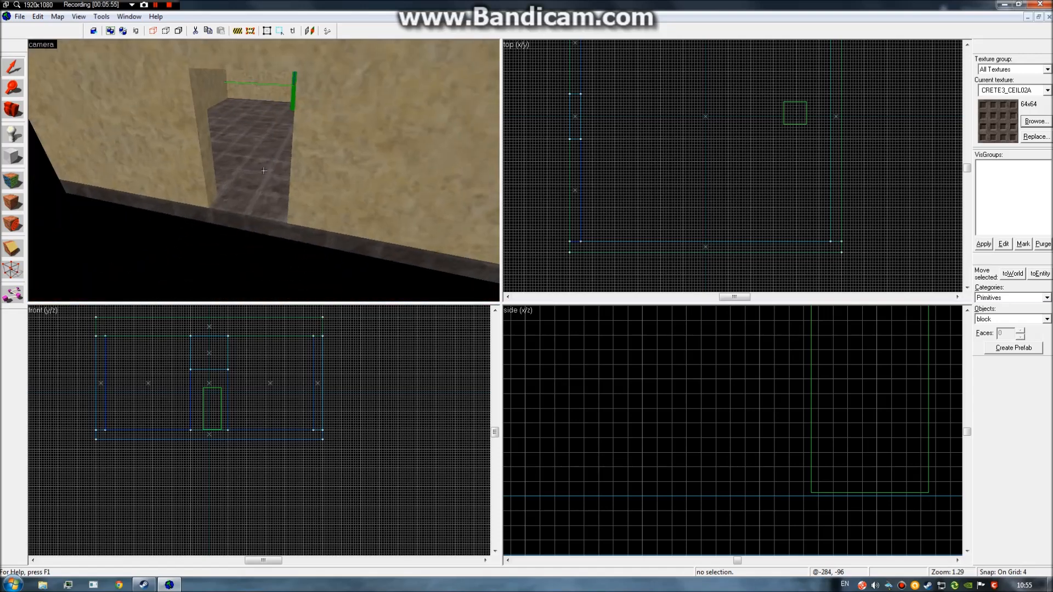
pyautogui.click(264, 170)
pyautogui.scroll(-6, 745, 207)
pyautogui.scroll(5, 708, 174)
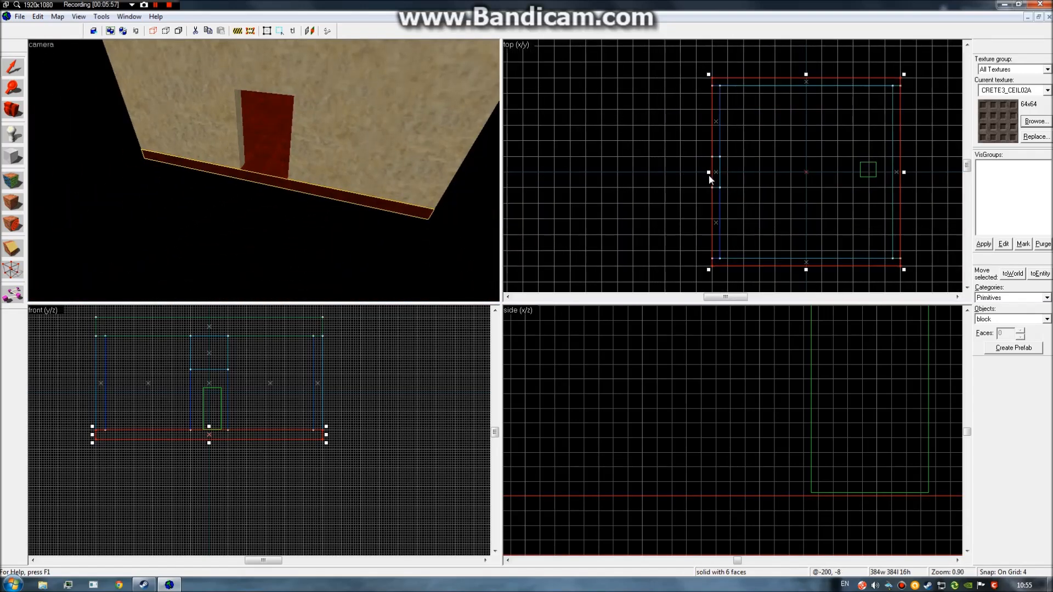
pyautogui.moveTo(832, 179); pyautogui.dragTo(645, 171)
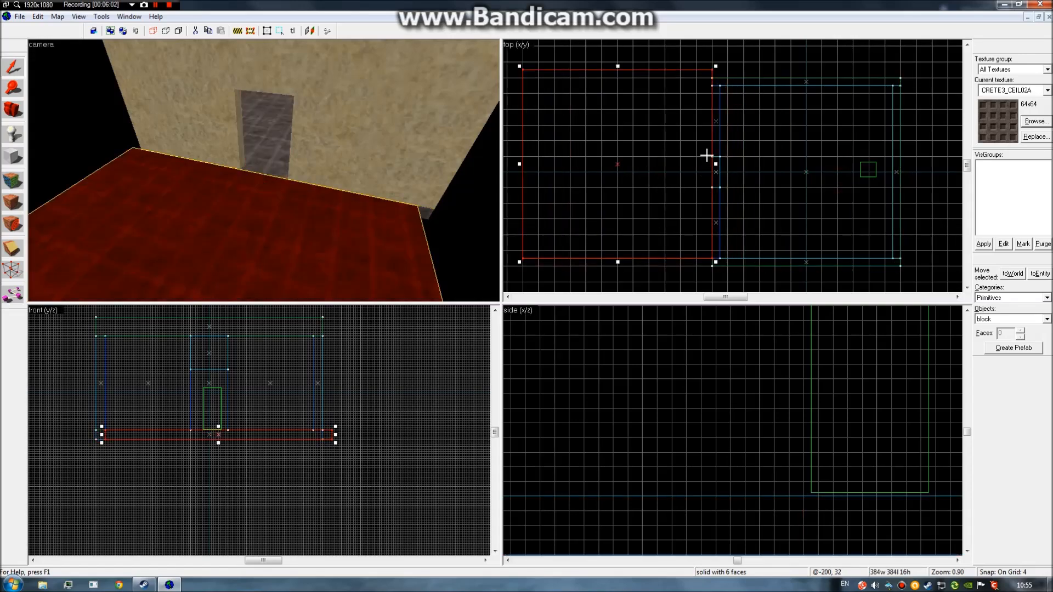
pyautogui.scroll(2, 708, 159)
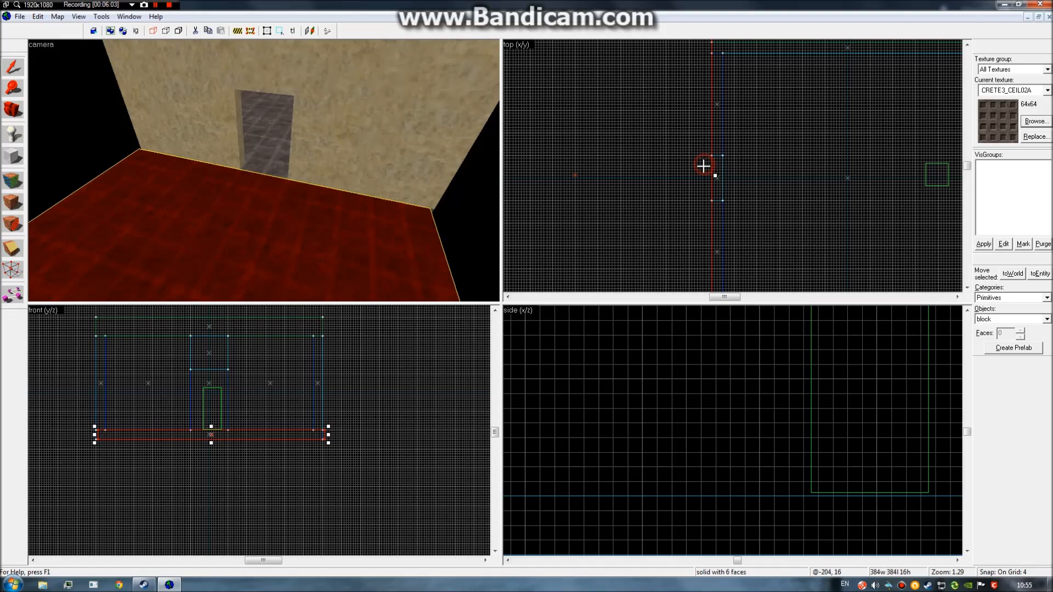
pyautogui.scroll(-2, 692, 170)
pyautogui.scroll(1, 594, 171)
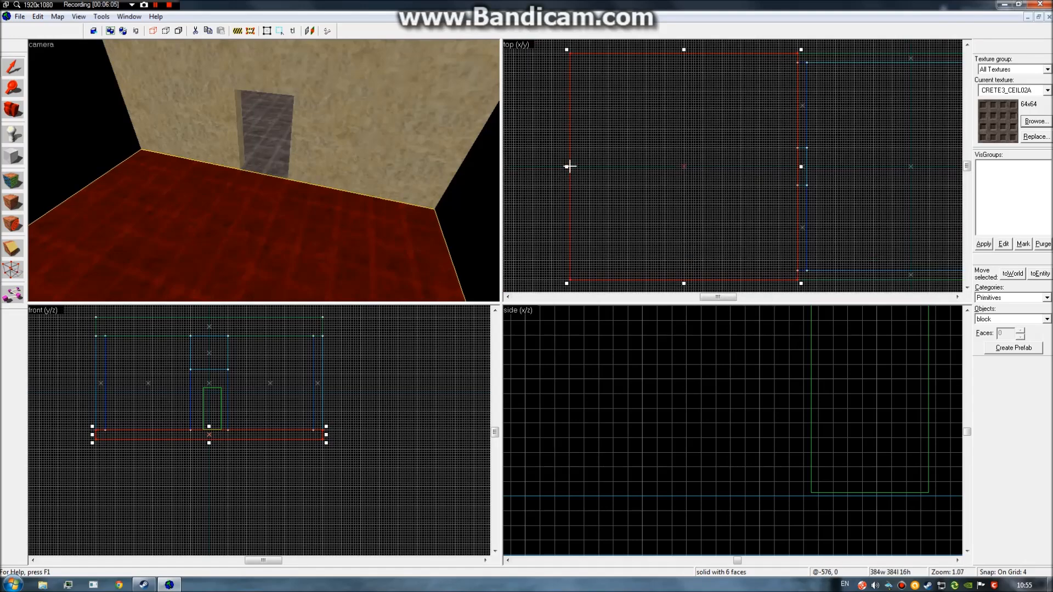
pyautogui.moveTo(567, 166)
pyautogui.mouseDown()
pyautogui.moveTo(711, 171)
pyautogui.moveTo(680, 172)
pyautogui.mouseUp()
pyautogui.click(656, 172)
pyautogui.press('z')
pyautogui.press('s')
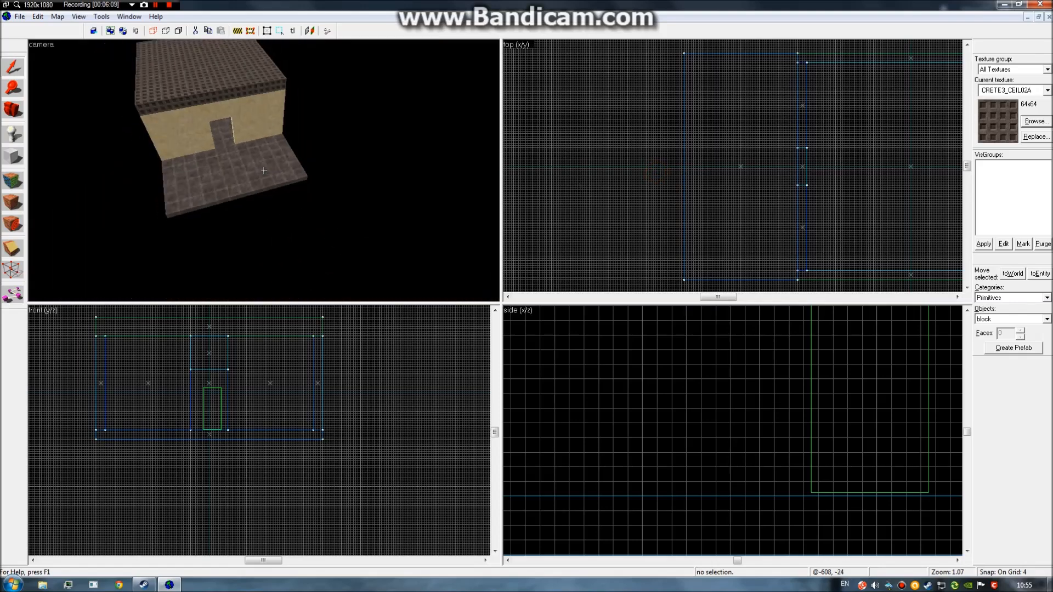
# Copy the room's two side walls out beside the new outdoor floor slab.
pyautogui.click(264, 170)
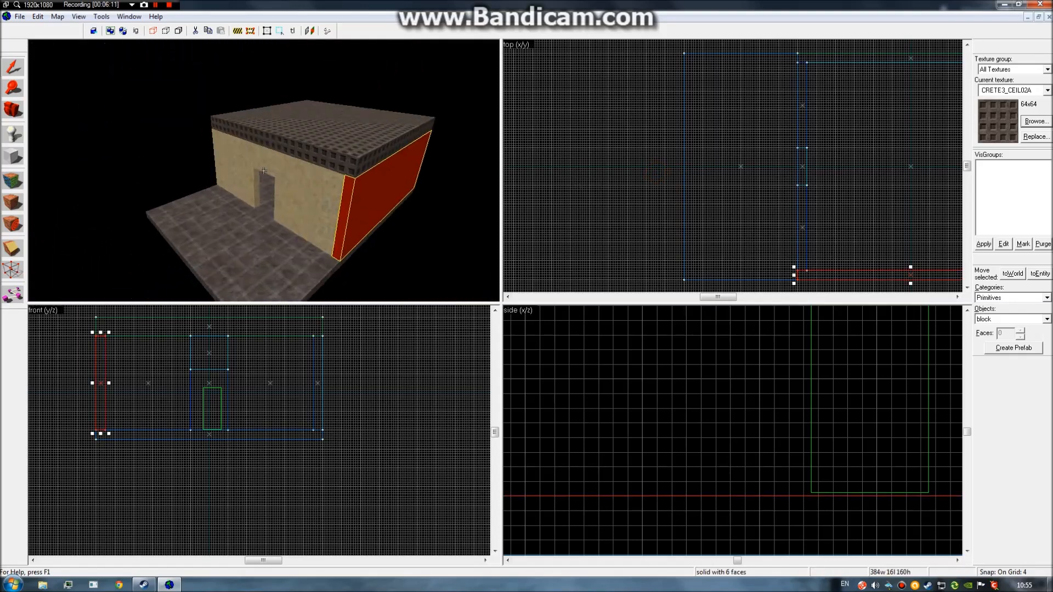
pyautogui.keyDown('ctrl'); pyautogui.click(264, 170); pyautogui.keyUp('ctrl')
pyautogui.keyDown('ctrl'); pyautogui.click(264, 170); pyautogui.keyUp('ctrl')
pyautogui.keyDown('ctrl'); pyautogui.click(264, 171); pyautogui.keyUp('ctrl')
pyautogui.press('z')
pyautogui.moveTo(794, 167)
pyautogui.mouseDown()
pyautogui.moveTo(673, 176)
pyautogui.moveTo(793, 176)
pyautogui.mouseUp()
pyautogui.moveTo(872, 166)
pyautogui.mouseDown()
pyautogui.moveTo(610, 166)
pyautogui.moveTo(667, 166)
pyautogui.mouseUp()
pyautogui.press('z')
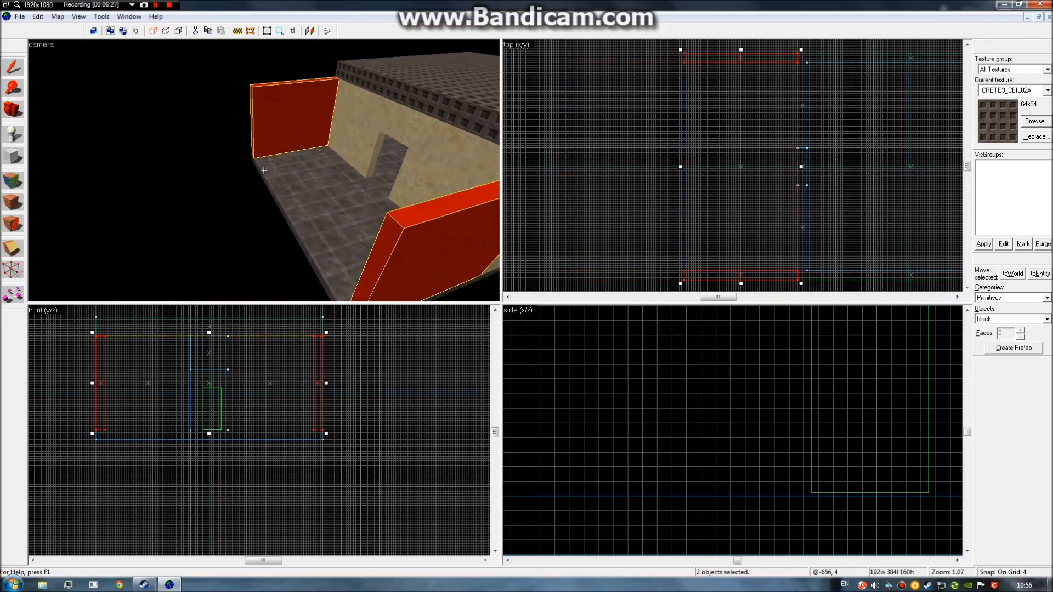
pyautogui.press('w')
pyautogui.press('s')
pyautogui.press('d')
pyautogui.press('w')
pyautogui.press('s')
pyautogui.press('d')
pyautogui.press('w')
pyautogui.press('z')
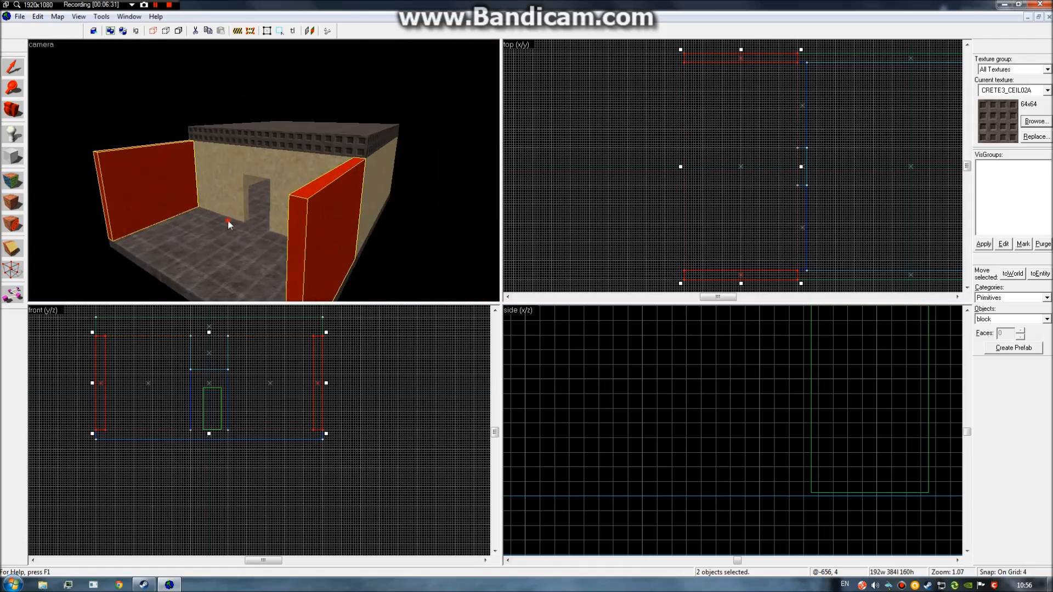
# Select the outdoor slab and both side walls, try shortening them to 300 units, then undo.
pyautogui.click(229, 220)
pyautogui.keyDown('ctrl'); pyautogui.click(167, 190); pyautogui.keyUp('ctrl')
pyautogui.keyDown('ctrl'); pyautogui.click(322, 224); pyautogui.keyUp('ctrl')
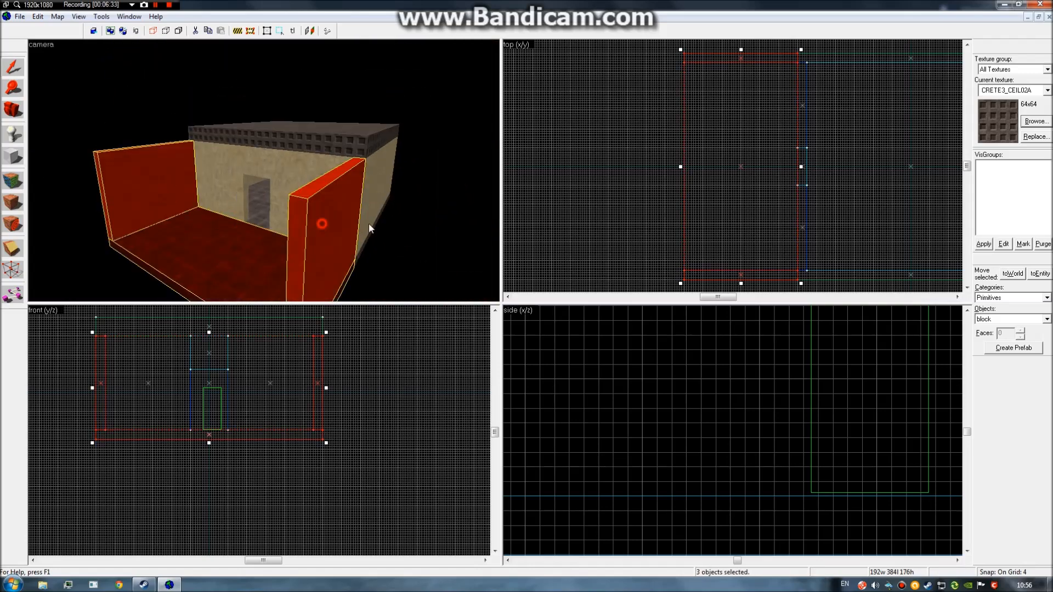
pyautogui.click(677, 166)
pyautogui.click(251, 242)
pyautogui.keyDown('ctrl'); pyautogui.click(307, 238); pyautogui.keyUp('ctrl')
pyautogui.keyDown('ctrl'); pyautogui.click(145, 192); pyautogui.keyUp('ctrl')
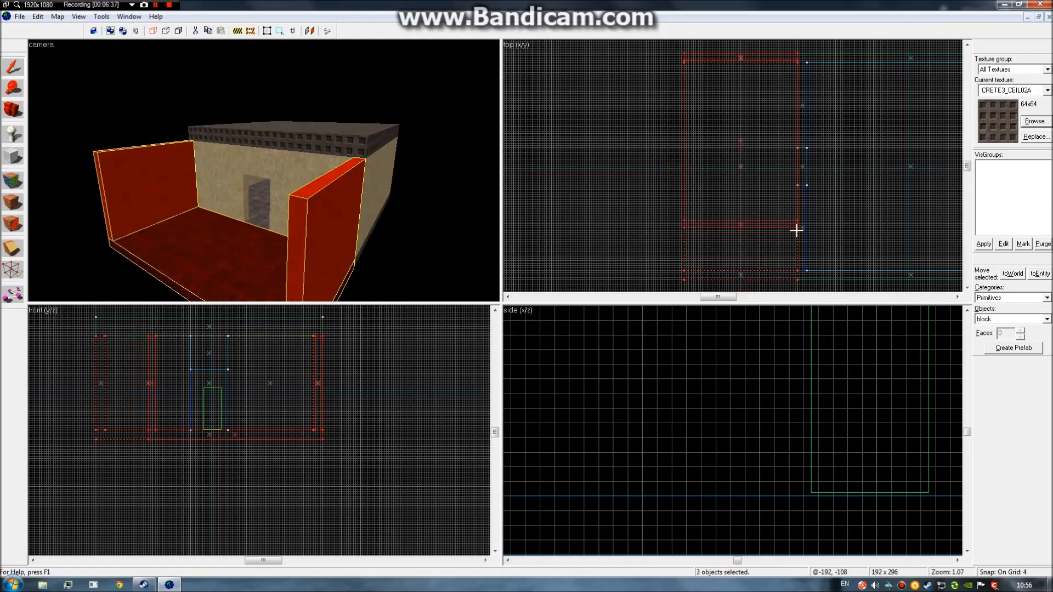
pyautogui.moveTo(798, 233); pyautogui.dragTo(797, 231)
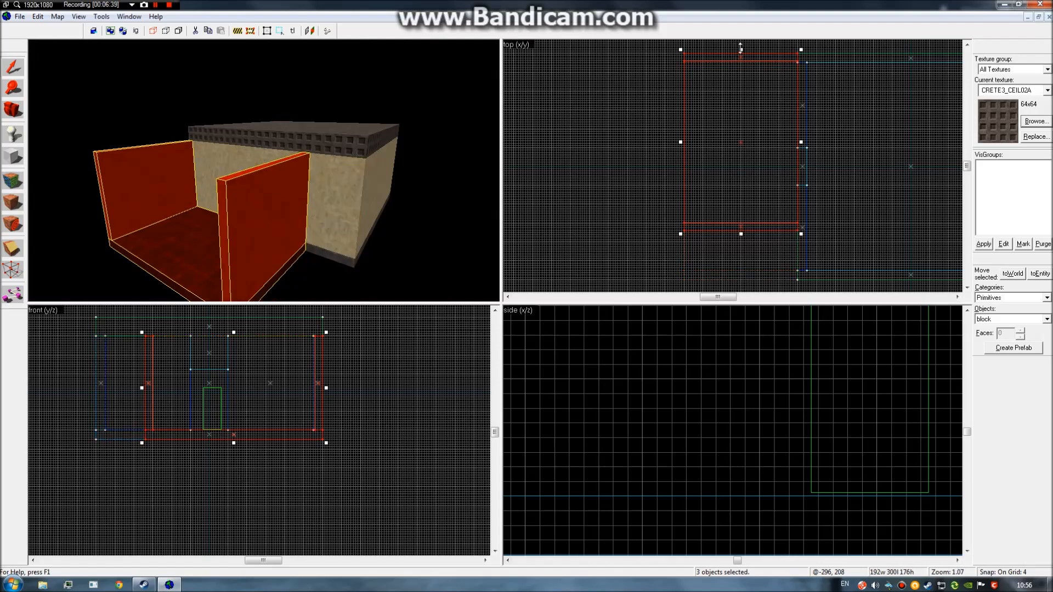
pyautogui.hotkey('ctrl', 'z')
# Move the far side wall inward to form the corridor and shorten the slab to 272 units.
pyautogui.click(305, 225)
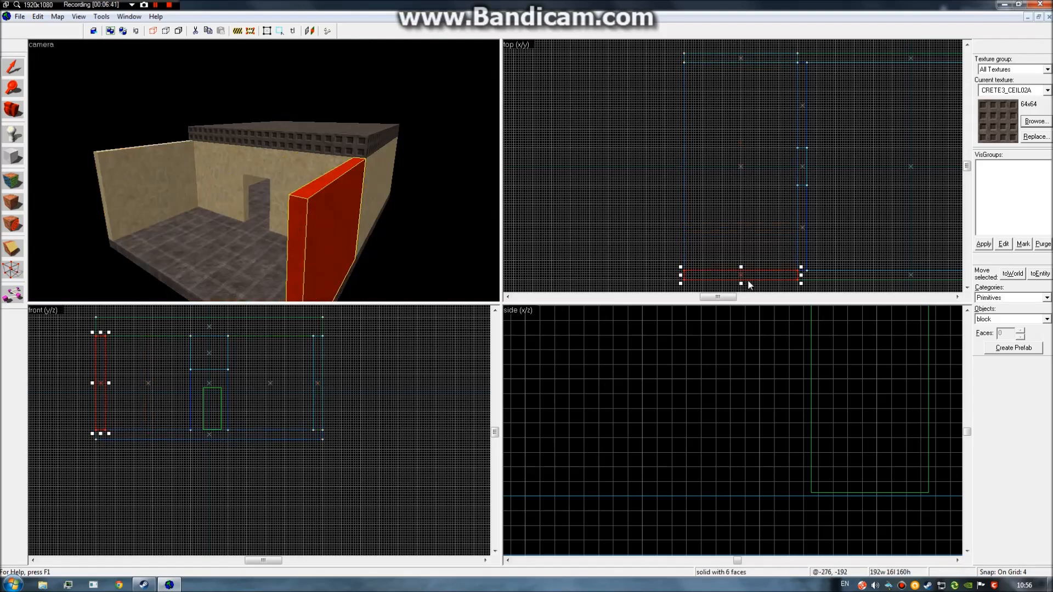
pyautogui.click(740, 58)
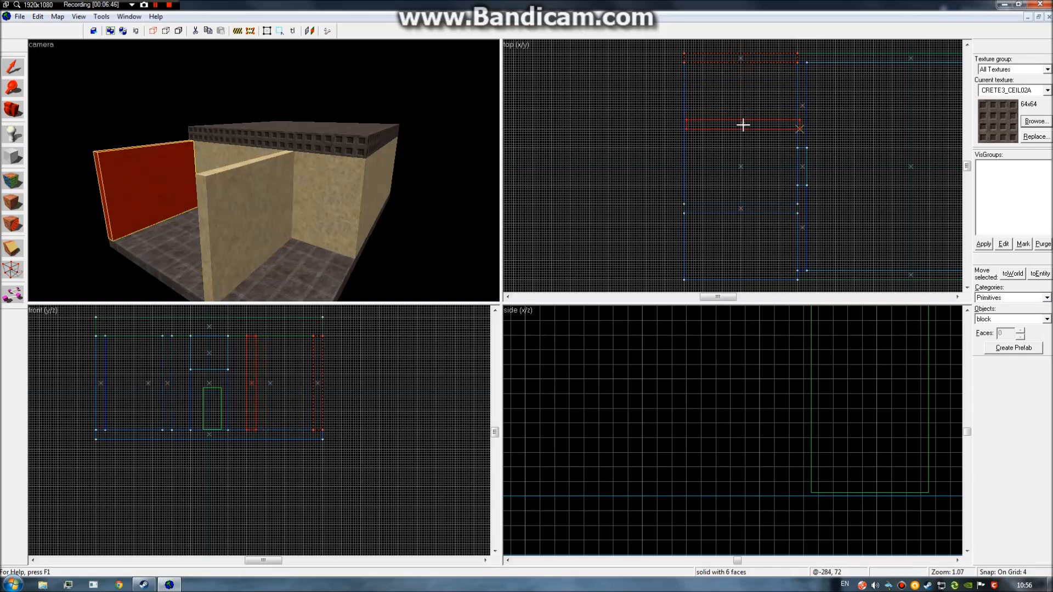
pyautogui.moveTo(744, 125); pyautogui.dragTo(740, 122)
pyautogui.click(210, 281)
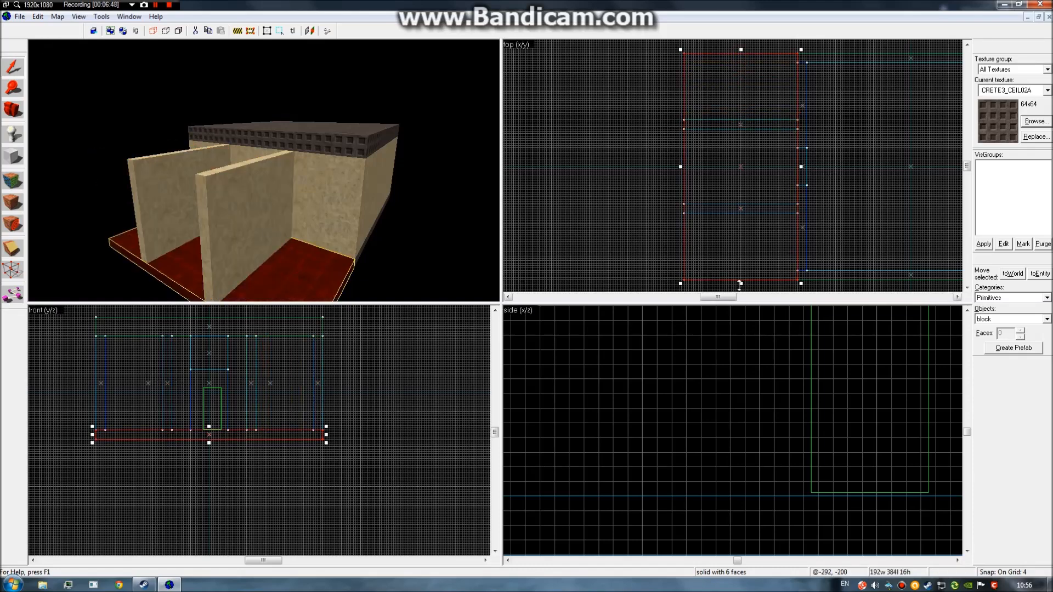
pyautogui.moveTo(771, 217); pyautogui.dragTo(771, 215)
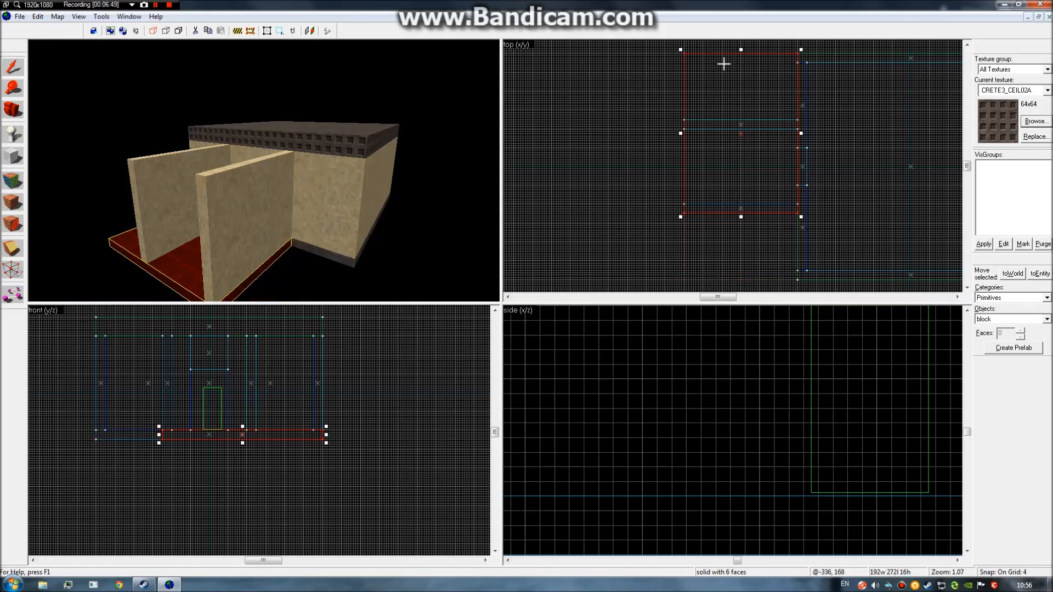
# Select the room's front wall segments, floor, end wall, ceiling and door lintel.
pyautogui.click(630, 141)
pyautogui.press('z')
pyautogui.press('w')
pyautogui.click(264, 171)
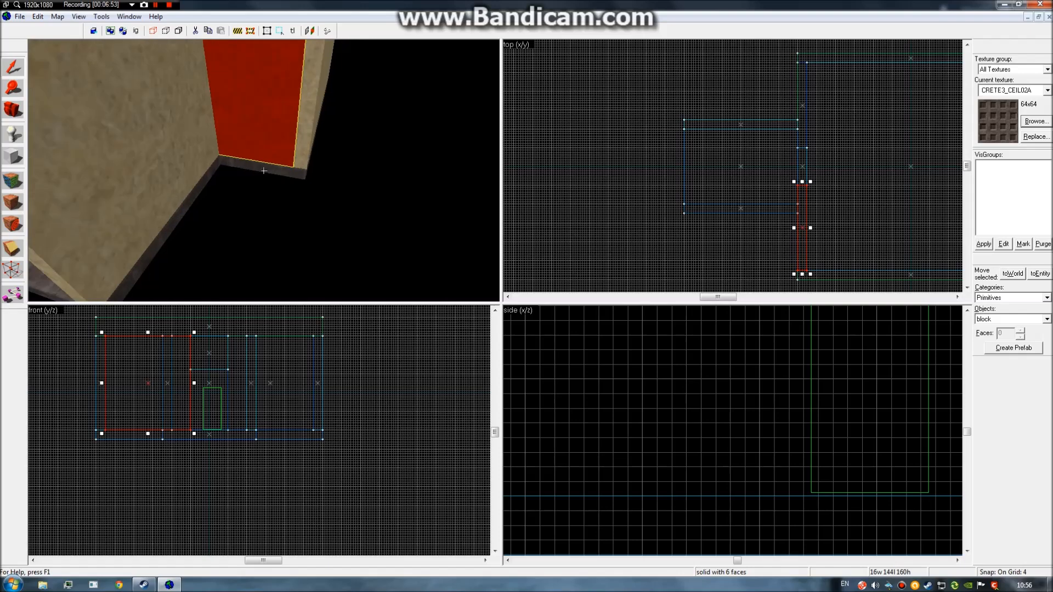
pyautogui.keyDown('ctrl'); pyautogui.click(264, 171); pyautogui.keyUp('ctrl')
pyautogui.keyDown('ctrl'); pyautogui.click(264, 171); pyautogui.keyUp('ctrl')
pyautogui.keyDown('ctrl'); pyautogui.click(264, 170); pyautogui.keyUp('ctrl')
pyautogui.keyDown('ctrl'); pyautogui.click(264, 170); pyautogui.keyUp('ctrl')
pyautogui.press('a')
pyautogui.keyDown('ctrl'); pyautogui.click(264, 171); pyautogui.keyUp('ctrl')
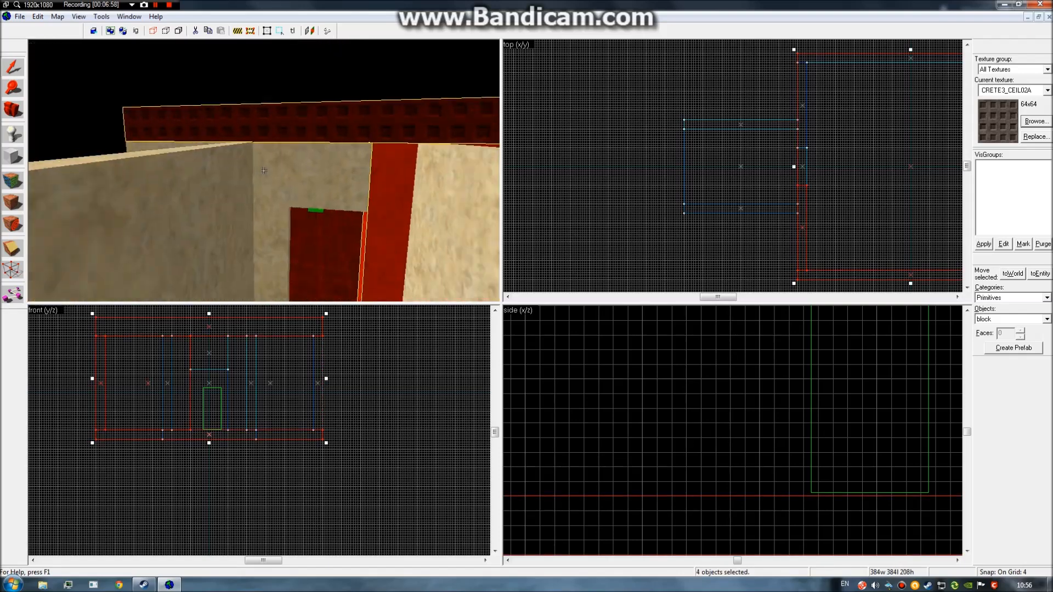
pyautogui.keyDown('ctrl'); pyautogui.click(264, 171); pyautogui.keyUp('ctrl')
pyautogui.keyDown('ctrl'); pyautogui.click(264, 170); pyautogui.keyUp('ctrl')
# Add the tan side wall to complete the eight-brush selection and drag a room copy past the corridor.
pyautogui.press('s')
pyautogui.press('a')
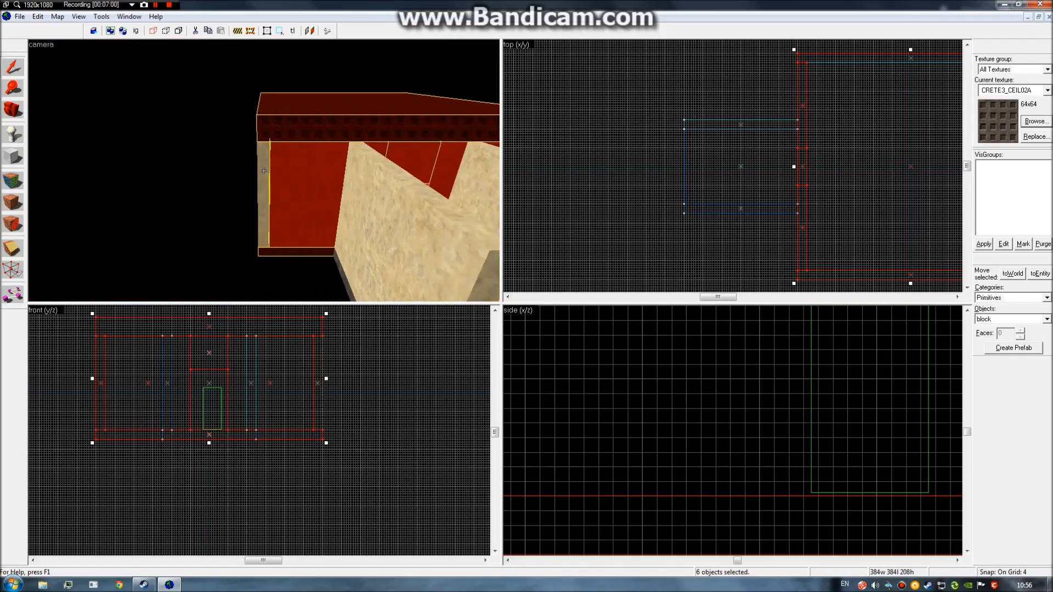
pyautogui.press('a')
pyautogui.keyDown('ctrl'); pyautogui.click(264, 171); pyautogui.keyUp('ctrl')
pyautogui.press('w')
pyautogui.press('s')
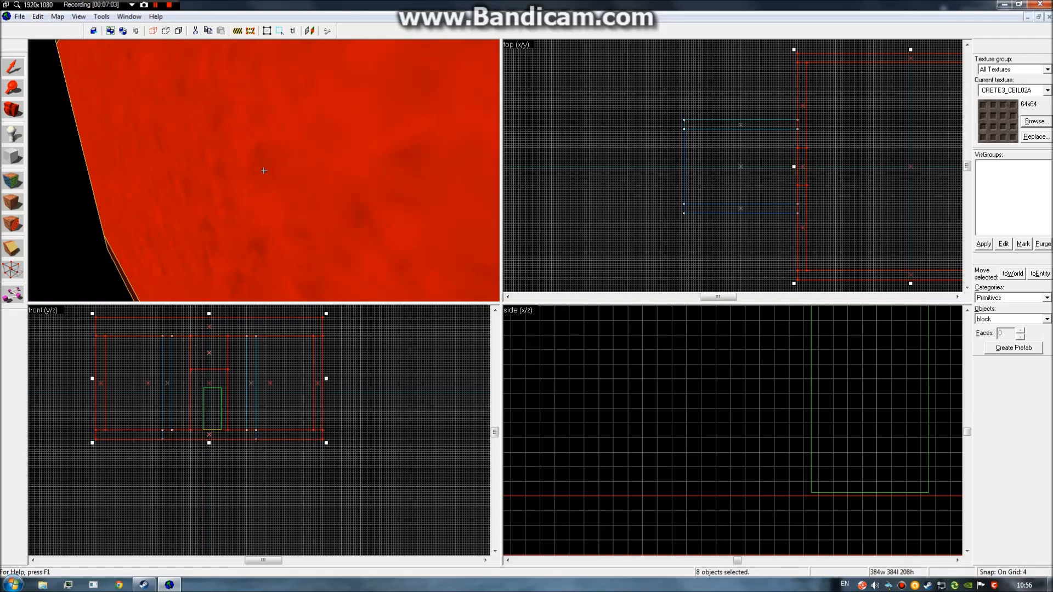
pyautogui.press('w')
pyautogui.press('w')
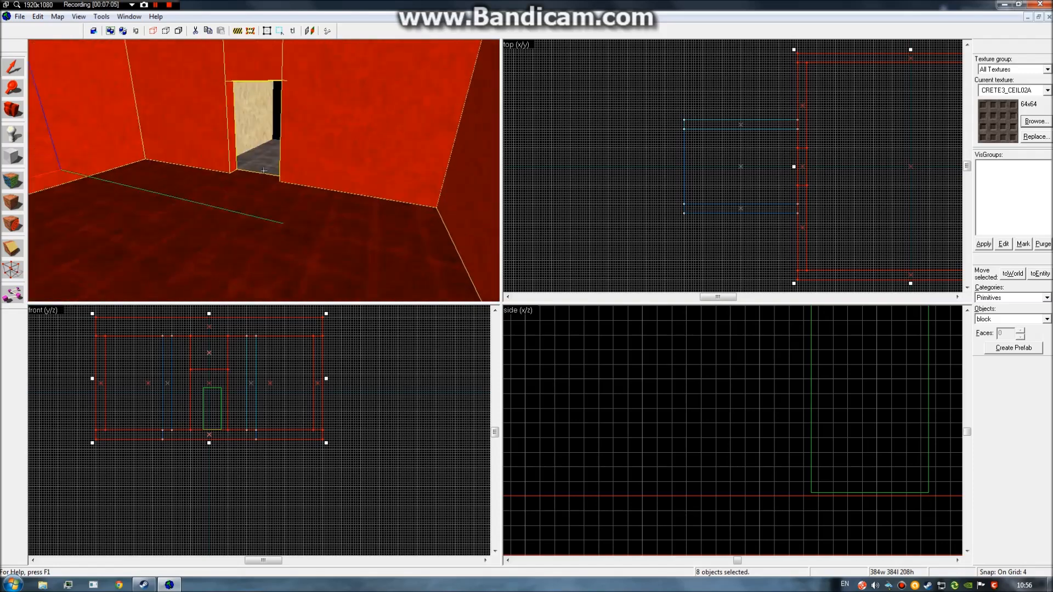
pyautogui.press('w')
pyautogui.press('s')
pyautogui.press('z')
pyautogui.scroll(-2, 792, 169)
pyautogui.moveTo(853, 163); pyautogui.dragTo(694, 157)
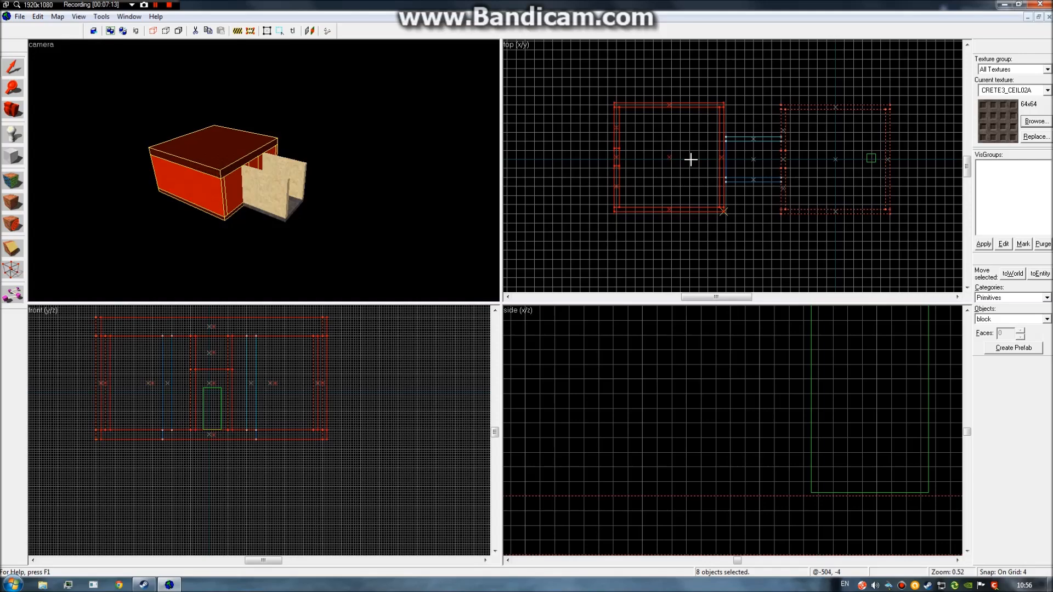
# Drop the room copy past the corridor and rotate it 180 degrees.
pyautogui.moveTo(691, 160); pyautogui.dragTo(691, 161)
pyautogui.scroll(5, 731, 174)
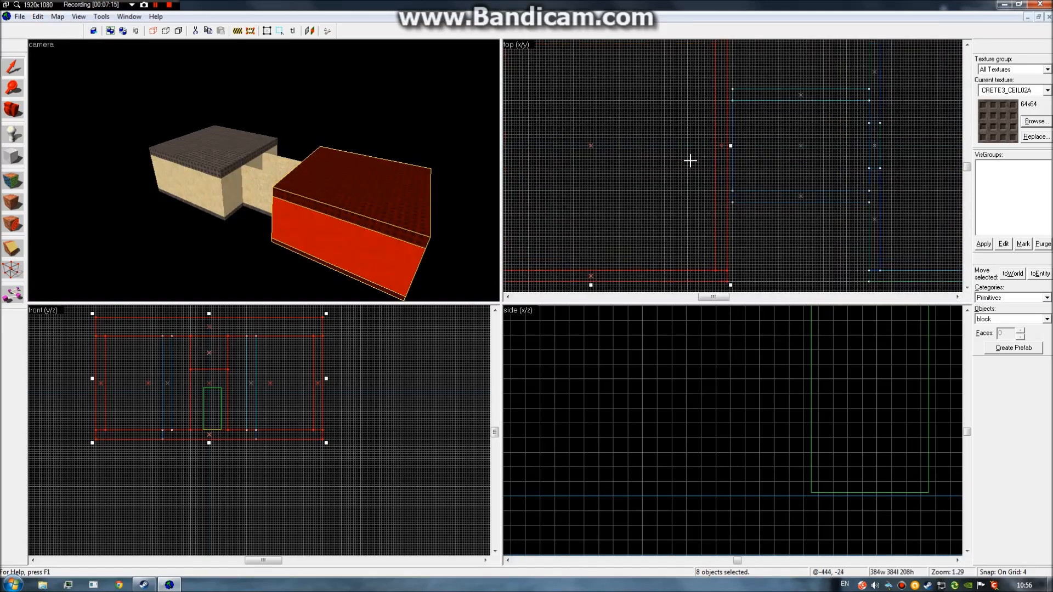
pyautogui.scroll(-4, 742, 260)
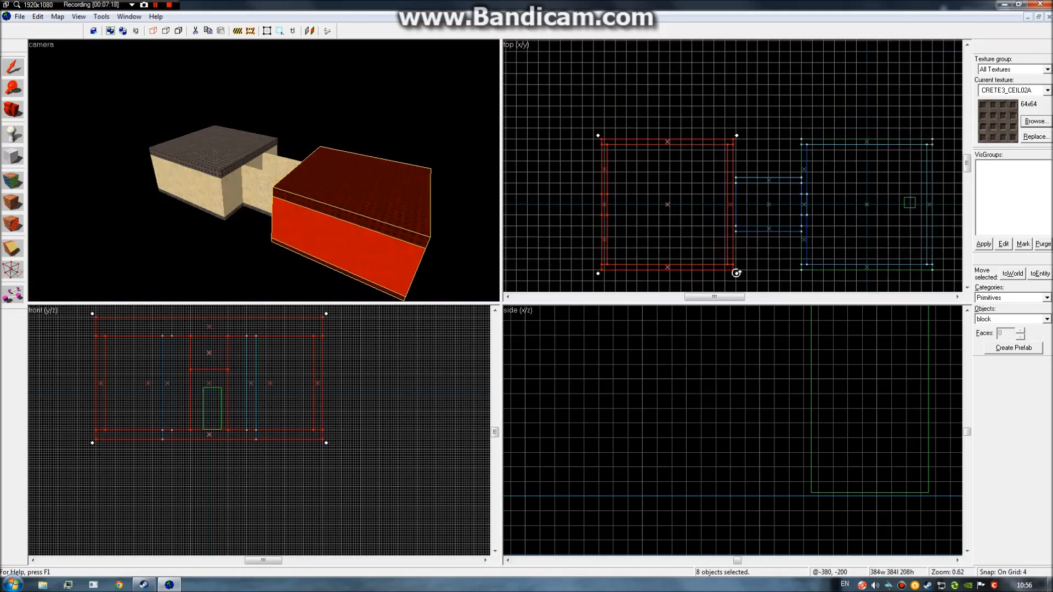
pyautogui.moveTo(734, 274); pyautogui.dragTo(608, 130)
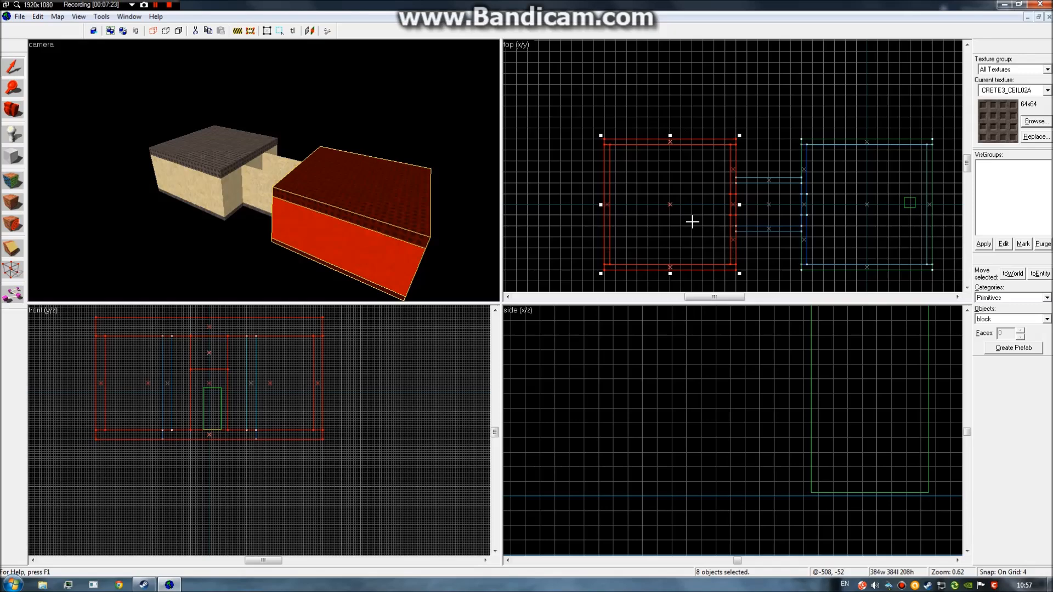
pyautogui.scroll(3, 692, 221)
pyautogui.scroll(1, 805, 225)
pyautogui.click(775, 206)
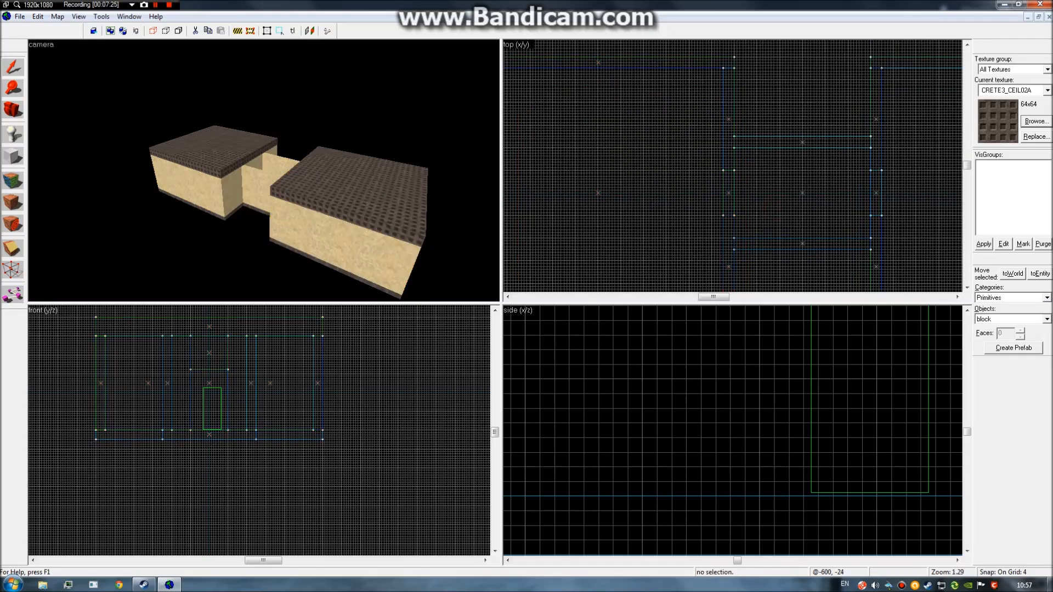
# Copy the CRETE3_CEIL02A ceiling over the corridor and resize it to 192 × 156.
pyautogui.press('z')
pyautogui.press('w')
pyautogui.click(264, 171)
pyautogui.scroll(-3, 604, 141)
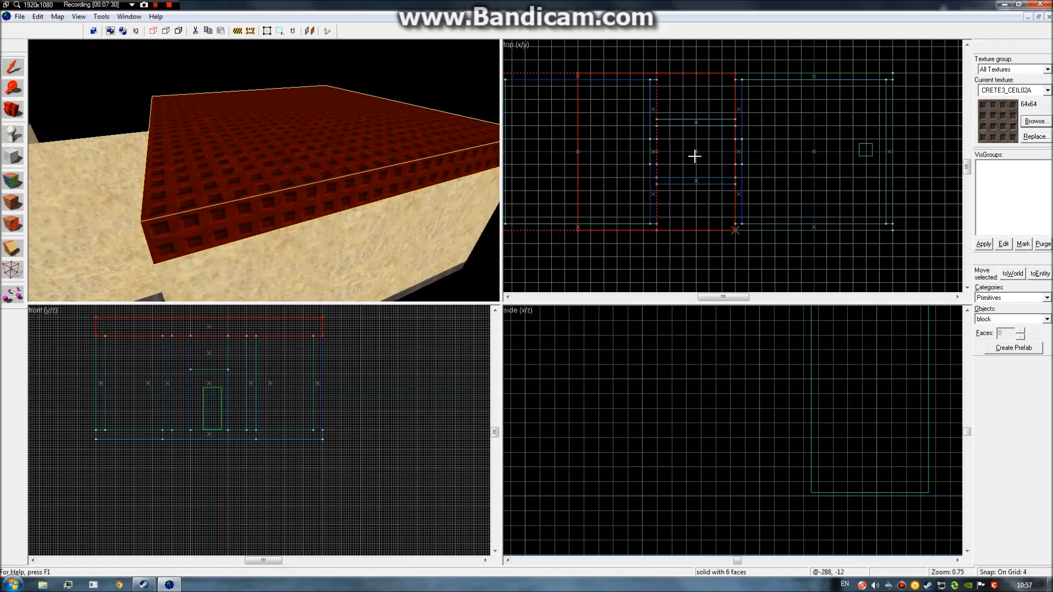
pyautogui.keyDown('shift'); pyautogui.moveTo(695, 156); pyautogui.dragTo(694, 157); pyautogui.keyUp('shift')
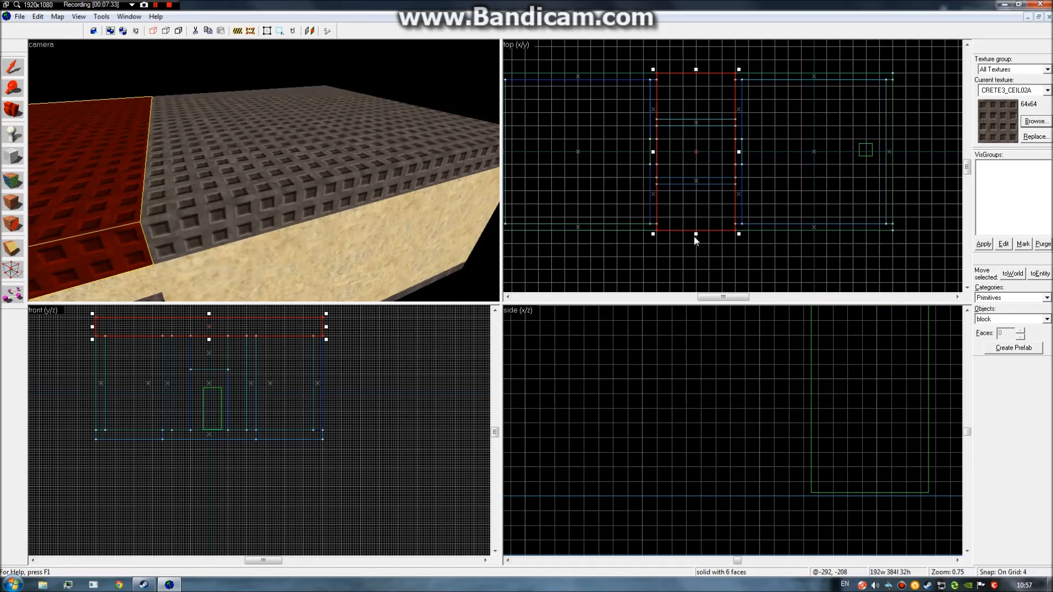
pyautogui.moveTo(696, 230); pyautogui.dragTo(702, 197)
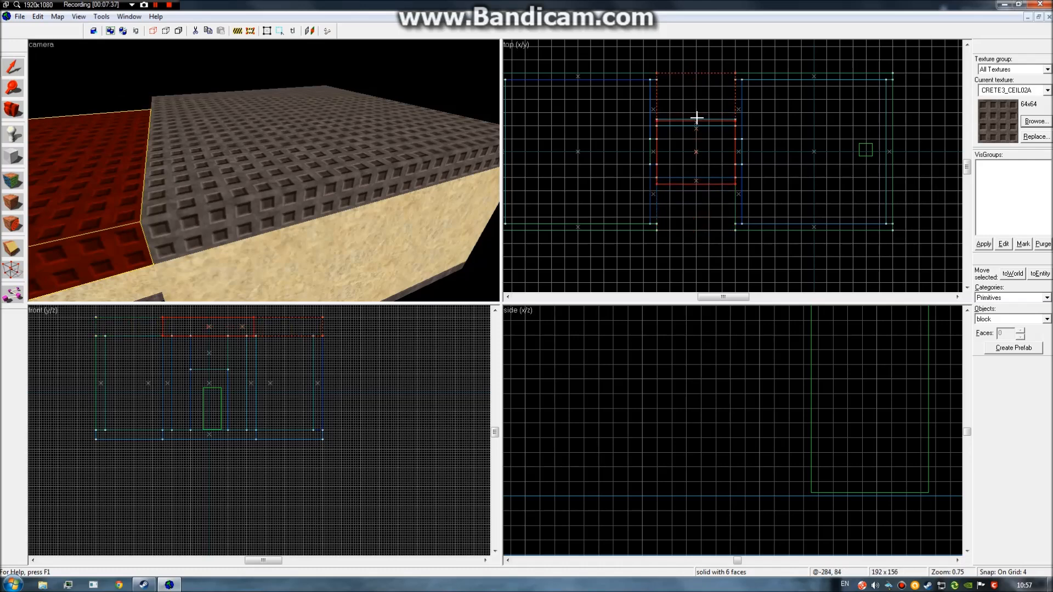
pyautogui.moveTo(697, 117); pyautogui.dragTo(696, 115)
pyautogui.press('Escape')
pyautogui.press('z')
pyautogui.press('w')
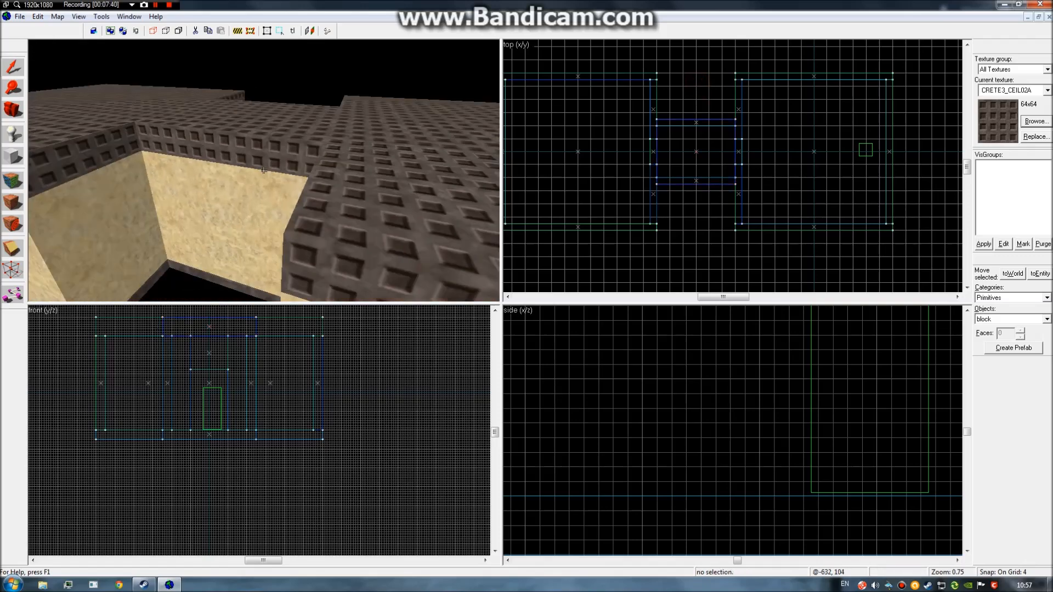
pyautogui.press('w')
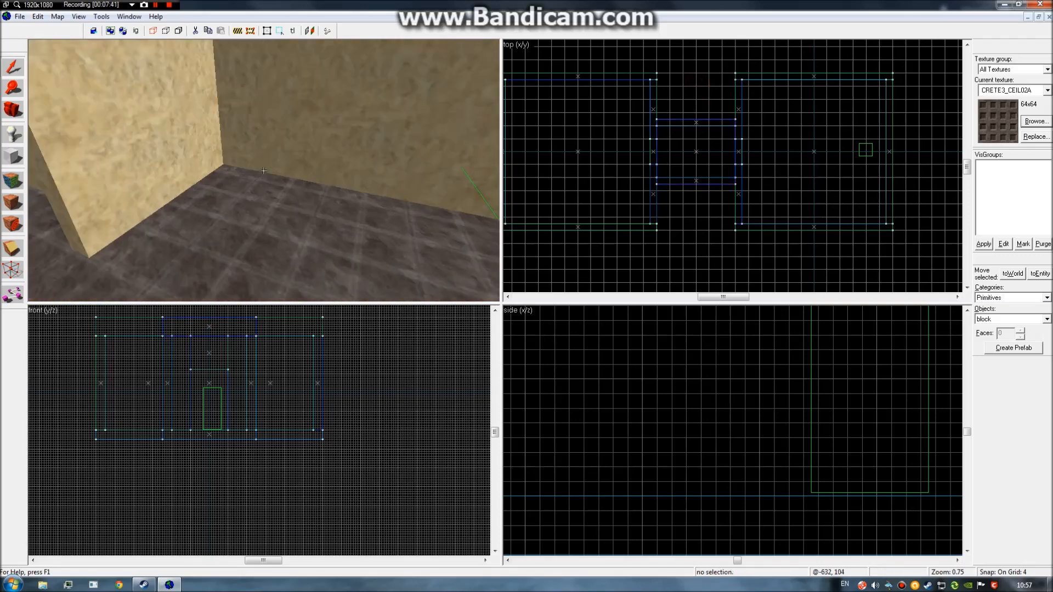
pyautogui.press('s')
pyautogui.press('d')
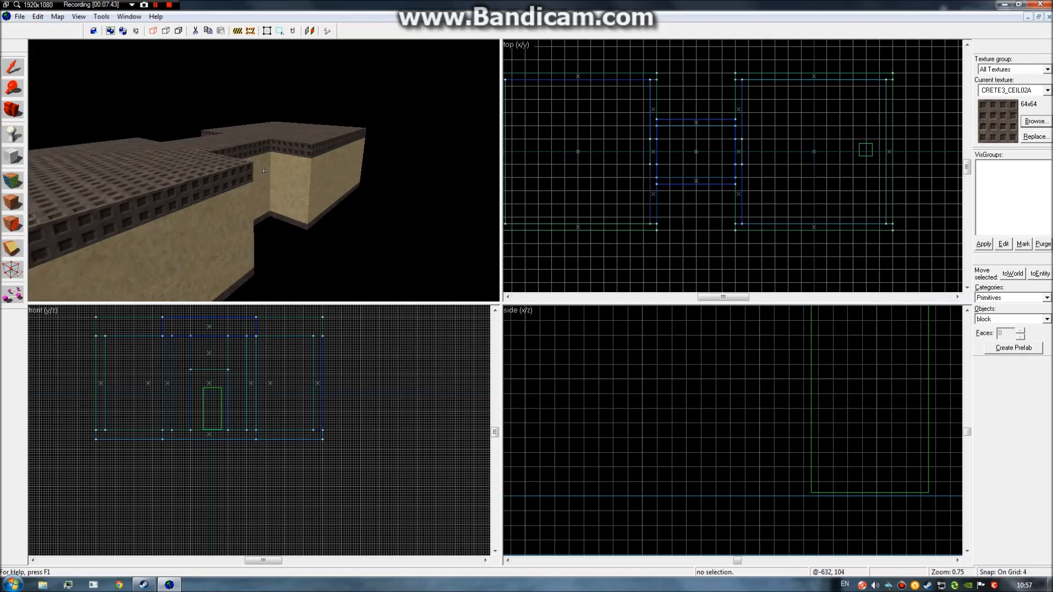
pyautogui.press('d')
pyautogui.press('w')
pyautogui.press('s')
pyautogui.press('w')
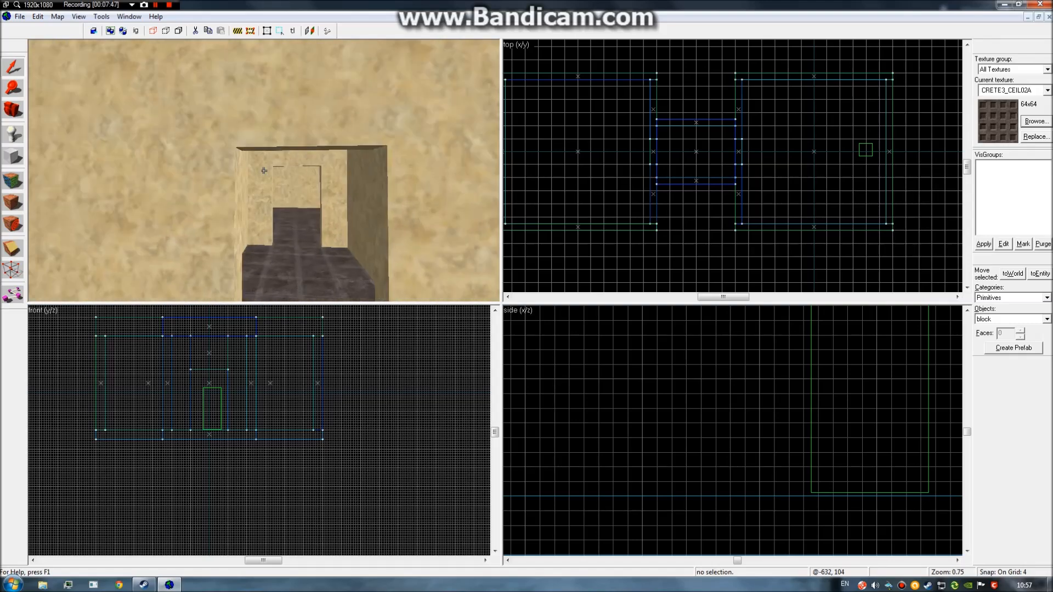
pyautogui.press('w')
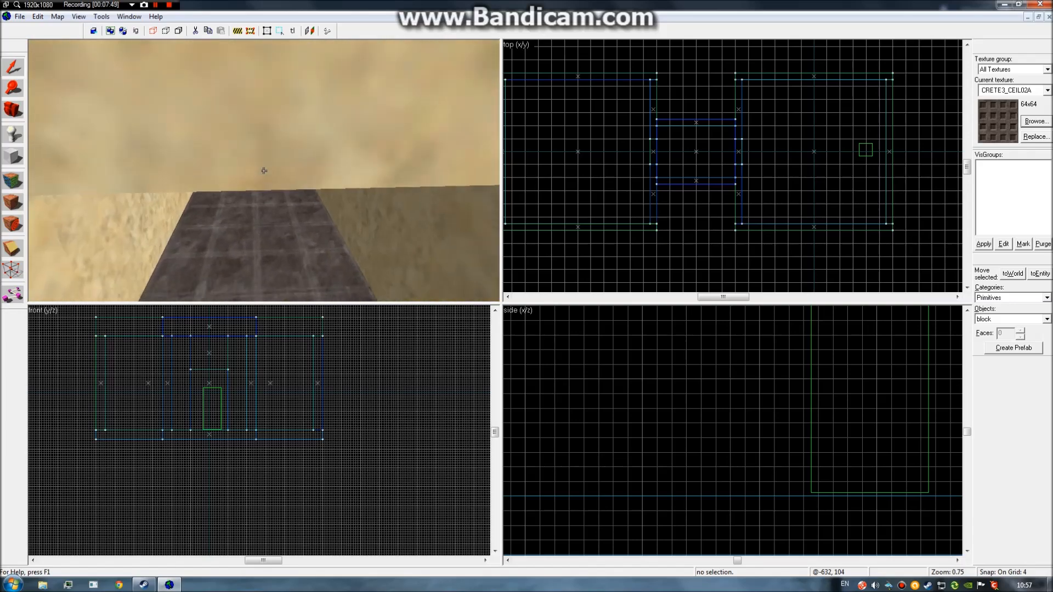
pyautogui.press('s')
pyautogui.press('w')
pyautogui.press('s')
pyautogui.press('s')
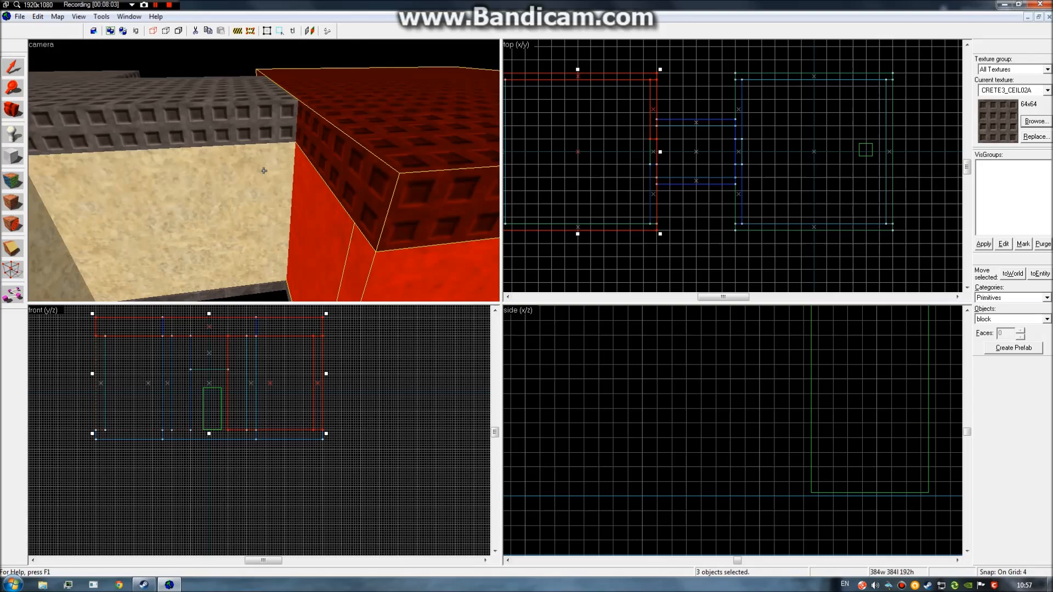
pyautogui.press('s')
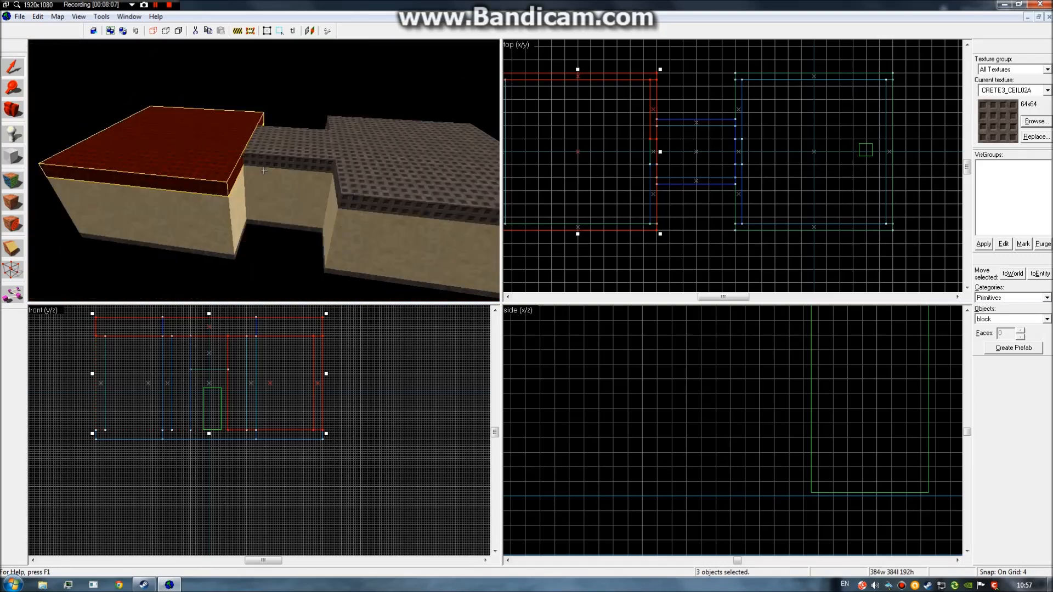
pyautogui.press('w')
pyautogui.press('s')
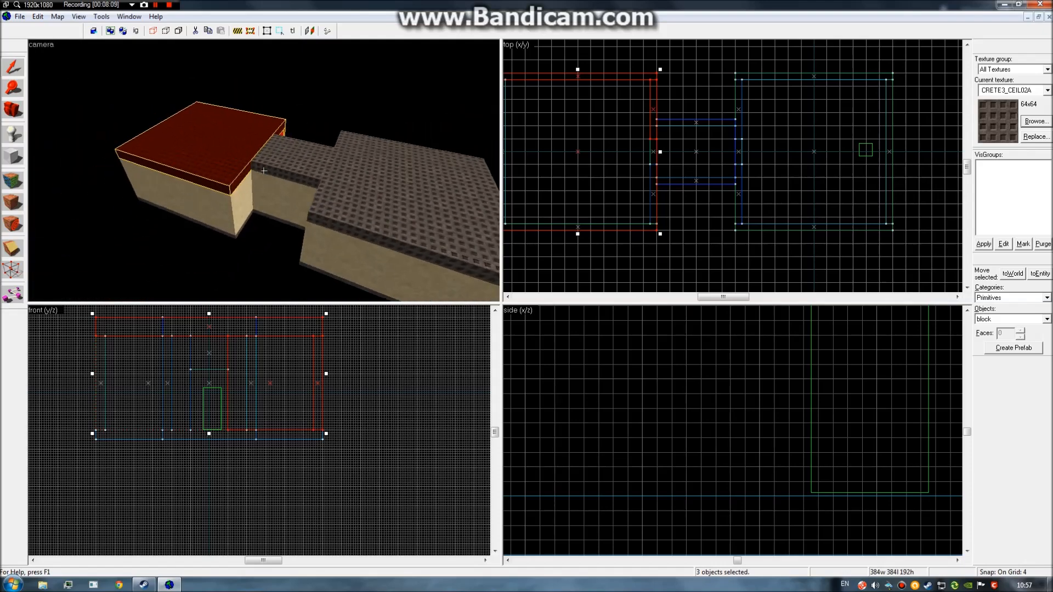
pyautogui.press('w')
pyautogui.press('s')
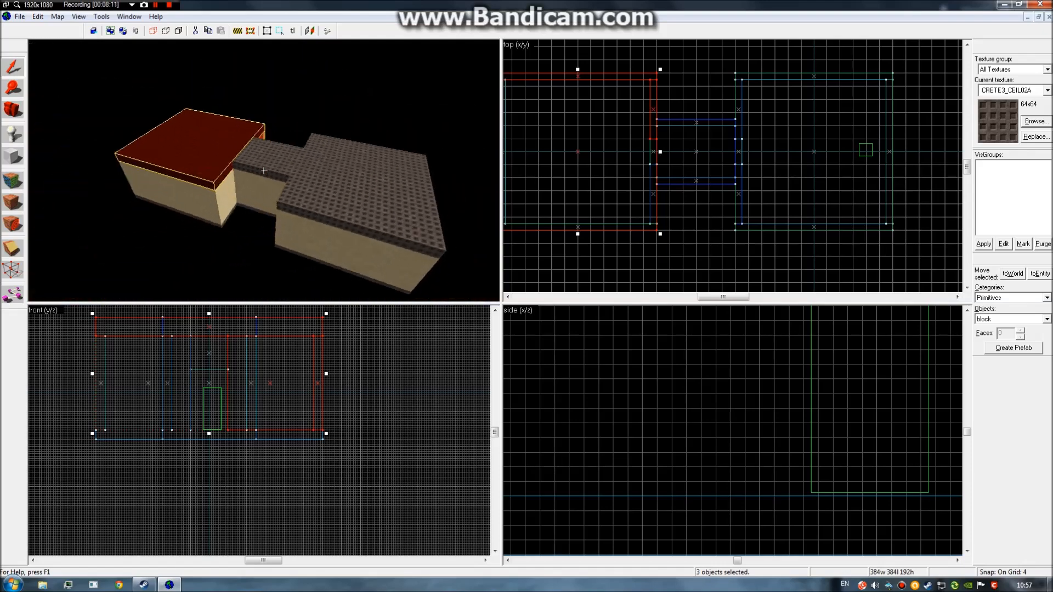
pyautogui.press('w')
pyautogui.press('a')
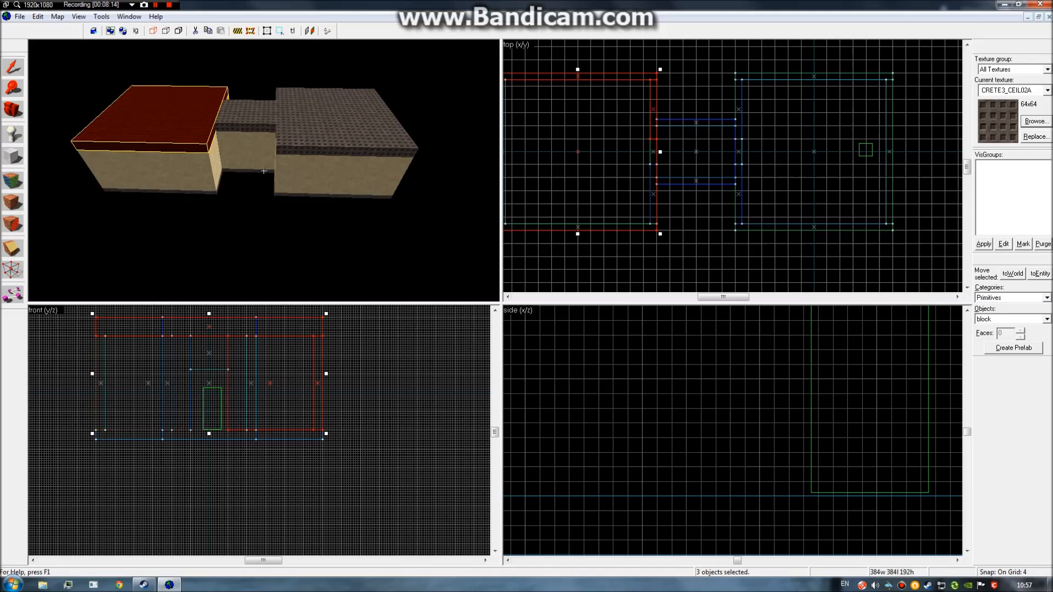
pyautogui.press('w')
pyautogui.click(264, 171)
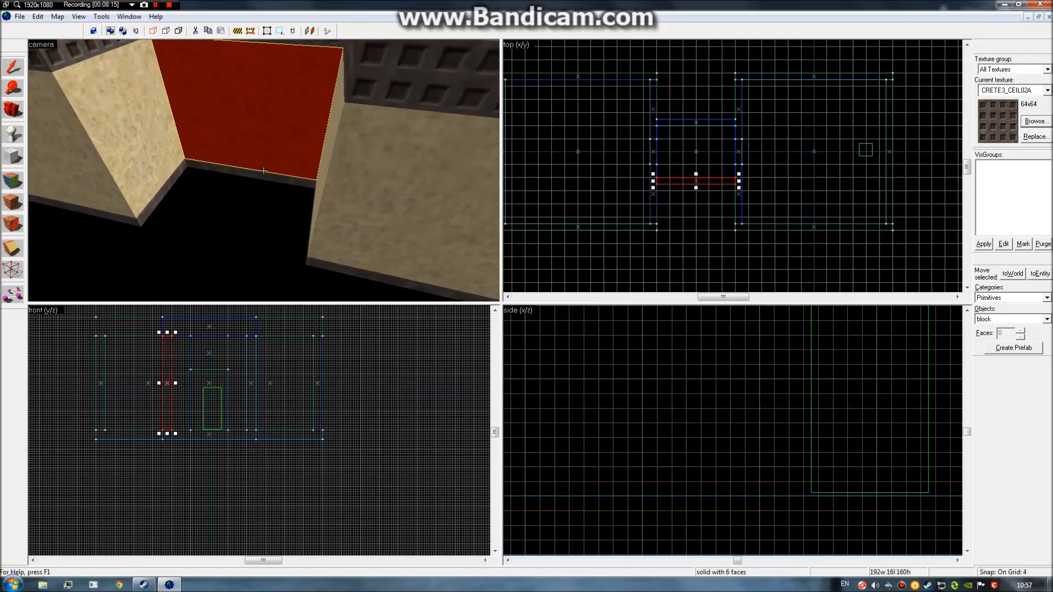
pyautogui.keyDown('ctrl'); pyautogui.click(264, 171); pyautogui.keyUp('ctrl')
pyautogui.keyDown('ctrl'); pyautogui.click(264, 171); pyautogui.keyUp('ctrl')
pyautogui.press('w')
pyautogui.press('w')
pyautogui.keyDown('ctrl'); pyautogui.click(264, 171); pyautogui.keyUp('ctrl')
pyautogui.press('s')
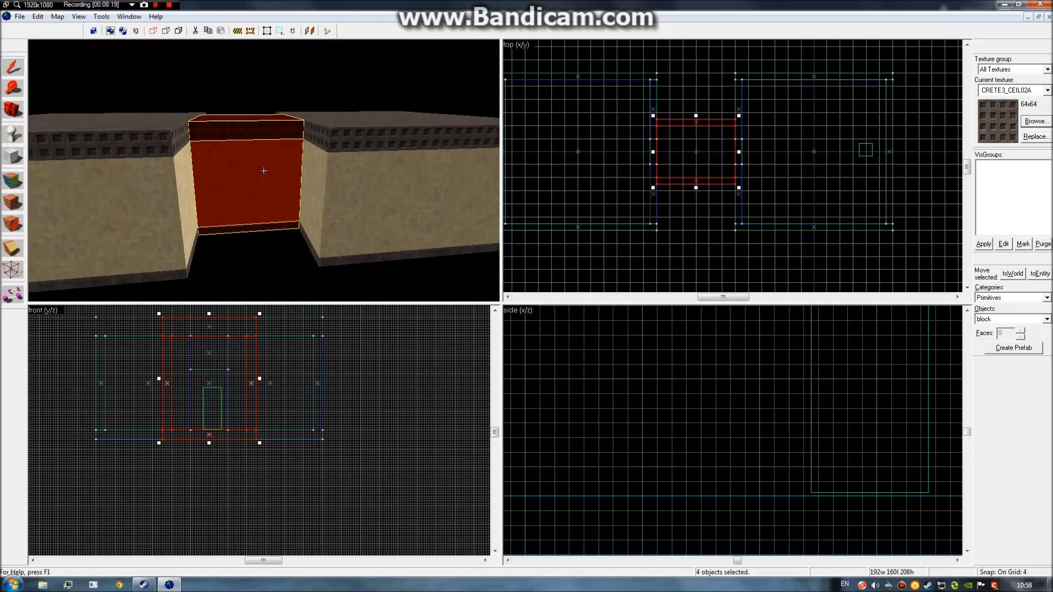
pyautogui.press('s')
pyautogui.press('z')
pyautogui.scroll(-5, 664, 407)
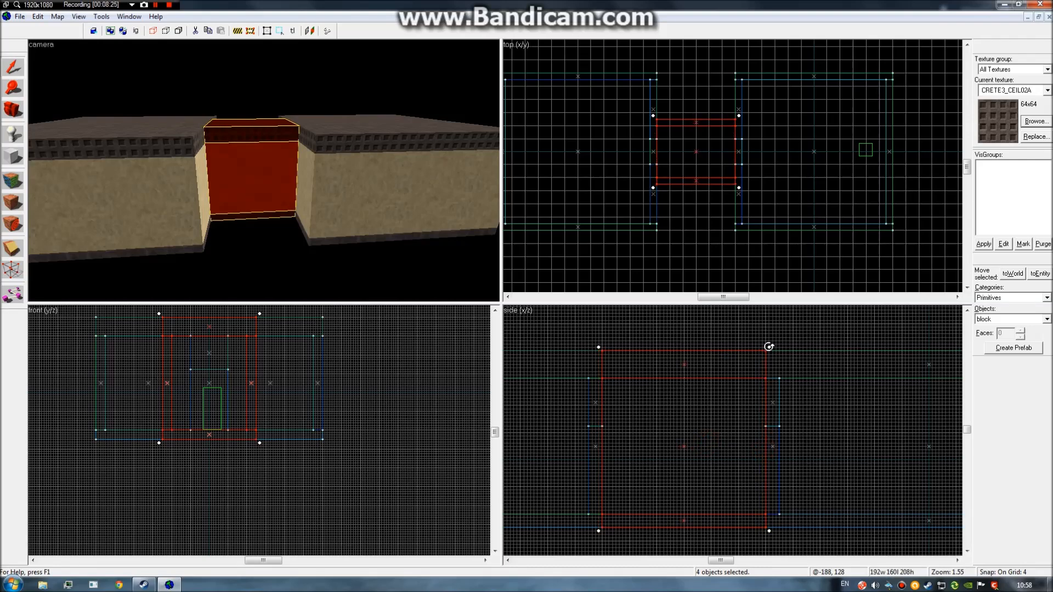
pyautogui.moveTo(769, 347); pyautogui.dragTo(821, 401)
pyautogui.moveTo(744, 458); pyautogui.dragTo(801, 431)
pyautogui.press('z')
pyautogui.press('w')
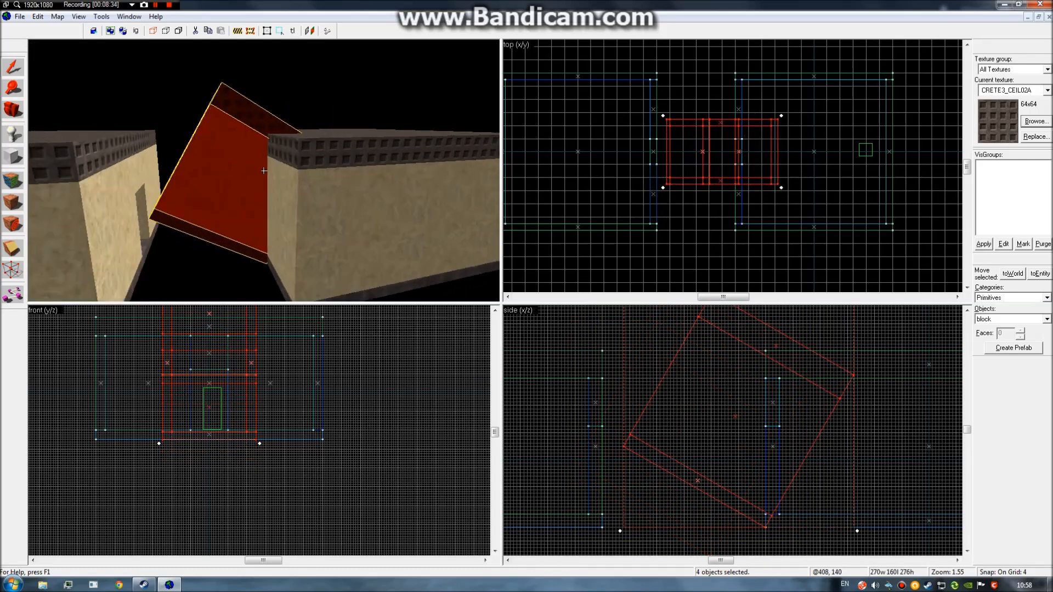
pyautogui.press('s')
pyautogui.press('w')
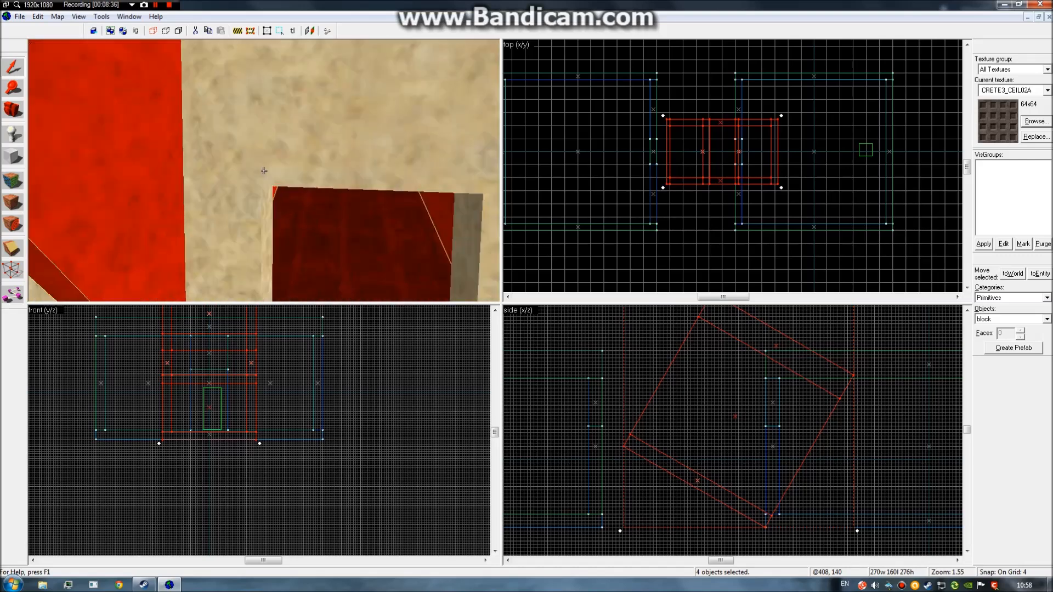
pyautogui.press('w')
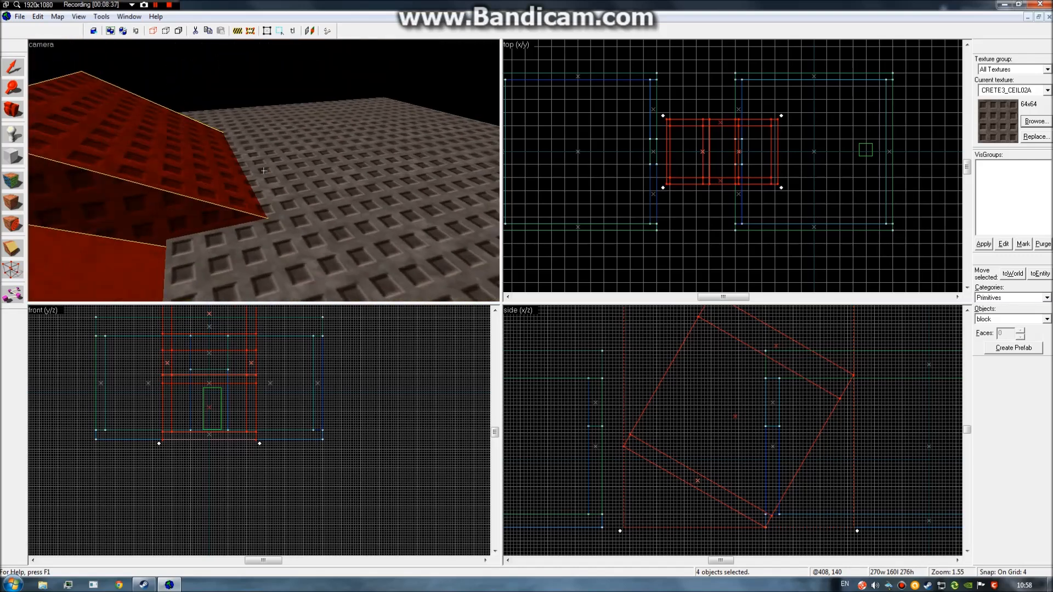
pyautogui.press('s')
pyautogui.press('w')
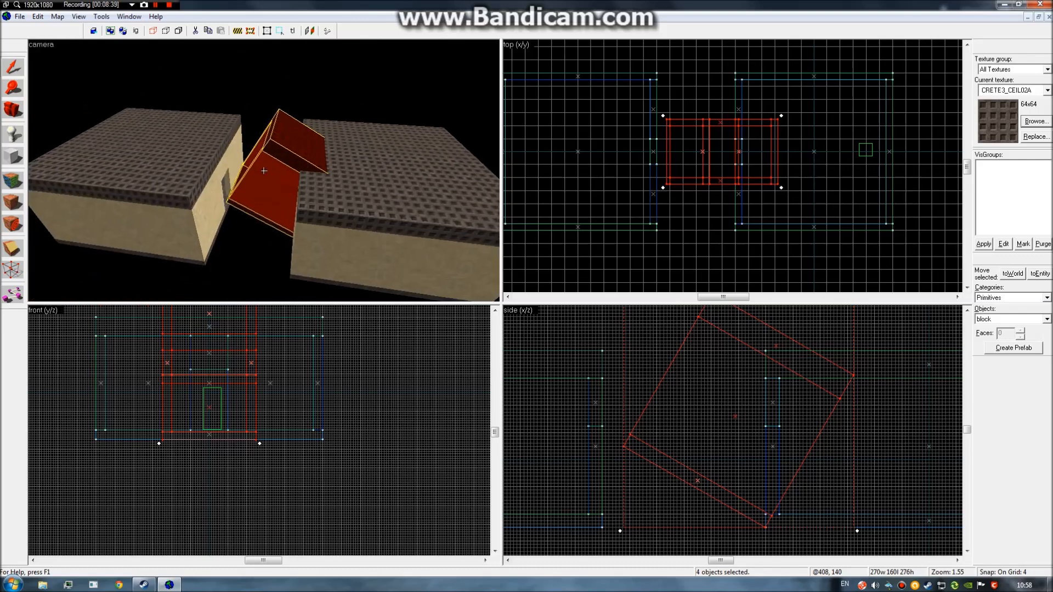
pyautogui.hotkey('ctrl', 'z')
pyautogui.hotkey('ctrl', 'z')
pyautogui.press('w')
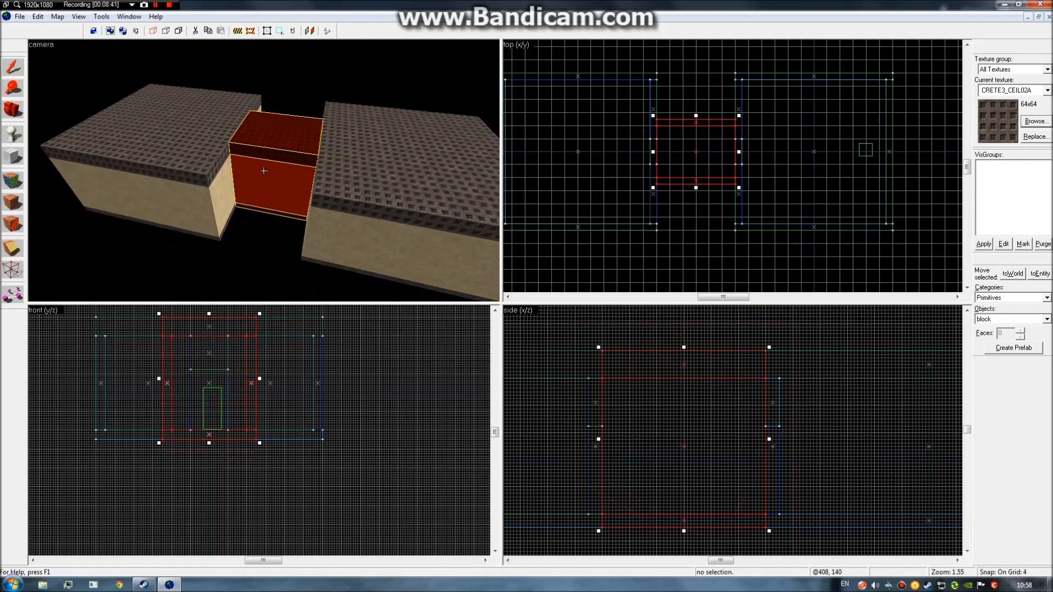
pyautogui.press('s')
pyautogui.click(263, 170)
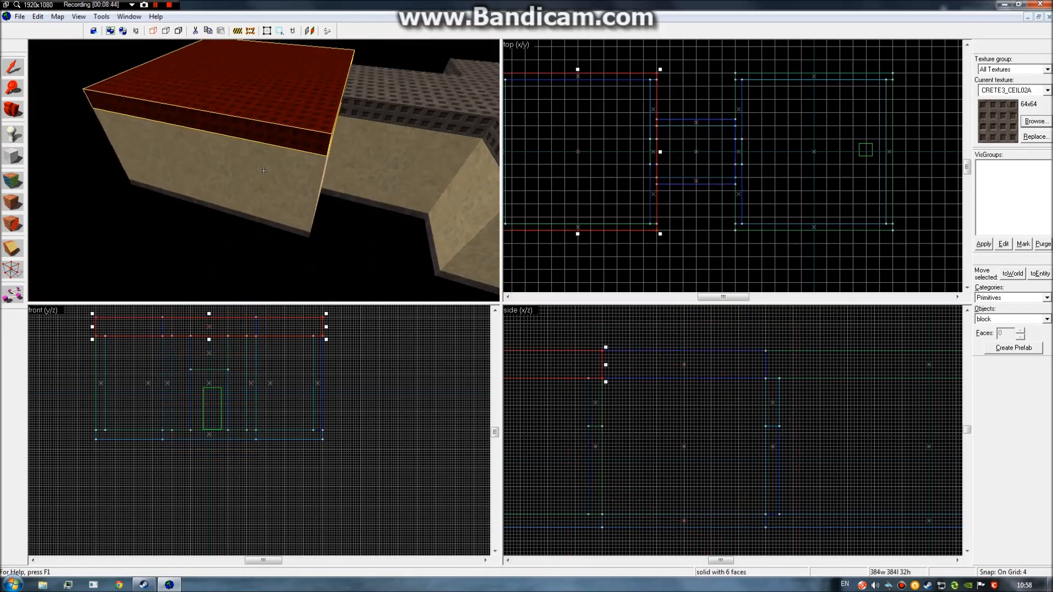
pyautogui.keyDown('ctrl'); pyautogui.click(264, 170); pyautogui.keyUp('ctrl')
pyautogui.press('w')
pyautogui.press('w')
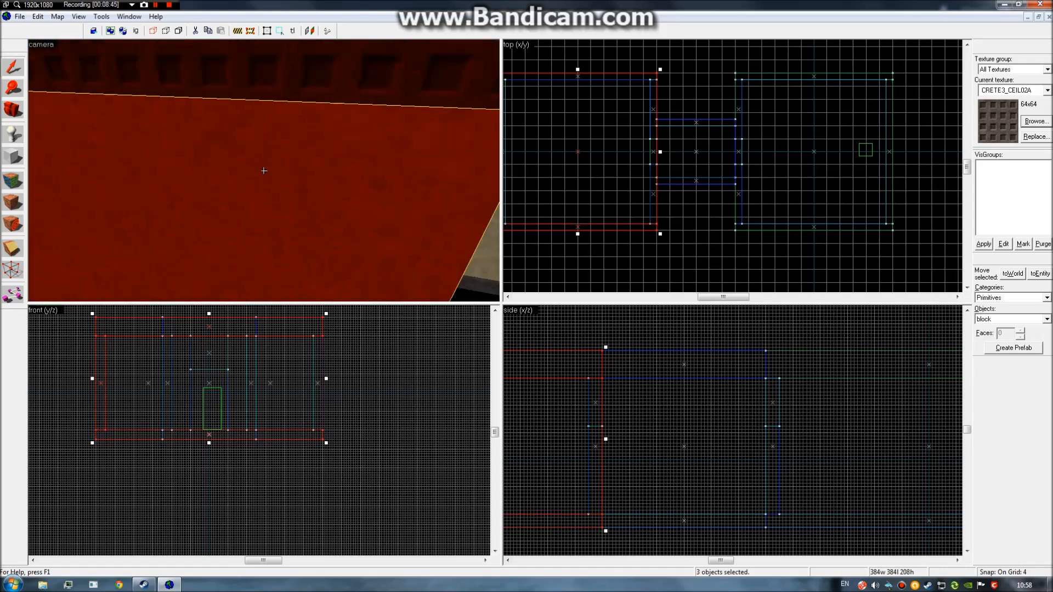
pyautogui.keyDown('ctrl'); pyautogui.click(263, 170); pyautogui.keyUp('ctrl')
pyautogui.press('s')
pyautogui.keyDown('ctrl'); pyautogui.click(264, 170); pyautogui.keyUp('ctrl')
pyautogui.keyDown('ctrl'); pyautogui.click(264, 170); pyautogui.keyUp('ctrl')
pyautogui.keyDown('ctrl'); pyautogui.click(263, 170); pyautogui.keyUp('ctrl')
pyautogui.keyDown('ctrl'); pyautogui.click(263, 171); pyautogui.keyUp('ctrl')
pyautogui.press('s')
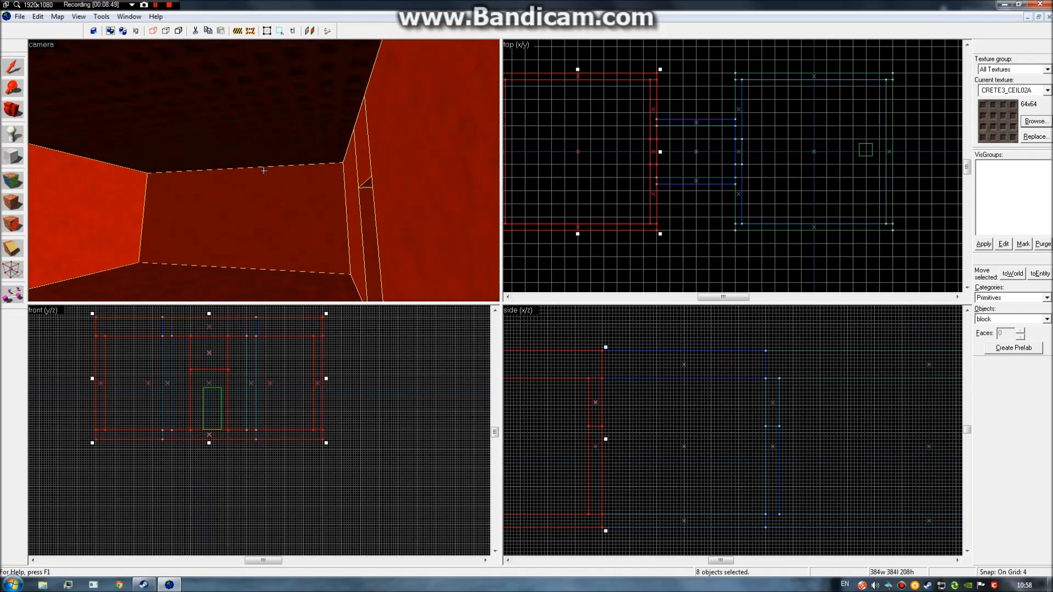
pyautogui.press('z')
pyautogui.scroll(1, 214, 389)
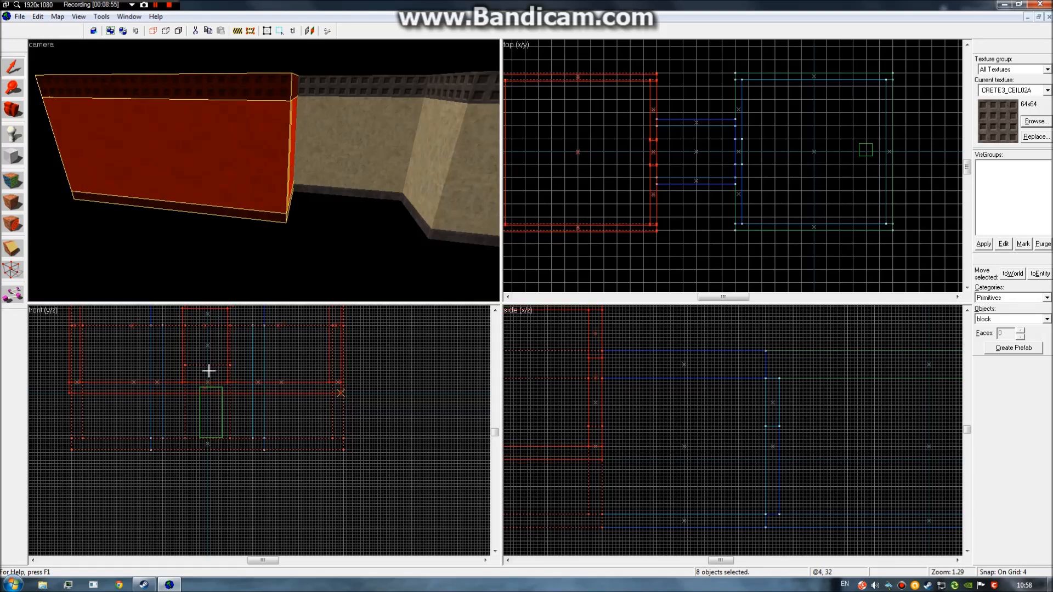
pyautogui.moveTo(209, 371); pyautogui.dragTo(249, 384)
pyautogui.press('z')
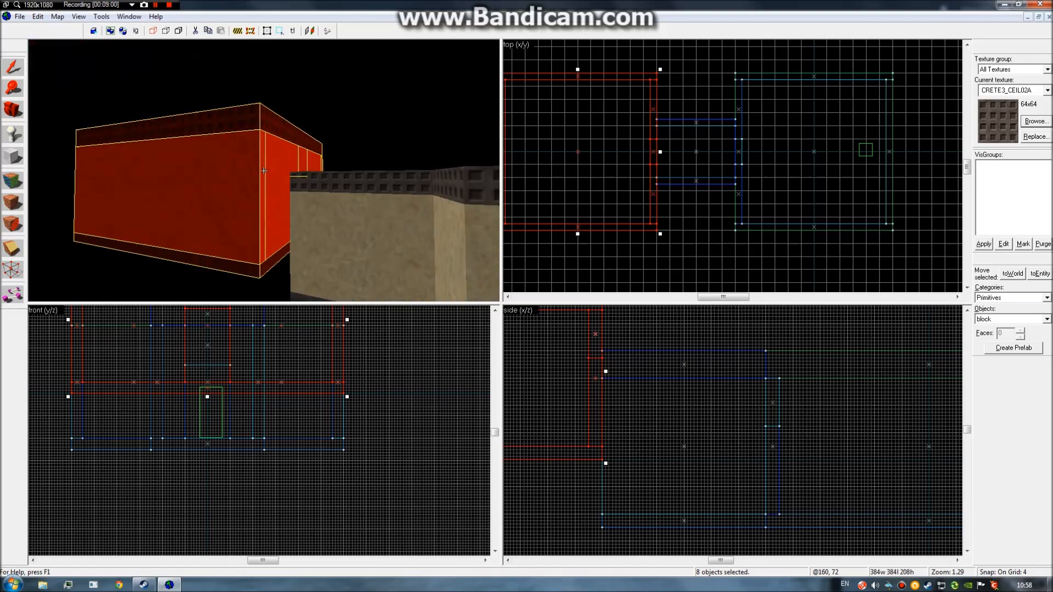
# Select the corridor's ceiling trim, wall, floor trim and last piece as four brushes.
pyautogui.press('z')
pyautogui.click(255, 82)
pyautogui.click(254, 77)
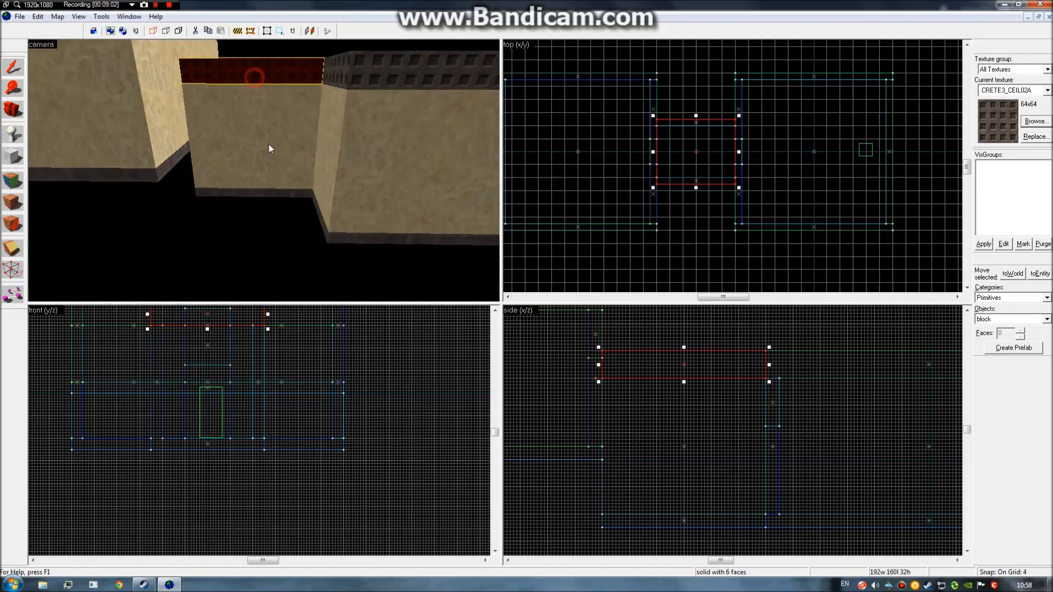
pyautogui.press('z')
pyautogui.press('w')
pyautogui.keyDown('ctrl'); pyautogui.click(264, 170); pyautogui.keyUp('ctrl')
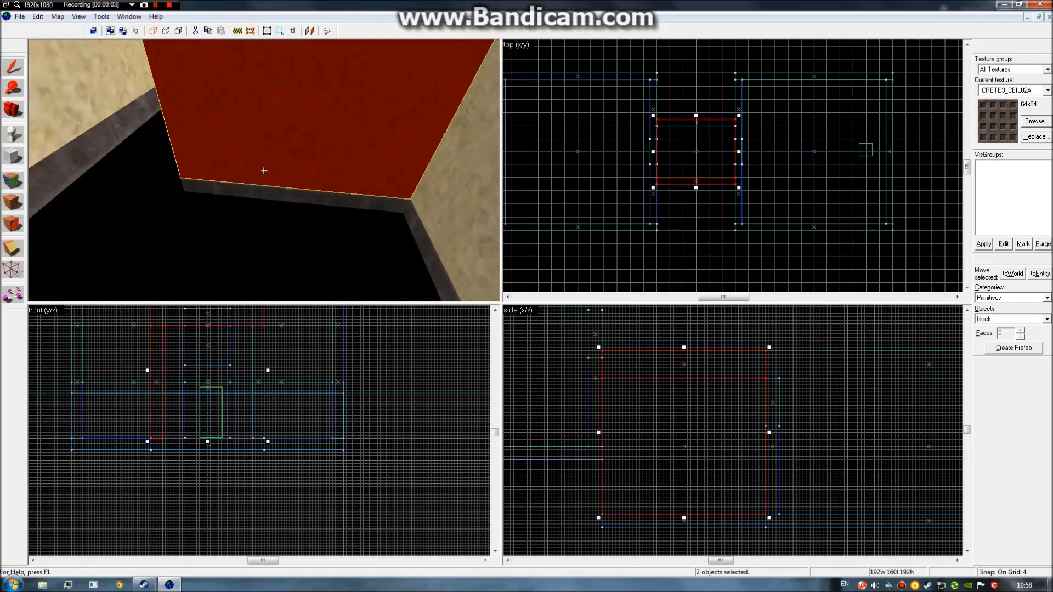
pyautogui.keyDown('ctrl'); pyautogui.click(264, 171); pyautogui.keyUp('ctrl')
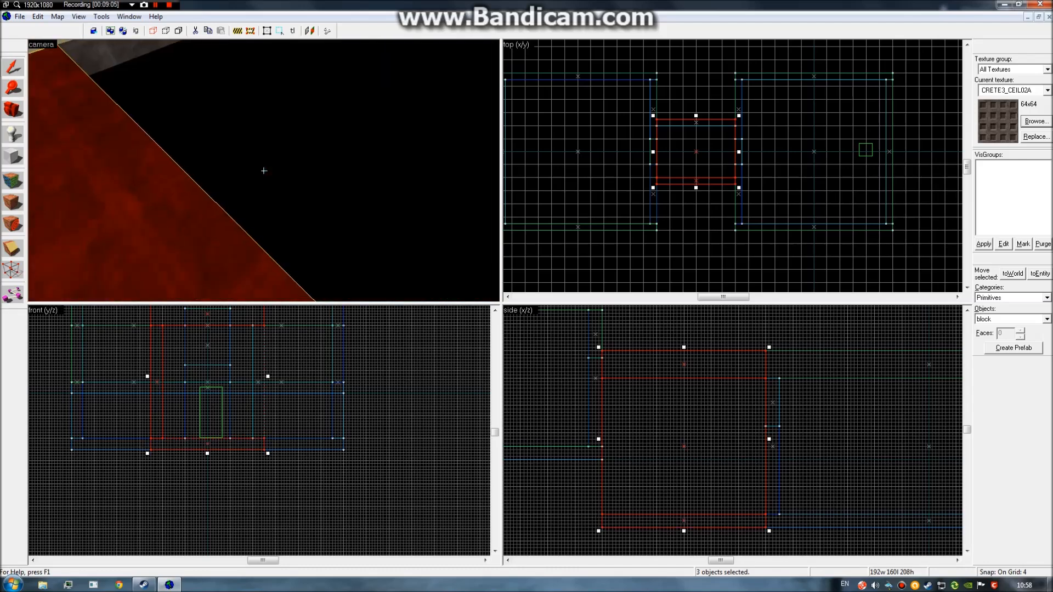
pyautogui.keyDown('ctrl'); pyautogui.click(264, 171); pyautogui.keyUp('ctrl')
# Fly the camera around, above and through the selected red corridor block to inspect it.
pyautogui.press('s')
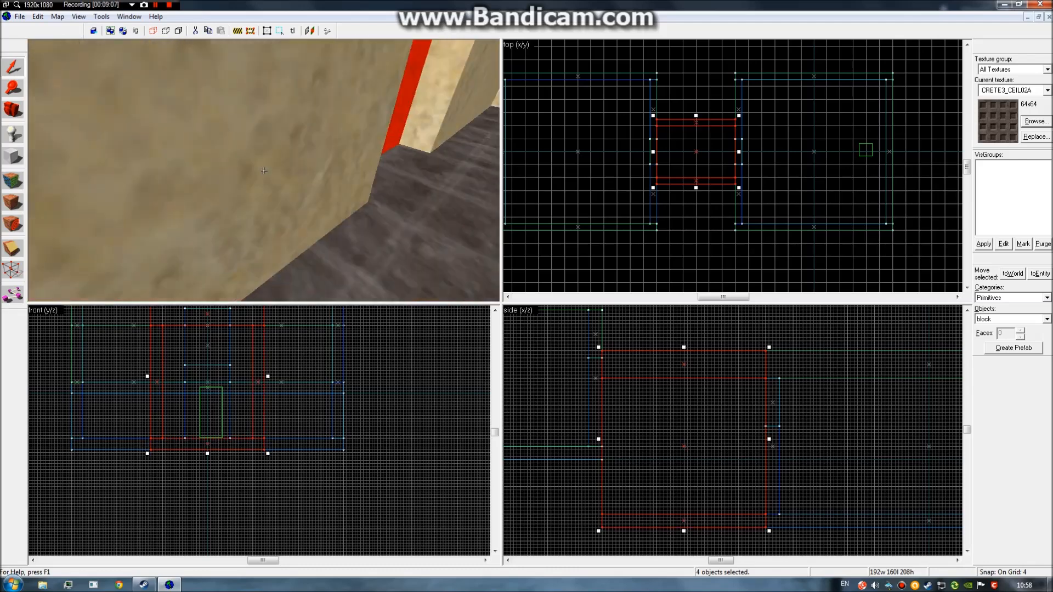
pyautogui.press('w')
pyautogui.press('s')
pyautogui.press('z')
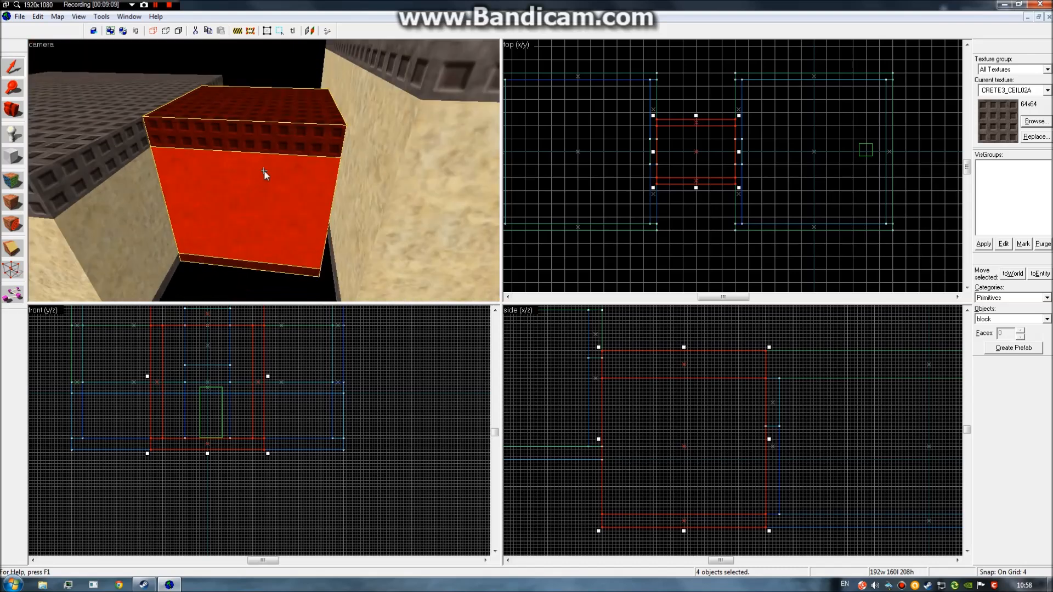
pyautogui.scroll(-1, 207, 379)
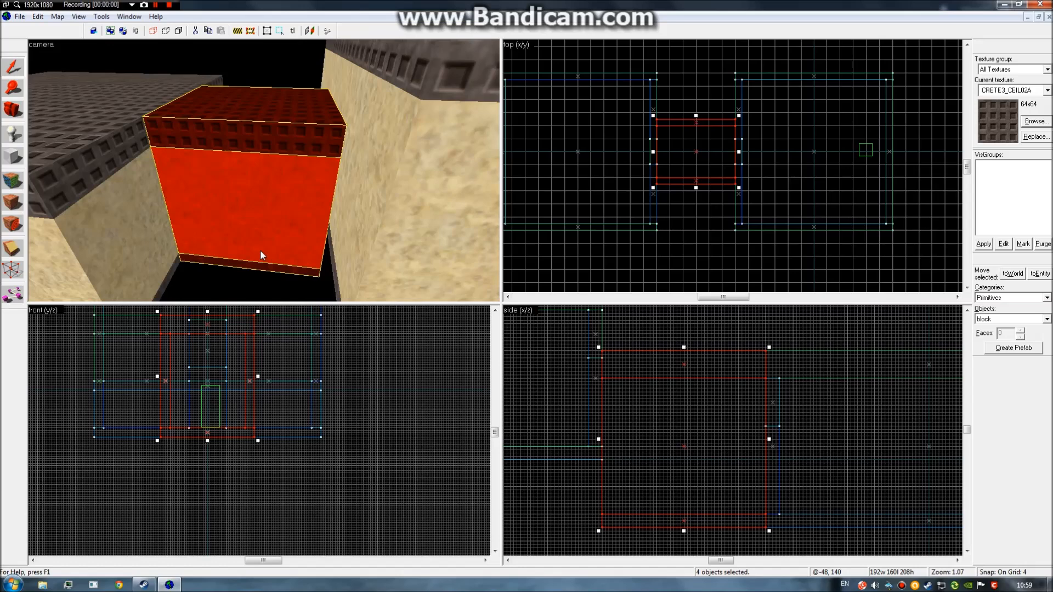
pyautogui.press('z')
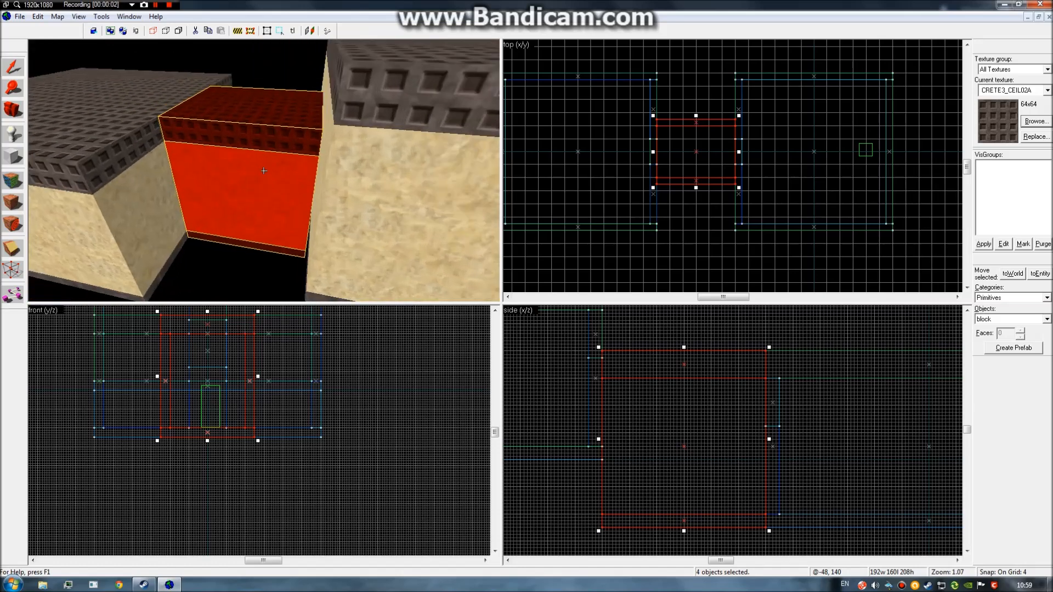
pyautogui.press('w')
pyautogui.press('s')
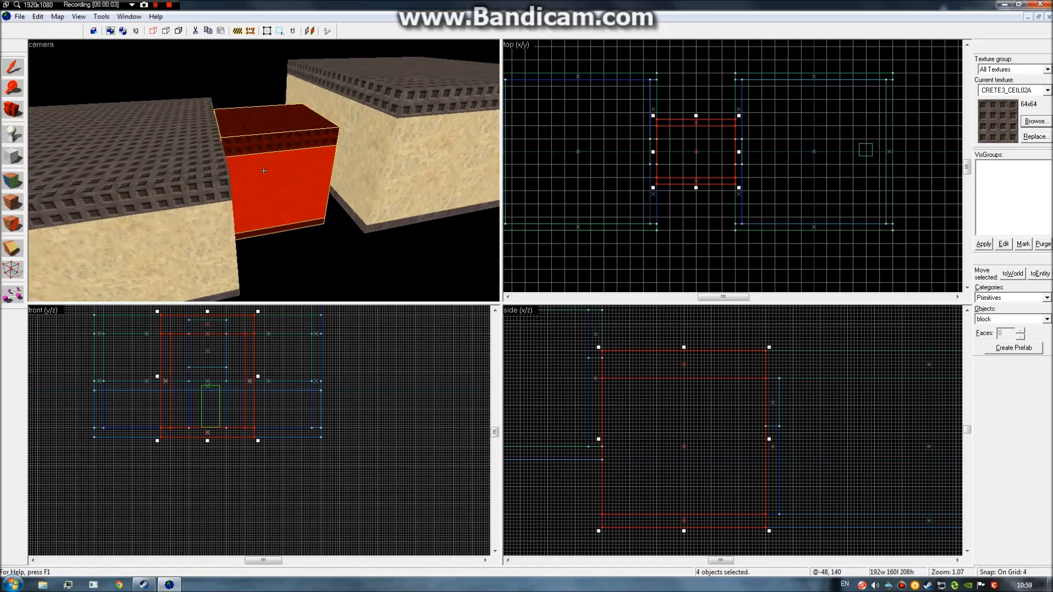
pyautogui.press('w')
pyautogui.press('w')
pyautogui.press('s')
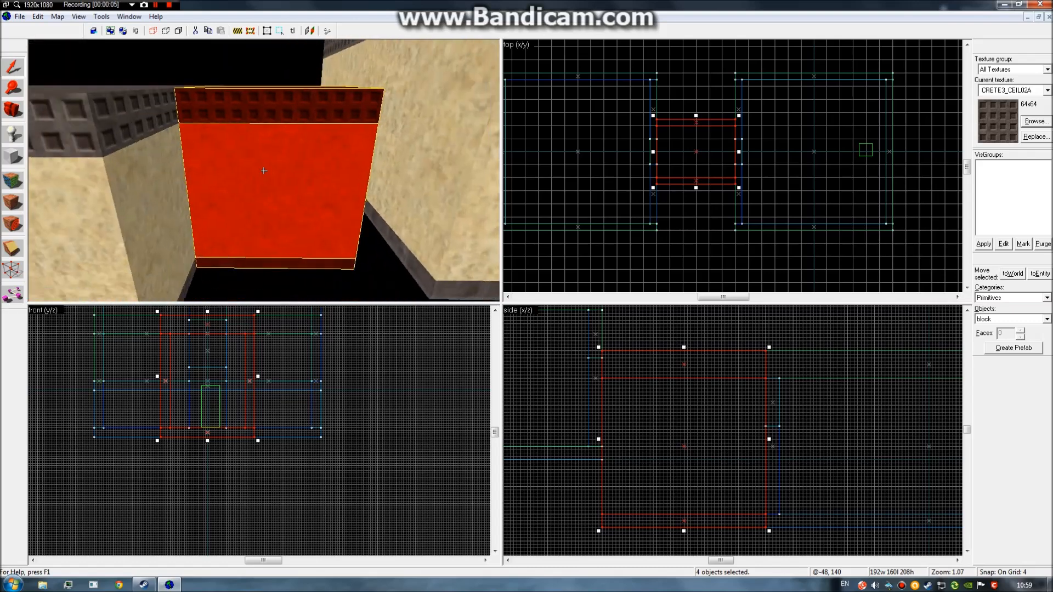
pyautogui.press('w')
pyautogui.press('s')
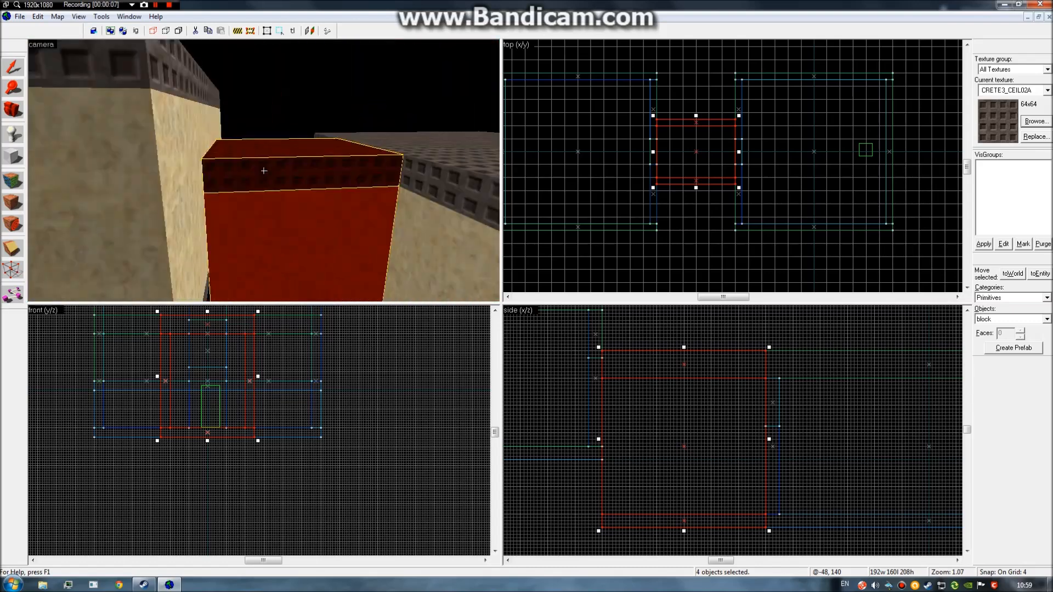
pyautogui.press('w')
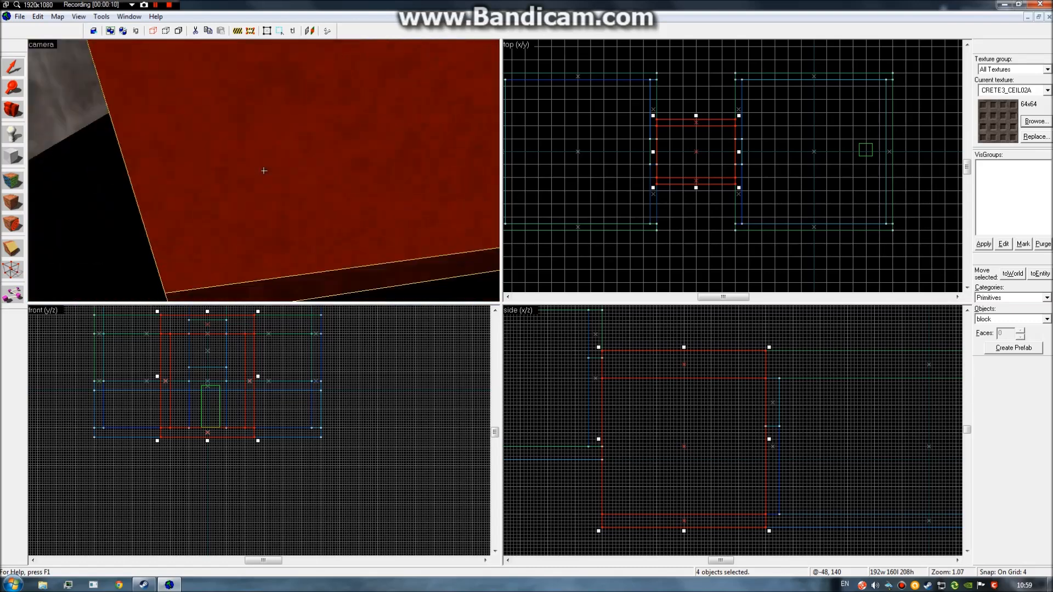
pyautogui.press('s')
pyautogui.press('s')
pyautogui.press('z')
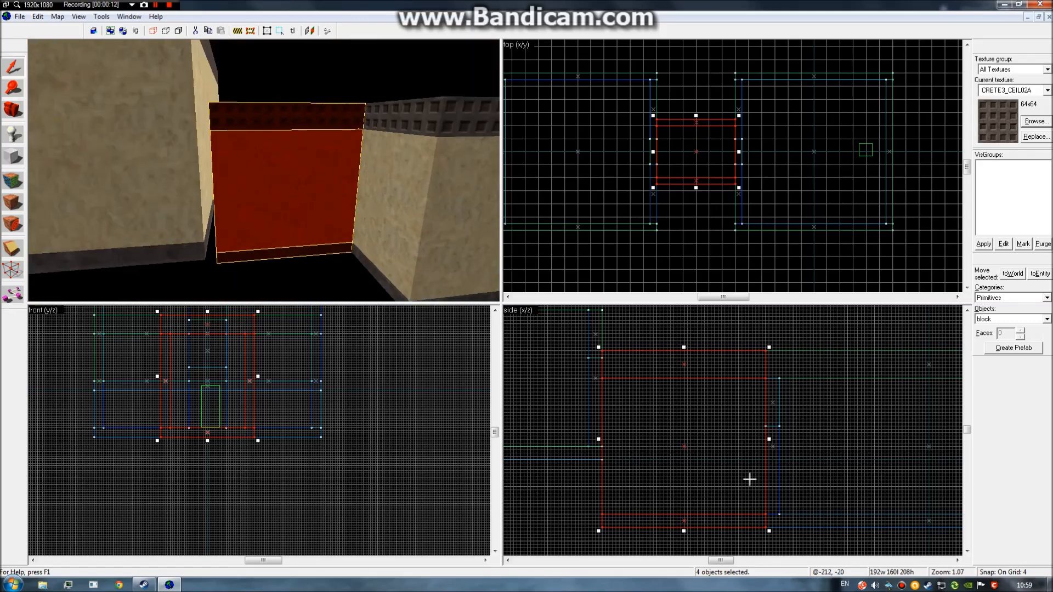
pyautogui.press('z')
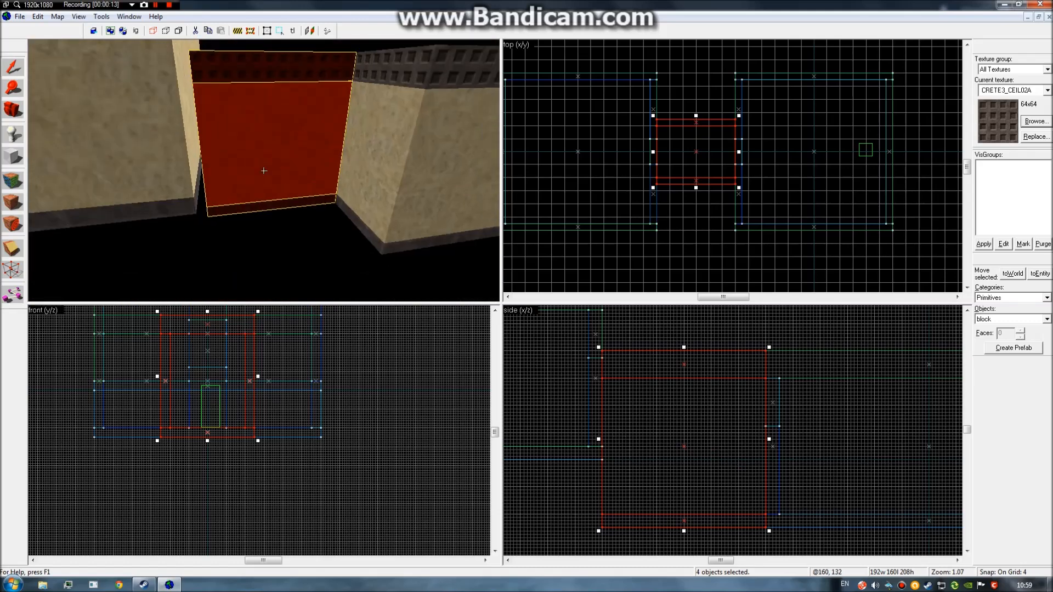
pyautogui.press('z')
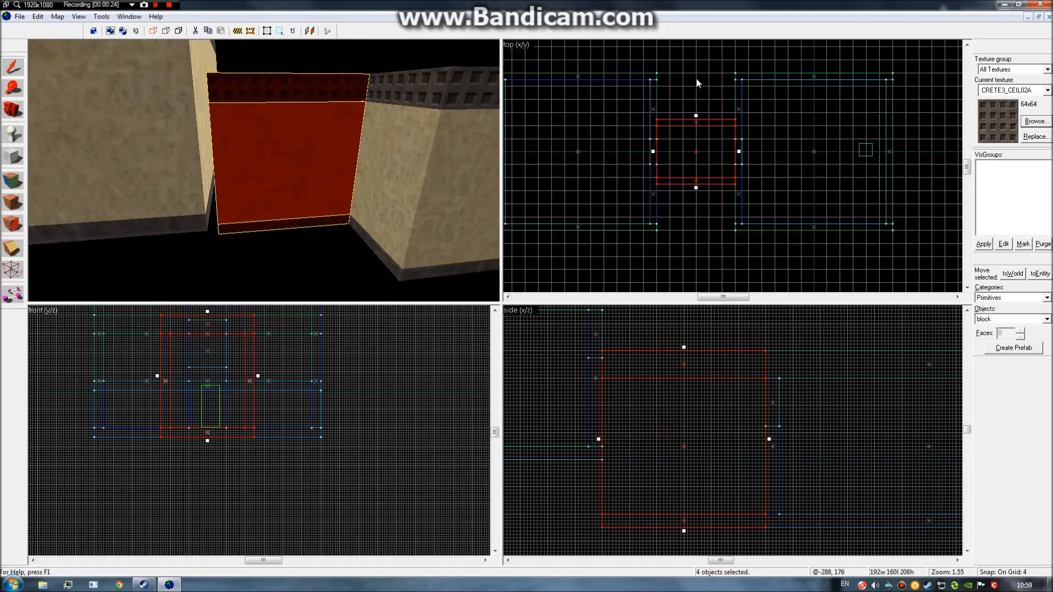
pyautogui.press('z')
pyautogui.press('w')
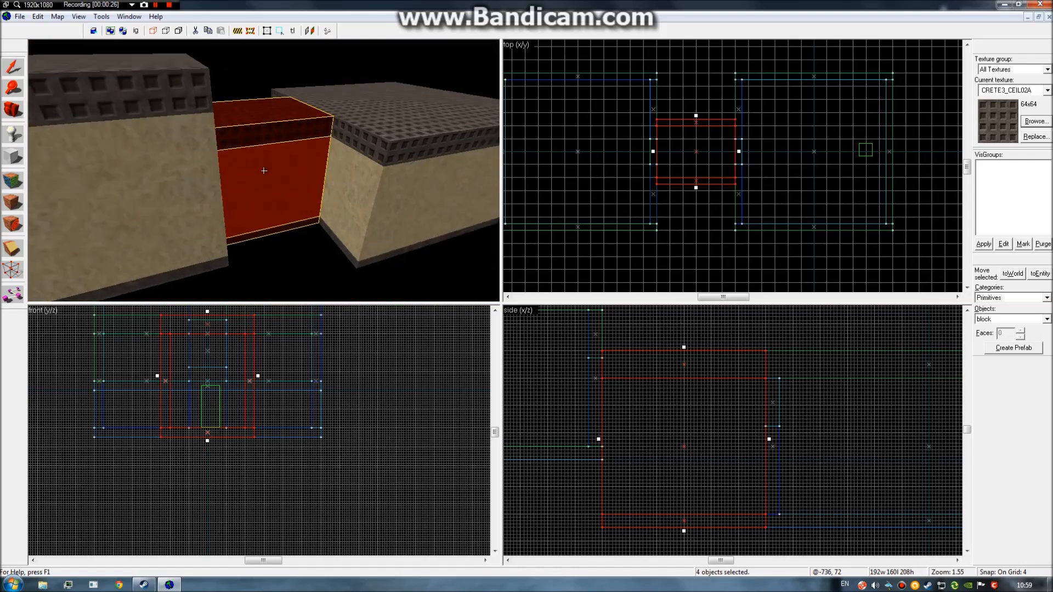
pyautogui.press('w')
pyautogui.press('s')
pyautogui.press('z')
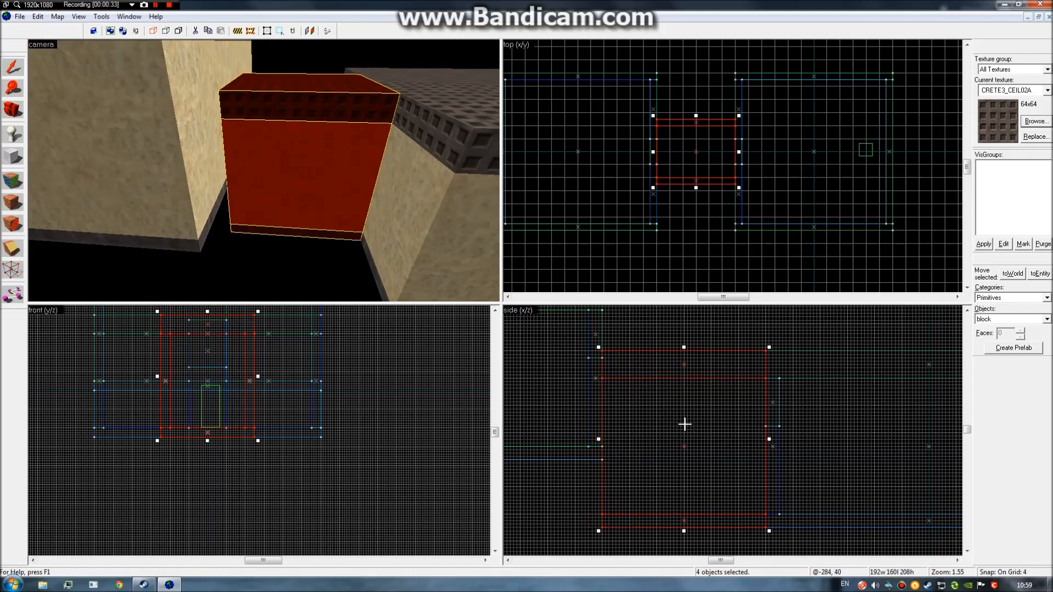
pyautogui.press('z')
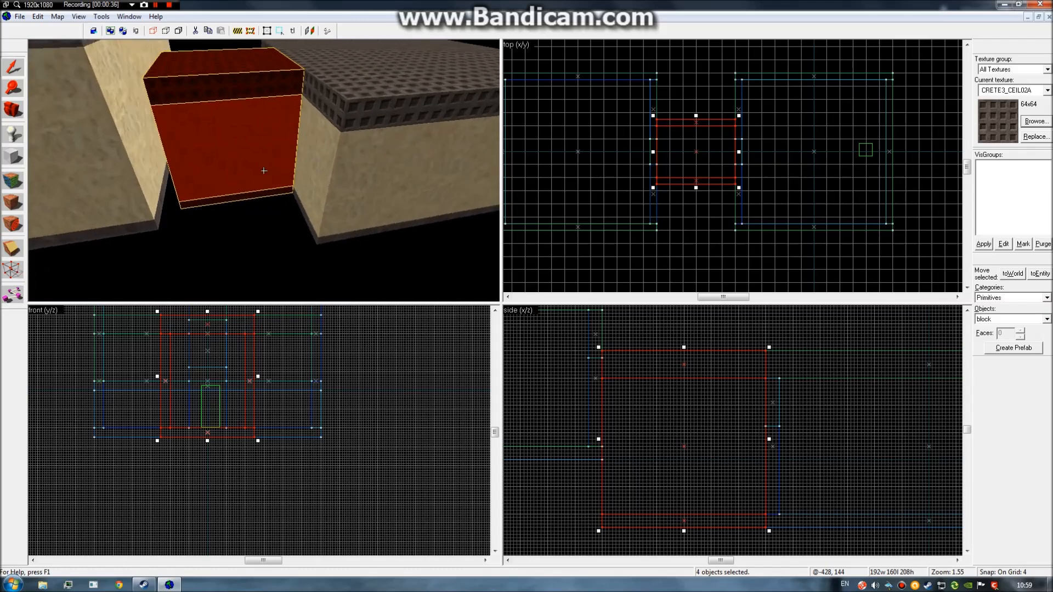
pyautogui.press('s')
pyautogui.press('w')
pyautogui.press('z')
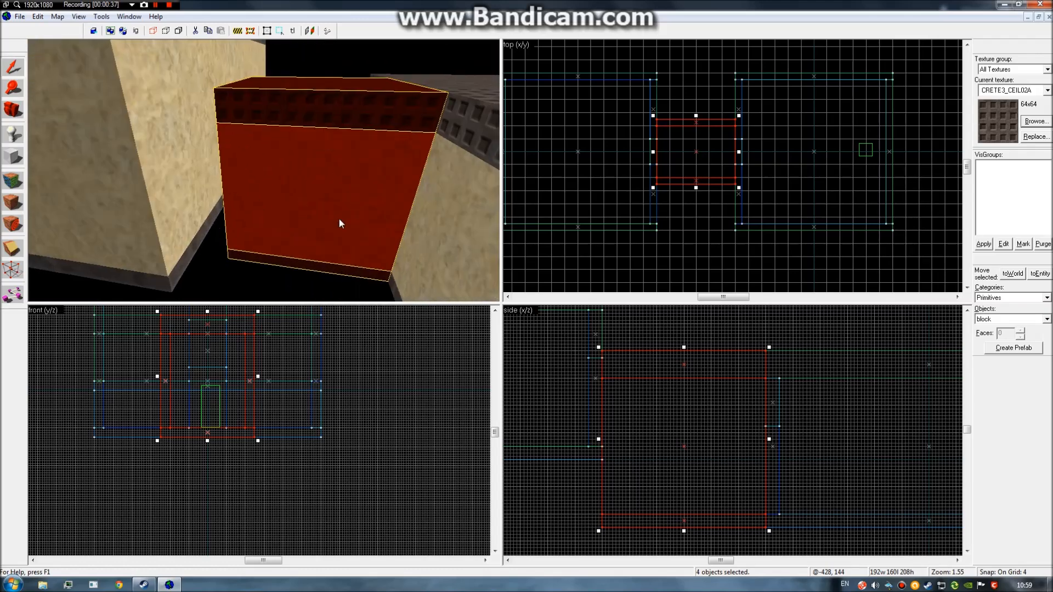
pyautogui.press('z')
pyautogui.press('z')
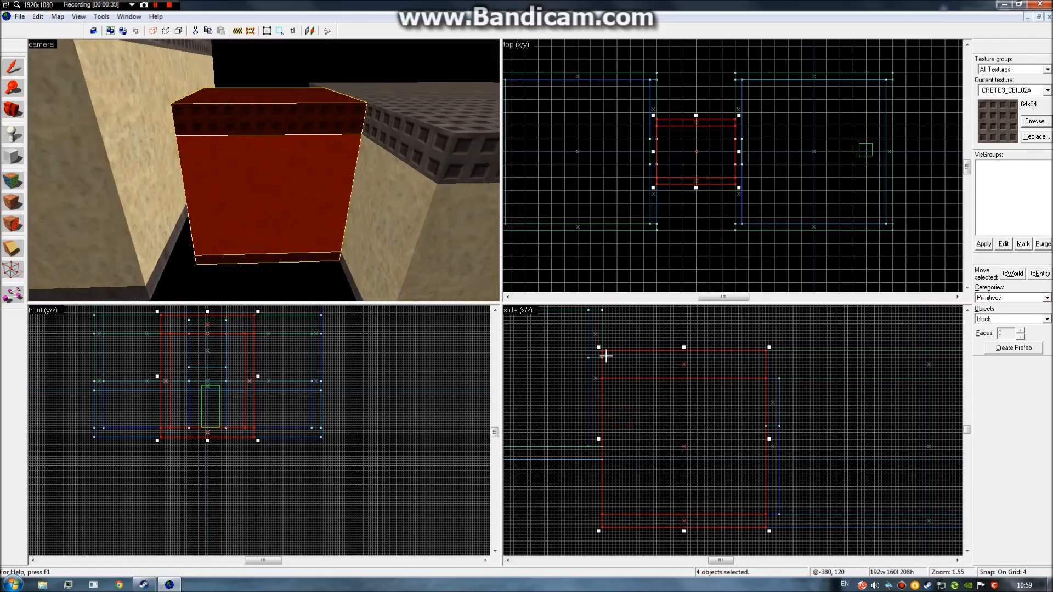
pyautogui.moveTo(598, 349); pyautogui.dragTo(641, 319)
pyautogui.hotkey('ctrl', 'z')
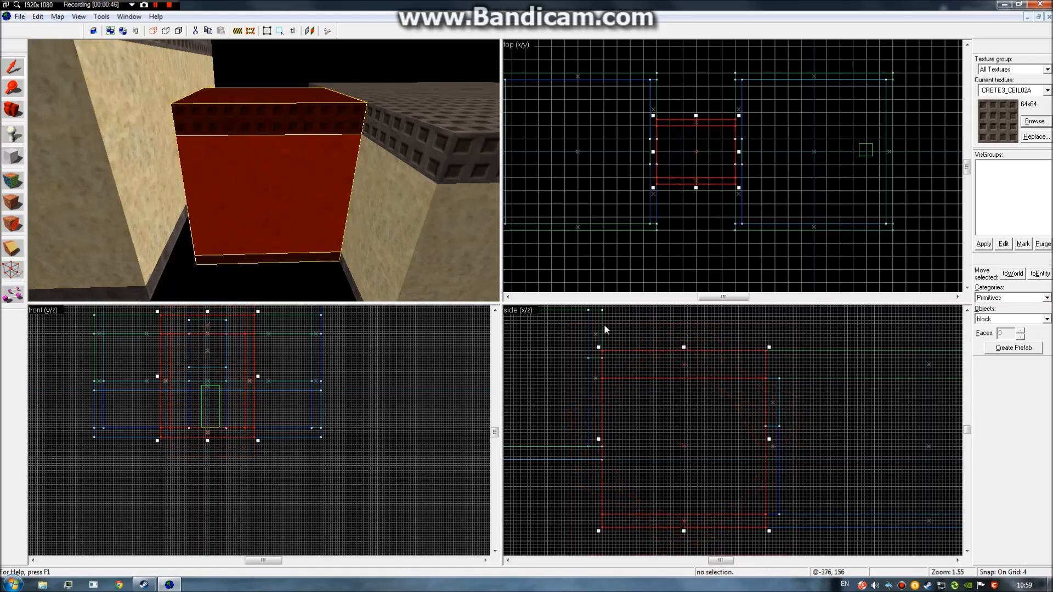
pyautogui.press('z')
pyautogui.press('w')
pyautogui.press('s')
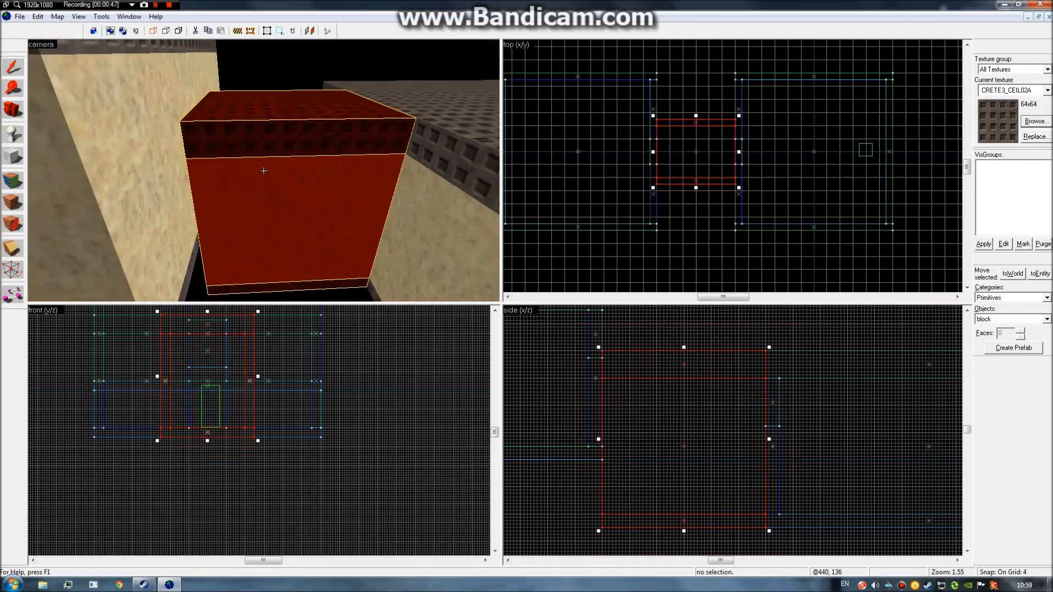
pyautogui.press('z')
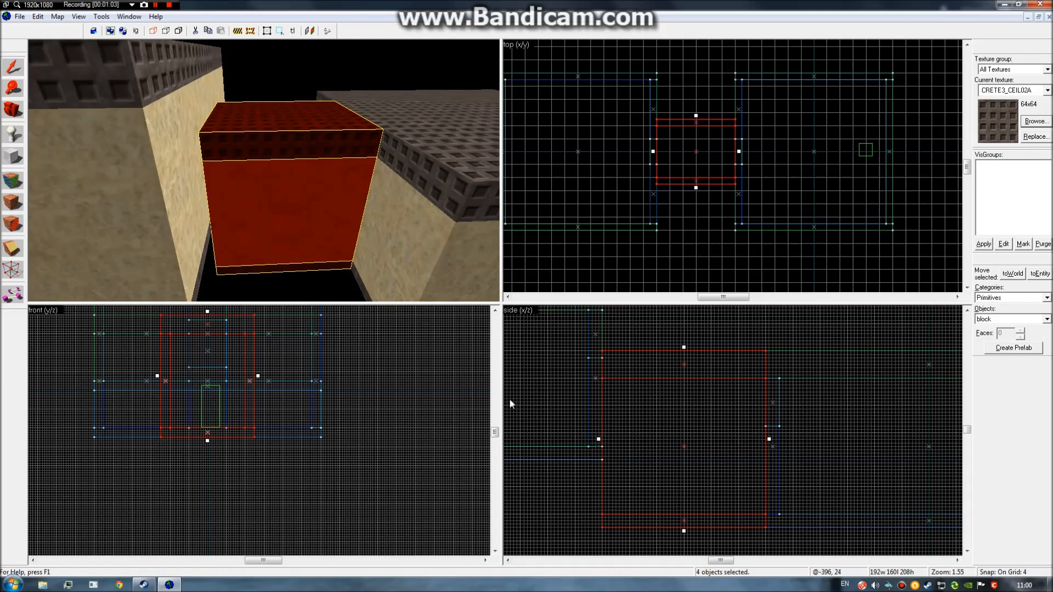
pyautogui.press('z')
pyautogui.press('w')
pyautogui.press('s')
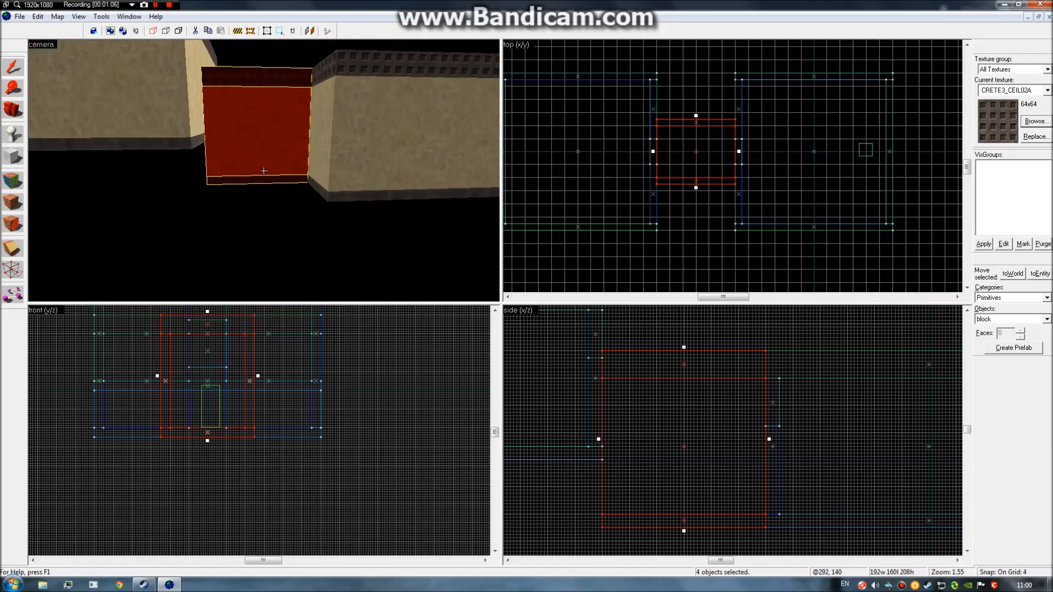
pyautogui.press('z')
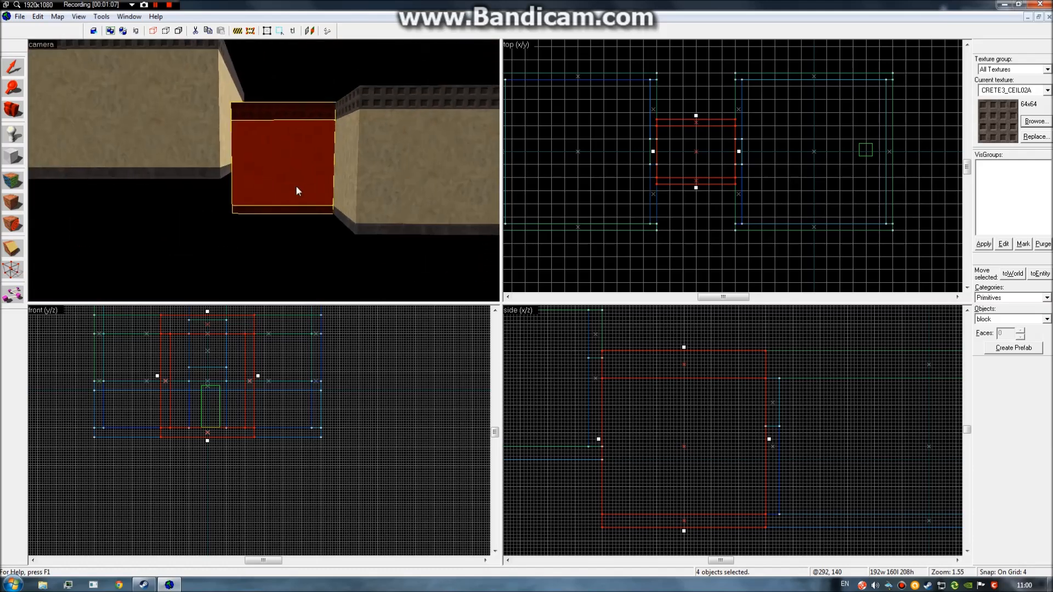
pyautogui.moveTo(598, 431); pyautogui.dragTo(601, 369)
pyautogui.press('z')
pyautogui.press('s')
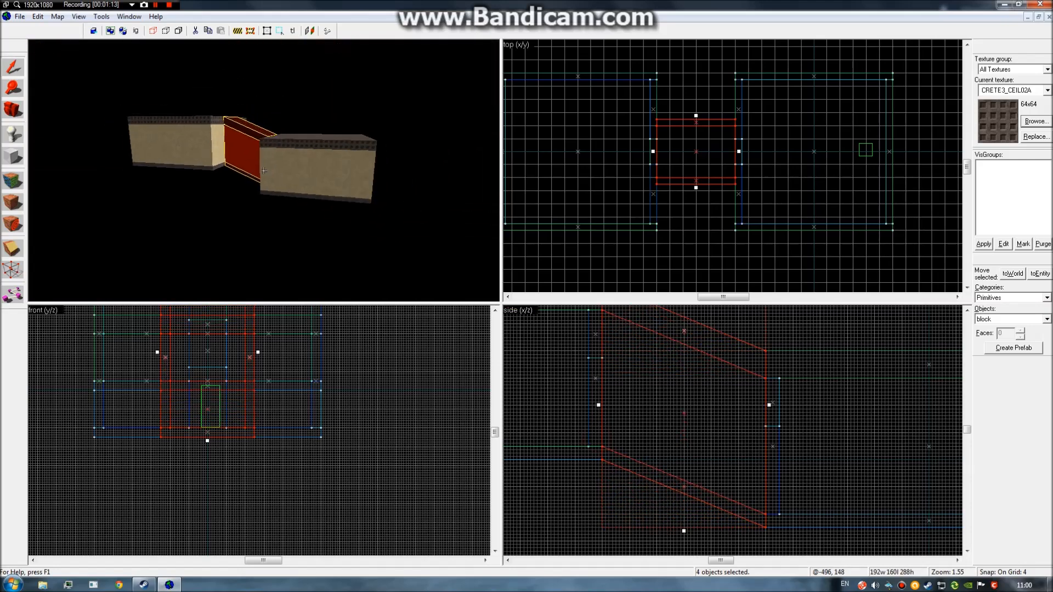
pyautogui.press('w')
pyautogui.press('d')
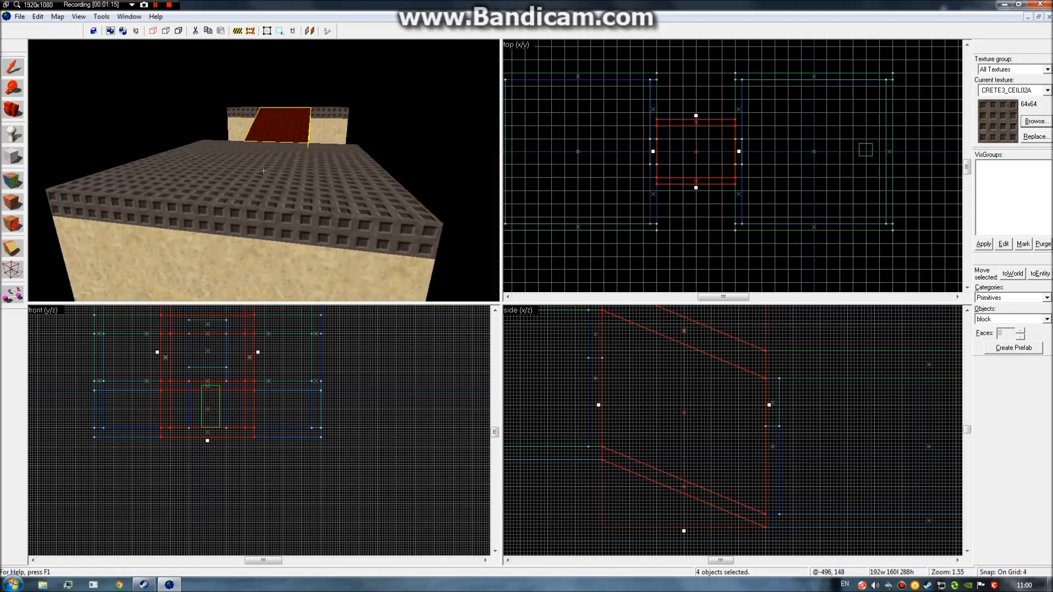
pyautogui.press('d')
pyautogui.press('w')
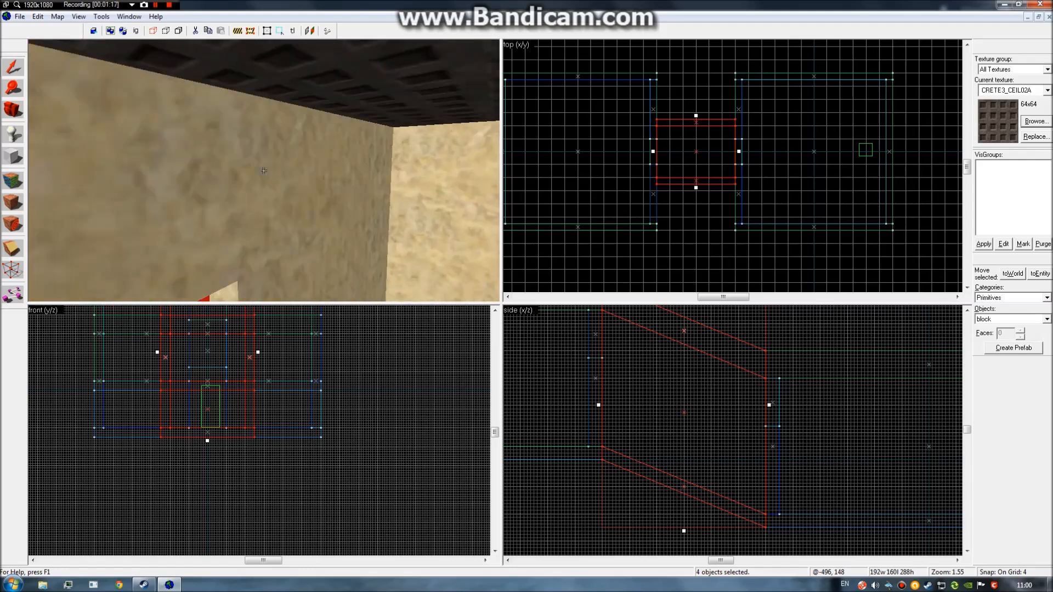
pyautogui.press('w')
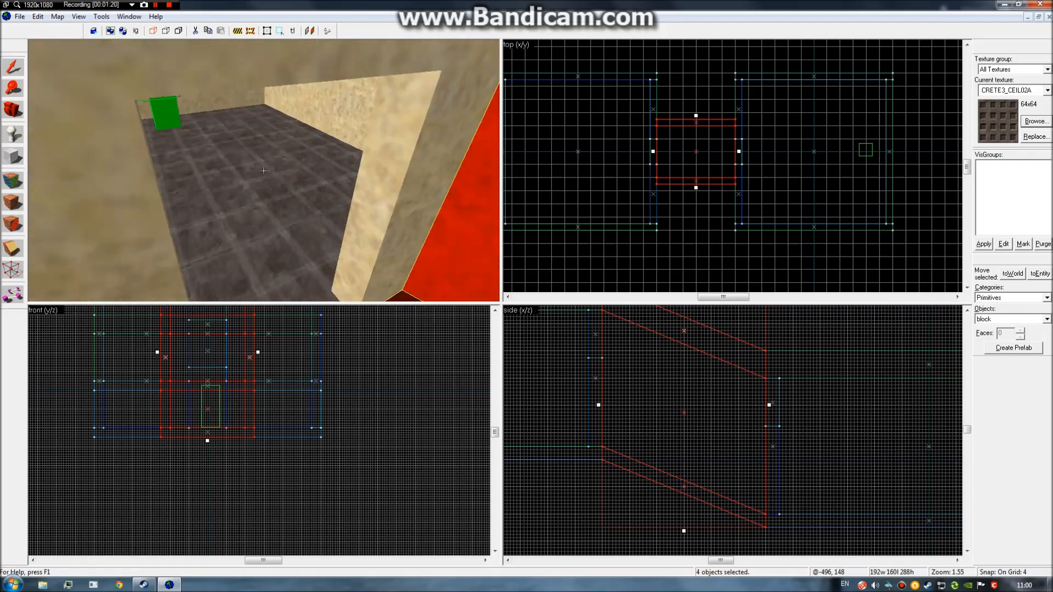
pyautogui.press('w')
pyautogui.press('s')
pyautogui.press('d')
pyautogui.press('w')
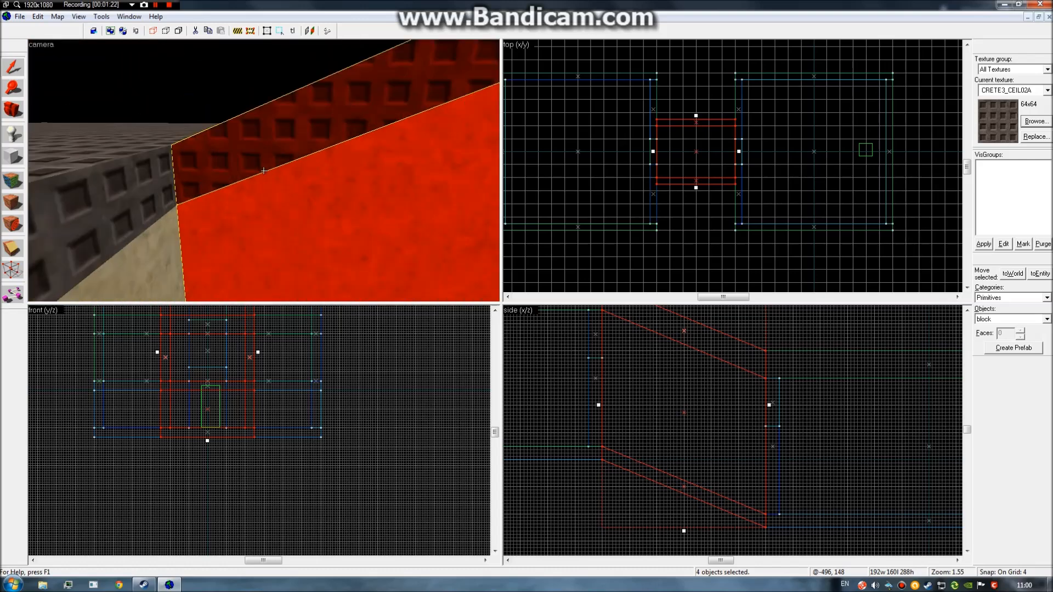
pyautogui.press('w')
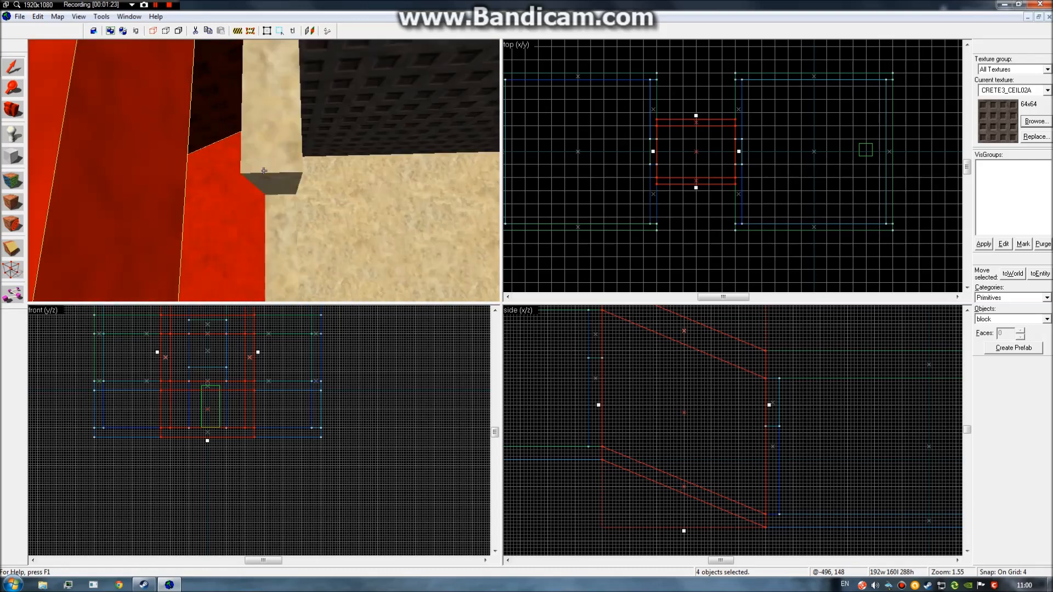
pyautogui.press('s')
pyautogui.press('s')
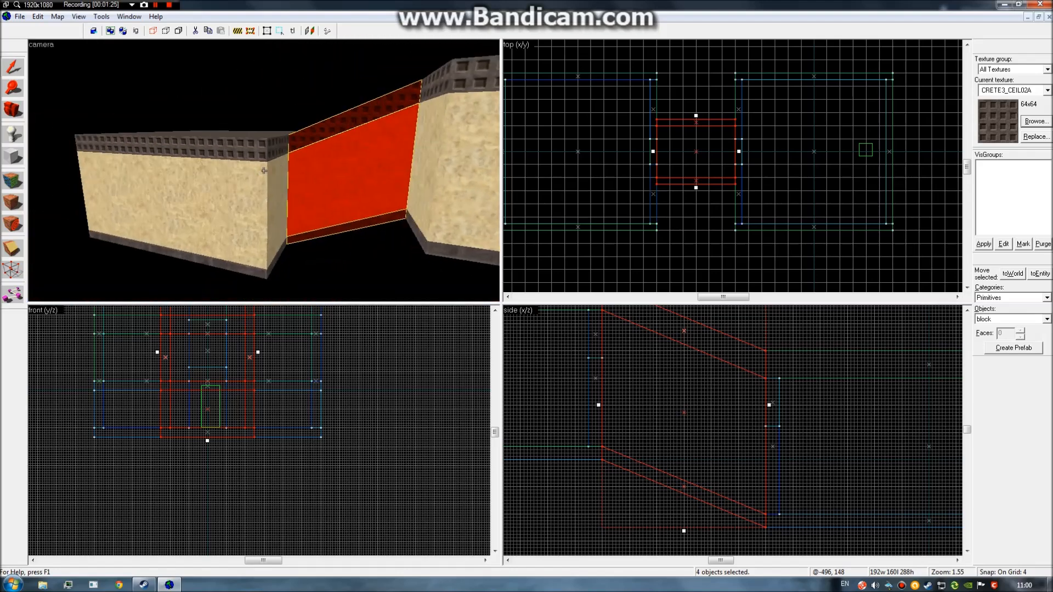
pyautogui.press('w')
pyautogui.press('s')
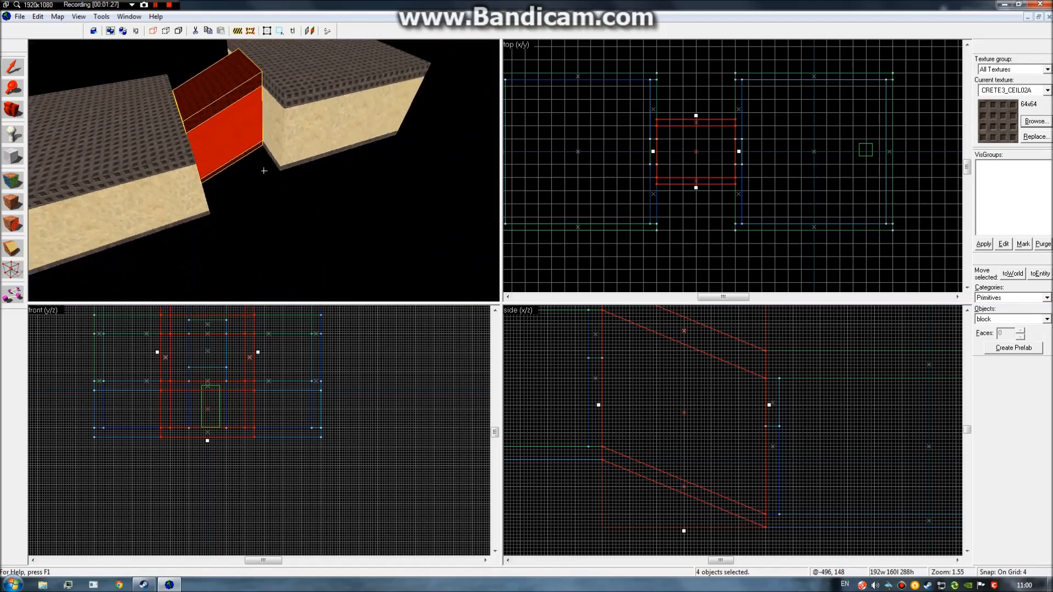
pyautogui.press('d')
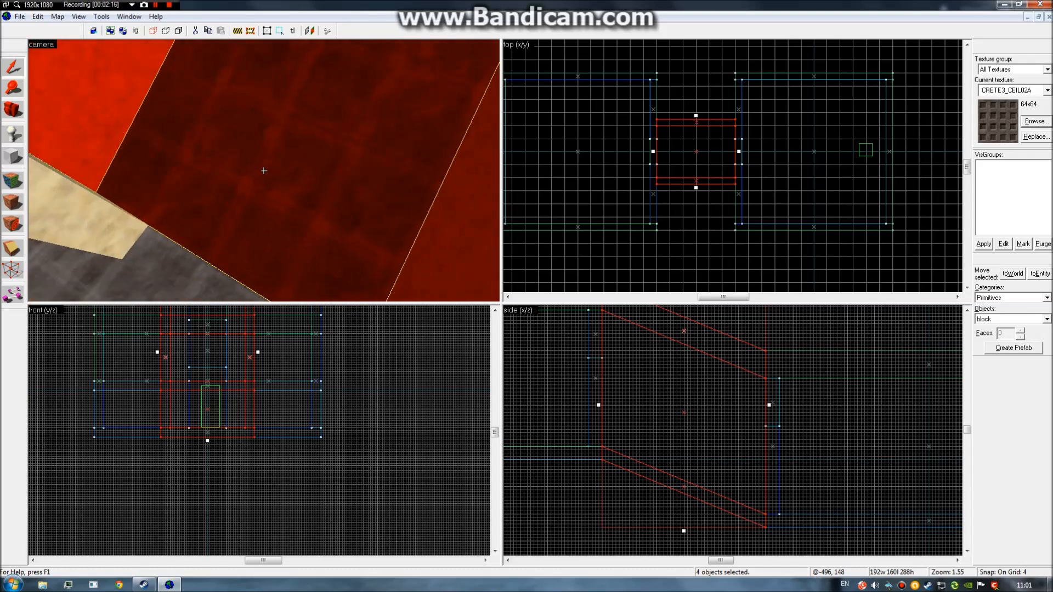
# Select the lintel above the doorway, then clear the selection.
pyautogui.press('w')
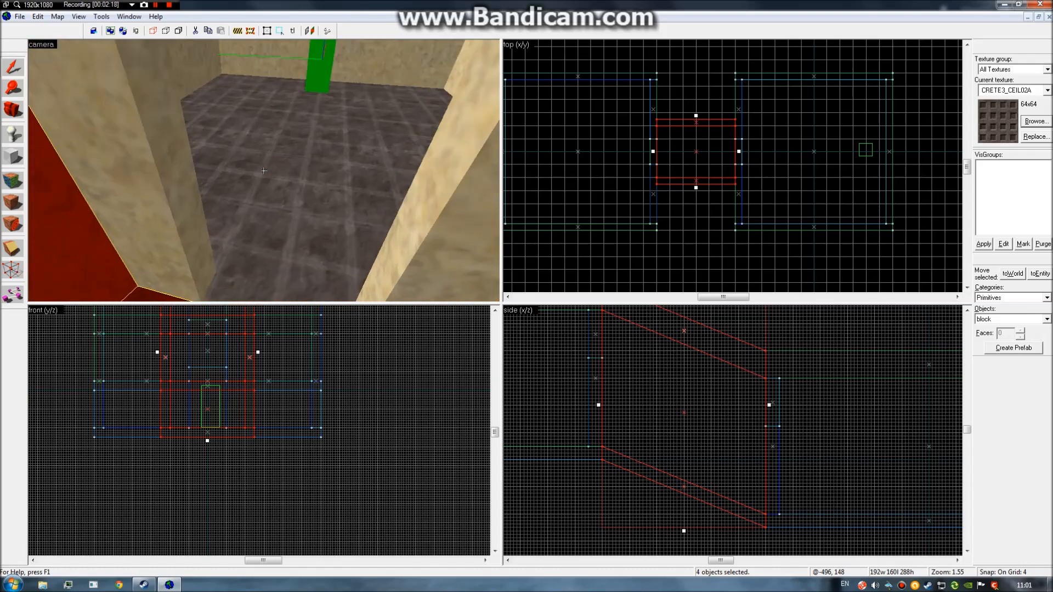
pyautogui.press('s')
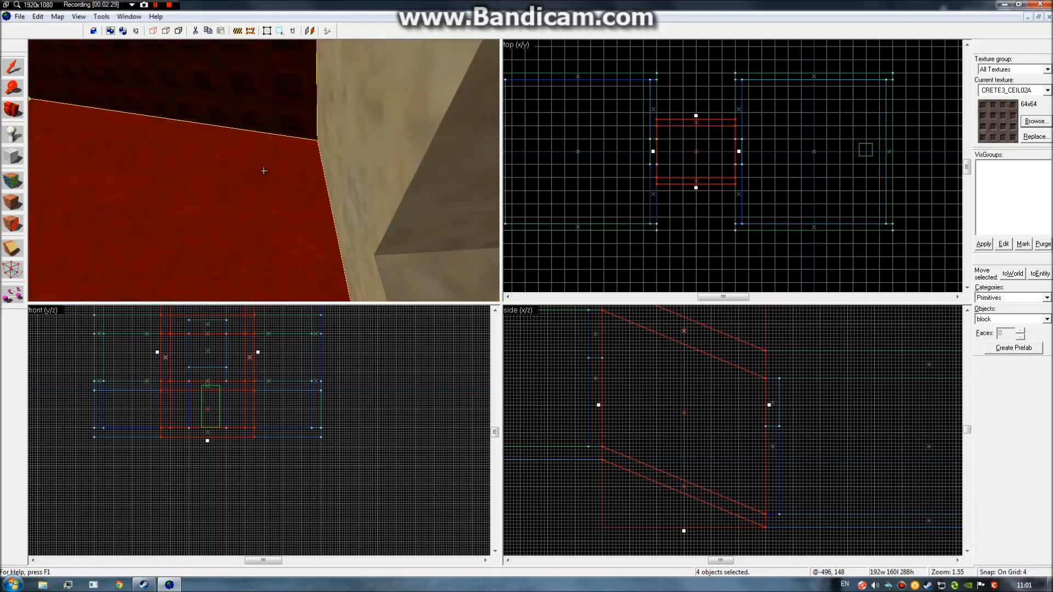
pyautogui.click(264, 170)
pyautogui.press('z')
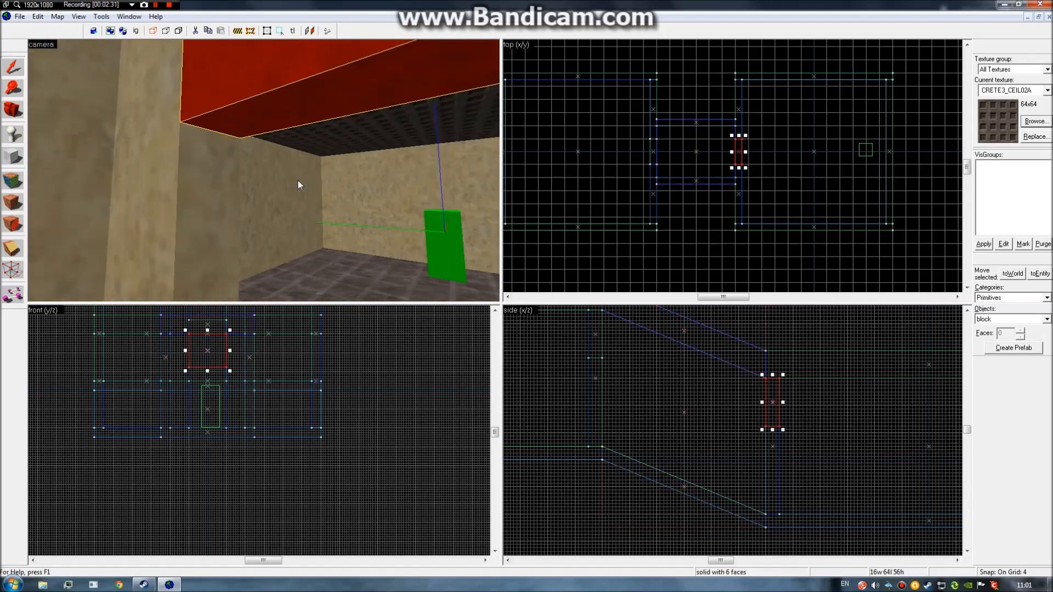
pyautogui.click(684, 95)
pyautogui.press('z')
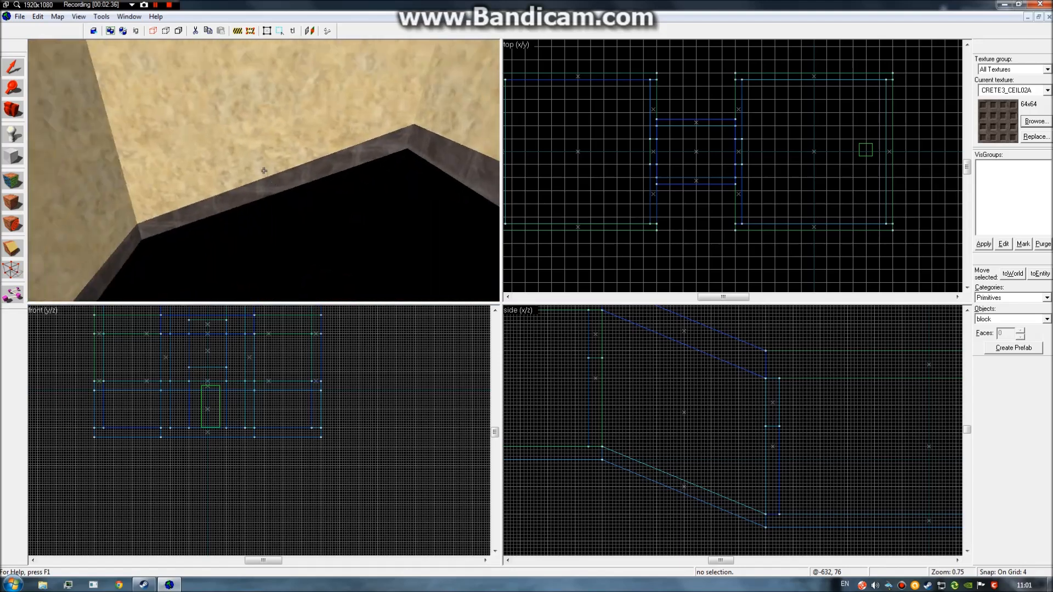
# Fly through both textured rooms and the corridor, ending with Face Properties showing CRETE3_CEIL02A.
pyautogui.press('s')
pyautogui.press('w')
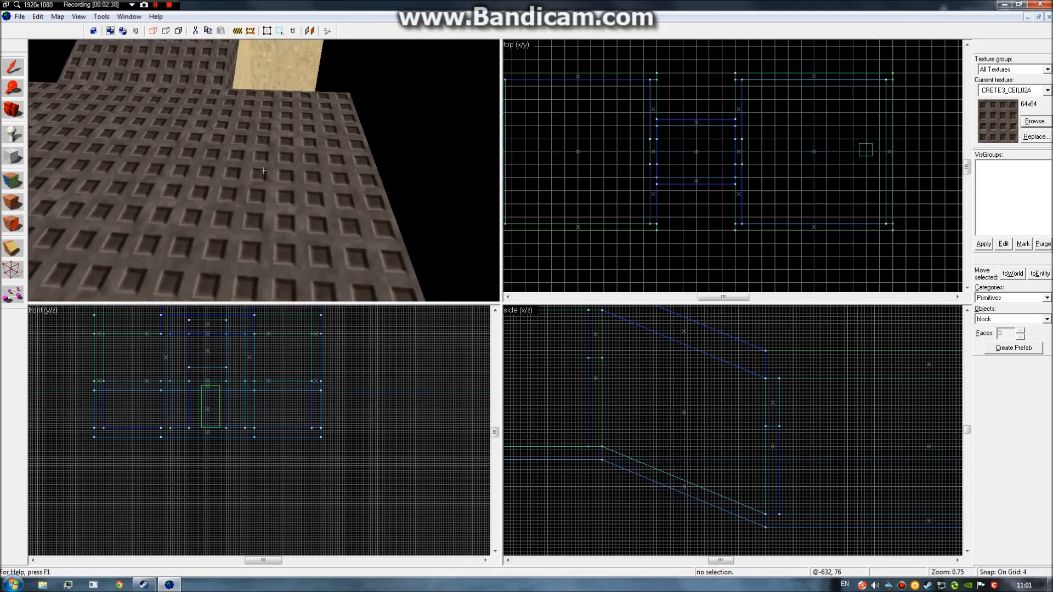
pyautogui.press('w')
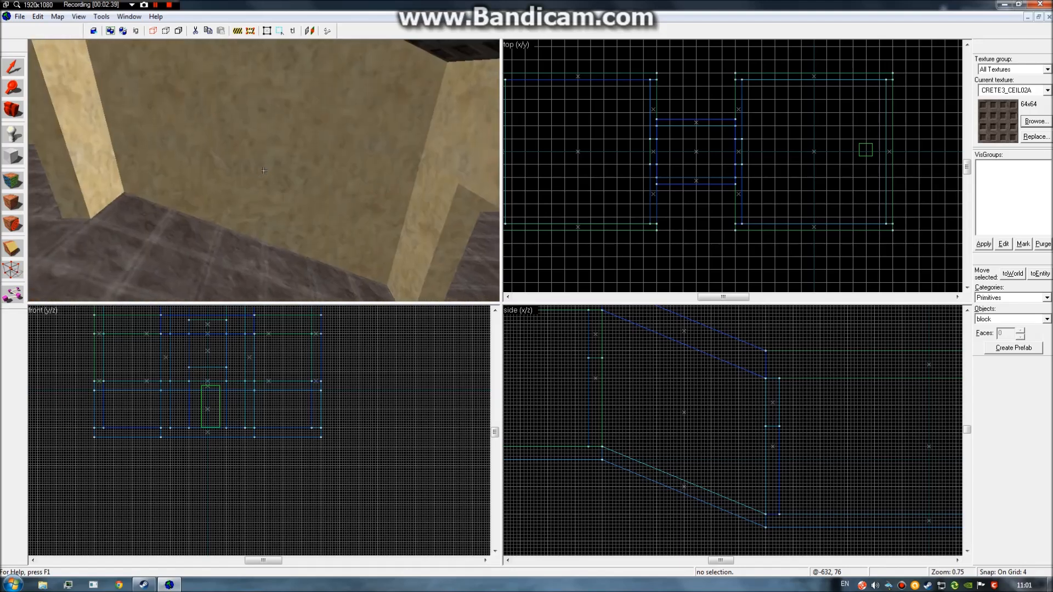
pyautogui.press('w')
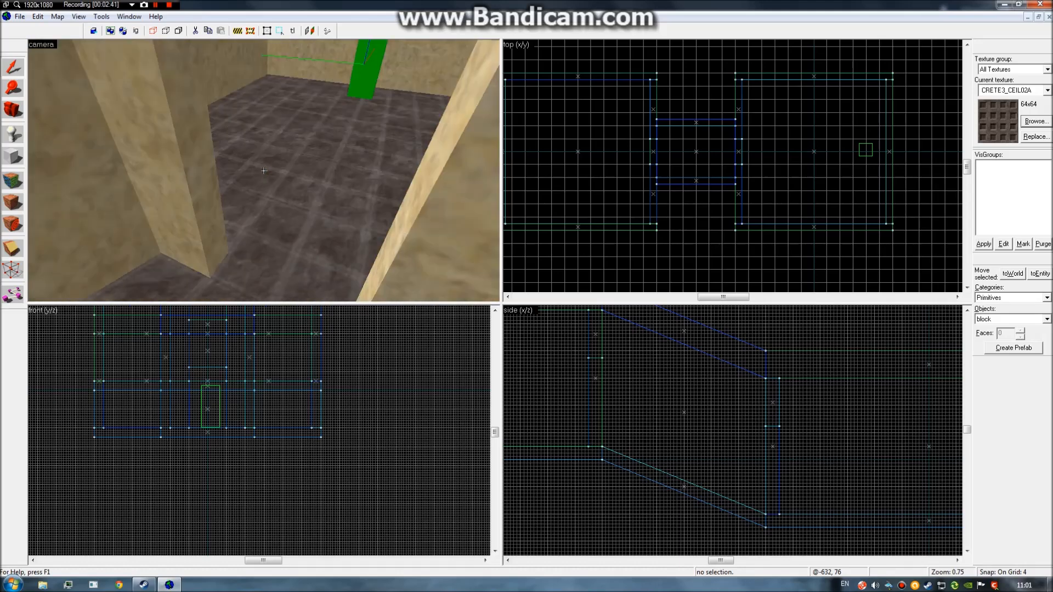
pyautogui.press('w')
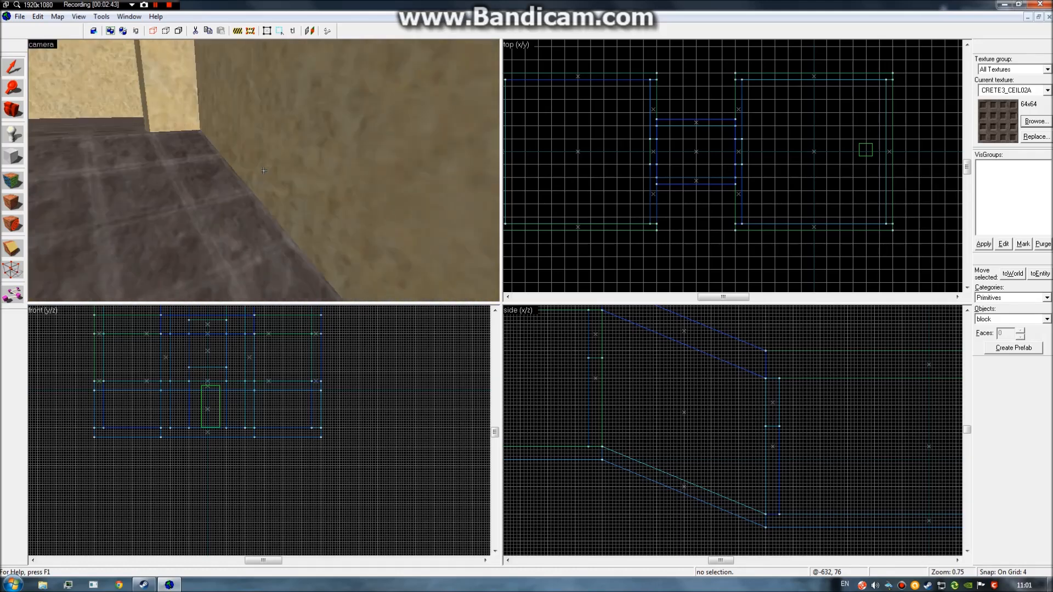
pyautogui.press('w')
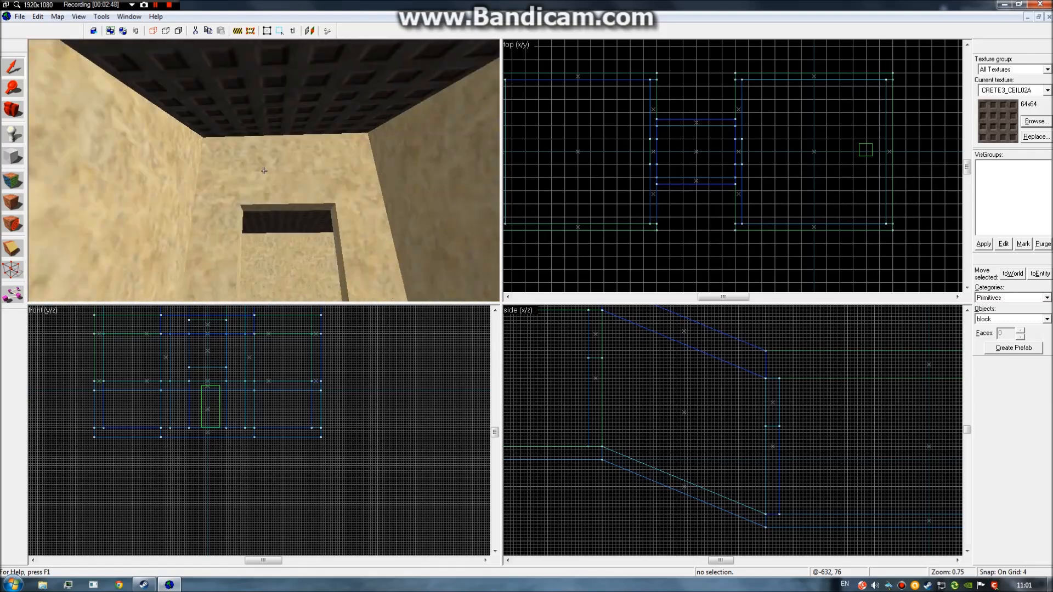
pyautogui.press('w')
pyautogui.press('w')
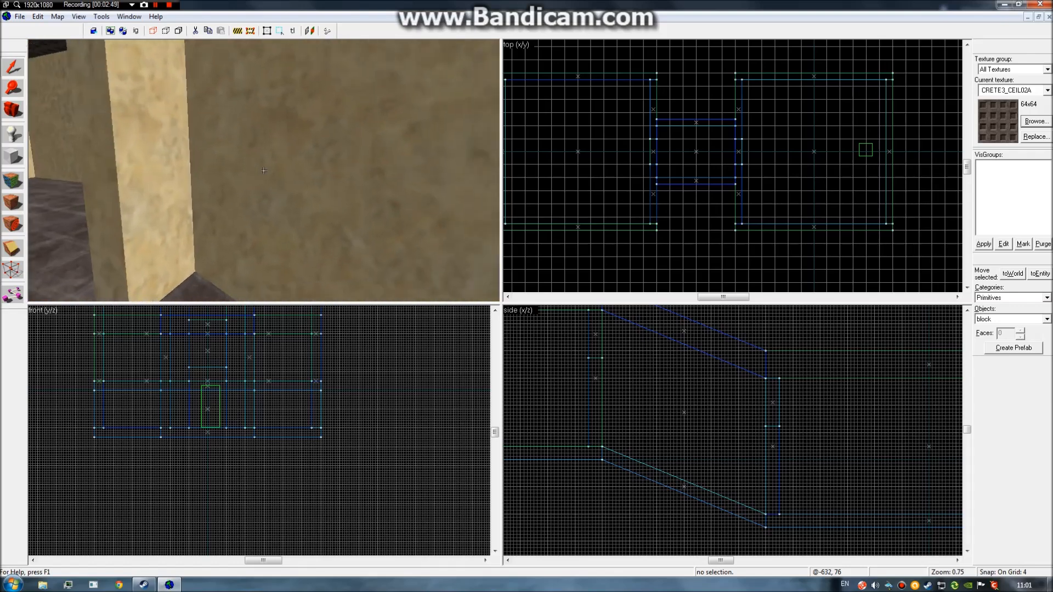
pyautogui.press('w')
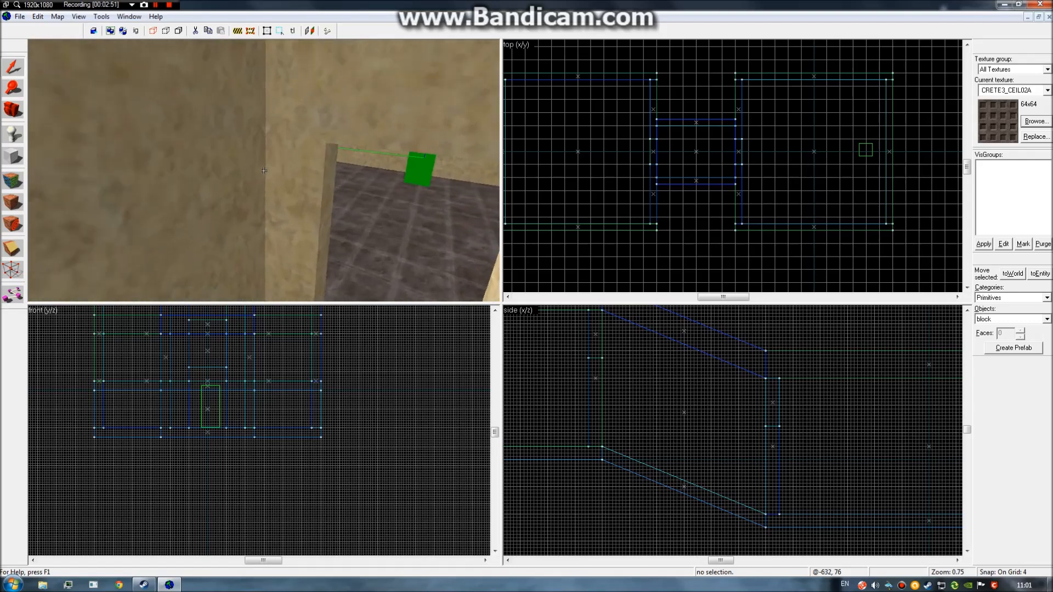
pyautogui.press('w')
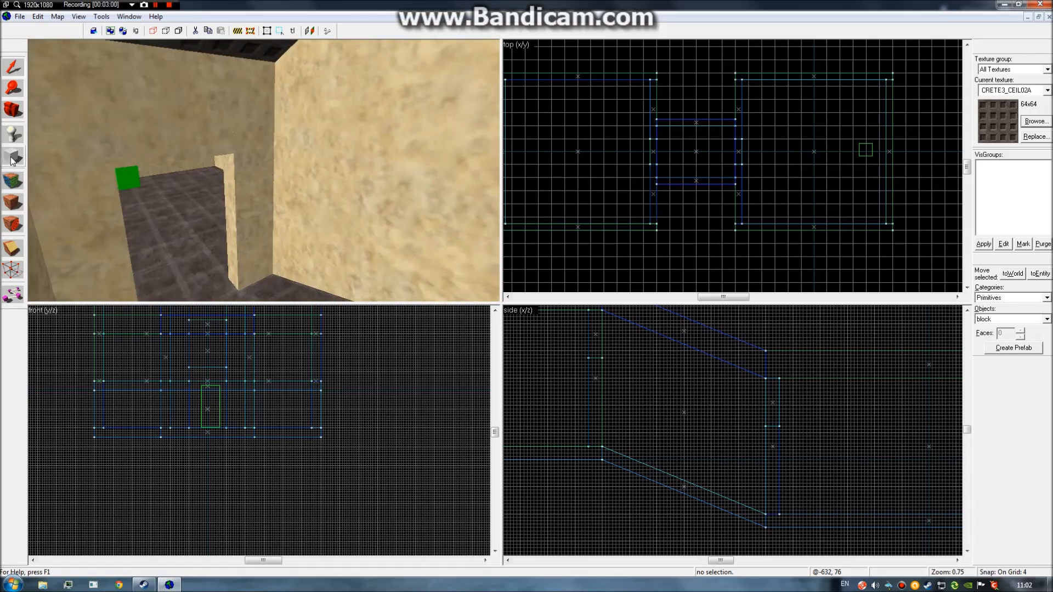
pyautogui.click(13, 182)
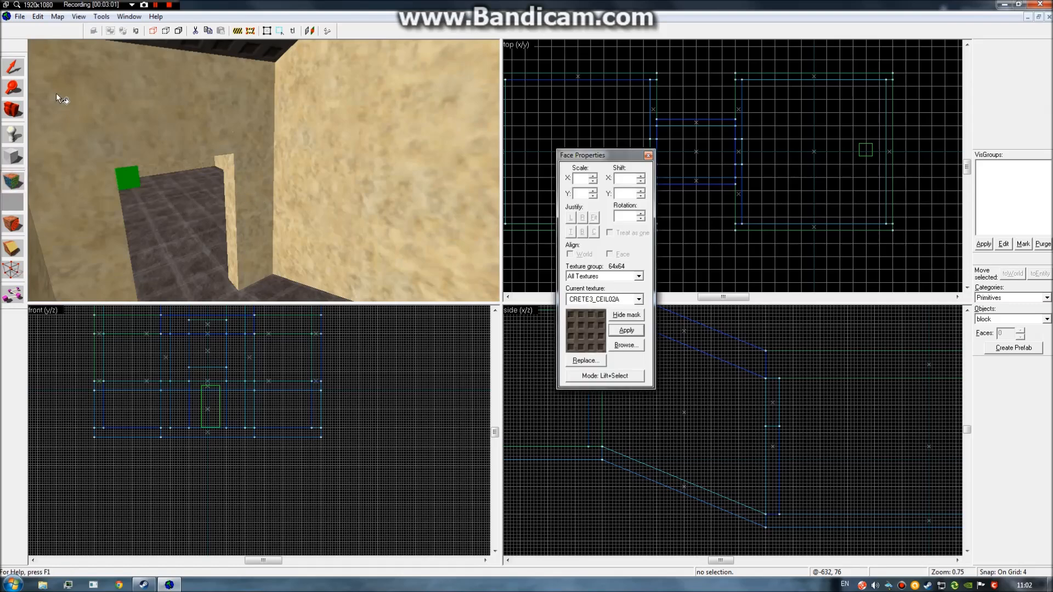
# Close Face Properties and select the doorway, beige, far and side wall brushes.
pyautogui.click(648, 156)
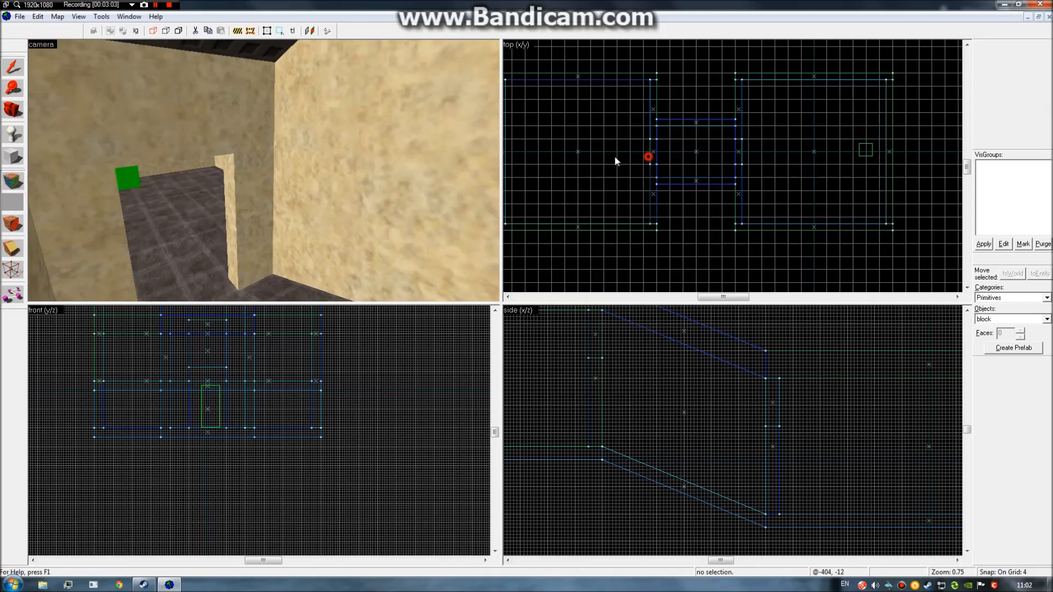
pyautogui.click(256, 184)
pyautogui.keyDown('ctrl'); pyautogui.click(345, 221); pyautogui.keyUp('ctrl')
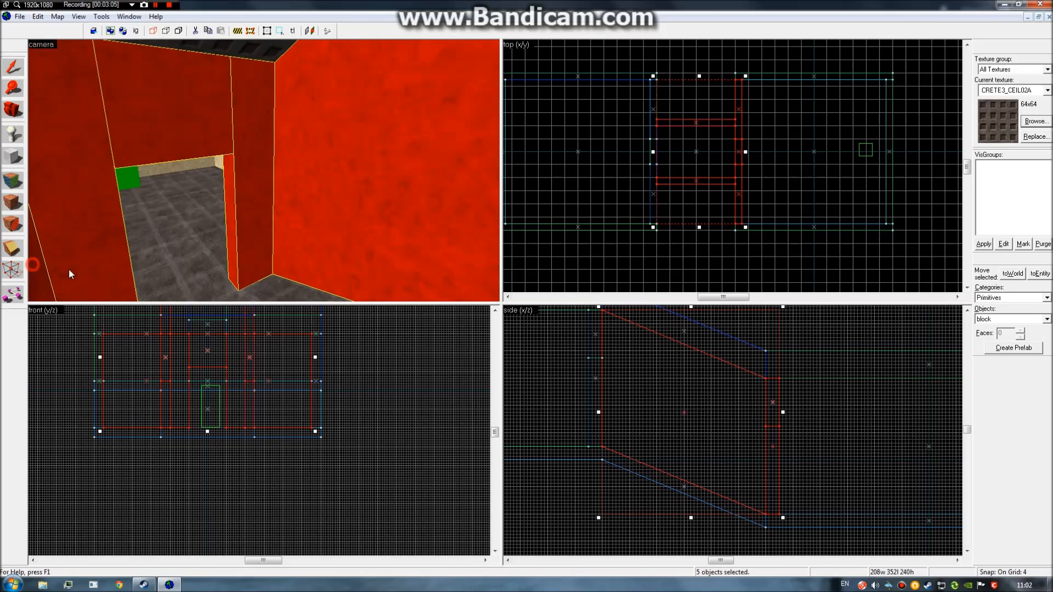
pyautogui.press('z')
pyautogui.press('w')
pyautogui.keyDown('ctrl'); pyautogui.click(264, 170); pyautogui.keyUp('ctrl')
pyautogui.keyDown('ctrl'); pyautogui.click(264, 170); pyautogui.keyUp('ctrl')
pyautogui.keyDown('ctrl'); pyautogui.click(264, 171); pyautogui.keyUp('ctrl')
# Add the wall pieces beside the doorway and the next room's walls to the selection.
pyautogui.press('w')
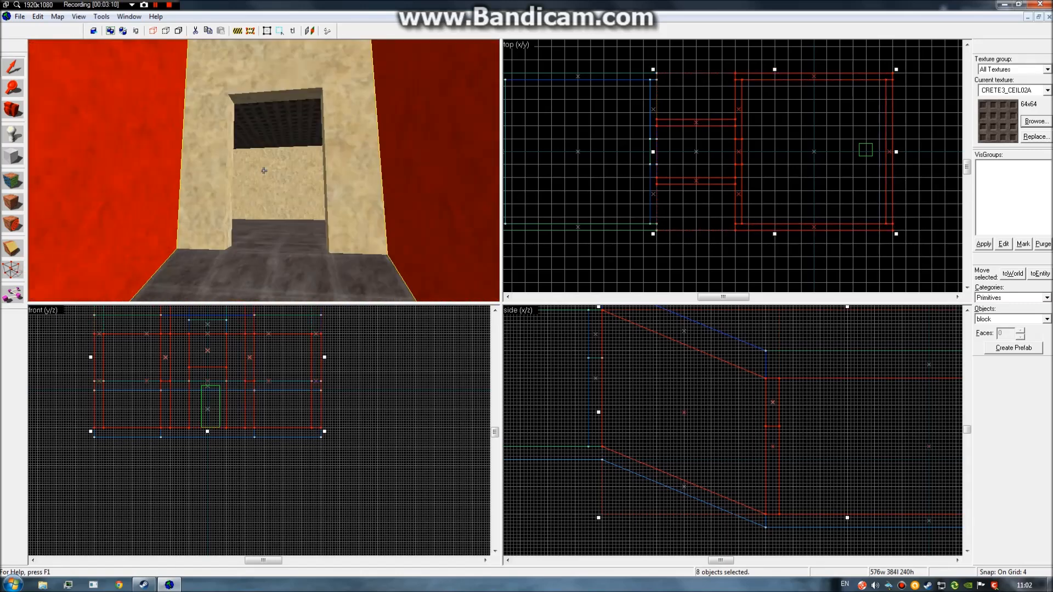
pyautogui.keyDown('ctrl'); pyautogui.click(263, 171); pyautogui.keyUp('ctrl')
pyautogui.keyDown('ctrl'); pyautogui.click(264, 170); pyautogui.keyUp('ctrl')
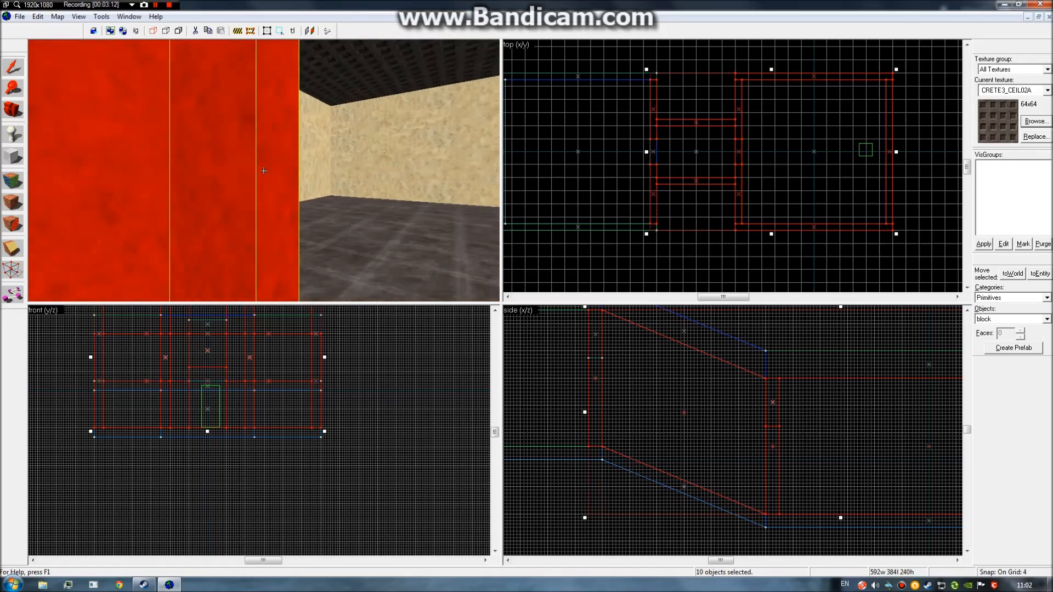
pyautogui.press('w')
pyautogui.keyDown('ctrl'); pyautogui.click(264, 170); pyautogui.keyUp('ctrl')
pyautogui.keyDown('ctrl'); pyautogui.click(264, 171); pyautogui.keyUp('ctrl')
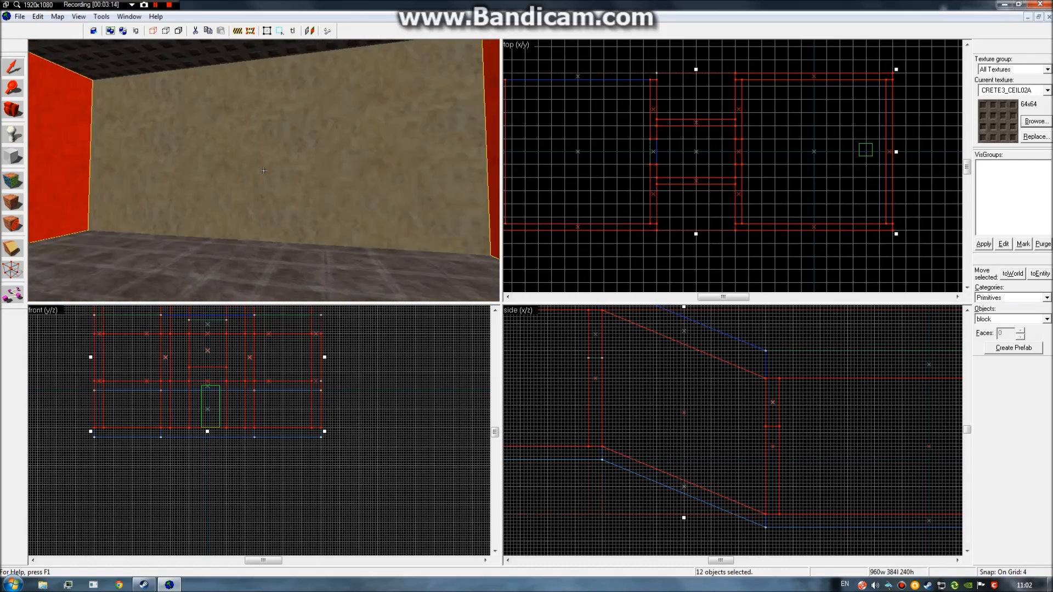
pyautogui.keyDown('ctrl'); pyautogui.click(264, 170); pyautogui.keyUp('ctrl')
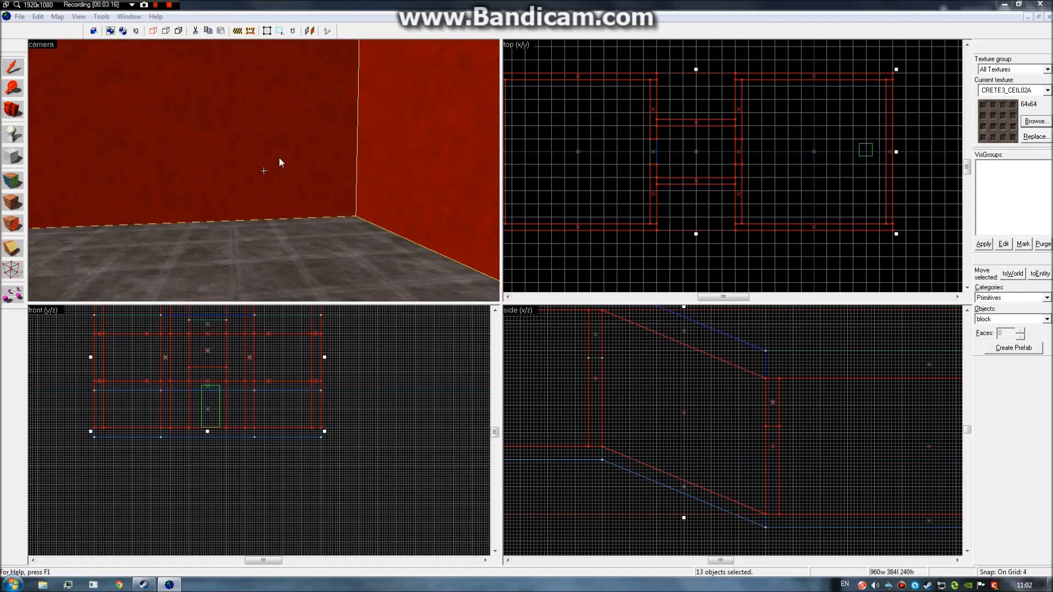
# Cancel an accidental Save As, then add the wall above the doorway to the selection.
pyautogui.hotkey('ctrl', 's')
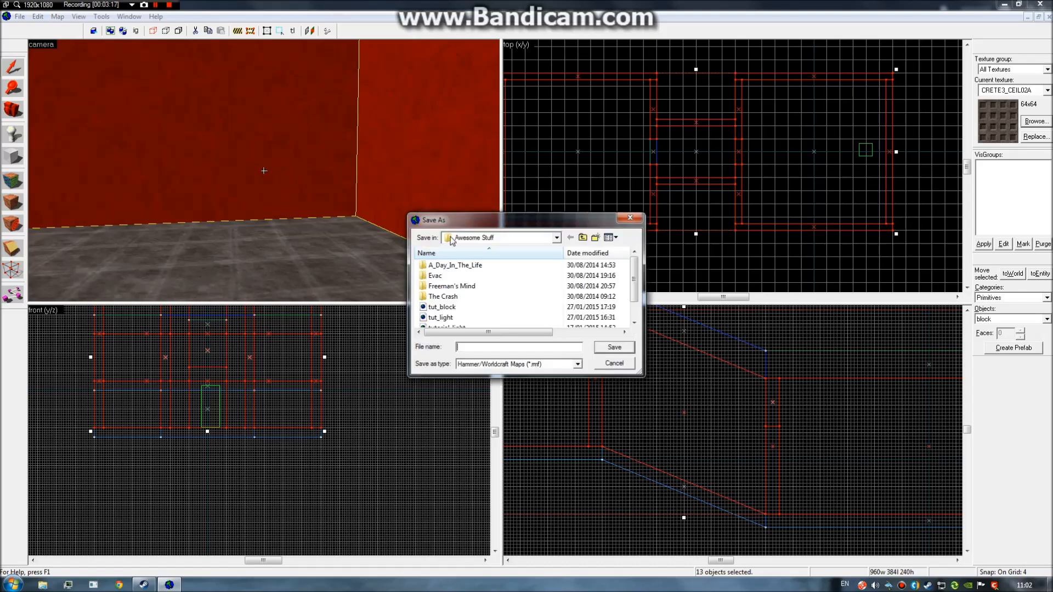
pyautogui.click(620, 364)
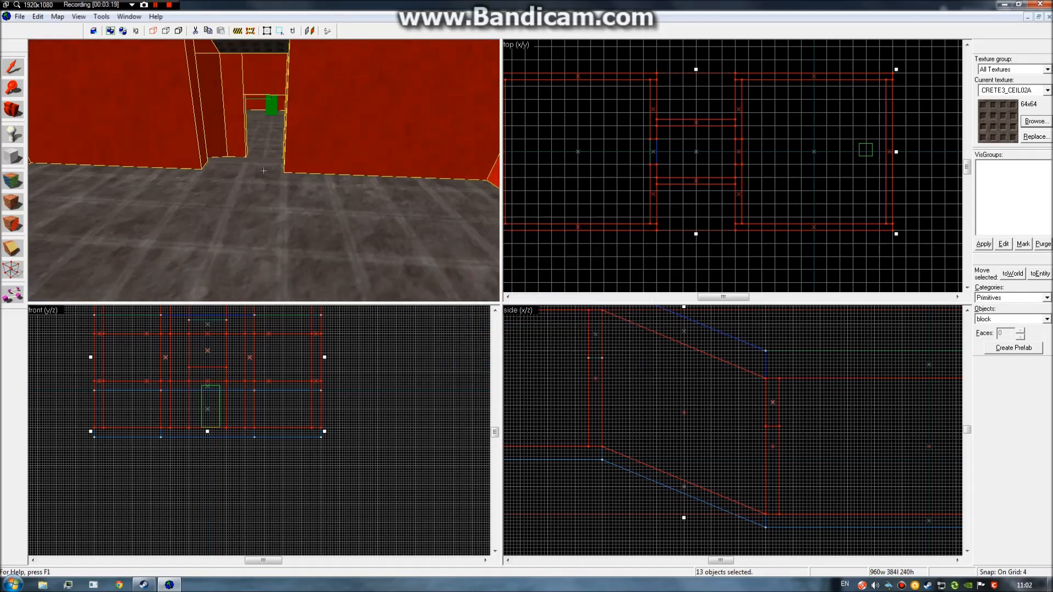
pyautogui.press('w')
pyautogui.press('s')
pyautogui.keyDown('ctrl'); pyautogui.click(264, 170); pyautogui.keyUp('ctrl')
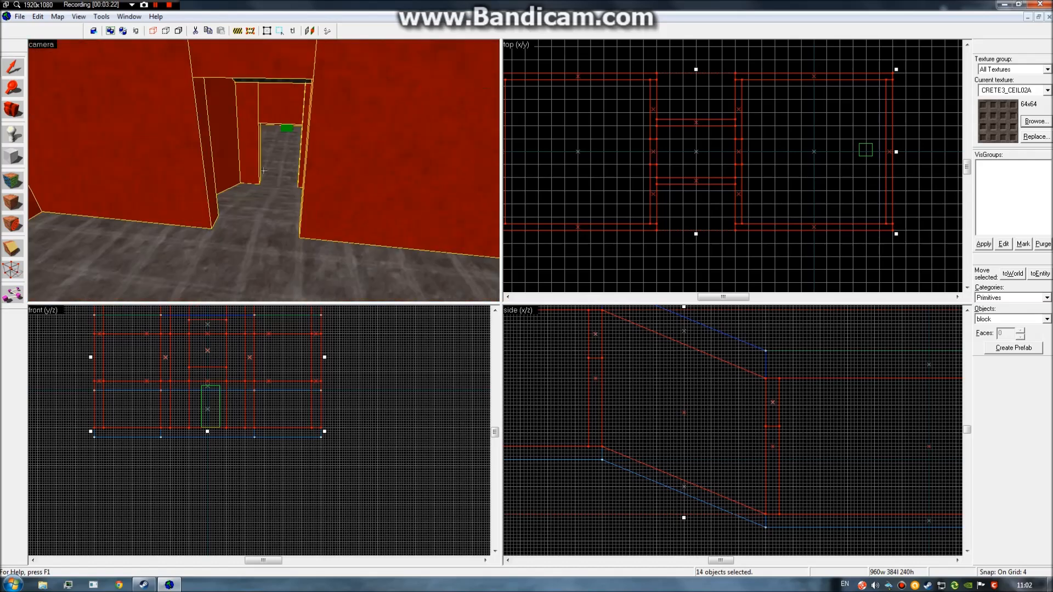
# Fly through both rooms to check the 14 selected walls, then bring up the texture browser.
pyautogui.press('w')
pyautogui.press('w')
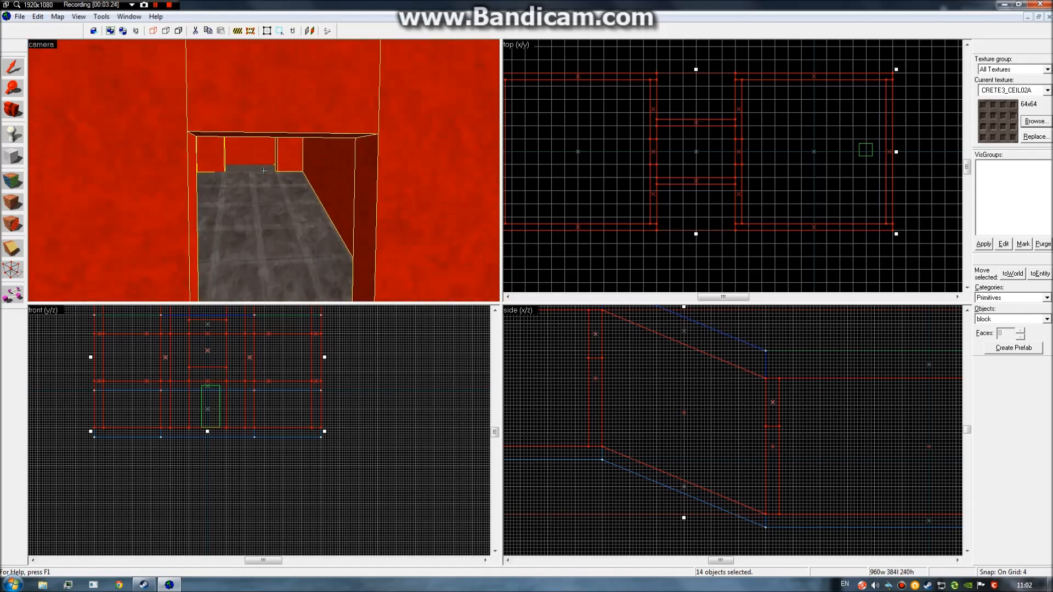
pyautogui.press('w')
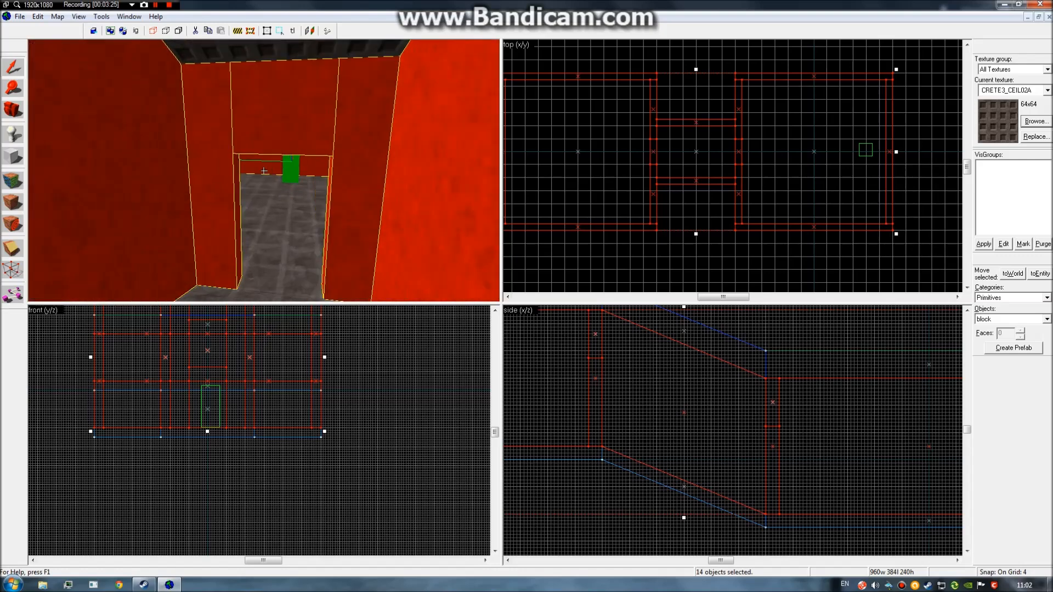
pyautogui.press('w')
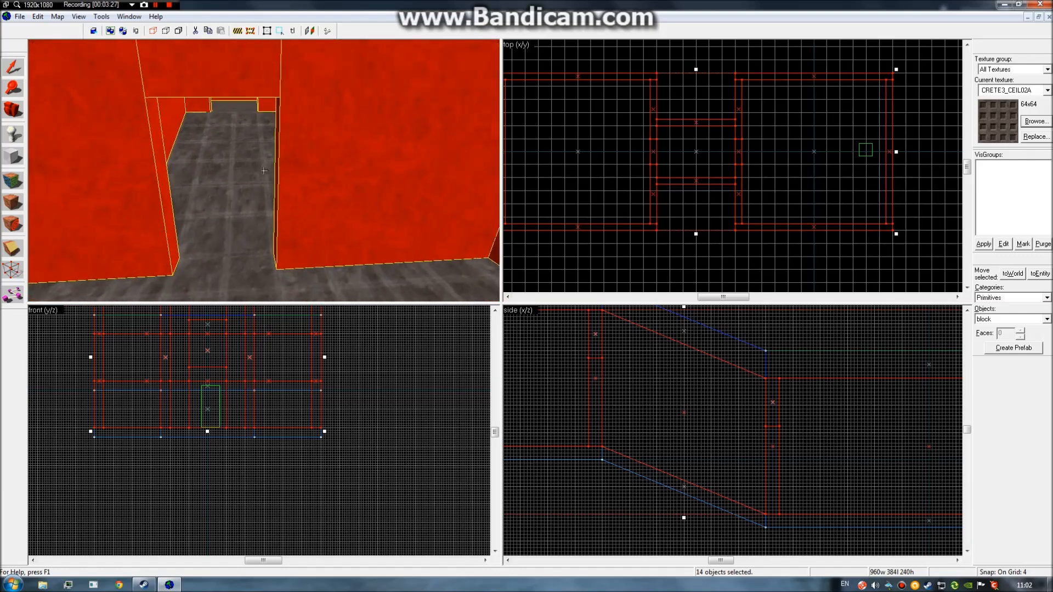
pyautogui.press('w')
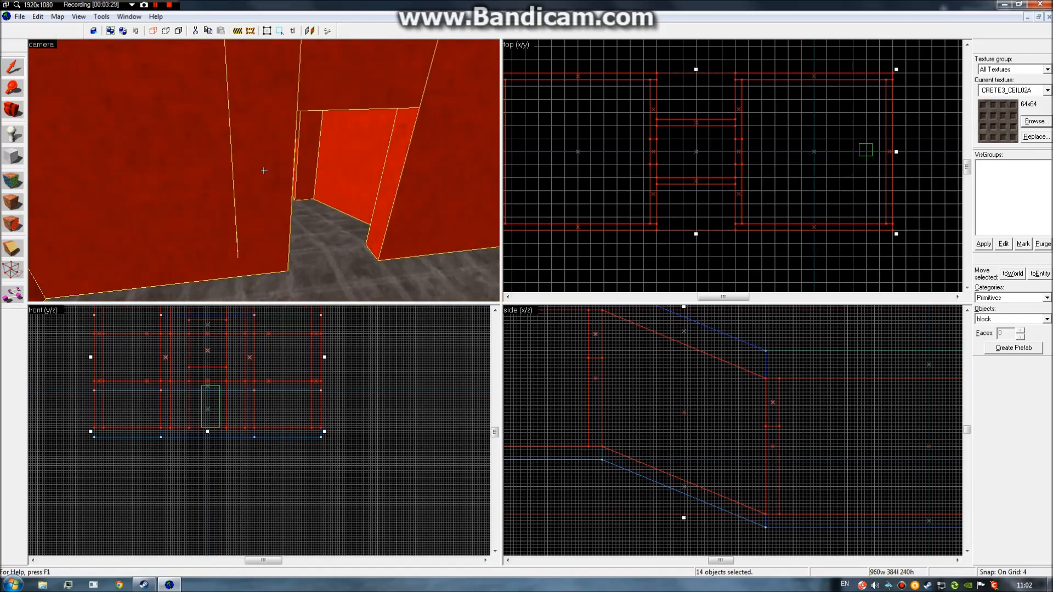
pyautogui.press('w')
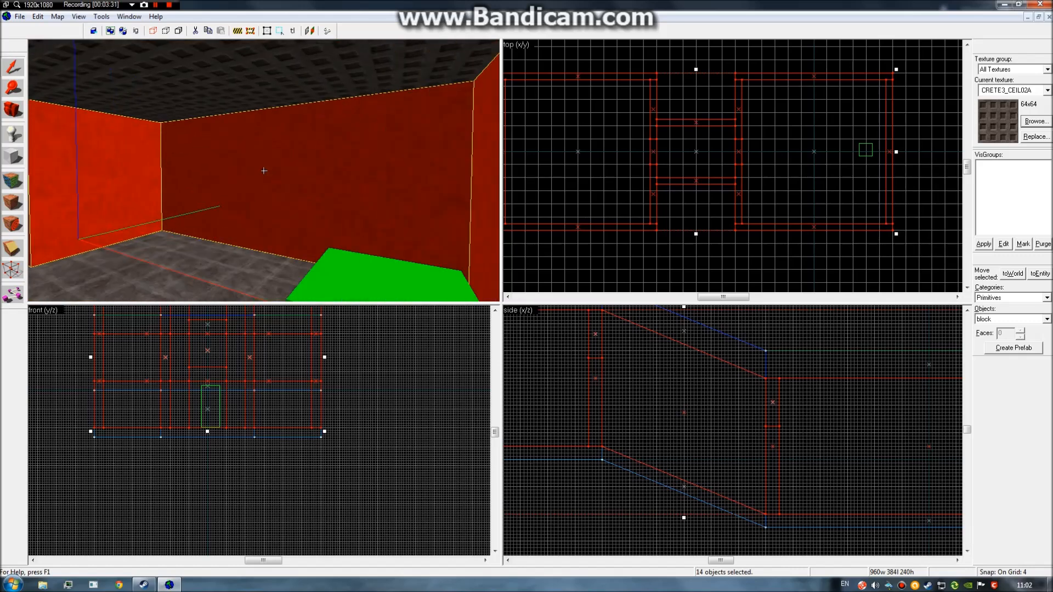
pyautogui.press('w')
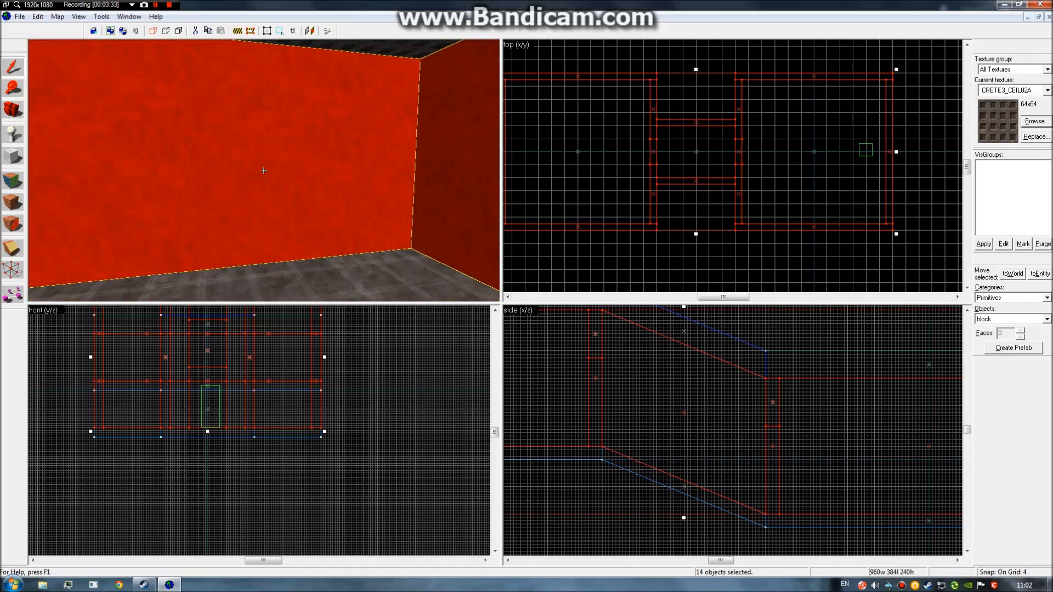
pyautogui.press('w')
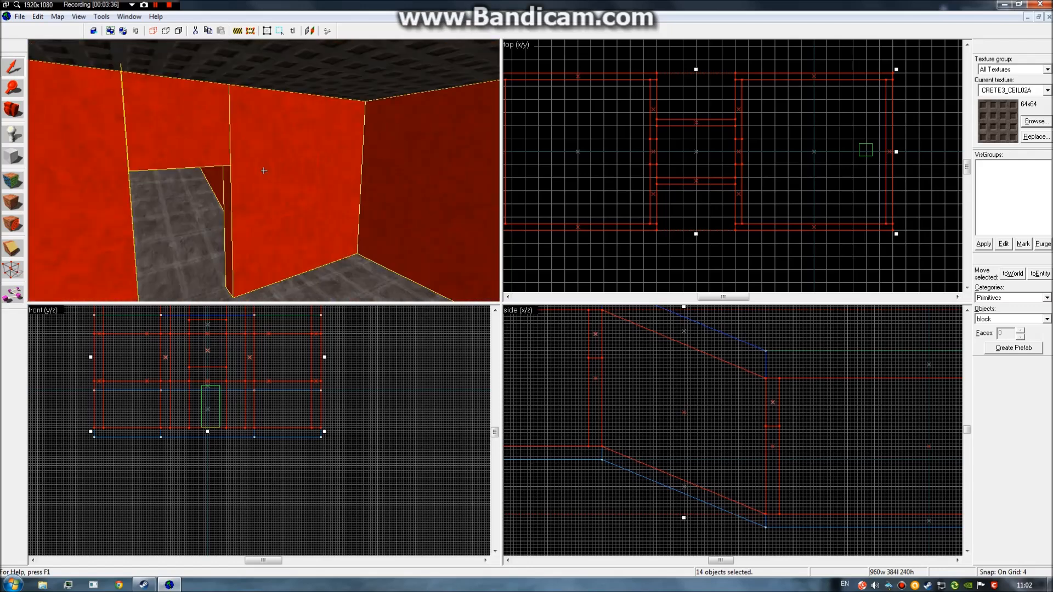
pyautogui.press('z')
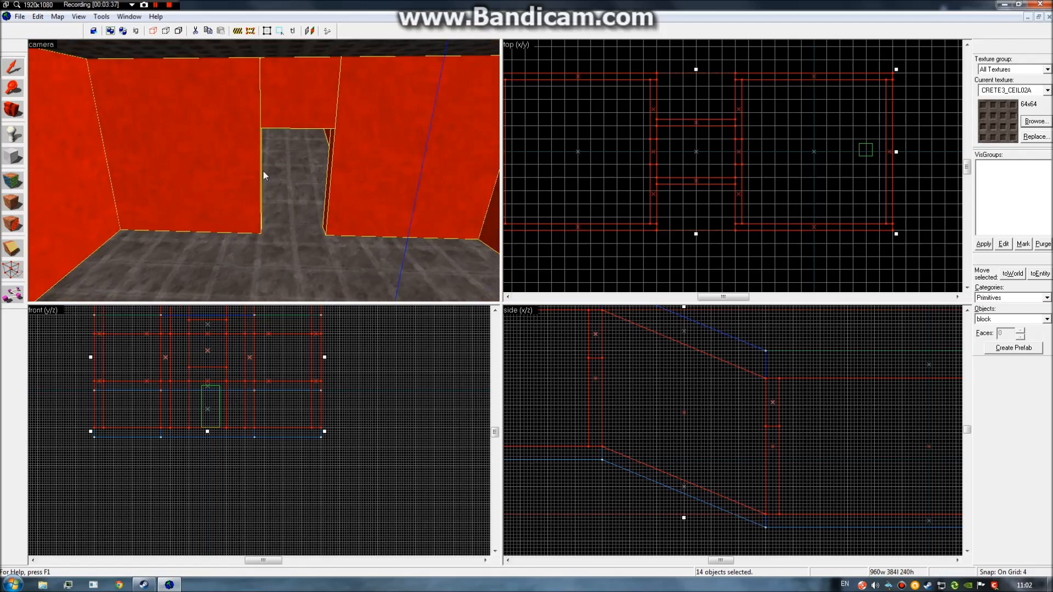
pyautogui.click(1034, 122)
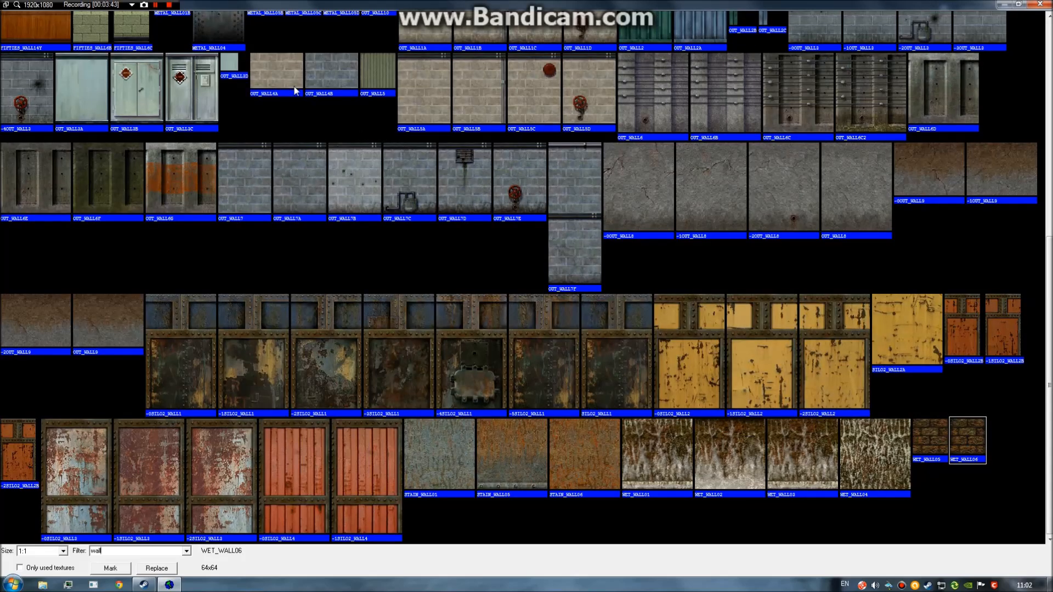
# Apply OUT_WALL4B brick to the 14 selected walls and clear the selection.
pyautogui.doubleClick(331, 69)
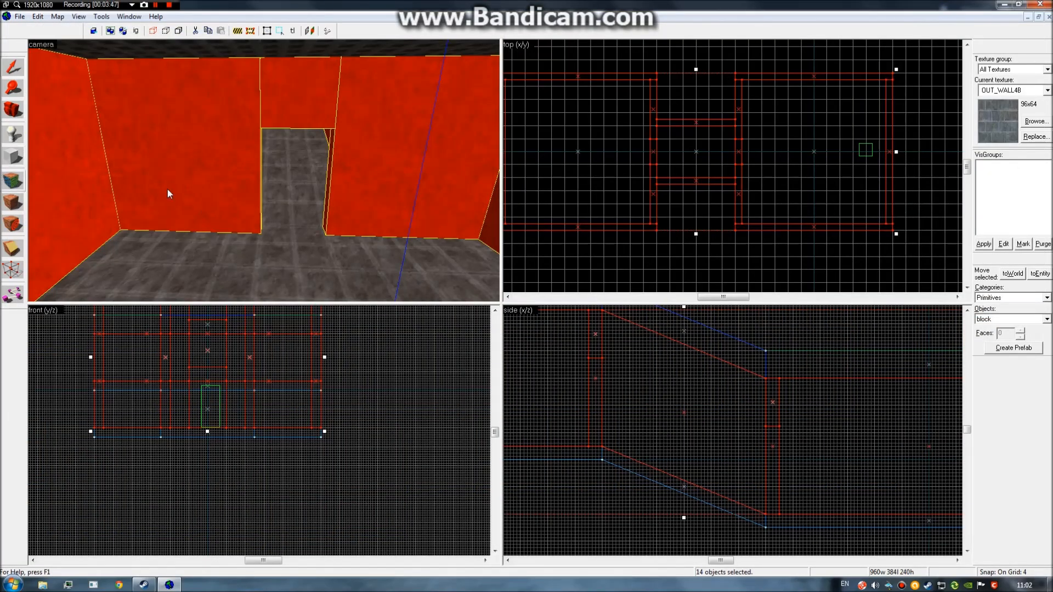
pyautogui.click(13, 203)
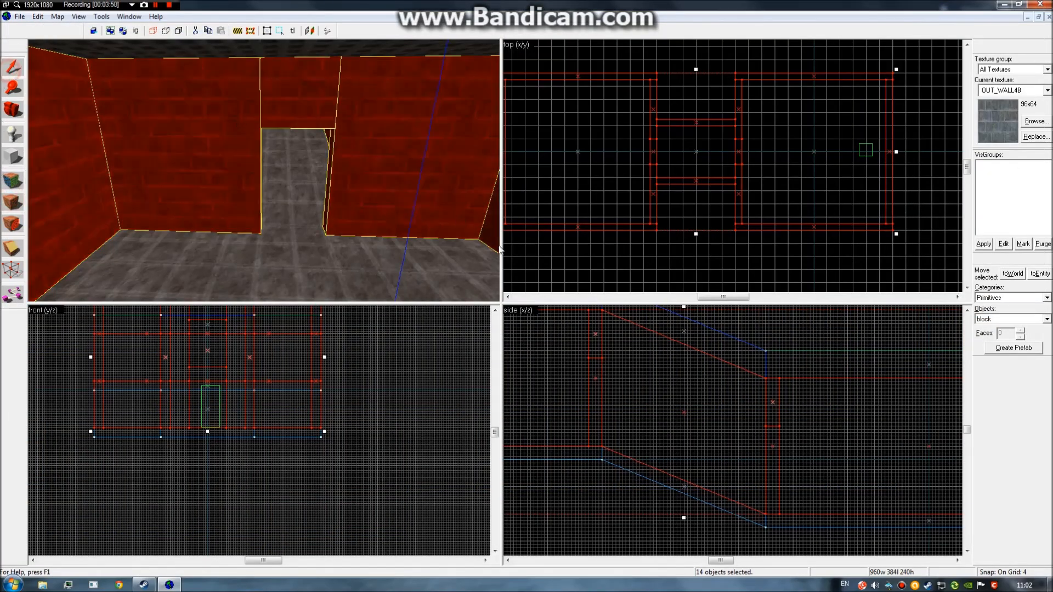
pyautogui.click(538, 256)
# Fly through both rooms and the corridor to check the brick walls, then open face-by-face texturing.
pyautogui.press('z')
pyautogui.press('w')
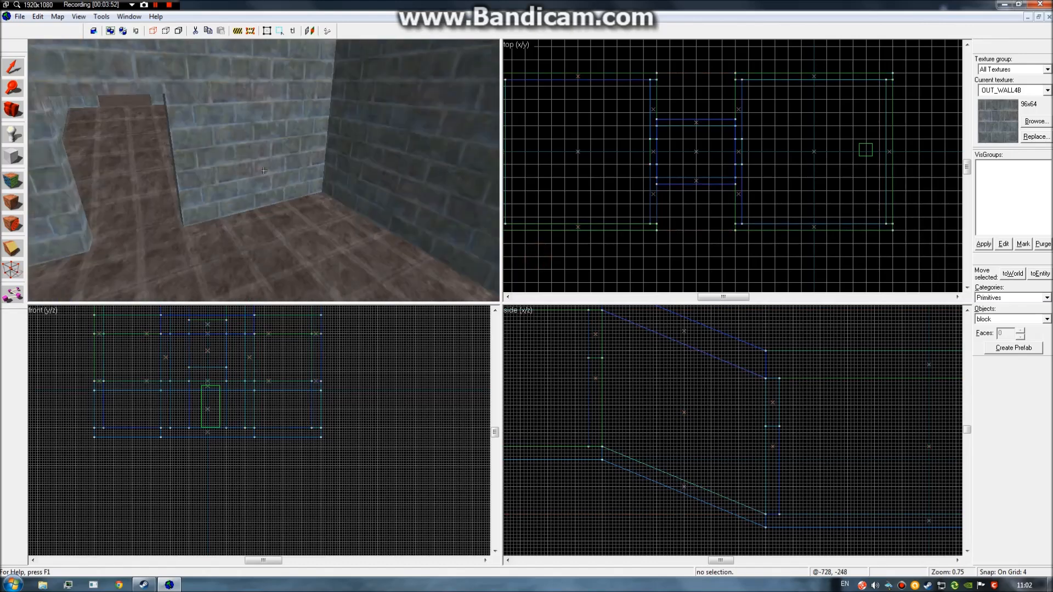
pyautogui.press('w')
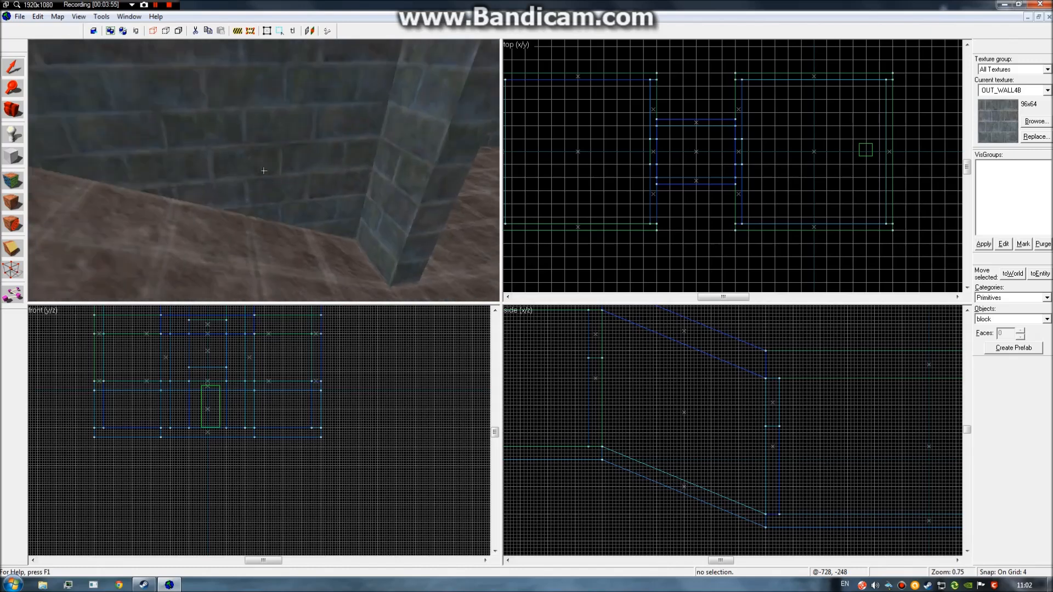
pyautogui.click(264, 170)
pyautogui.press('z')
pyautogui.press('z')
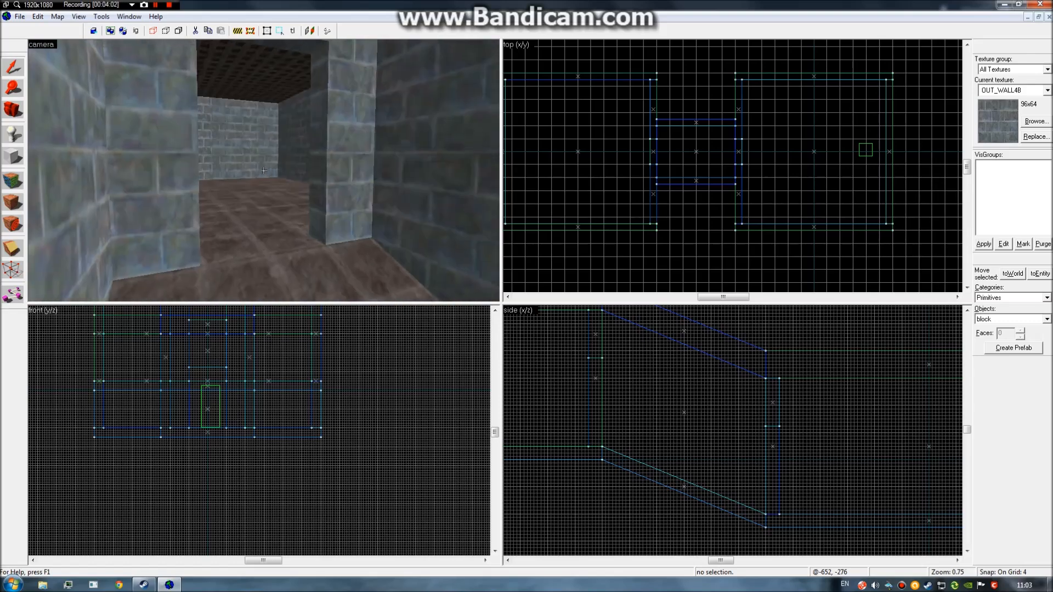
pyautogui.press('w')
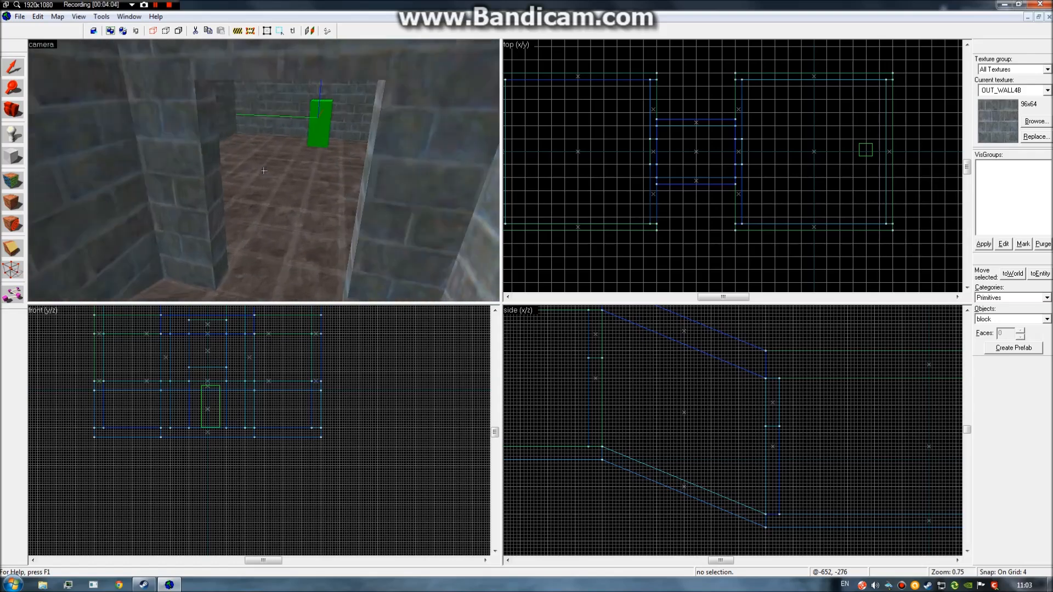
pyautogui.press('w')
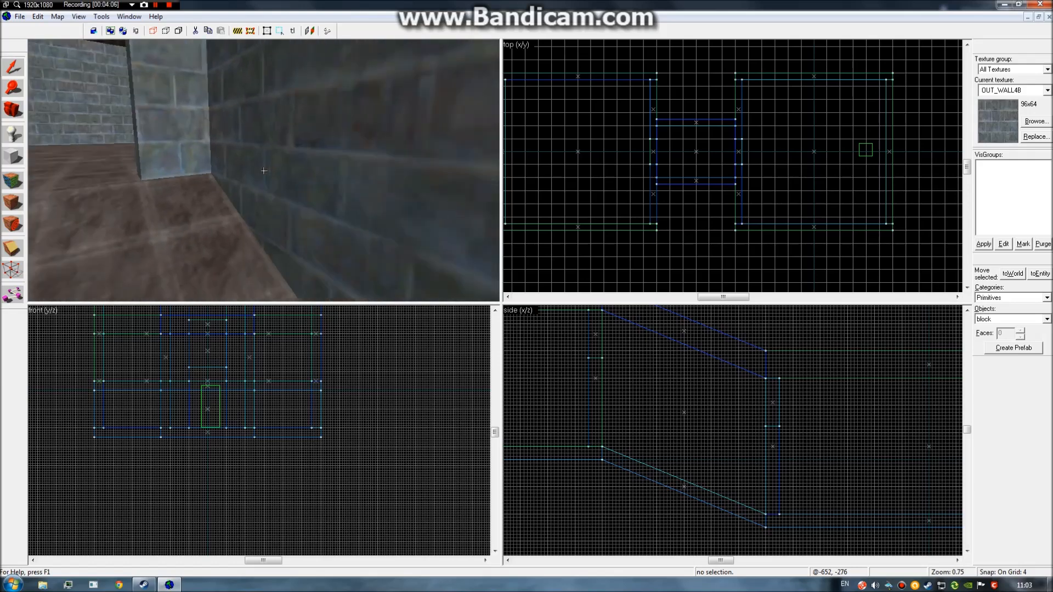
pyautogui.press('w')
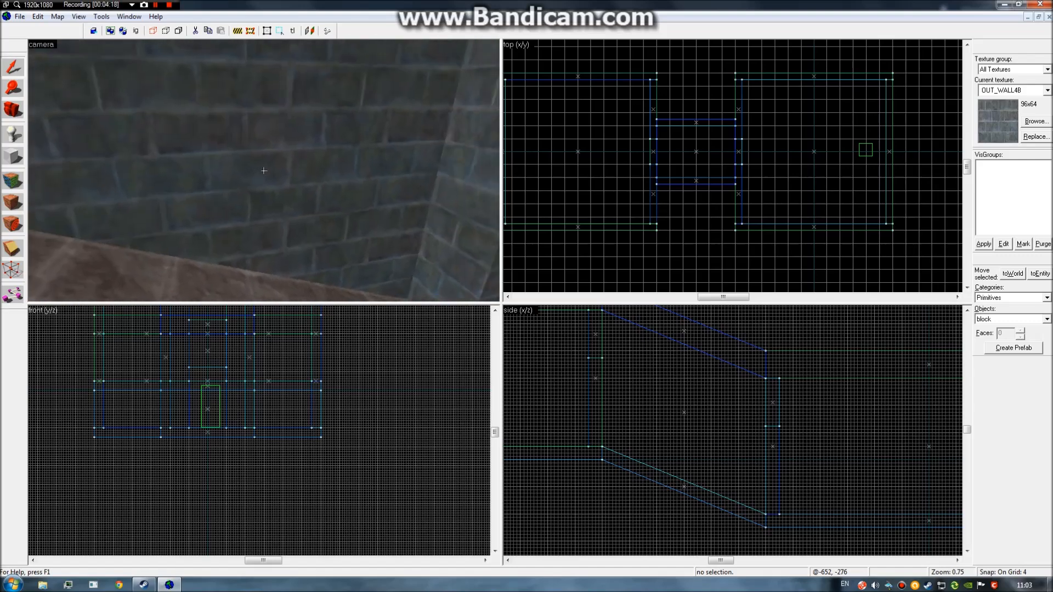
pyautogui.press('z')
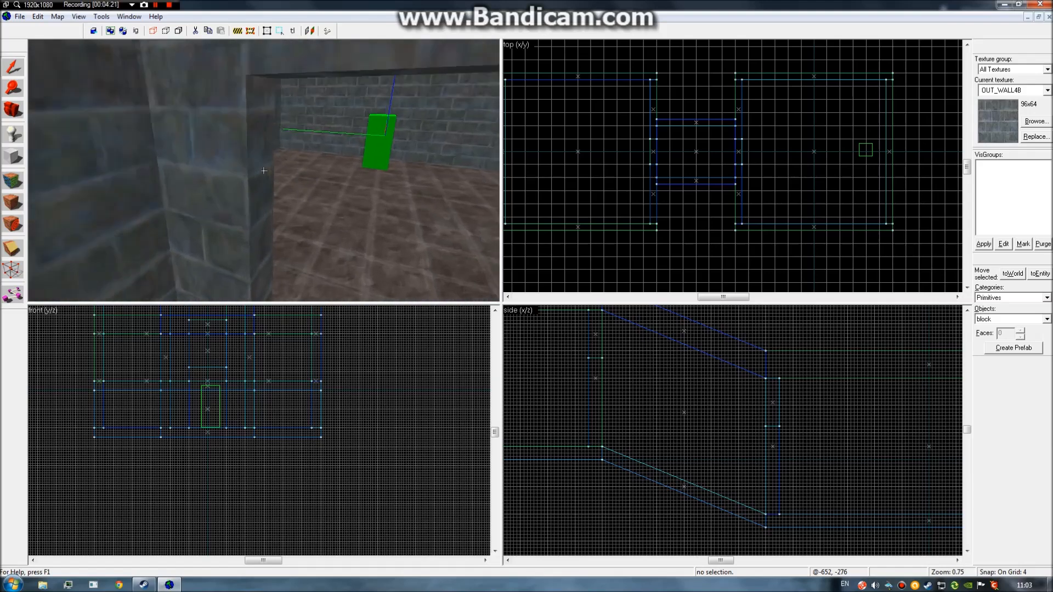
pyautogui.press('z')
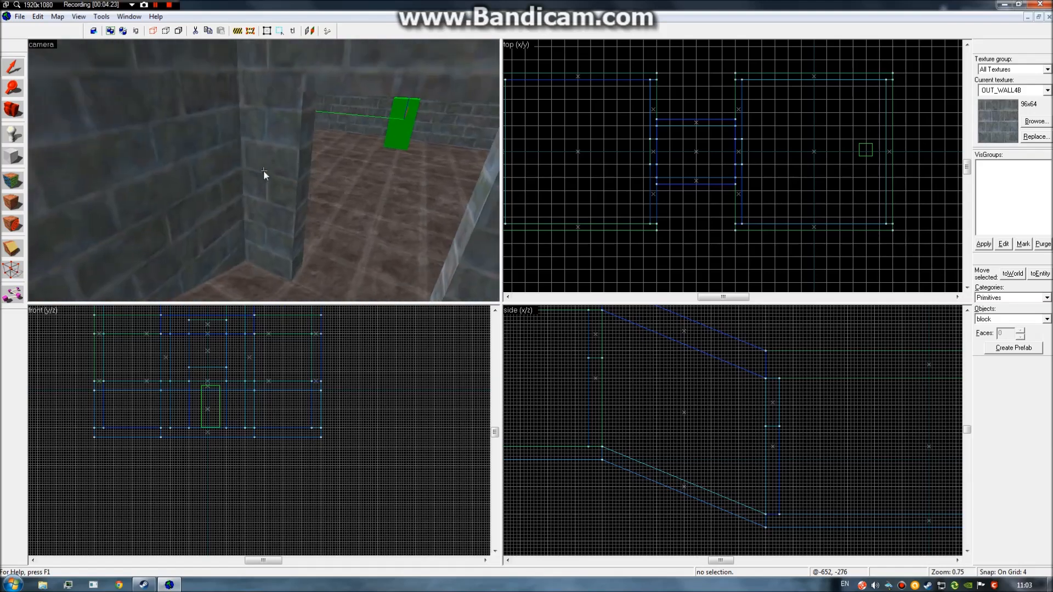
pyautogui.click(22, 181)
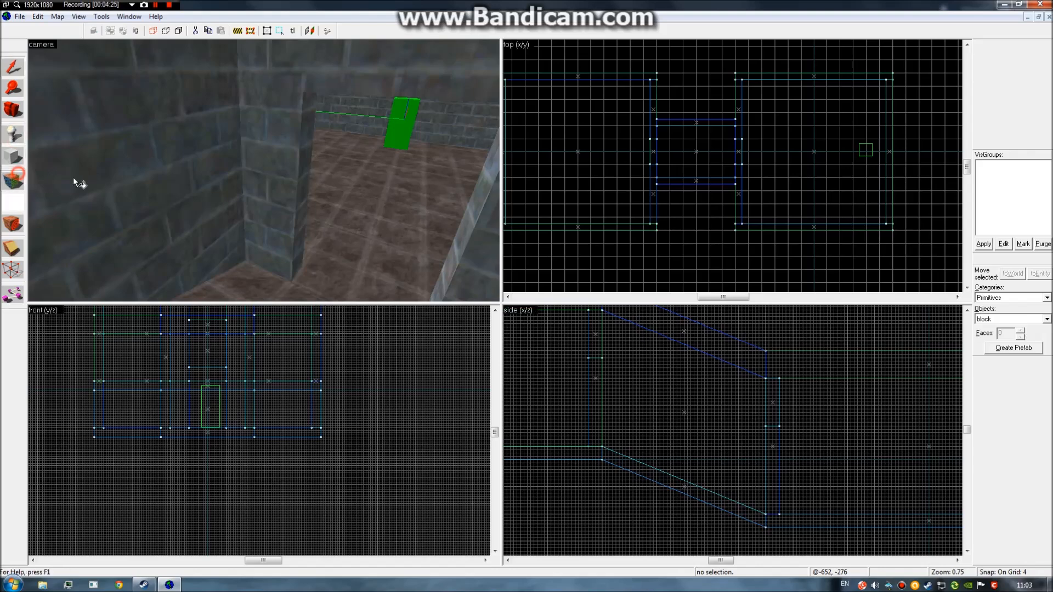
# Inspect and deselect the pillar face, then fly out above the roof.
pyautogui.click(270, 153)
pyautogui.press('z')
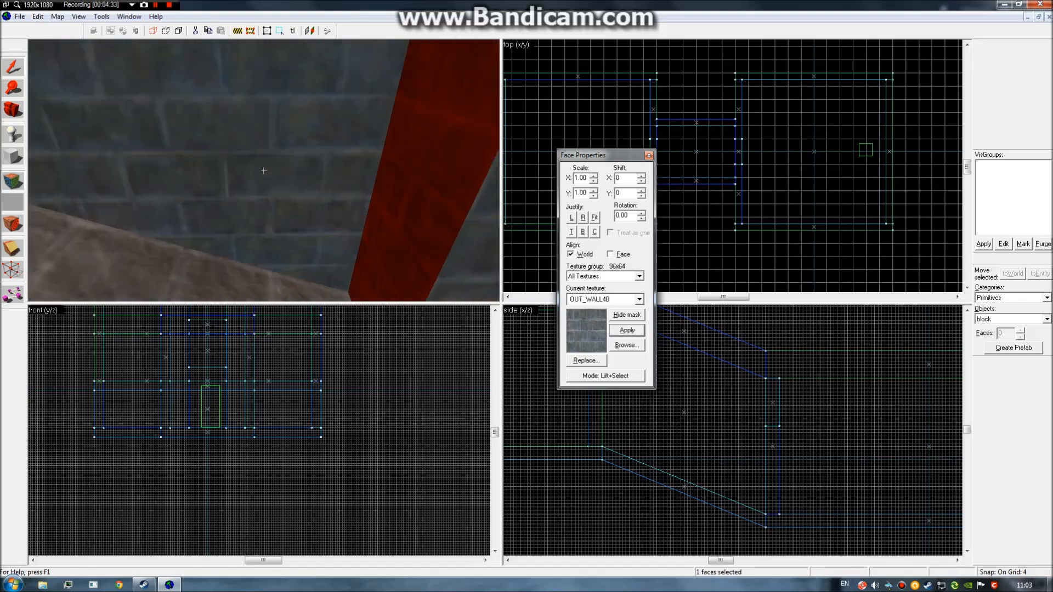
pyautogui.press('z')
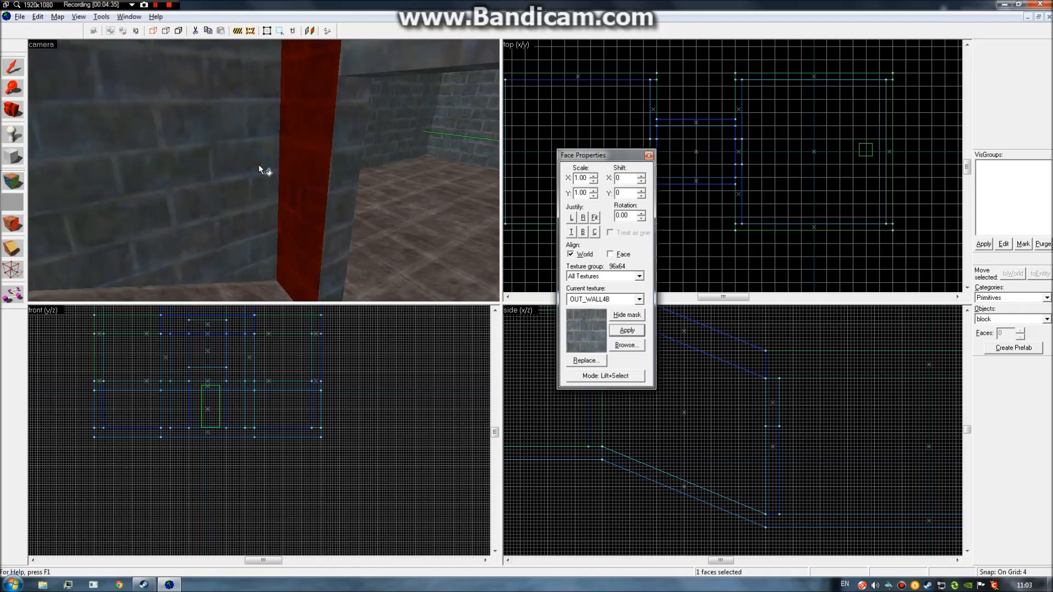
pyautogui.click(295, 181)
pyautogui.press('z')
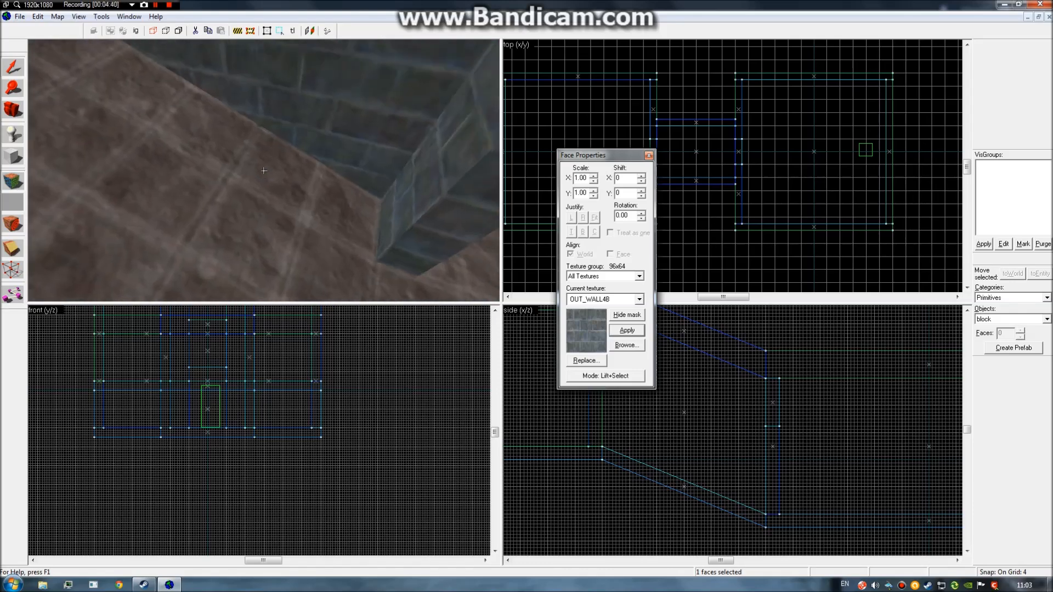
pyautogui.press('z')
pyautogui.press('s')
pyautogui.press('z')
# Pick up the grid ceiling texture from a roof face and paint it onto a brick wall.
pyautogui.click(235, 150)
pyautogui.press('z')
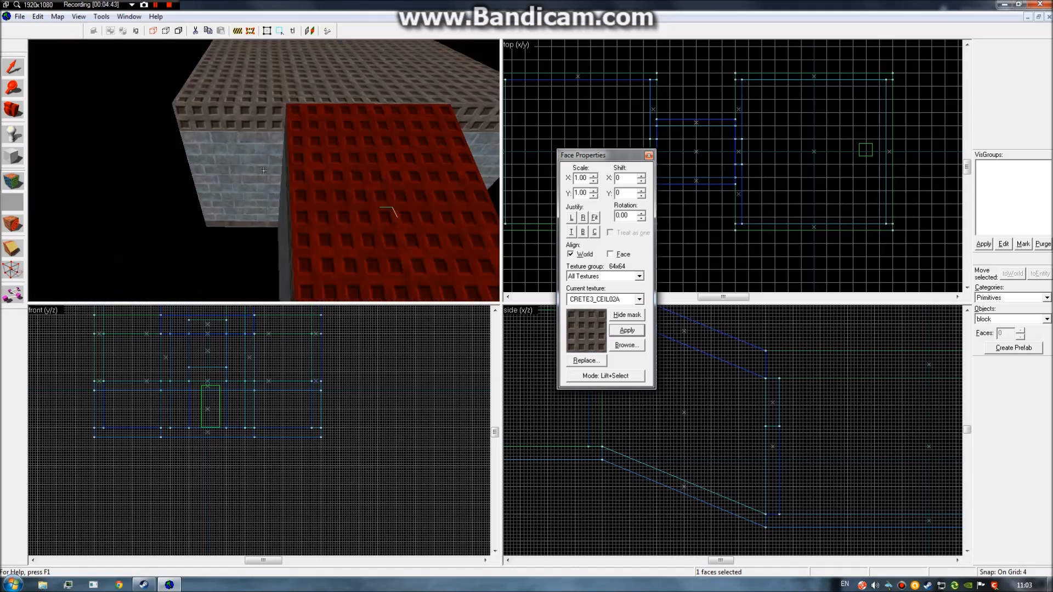
pyautogui.press('w')
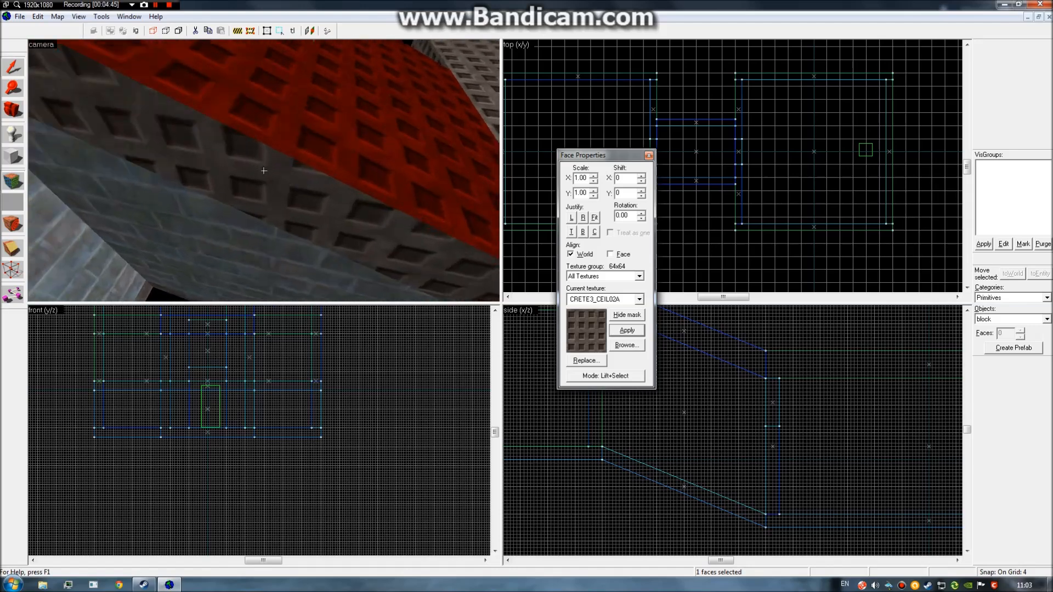
pyautogui.press('s')
pyautogui.press('w')
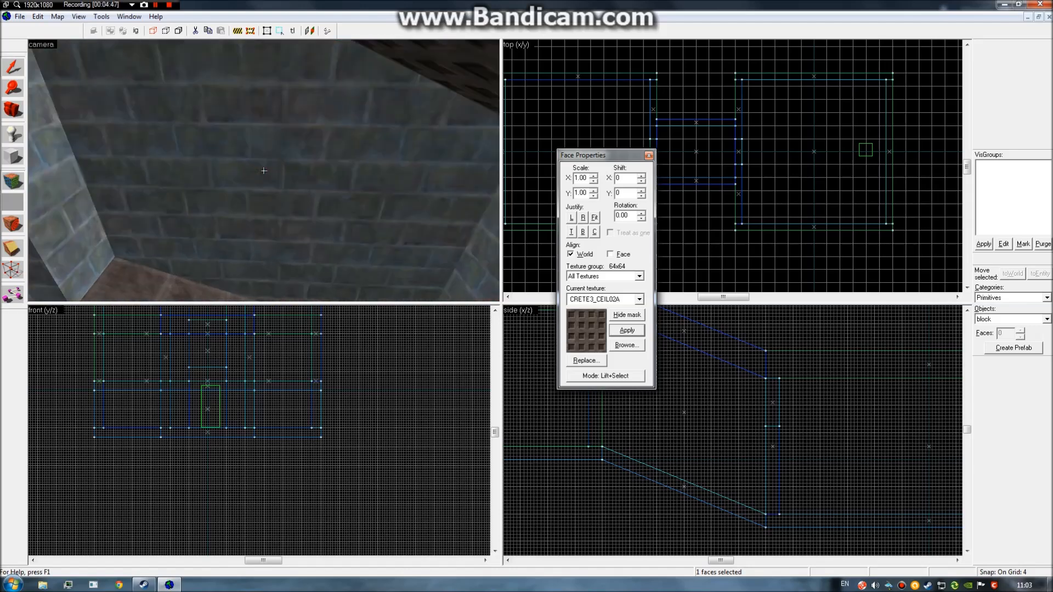
pyautogui.press('z')
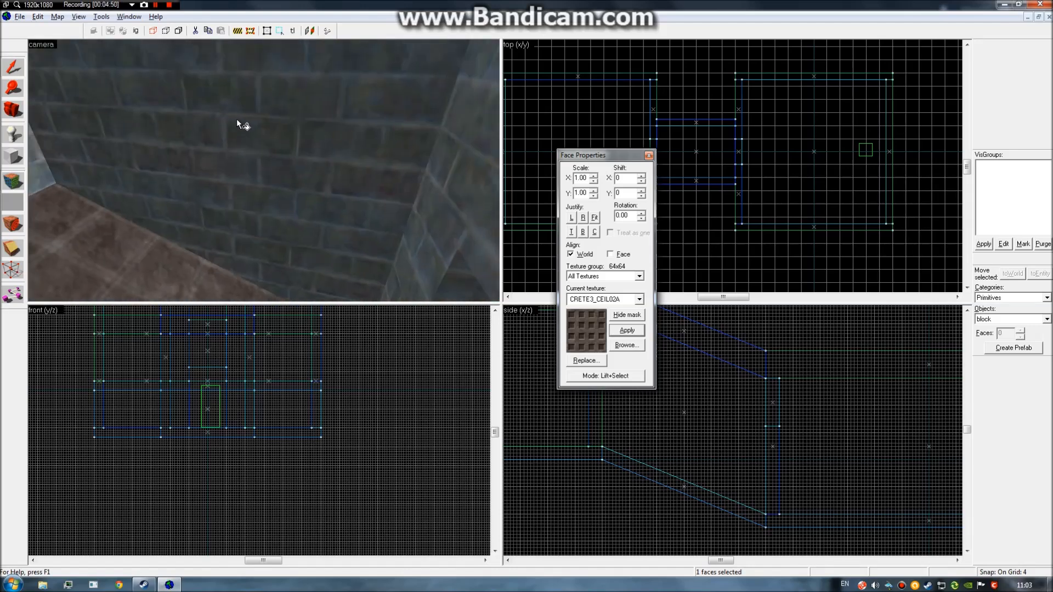
pyautogui.rightClick(250, 120)
# Select the left and right studded wall faces in the corridor.
pyautogui.press('z')
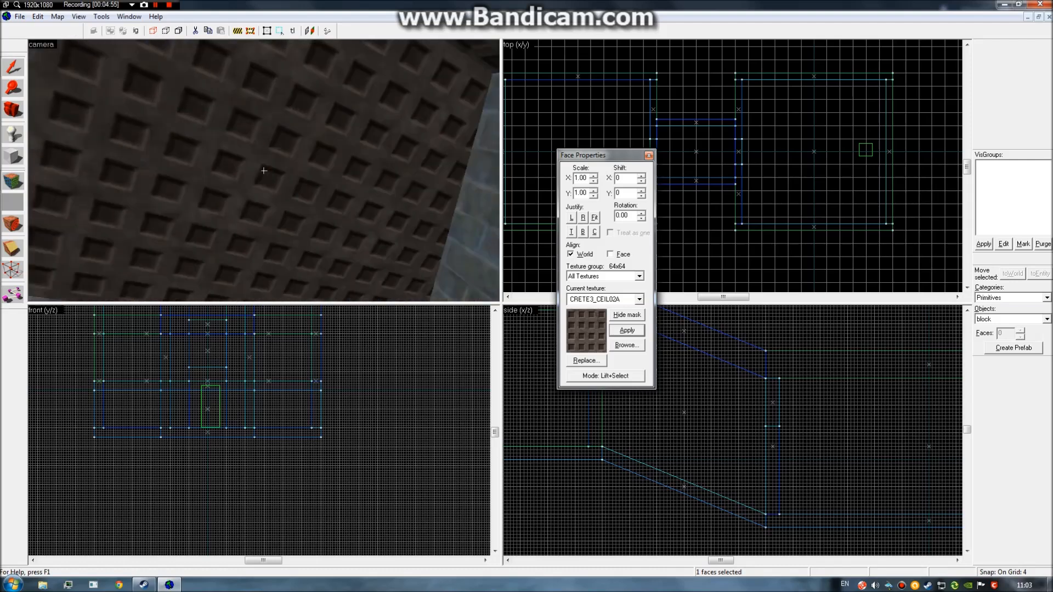
pyautogui.press('z')
pyautogui.press('z')
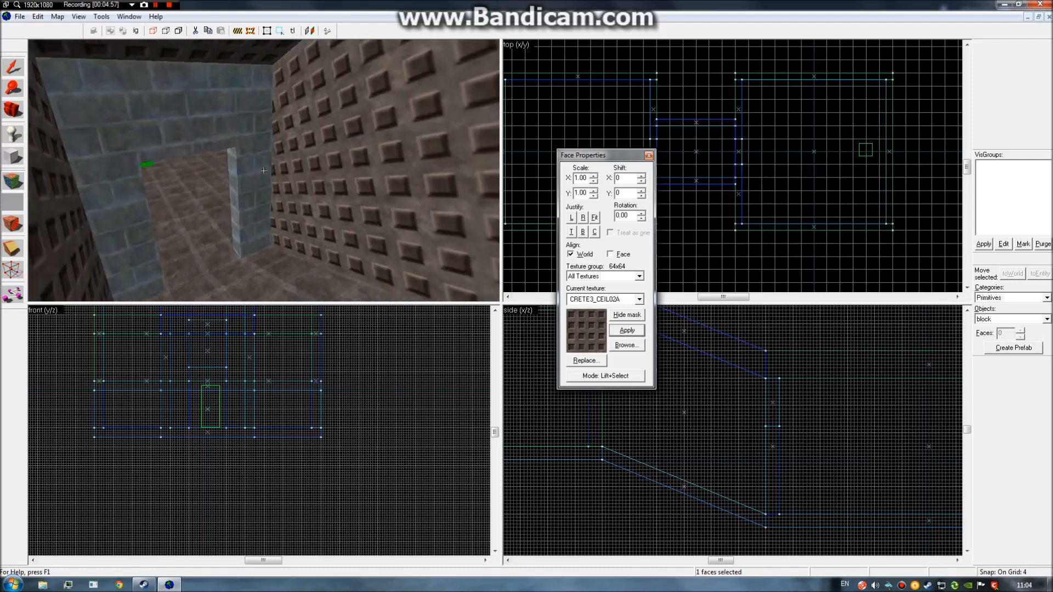
pyautogui.press('z')
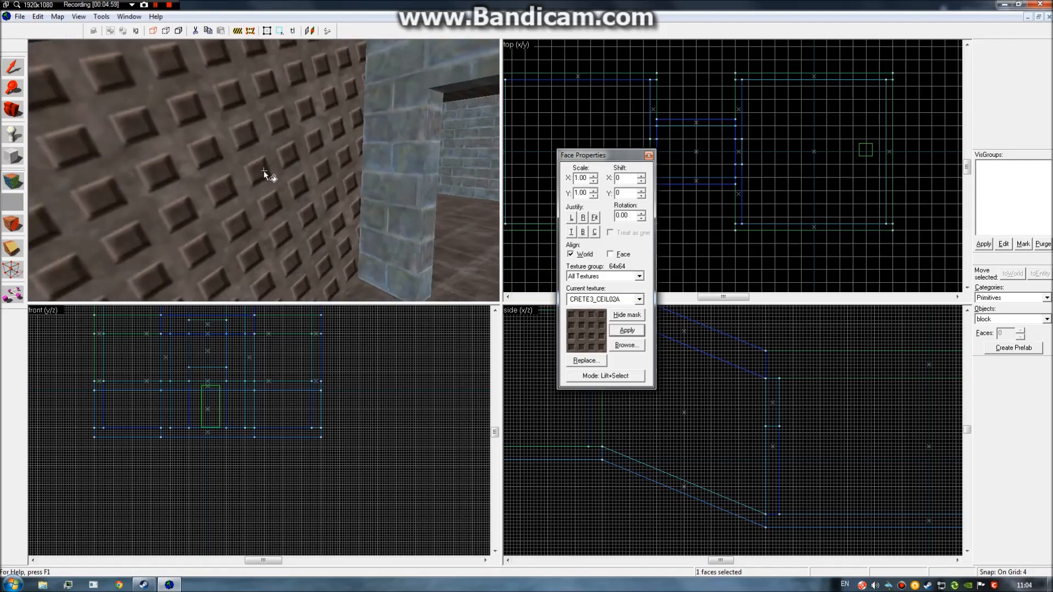
pyautogui.click(183, 176)
pyautogui.press('z')
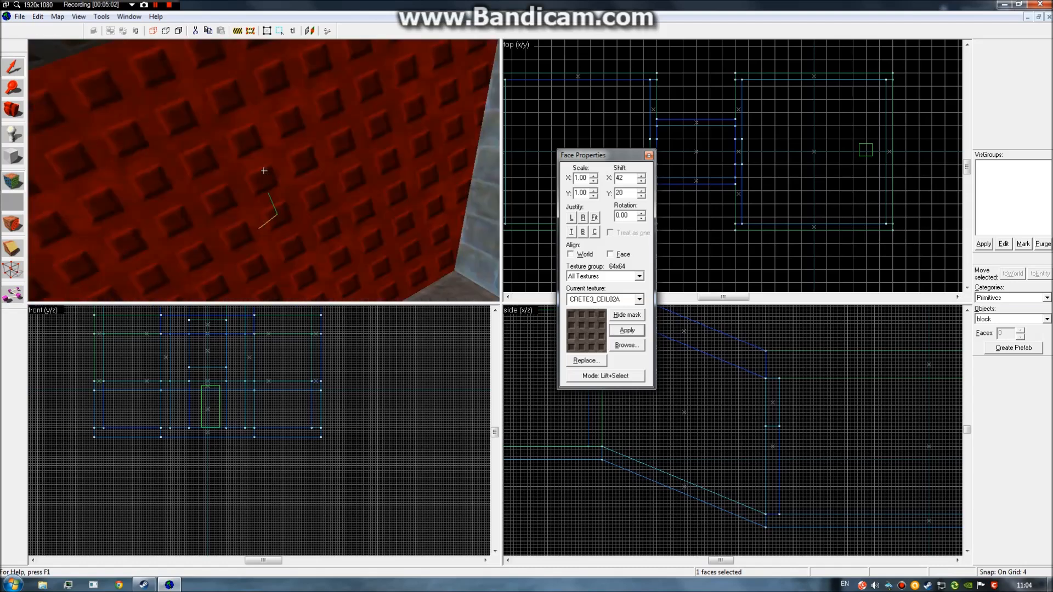
pyautogui.keyDown('ctrl'); pyautogui.click(264, 171); pyautogui.keyUp('ctrl')
pyautogui.press('z')
pyautogui.press('z')
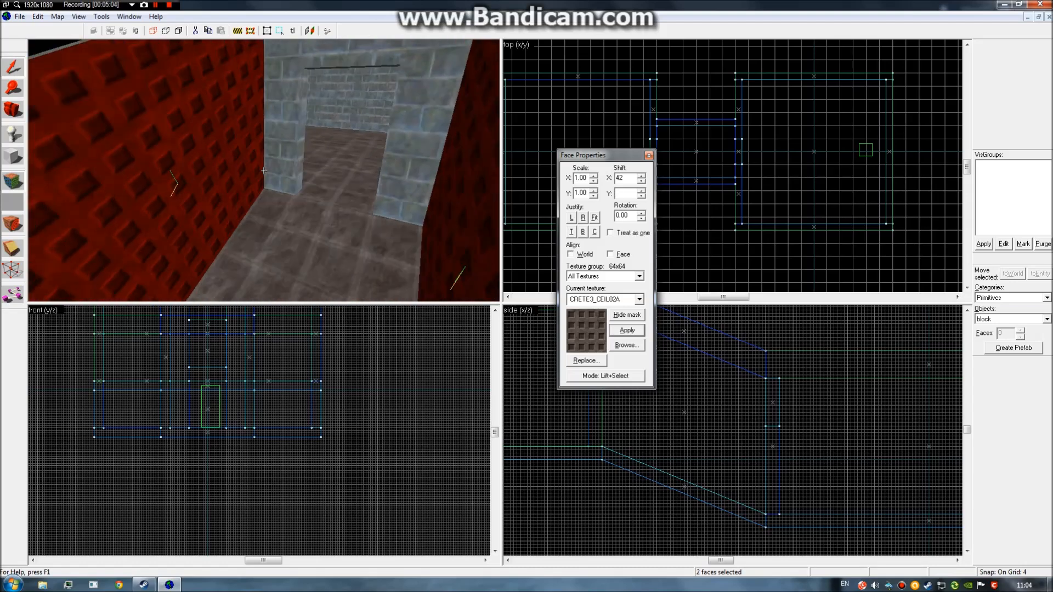
pyautogui.press('z')
# Set both studded faces back to OUT_WALL4B and close the face settings.
pyautogui.click(637, 299)
pyautogui.click(591, 378)
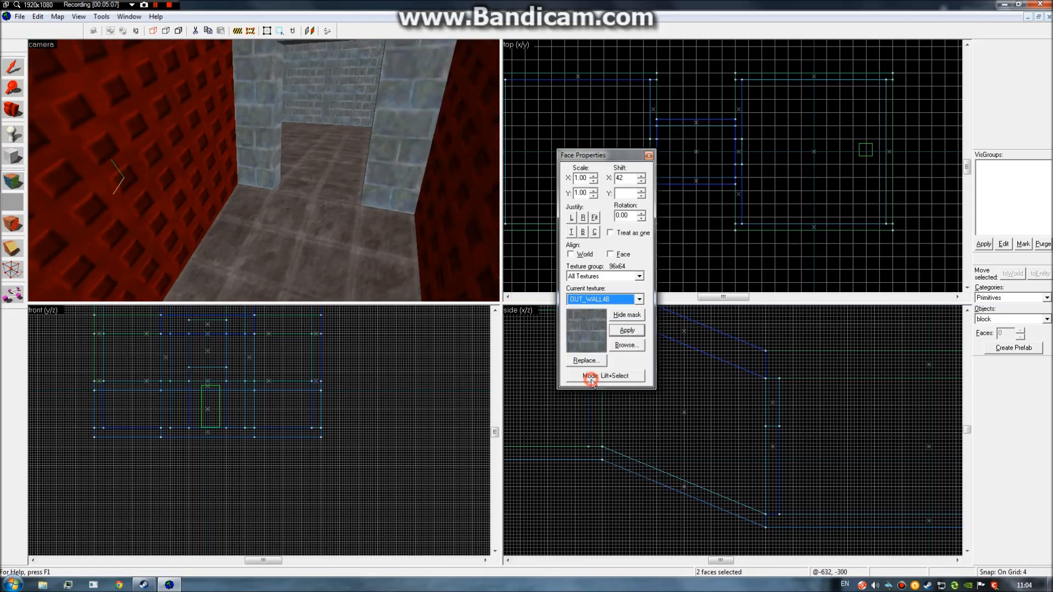
pyautogui.click(628, 331)
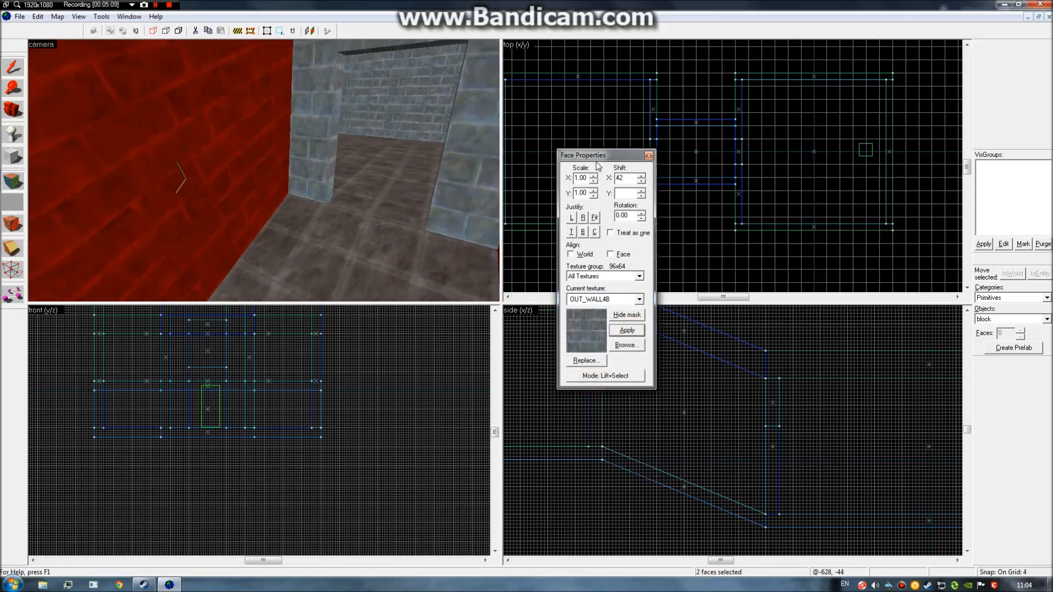
pyautogui.click(649, 156)
pyautogui.press('z')
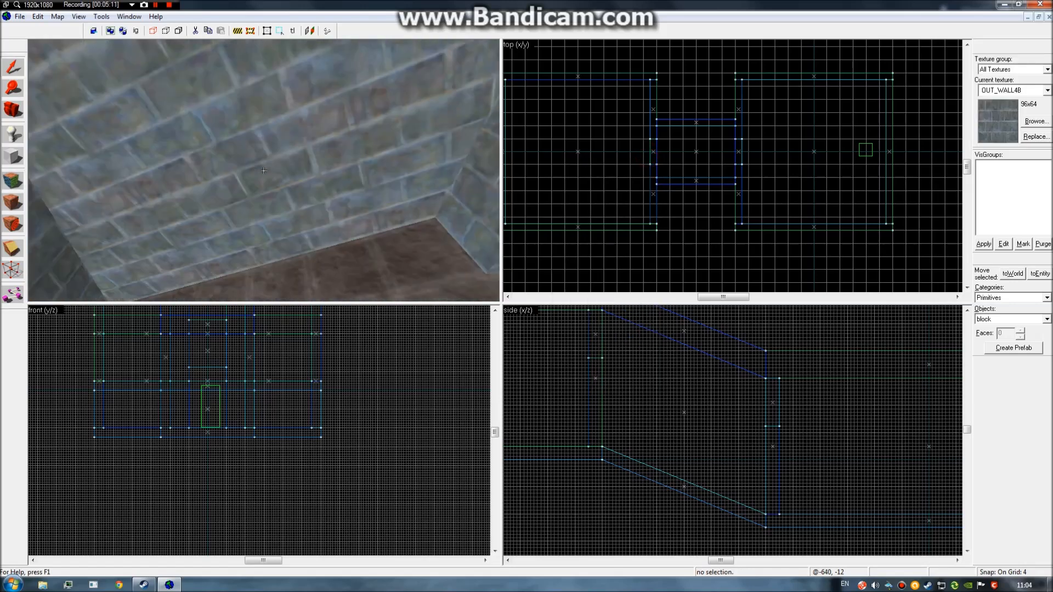
# Fly back through the doorway to the pillar and switch to face-by-face texturing.
pyautogui.press('w')
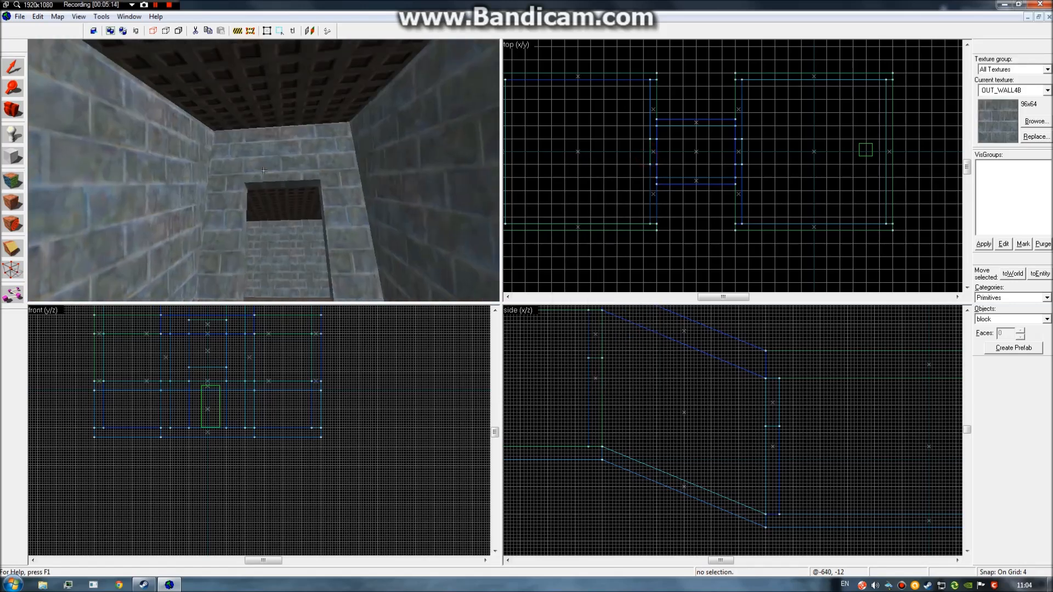
pyautogui.press('w')
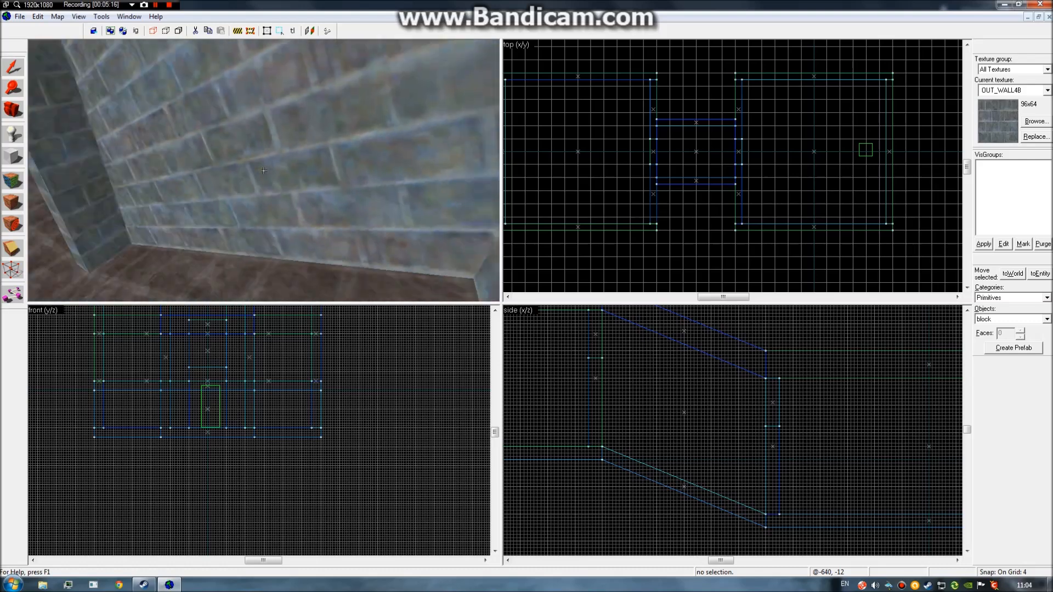
pyautogui.press('w')
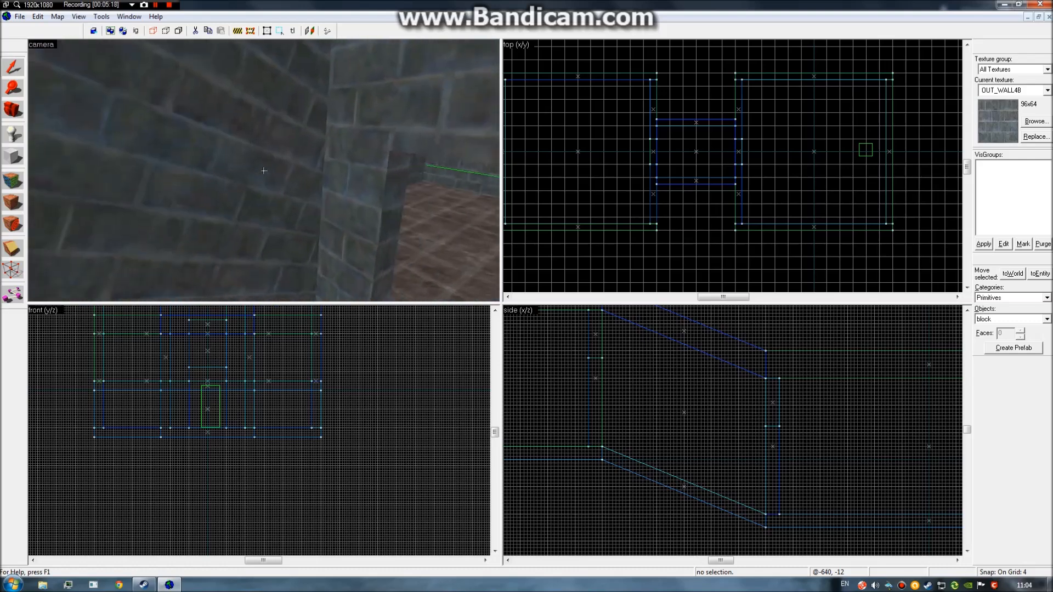
pyautogui.press('z')
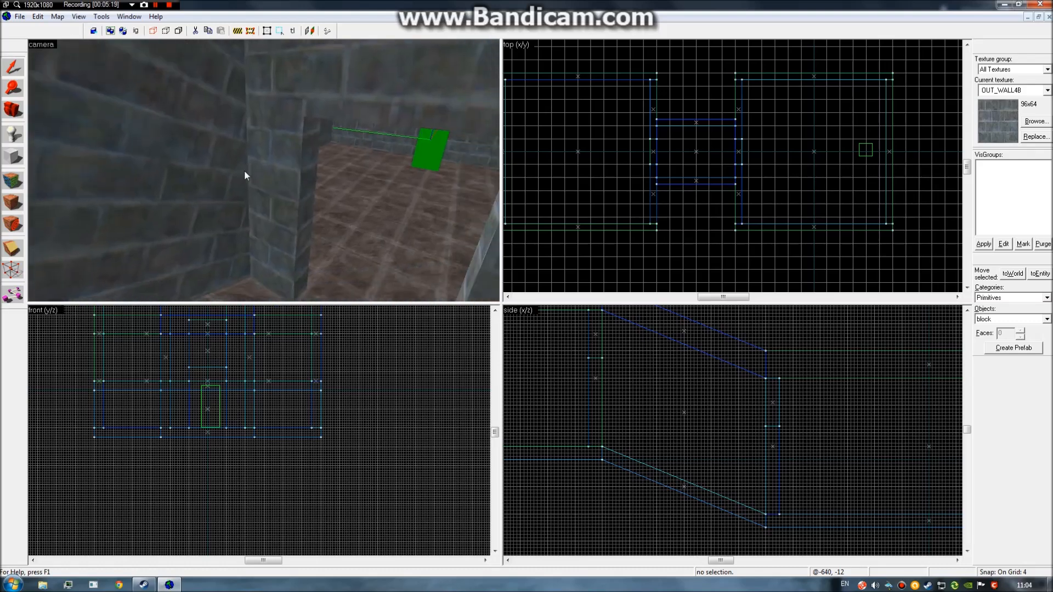
pyautogui.click(13, 181)
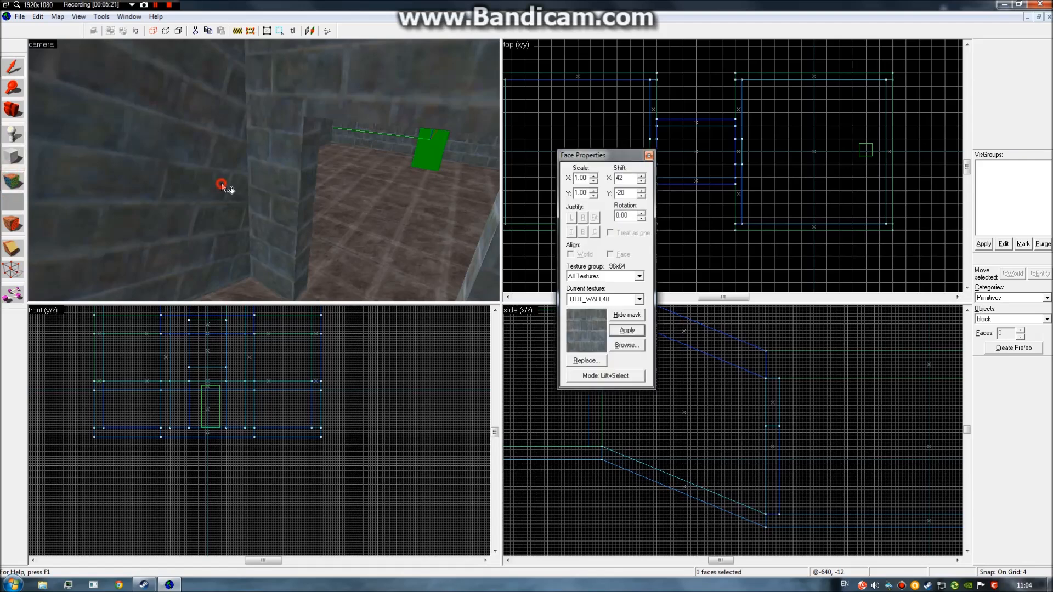
# Wrap the neighbouring brick wall's texture onto the pillar faces.
pyautogui.click(222, 183)
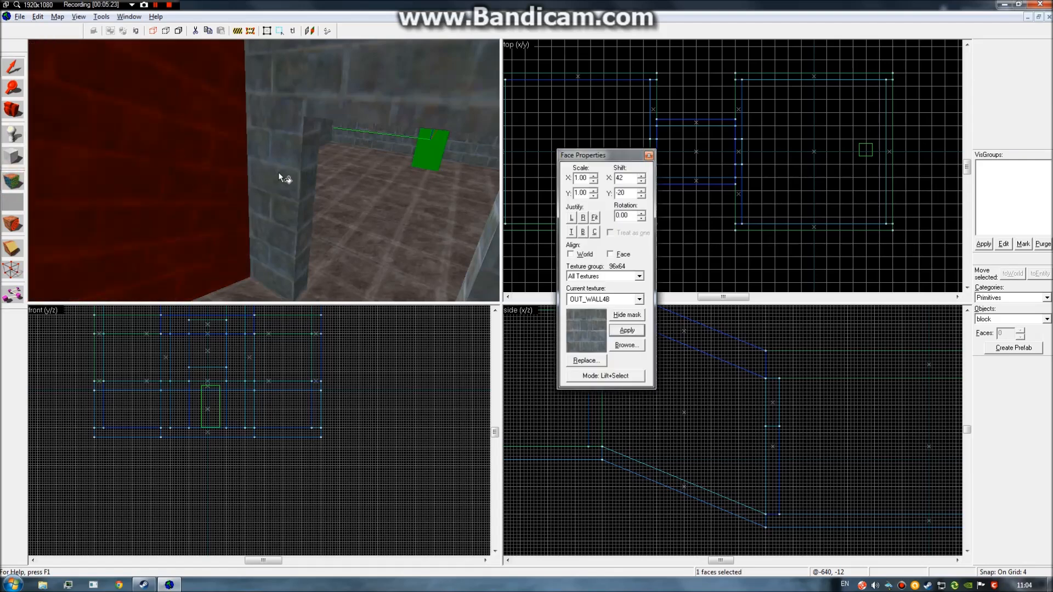
pyautogui.rightClick(262, 170)
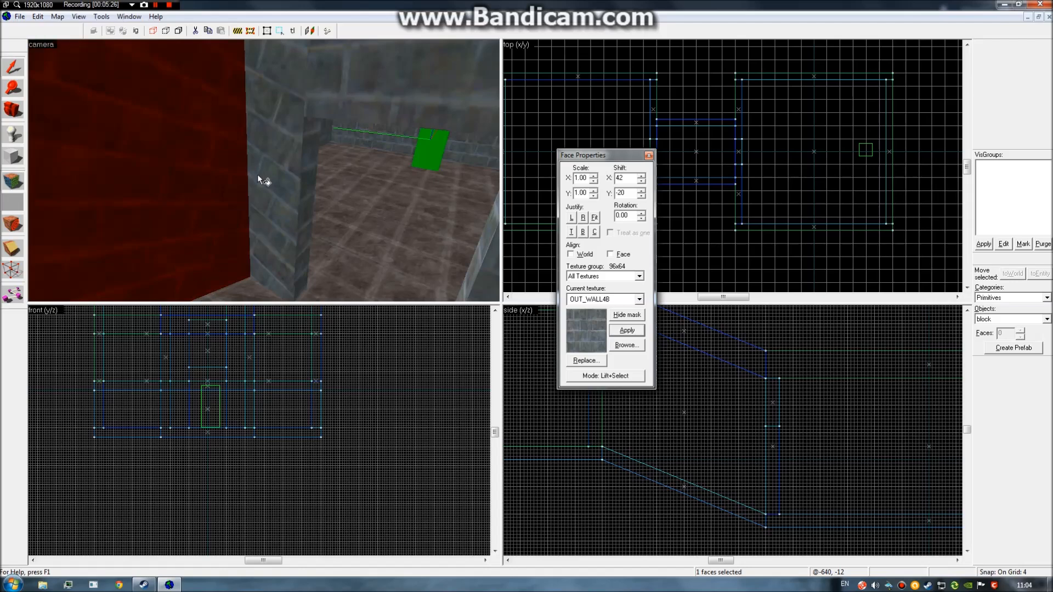
pyautogui.click(260, 183)
pyautogui.click(235, 184)
pyautogui.rightClick(264, 199)
pyautogui.click(266, 183)
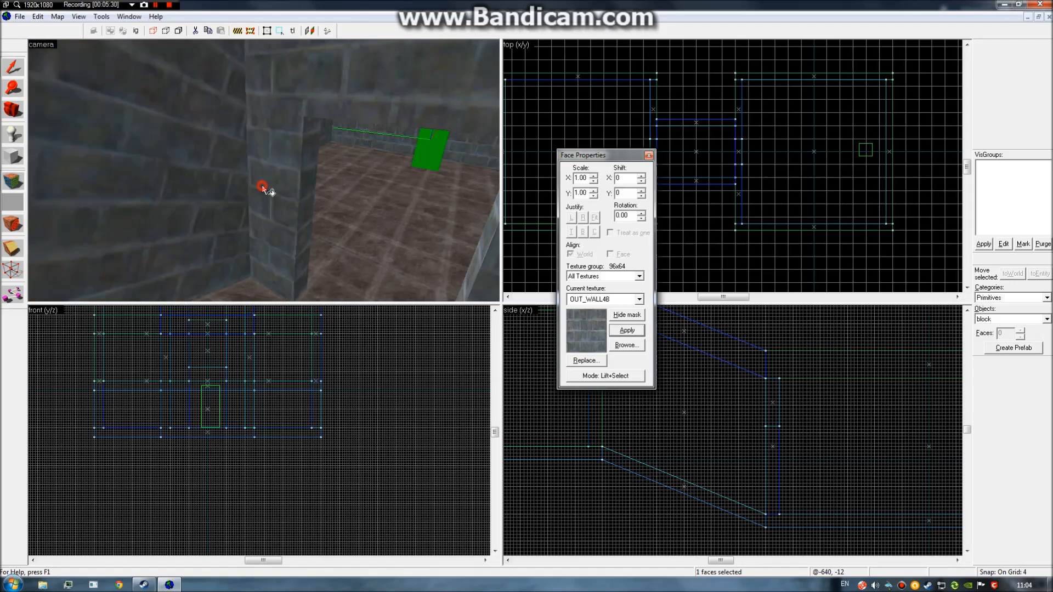
# Check the ceiling and floor faces, then undo a texture applied to the narrow pillar side.
pyautogui.press('z')
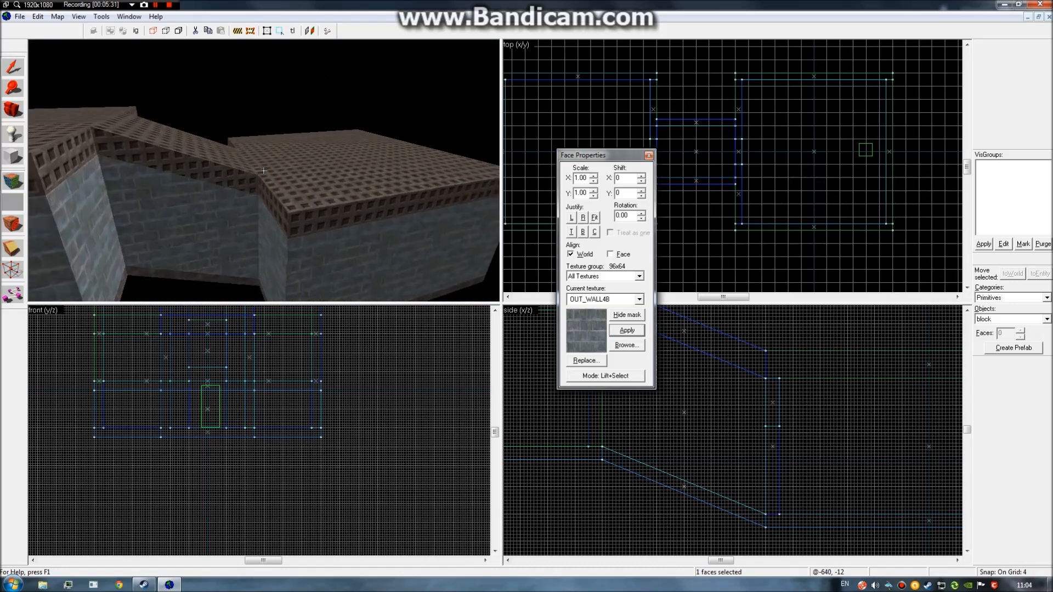
pyautogui.click(264, 171)
pyautogui.press('z')
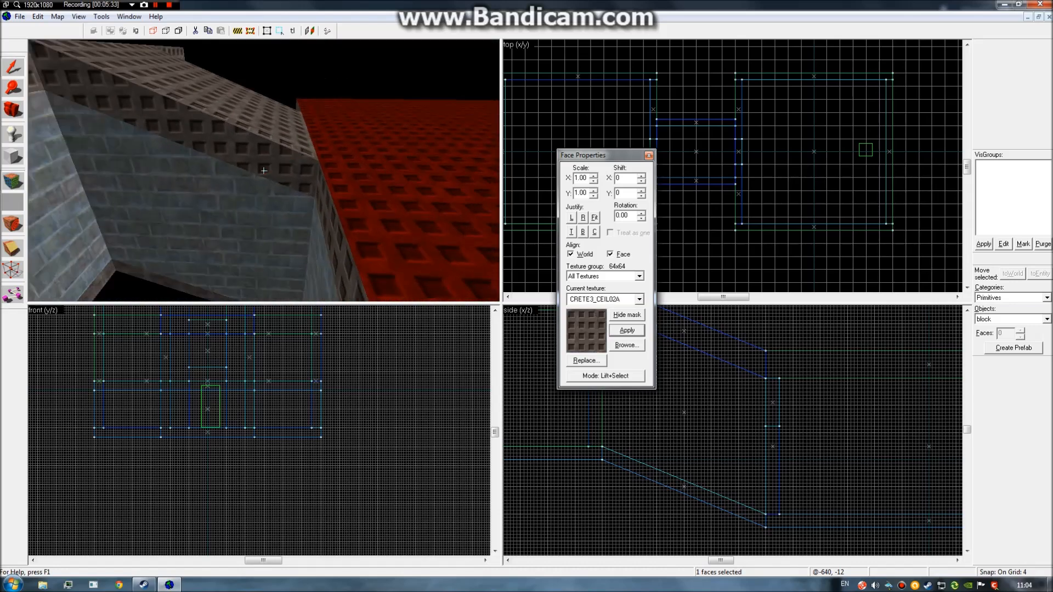
pyautogui.press('w')
pyautogui.click(264, 171)
pyautogui.press('z')
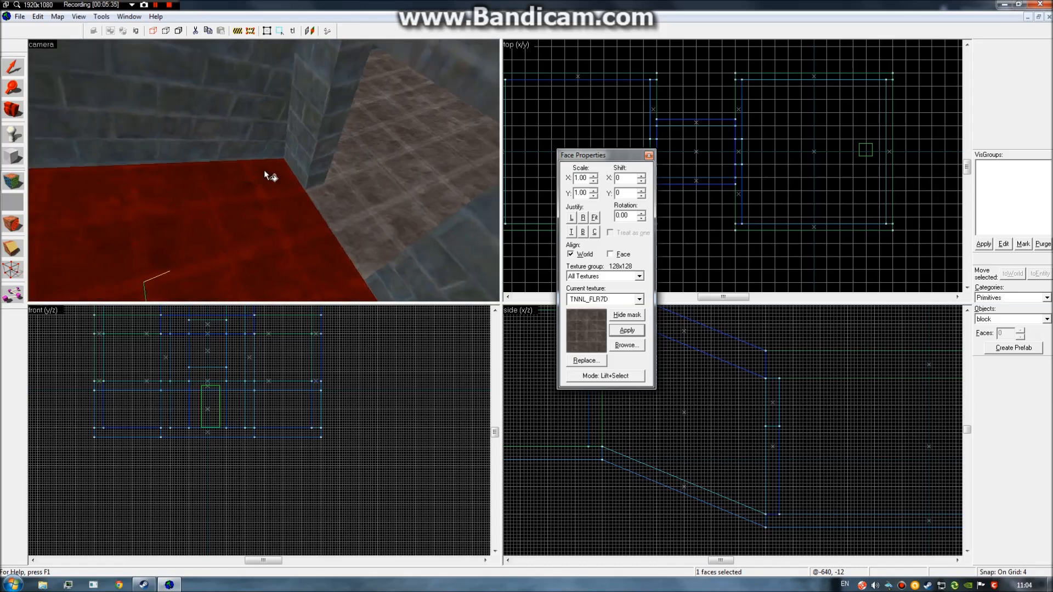
pyautogui.click(322, 177)
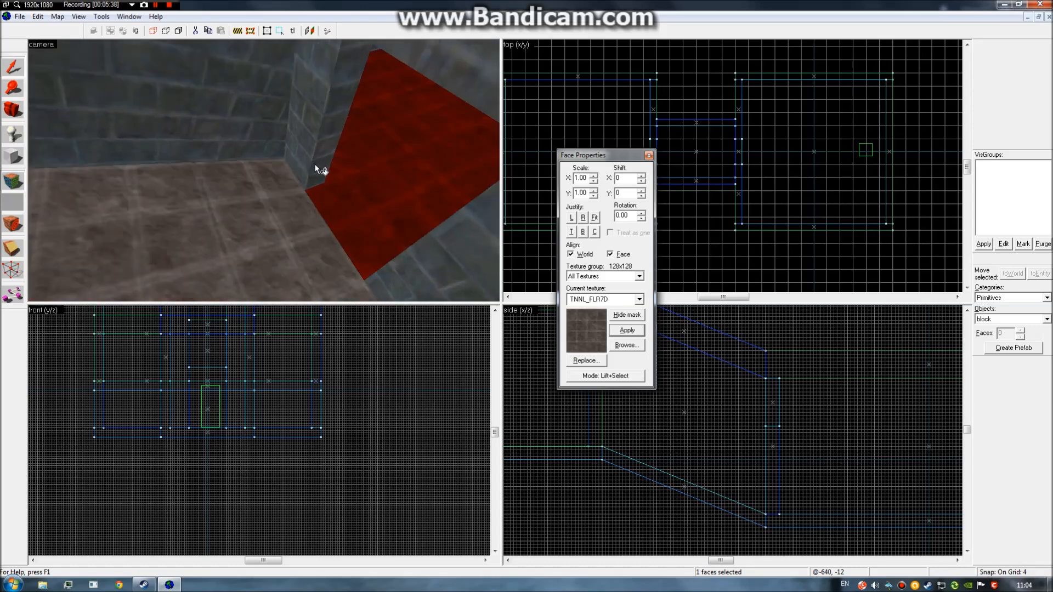
pyautogui.rightClick(318, 165)
pyautogui.hotkey('ctrl', 'z')
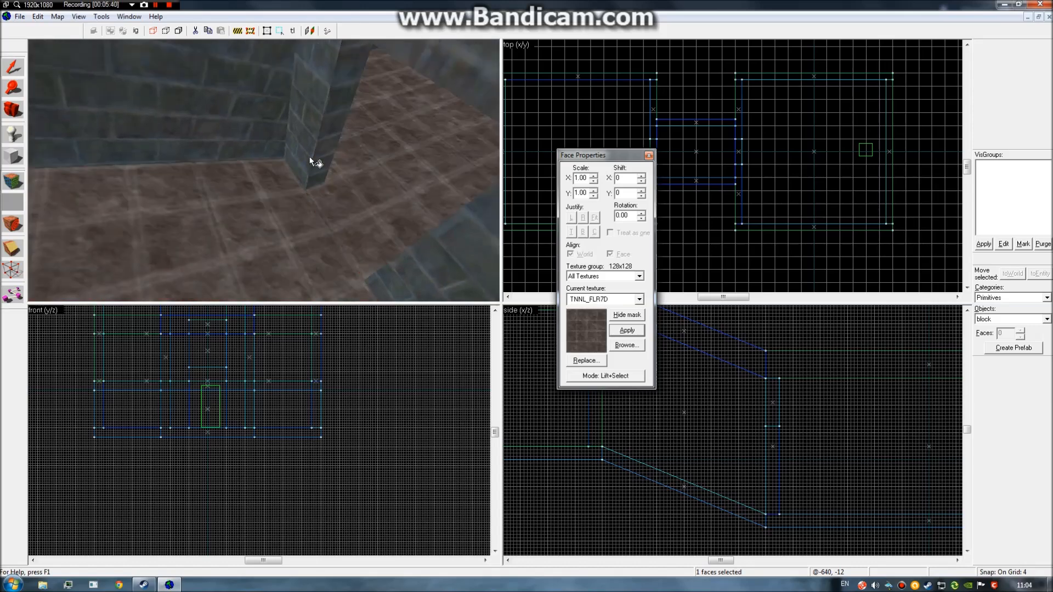
# Adjust the pillar face's Shift X/Y offsets and close the face settings.
pyautogui.press('z')
pyautogui.click(264, 171)
pyautogui.press('z')
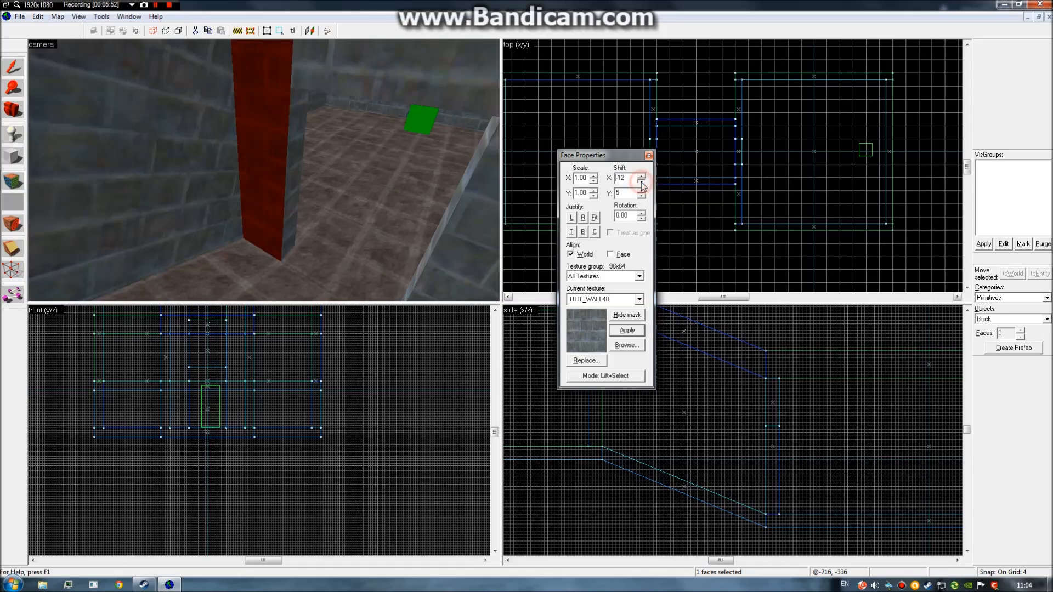
pyautogui.click(648, 158)
pyautogui.press('z')
pyautogui.press('s')
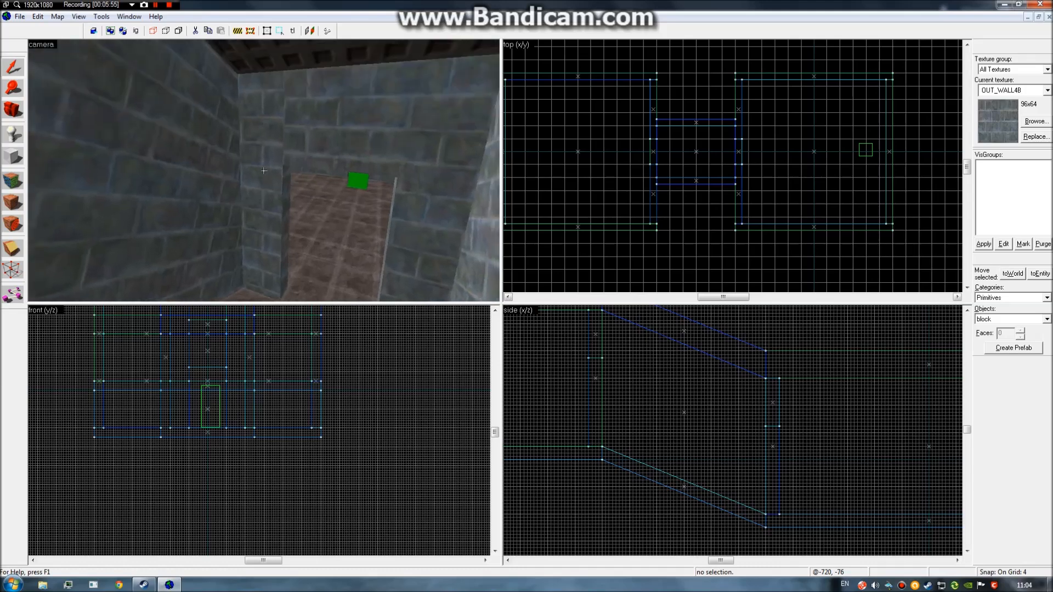
# Reopen face texturing with Shift+A and wrap the left pillar's brick alignment onto the wall.
pyautogui.press('z')
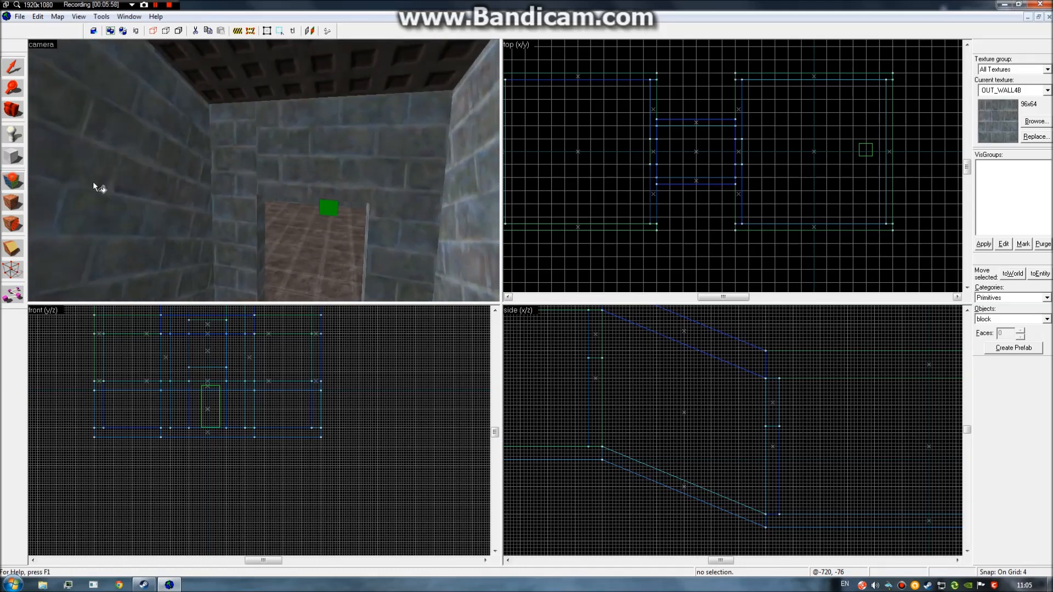
pyautogui.hotkey('shift', 'a')
pyautogui.click(229, 186)
pyautogui.rightClick(297, 167)
# Wrap the brick alignment above the doorway onto the right pillar and close the dialog.
pyautogui.click(313, 166)
pyautogui.click(233, 167)
pyautogui.click(308, 166)
pyautogui.click(376, 171)
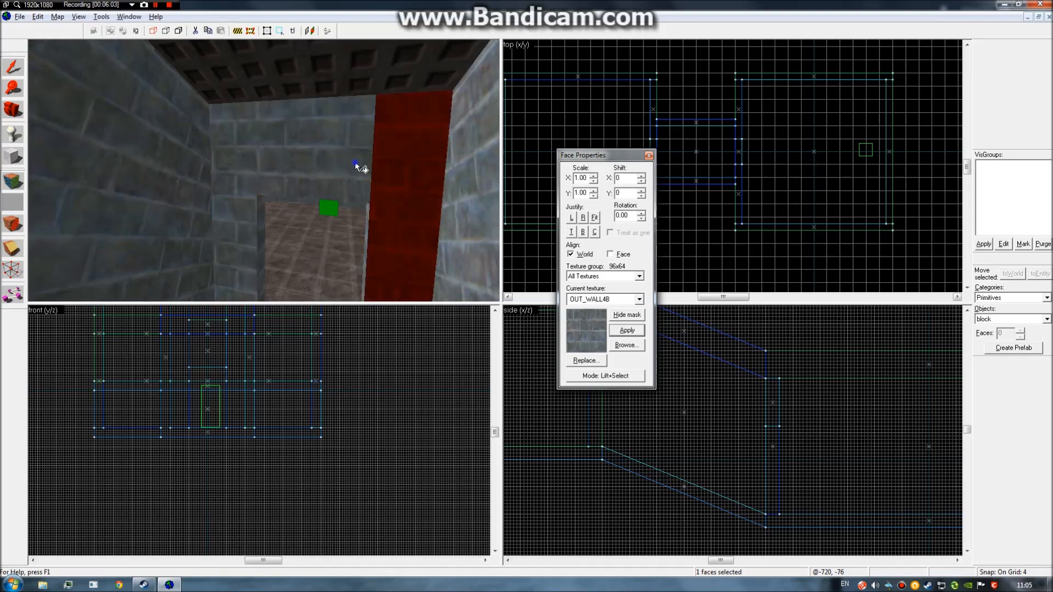
pyautogui.click(329, 162)
pyautogui.rightClick(394, 172)
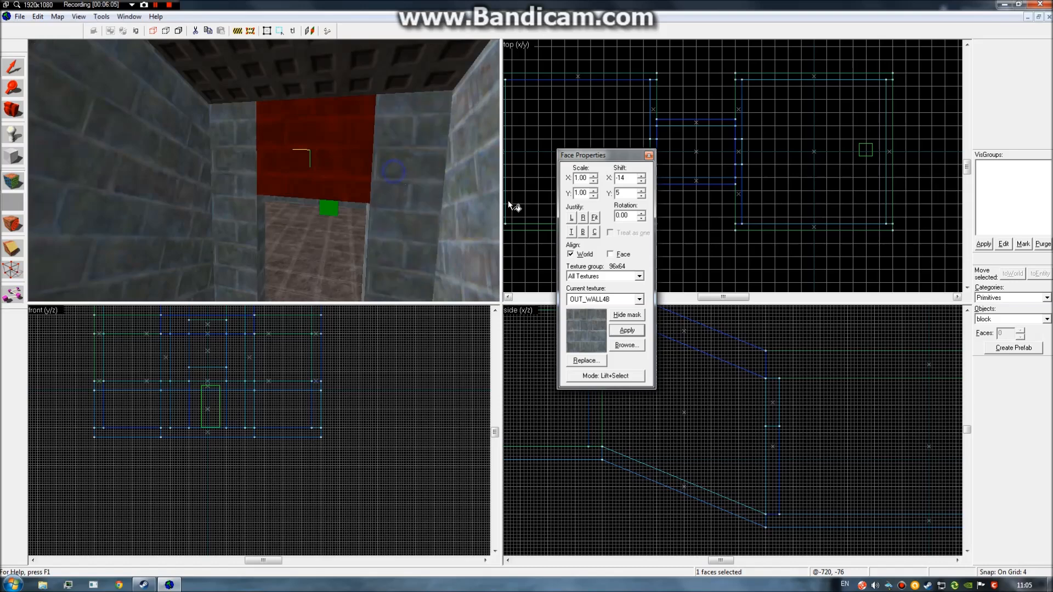
pyautogui.click(649, 156)
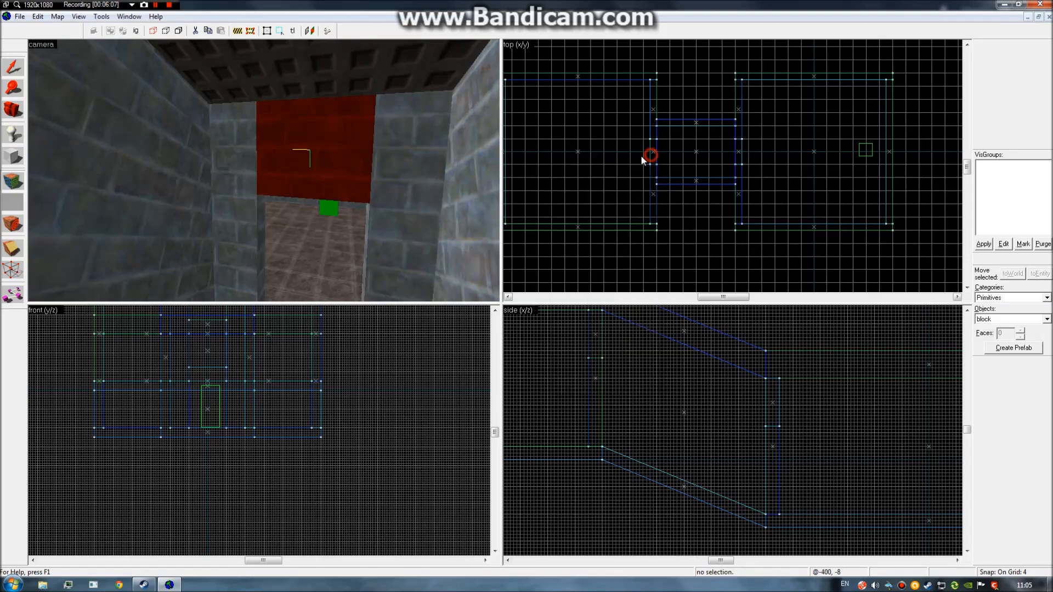
# Fly through the doorway and back to check the continuous brick walls.
pyautogui.press('z')
pyautogui.press('w')
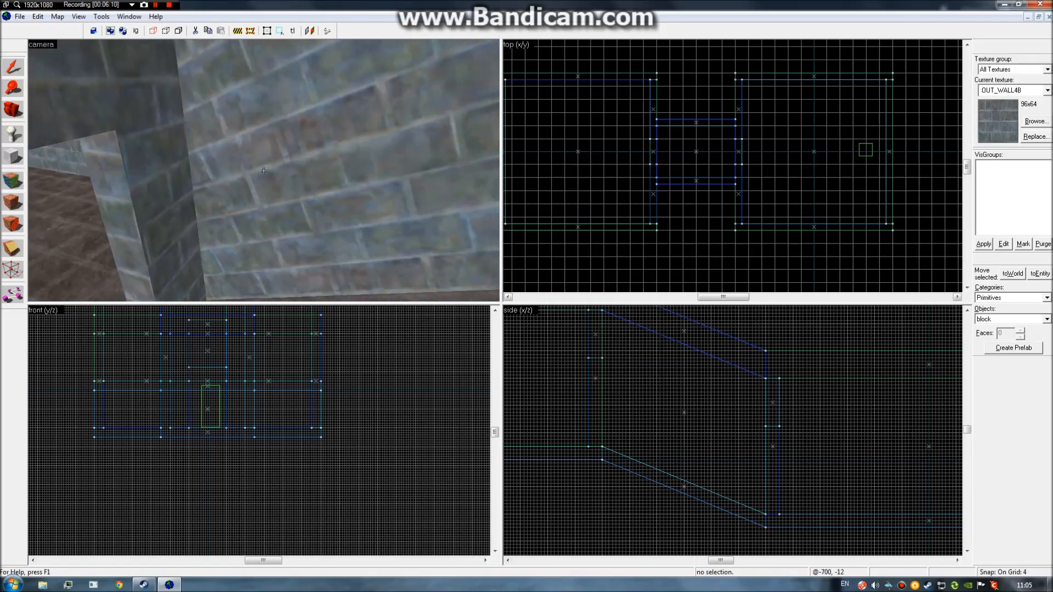
pyautogui.press('w')
pyautogui.press('s')
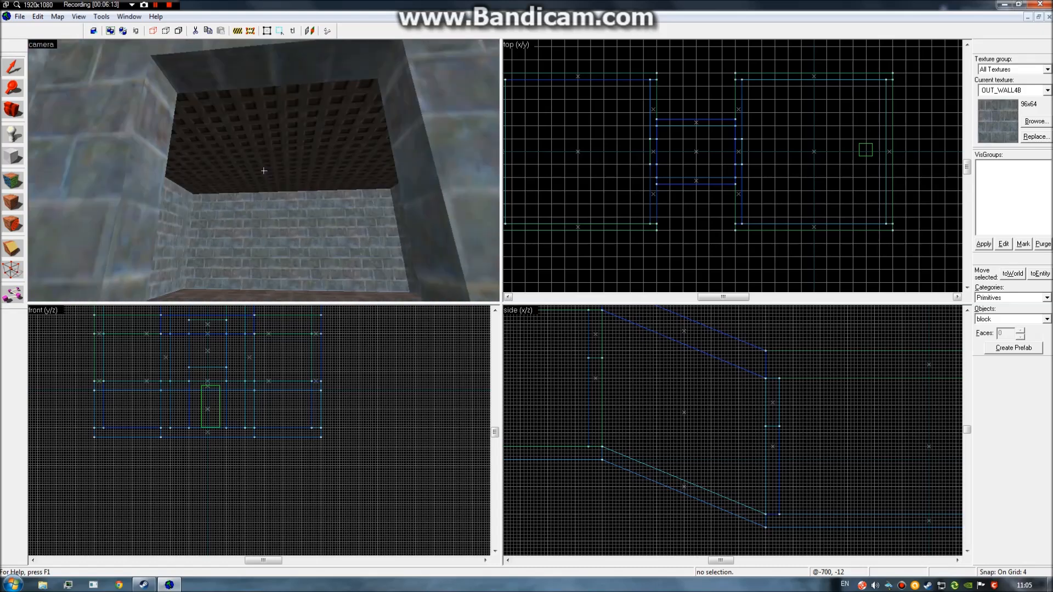
pyautogui.click(264, 170)
pyautogui.press('z')
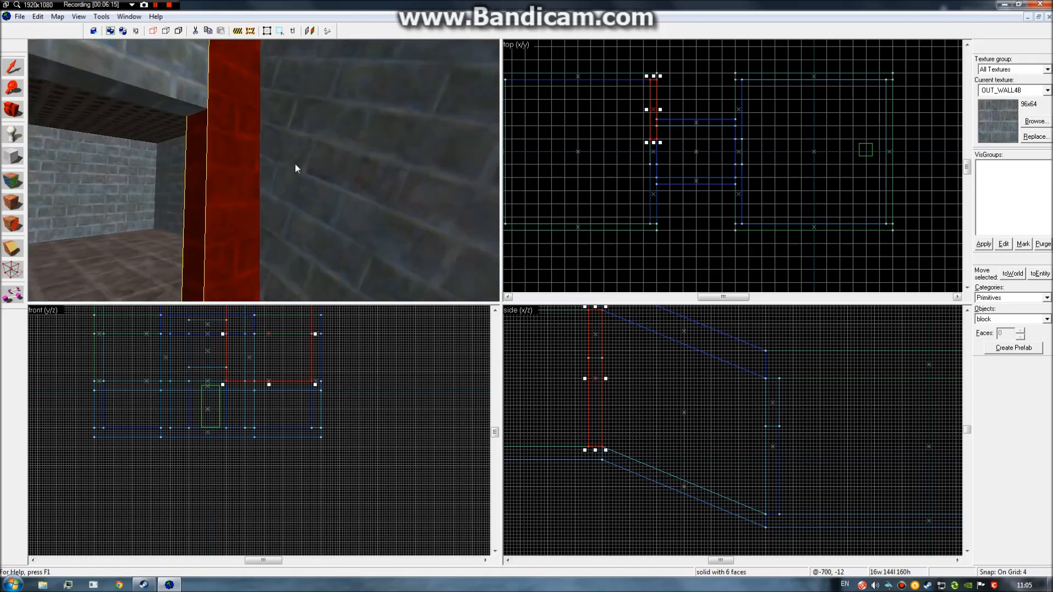
pyautogui.click(172, 79)
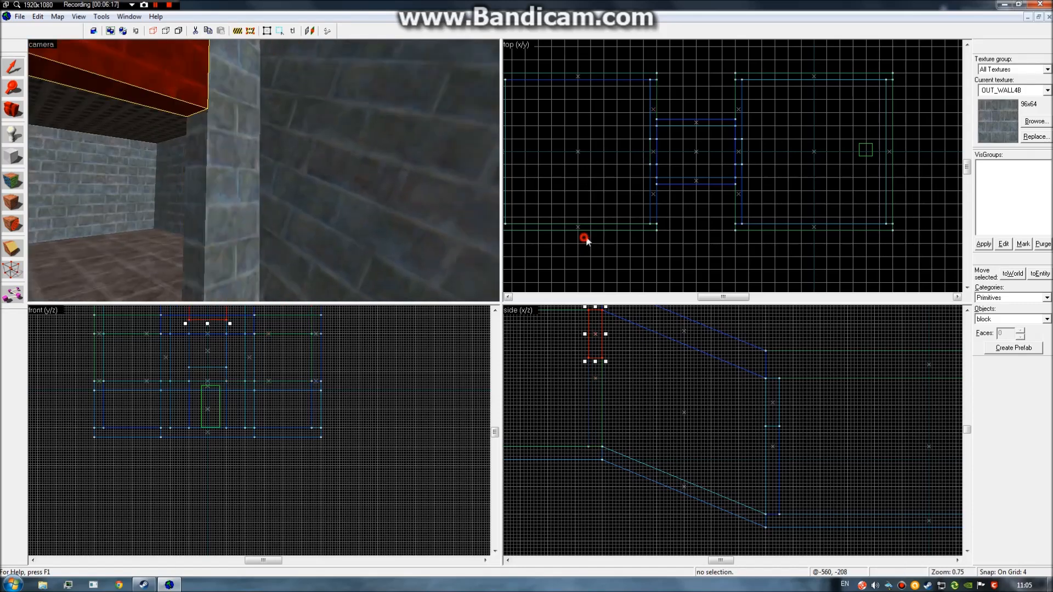
pyautogui.press('z')
pyautogui.press('w')
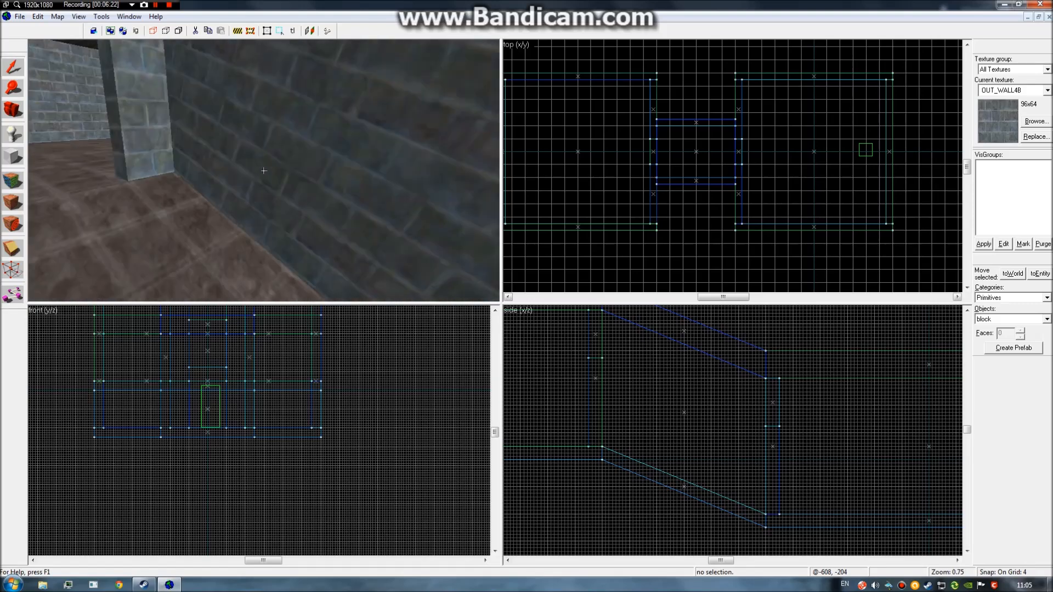
pyautogui.click(264, 170)
pyautogui.press('z')
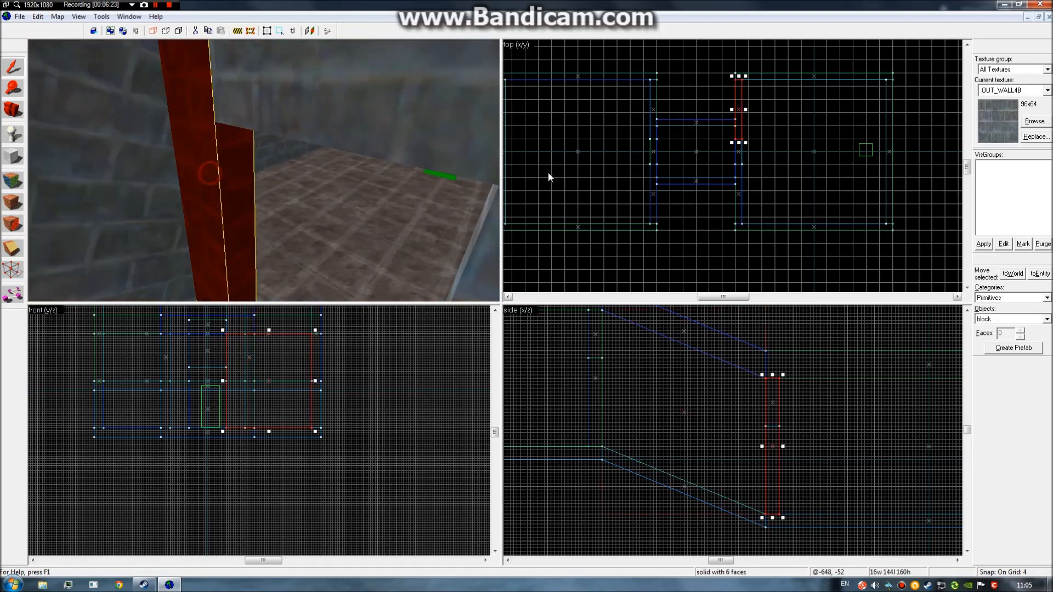
pyautogui.click(612, 254)
pyautogui.press('z')
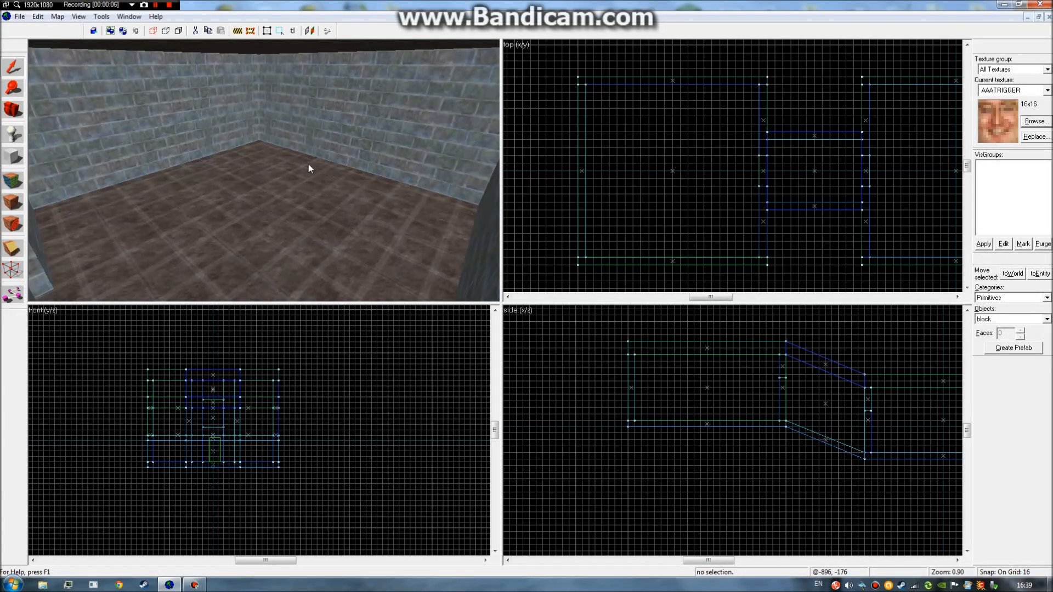
# Look around the room, then show the Objects list: block, wedge, cylinder, spike and arch.
pyautogui.press('z')
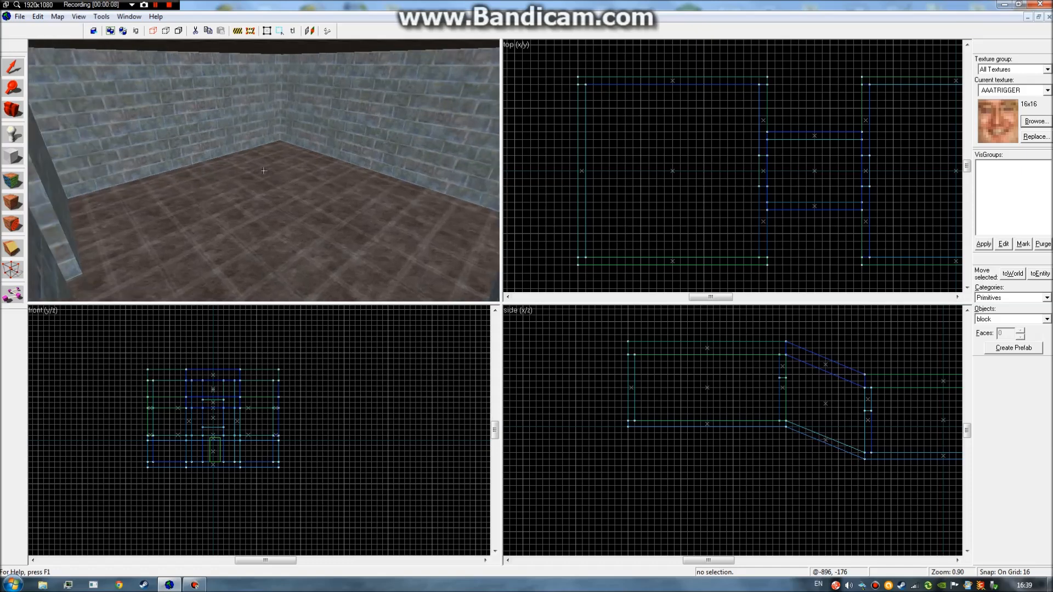
pyautogui.press('w')
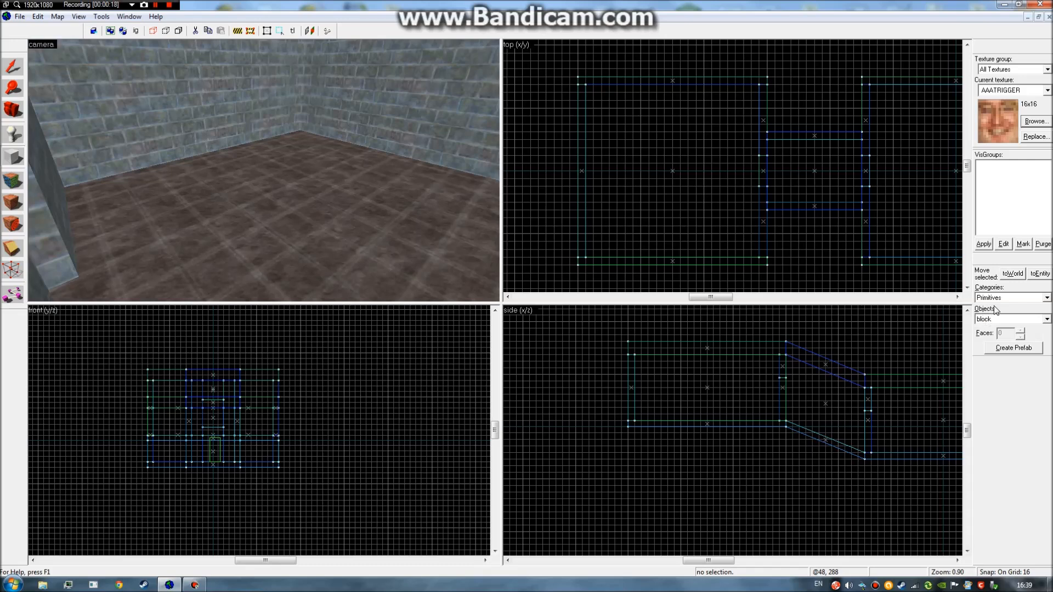
pyautogui.click(1046, 319)
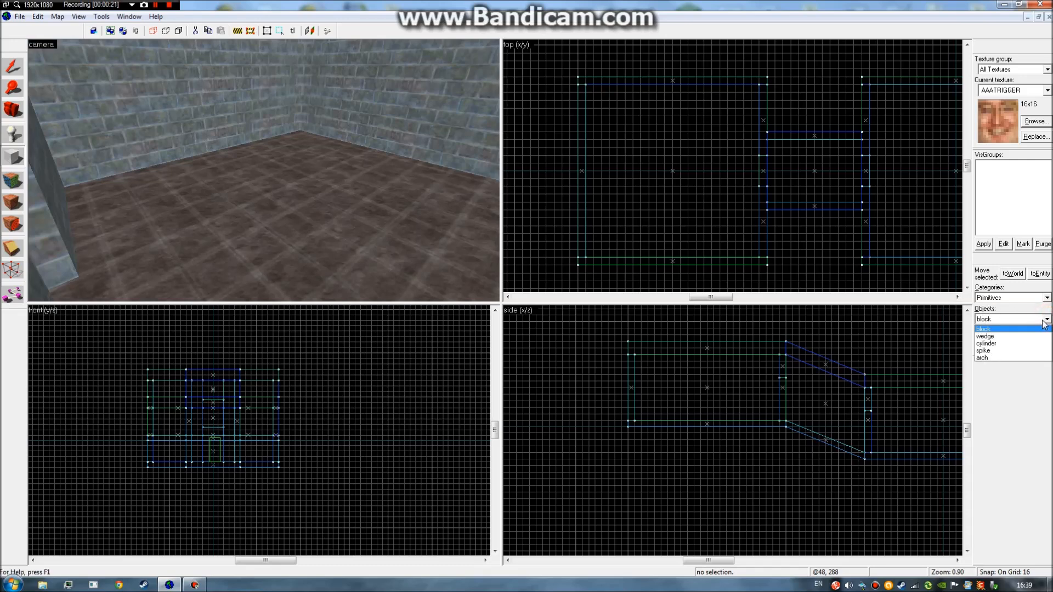
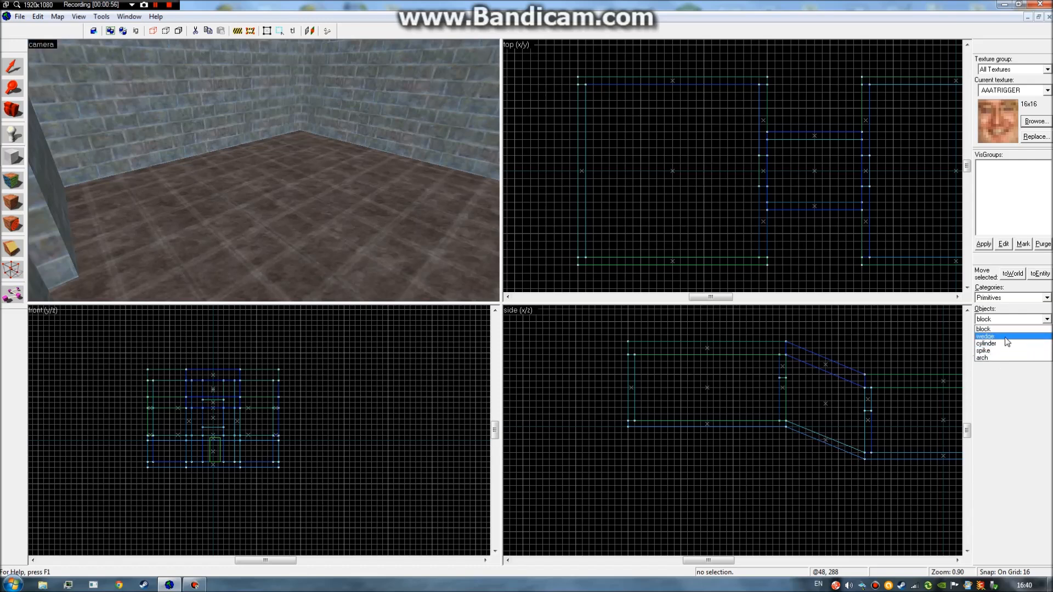
# Set the Objects shape to wedge and pan the top view left.
pyautogui.click(996, 337)
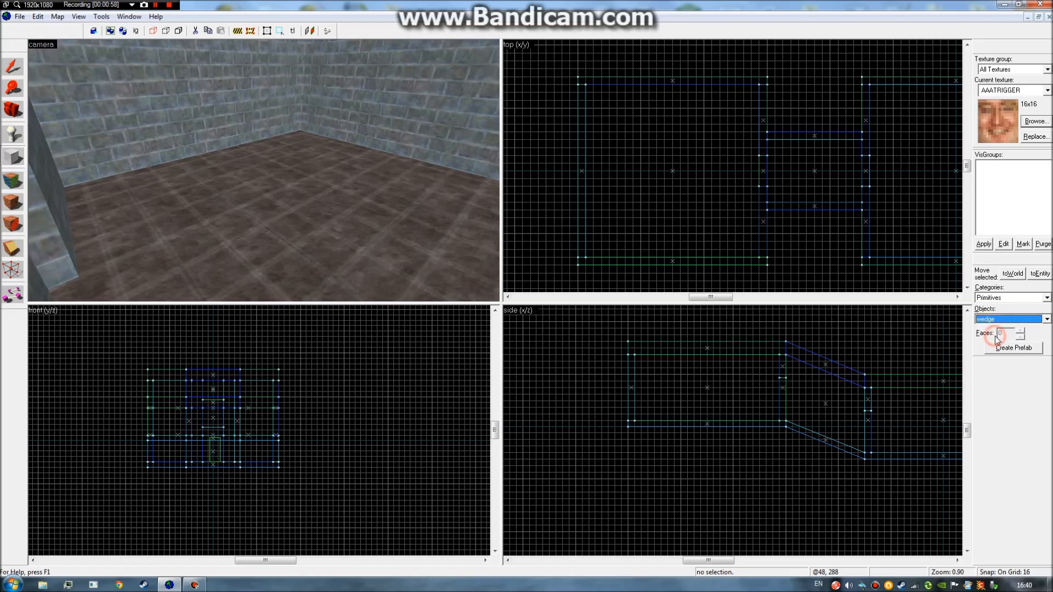
pyautogui.press('Left')
pyautogui.press('Left')
pyautogui.press('Left')
pyautogui.press('Left')
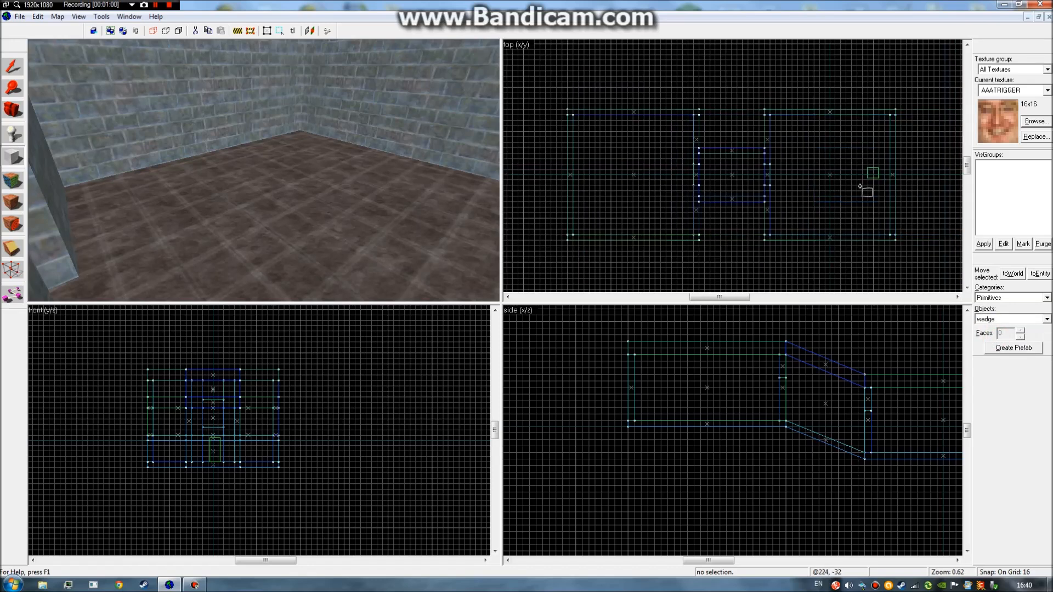
pyautogui.scroll(2, 731, 177)
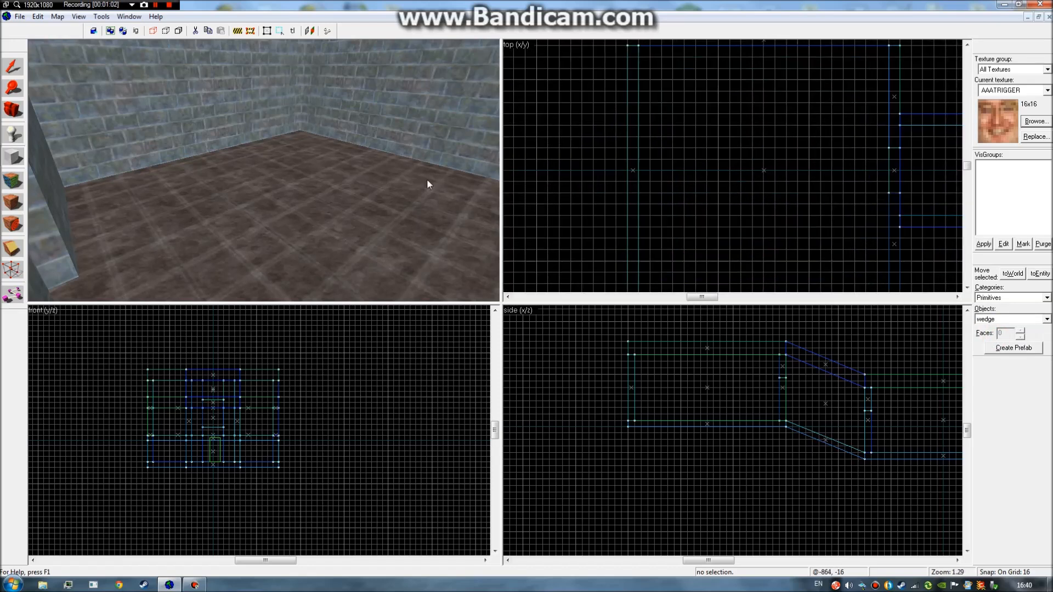
# Fly the camera around the empty room, looking up toward the right wall and down at the floor.
pyautogui.press('w')
pyautogui.press('d')
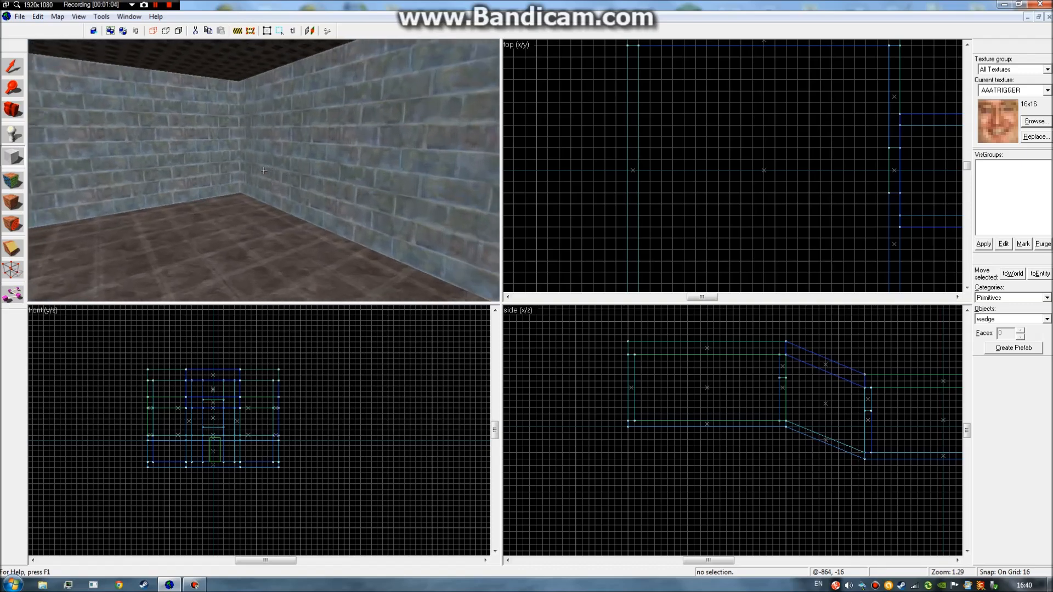
pyautogui.press('z')
pyautogui.press('z')
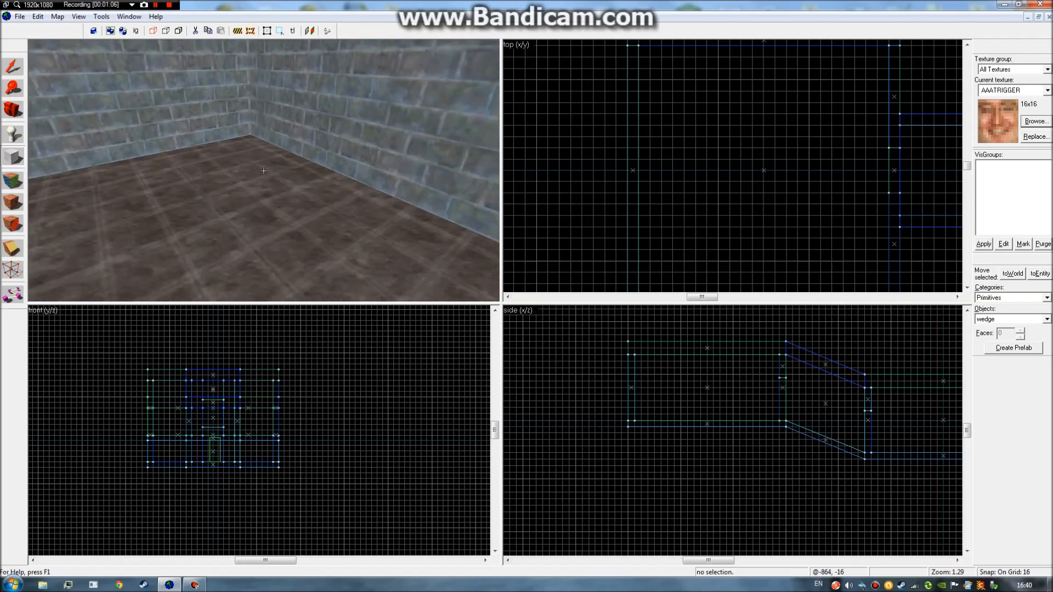
pyautogui.press('s')
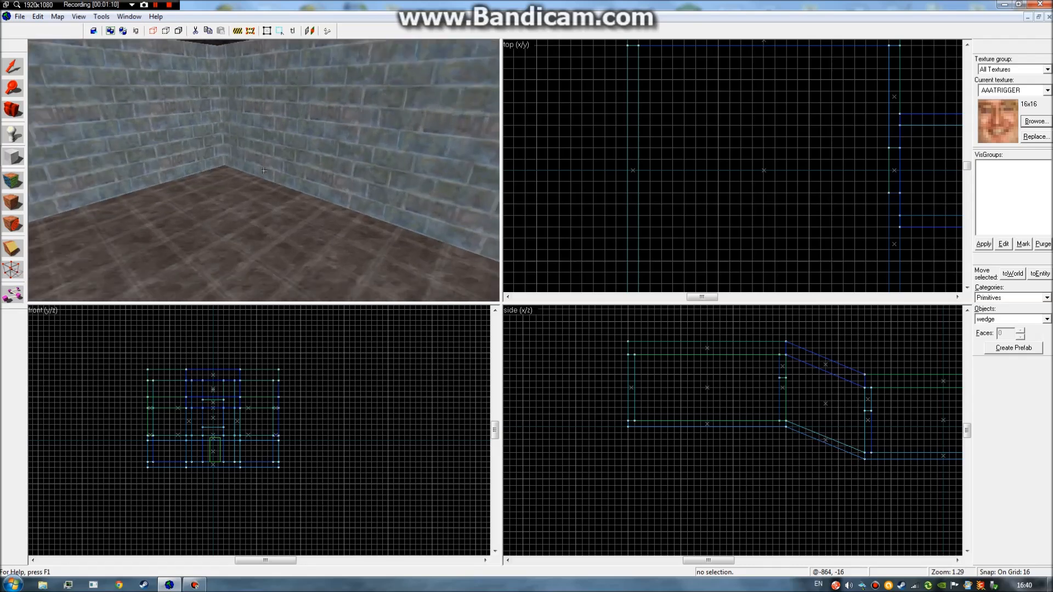
pyautogui.press('z')
# Raise the drawn box two grid steps and create a 64×64×64 AAATRIGGER wedge from it.
pyautogui.scroll(2, 864, 139)
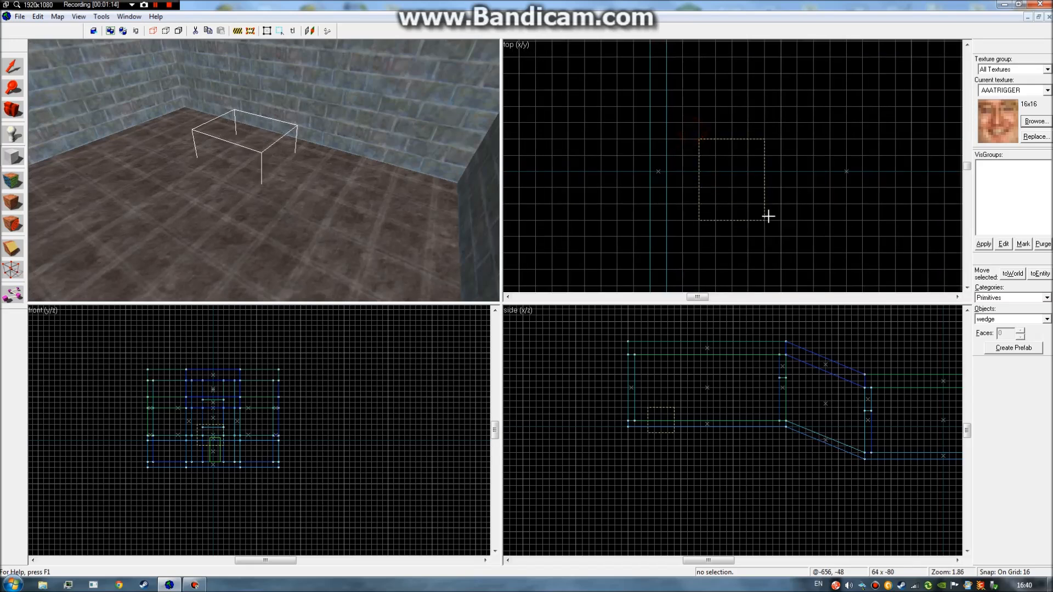
pyautogui.scroll(1, 660, 421)
pyautogui.moveTo(657, 414); pyautogui.dragTo(655, 399)
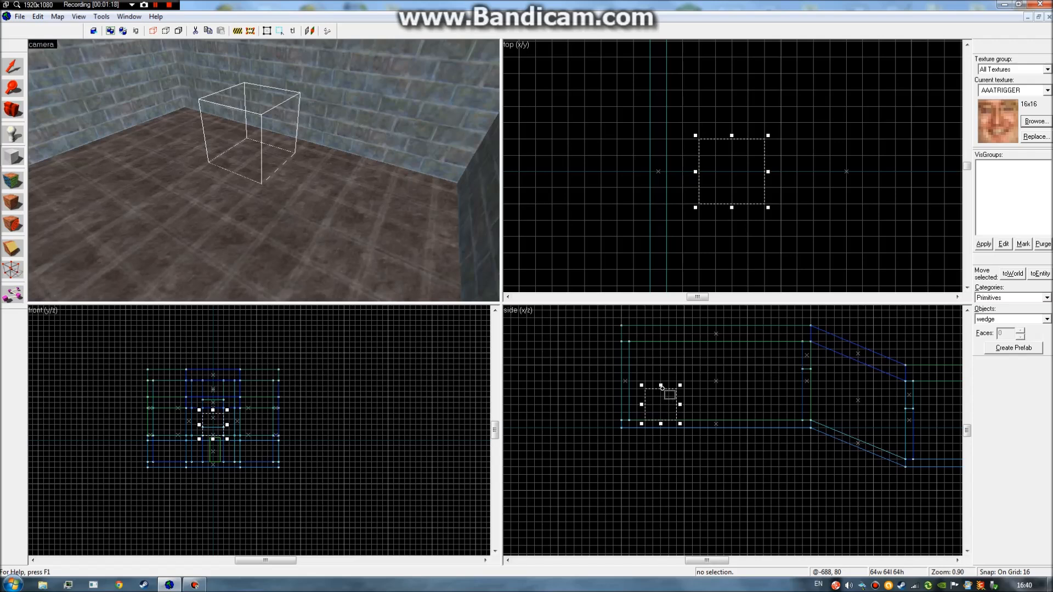
pyautogui.rightClick(734, 165)
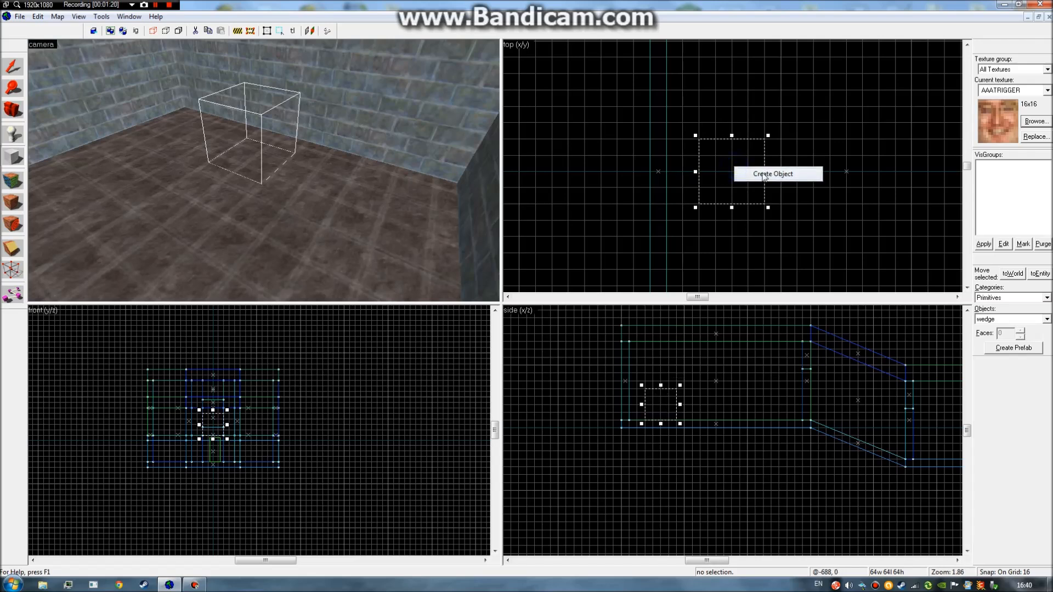
pyautogui.click(764, 174)
# Fly the camera in and circle around the new wedge.
pyautogui.press('z')
pyautogui.press('a')
pyautogui.press('w')
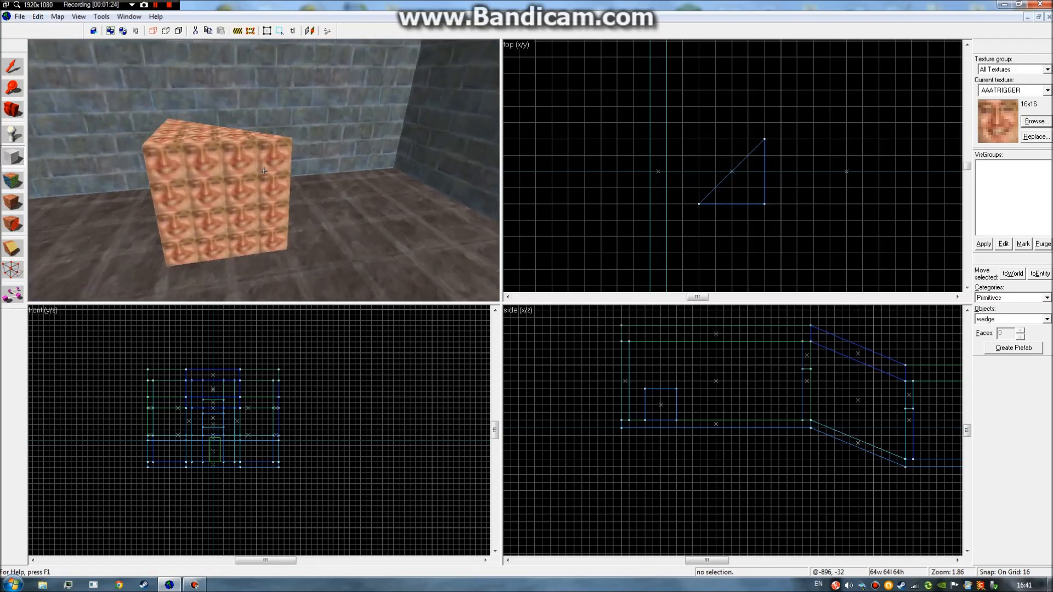
pyautogui.press('a')
pyautogui.press('w')
pyautogui.press('a')
pyautogui.press('s')
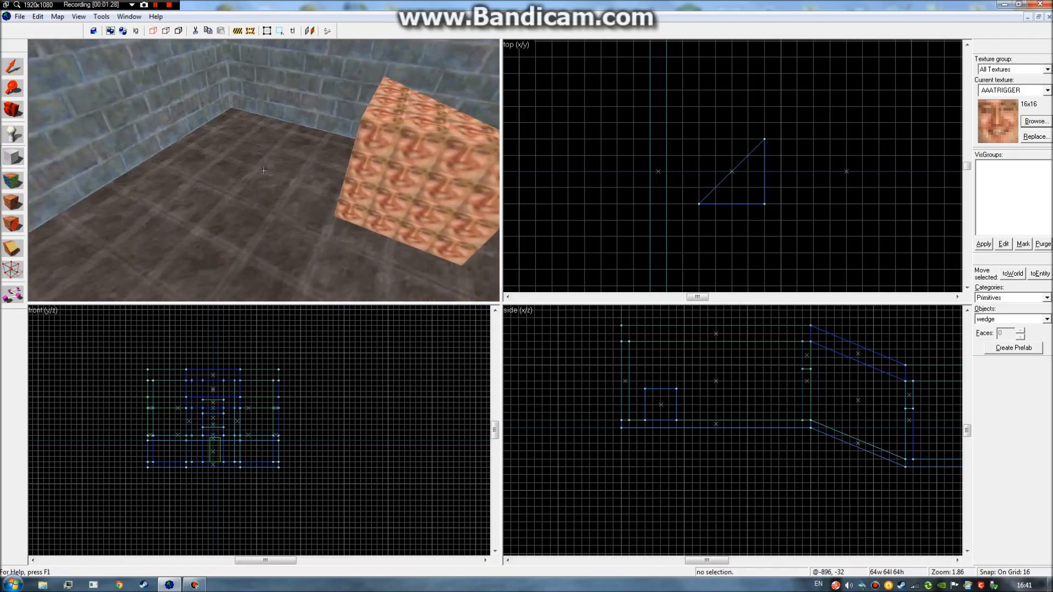
pyautogui.press('w')
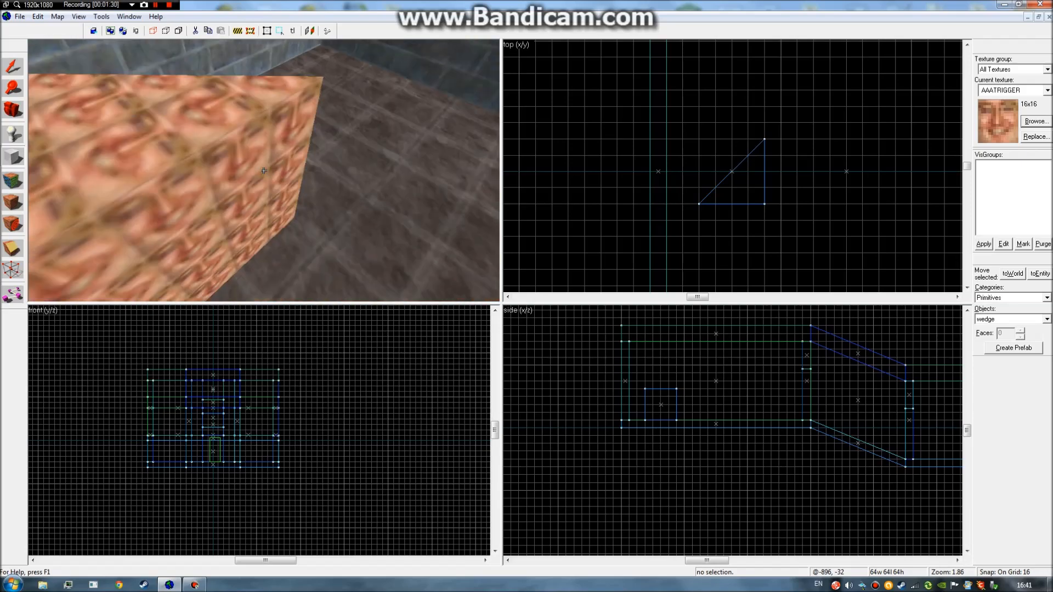
pyautogui.press('s')
pyautogui.press('a')
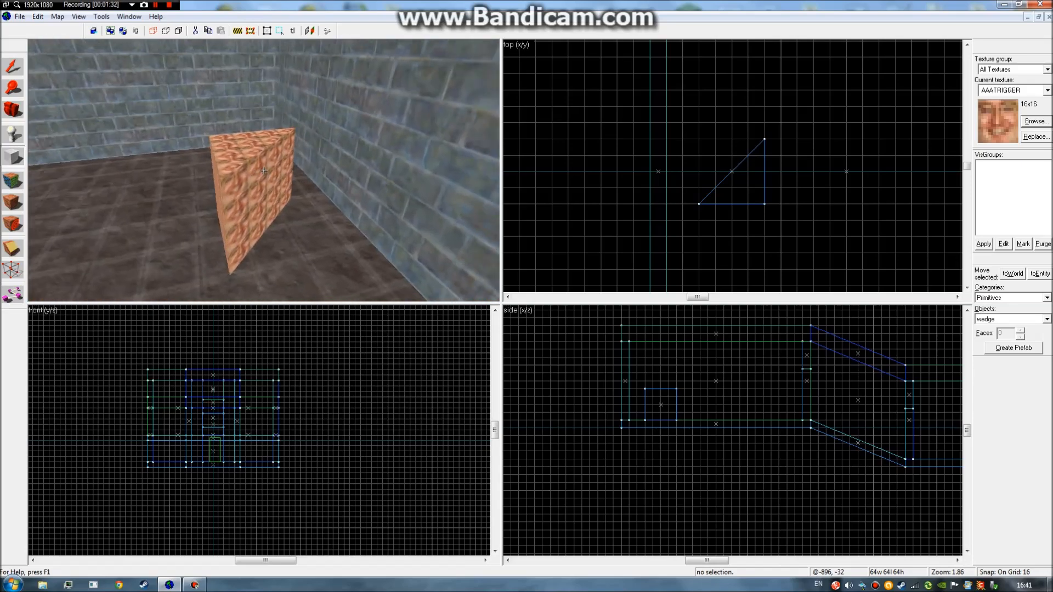
# Back away, view the wedge head-on from the front, and select it.
pyautogui.press('w')
pyautogui.press('a')
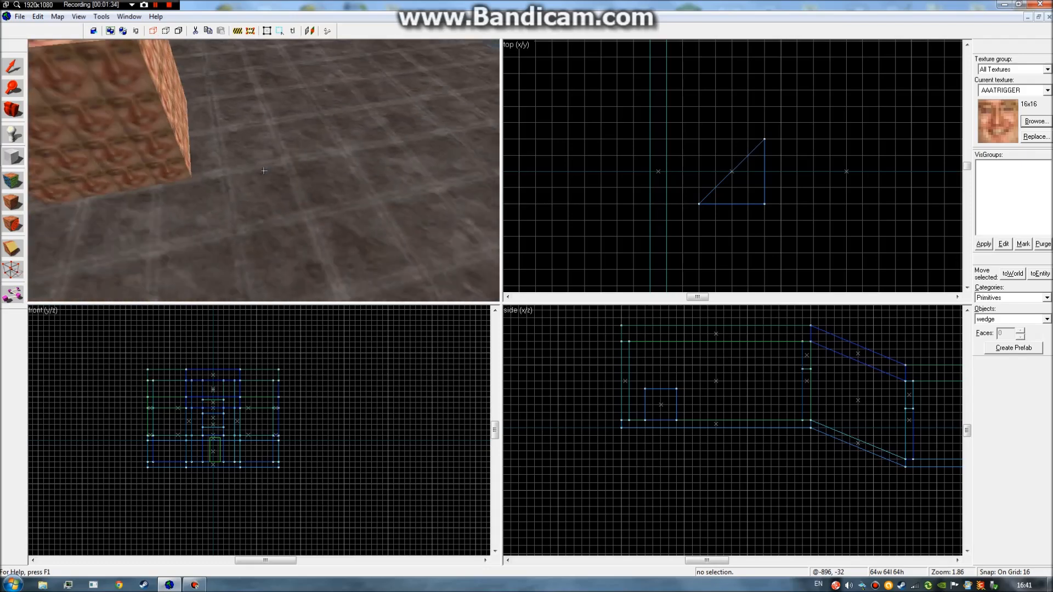
pyautogui.press('s')
pyautogui.press('w')
pyautogui.press('s')
pyautogui.press('w')
pyautogui.press('a')
pyautogui.press('z')
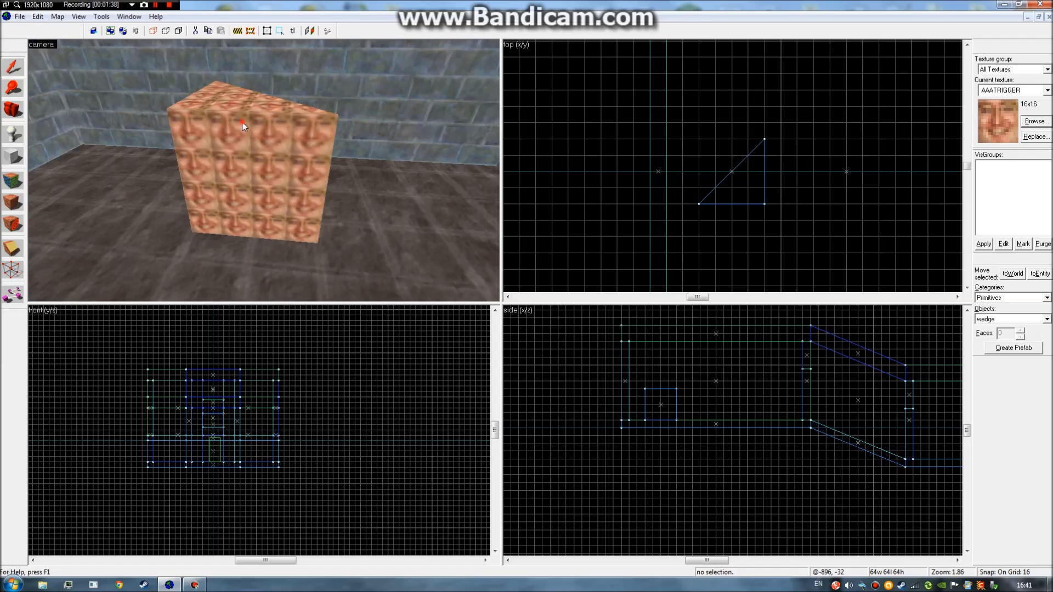
pyautogui.click(244, 127)
# Rotate the wedge about its vertical axis and tilt it onto its side.
pyautogui.scroll(2, 653, 409)
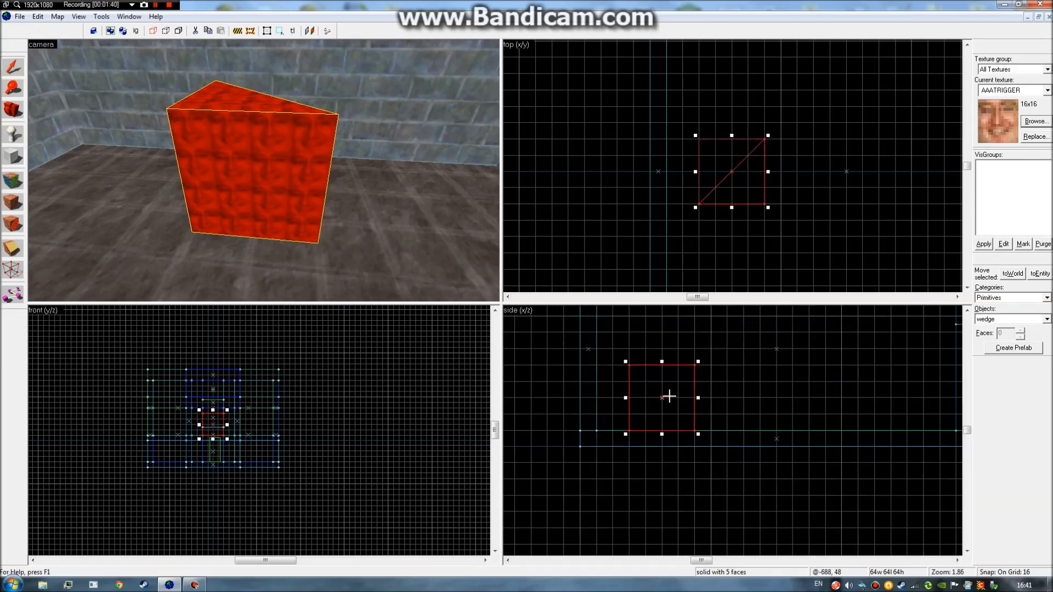
pyautogui.moveTo(767, 134); pyautogui.dragTo(744, 143)
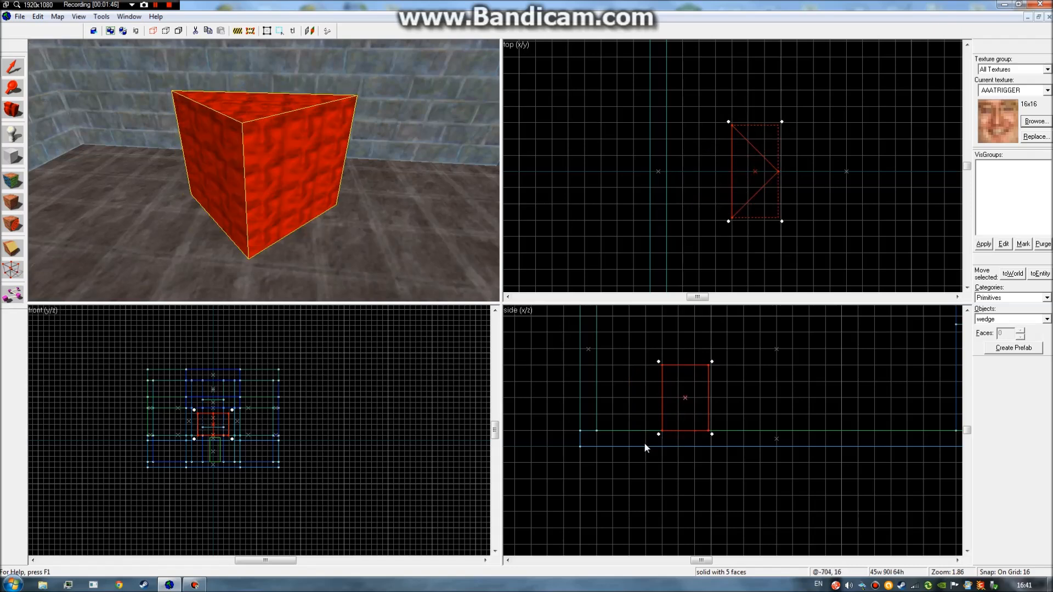
pyautogui.moveTo(659, 435); pyautogui.dragTo(751, 375)
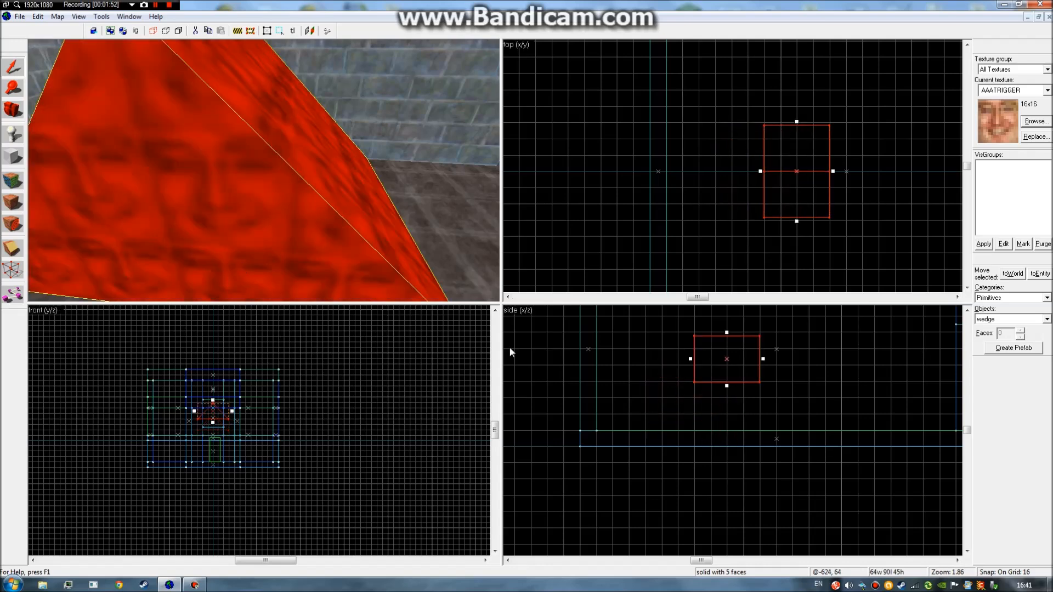
# Deselect the ridge and inspect its sloped face and triangular end in 3D.
pyautogui.press('z')
pyautogui.press('d')
pyautogui.press('a')
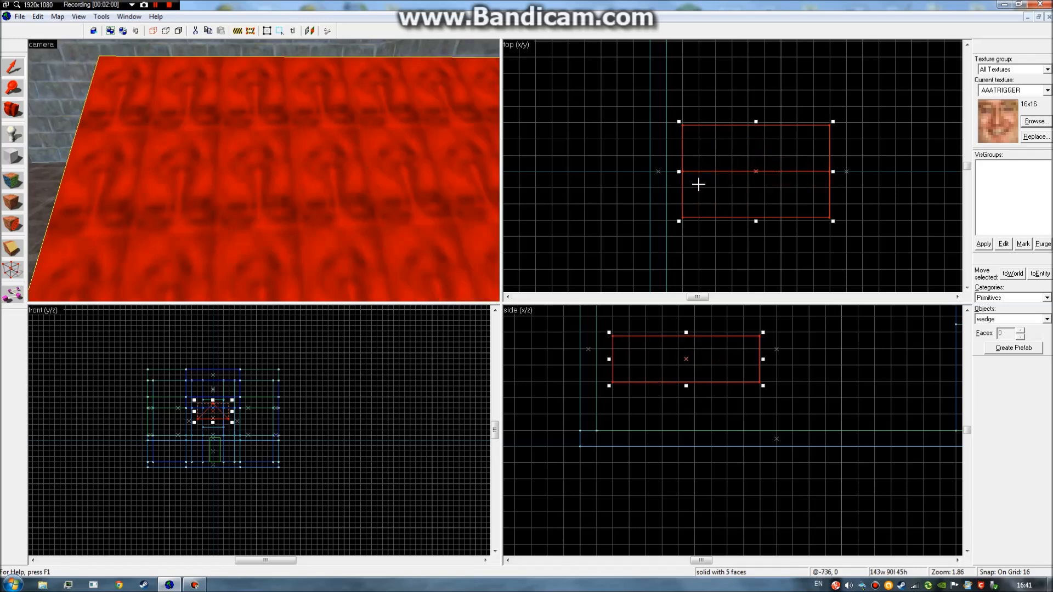
pyautogui.click(802, 252)
pyautogui.press('s')
pyautogui.press('w')
pyautogui.press('s')
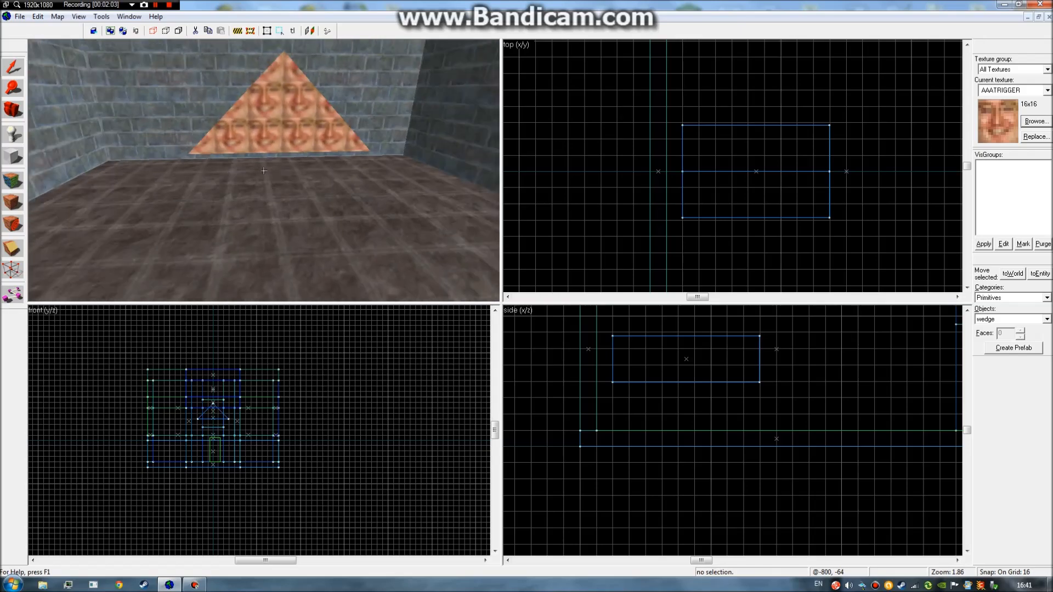
pyautogui.press('a')
pyautogui.press('d')
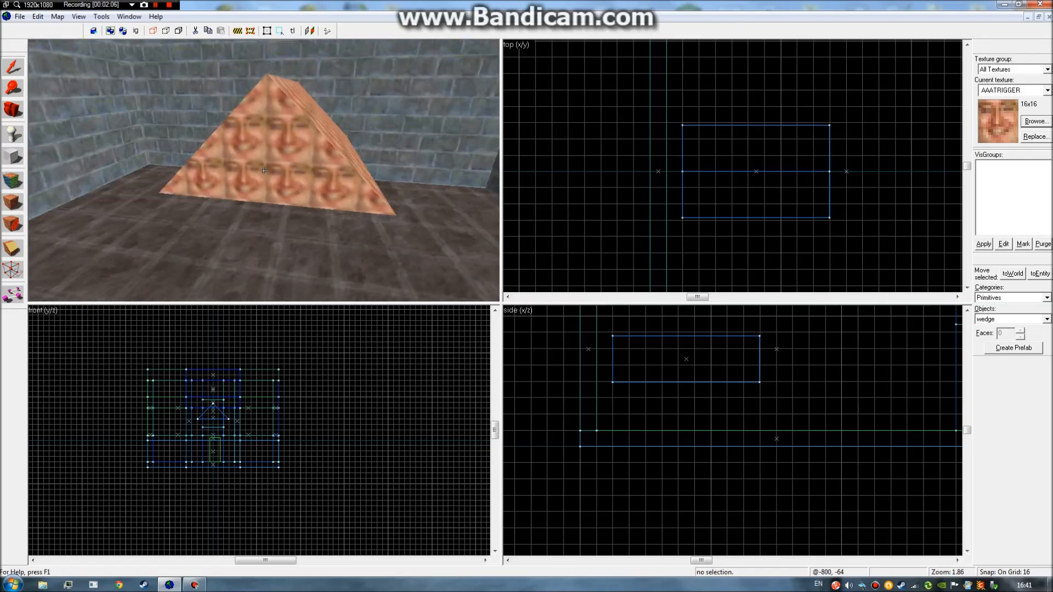
pyautogui.press('z')
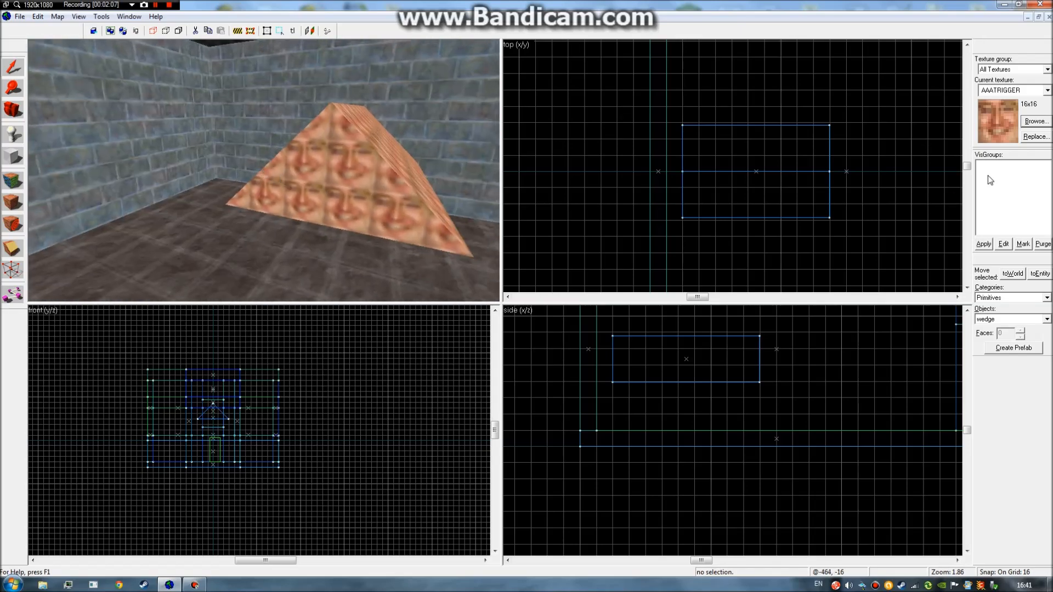
# In the Texture Application tool, select the wedge's side, sloped and front faces, then close it.
pyautogui.click(19, 192)
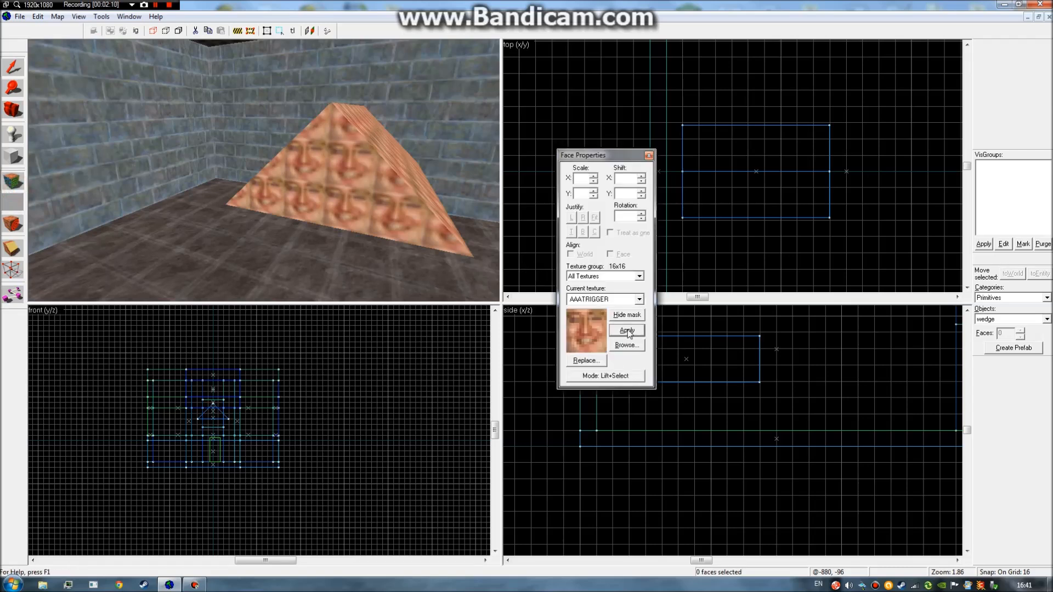
pyautogui.click(328, 153)
pyautogui.click(392, 125)
pyautogui.click(334, 163)
pyautogui.click(649, 156)
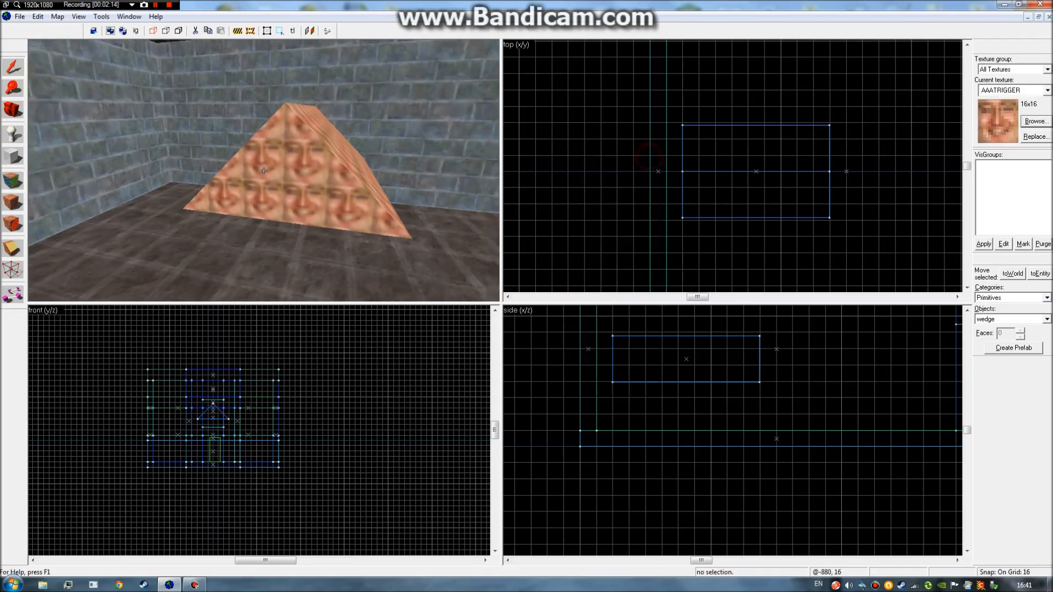
# Fly around to view the wedge's end face, then delete the wedge.
pyautogui.press('z')
pyautogui.press('a')
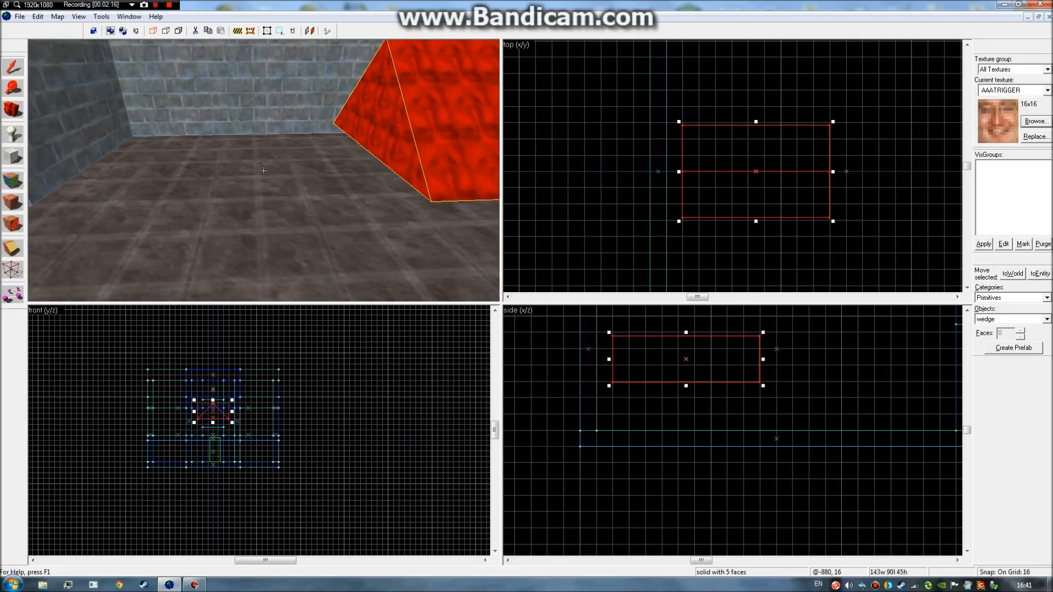
pyautogui.press('w')
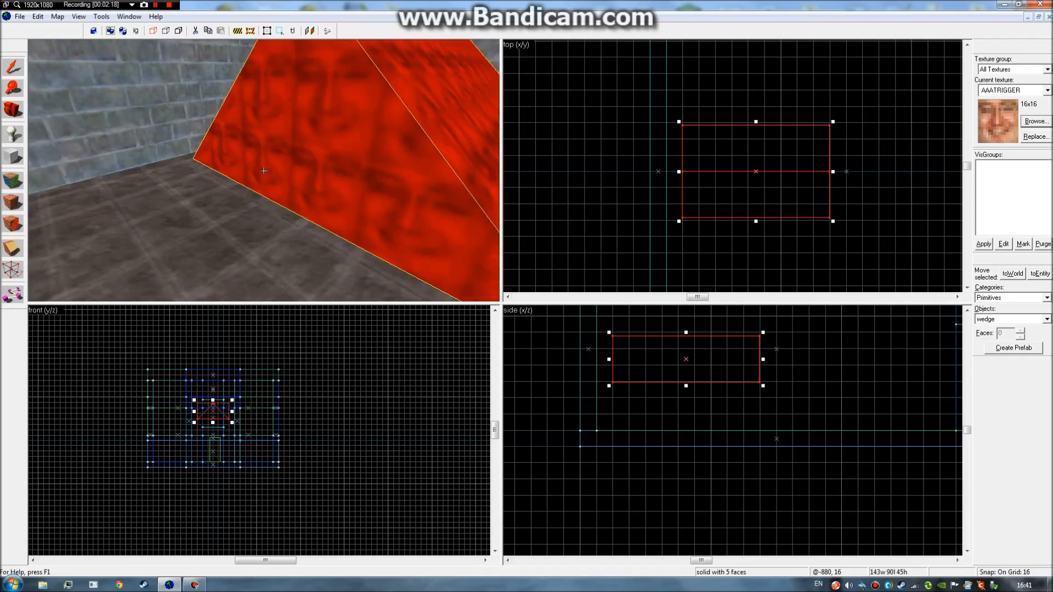
pyautogui.press('s')
pyautogui.press('w')
pyautogui.press('s')
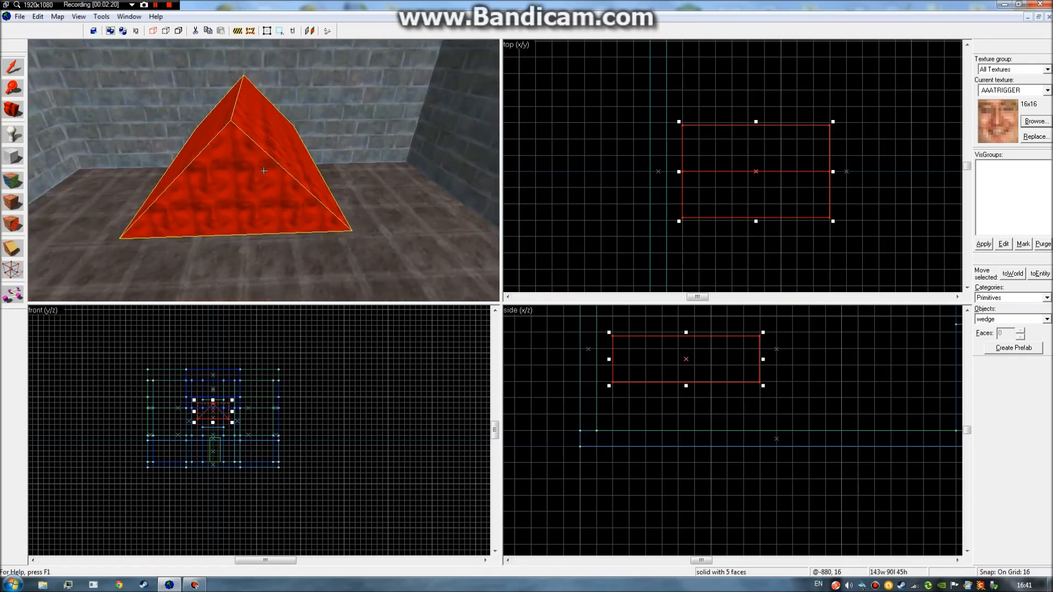
pyautogui.press('w')
pyautogui.press('d')
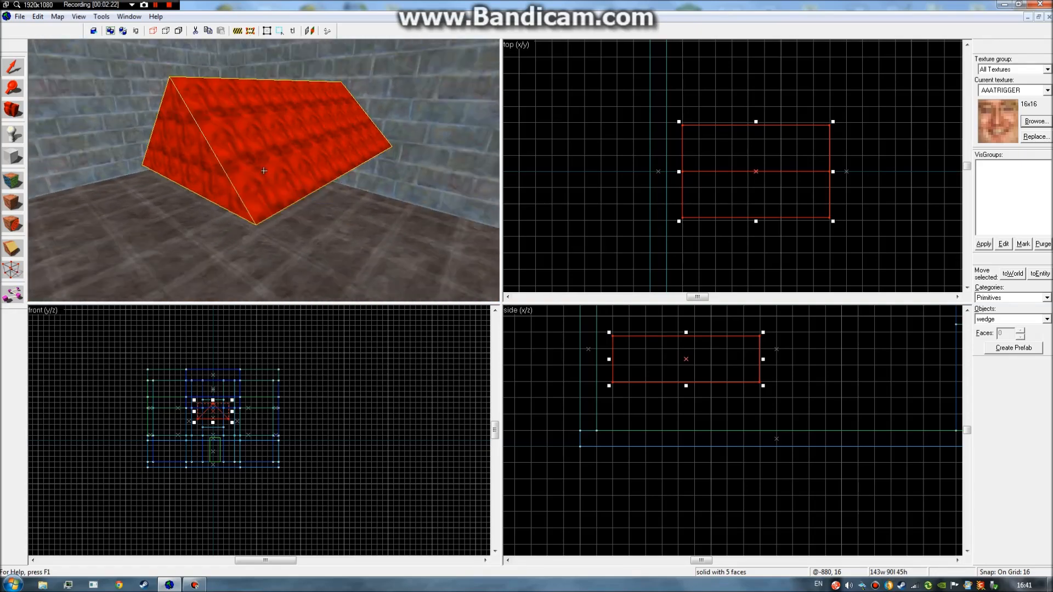
pyautogui.press('Delete')
# Look around the empty room toward its far corner.
pyautogui.press('z')
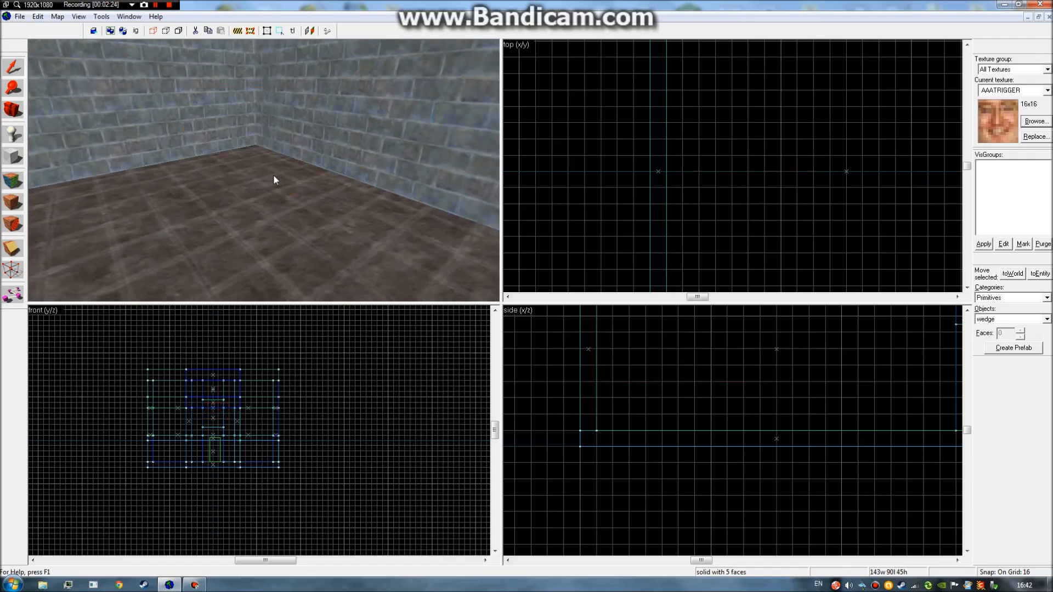
pyautogui.press('z')
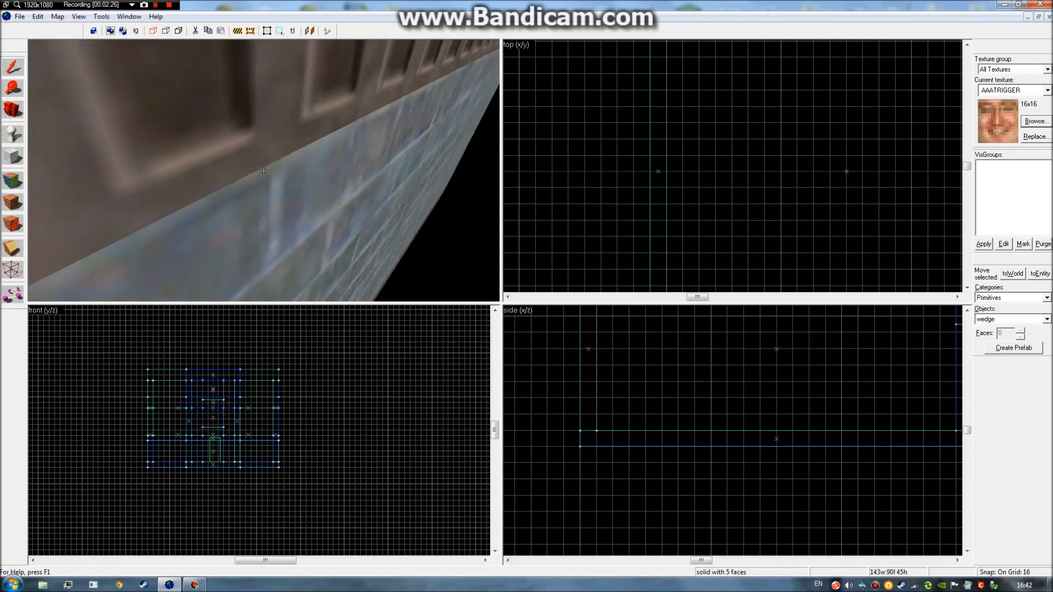
pyautogui.press('s')
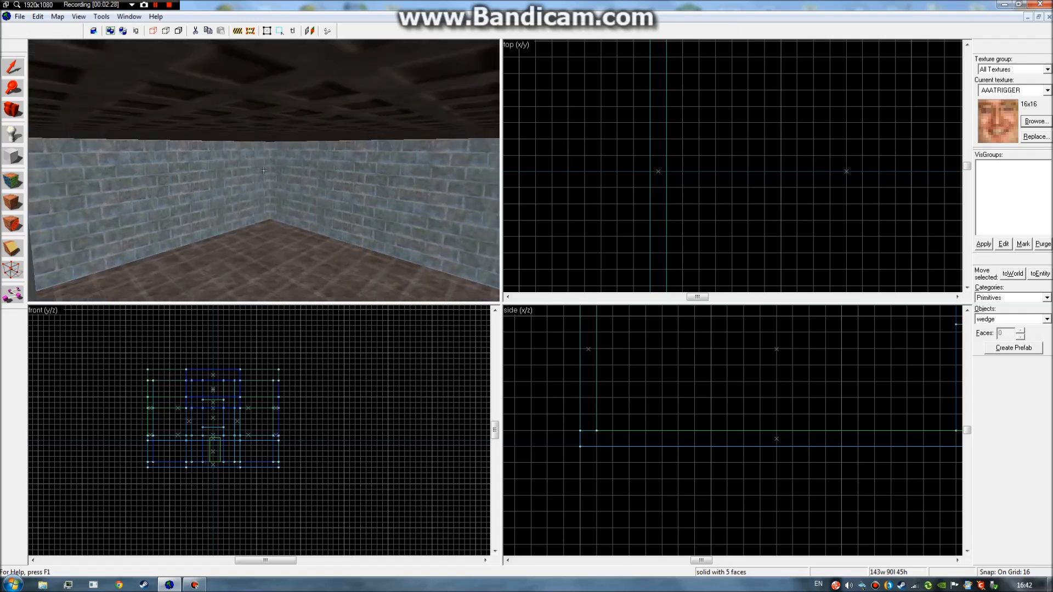
pyautogui.press('z')
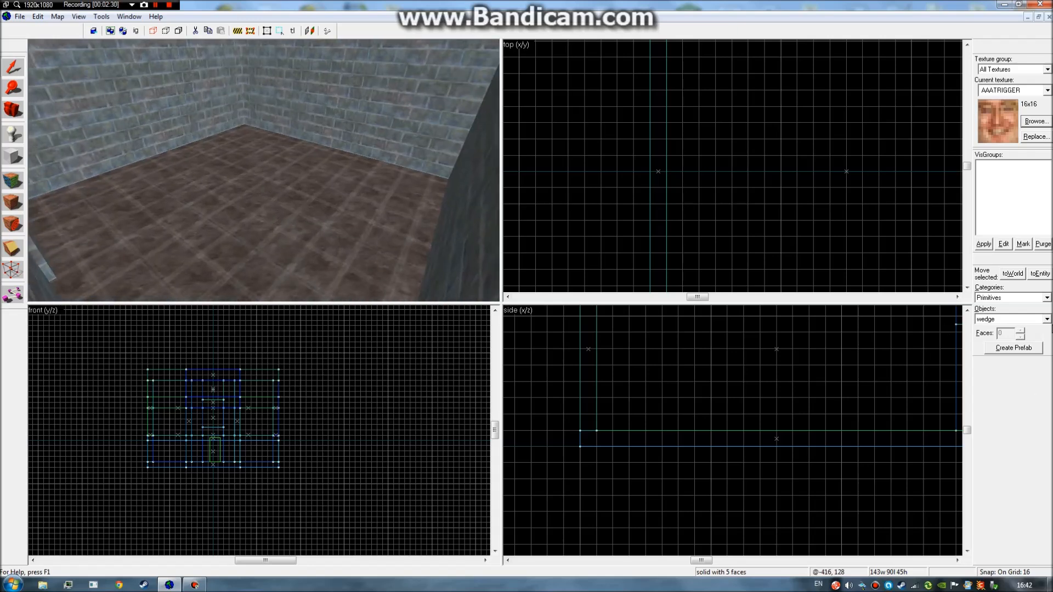
# Pick cylinder instead of wedge in the primitive shapes list.
pyautogui.click(1047, 320)
pyautogui.click(1029, 344)
pyautogui.press('z')
pyautogui.press('z')
pyautogui.click(1046, 320)
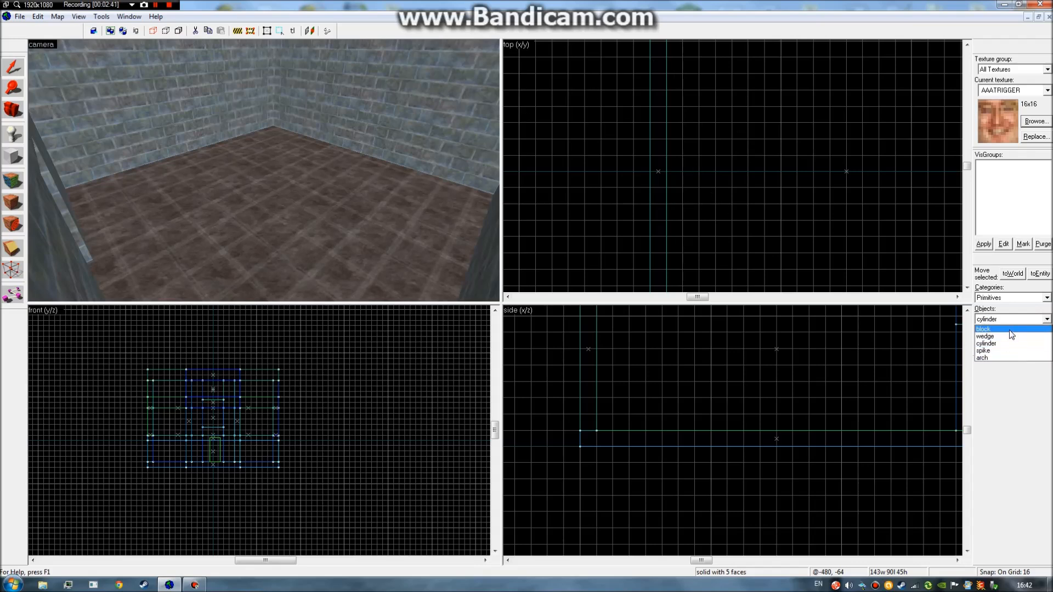
pyautogui.click(984, 329)
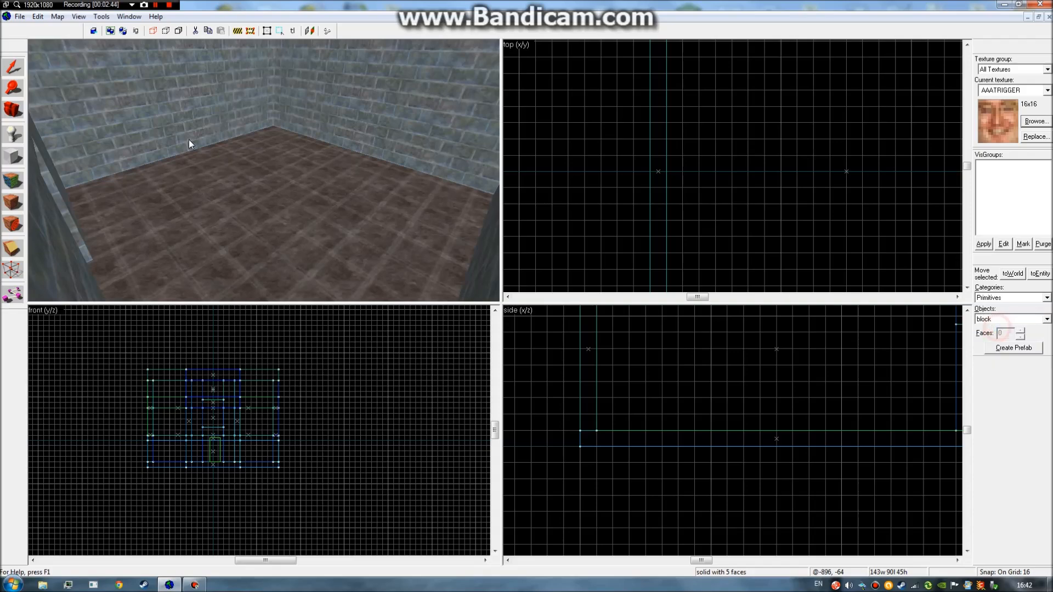
pyautogui.press('z')
pyautogui.press('w')
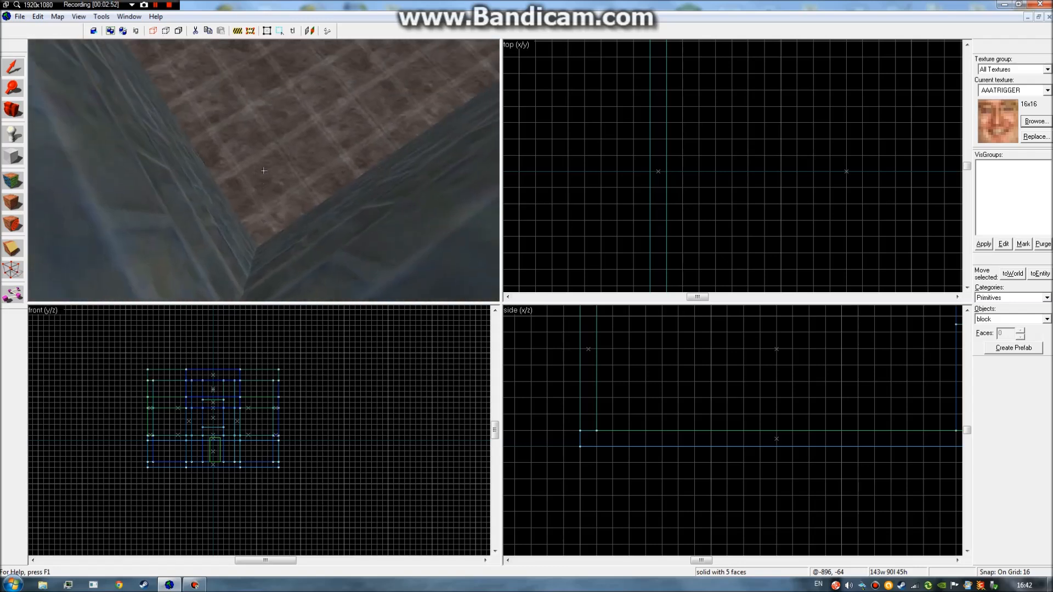
pyautogui.press('z')
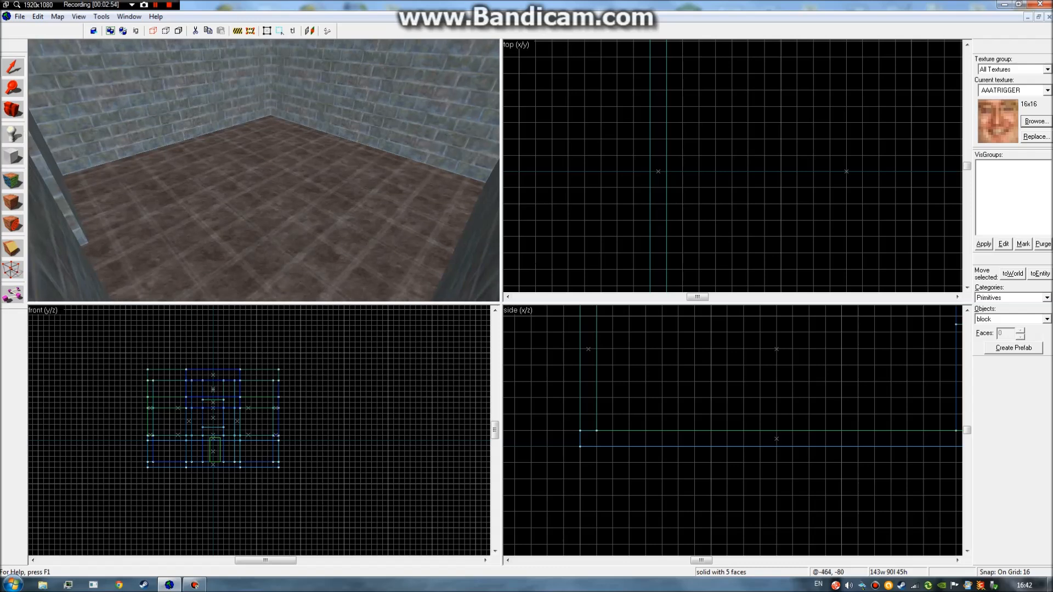
pyautogui.click(1047, 319)
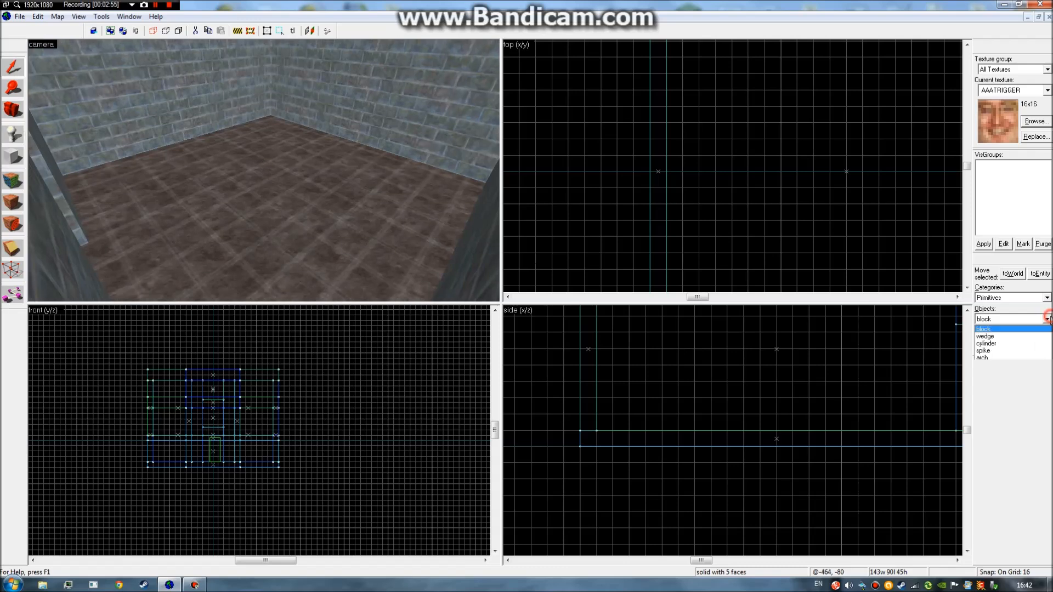
pyautogui.click(986, 331)
pyautogui.click(1047, 319)
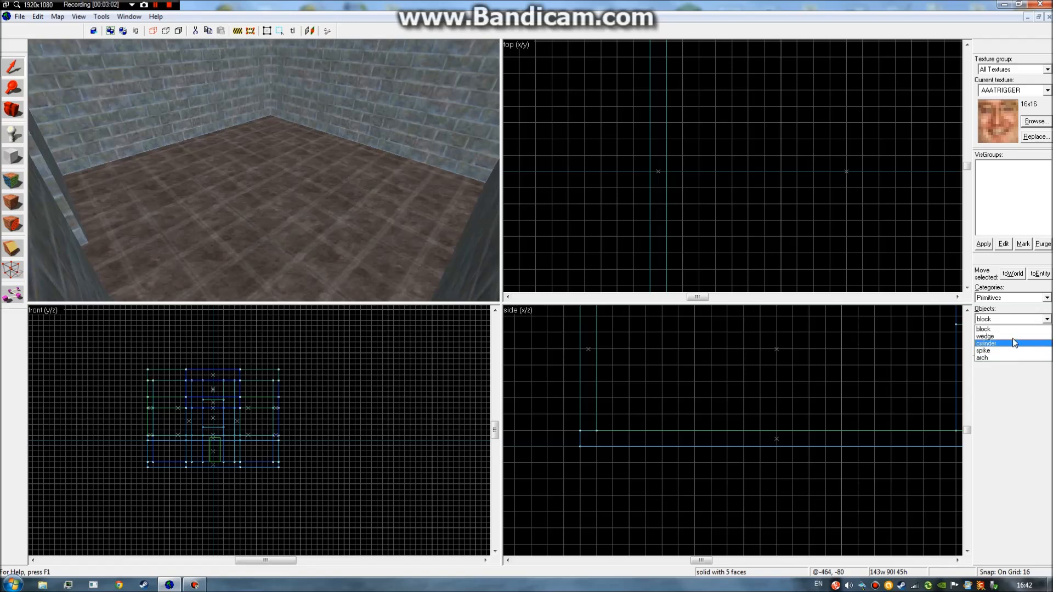
pyautogui.click(1047, 319)
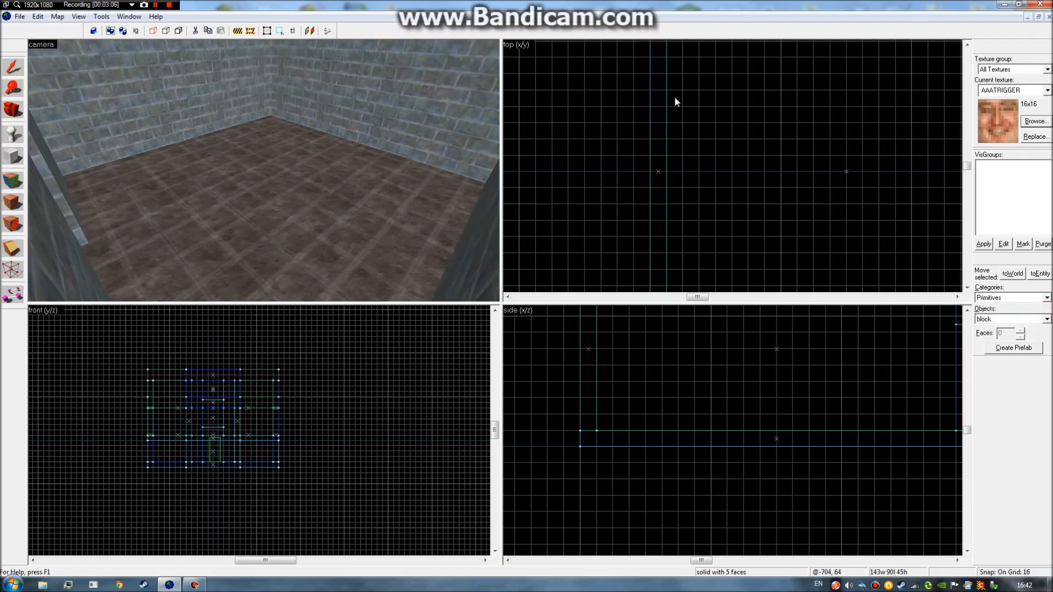
pyautogui.click(1047, 319)
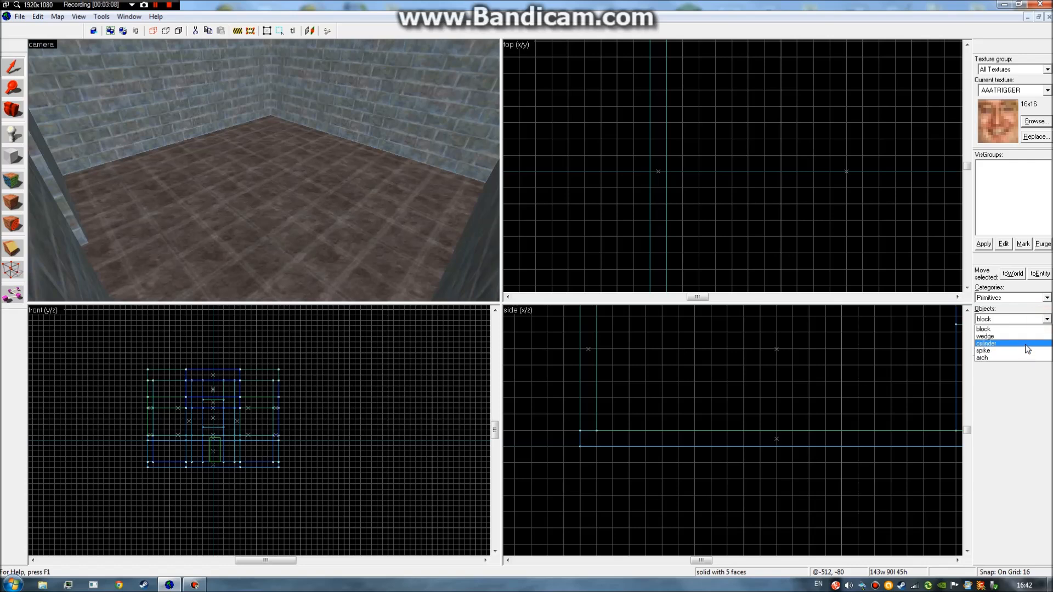
pyautogui.click(1009, 335)
pyautogui.scroll(-2, 774, 128)
pyautogui.scroll(2, 773, 128)
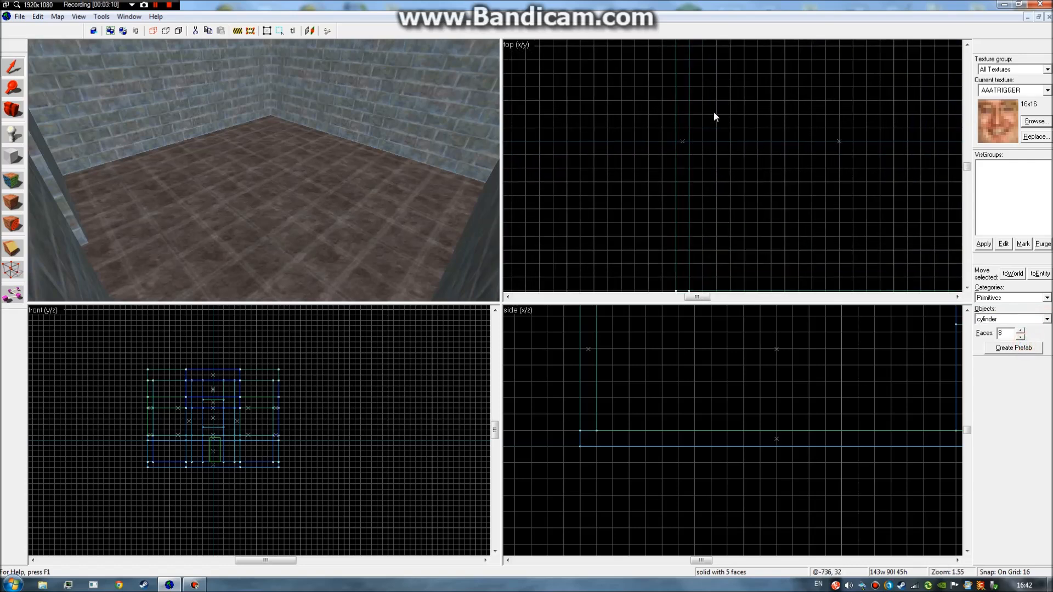
# Choose NWBARREL (48×64) from the texture browser as current texture, discarding the draft box.
pyautogui.scroll(3, 210, 440)
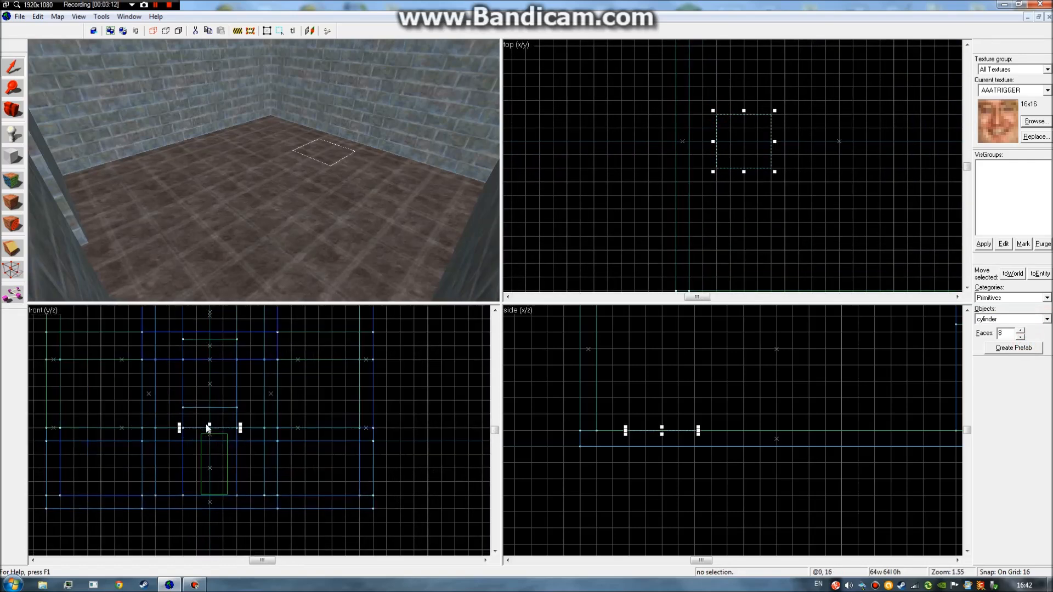
pyautogui.moveTo(210, 429); pyautogui.dragTo(225, 356)
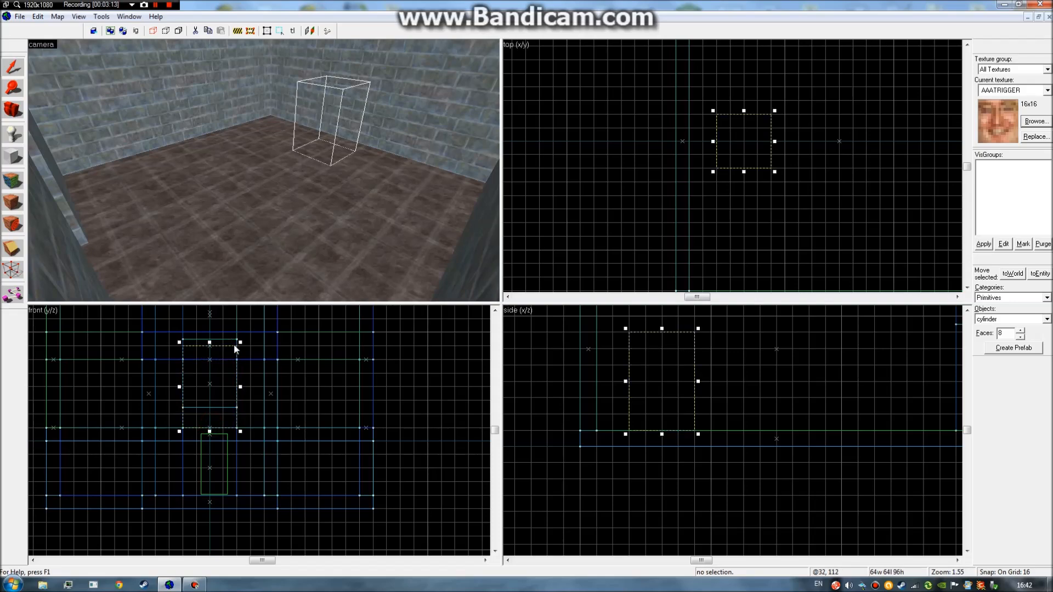
pyautogui.click(1035, 122)
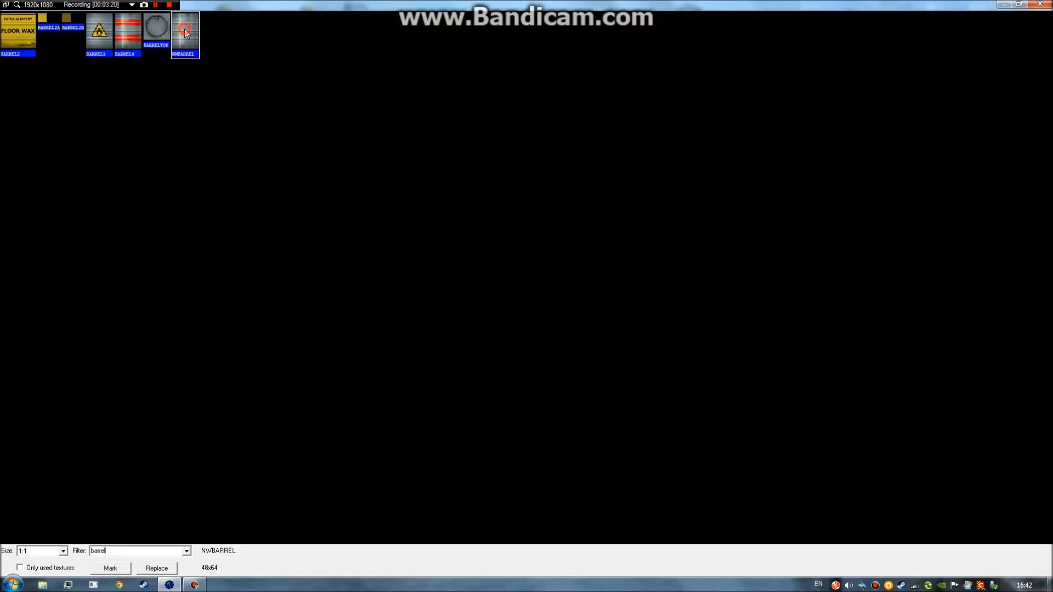
pyautogui.doubleClick(184, 32)
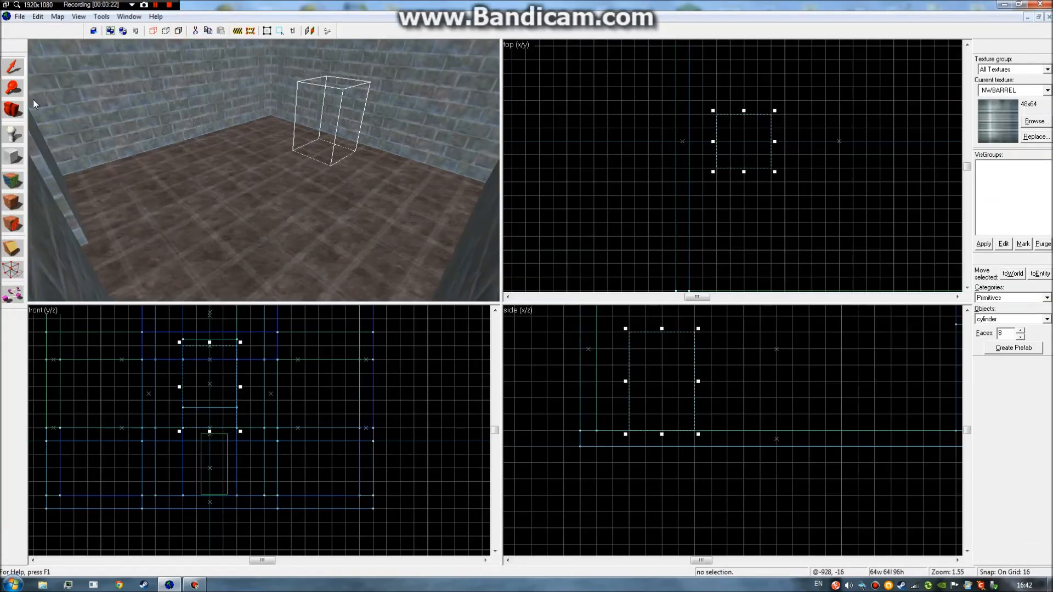
pyautogui.press('Escape')
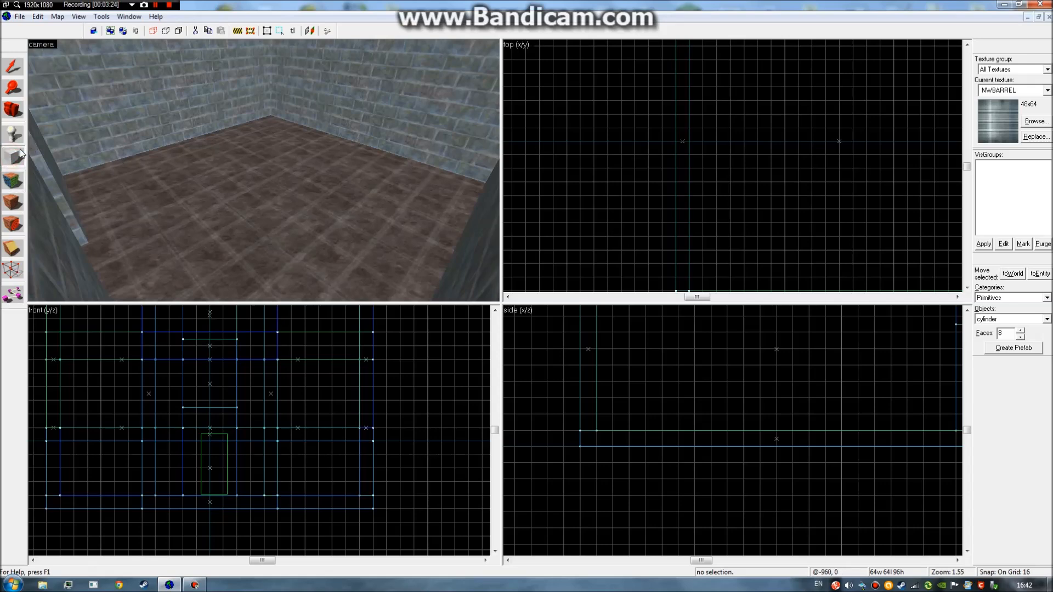
# Draw a 48×48×80 box on the floor and create an 8-sided NWBARREL cylinder from it.
pyautogui.moveTo(742, 116); pyautogui.dragTo(797, 162)
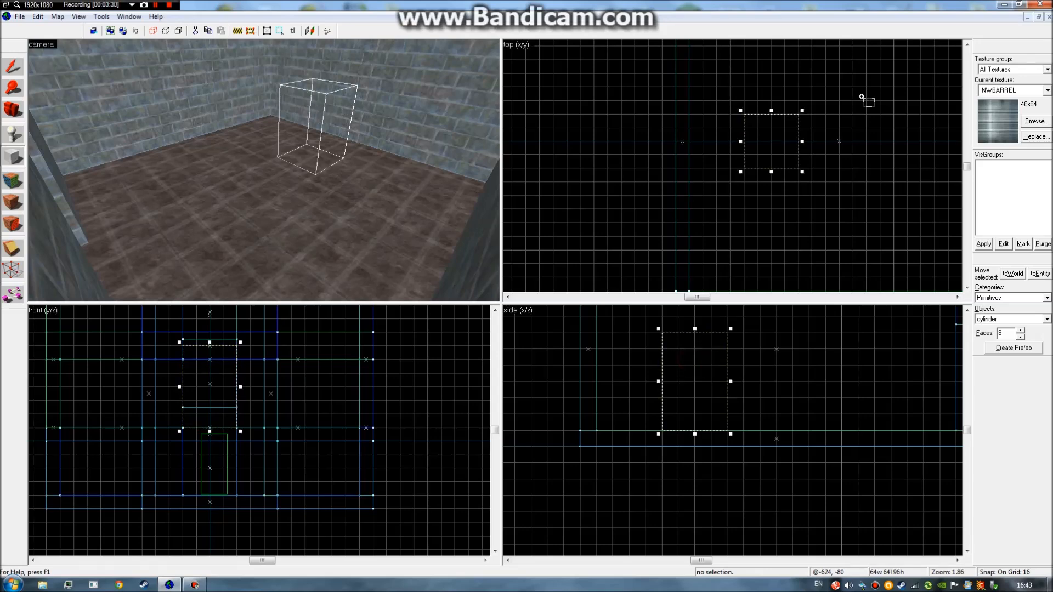
pyautogui.moveTo(802, 171); pyautogui.dragTo(790, 161)
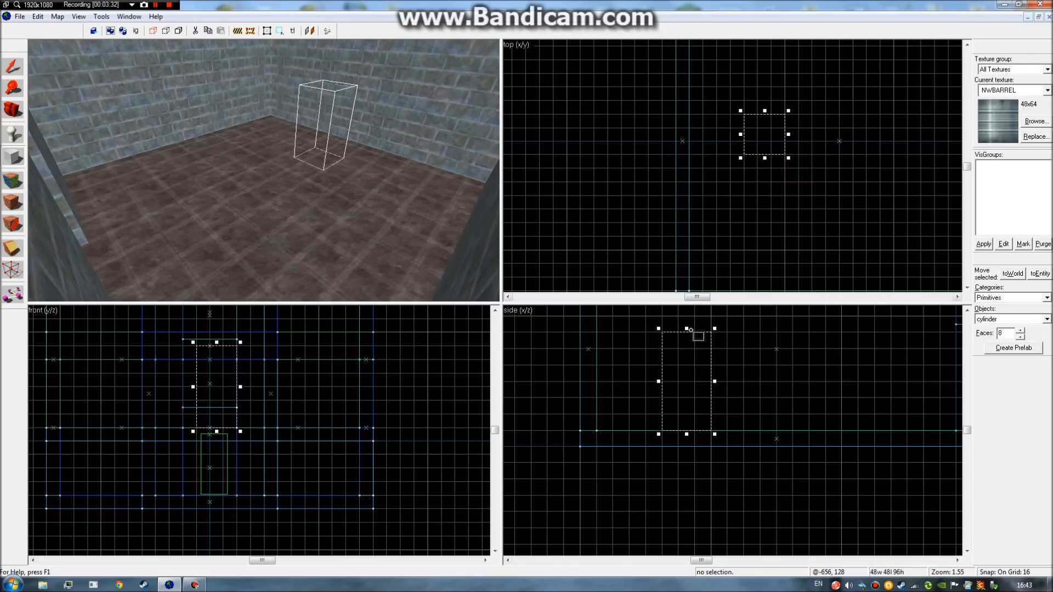
pyautogui.moveTo(686, 328); pyautogui.dragTo(687, 344)
pyautogui.rightClick(707, 404)
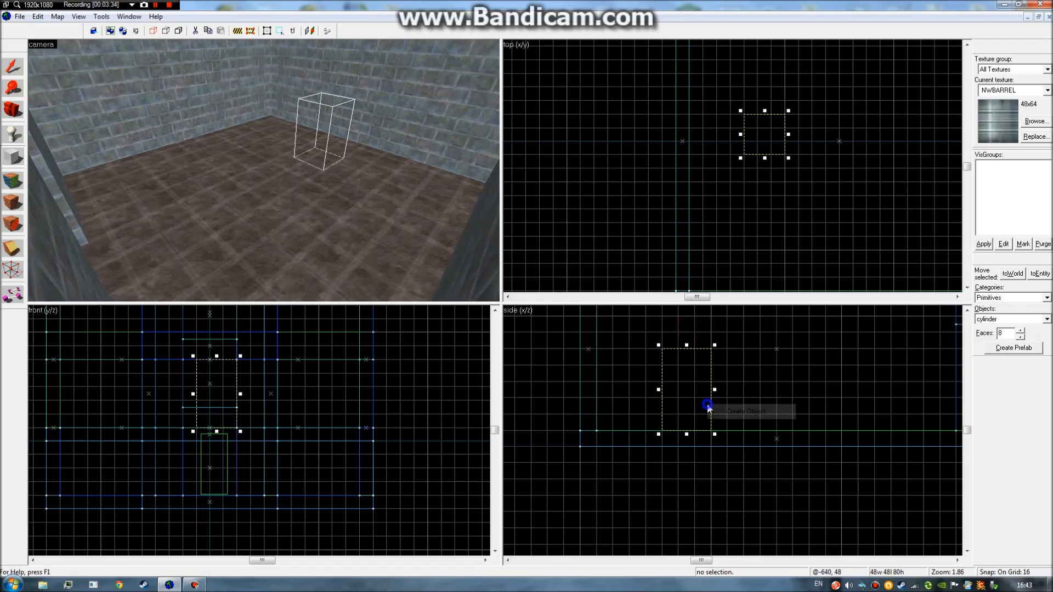
pyautogui.click(738, 410)
# Fly the camera over and around the new barrel, looking down on its top.
pyautogui.press('z')
pyautogui.press('w')
pyautogui.press('s')
pyautogui.press('z')
pyautogui.press('z')
pyautogui.press('w')
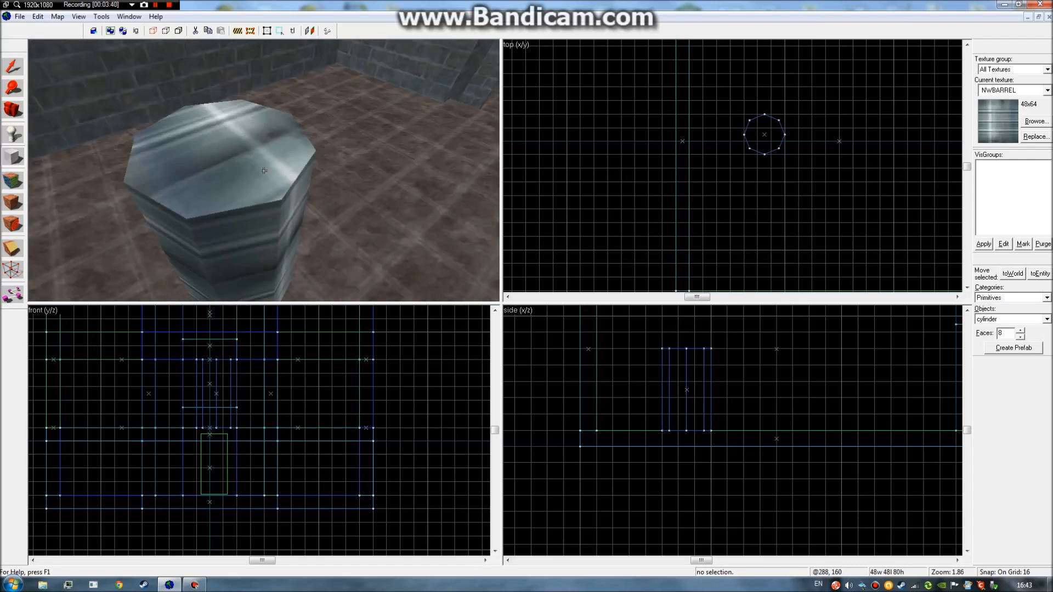
pyautogui.press('w')
pyautogui.press('s')
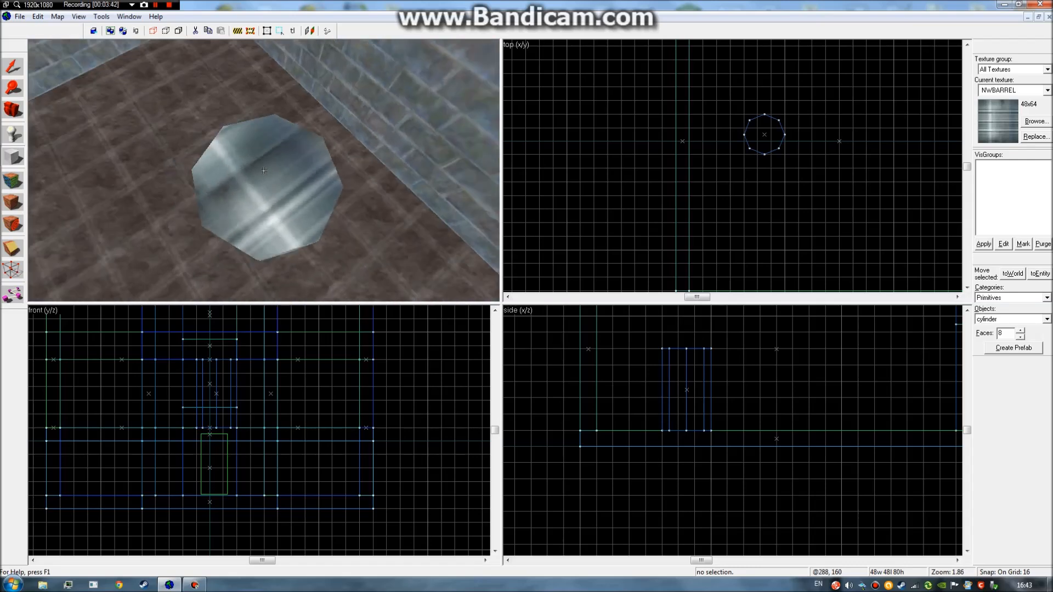
pyautogui.press('s')
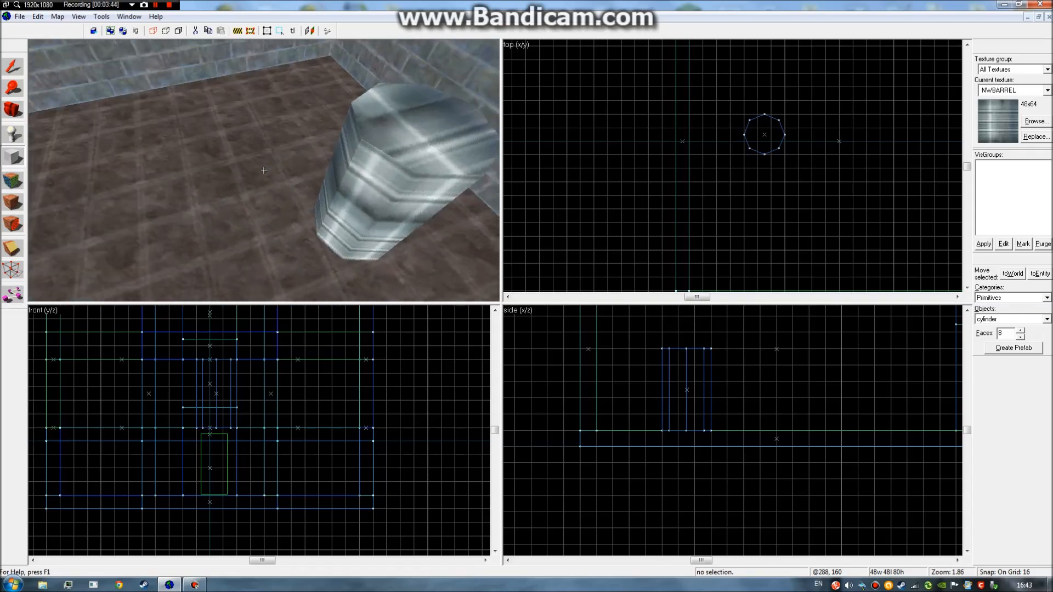
pyautogui.press('s')
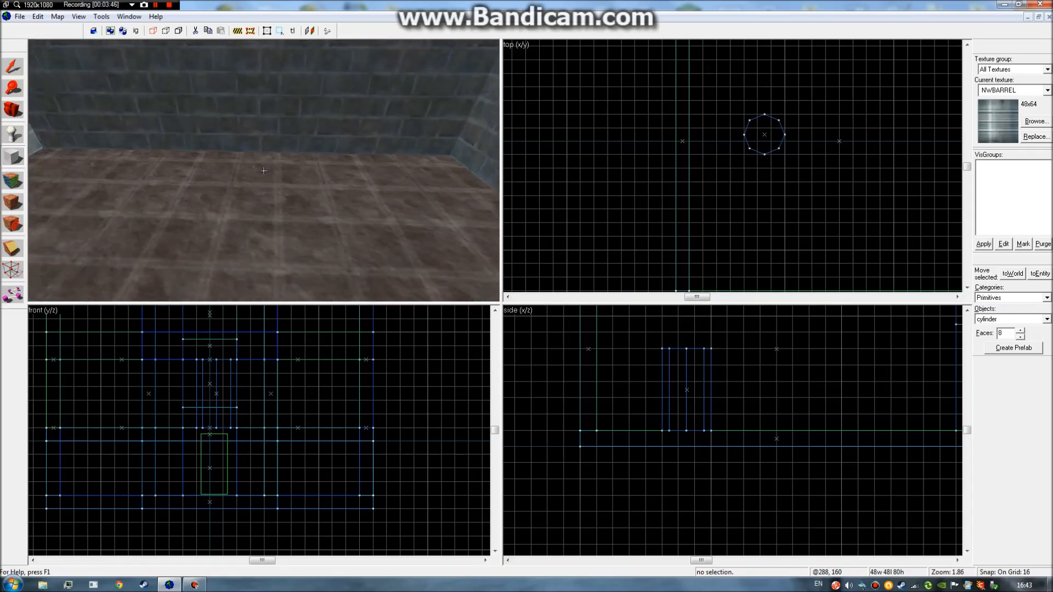
pyautogui.press('w')
pyautogui.press('s')
pyautogui.press('w')
pyautogui.press('z')
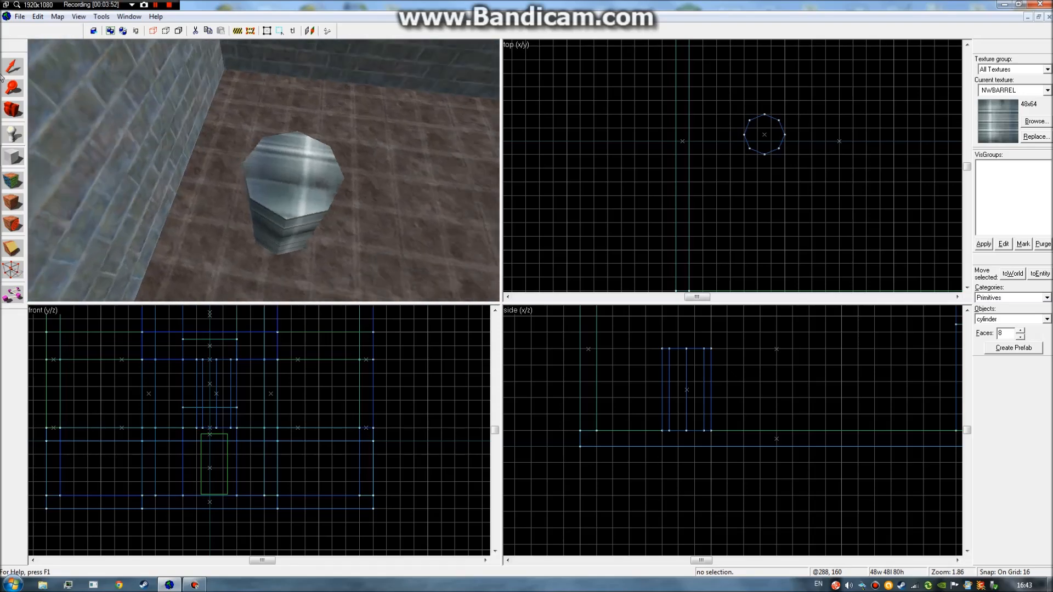
# Select the barrel and fly in close to view it upright.
pyautogui.click(335, 196)
pyautogui.press('z')
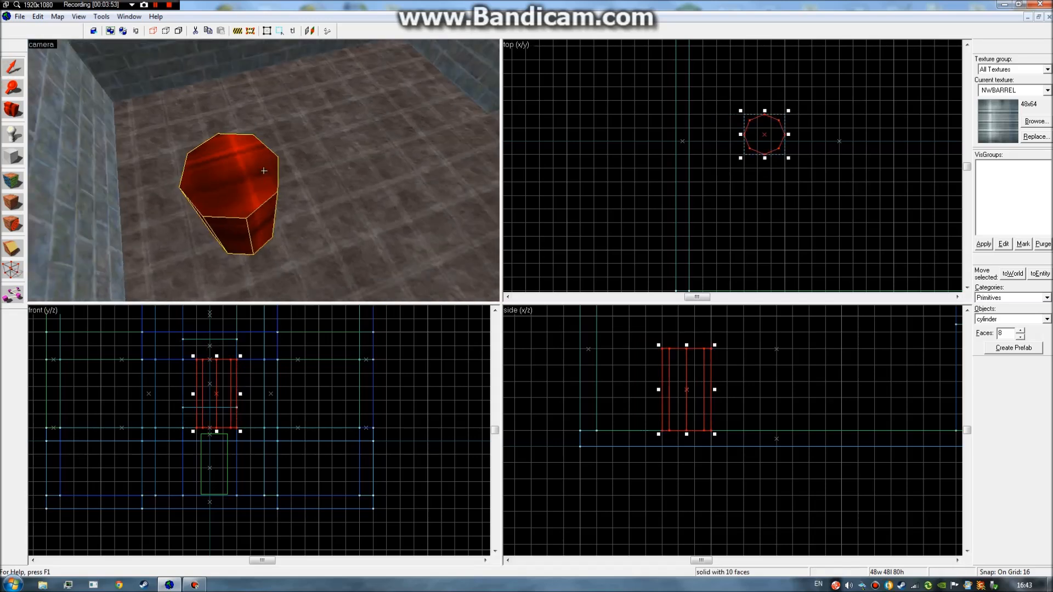
pyautogui.press('z')
pyautogui.click(810, 227)
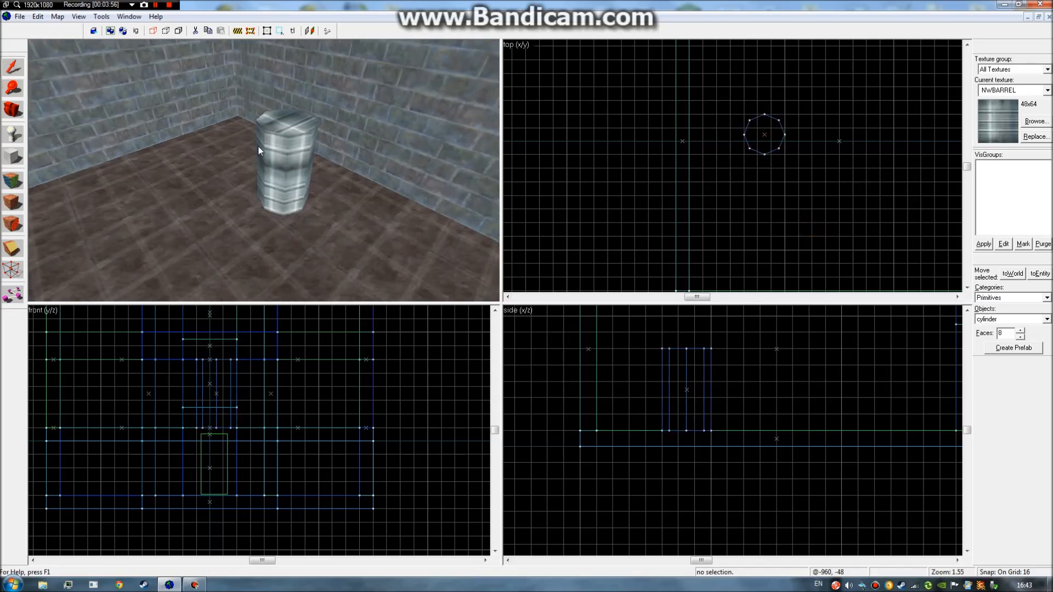
pyautogui.click(259, 151)
pyautogui.press('z')
pyautogui.press('w')
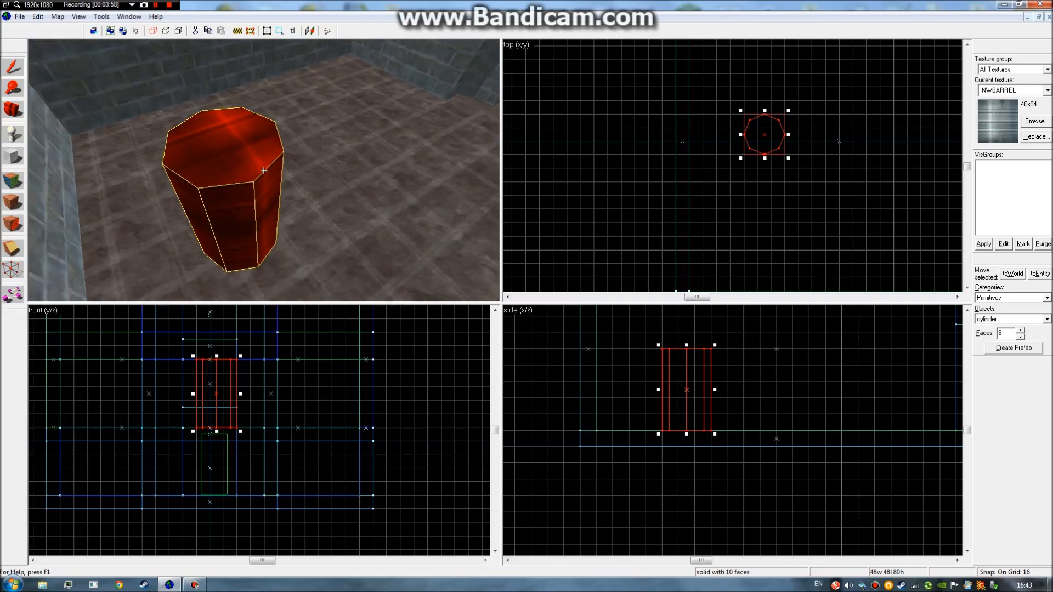
pyautogui.press('w')
pyautogui.press('s')
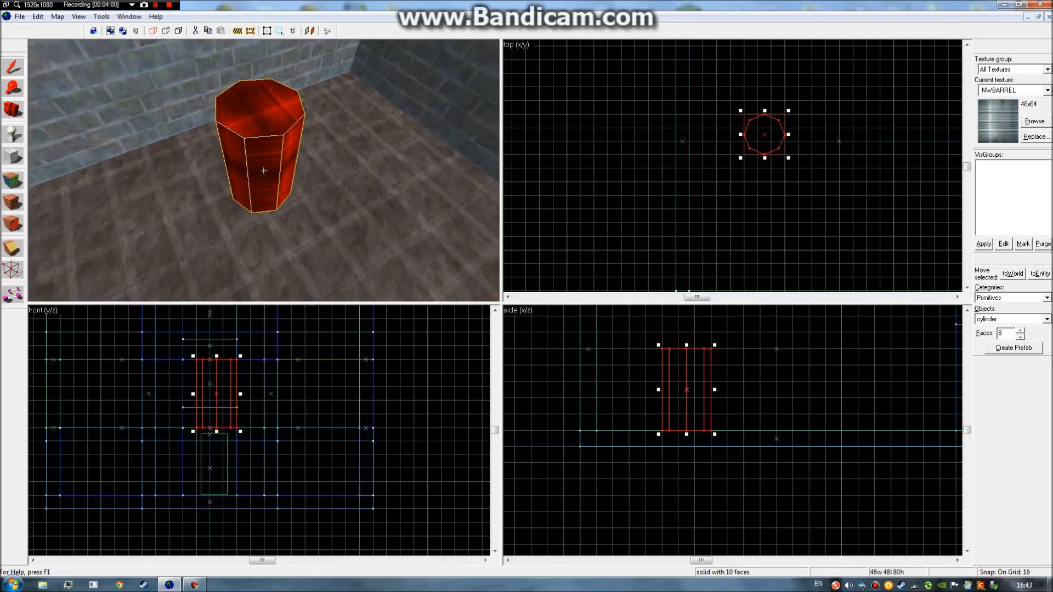
# Circle the selected barrel, inspecting it from other sides and from above.
pyautogui.press('w')
pyautogui.press('s')
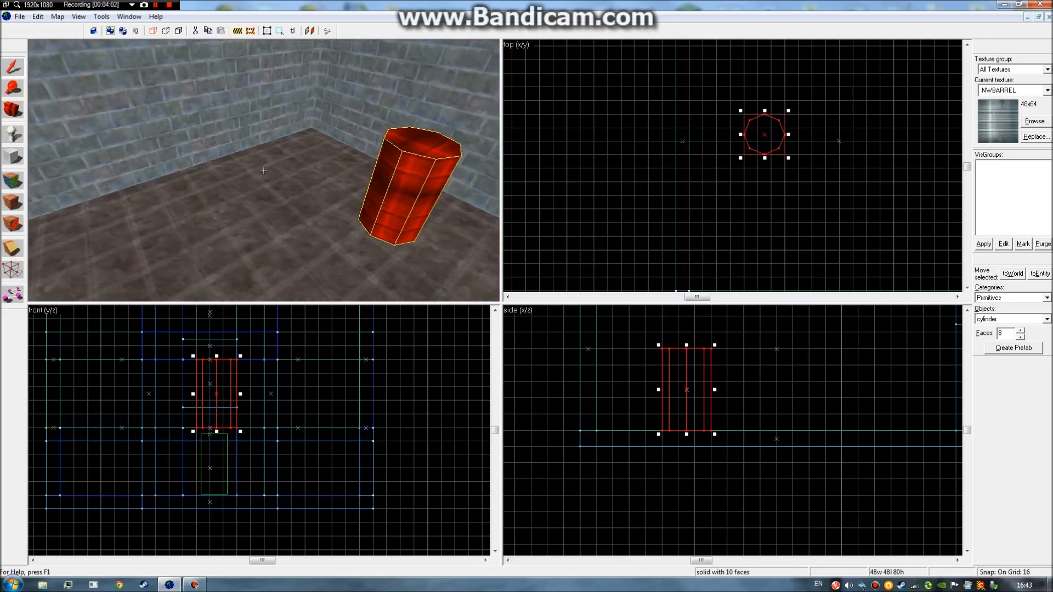
pyautogui.press('w')
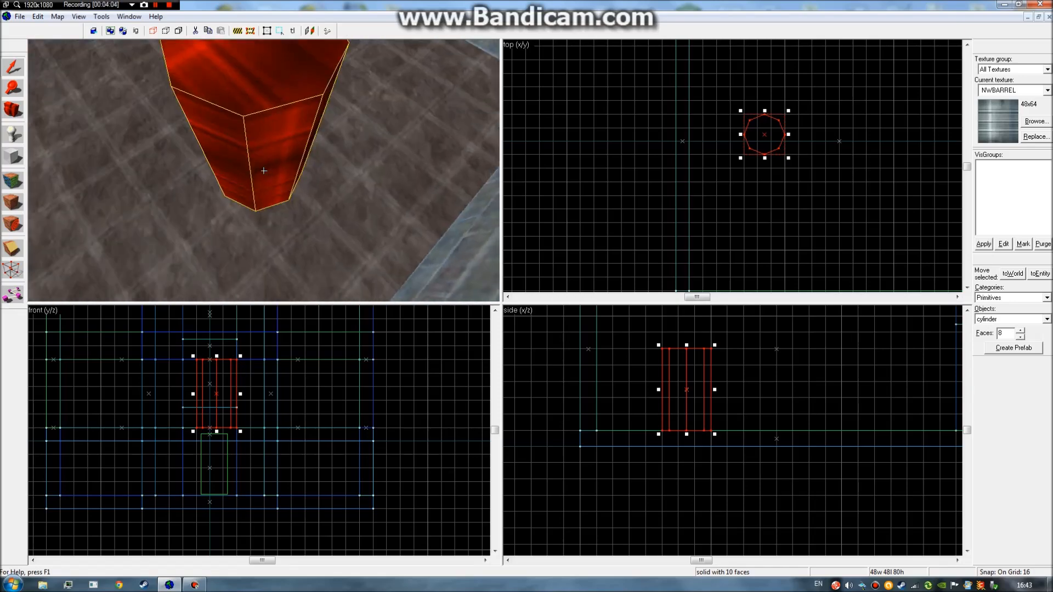
pyautogui.press('s')
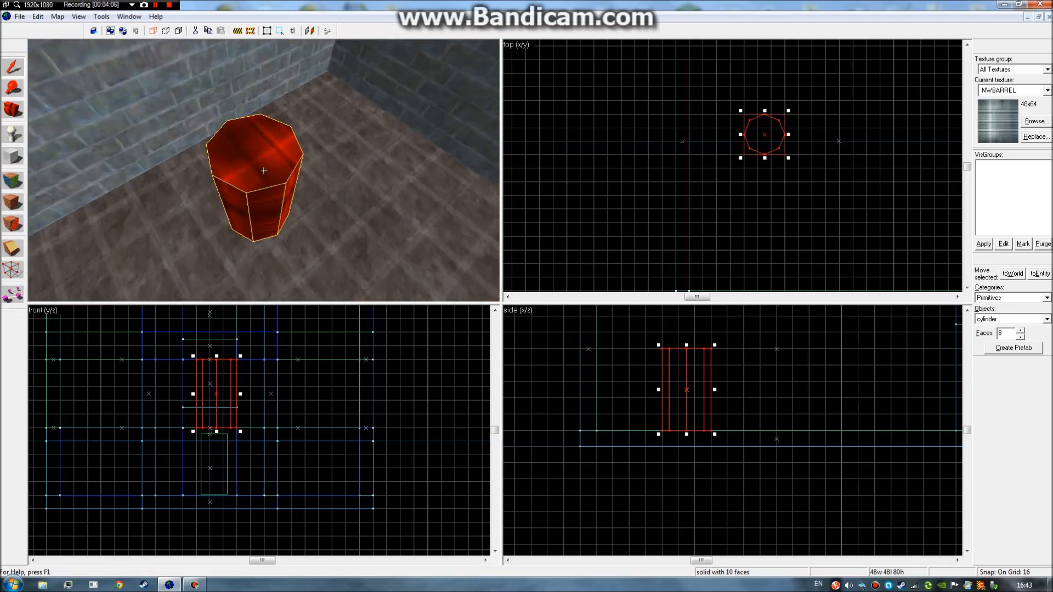
pyautogui.press('s')
pyautogui.press('w')
pyautogui.press('d')
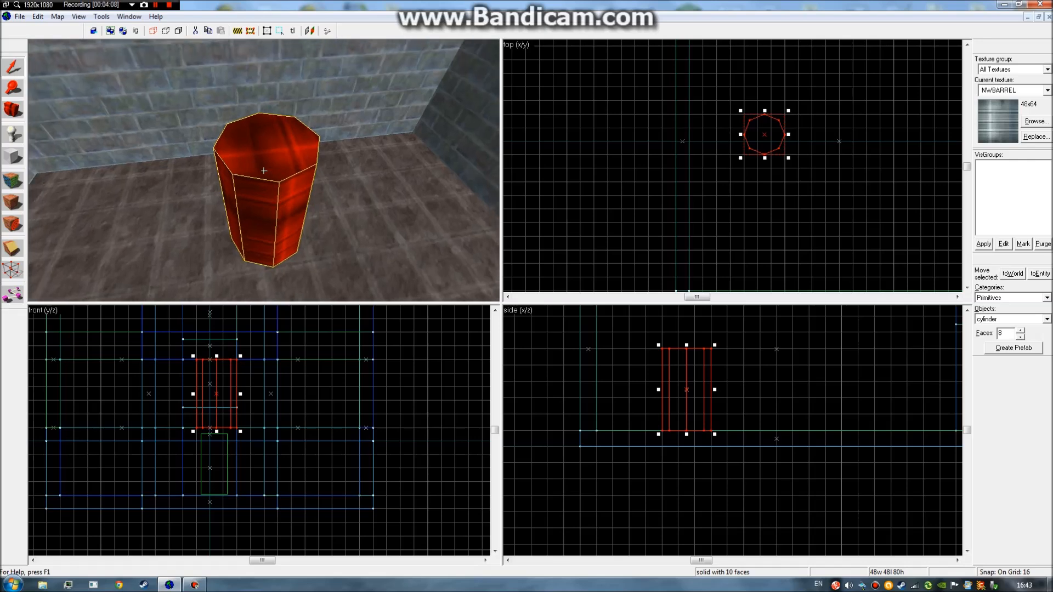
# Free-look and strafe around the red cylinder, seeing it against the walls and floor.
pyautogui.press('z')
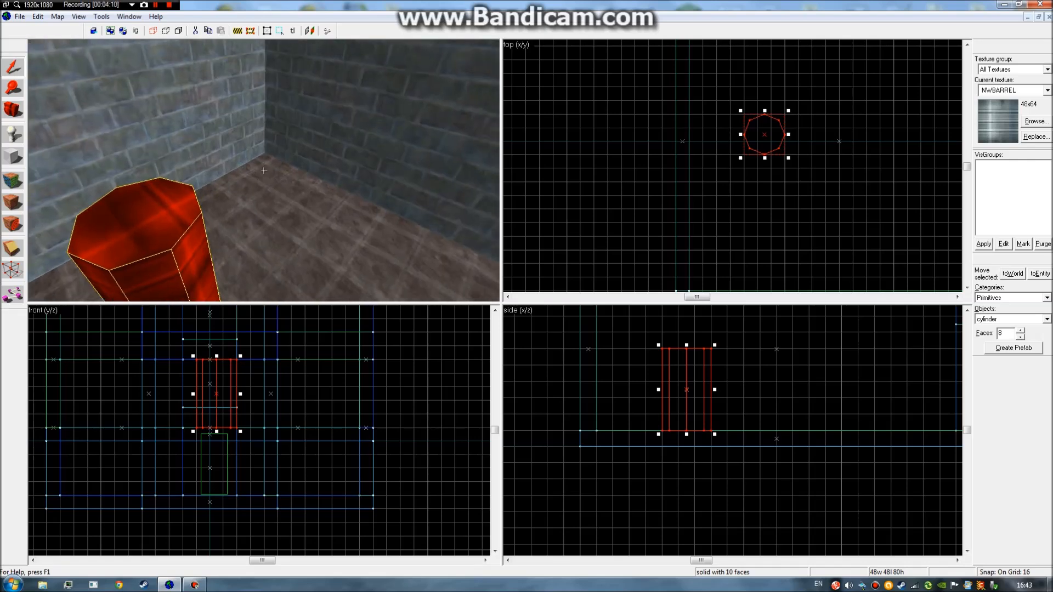
pyautogui.press('s')
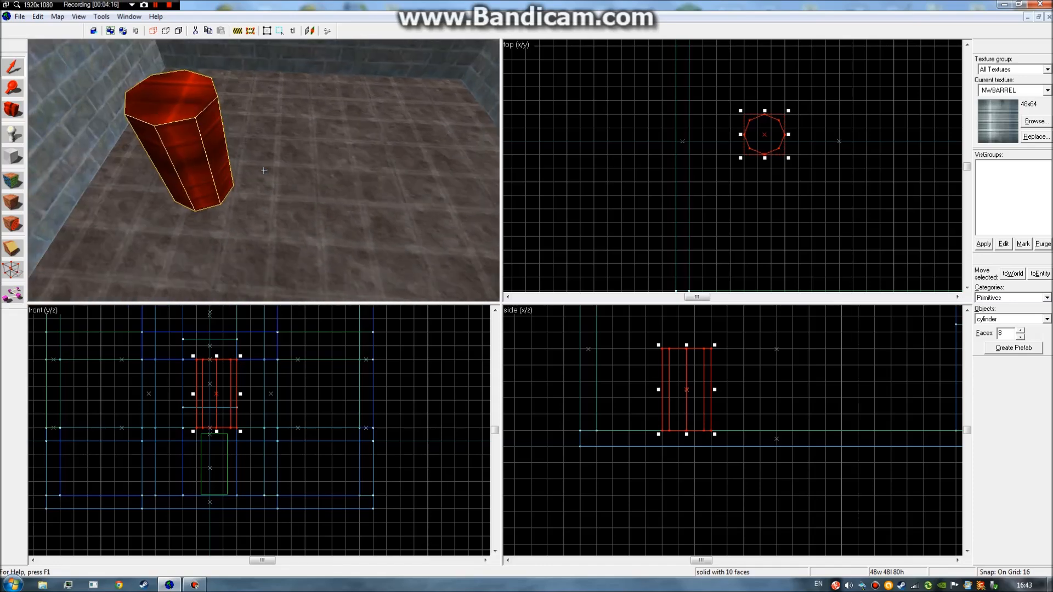
pyautogui.press('d')
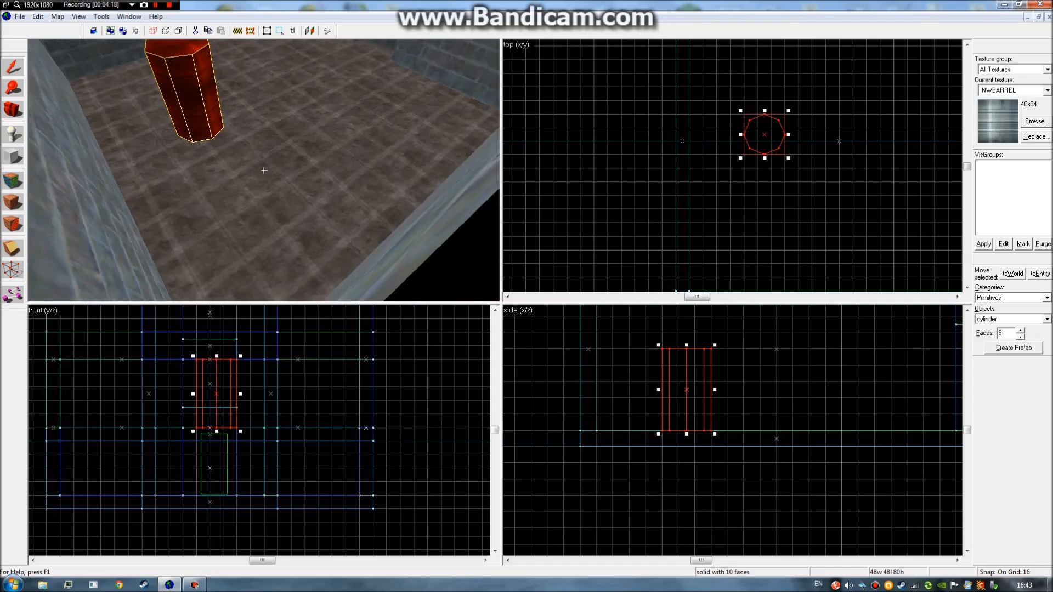
pyautogui.press('w')
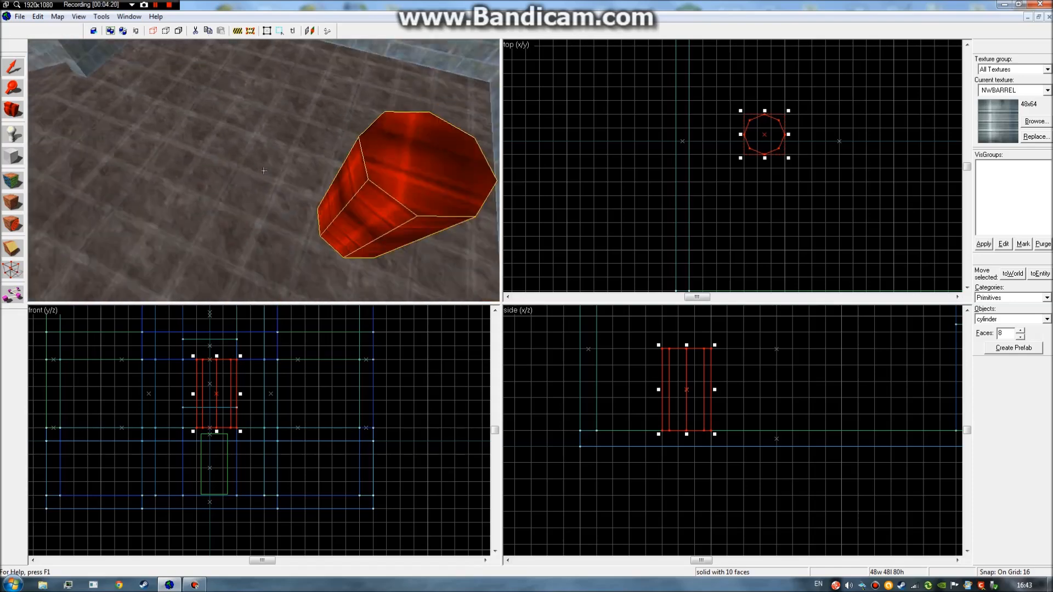
pyautogui.press('w')
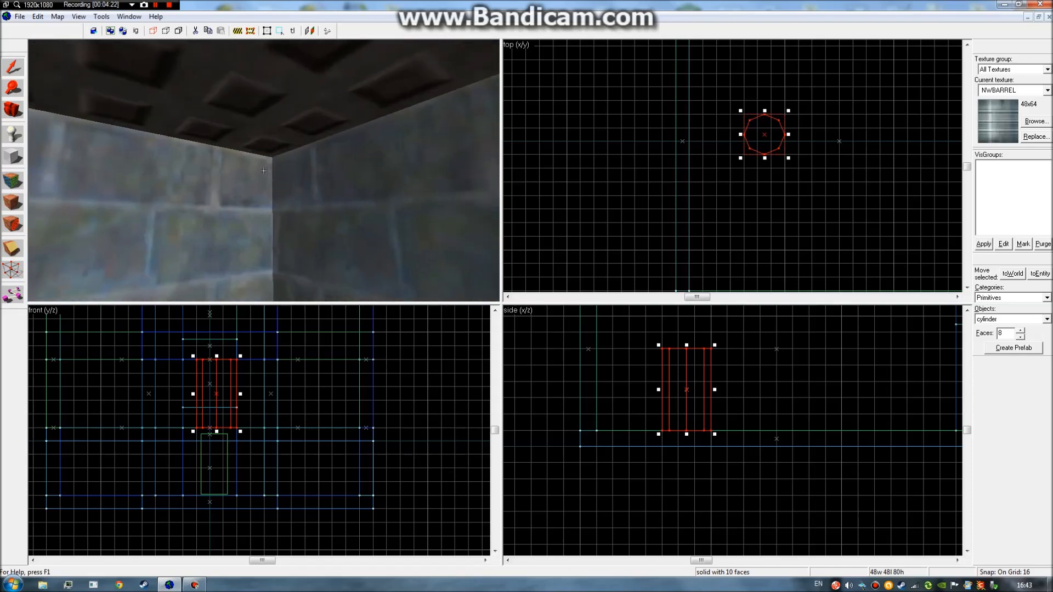
pyautogui.press('s')
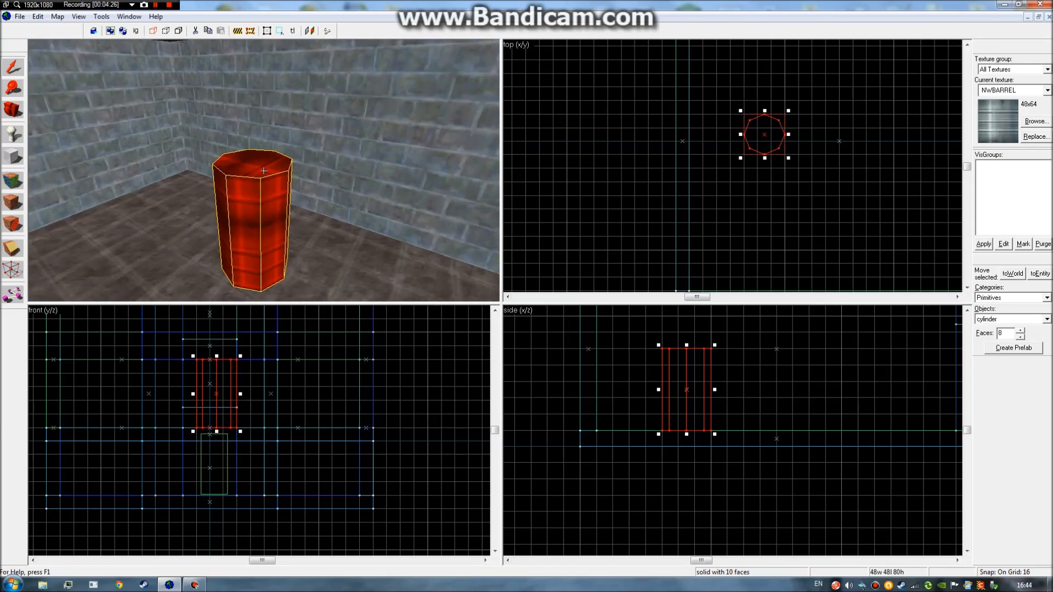
pyautogui.press('d')
pyautogui.press('a')
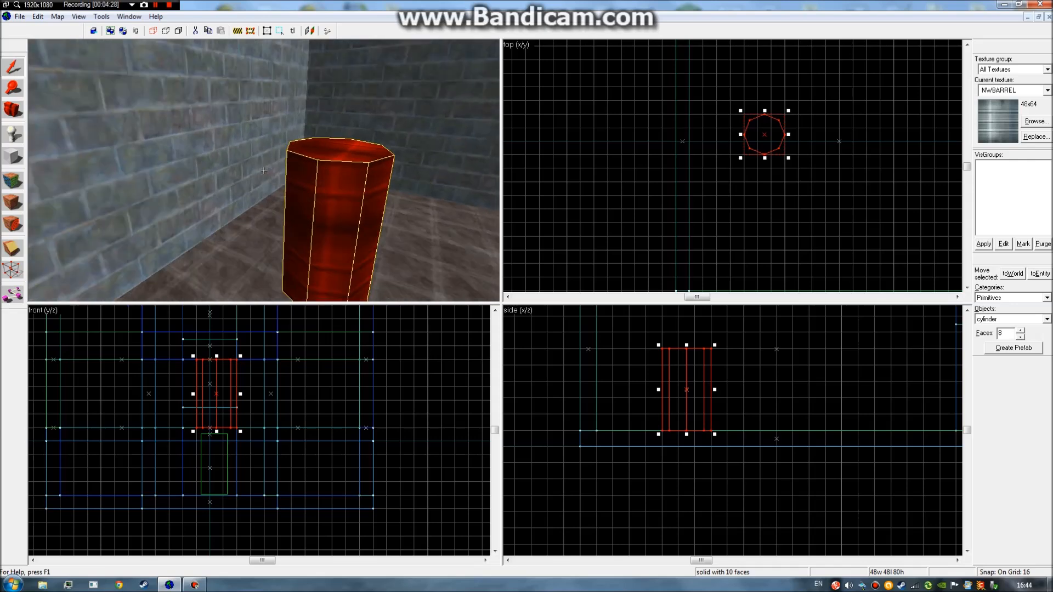
pyautogui.press('z')
pyautogui.press('z')
pyautogui.press('d')
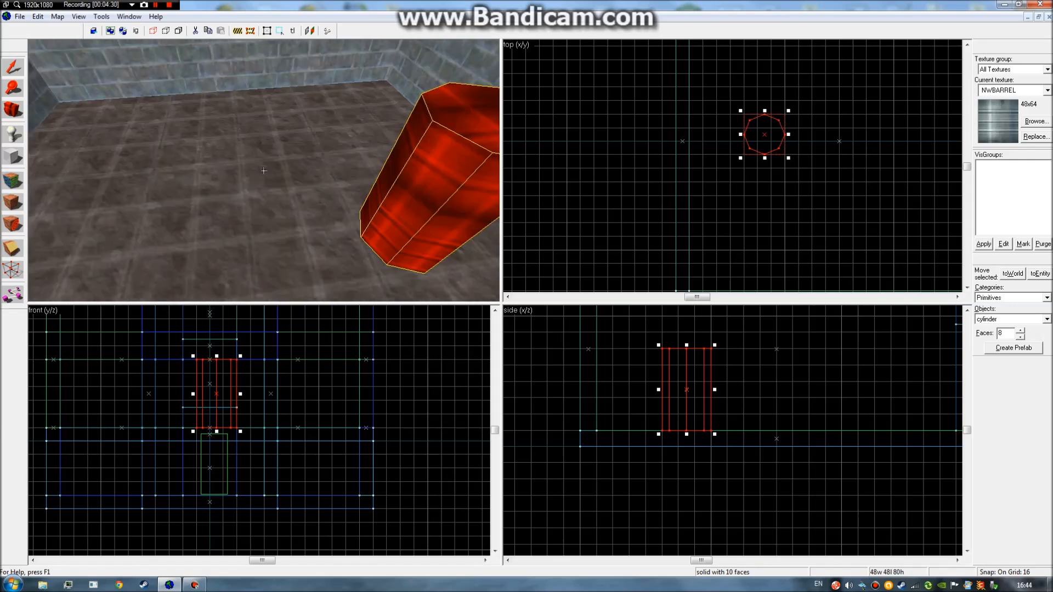
pyautogui.press('z')
pyautogui.press('z')
pyautogui.press('a')
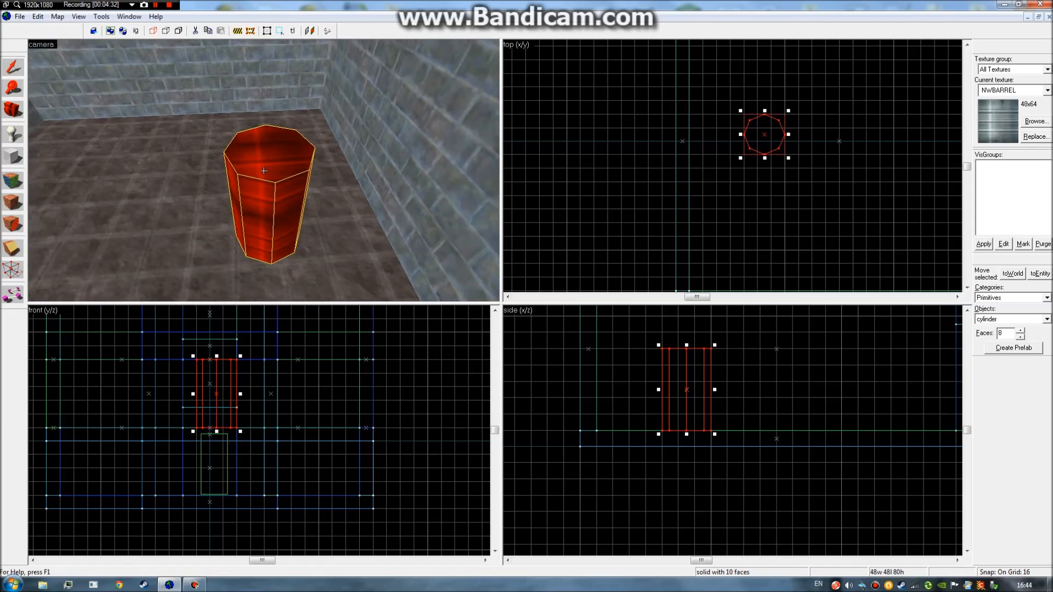
pyautogui.press('z')
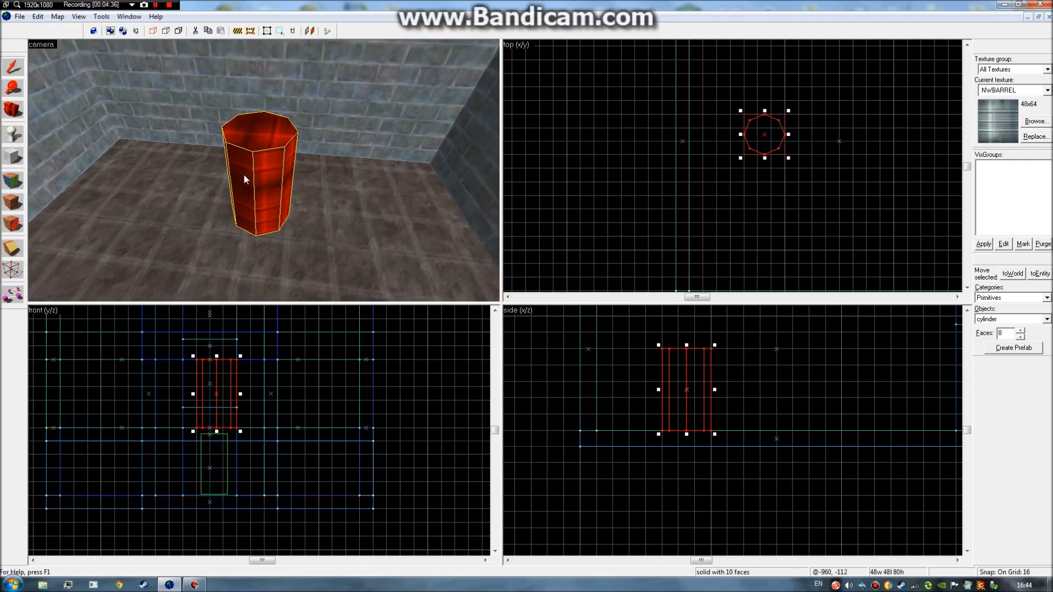
pyautogui.press('z')
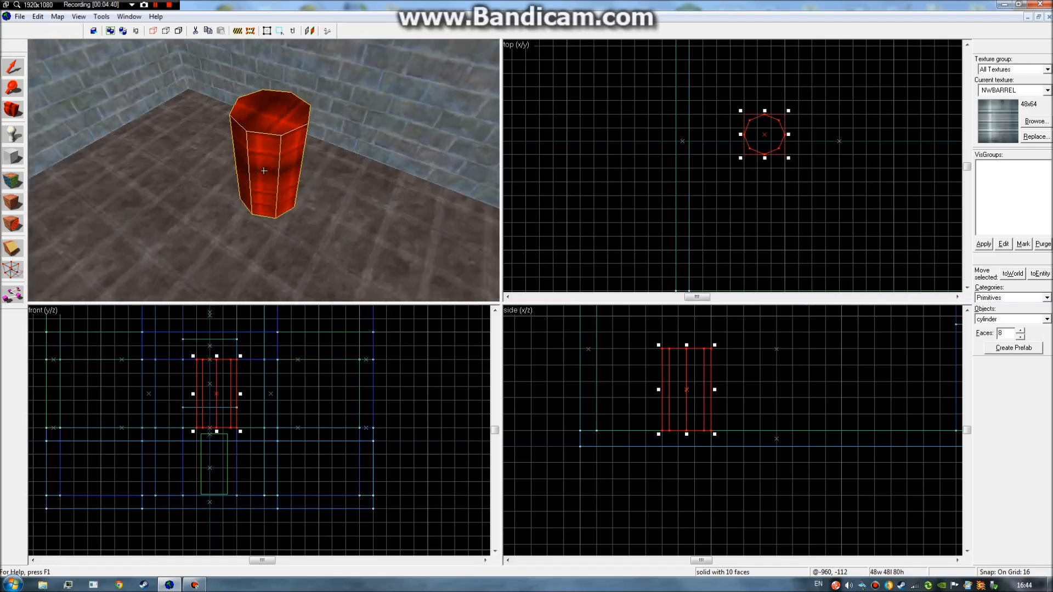
# Delete the eight-sided barrel and switch back to the Block tool.
pyautogui.press('z')
pyautogui.press('Delete')
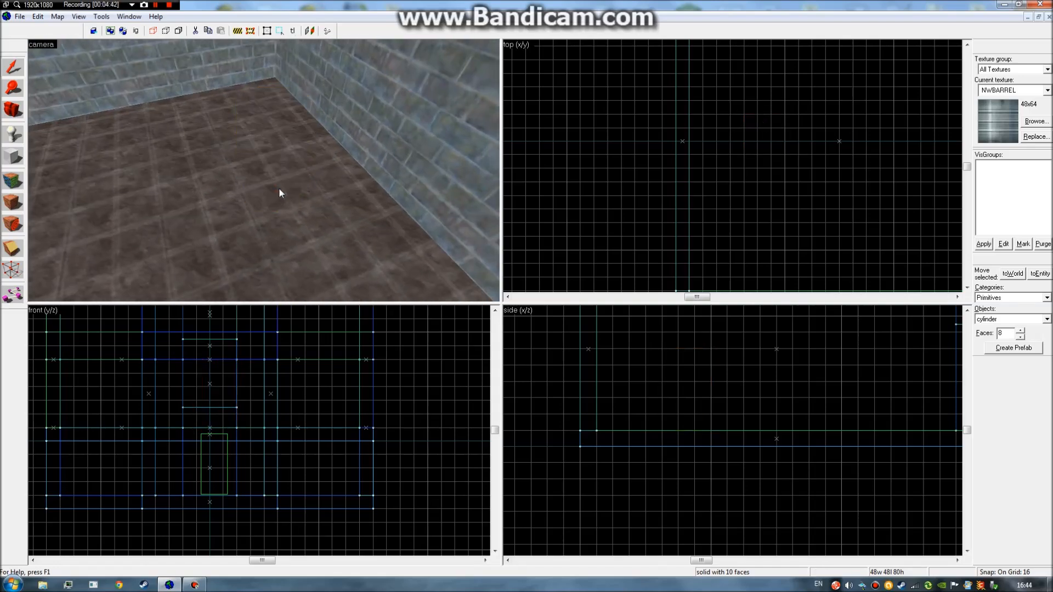
pyautogui.click(19, 159)
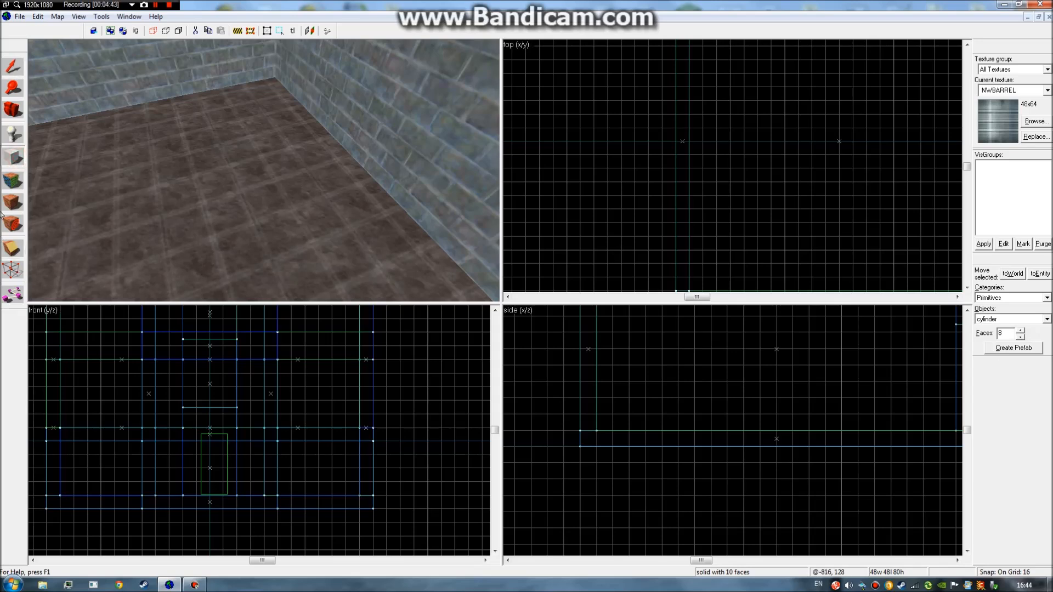
# Set the cylinder's Faces count to 16 using the spin box arrows.
pyautogui.click(1021, 334)
pyautogui.click(1020, 331)
pyautogui.click(1020, 336)
pyautogui.click(1021, 336)
pyautogui.click(1020, 335)
pyautogui.click(1020, 335)
pyautogui.click(1020, 336)
pyautogui.click(1021, 336)
pyautogui.click(1021, 336)
pyautogui.click(1021, 332)
pyautogui.click(1020, 331)
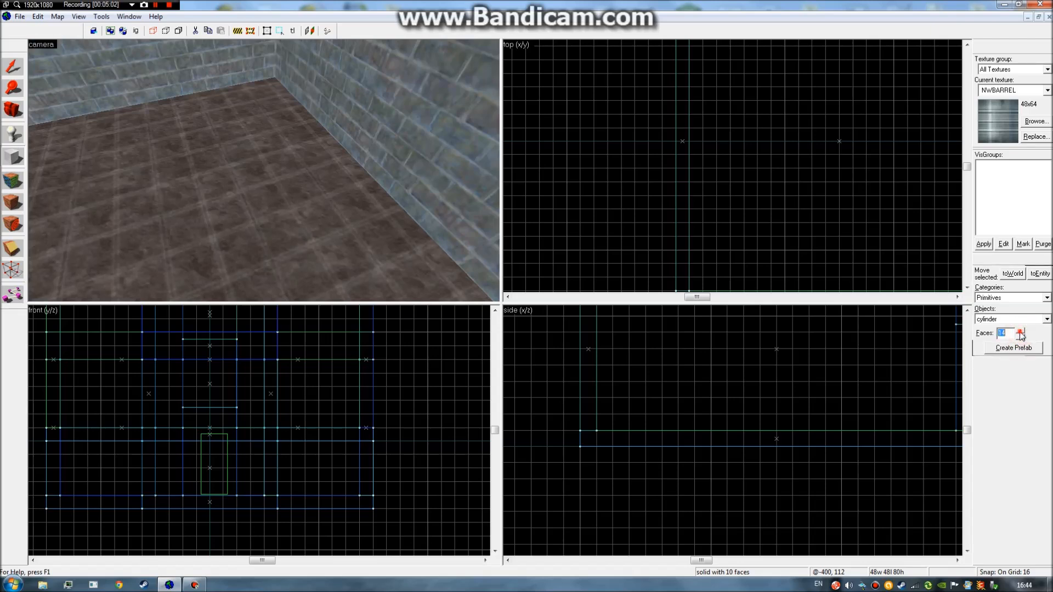
pyautogui.scroll(-3, 809, 176)
# Build a 16-sided NWBARREL cylinder near the room centre and fly the camera toward it.
pyautogui.scroll(3, 817, 178)
pyautogui.moveTo(724, 126); pyautogui.dragTo(768, 166)
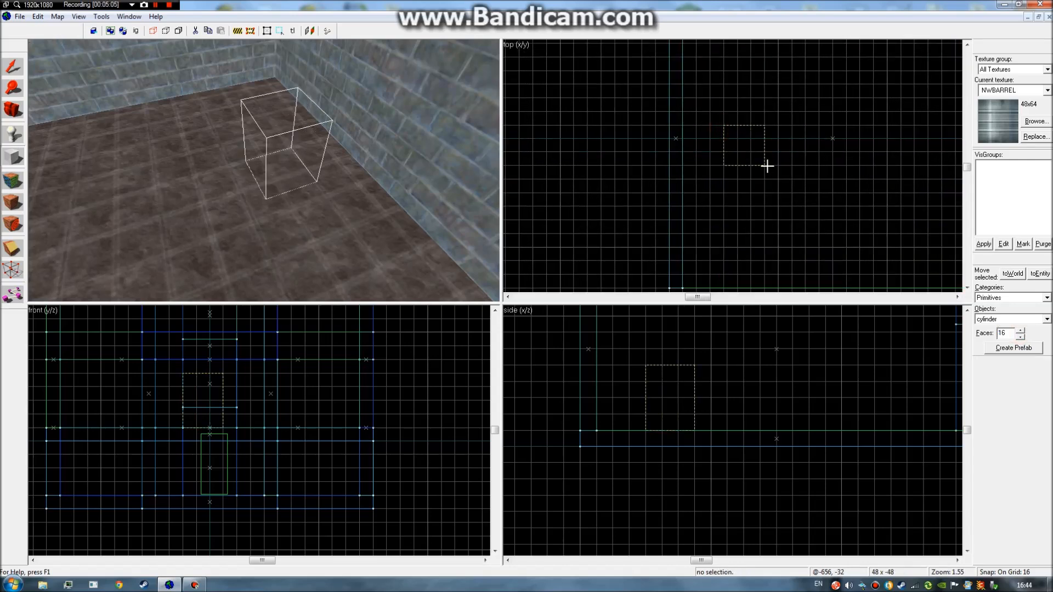
pyautogui.rightClick(673, 373)
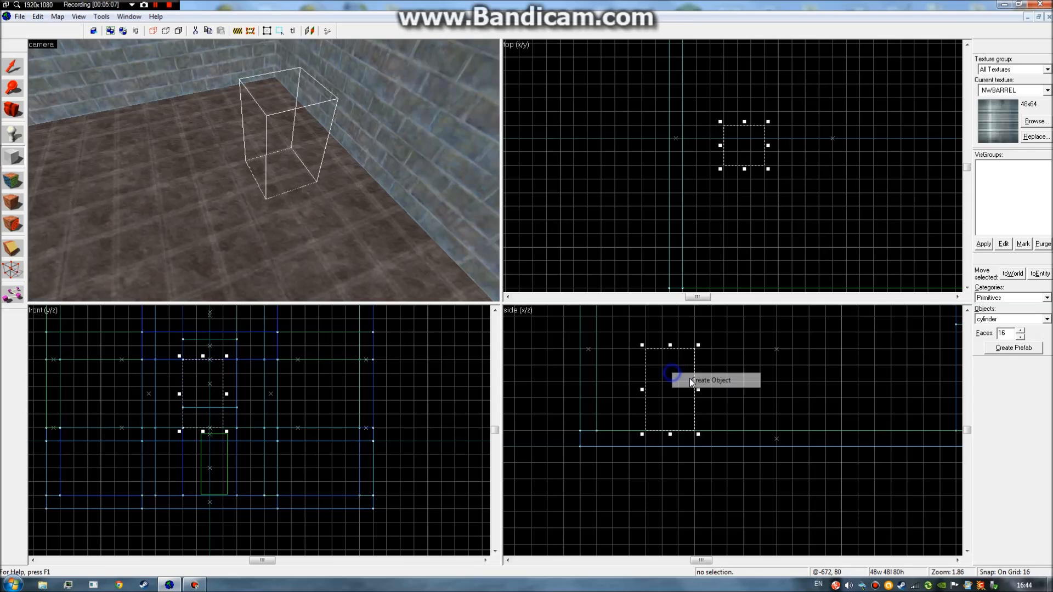
pyautogui.click(690, 379)
pyautogui.press('z')
pyautogui.press('w')
pyautogui.press('a')
pyautogui.press('z')
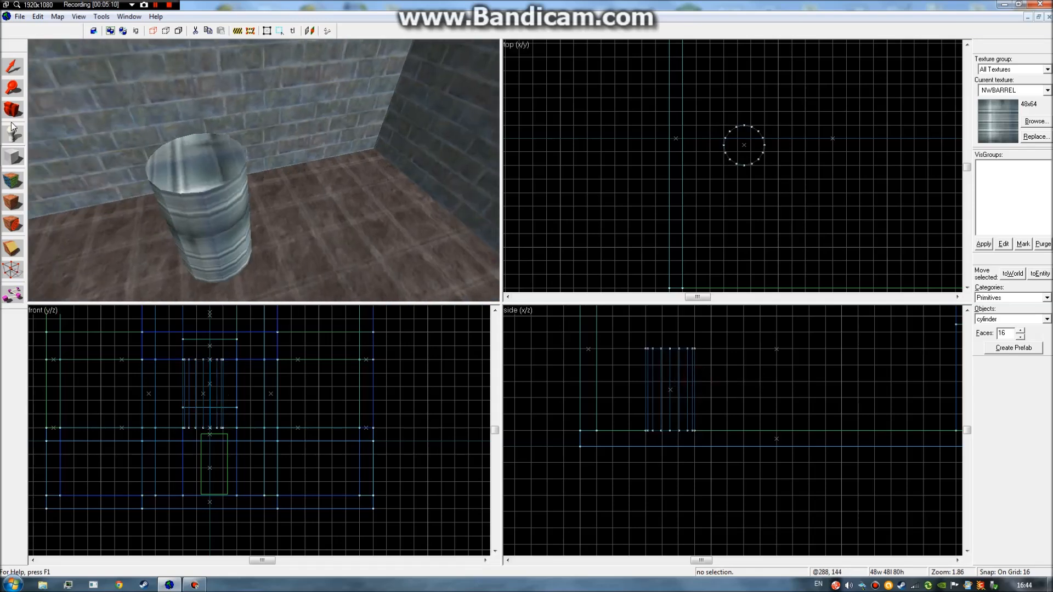
# Select the barrel, then circle the 3D camera around its top and the floor.
pyautogui.click(12, 66)
pyautogui.click(141, 169)
pyautogui.press('w')
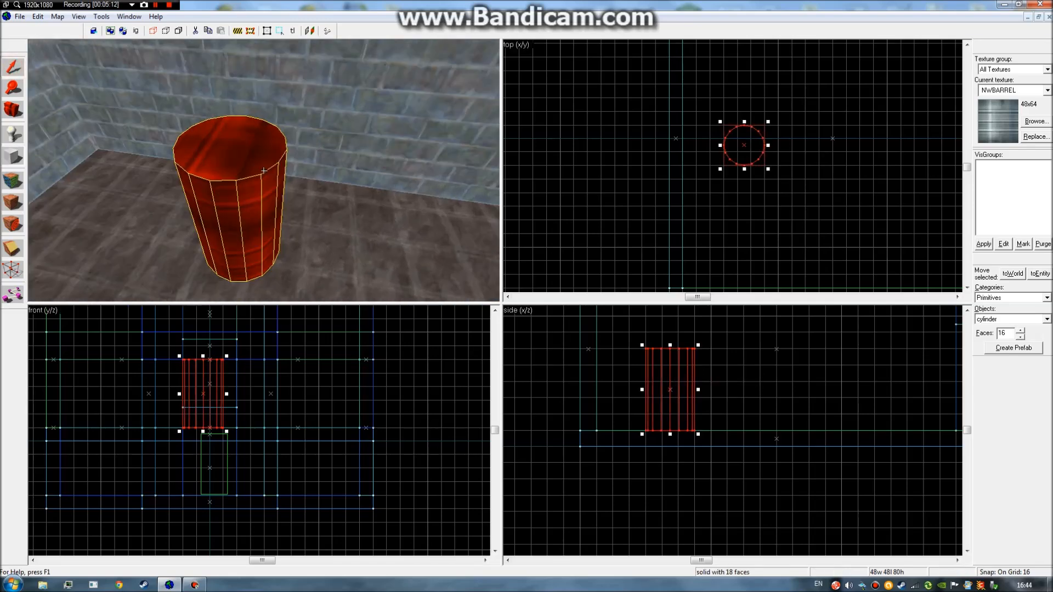
pyautogui.click(663, 180)
pyautogui.press('z')
pyautogui.press('w')
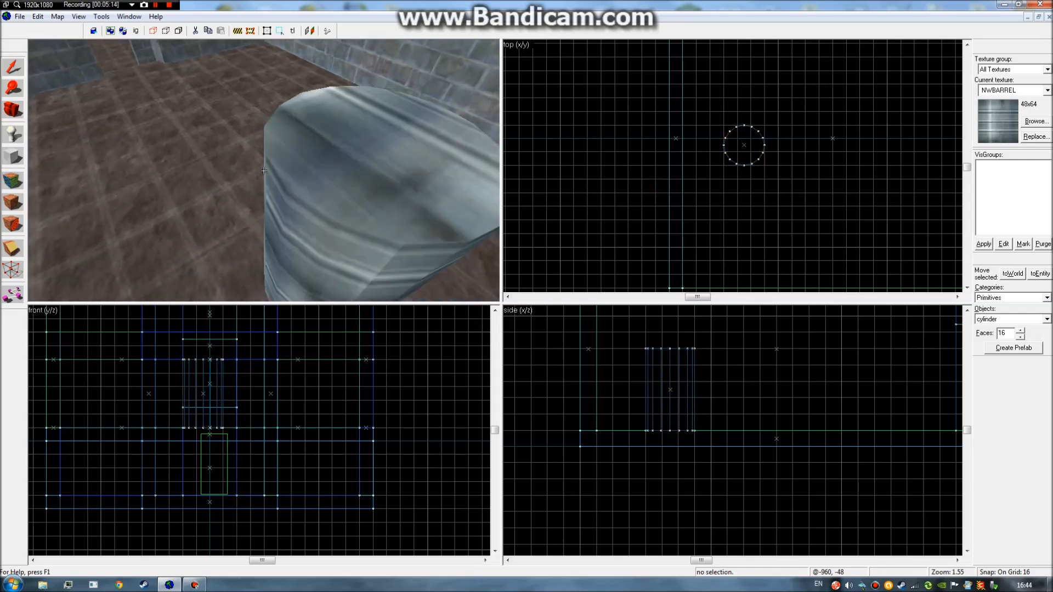
pyautogui.press('w')
pyautogui.press('s')
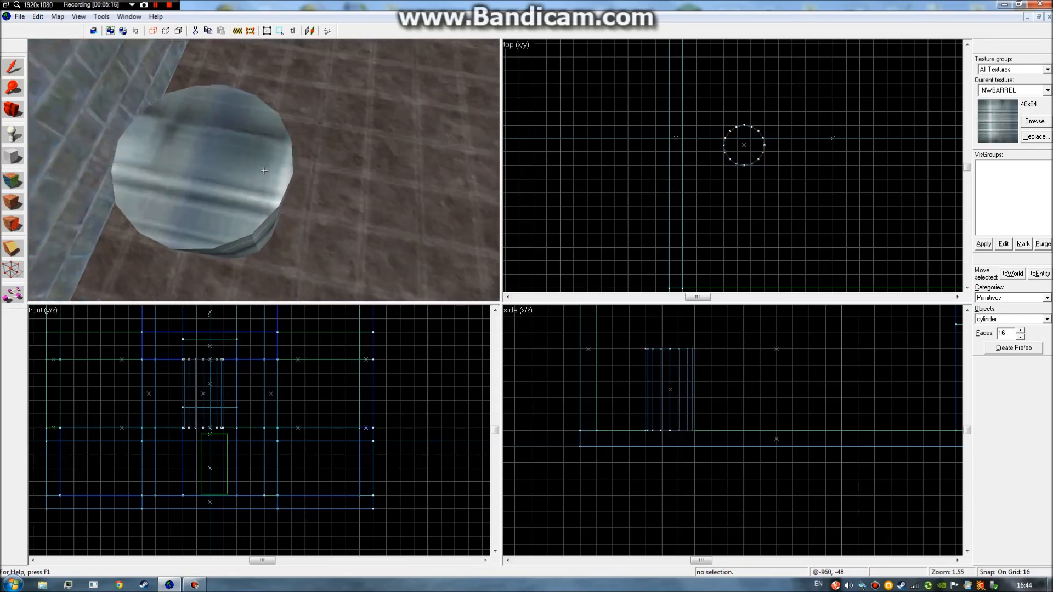
pyautogui.press('a')
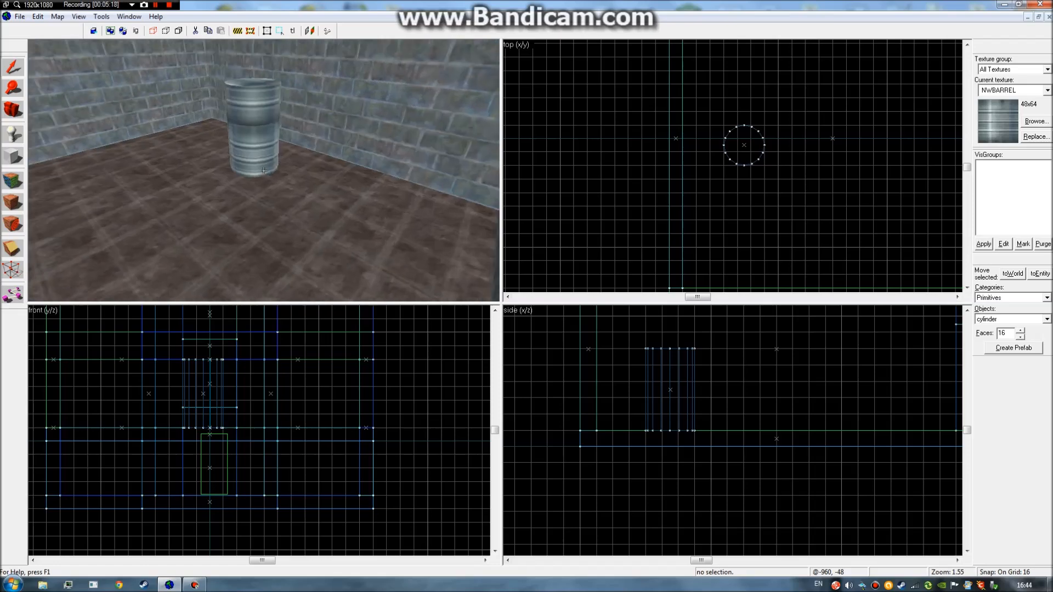
pyautogui.press('w')
pyautogui.press('w')
pyautogui.press('s')
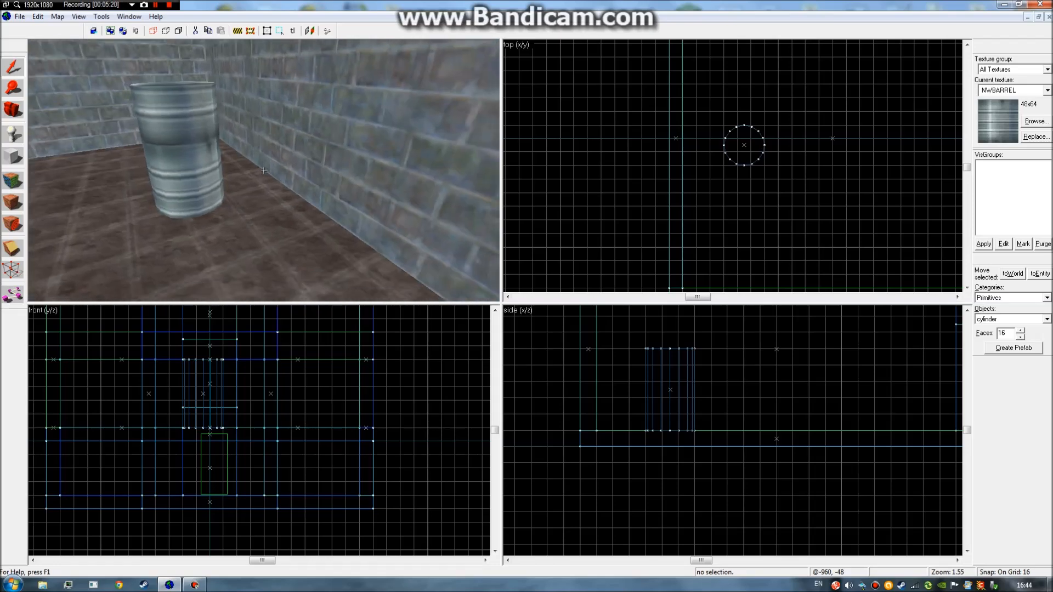
pyautogui.press('w')
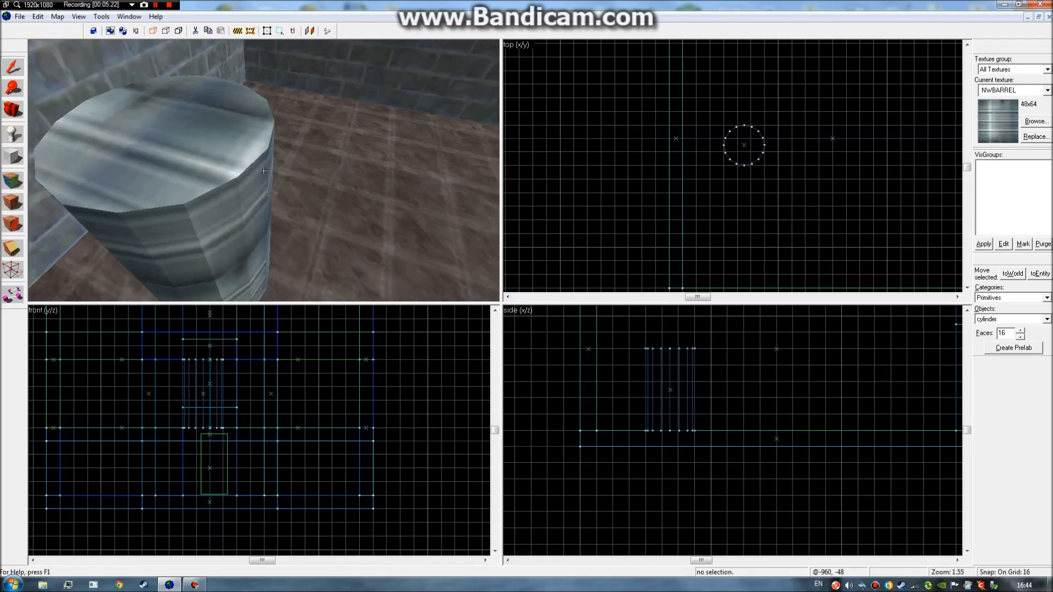
pyautogui.press('s')
# Reselect the barrel and fly the camera in and out over its top.
pyautogui.click(264, 171)
pyautogui.press('s')
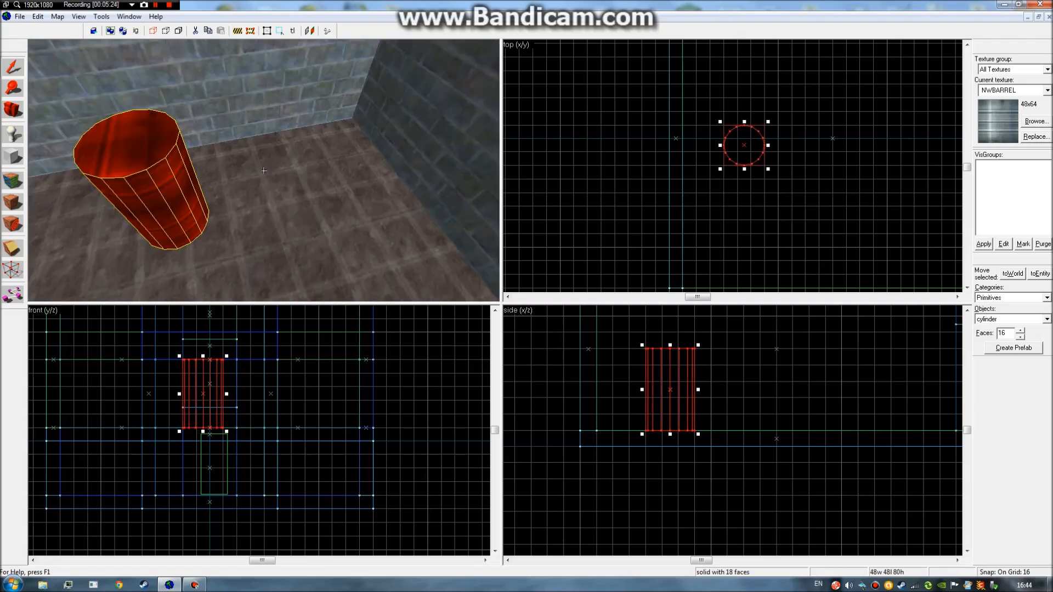
pyautogui.press('w')
pyautogui.press('z')
pyautogui.press('z')
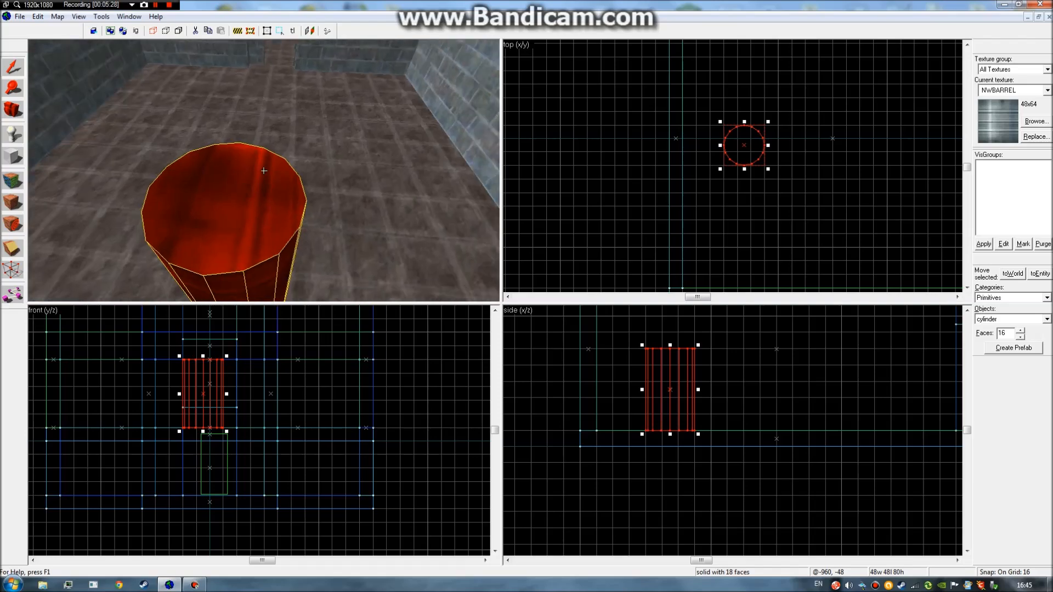
pyautogui.press('s')
pyautogui.press('w')
pyautogui.press('s')
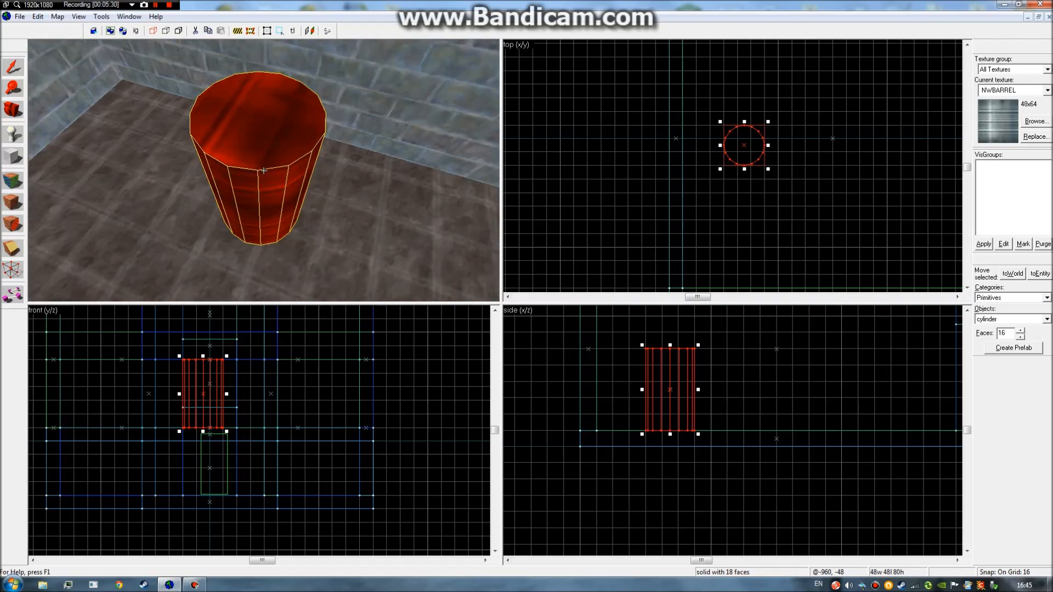
pyautogui.press('w')
pyautogui.press('s')
pyautogui.press('w')
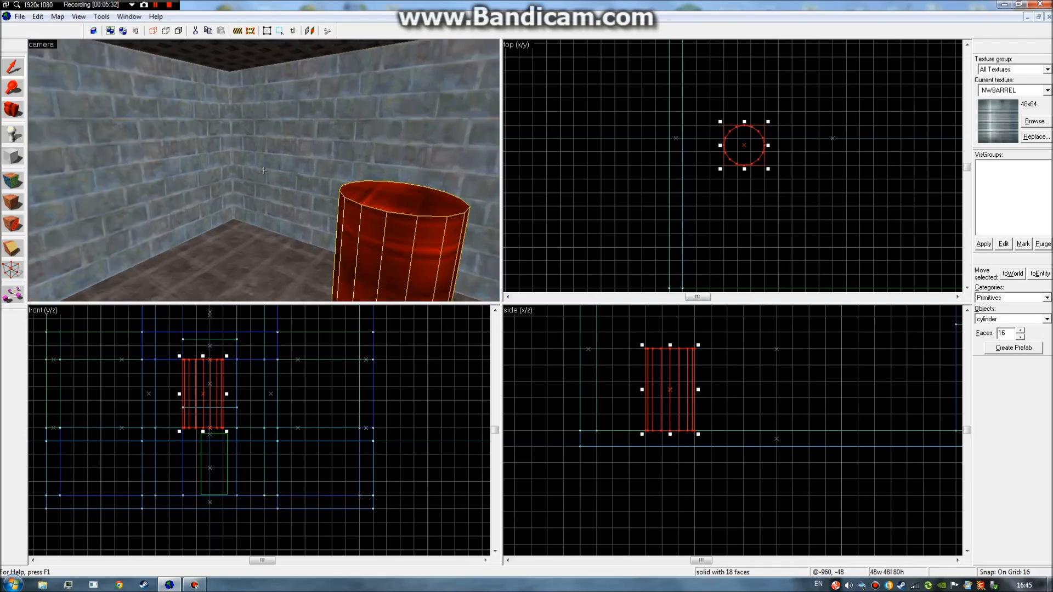
pyautogui.press('z')
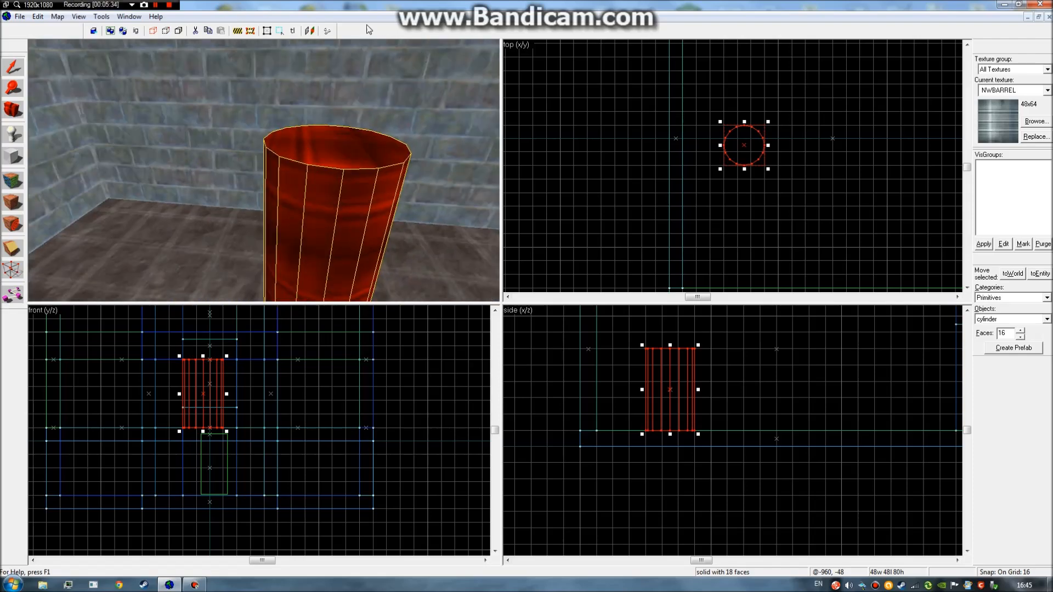
# Orbit the camera around the selected barrel once more, then delete it.
pyautogui.press('z')
pyautogui.press('s')
pyautogui.press('w')
pyautogui.press('s')
pyautogui.press('s')
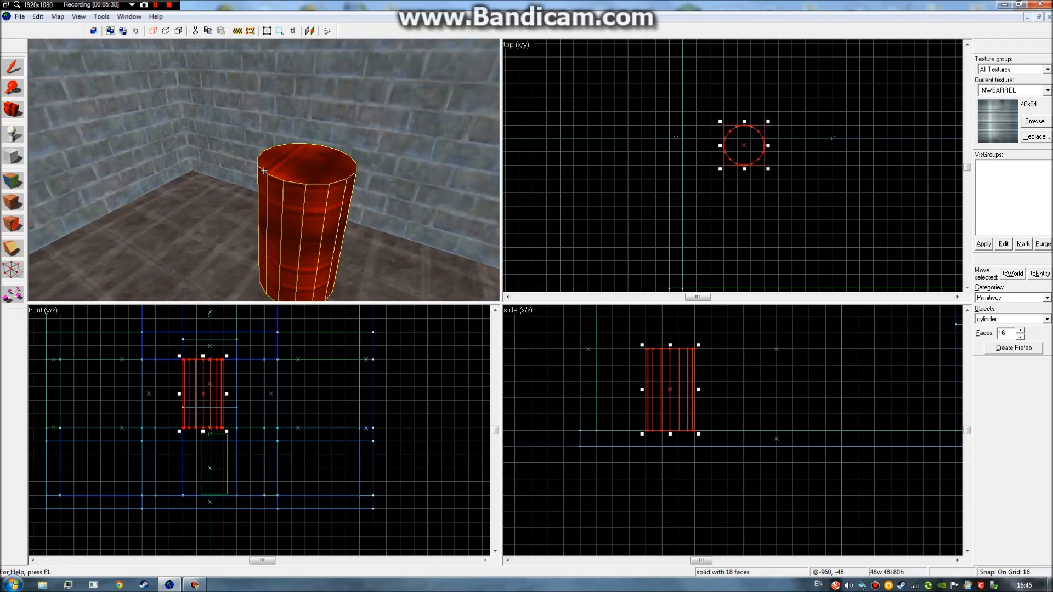
pyautogui.press('w')
pyautogui.press('a')
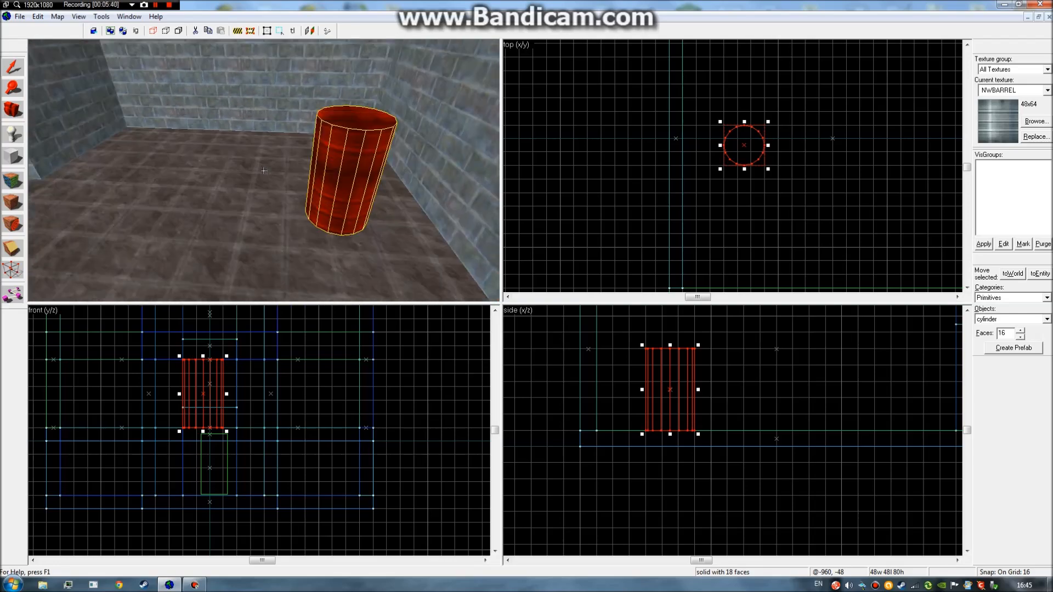
pyautogui.press('w')
pyautogui.press('s')
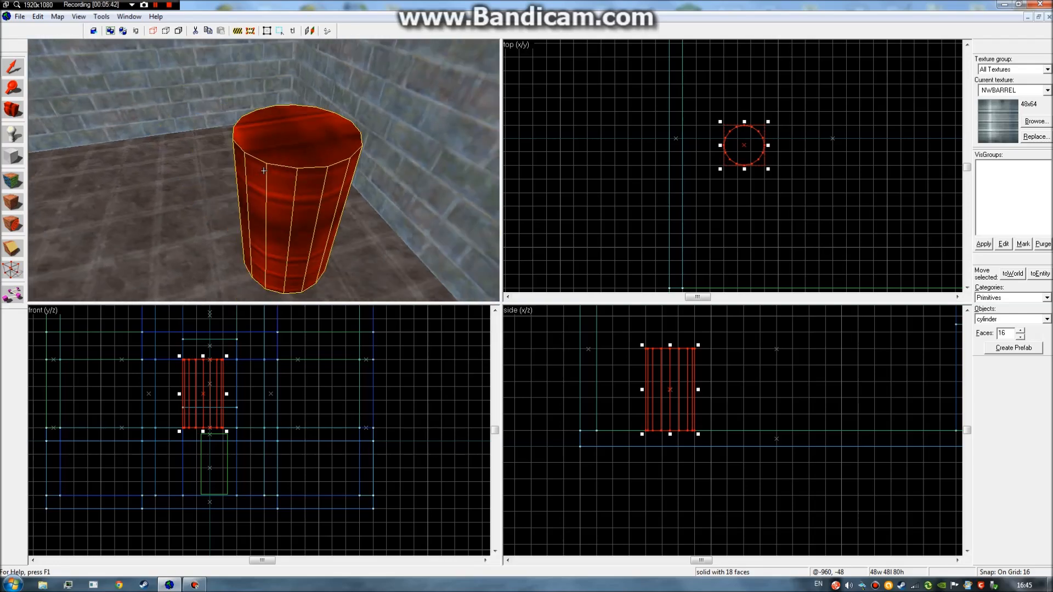
pyautogui.press('d')
pyautogui.press('w')
pyautogui.press('z')
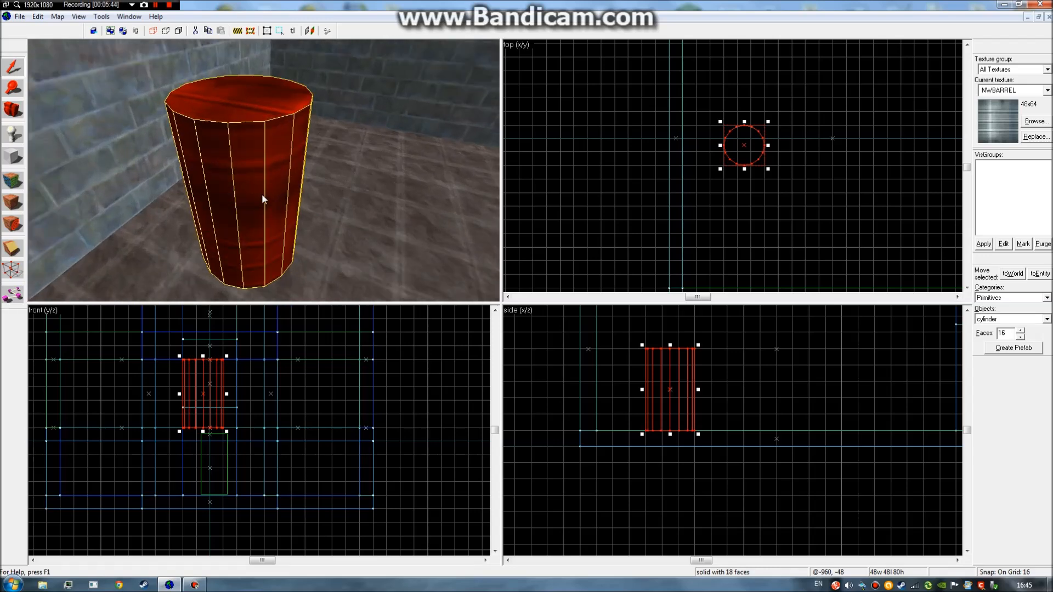
pyautogui.press('Delete')
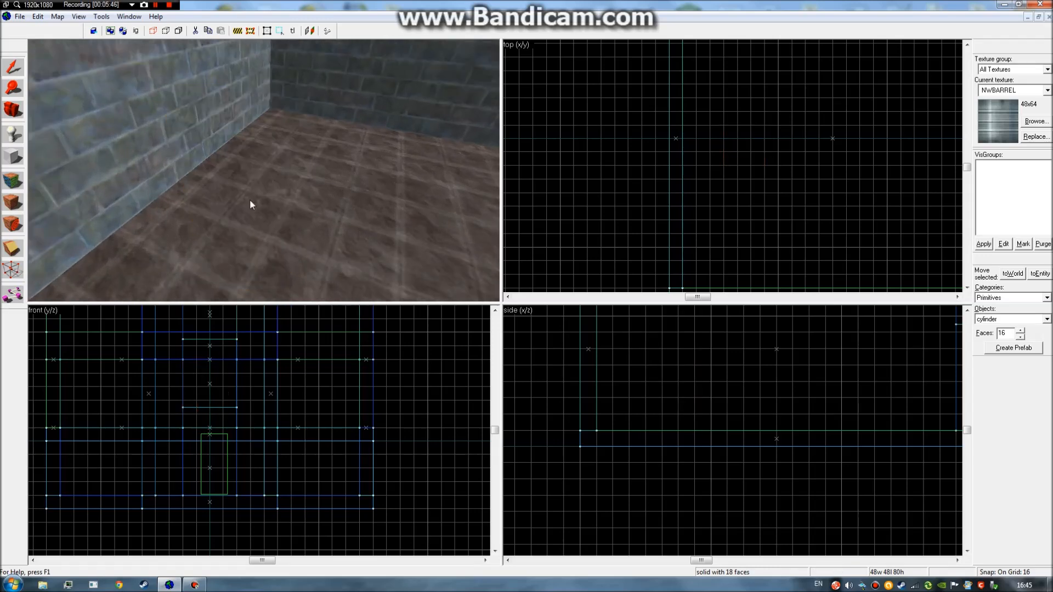
# Draw a 48×48×64 box with the Block tool.
pyautogui.click(13, 157)
pyautogui.moveTo(710, 125); pyautogui.dragTo(751, 166)
pyautogui.moveTo(654, 361)
pyautogui.mouseDown()
pyautogui.moveTo(653, 332)
pyautogui.moveTo(654, 348)
pyautogui.mouseUp()
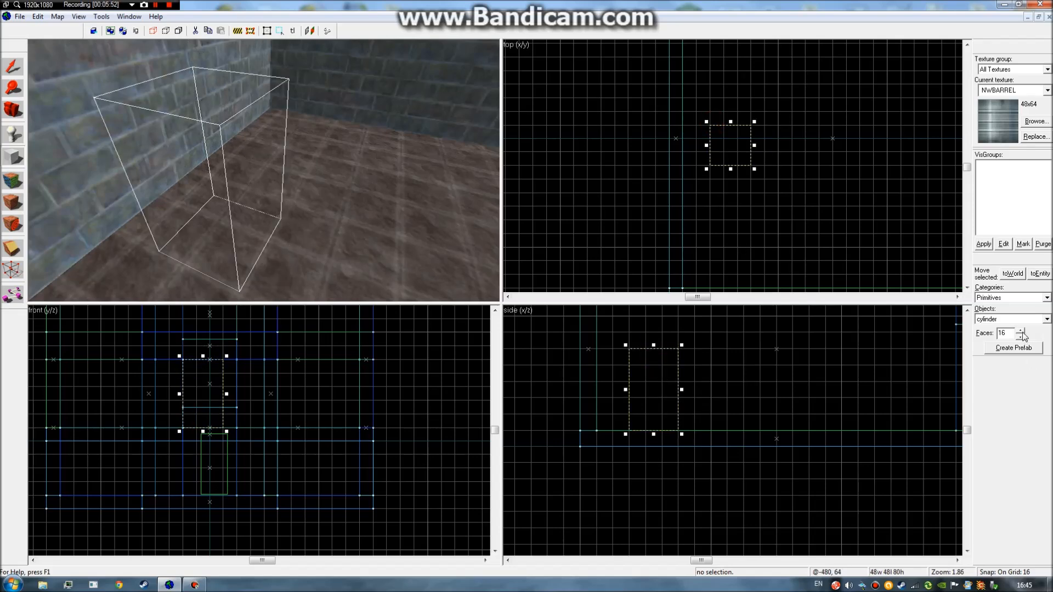
# Set Faces to 100, attempt Create Object, and dismiss the 3–32 face-count warning.
pyautogui.doubleClick(1014, 333)
pyautogui.rightClick(727, 131)
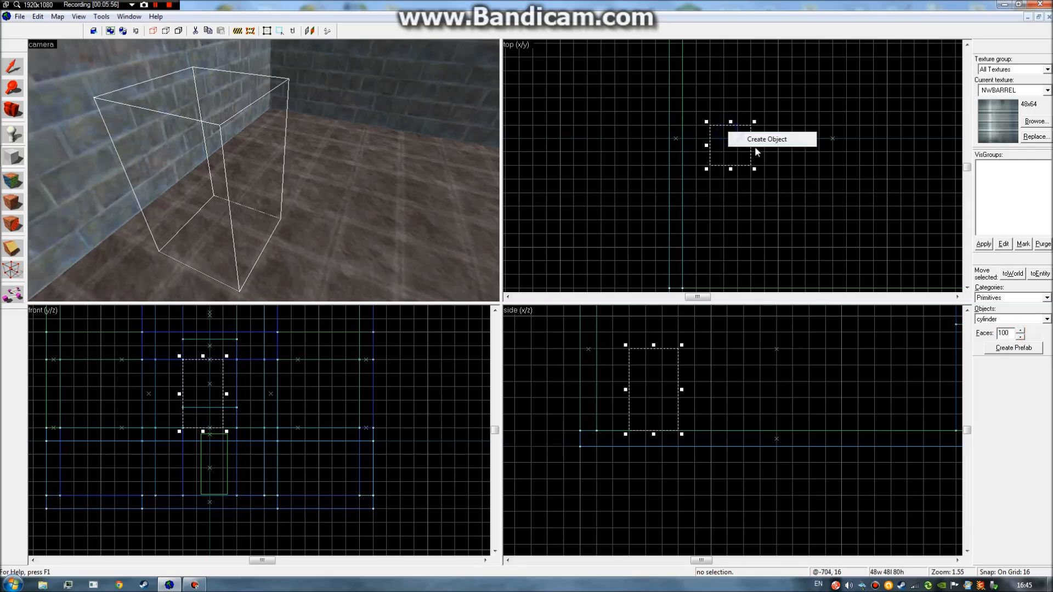
pyautogui.click(765, 139)
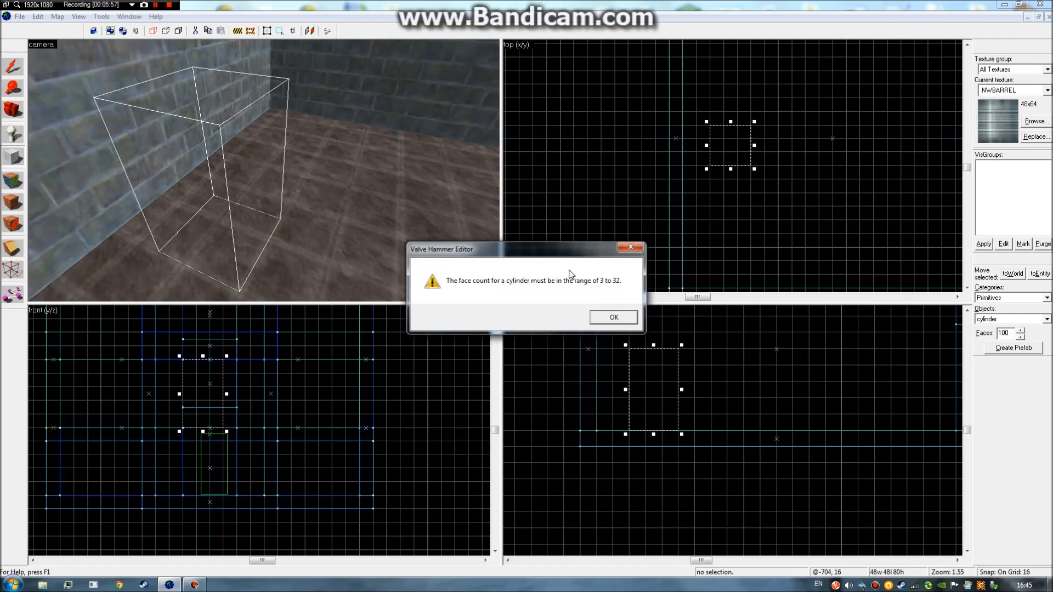
pyautogui.moveTo(565, 257); pyautogui.dragTo(562, 244)
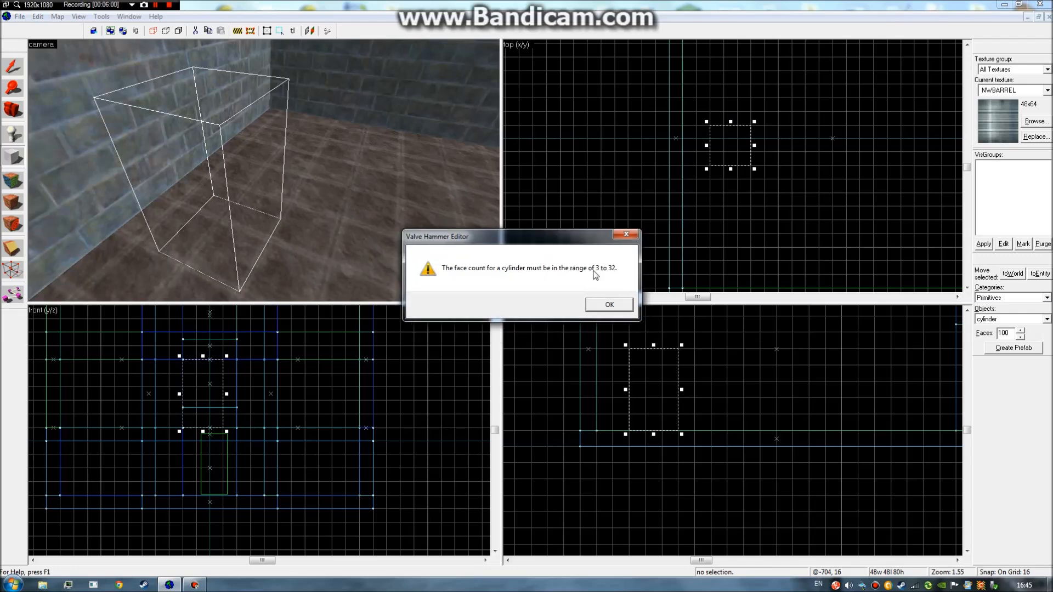
pyautogui.click(603, 303)
pyautogui.press('z')
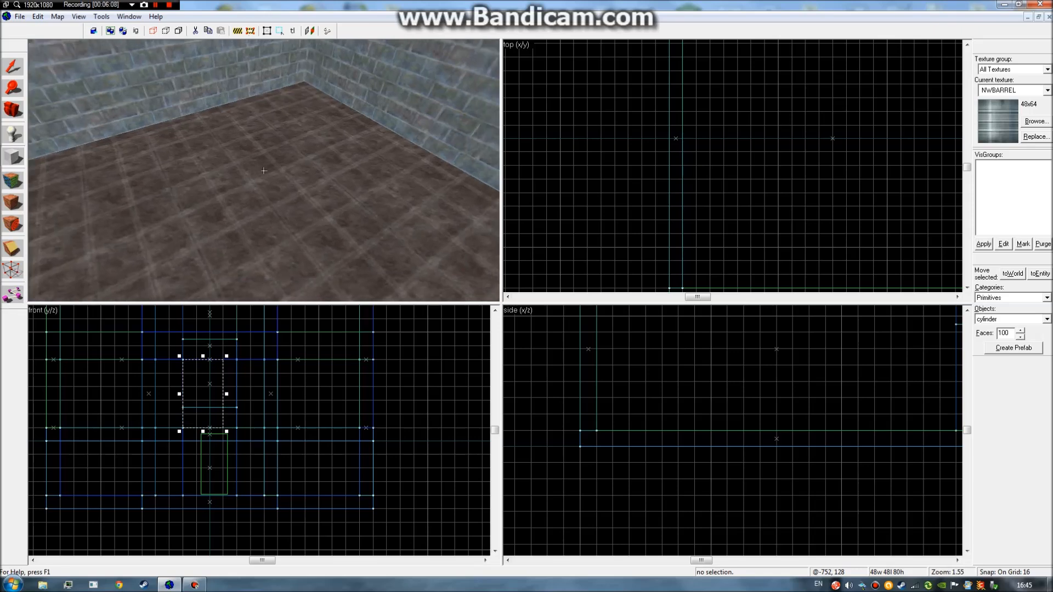
# Discard the pending box and draw a new 64×64 box raised to 80 high.
pyautogui.press('z')
pyautogui.click(13, 73)
pyautogui.click(15, 162)
pyautogui.press('z')
pyautogui.press('z')
pyautogui.moveTo(739, 121); pyautogui.dragTo(783, 163)
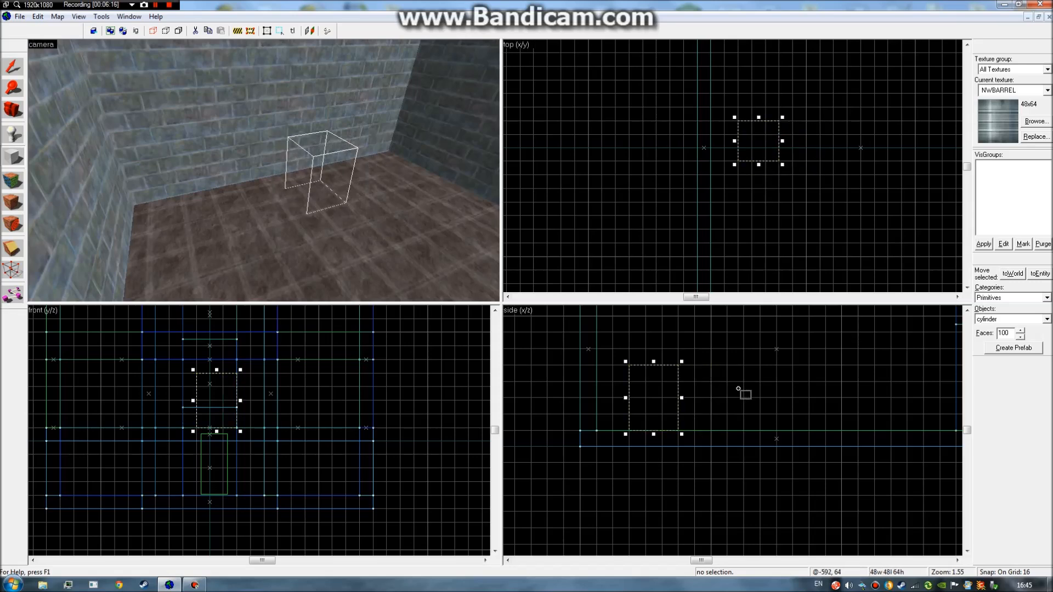
pyautogui.moveTo(654, 362); pyautogui.dragTo(624, 342)
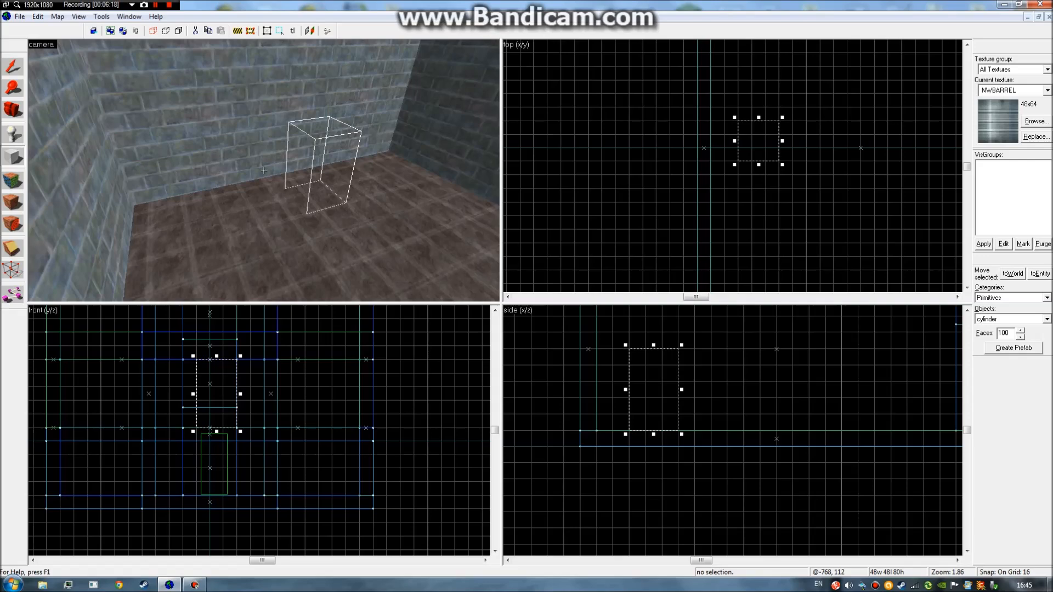
pyautogui.press('z')
pyautogui.press('a')
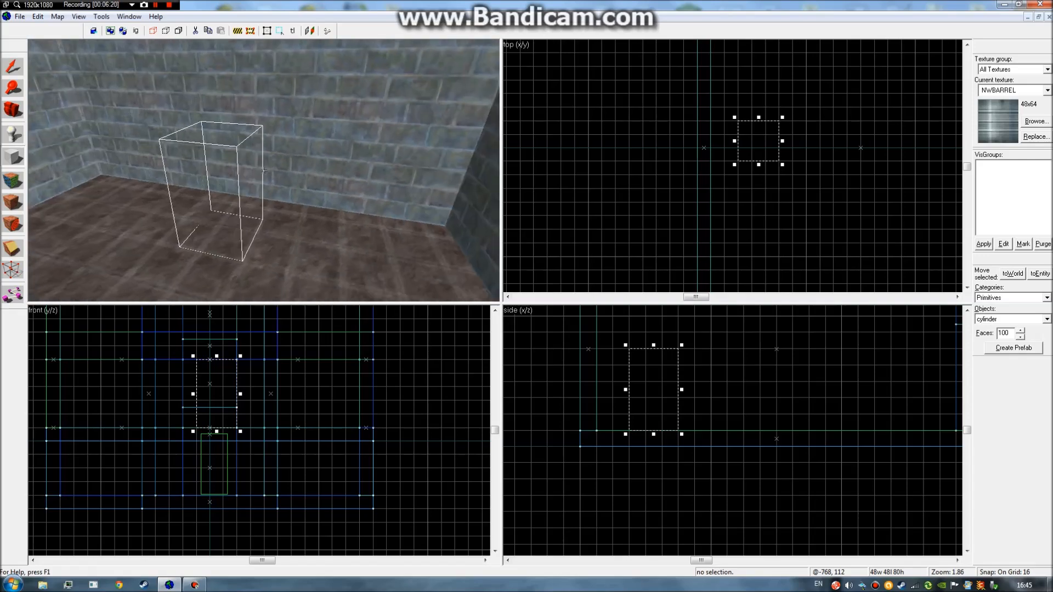
pyautogui.press('z')
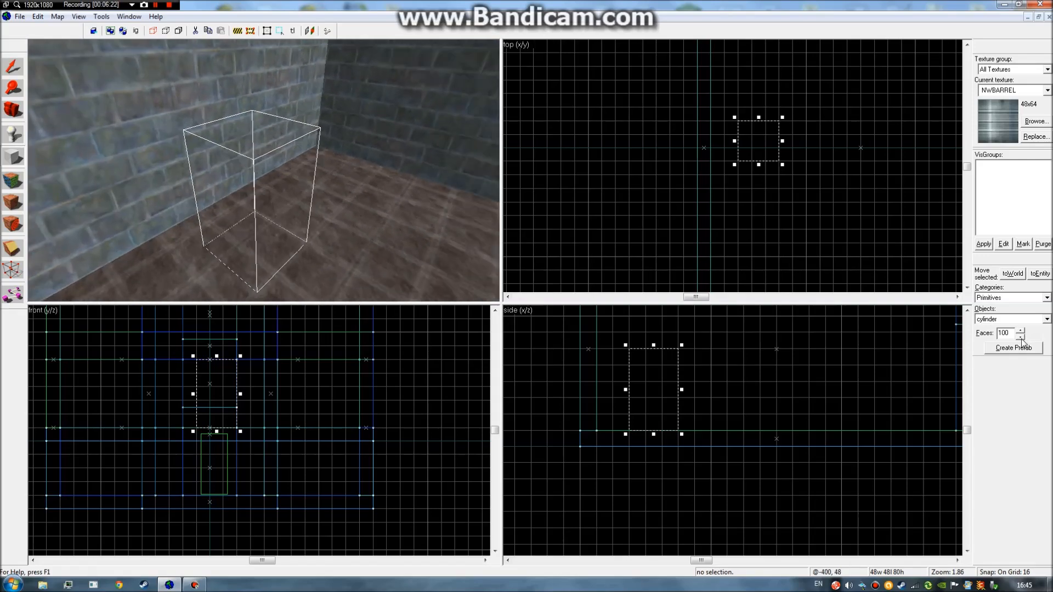
# Set Faces to 5 and create a five-sided cylinder from the box.
pyautogui.doubleClick(1003, 333)
pyautogui.rightClick(769, 133)
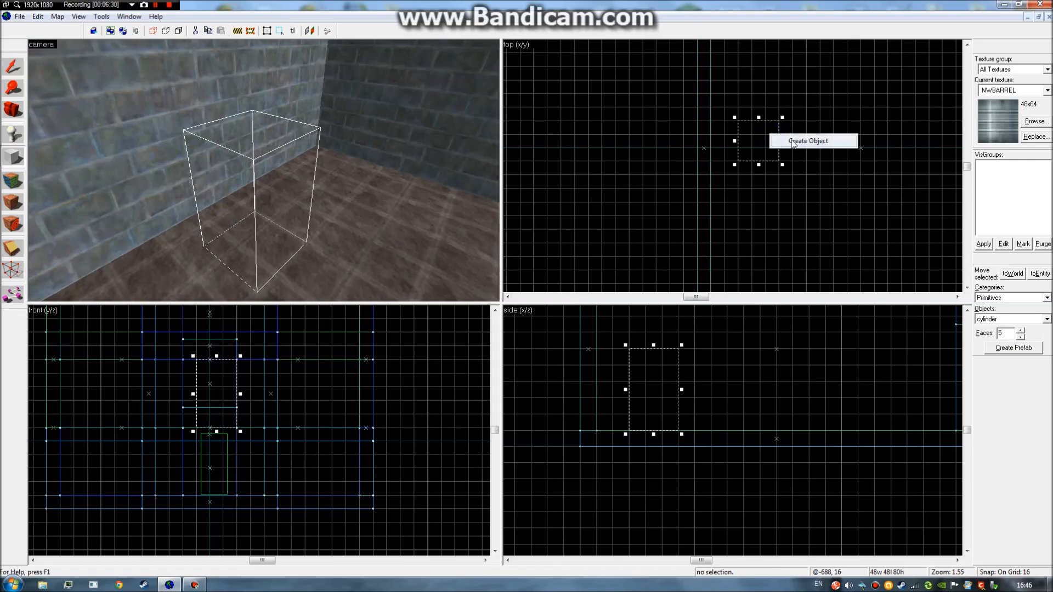
pyautogui.click(791, 142)
# Select the five-sided cylinder, look it over in 3D, then delete it.
pyautogui.click(12, 67)
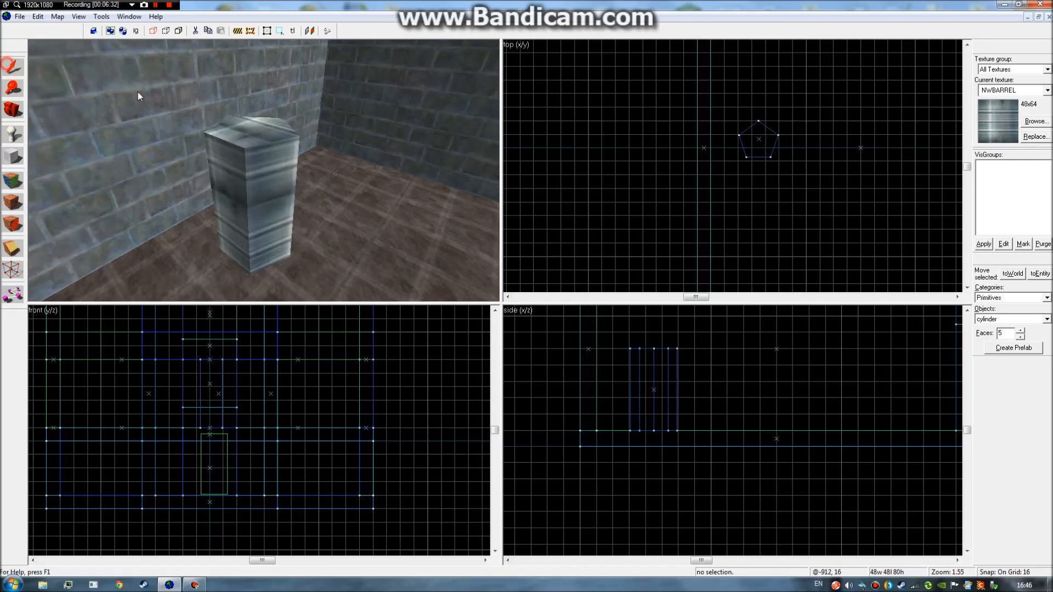
pyautogui.press('z')
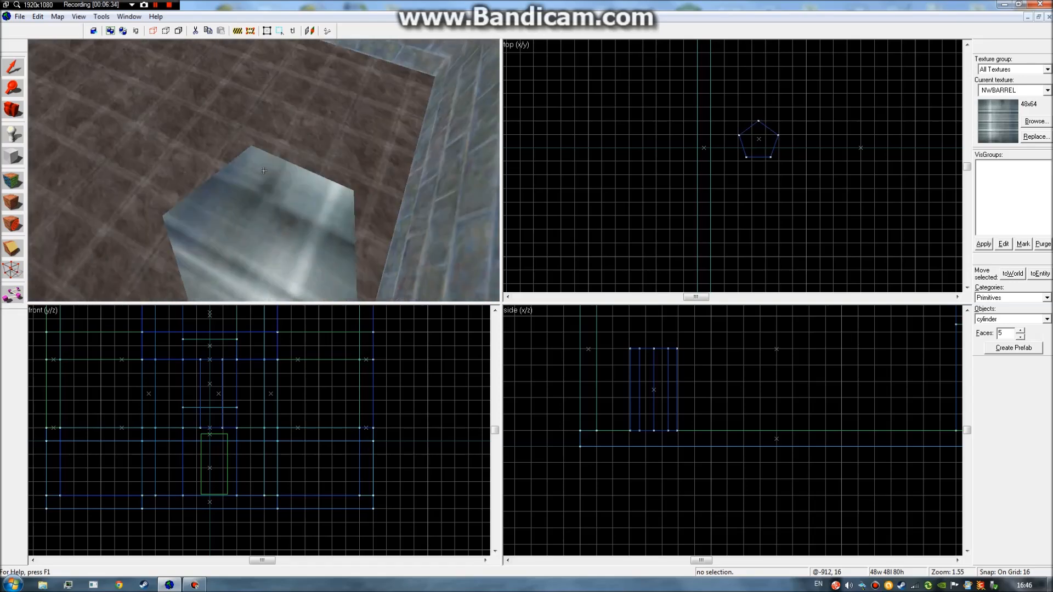
pyautogui.click(264, 171)
pyautogui.press('s')
pyautogui.press('w')
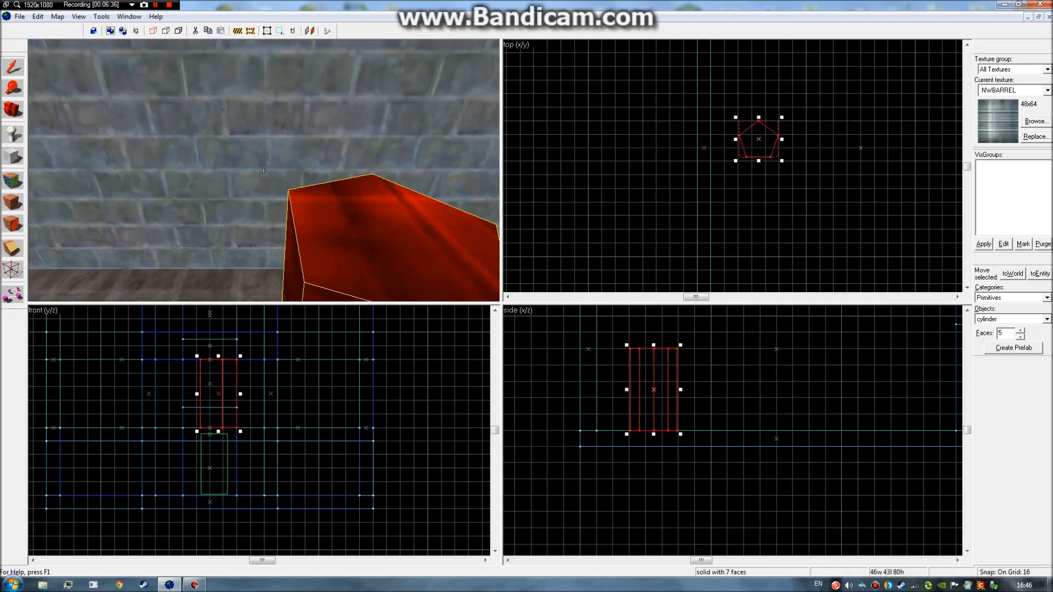
pyautogui.press('s')
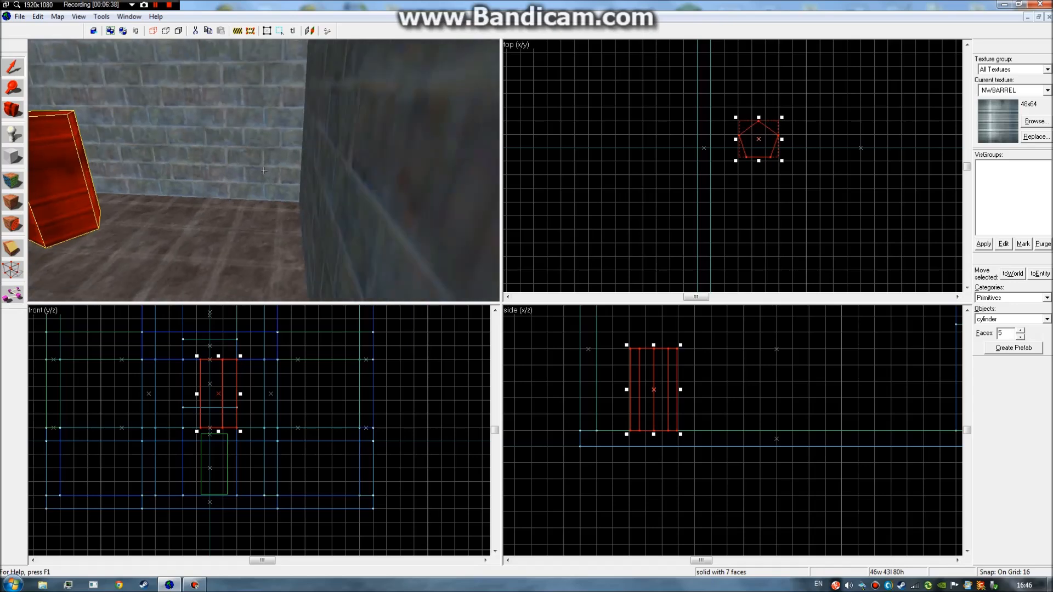
pyautogui.press('w')
pyautogui.press('s')
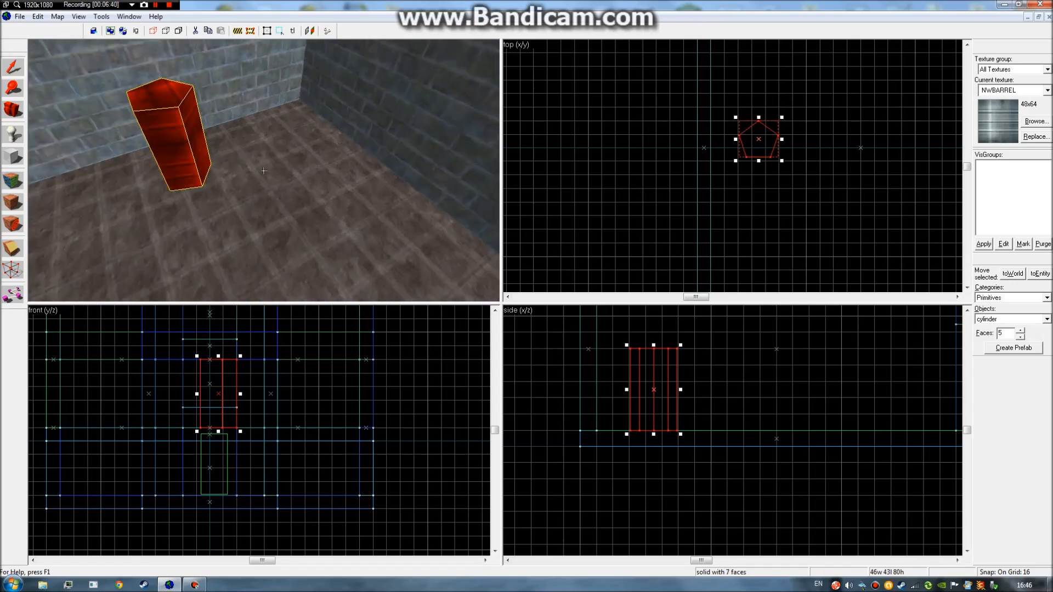
pyautogui.press('z')
pyautogui.press('Delete')
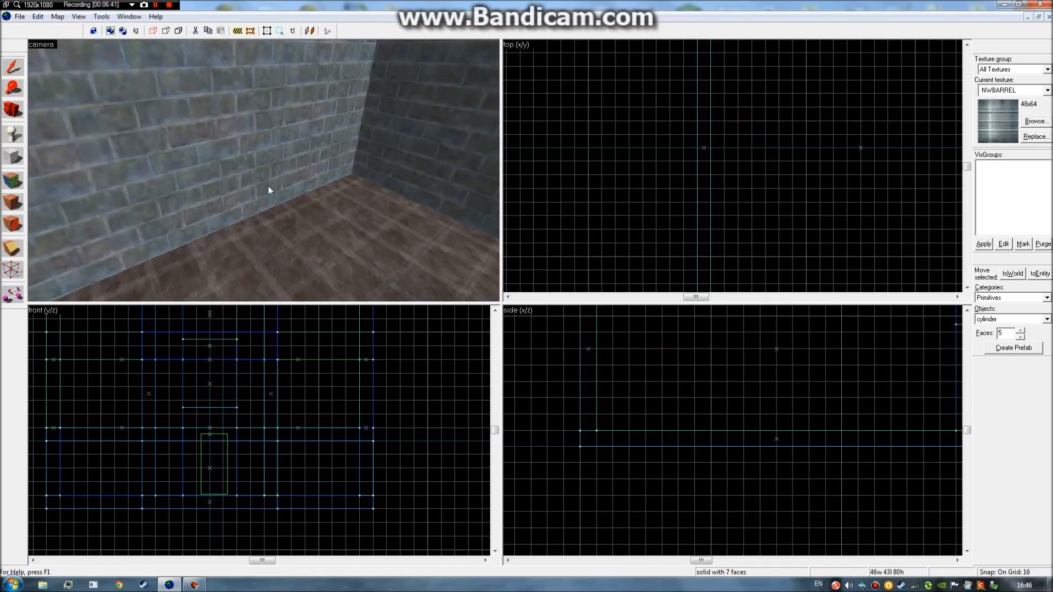
pyautogui.press('z')
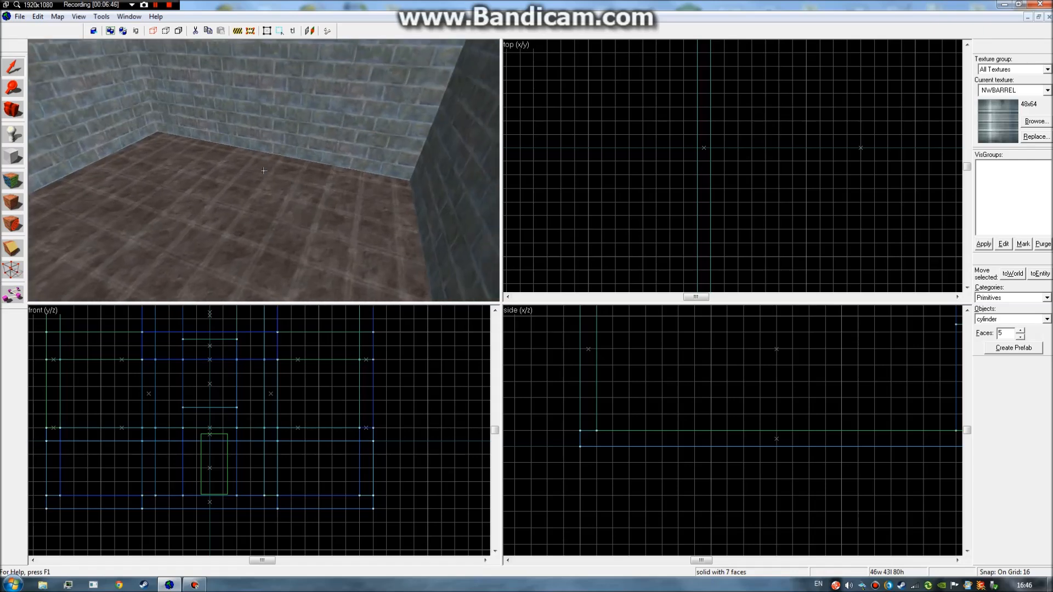
# Outline a new box and choose the spike primitive, adjusting its number of sides.
pyautogui.press('z')
pyautogui.click(12, 156)
pyautogui.moveTo(740, 132); pyautogui.dragTo(783, 178)
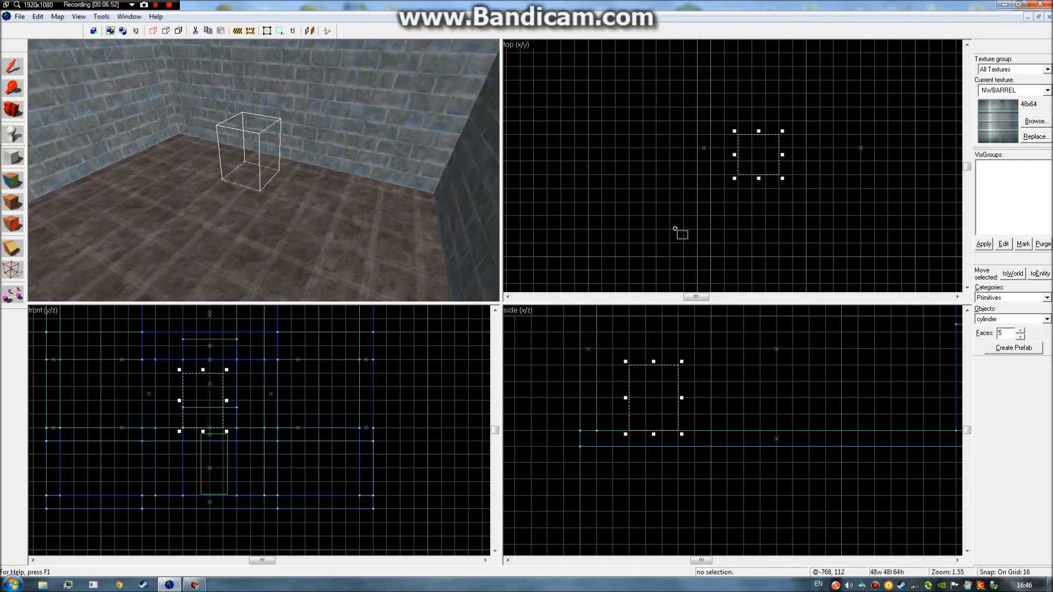
pyautogui.click(1046, 319)
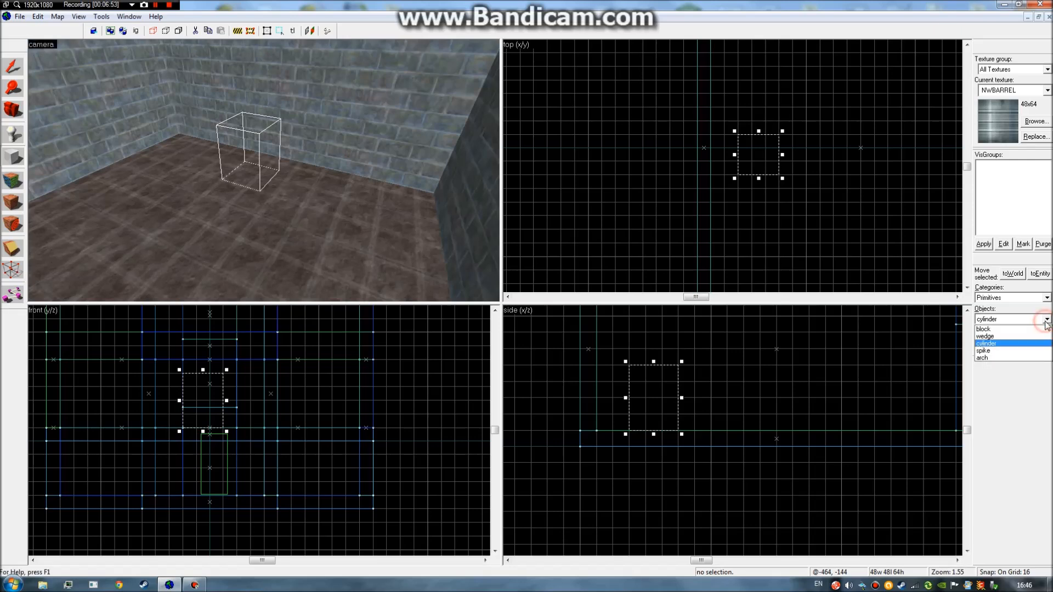
pyautogui.click(1009, 350)
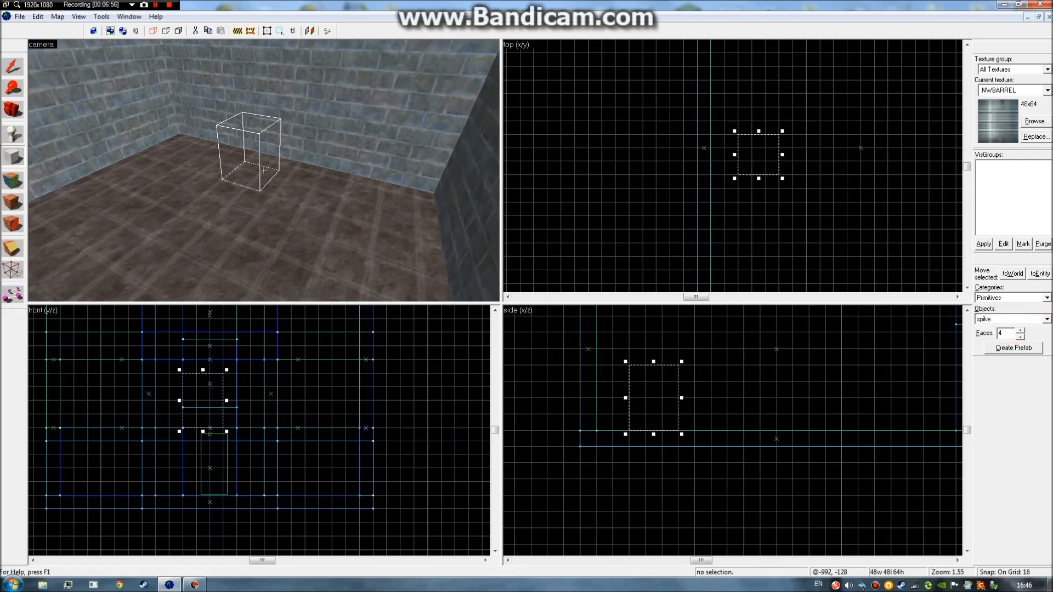
pyautogui.press('a')
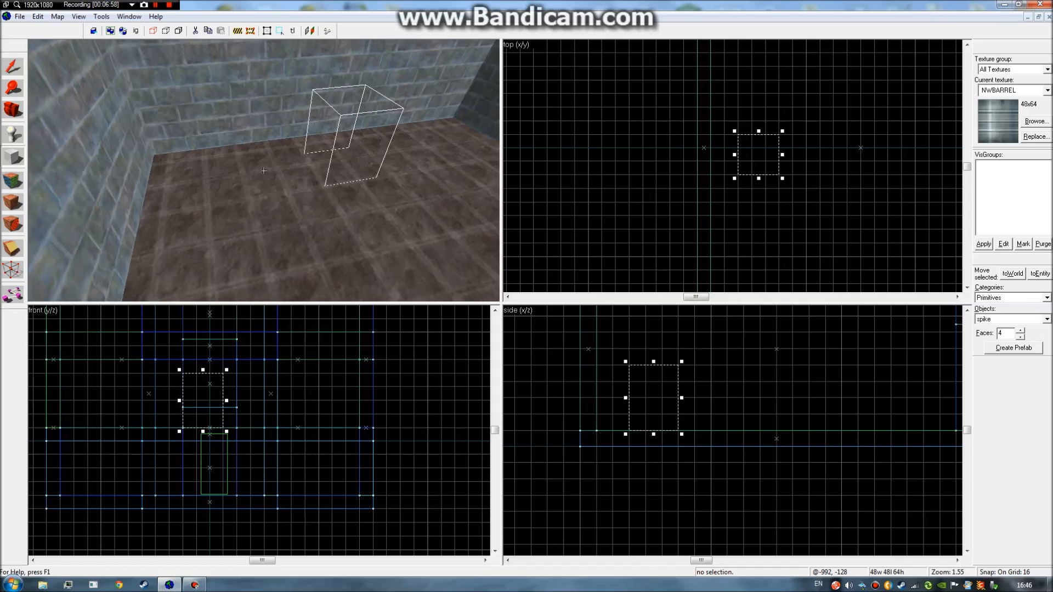
pyautogui.press('d')
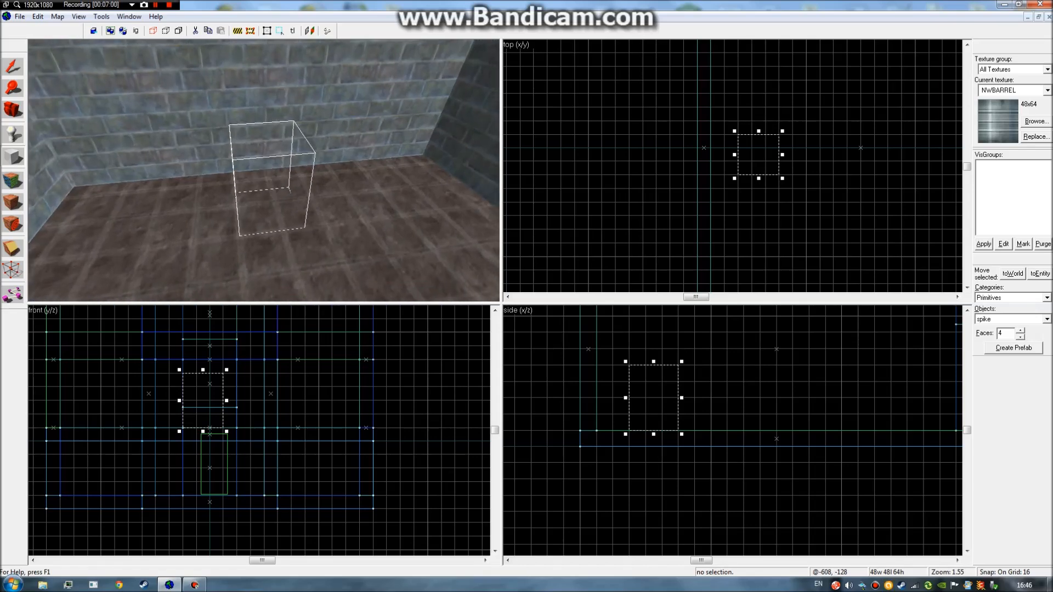
pyautogui.click(1021, 332)
pyautogui.click(1021, 337)
pyautogui.click(1020, 336)
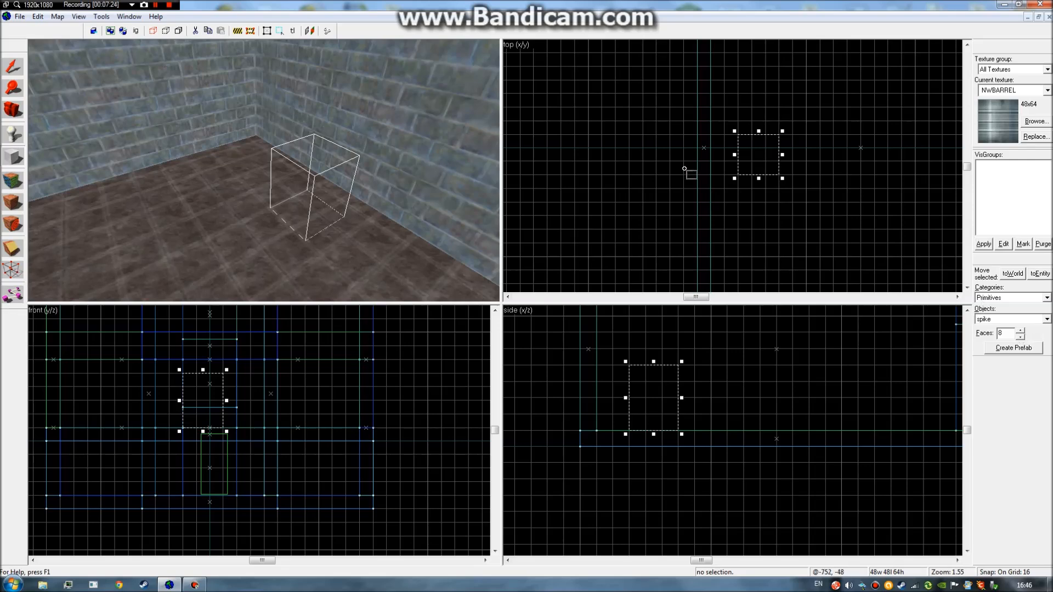
# Raise the box and create an eight-sided spike, then select it.
pyautogui.moveTo(653, 362); pyautogui.dragTo(652, 345)
pyautogui.rightClick(763, 165)
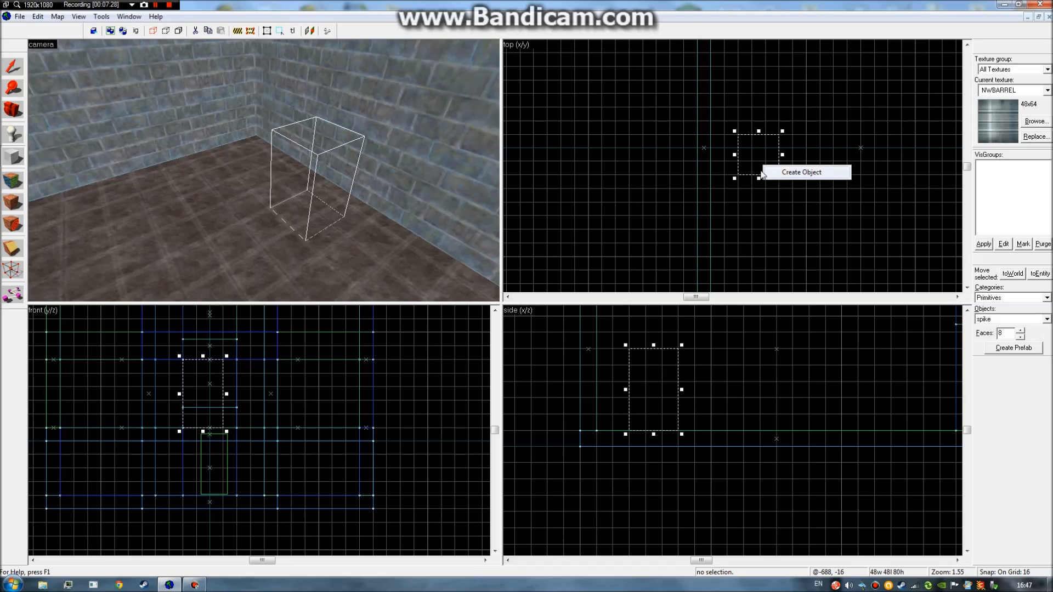
pyautogui.click(778, 171)
pyautogui.press('z')
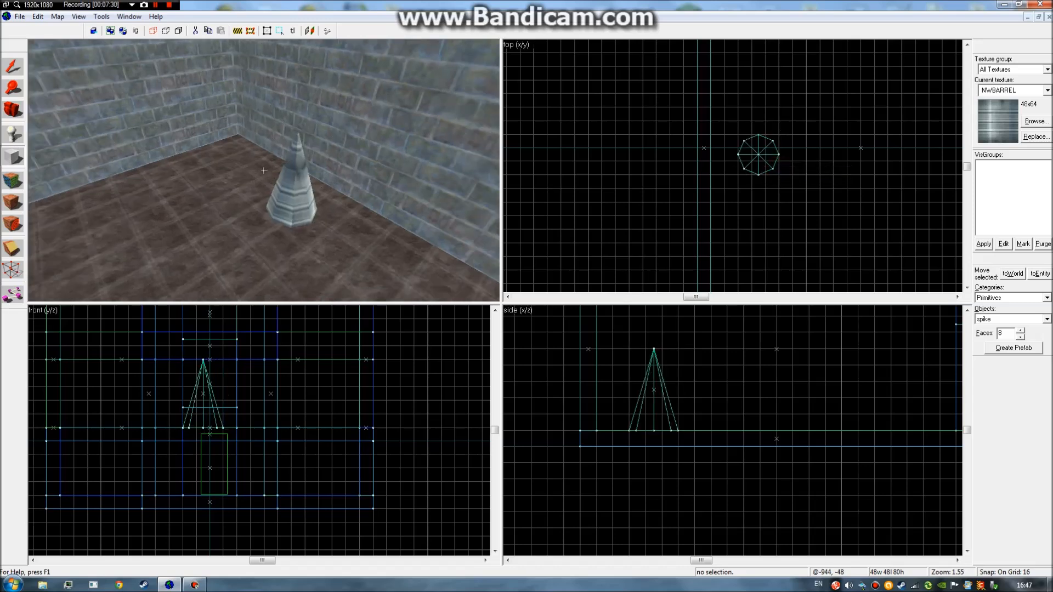
pyautogui.press('w')
pyautogui.press('z')
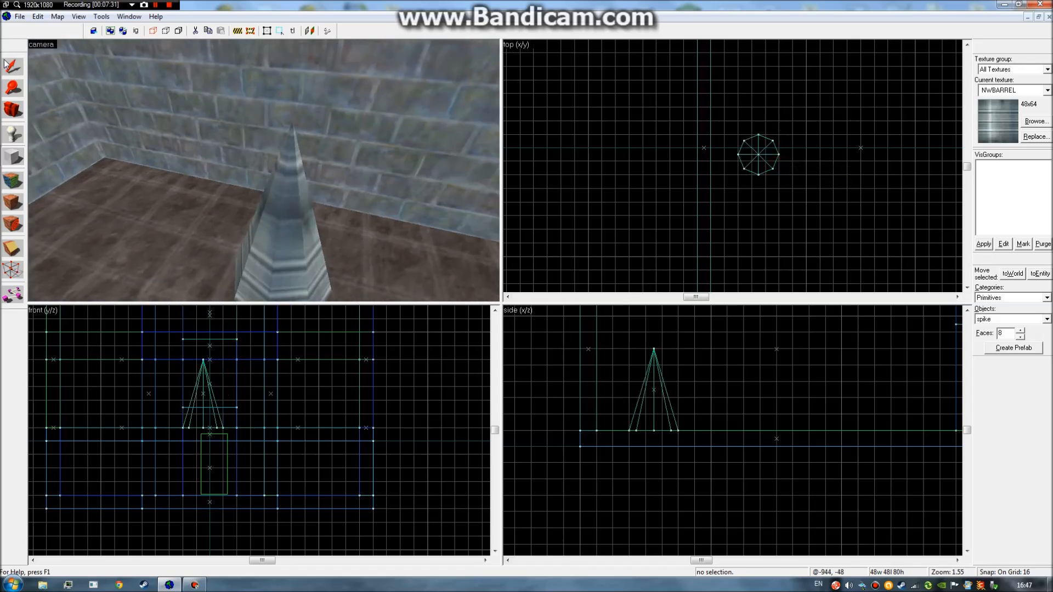
pyautogui.click(252, 214)
# Move the spike up and to the right in the top view and inspect it.
pyautogui.press('z')
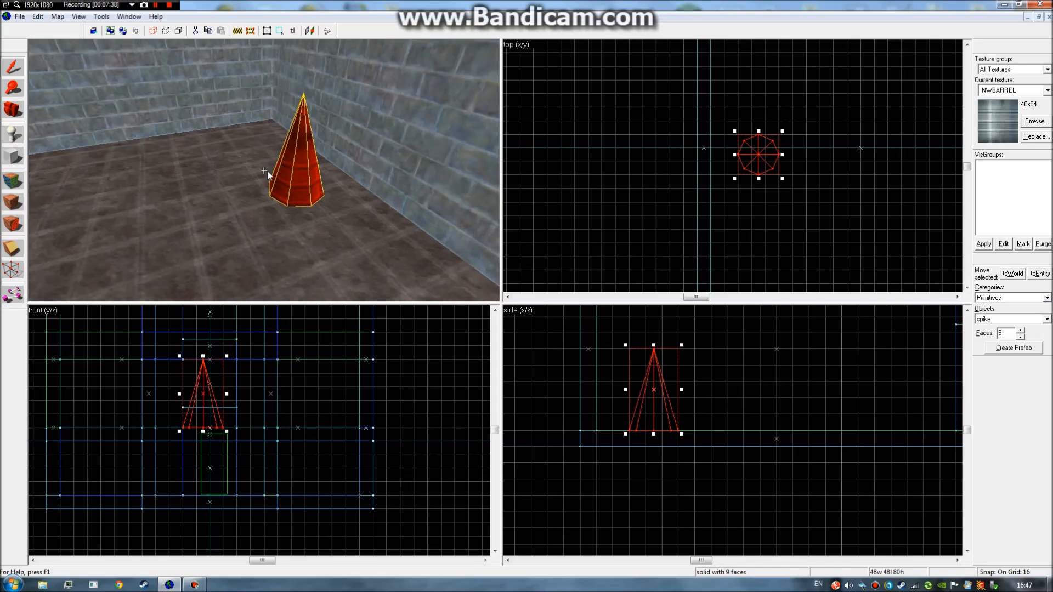
pyautogui.moveTo(871, 149); pyautogui.dragTo(883, 96)
pyautogui.press('z')
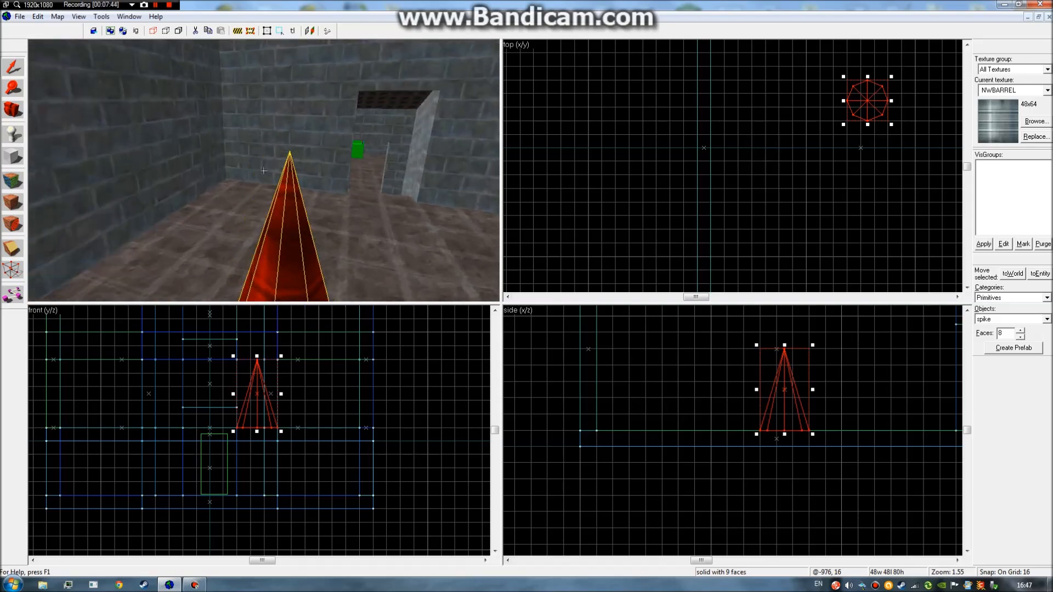
pyautogui.press('s')
pyautogui.press('w')
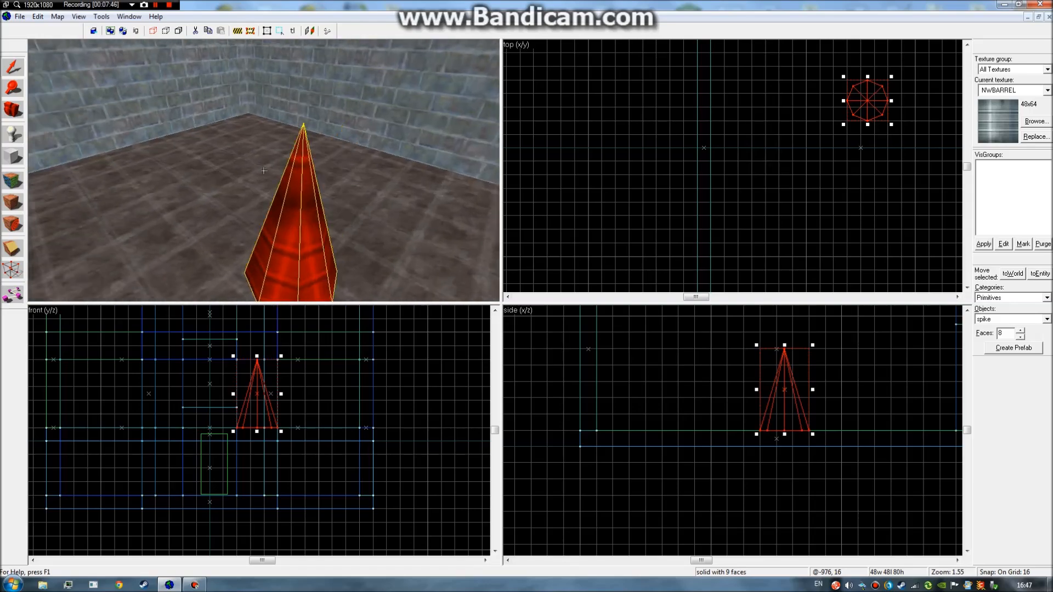
pyautogui.press('s')
pyautogui.press('Escape')
pyautogui.click(264, 171)
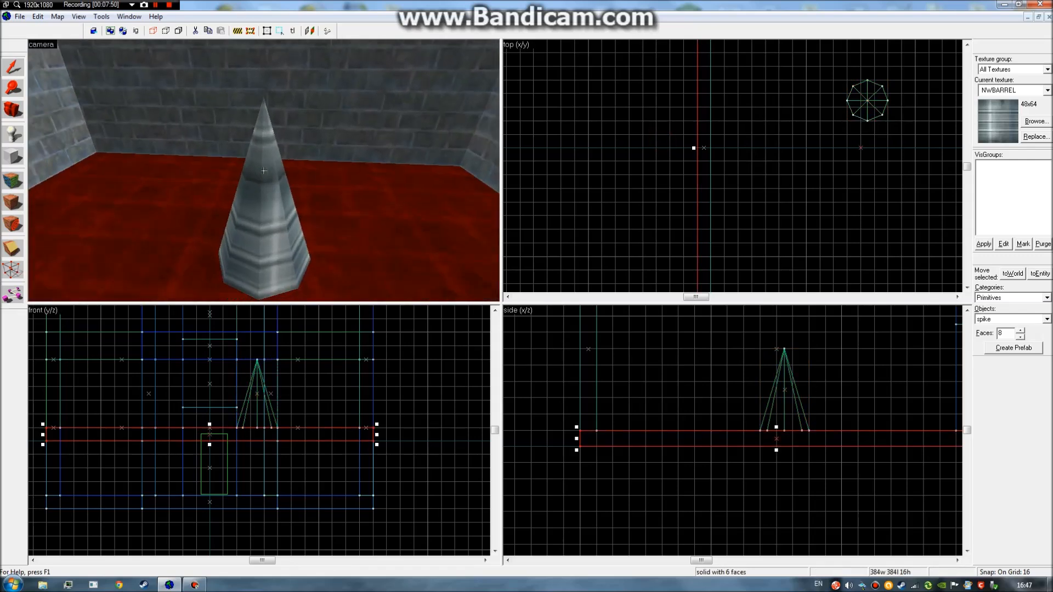
pyautogui.click(263, 171)
pyautogui.click(538, 154)
# Fly the camera around the spike from several angles, reselecting it along the way.
pyautogui.press('z')
pyautogui.press('w')
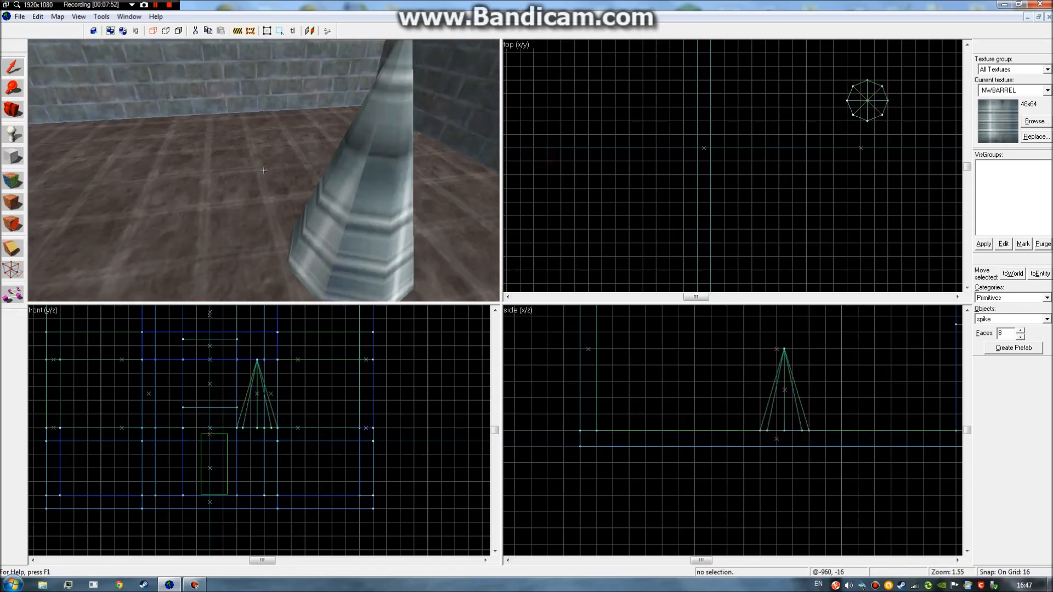
pyautogui.press('s')
pyautogui.press('d')
pyautogui.press('w')
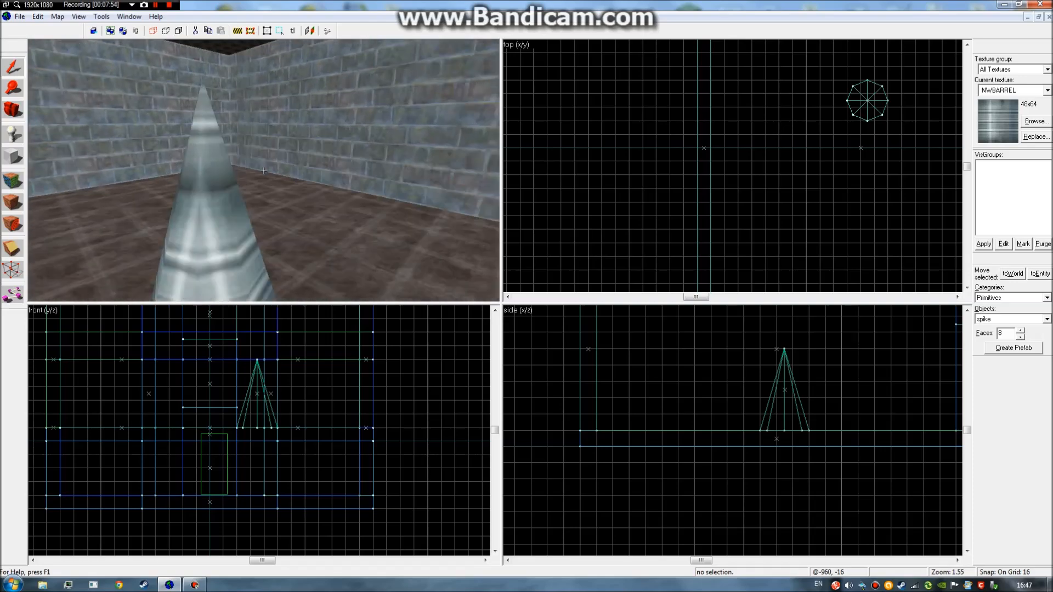
pyautogui.press('s')
pyautogui.press('w')
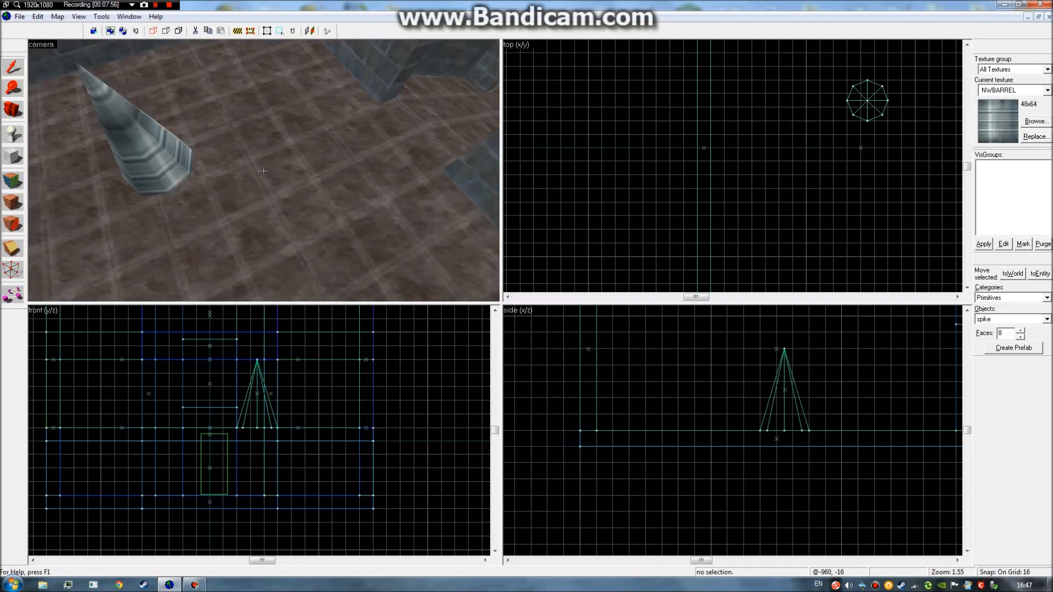
pyautogui.press('s')
pyautogui.press('w')
pyautogui.click(264, 171)
pyautogui.click(264, 171)
pyautogui.press('a')
pyautogui.press('s')
pyautogui.press('z')
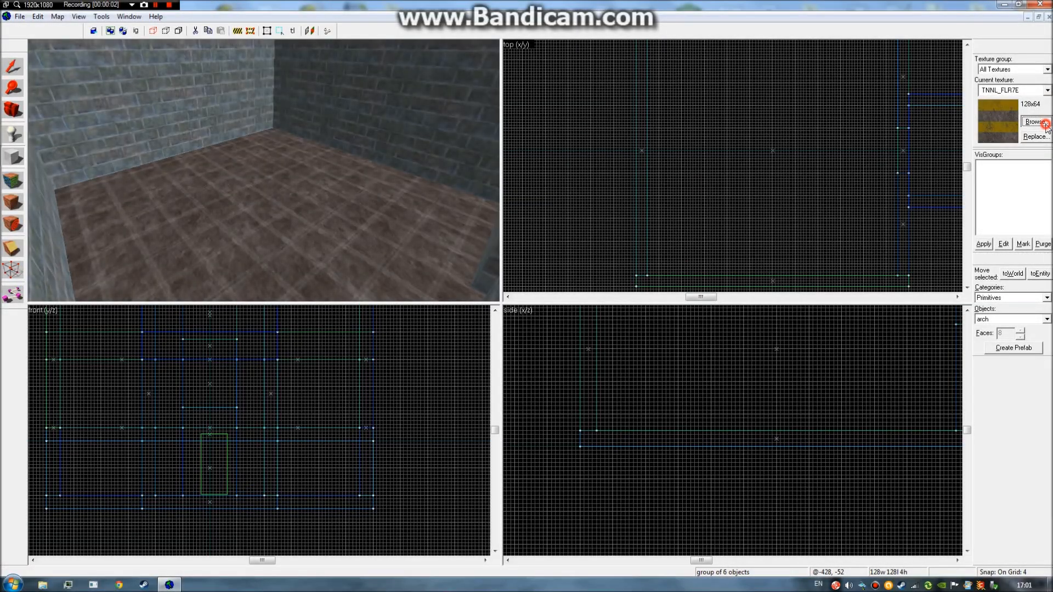
# Make TNNL_FLR7E the current texture.
pyautogui.click(1045, 125)
pyautogui.click(1046, 4)
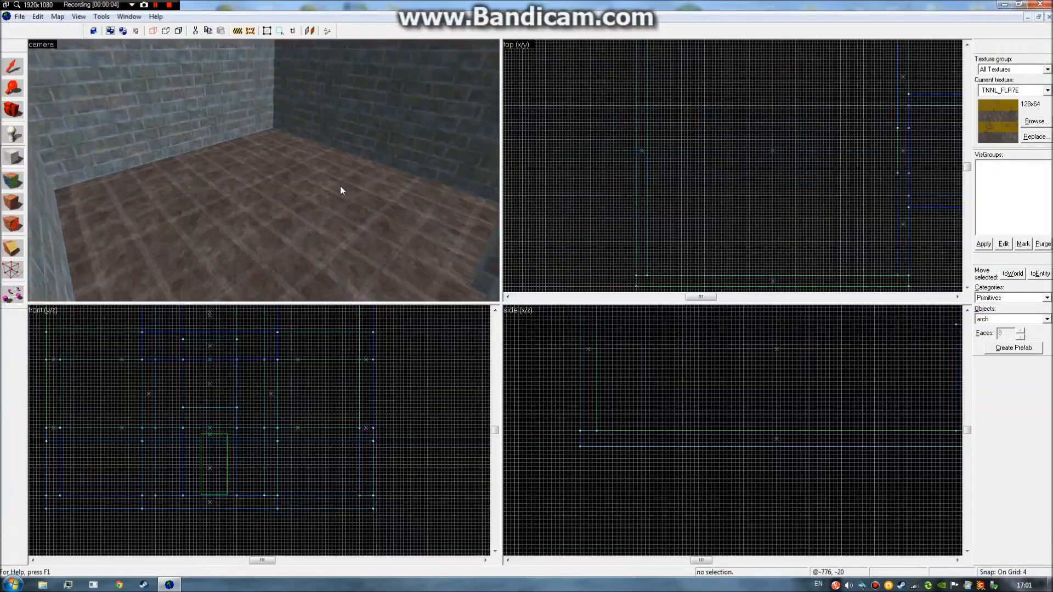
pyautogui.press('z')
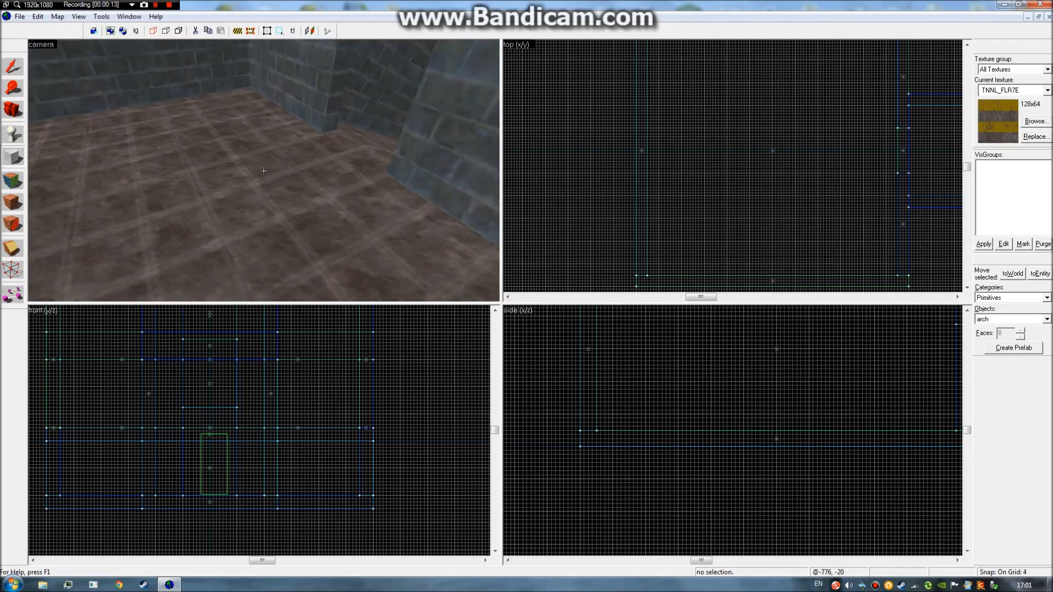
pyautogui.press('z')
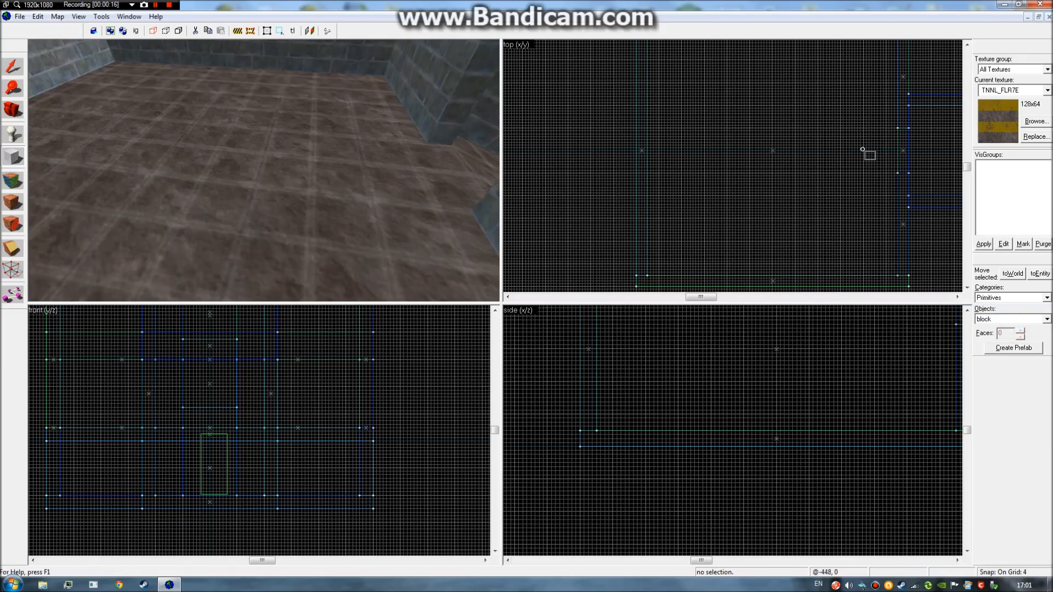
# Outline a 96×64 block, flatten it to 4 units thick, and create the slab.
pyautogui.scroll(2, 863, 149)
pyautogui.moveTo(821, 171); pyautogui.dragTo(849, 181)
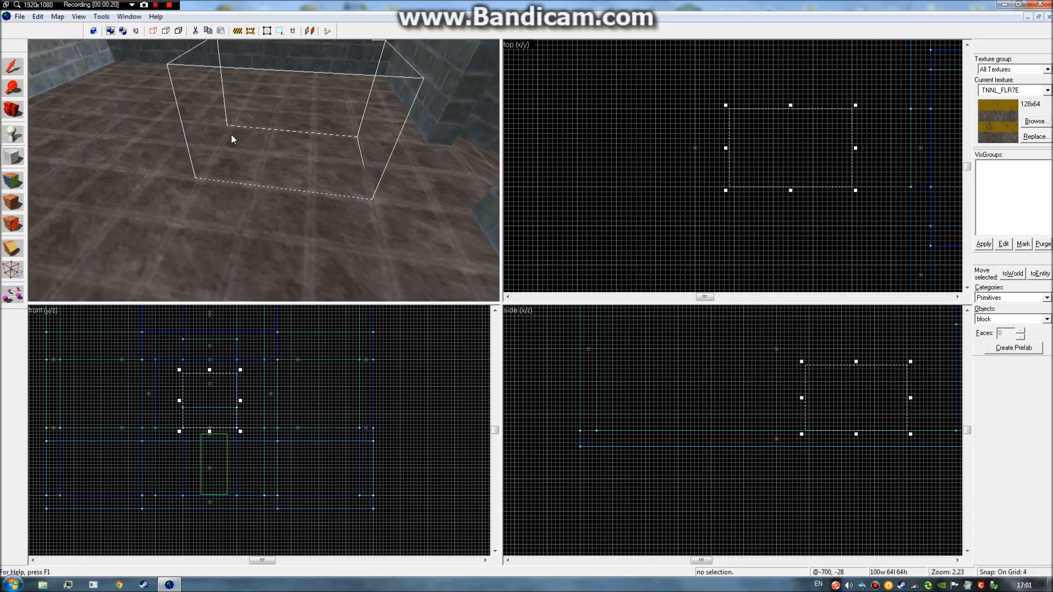
pyautogui.press('z')
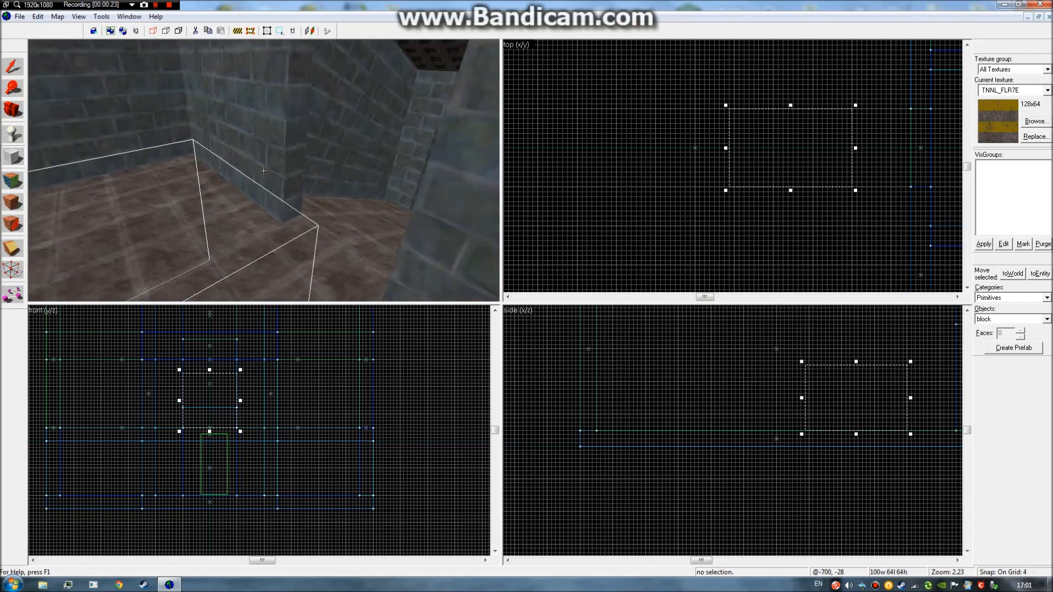
pyautogui.press('s')
pyautogui.press('z')
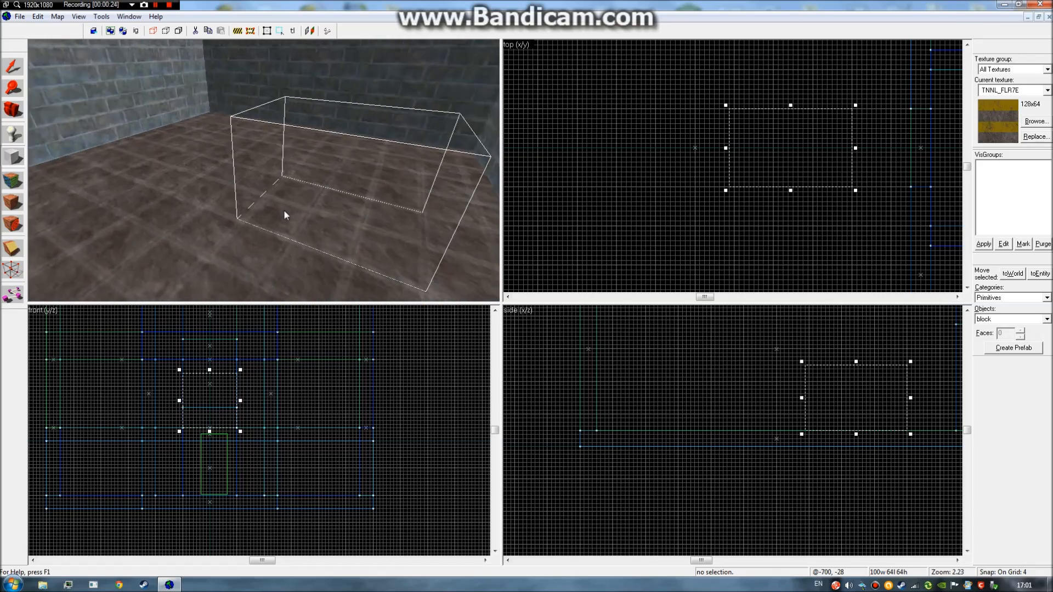
pyautogui.moveTo(209, 371); pyautogui.dragTo(222, 420)
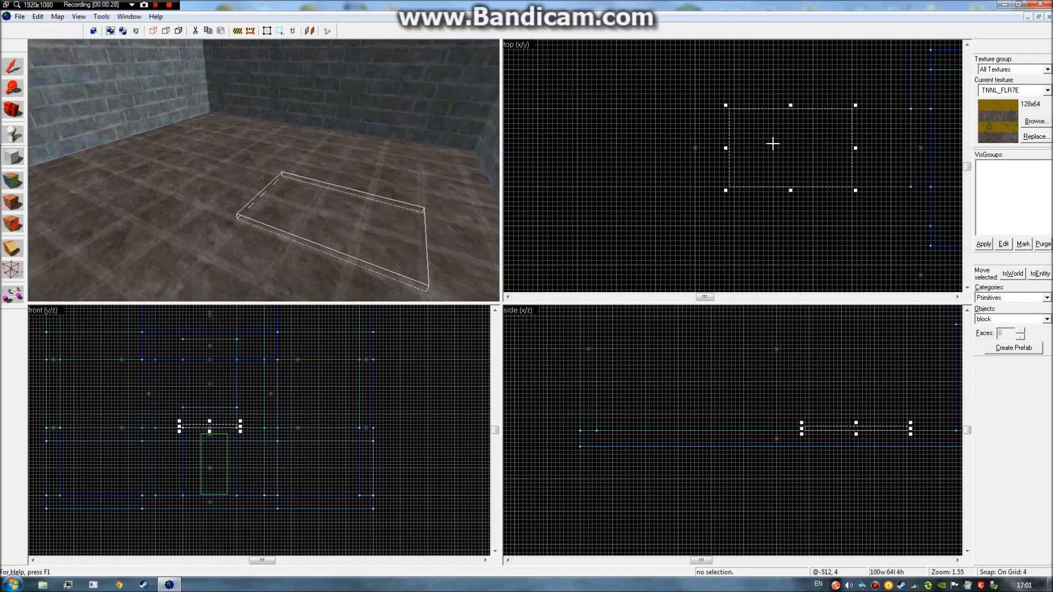
pyautogui.moveTo(765, 148); pyautogui.dragTo(768, 148)
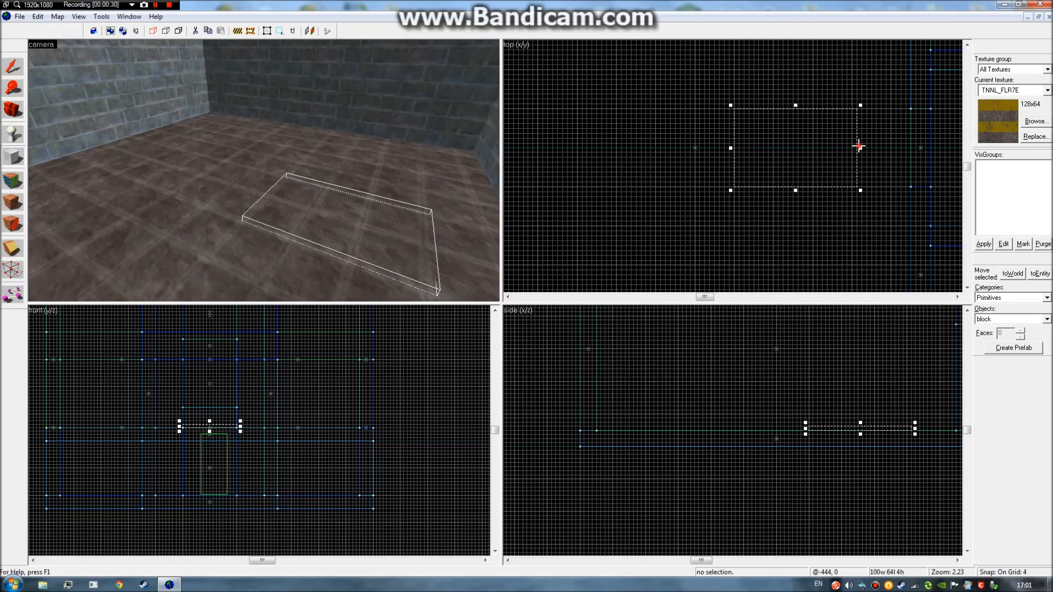
pyautogui.rightClick(865, 156)
pyautogui.click(875, 158)
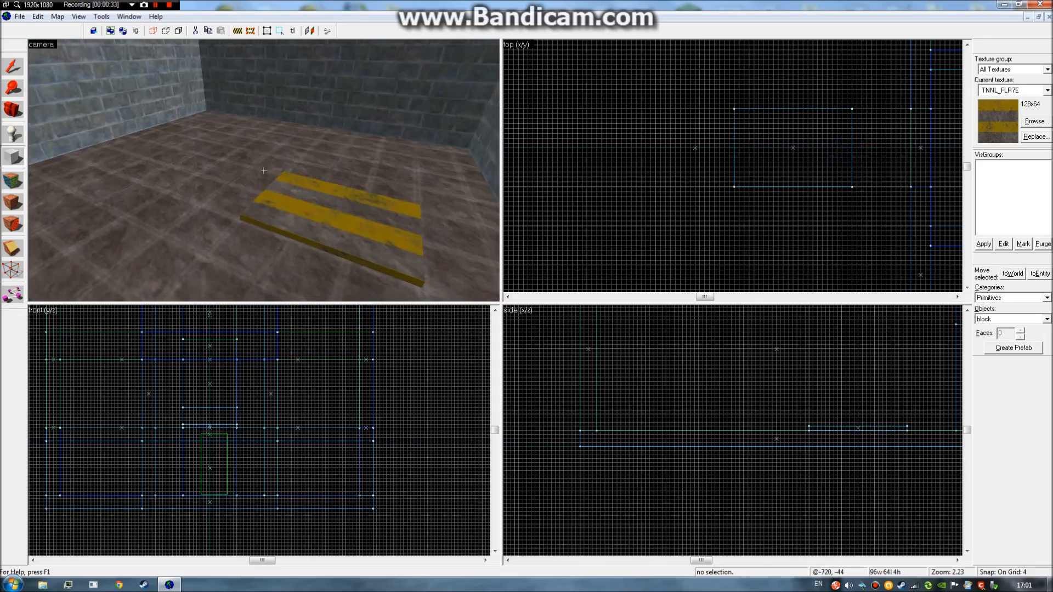
pyautogui.press('z')
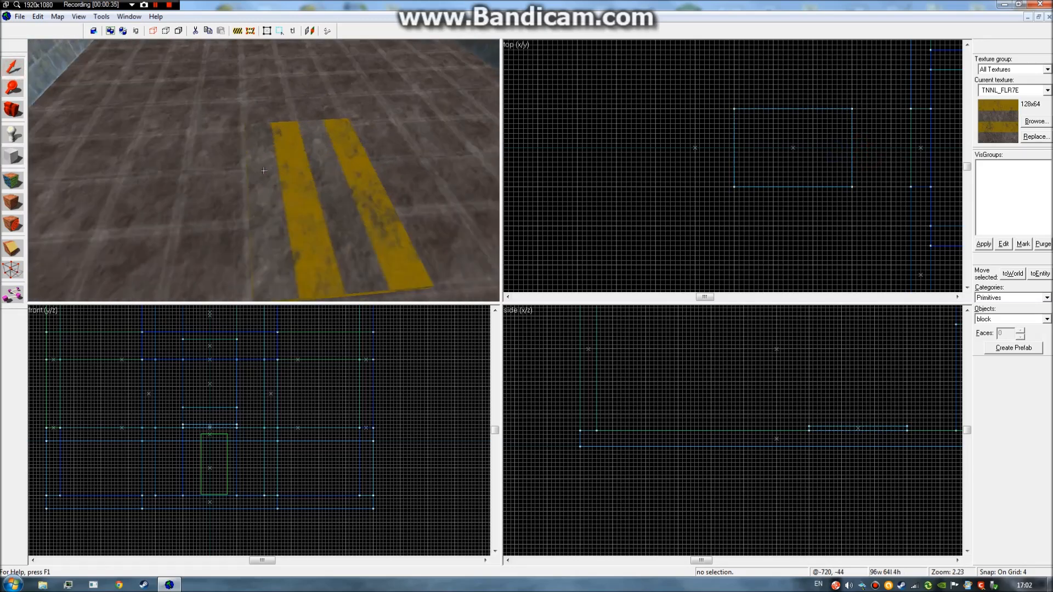
pyautogui.click(264, 170)
pyautogui.press('z')
pyautogui.click(580, 172)
pyautogui.press('z')
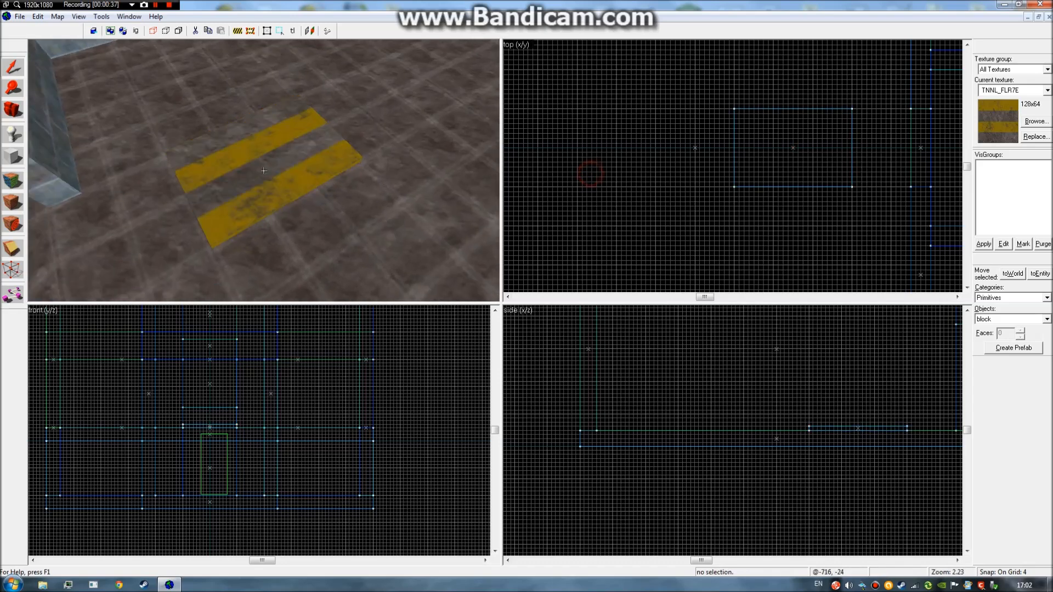
pyautogui.press('a')
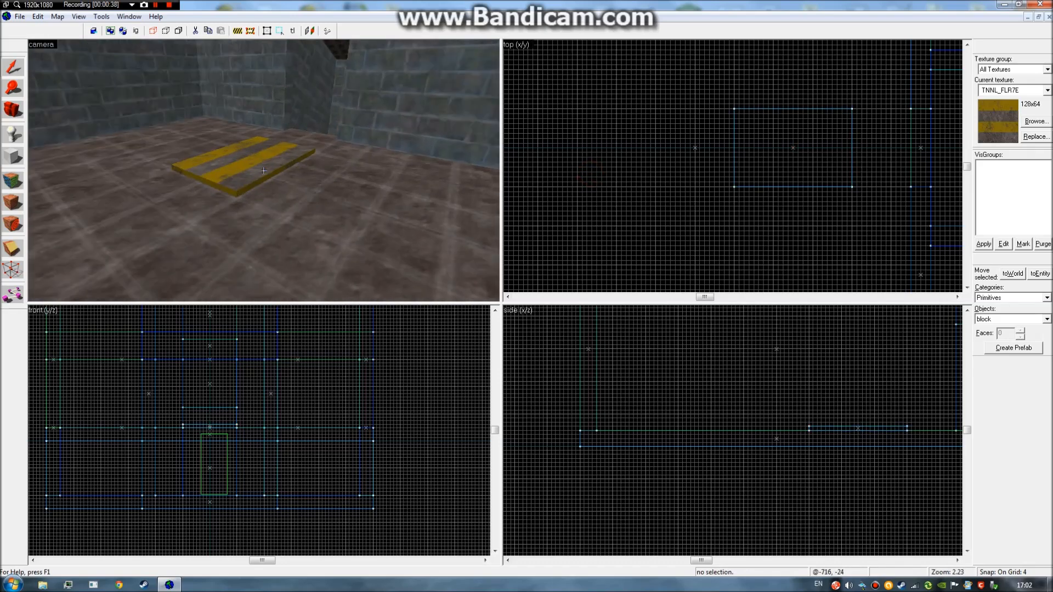
pyautogui.press('d')
pyautogui.press('a')
pyautogui.press('w')
pyautogui.press('w')
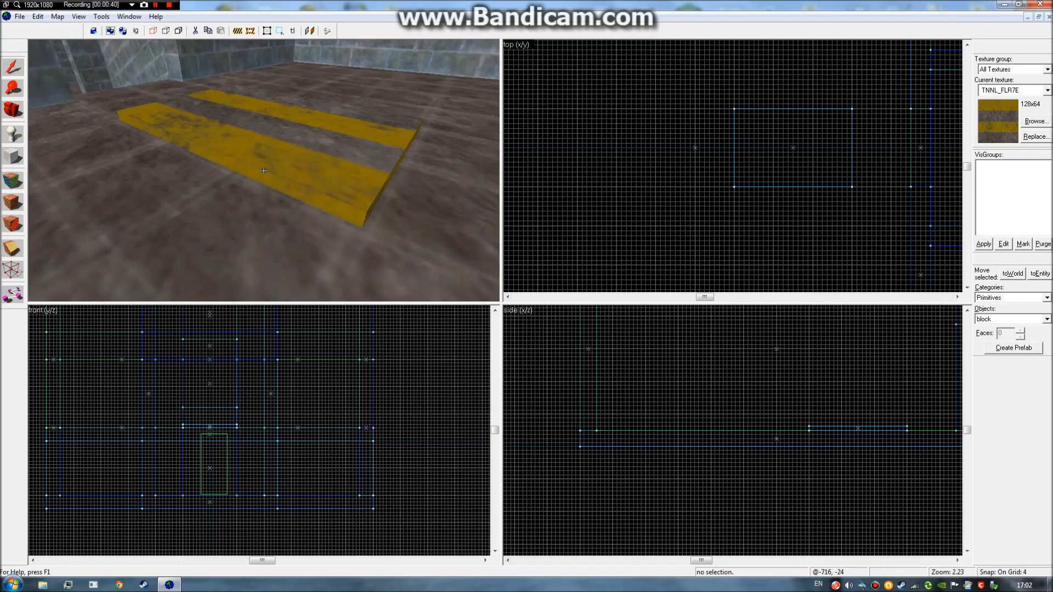
pyautogui.press('s')
pyautogui.press('d')
pyautogui.press('d')
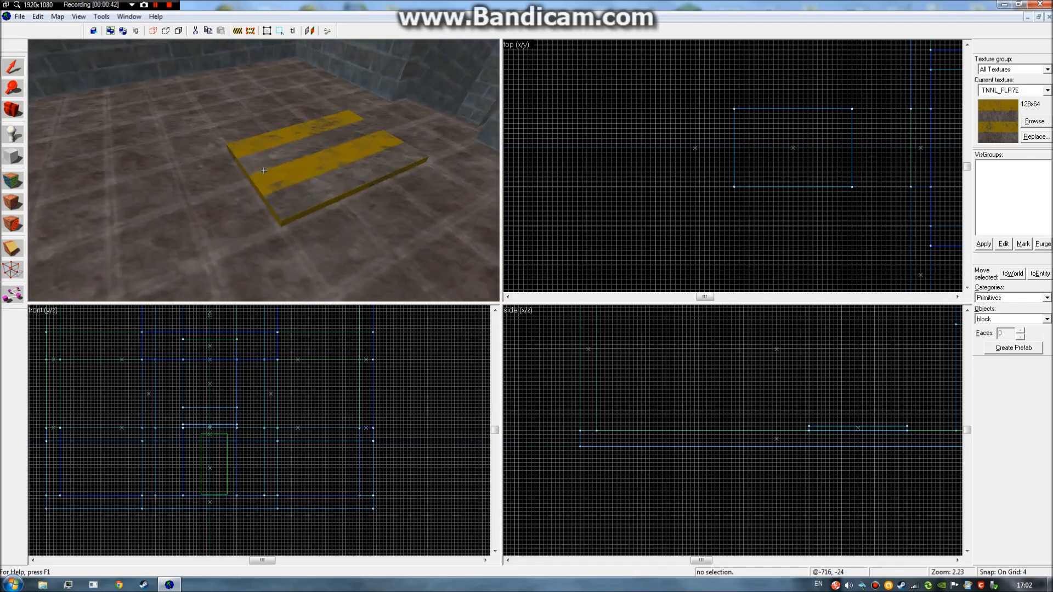
pyautogui.press('a')
pyautogui.click(264, 171)
pyautogui.press('s')
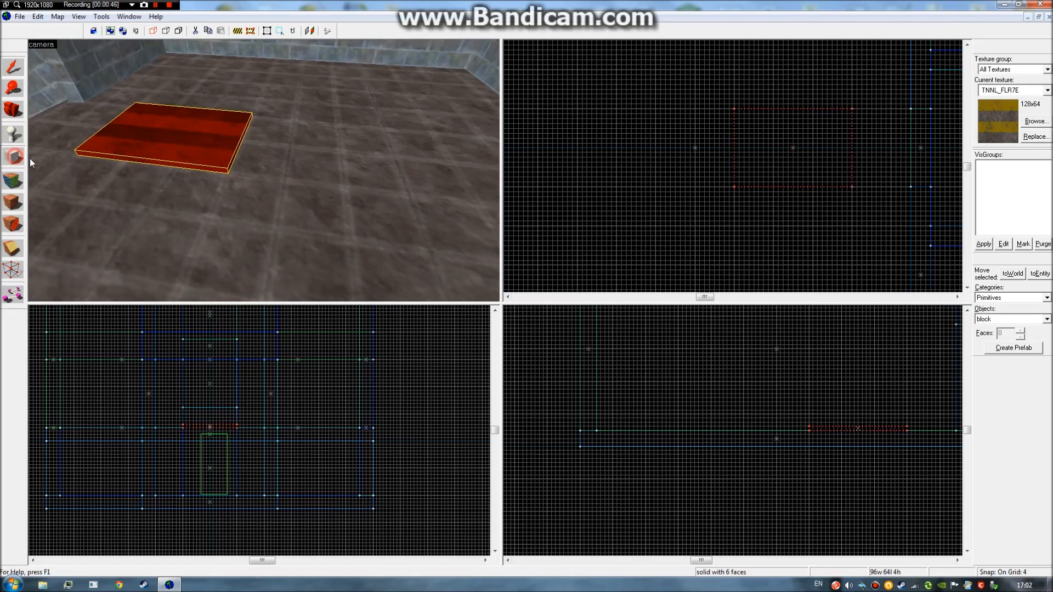
pyautogui.click(1046, 320)
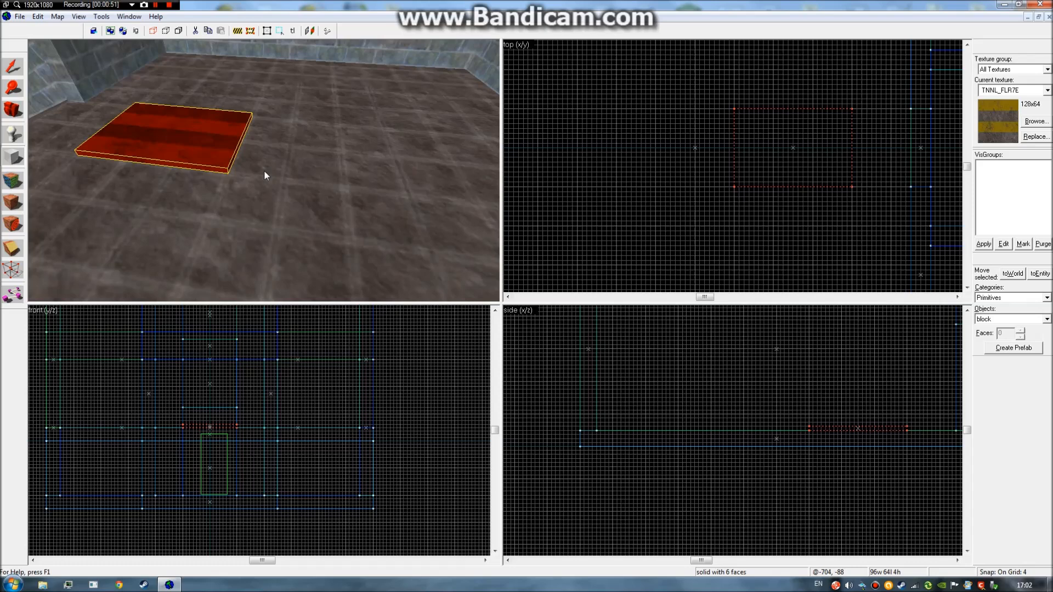
pyautogui.press('z')
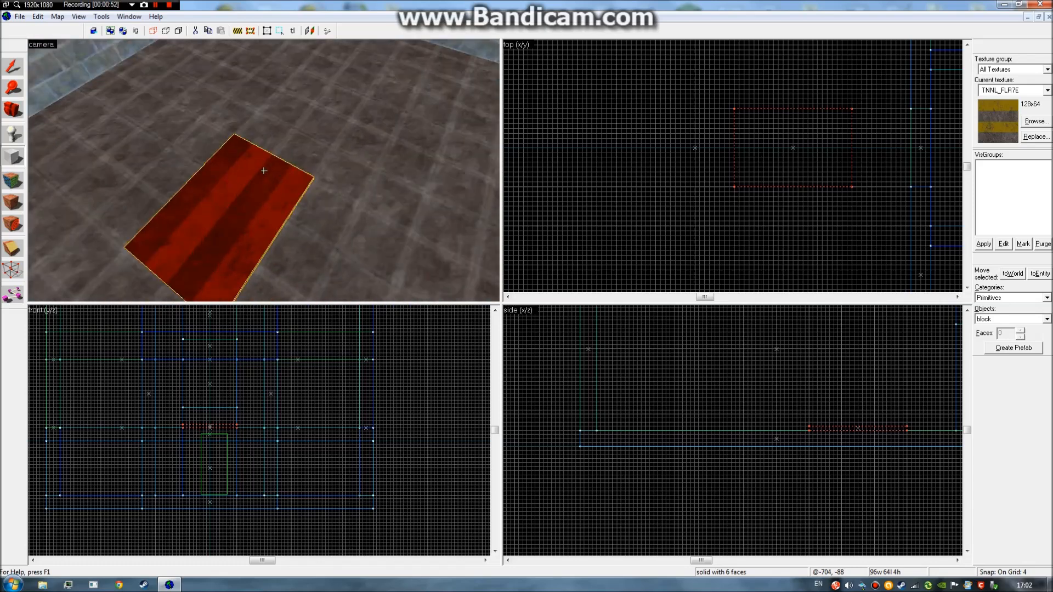
pyautogui.press('s')
pyautogui.press('d')
pyautogui.press('a')
pyautogui.press('w')
pyautogui.press('z')
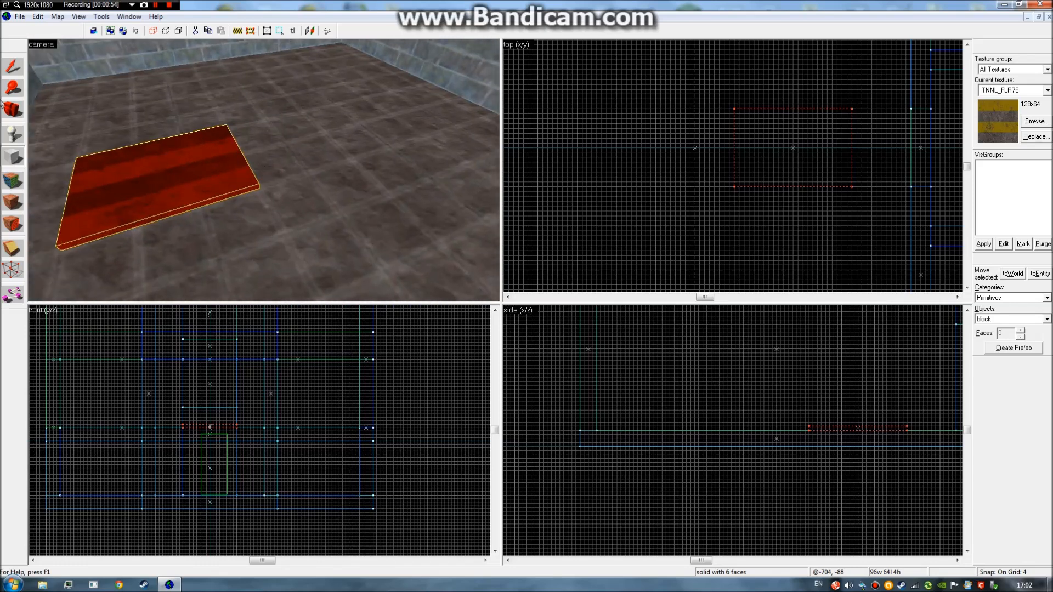
pyautogui.click(641, 181)
pyautogui.press('z')
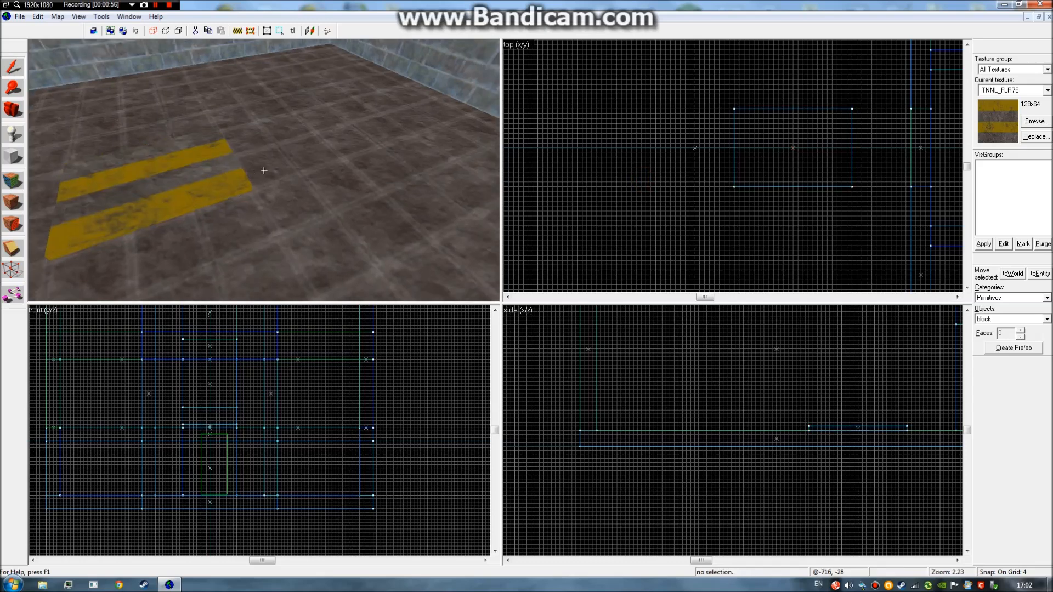
pyautogui.click(264, 171)
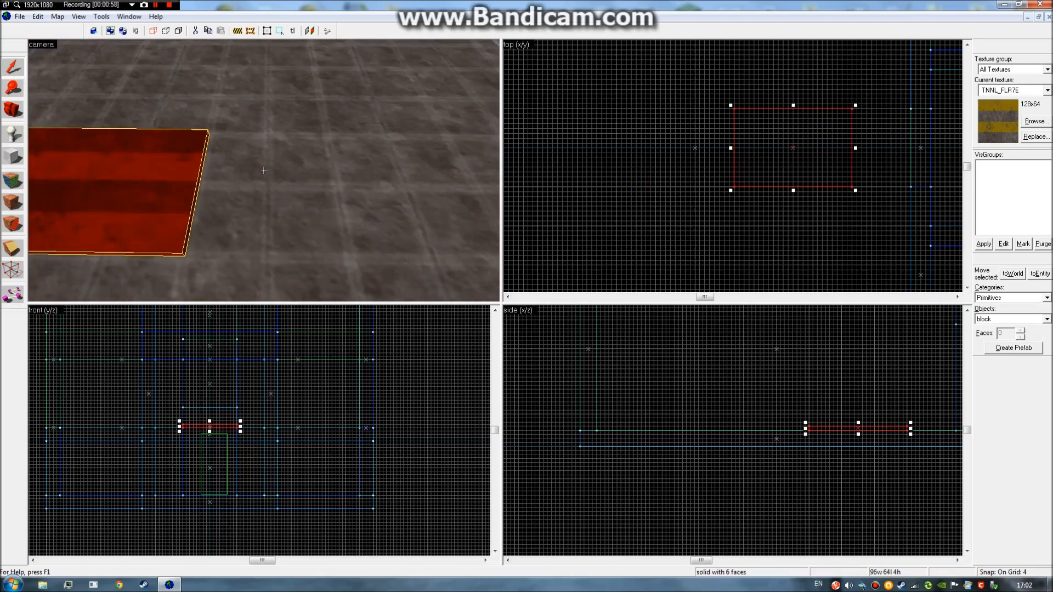
pyautogui.press('z')
pyautogui.click(634, 171)
pyautogui.press('z')
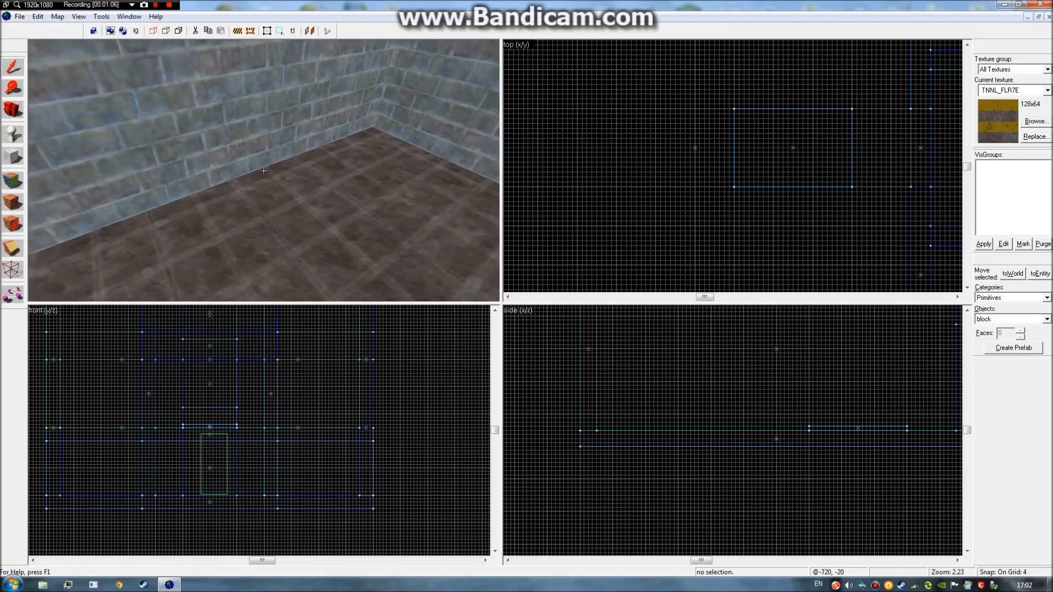
pyautogui.press('d')
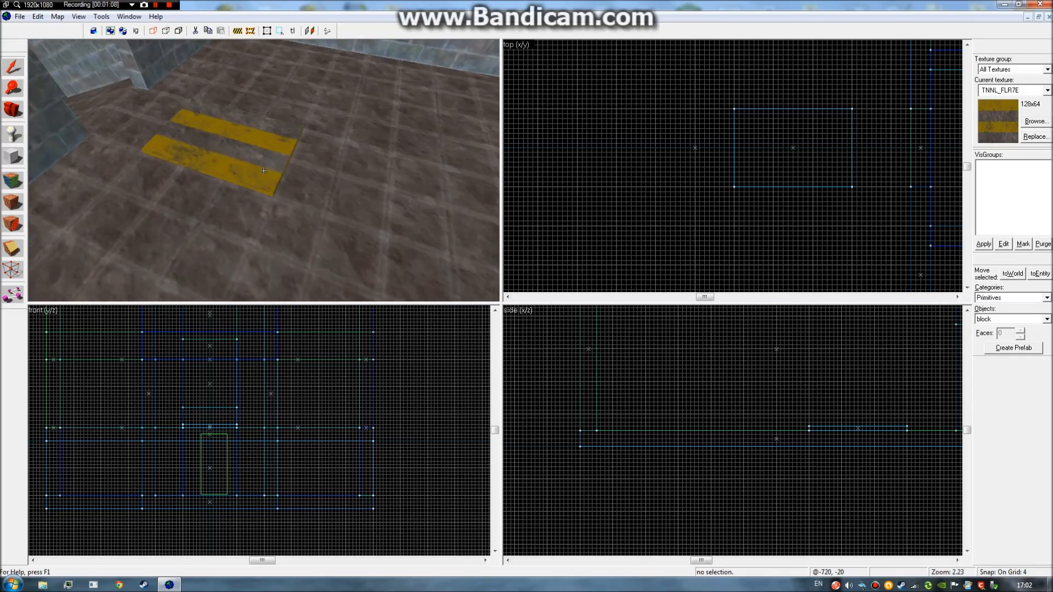
pyautogui.press('w')
pyautogui.press('d')
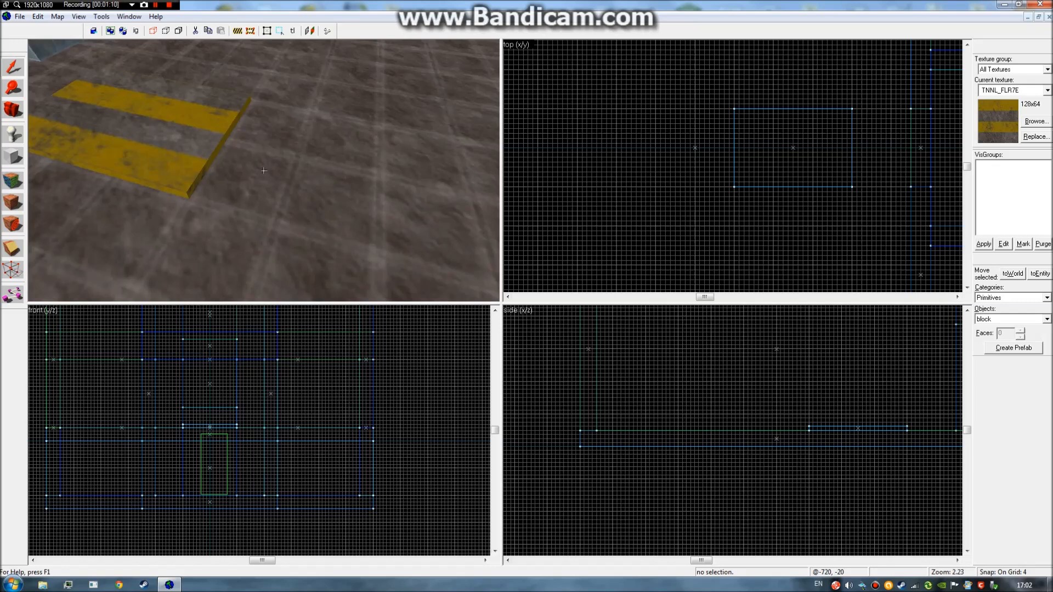
pyautogui.press('z')
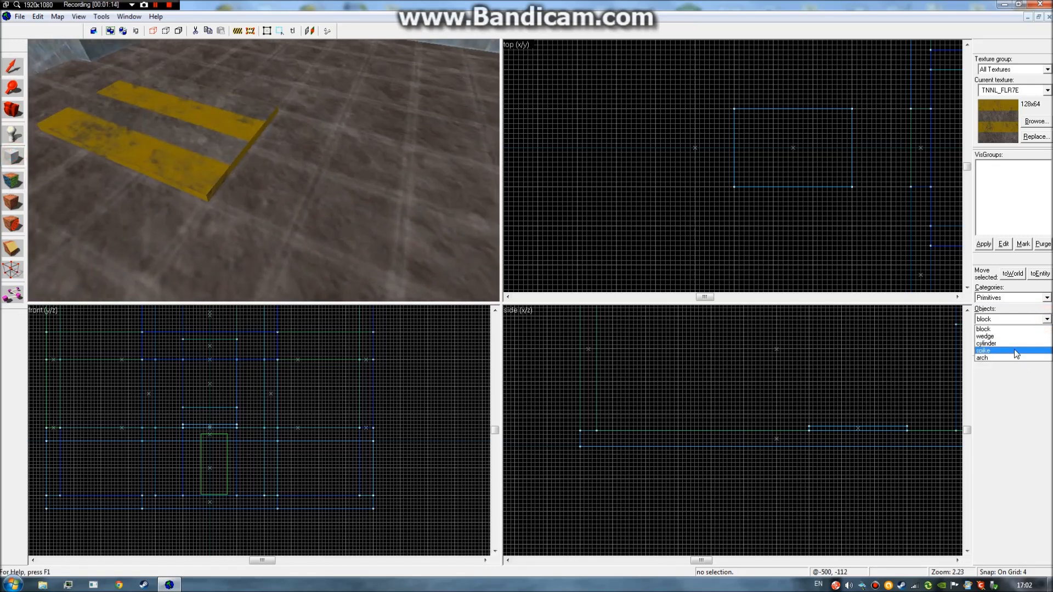
# Create a 7-sided arch with a 90° arc and 270° start angle in the top view.
pyautogui.click(1007, 358)
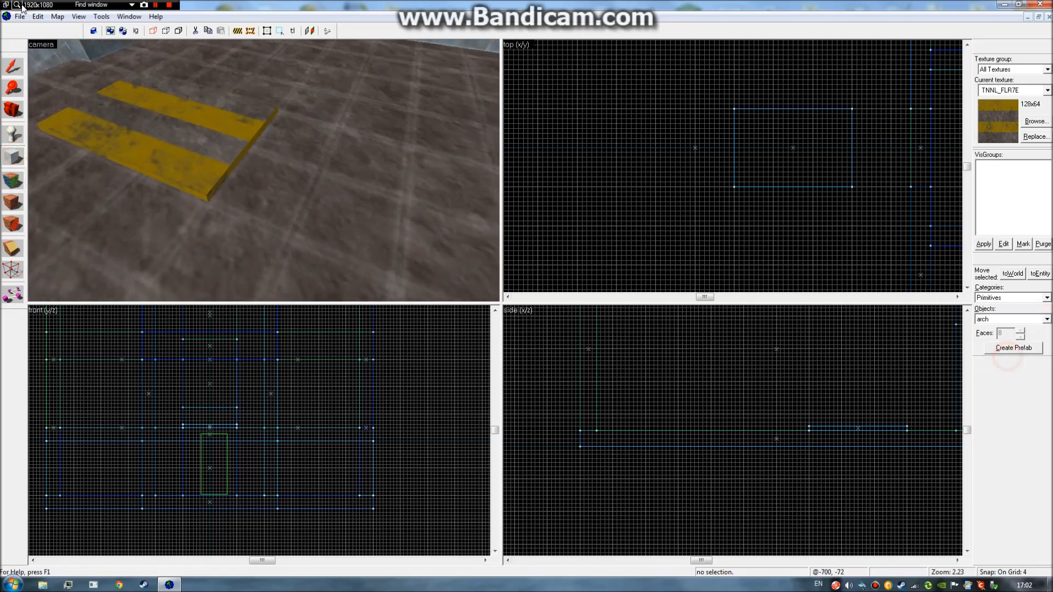
pyautogui.click(1046, 320)
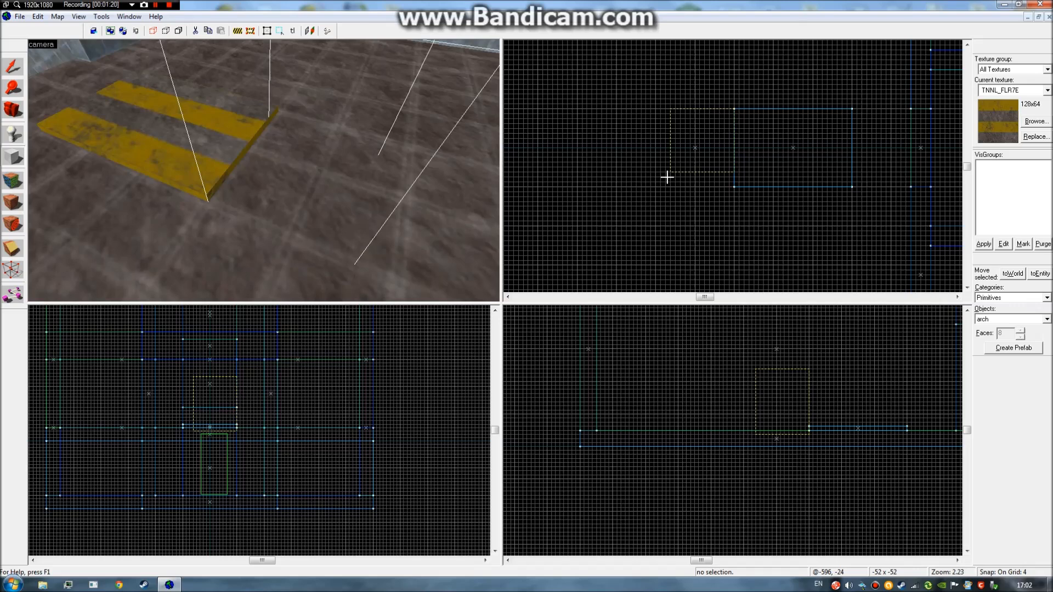
pyautogui.press('a')
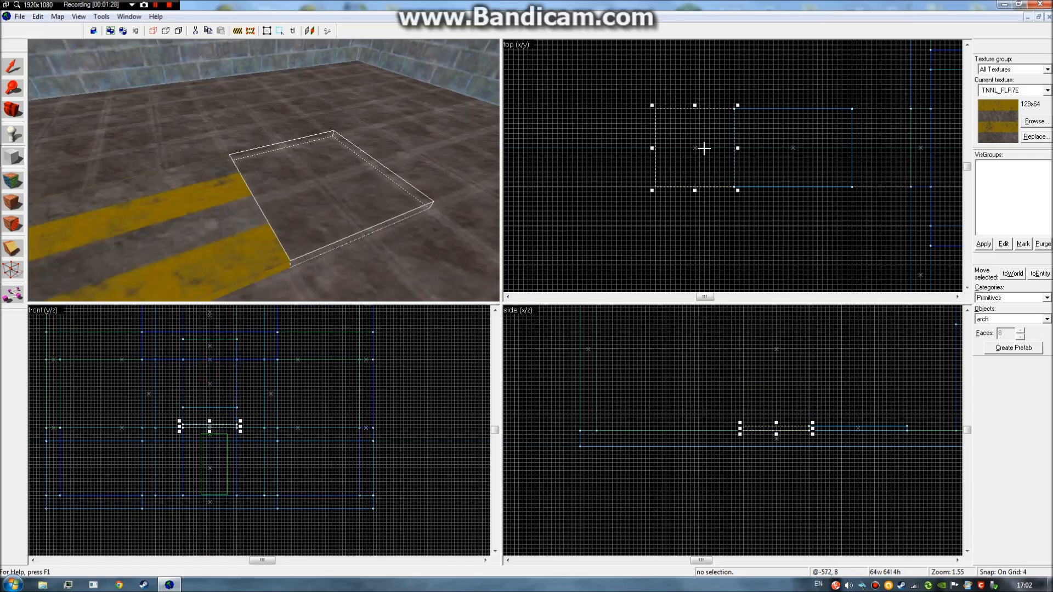
pyautogui.click(734, 169)
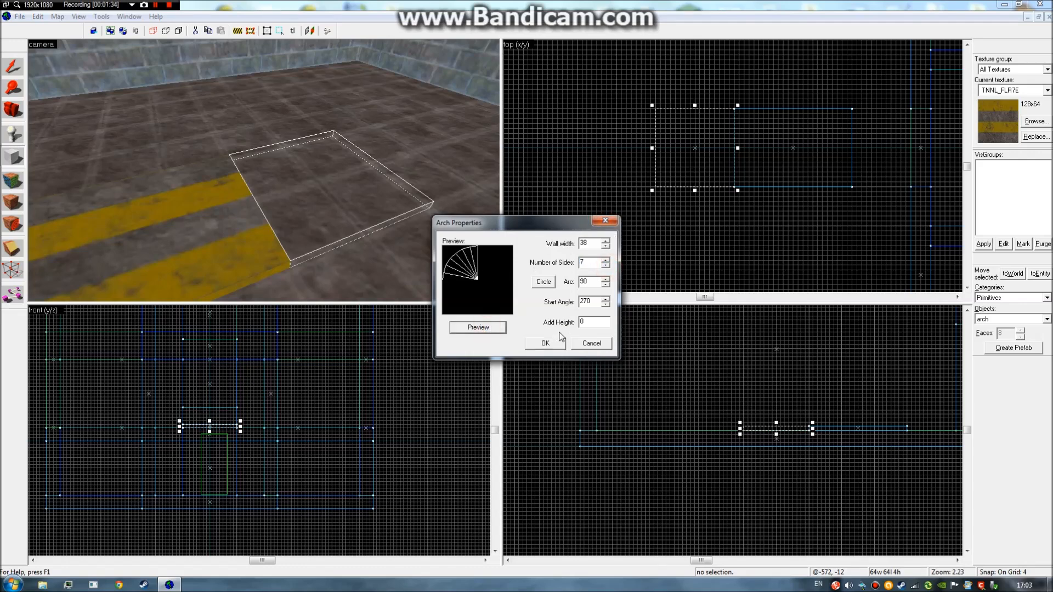
pyautogui.click(549, 346)
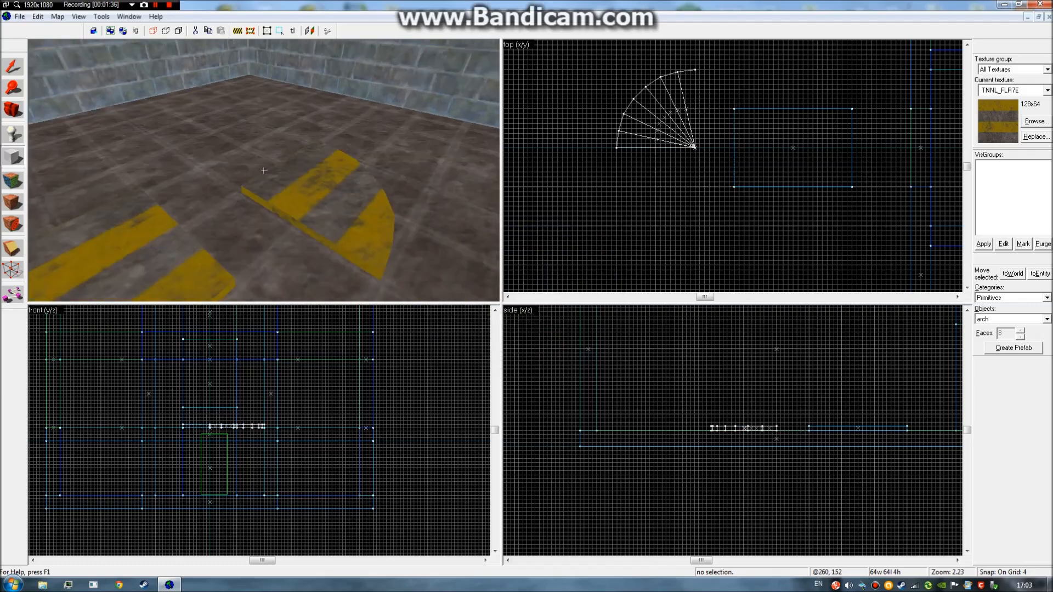
# Move the arch to the striped slab's corner, then select the large slab.
pyautogui.click(242, 146)
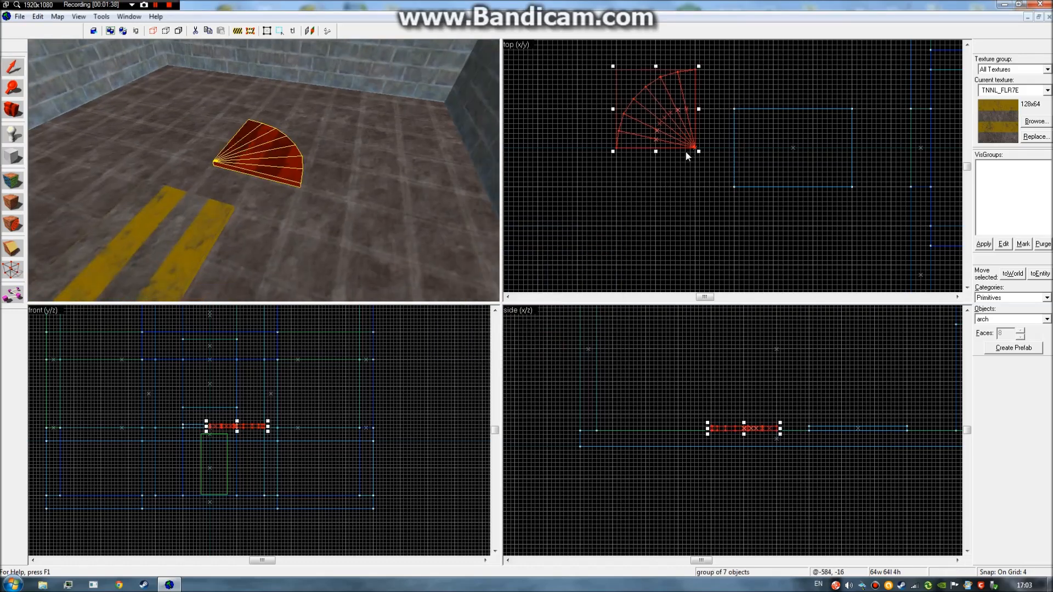
pyautogui.moveTo(670, 126); pyautogui.dragTo(703, 162)
pyautogui.click(704, 197)
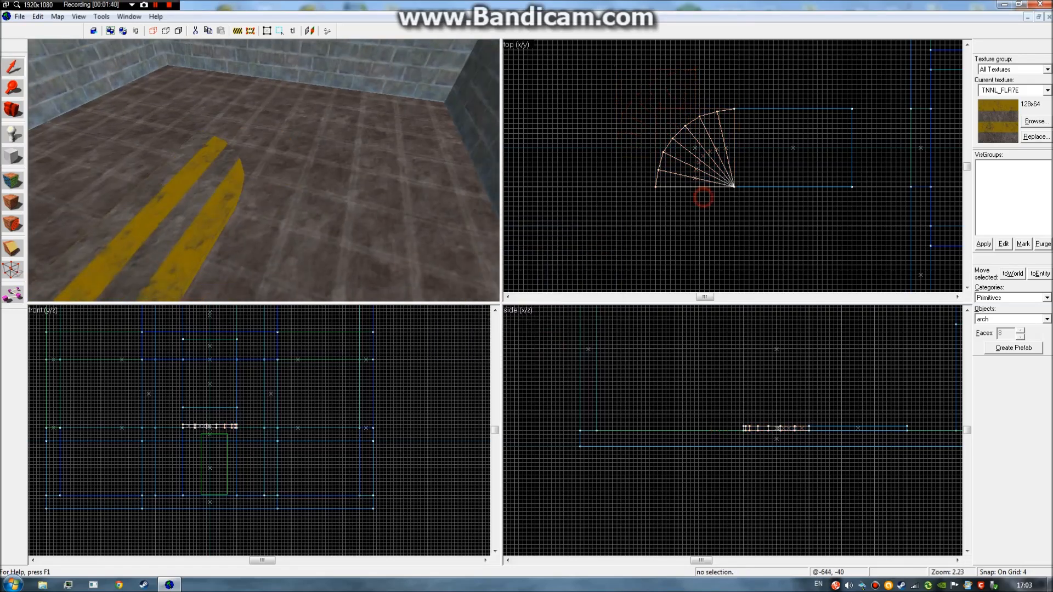
pyautogui.press('z')
pyautogui.press('a')
pyautogui.click(264, 171)
pyautogui.press('z')
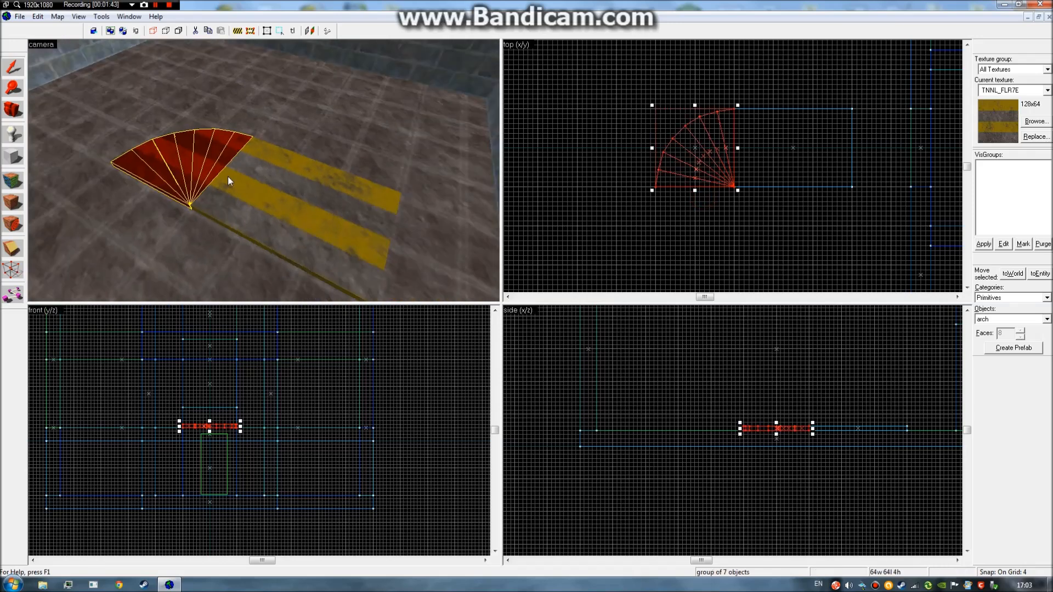
pyautogui.click(230, 179)
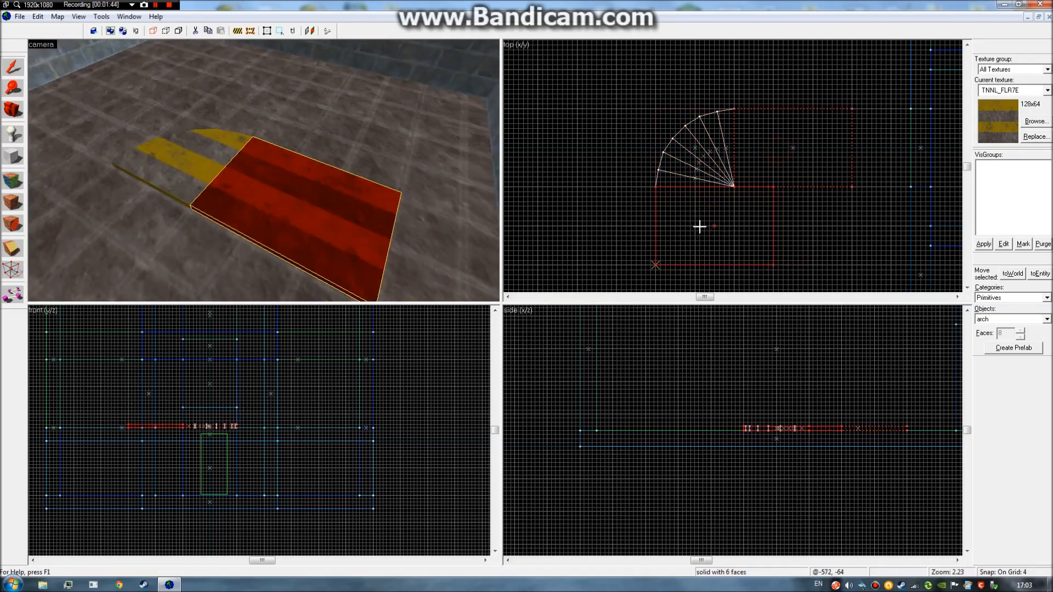
pyautogui.click(744, 238)
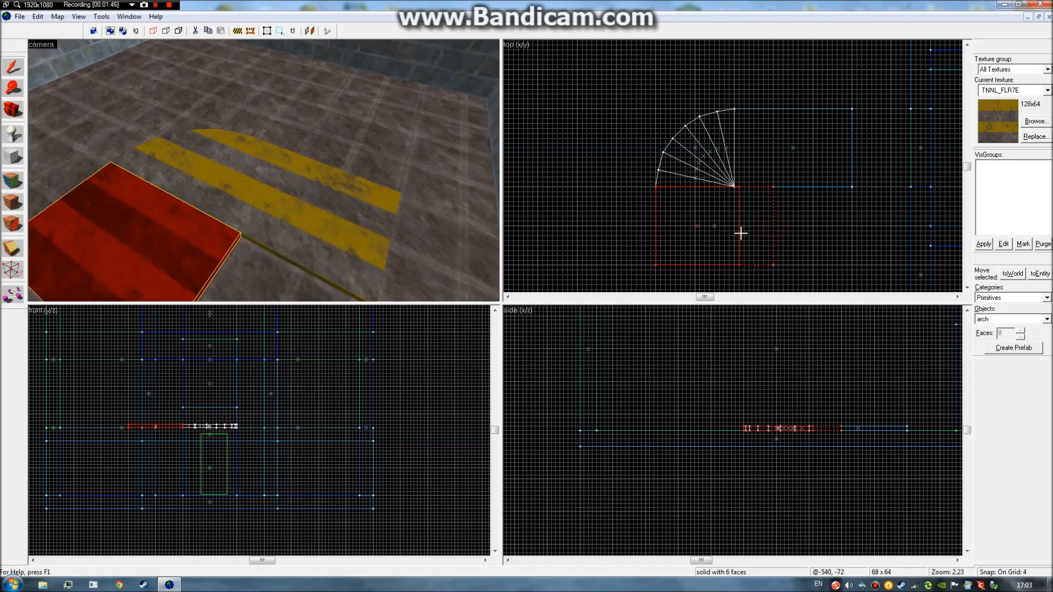
# Resize the small striped slab to 64 by 32 units in the top view.
pyautogui.moveTo(736, 236); pyautogui.dragTo(736, 236)
pyautogui.press('Down')
pyautogui.press('Down')
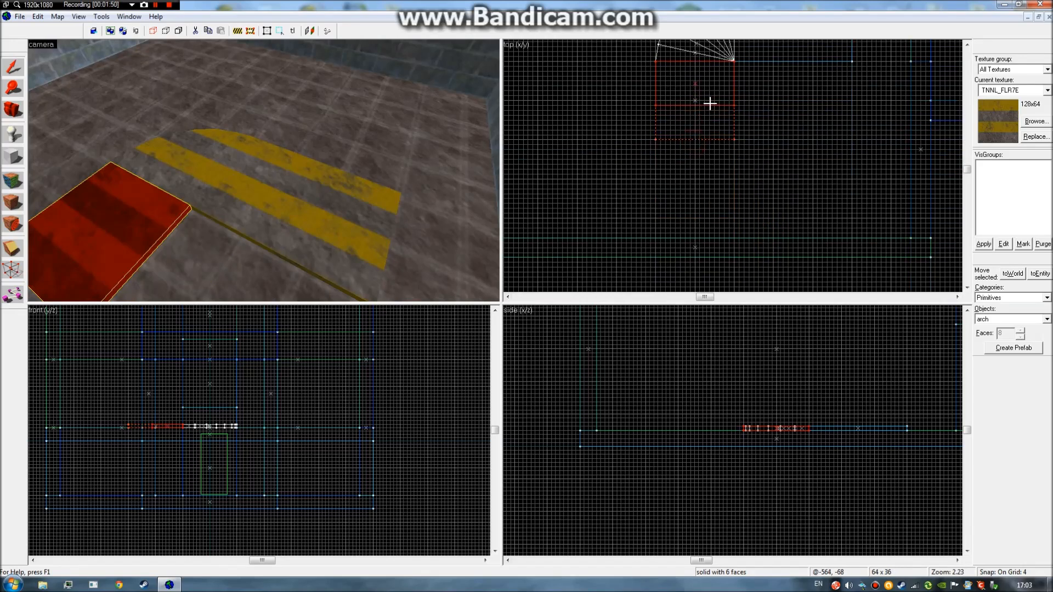
pyautogui.moveTo(710, 103); pyautogui.dragTo(709, 103)
pyautogui.hotkey('shift', 'a')
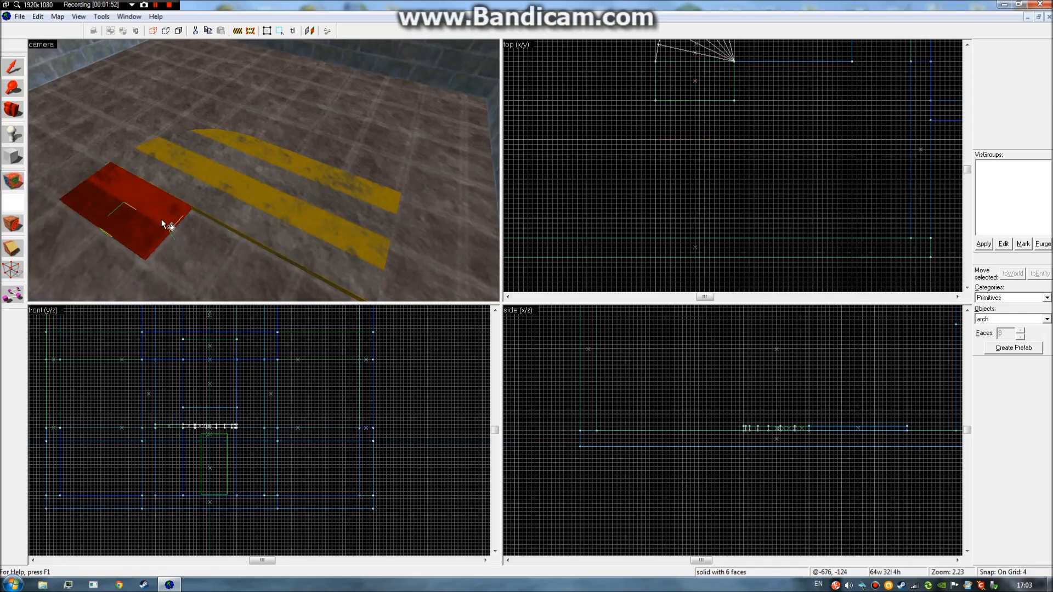
pyautogui.click(646, 156)
# Centre the stripe texture across the larger slab and the arch with Justify C.
pyautogui.click(258, 170)
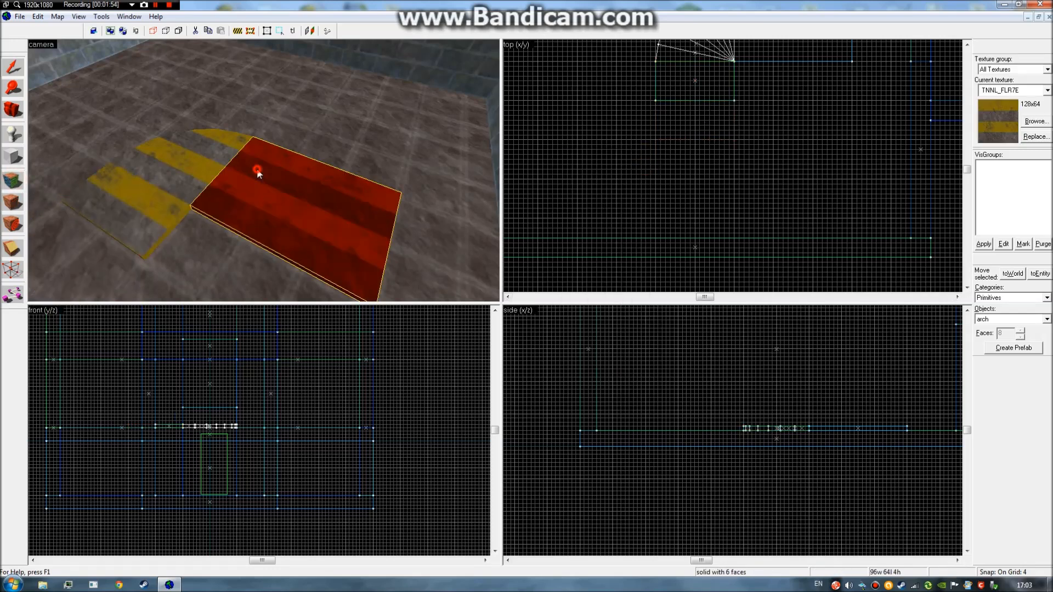
pyautogui.keyDown('ctrl'); pyautogui.click(144, 192); pyautogui.keyUp('ctrl')
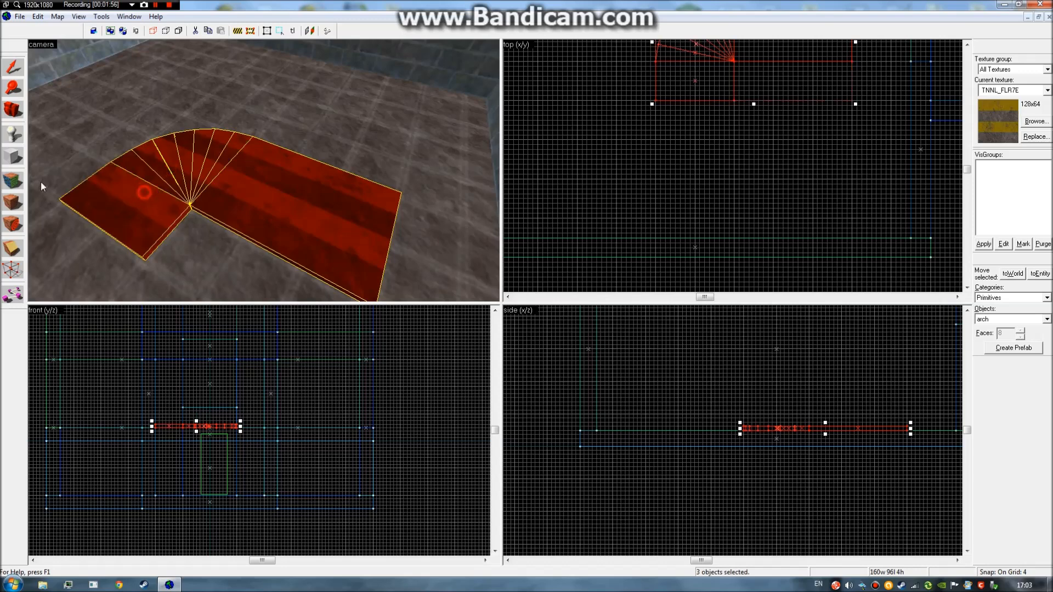
pyautogui.click(12, 180)
pyautogui.click(594, 234)
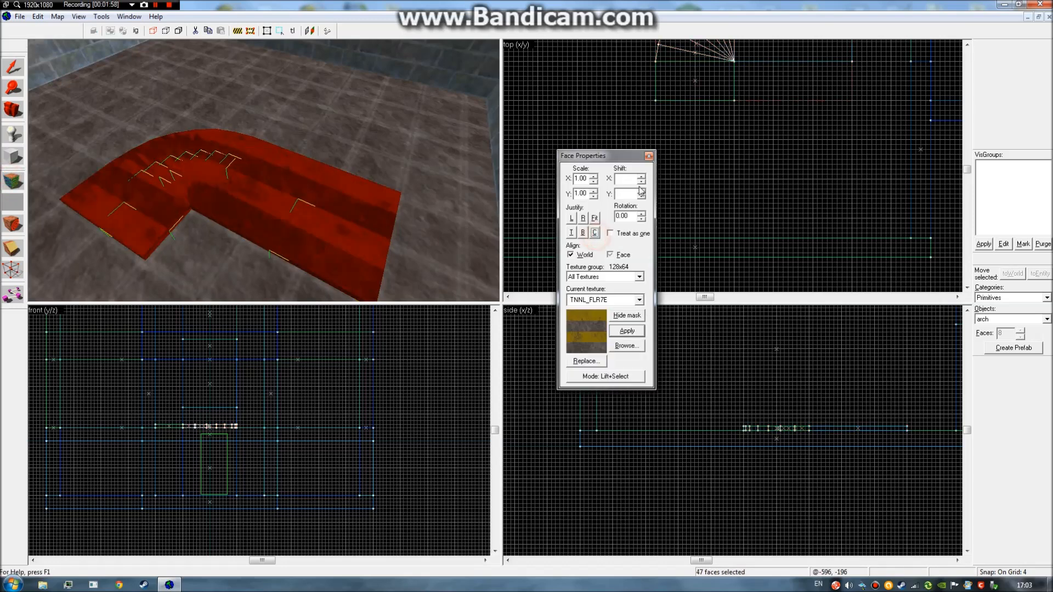
# Rotate the short slab's TNNL_FLR7E texture 90° and centre it with Justify C.
pyautogui.click(648, 156)
pyautogui.click(153, 220)
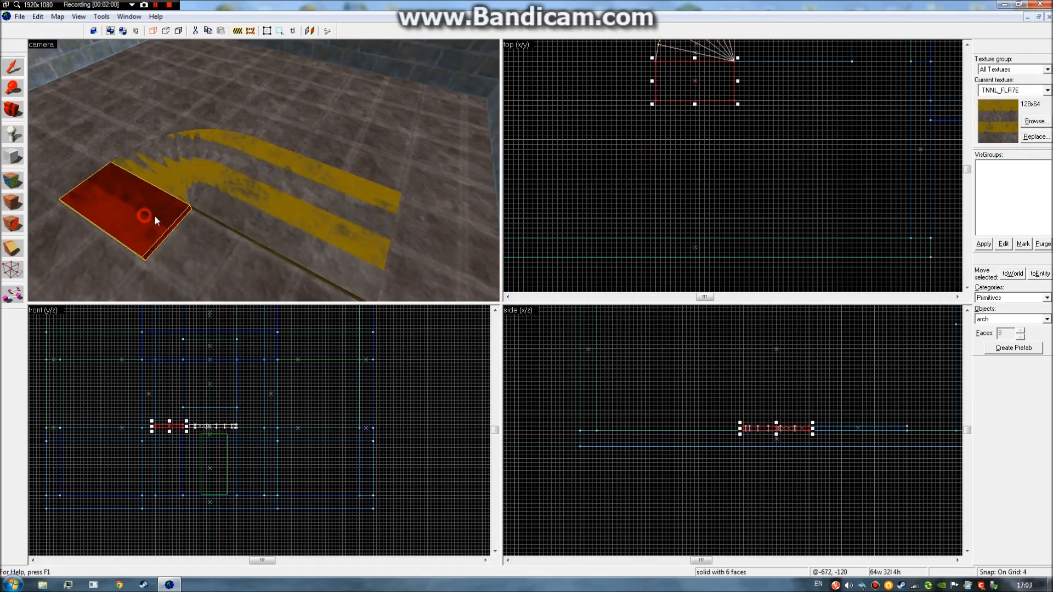
pyautogui.click(11, 178)
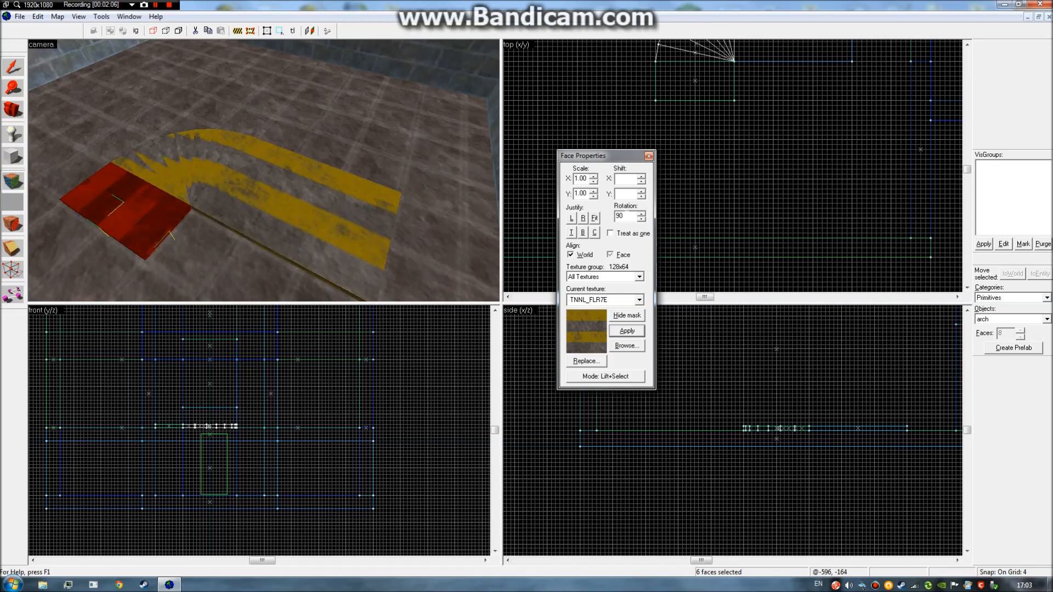
pyautogui.click(596, 232)
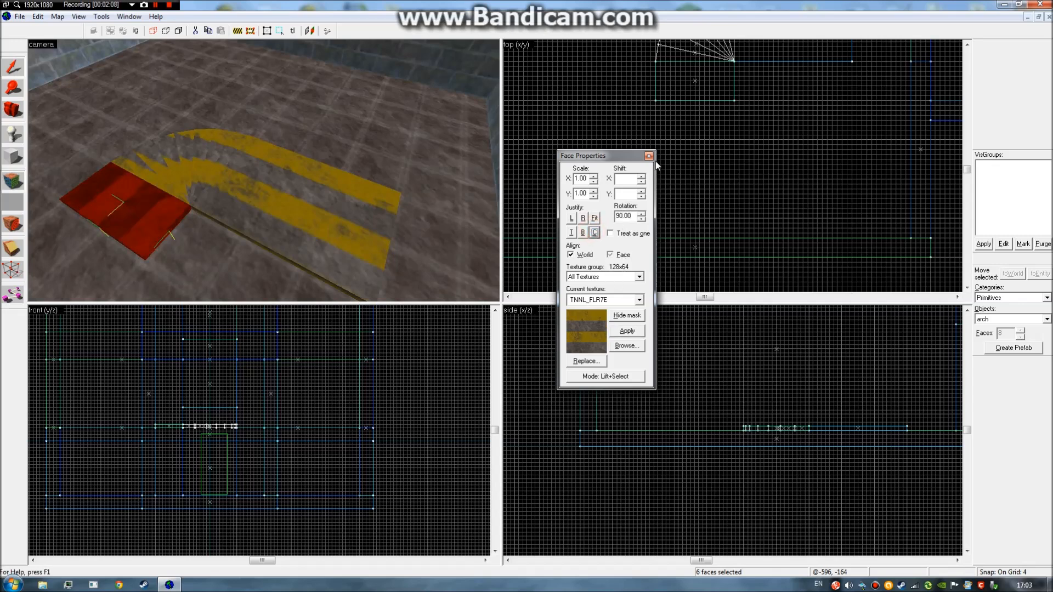
pyautogui.click(648, 158)
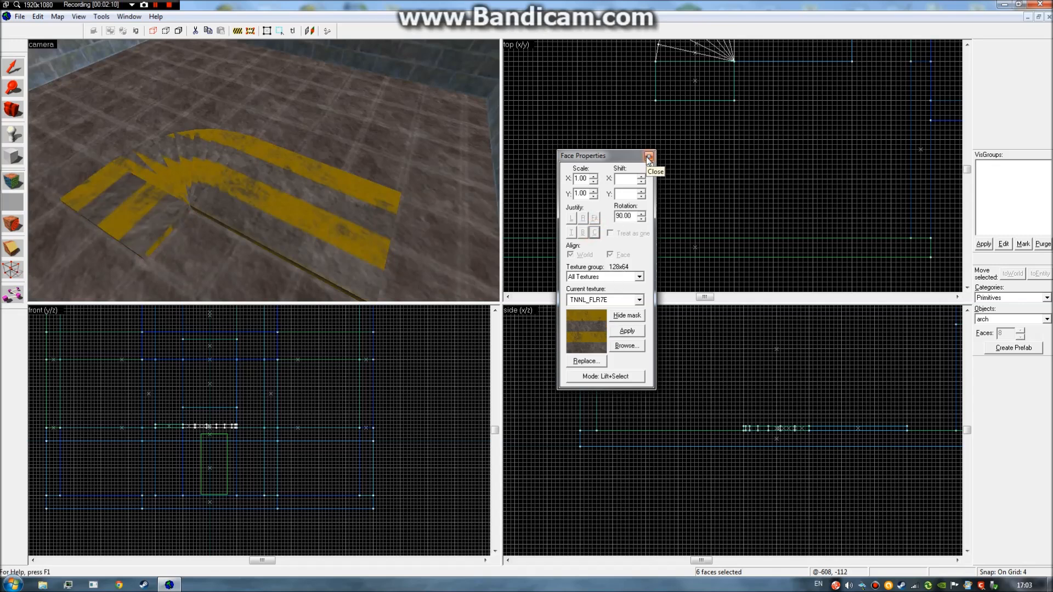
pyautogui.click(648, 157)
# Centre the stripe texture across the arch and straight strip together.
pyautogui.press('z')
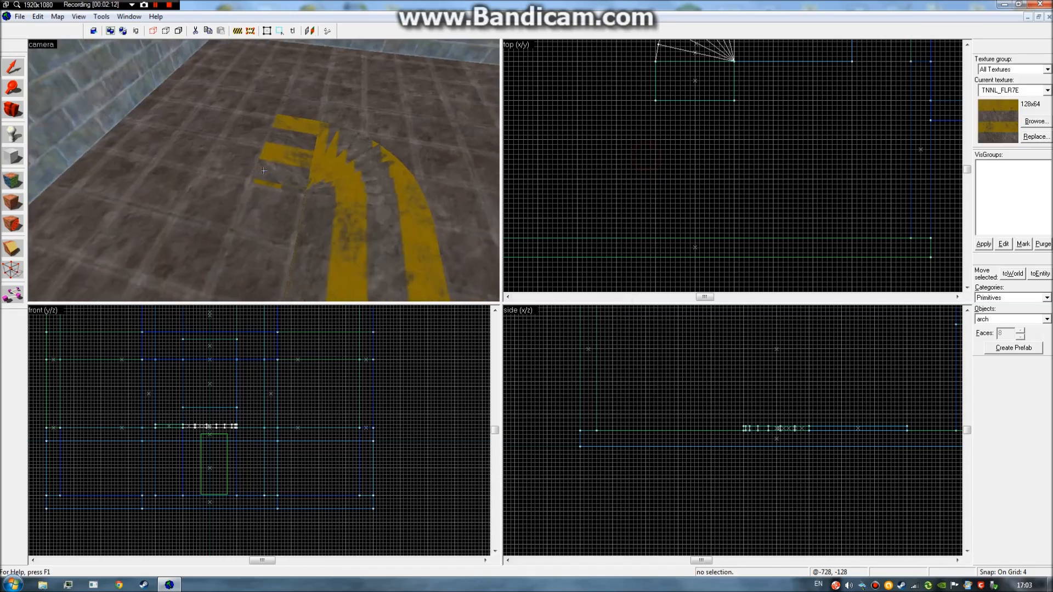
pyautogui.click(264, 171)
pyautogui.press('z')
pyautogui.press('z')
pyautogui.press('z')
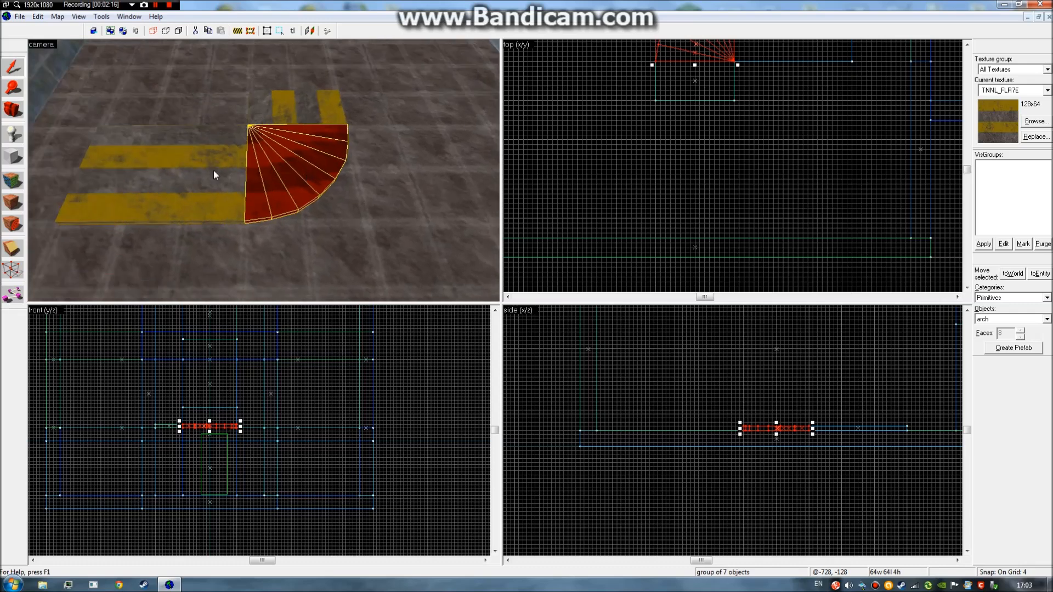
pyautogui.keyDown('ctrl'); pyautogui.click(214, 172); pyautogui.keyUp('ctrl')
pyautogui.click(5, 176)
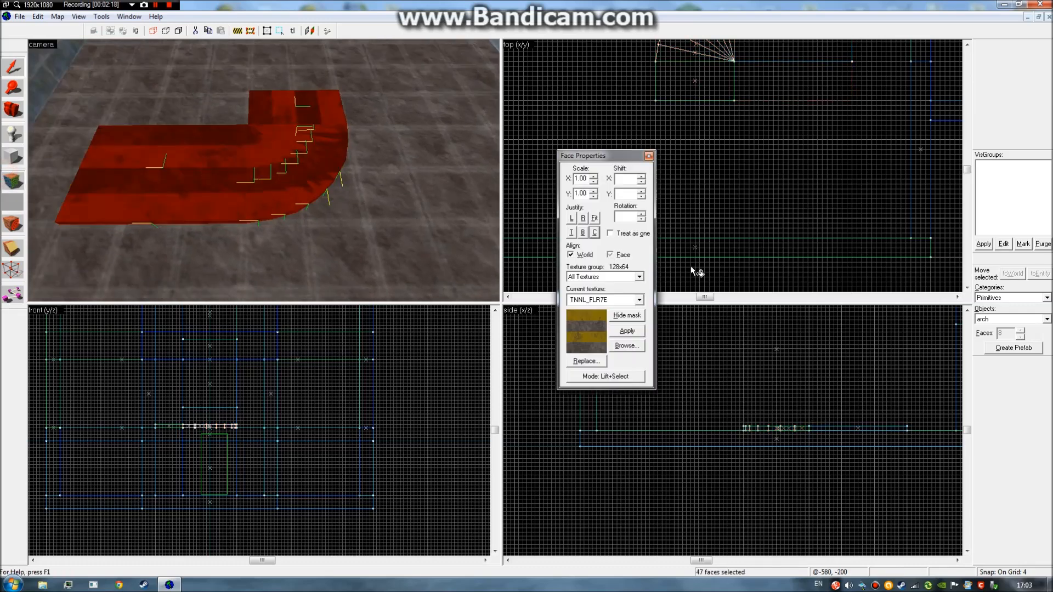
pyautogui.click(595, 232)
pyautogui.click(650, 157)
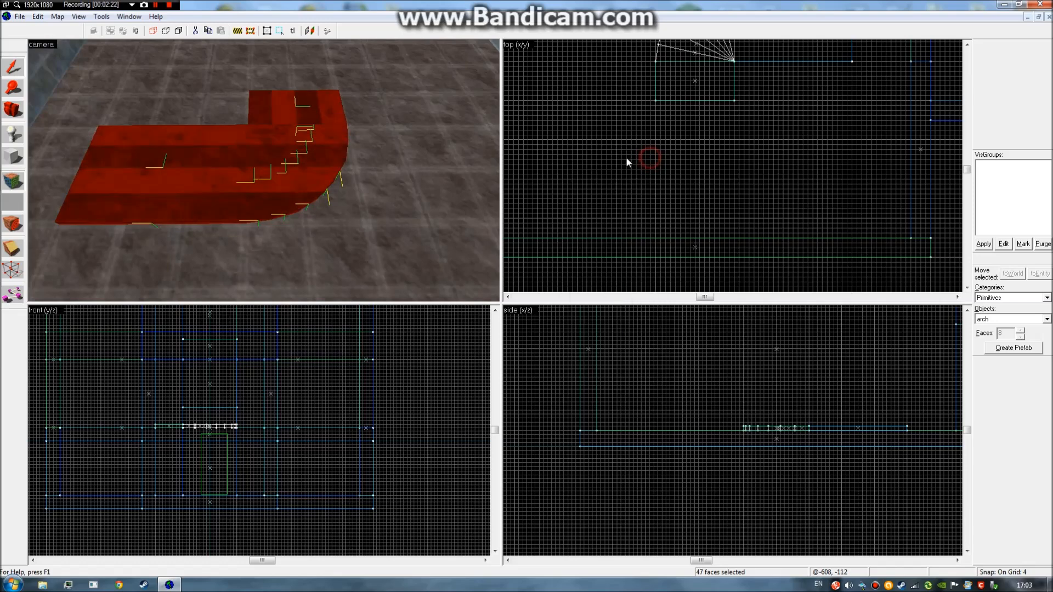
# Re-centre the short slab's stripe texture and check the aligned floor from the other side.
pyautogui.press('z')
pyautogui.press('a')
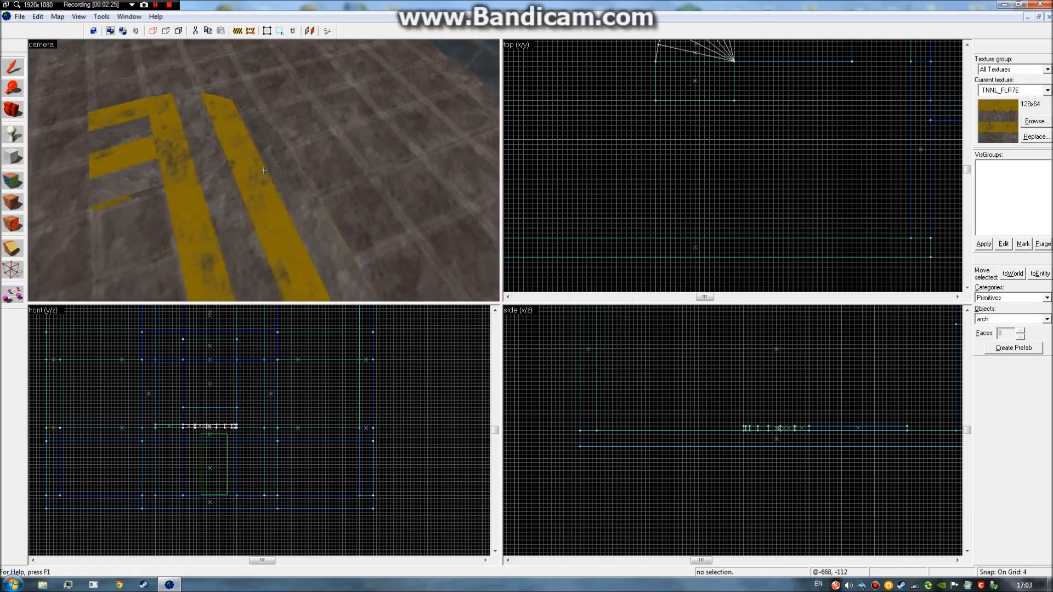
pyautogui.press('z')
pyautogui.click(247, 169)
pyautogui.click(11, 181)
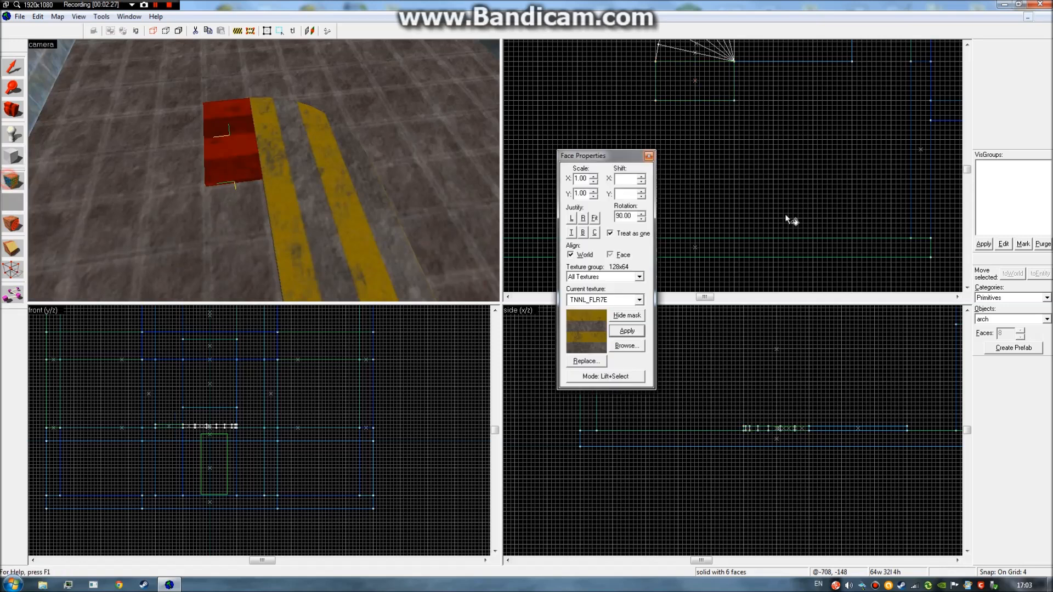
pyautogui.click(594, 233)
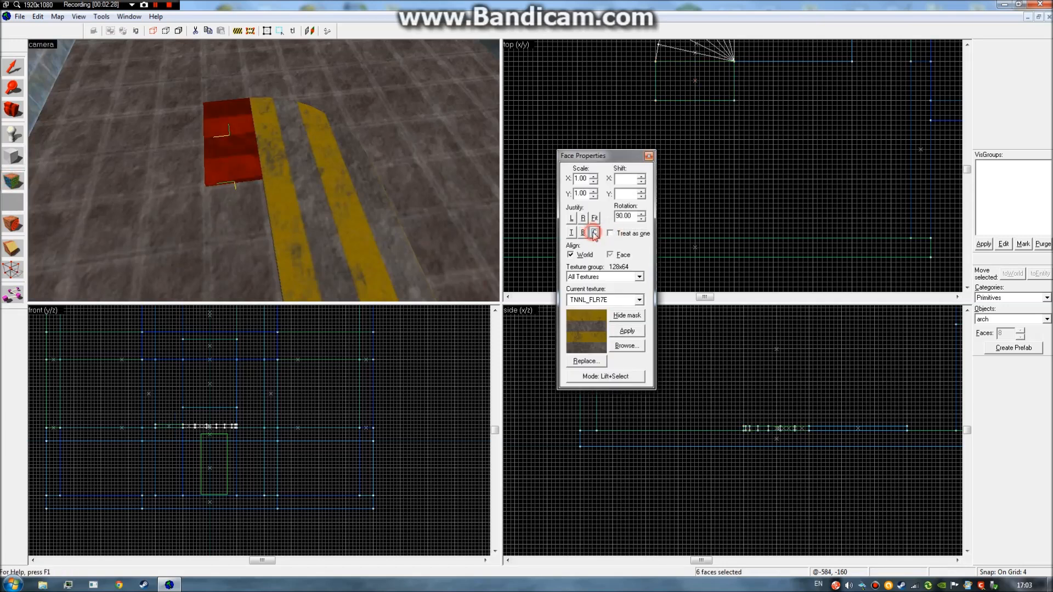
pyautogui.click(648, 156)
pyautogui.press('z')
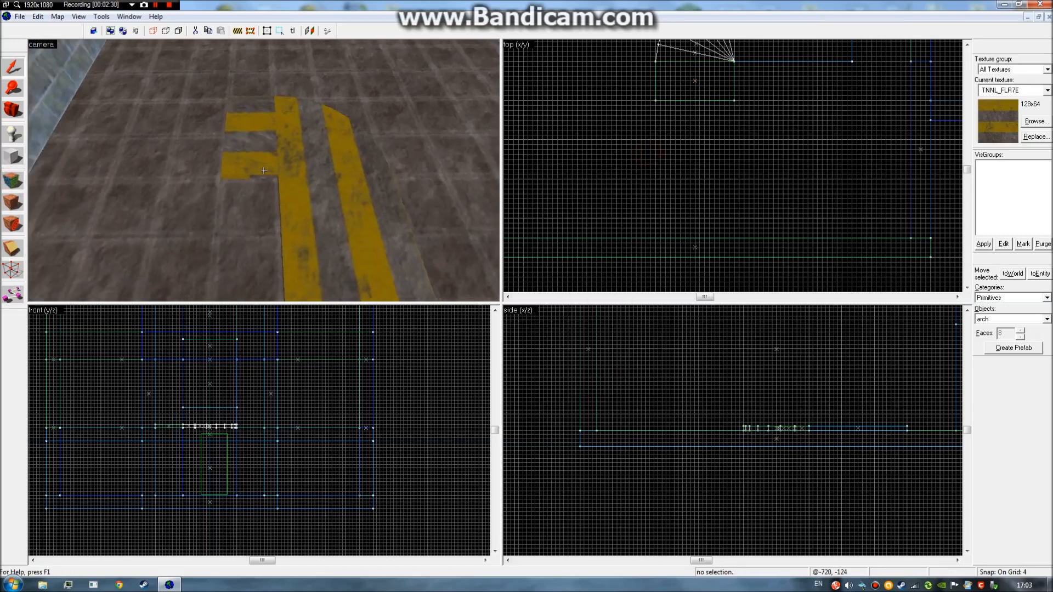
pyautogui.press('d')
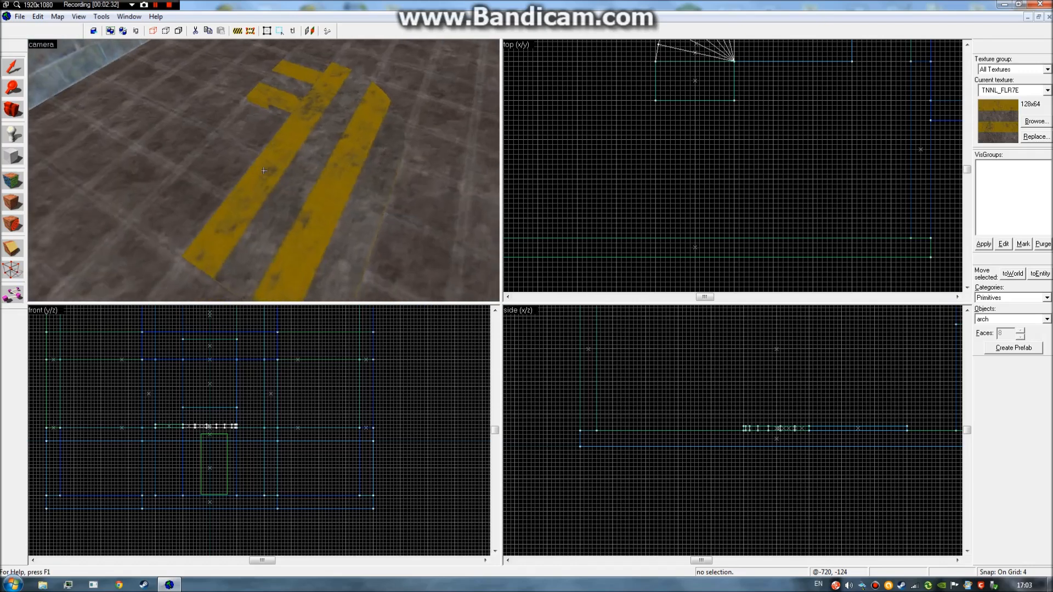
pyautogui.click(264, 171)
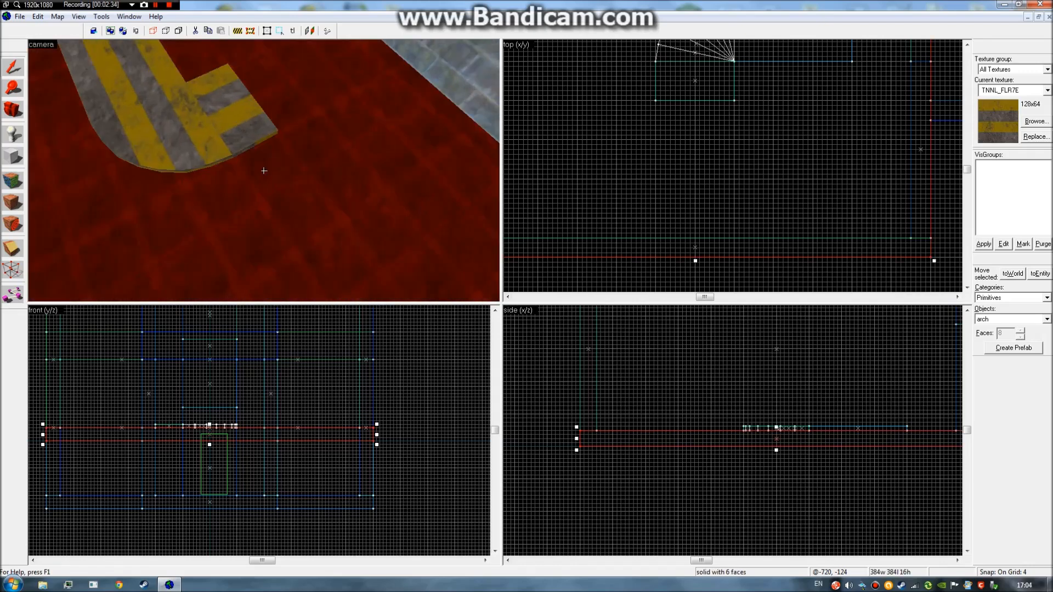
pyautogui.click(264, 170)
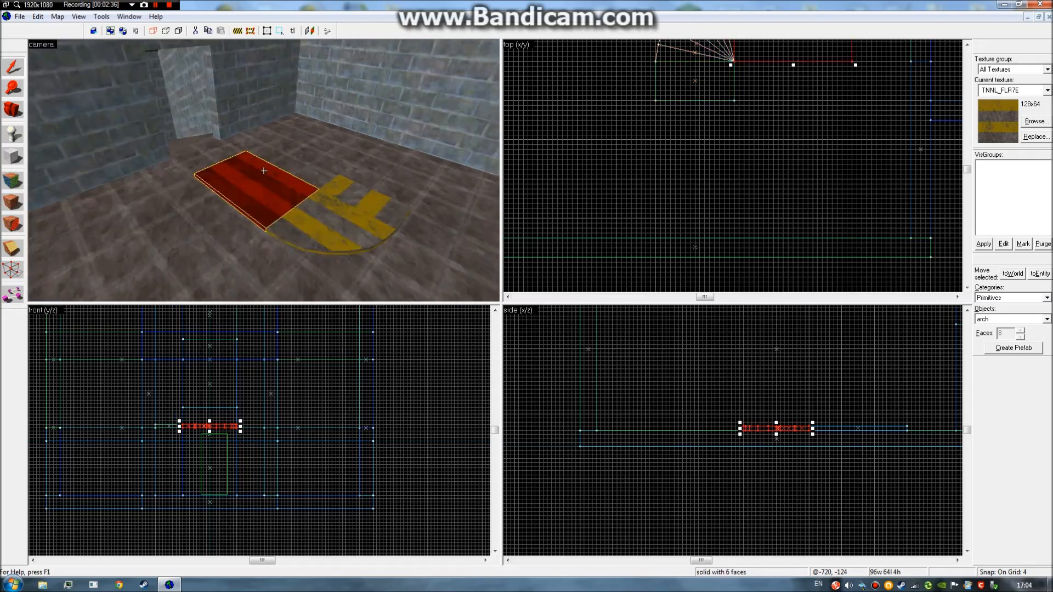
pyautogui.press('d')
pyautogui.press('z')
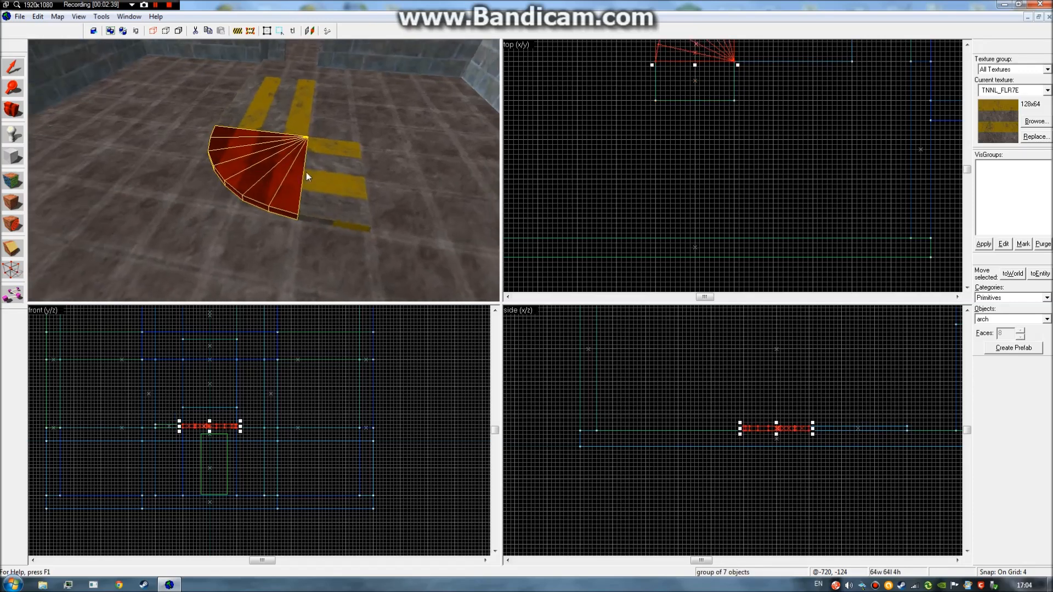
pyautogui.click(668, 157)
pyautogui.press('z')
pyautogui.press('w')
pyautogui.press('s')
pyautogui.press('d')
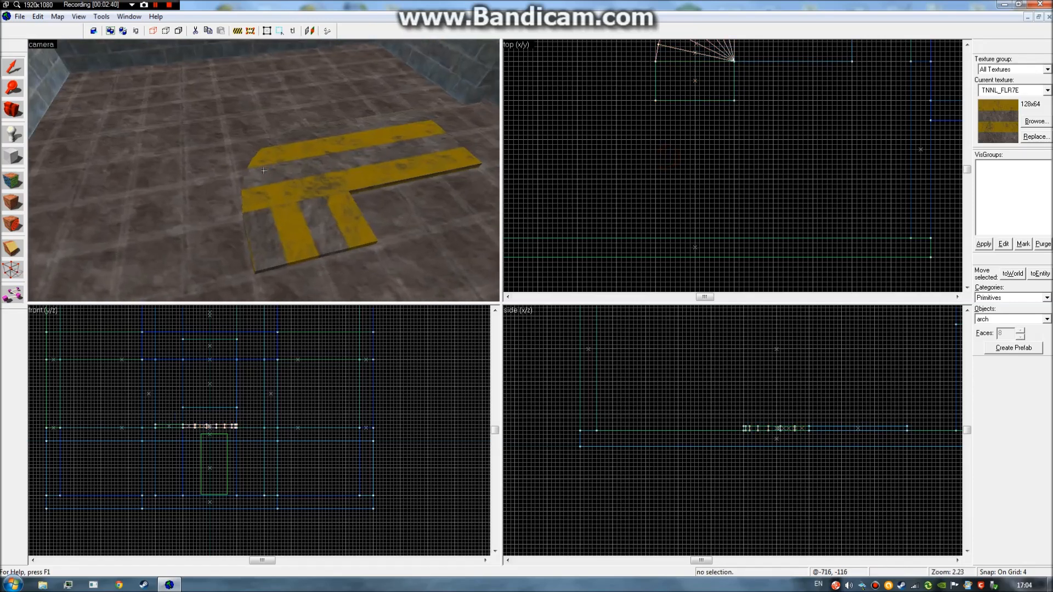
pyautogui.press('w')
pyautogui.press('a')
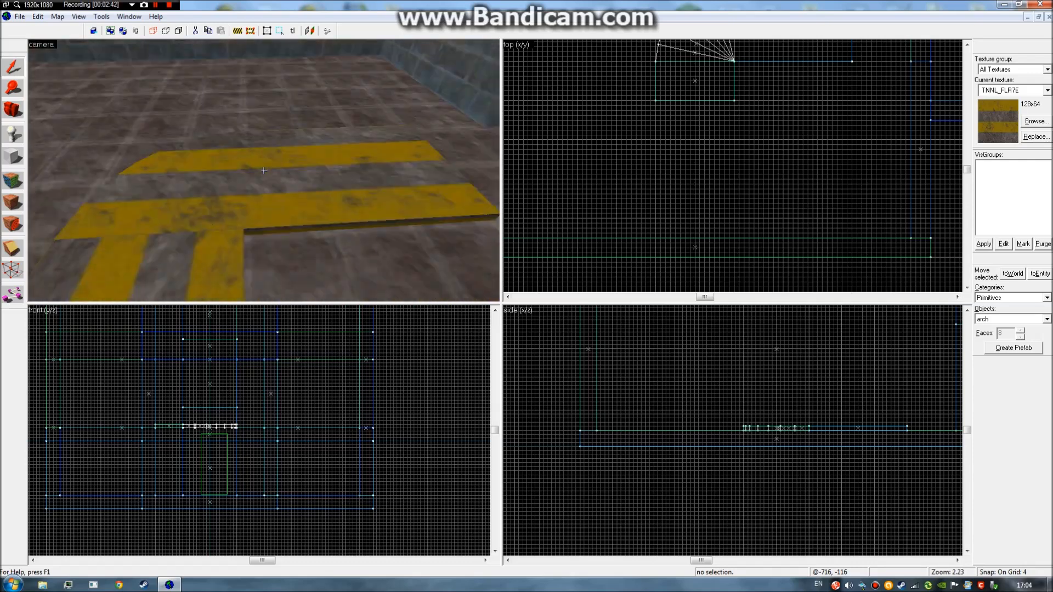
pyautogui.press('d')
pyautogui.press('d')
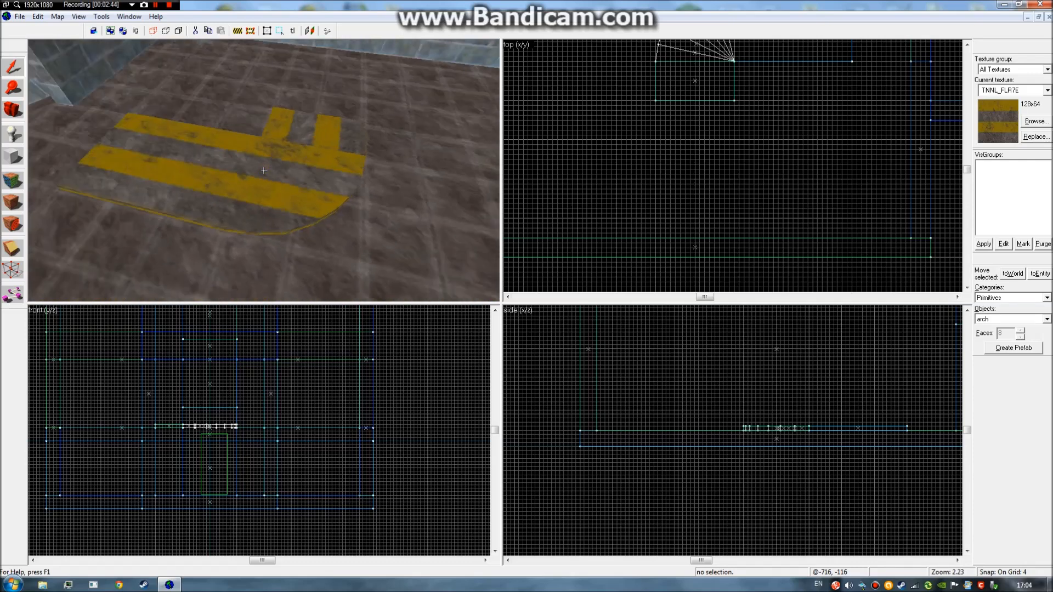
pyautogui.press('a')
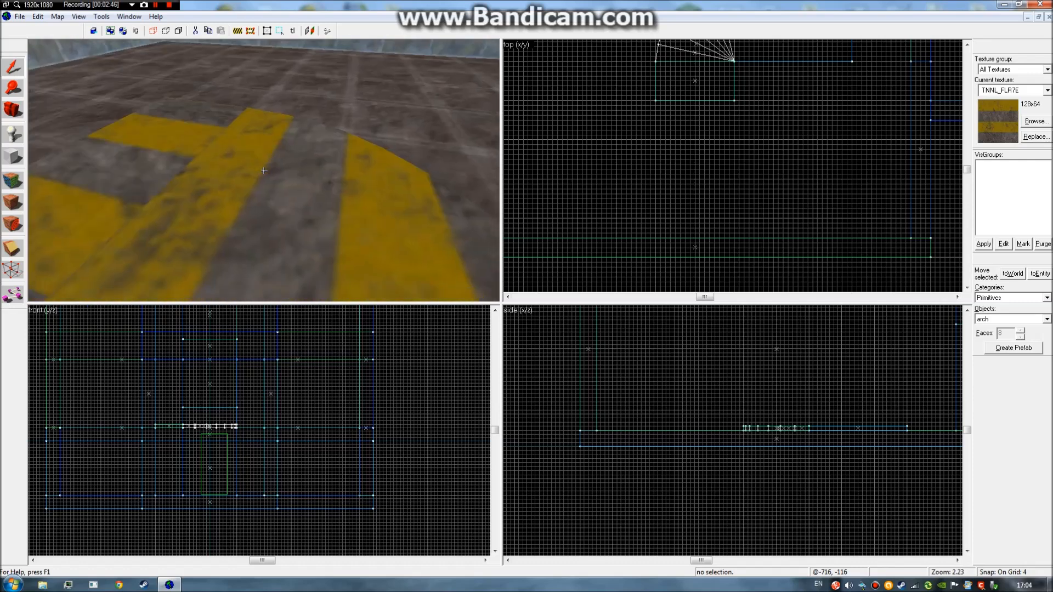
pyautogui.press('d')
pyautogui.press('s')
pyautogui.press('s')
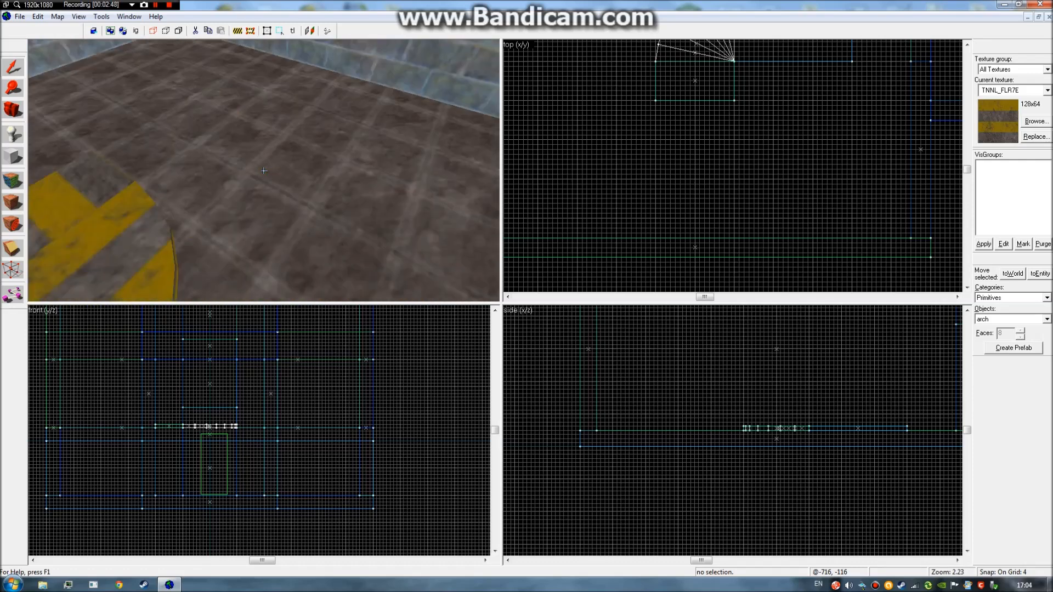
pyautogui.press('d')
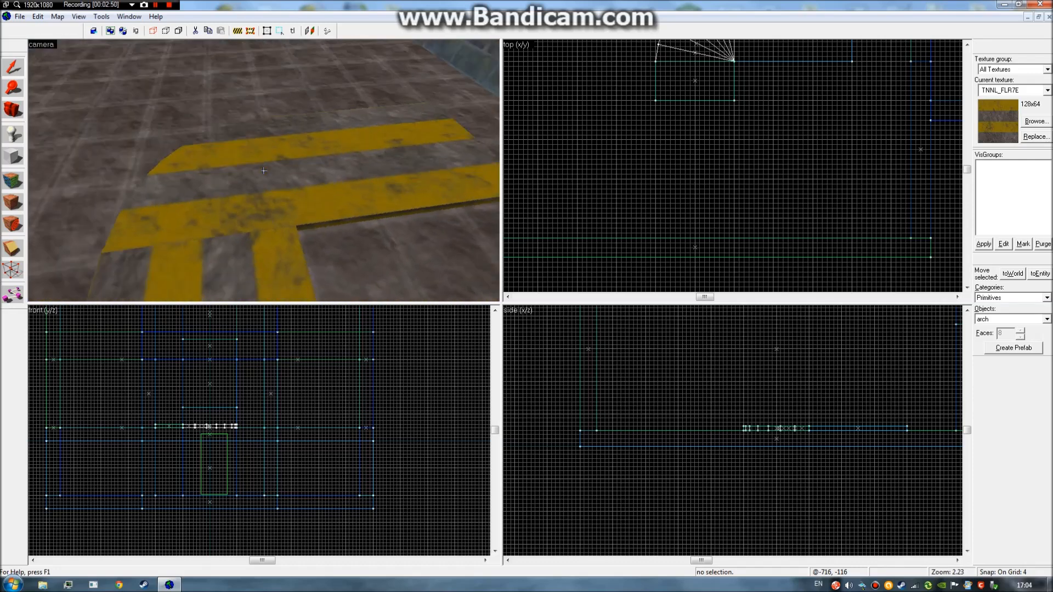
pyautogui.press('w')
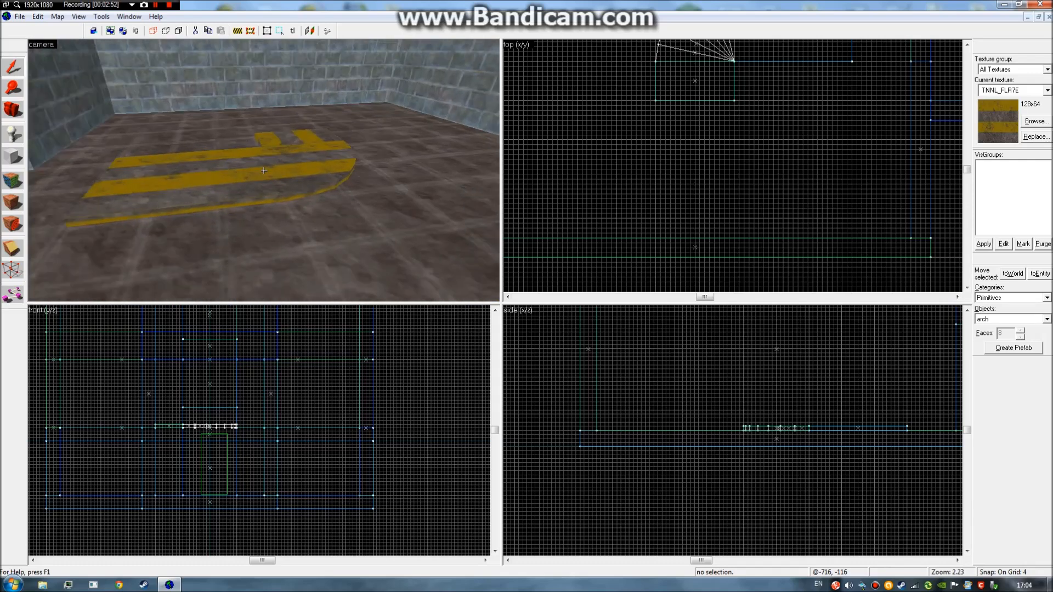
pyautogui.press('z')
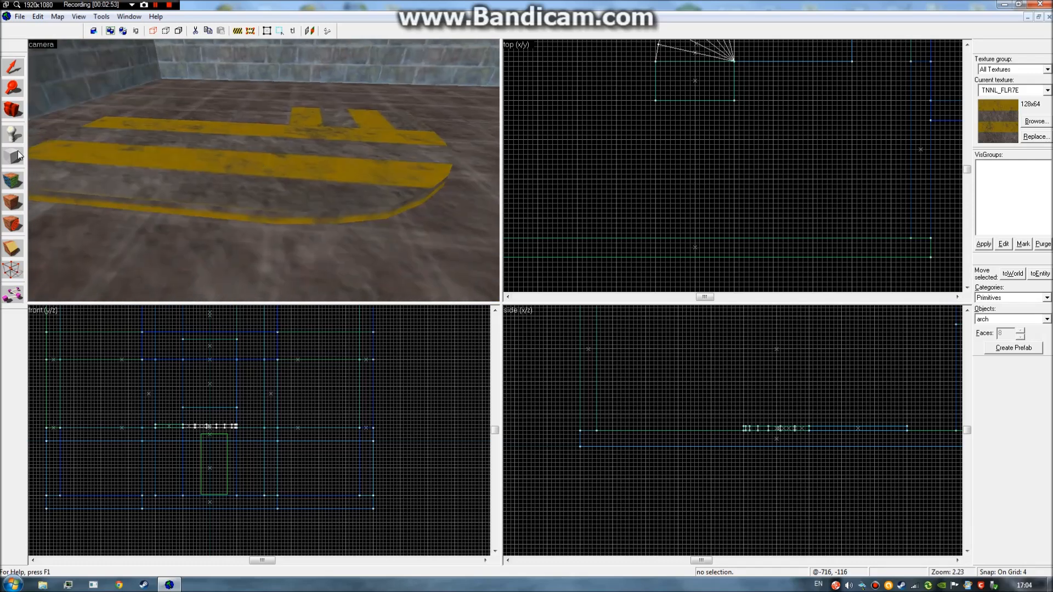
# Switch to face texturing and paint TNNL_FLR7E onto the slab top and first edge segment.
pyautogui.click(12, 181)
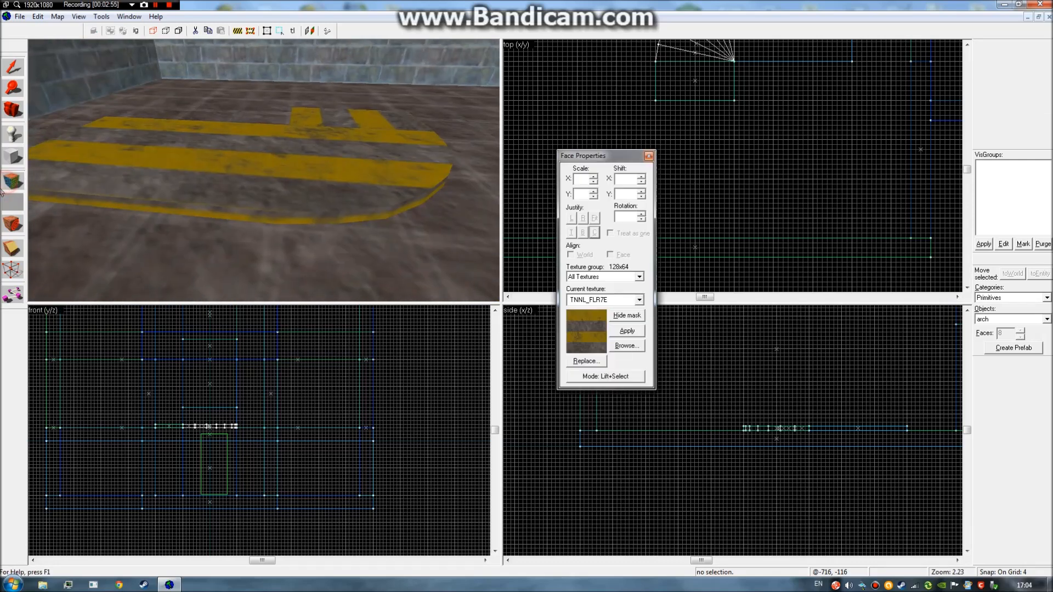
pyautogui.click(242, 173)
pyautogui.press('z')
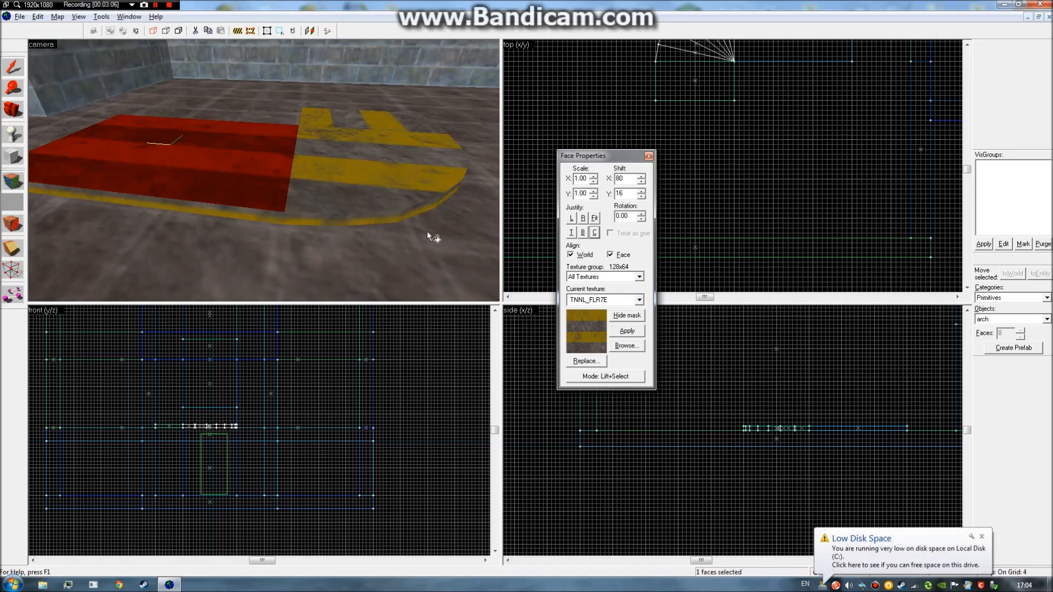
pyautogui.rightClick(237, 211)
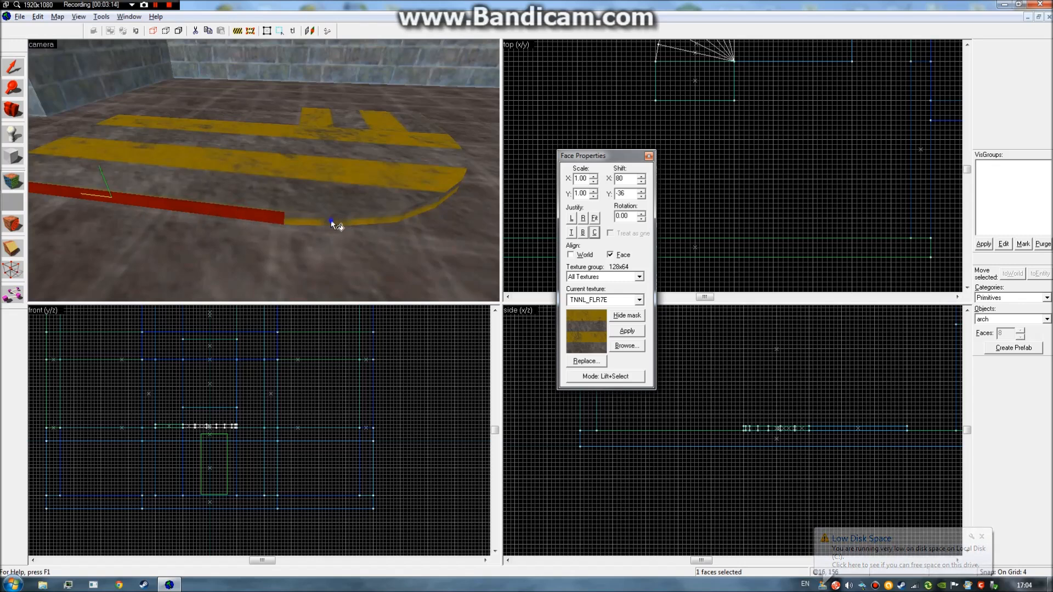
pyautogui.rightClick(314, 217)
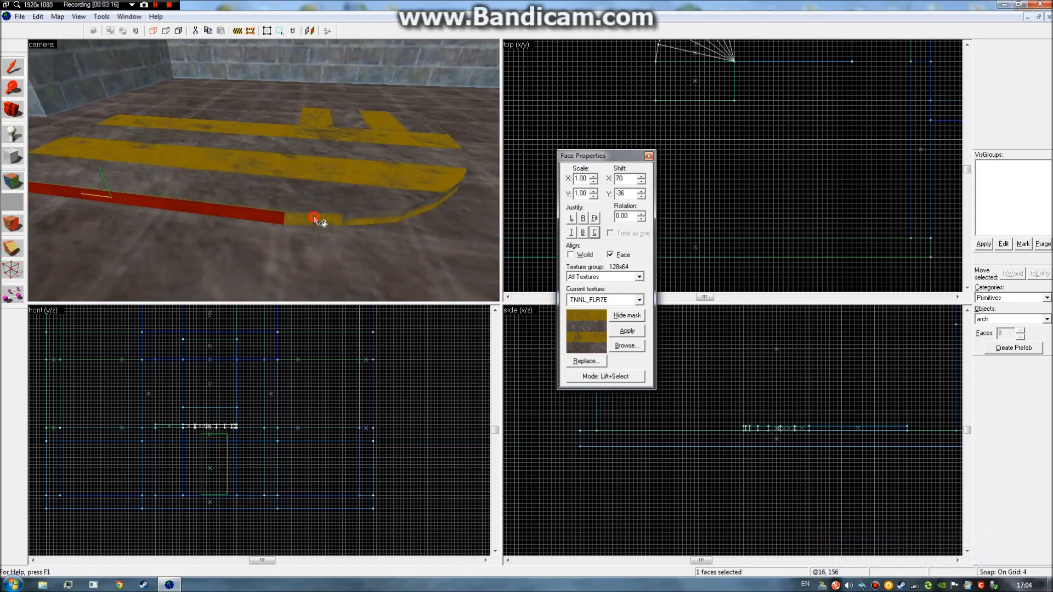
pyautogui.click(329, 219)
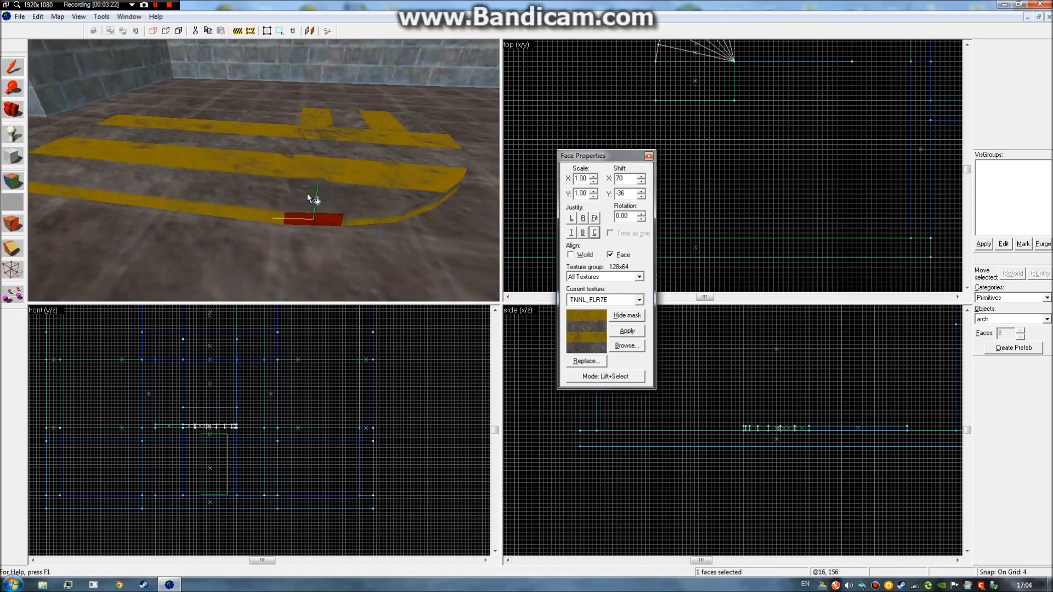
# Move the camera along the curved edge and select the thin edge strip faces.
pyautogui.press('z')
pyautogui.press('d')
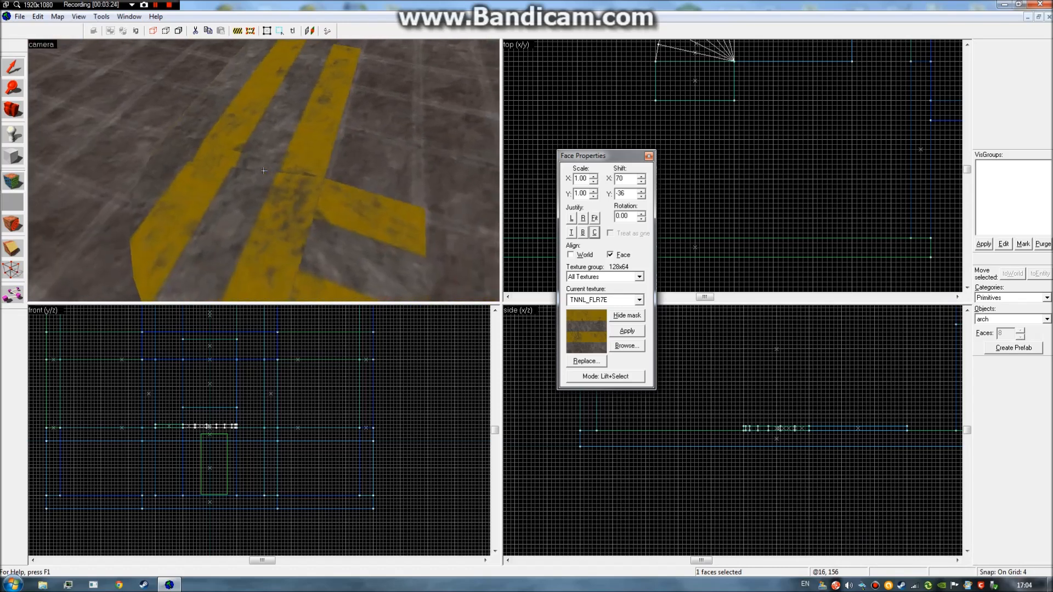
pyautogui.press('a')
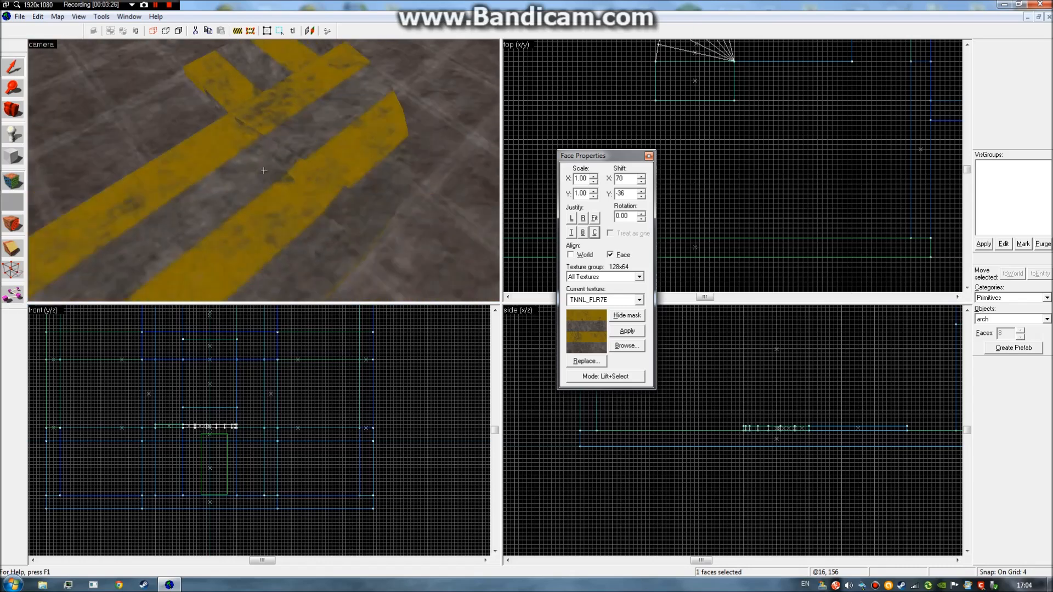
pyautogui.press('s')
pyautogui.press('d')
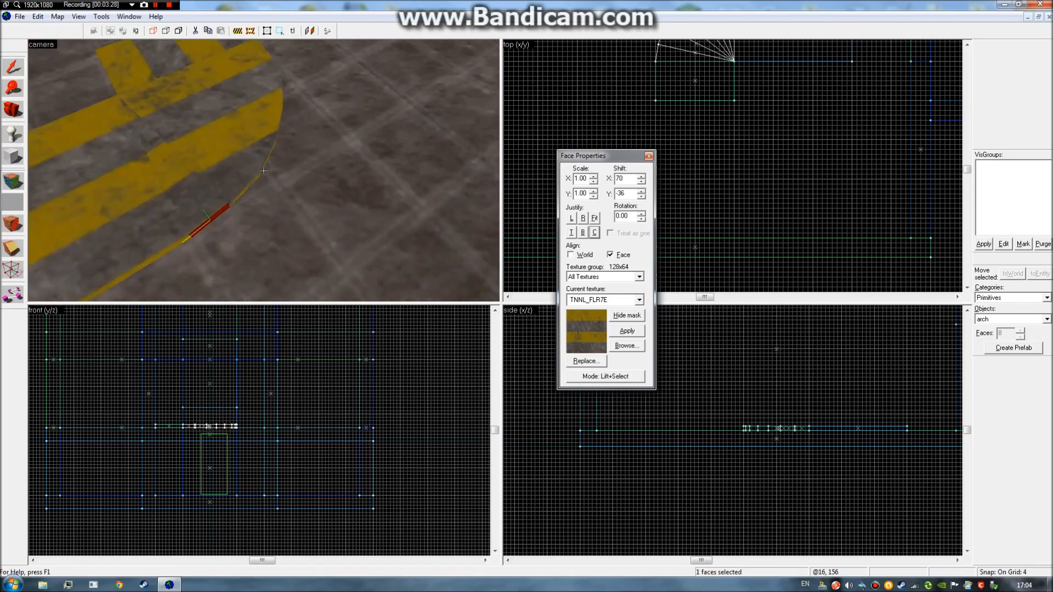
pyautogui.press('d')
pyautogui.press('a')
pyautogui.press('w')
pyautogui.press('z')
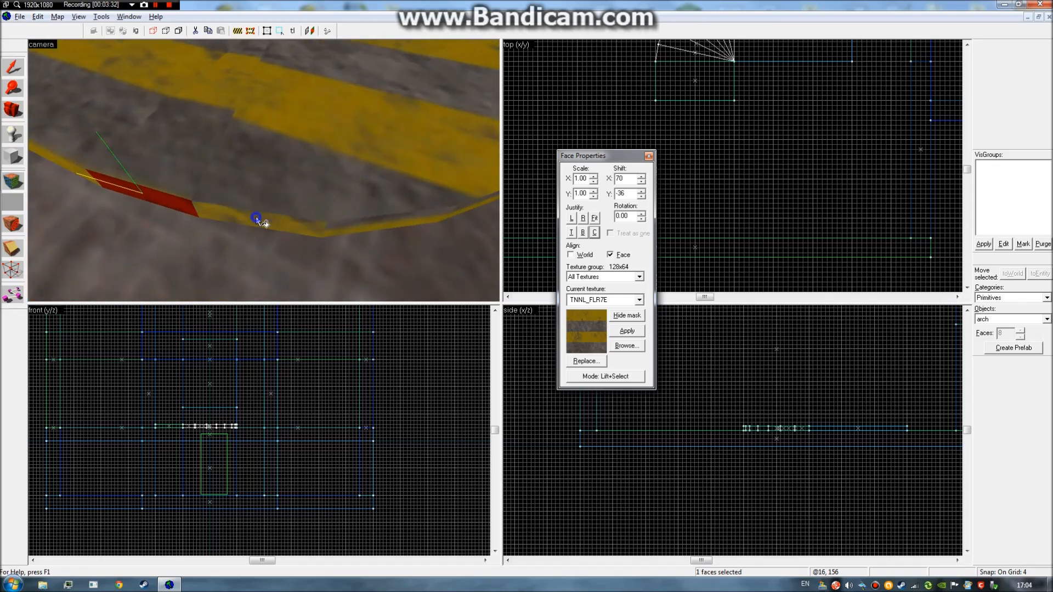
pyautogui.click(256, 216)
pyautogui.click(159, 199)
pyautogui.click(226, 209)
pyautogui.click(173, 211)
pyautogui.click(219, 210)
pyautogui.click(185, 207)
pyautogui.click(224, 213)
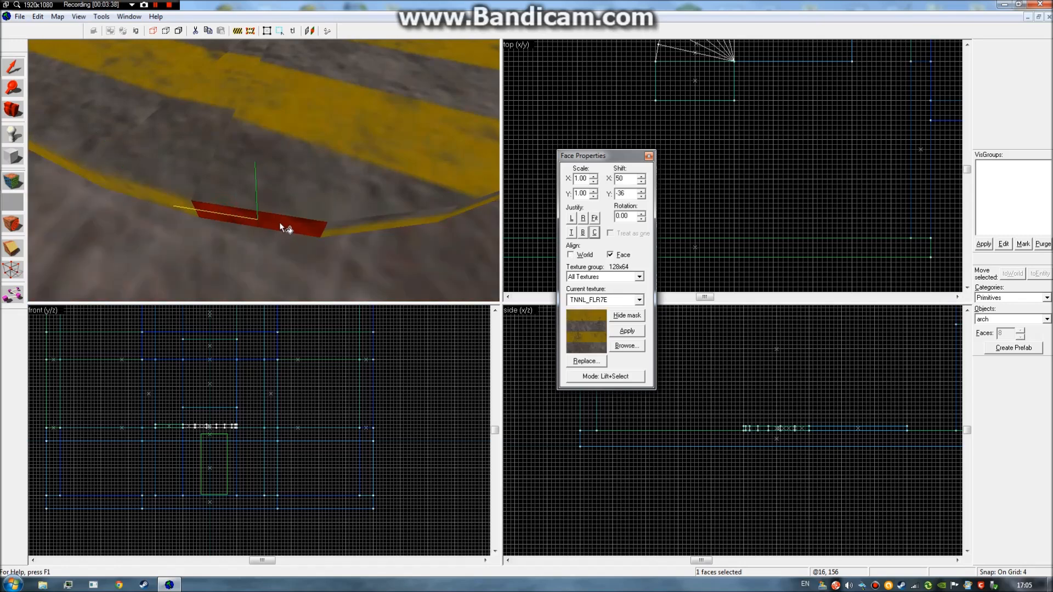
# Apply the stripe texture to the neighbouring edge strip, floor face and adjacent side faces.
pyautogui.rightClick(364, 225)
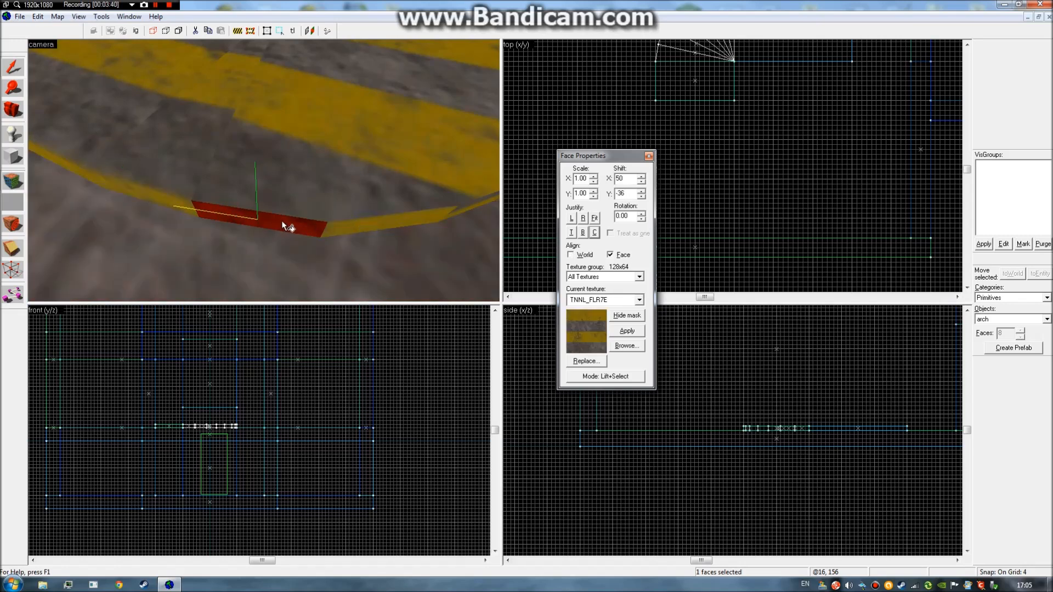
pyautogui.click(298, 222)
pyautogui.rightClick(280, 158)
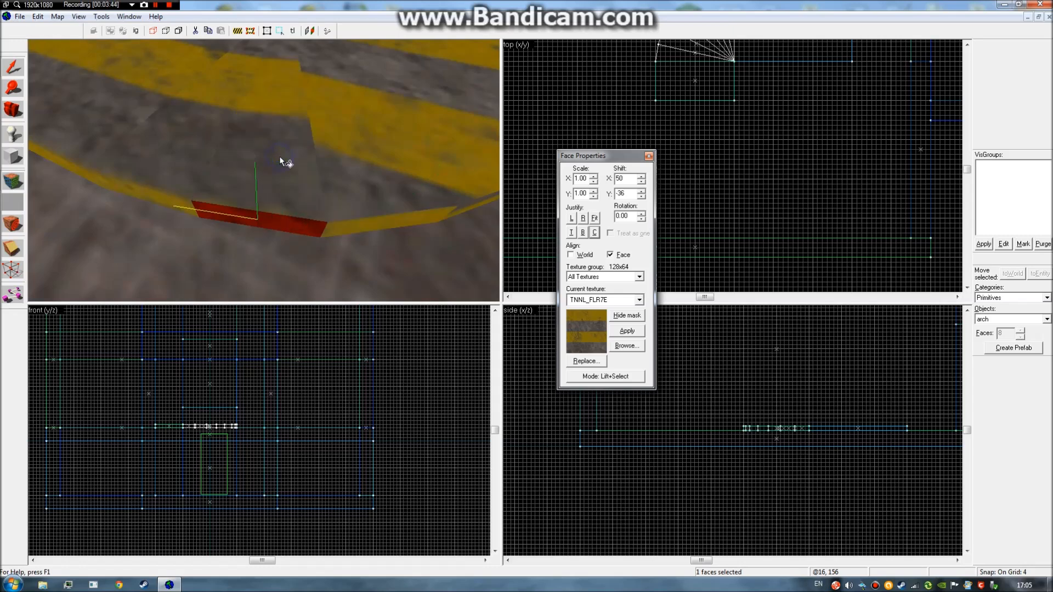
pyautogui.scroll(-8, 330, 143)
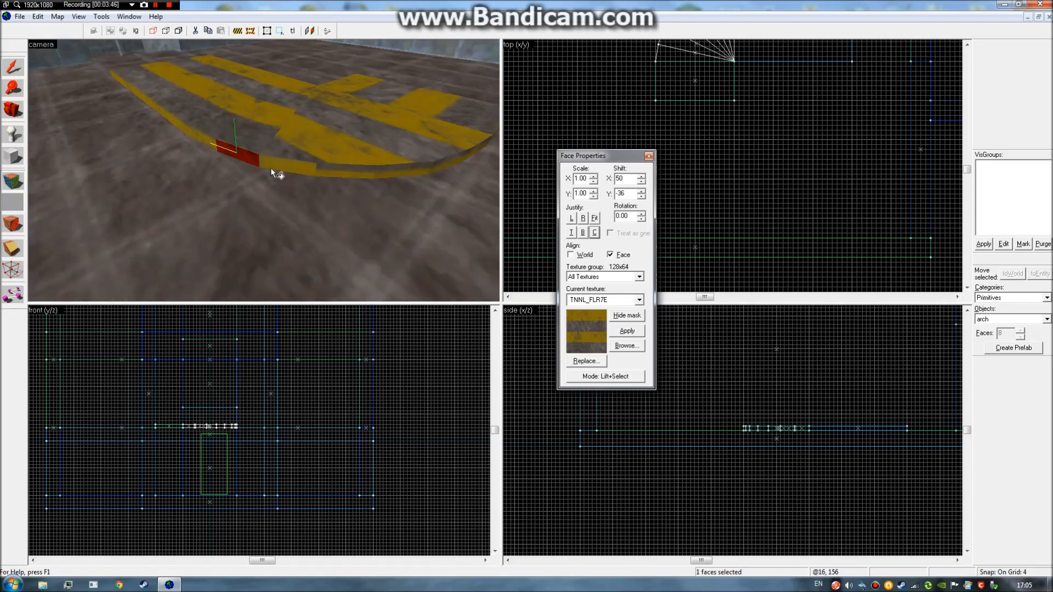
pyautogui.click(281, 163)
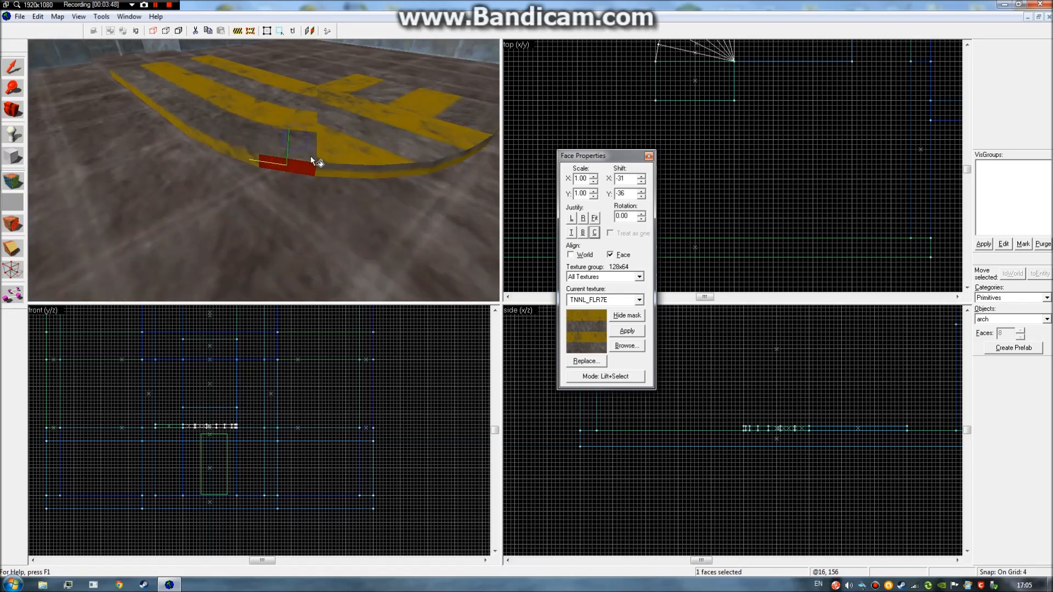
pyautogui.keyDown('alt'); pyautogui.rightClick(331, 169); pyautogui.keyUp('alt')
pyautogui.click(330, 169)
pyautogui.keyDown('alt'); pyautogui.rightClick(332, 153); pyautogui.keyUp('alt')
# Paint and align the stripe texture on the next side strips along the curve.
pyautogui.press('z')
pyautogui.press('d')
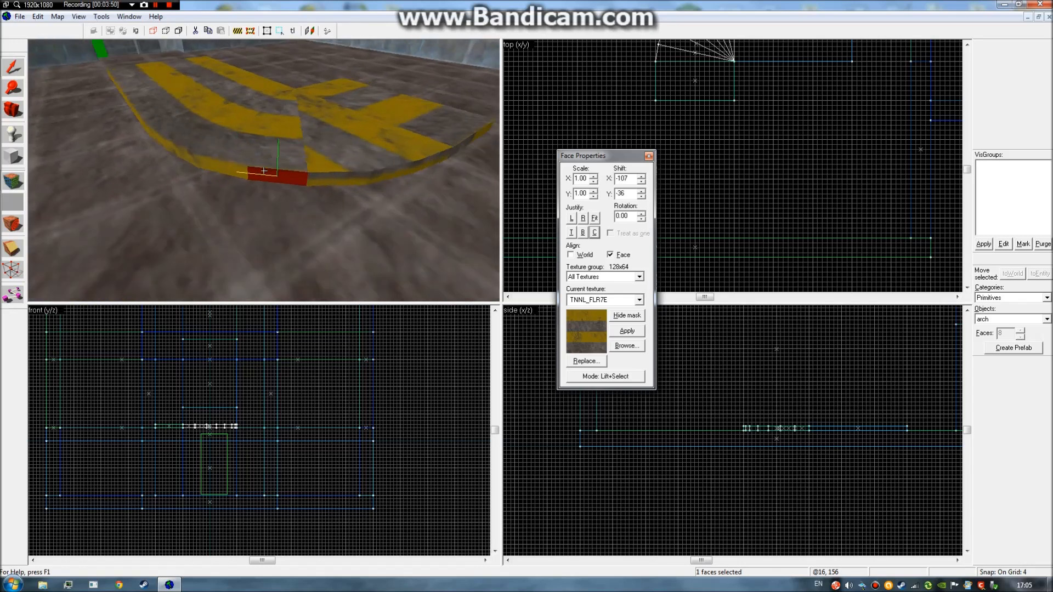
pyautogui.press('z')
pyautogui.keyDown('alt'); pyautogui.rightClick(240, 179); pyautogui.keyUp('alt')
pyautogui.click(238, 181)
pyautogui.keyDown('alt'); pyautogui.rightClick(245, 162); pyautogui.keyUp('alt')
pyautogui.click(295, 179)
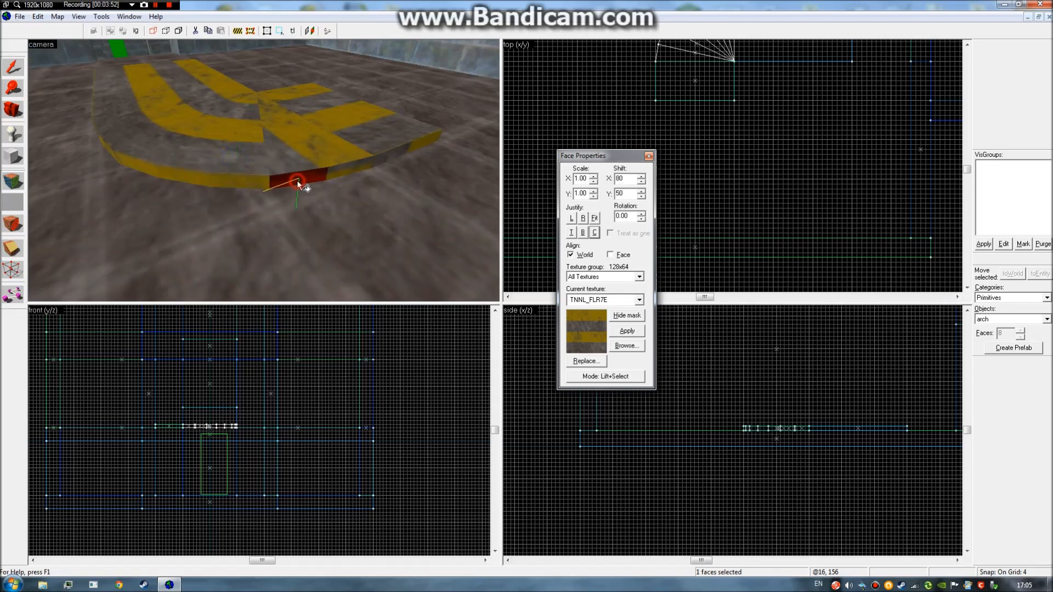
pyautogui.click(256, 177)
pyautogui.click(291, 175)
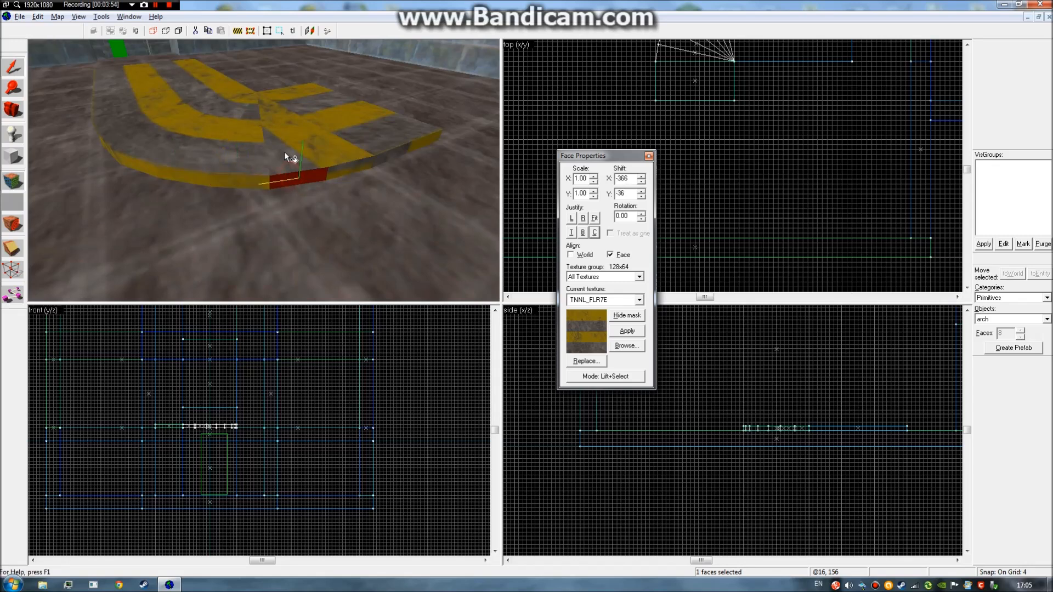
pyautogui.click(339, 170)
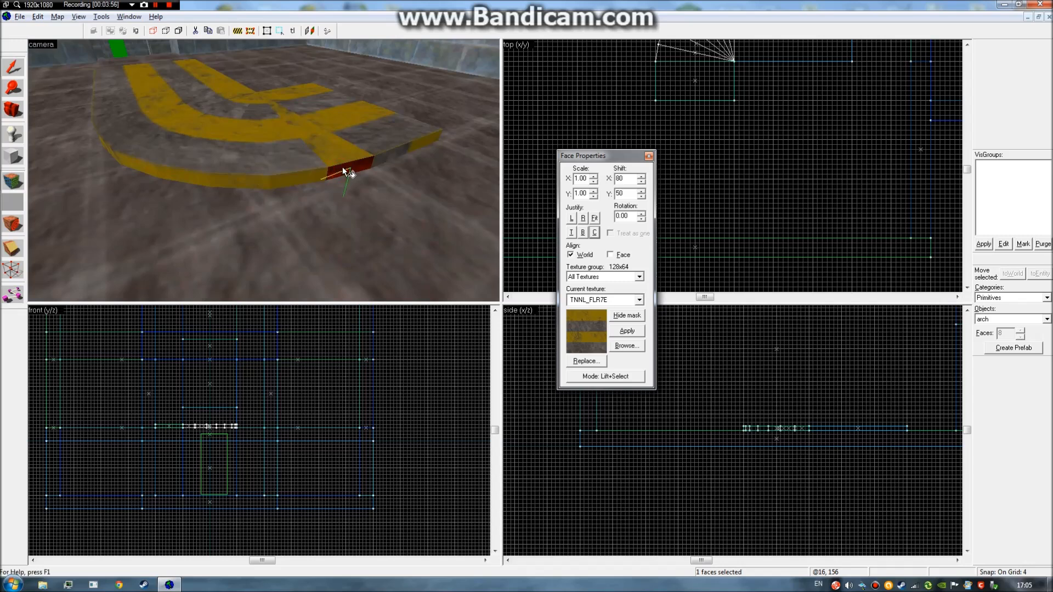
pyautogui.click(290, 176)
pyautogui.click(339, 170)
# Texture the end side and top faces, undoing a wrongly rotated top-face texture.
pyautogui.rightClick(331, 149)
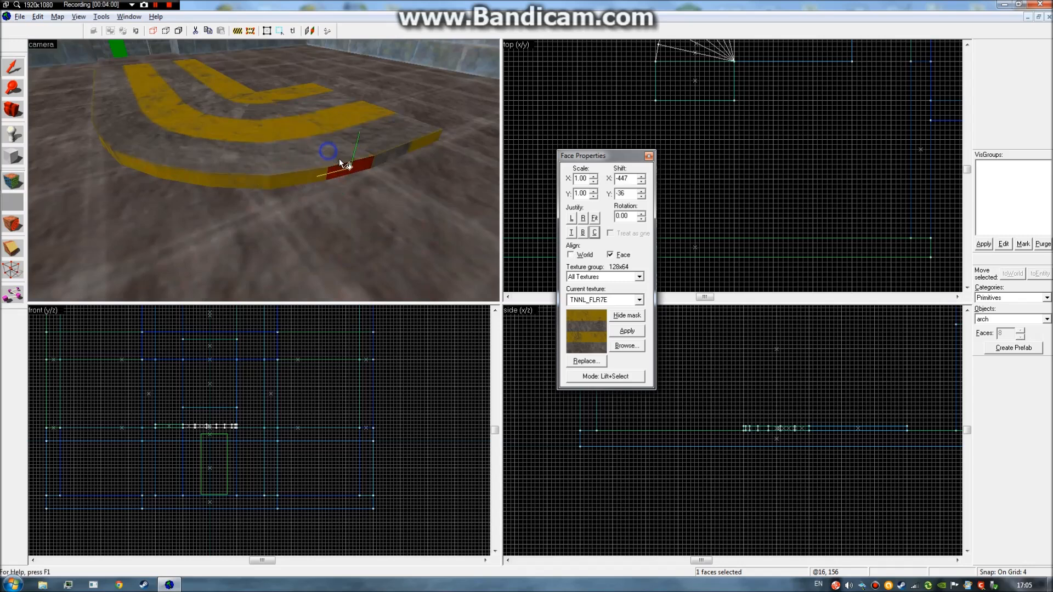
pyautogui.click(386, 158)
pyautogui.rightClick(384, 142)
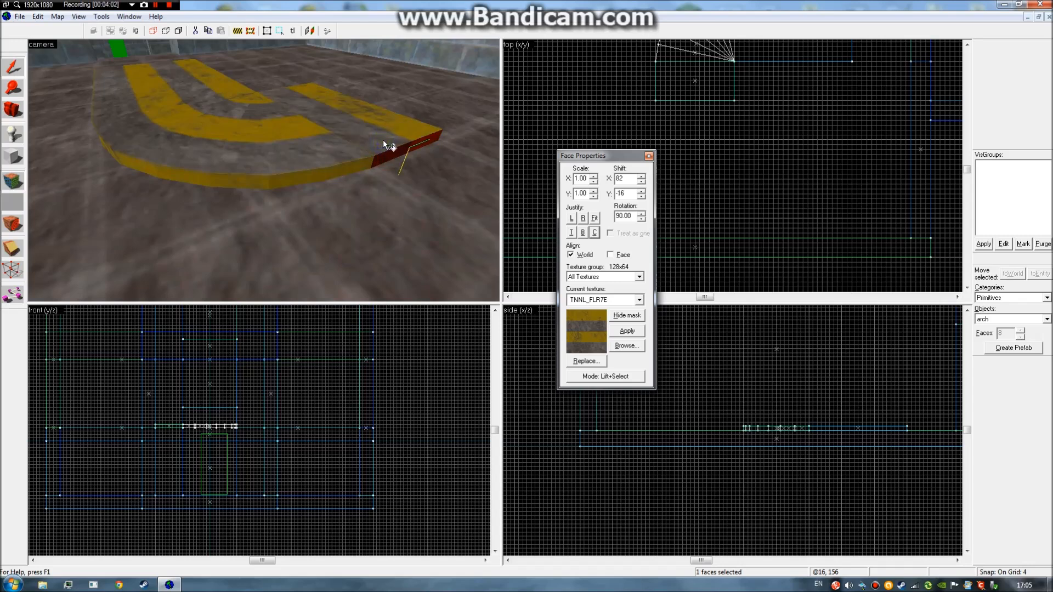
pyautogui.hotkey('ctrl', 'z')
pyautogui.click(353, 164)
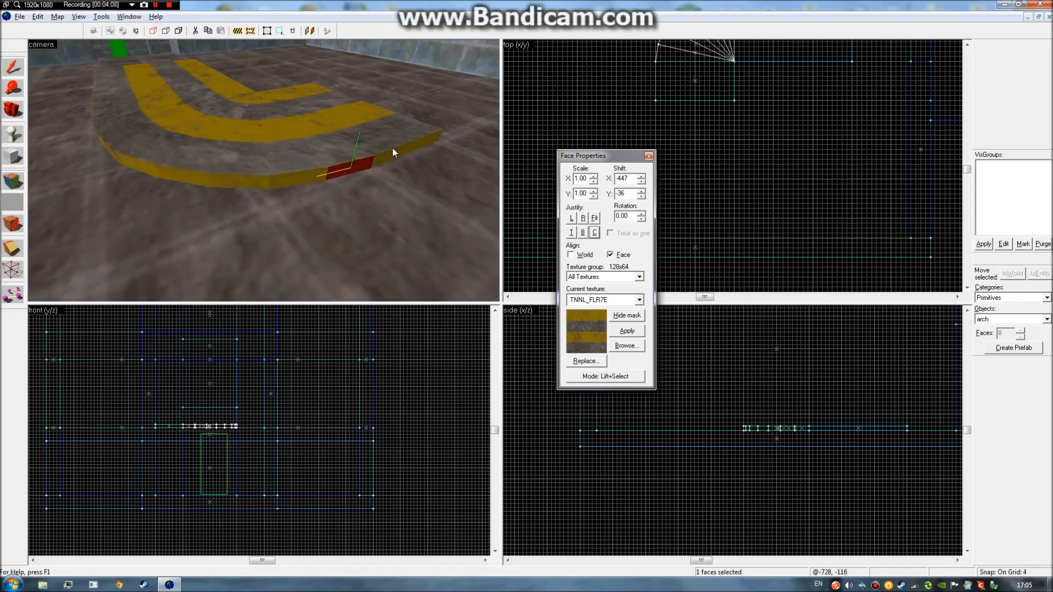
pyautogui.click(383, 145)
pyautogui.click(375, 131)
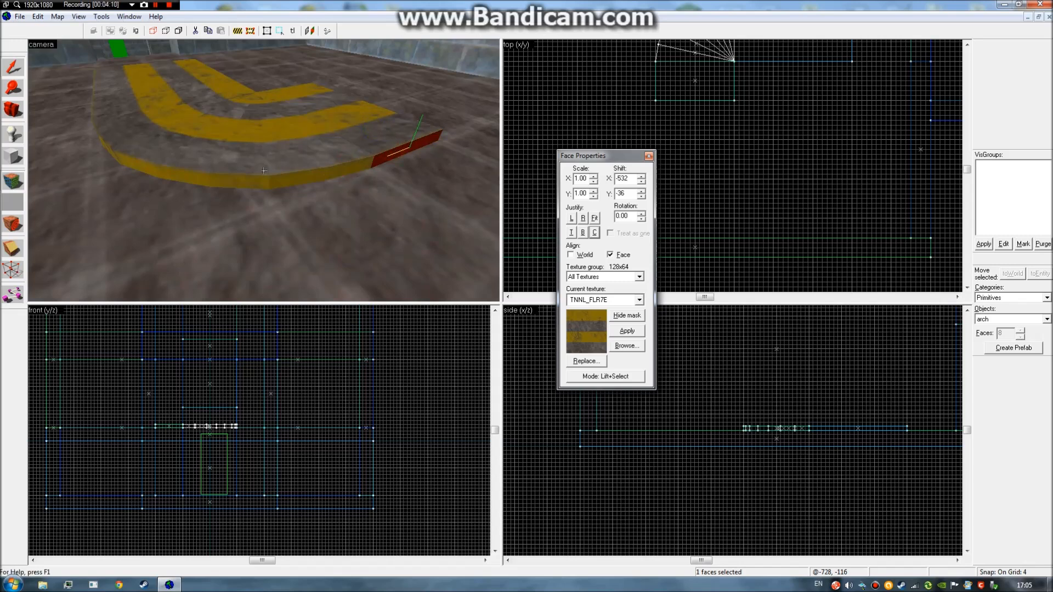
pyautogui.press('s')
pyautogui.press('z')
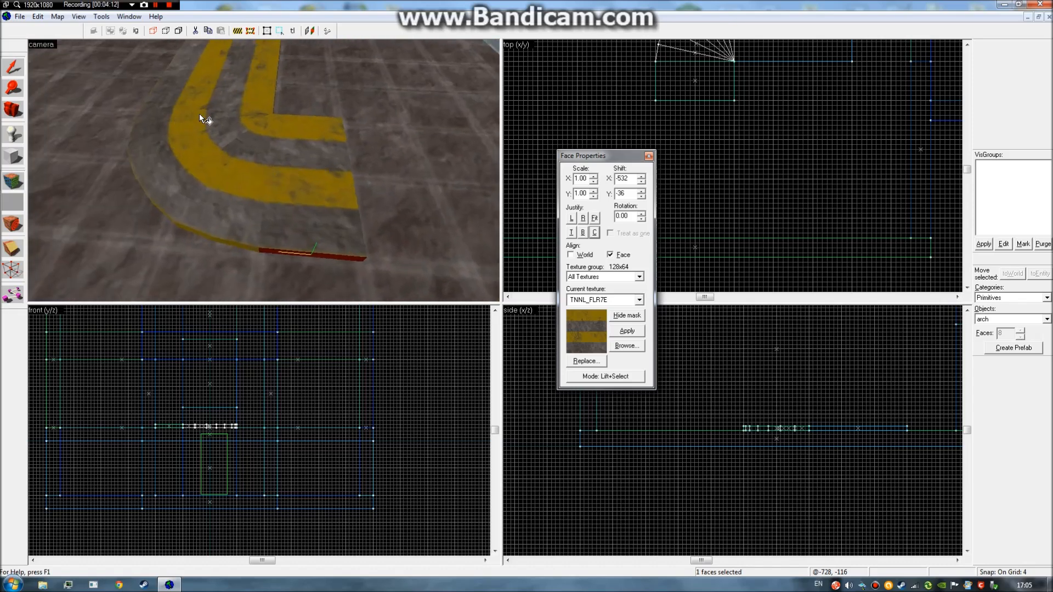
# Close face texture settings and fly around the arch's inner and outer sides.
pyautogui.click(648, 156)
pyautogui.press('z')
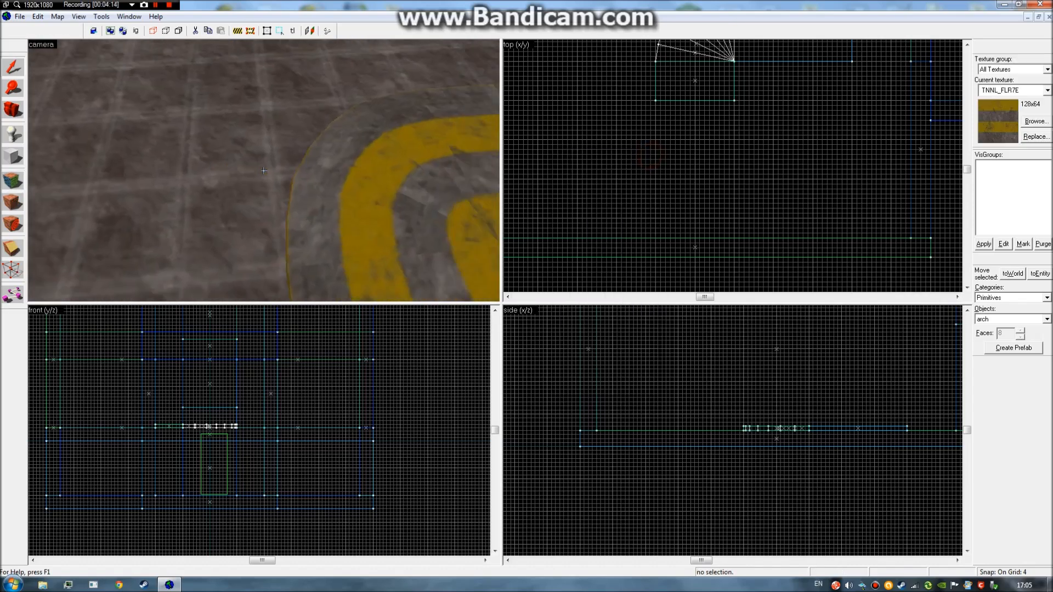
pyautogui.press('w')
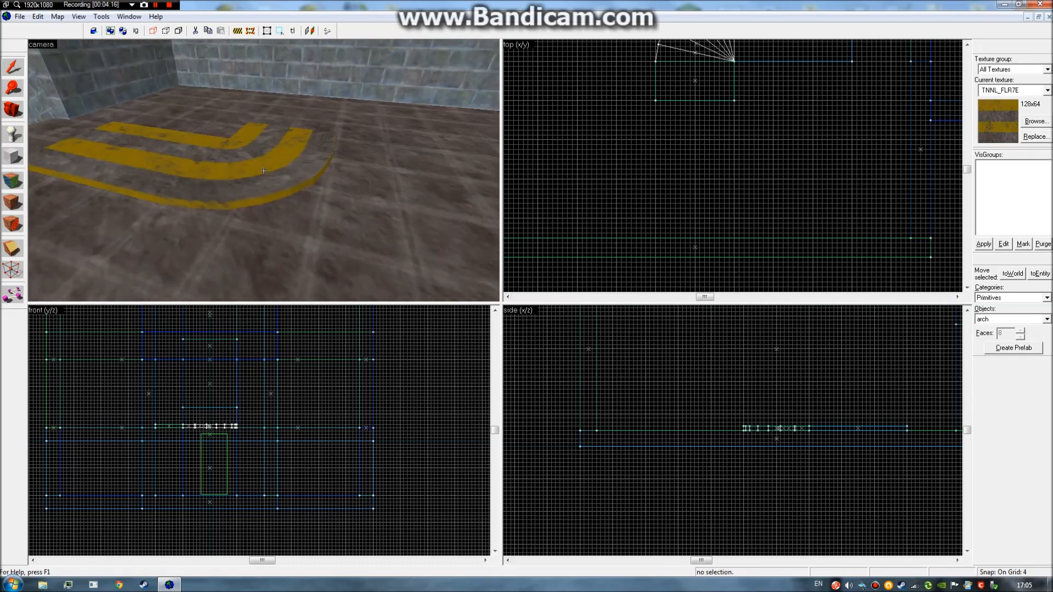
pyautogui.press('d')
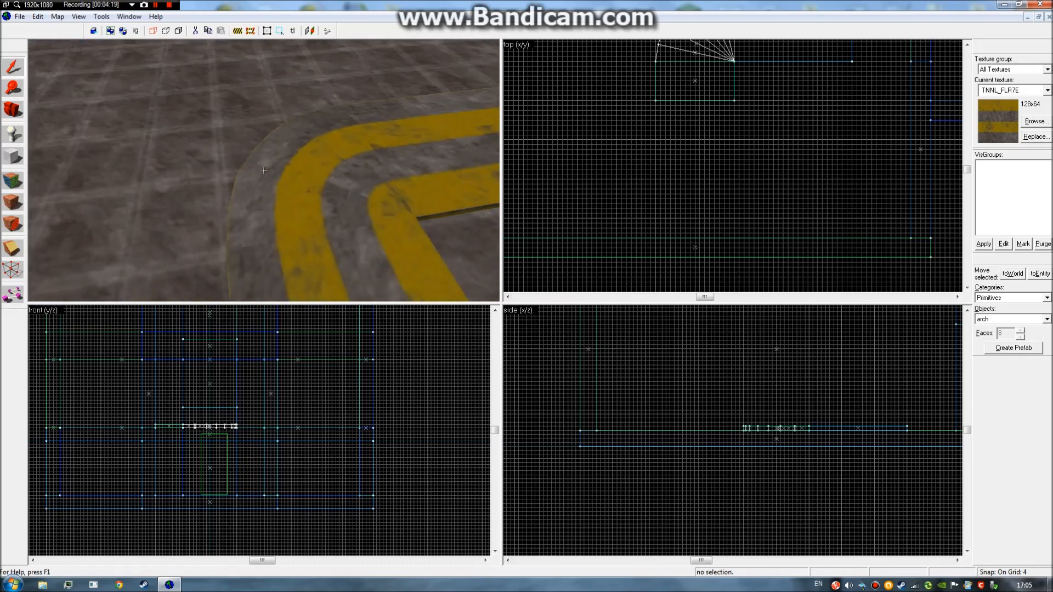
pyautogui.press('d')
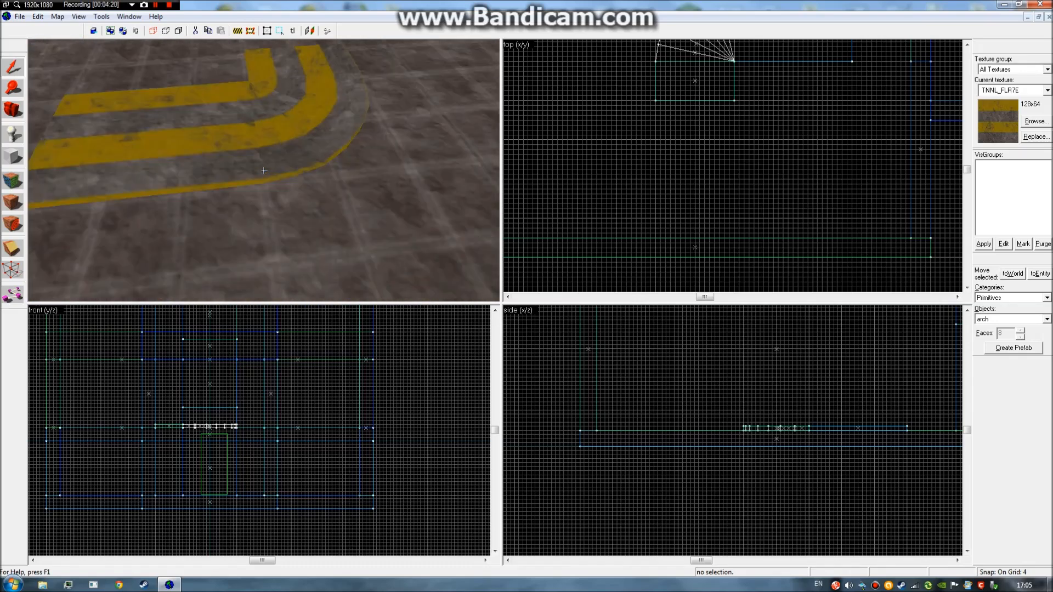
pyautogui.press('w')
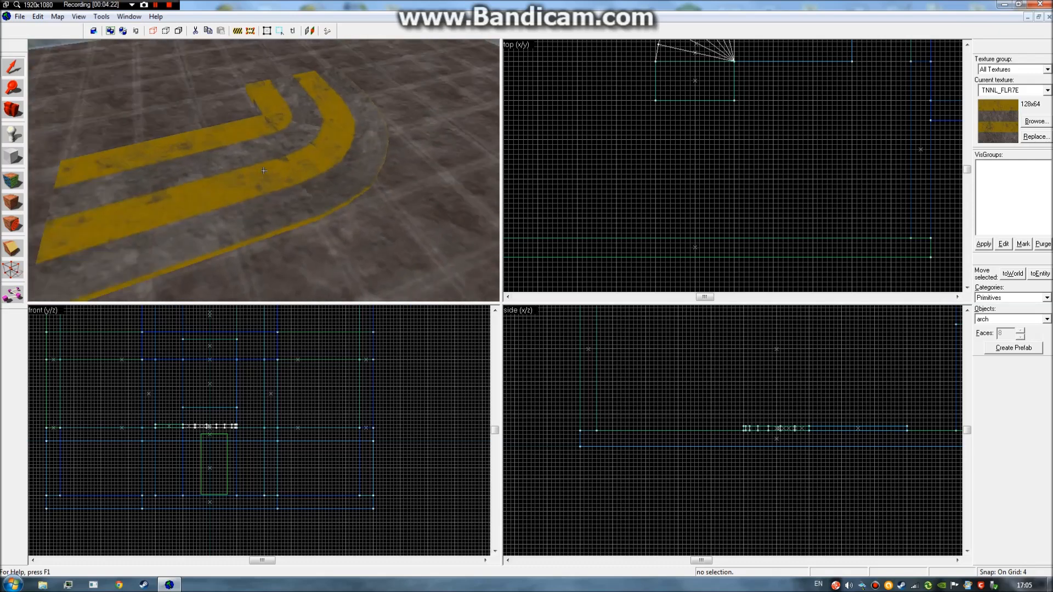
pyautogui.press('s')
pyautogui.click(264, 171)
pyautogui.press('z')
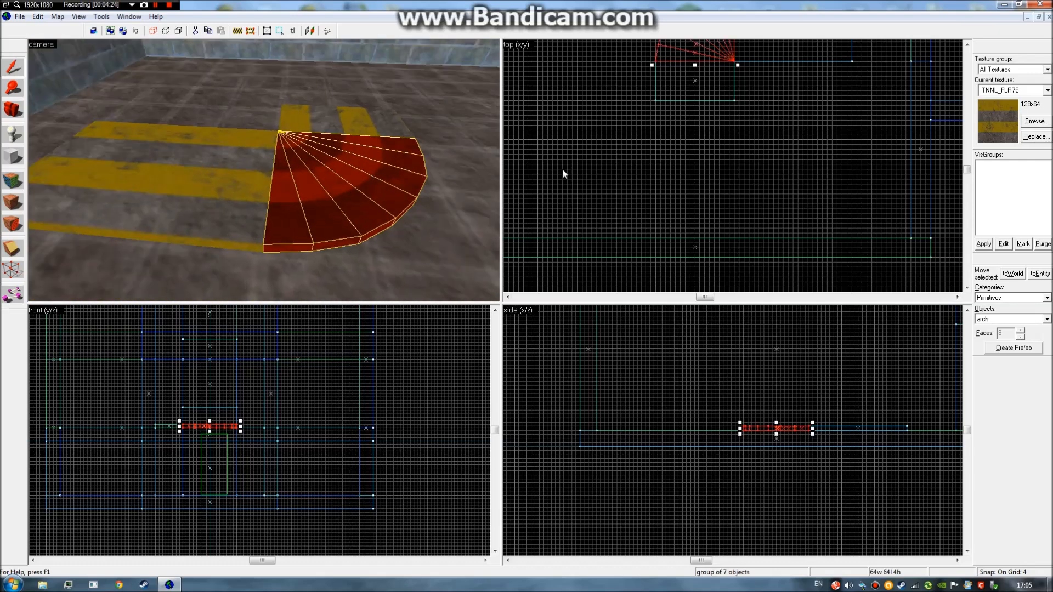
pyautogui.click(595, 168)
# Look down on the striped arch from above and circle the camera around it.
pyautogui.press('z')
pyautogui.press('s')
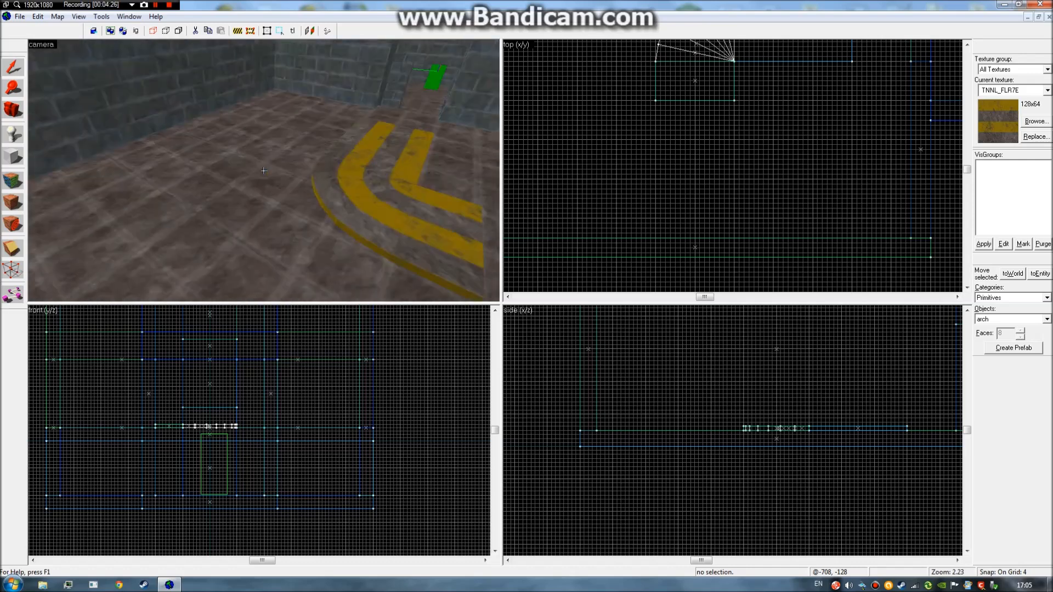
pyautogui.press('w')
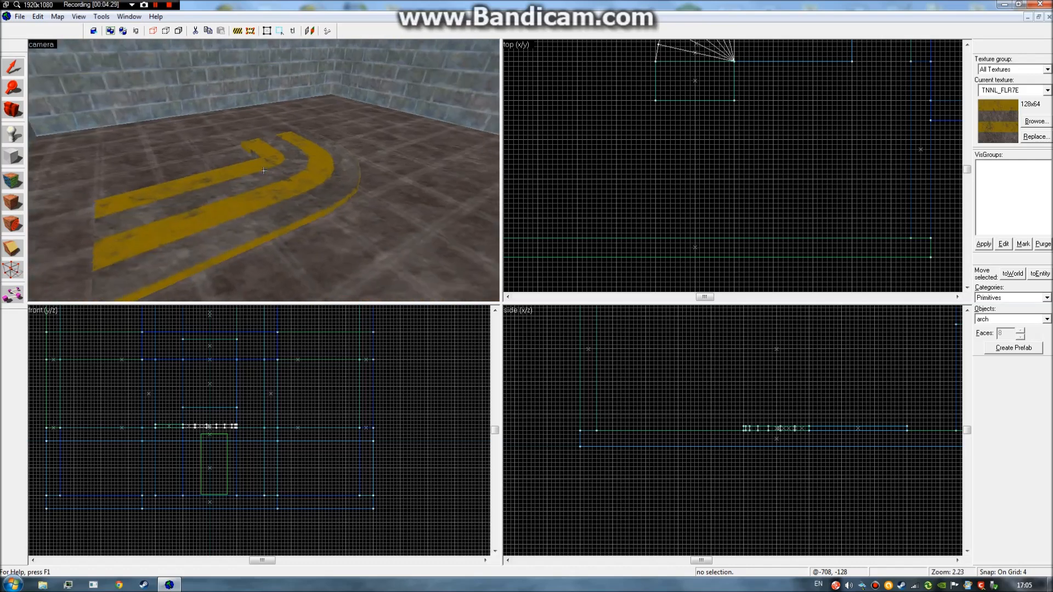
pyautogui.press('s')
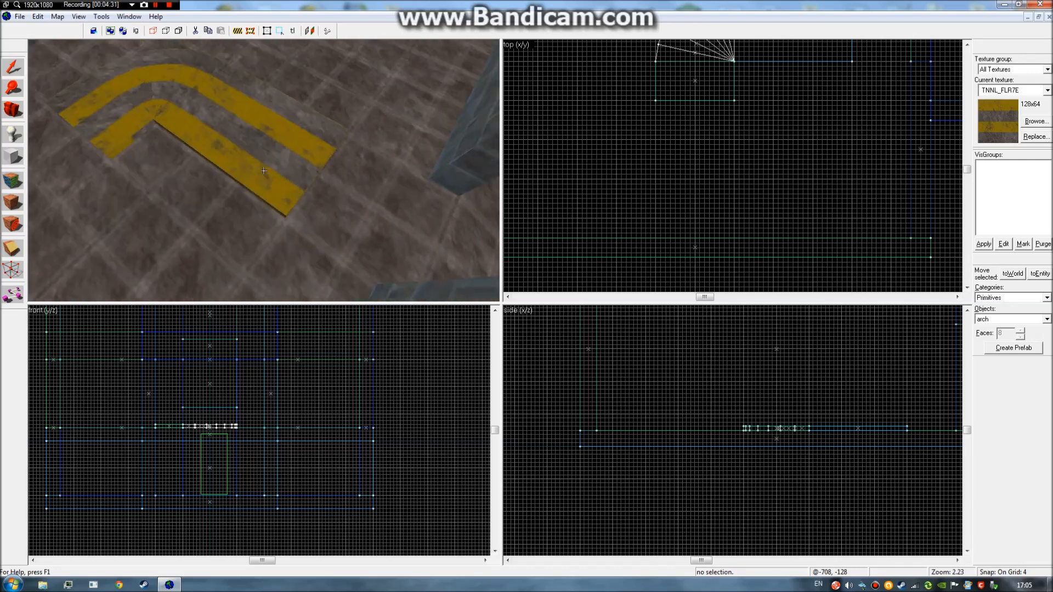
pyautogui.press('w')
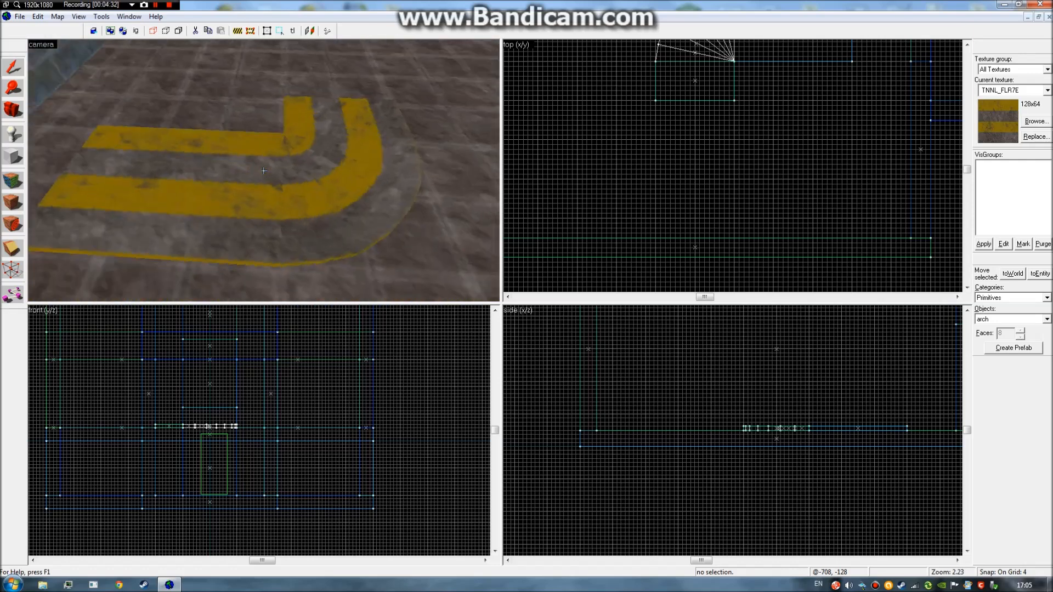
pyautogui.press('s')
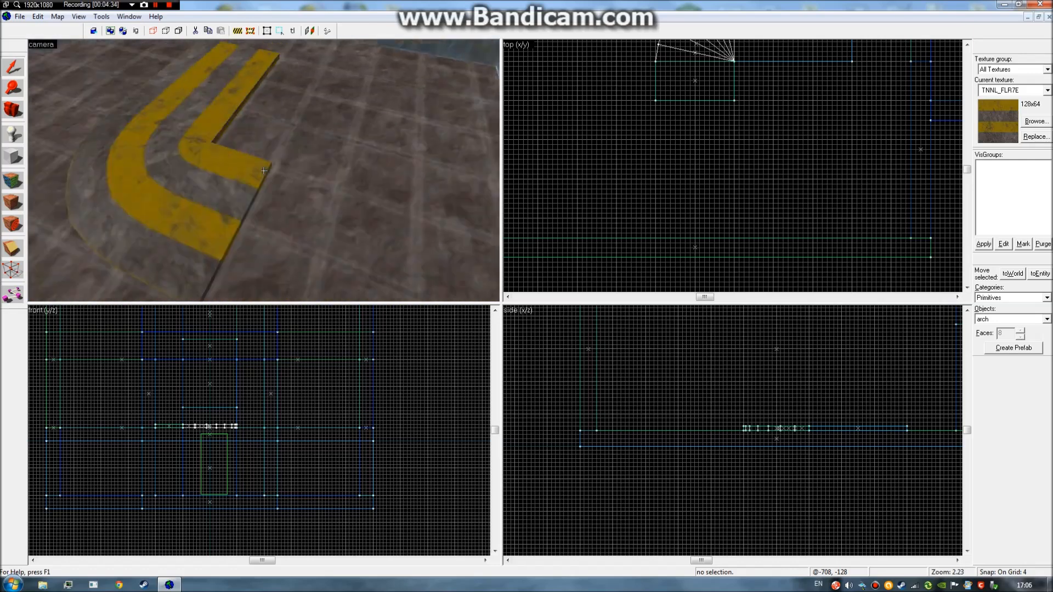
pyautogui.click(264, 170)
pyautogui.press('d')
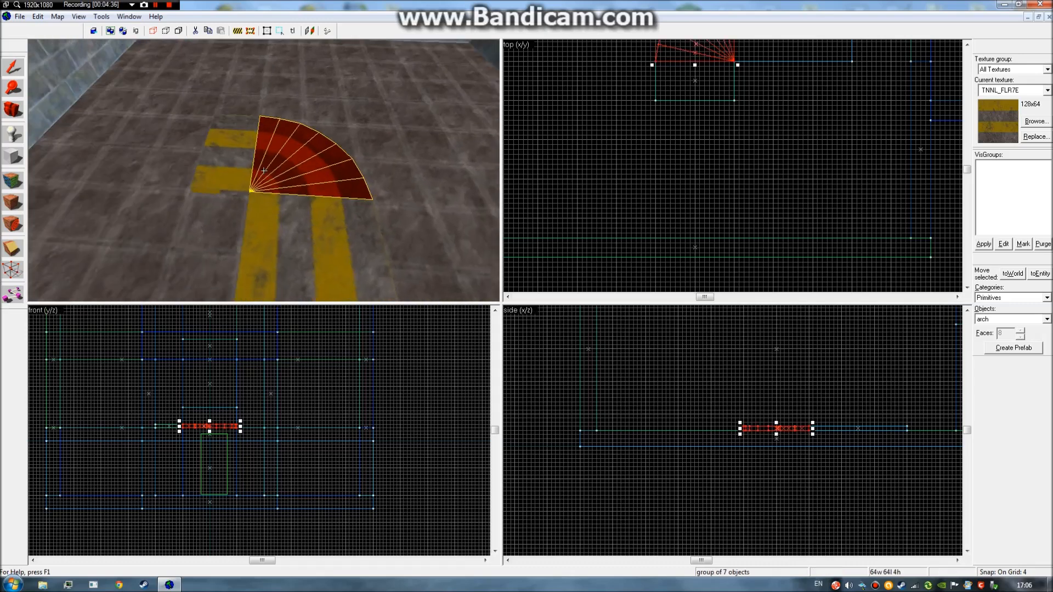
pyautogui.press('z')
pyautogui.click(653, 171)
pyautogui.press('d')
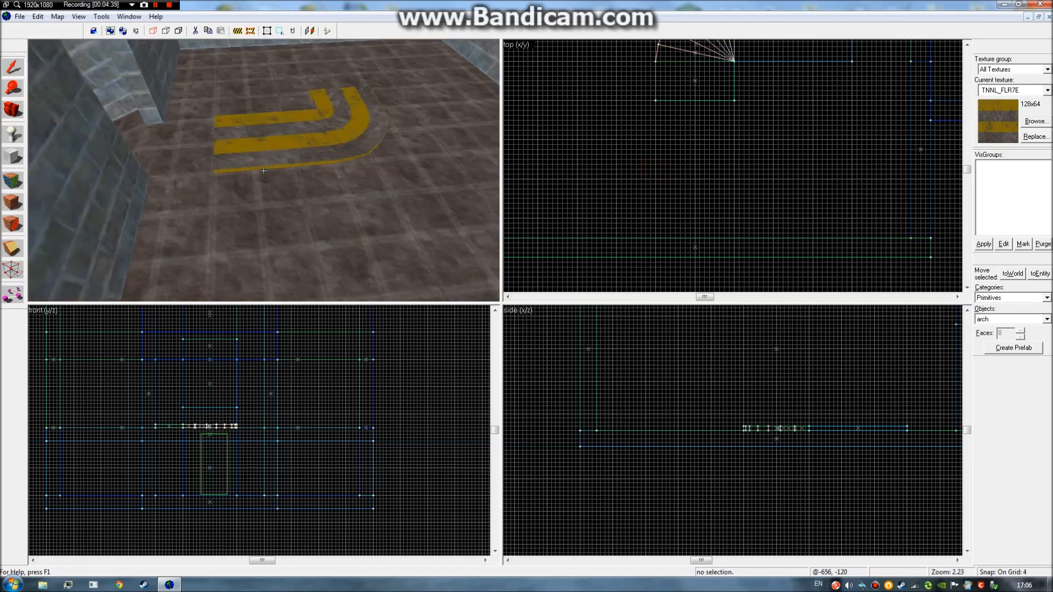
pyautogui.press('w')
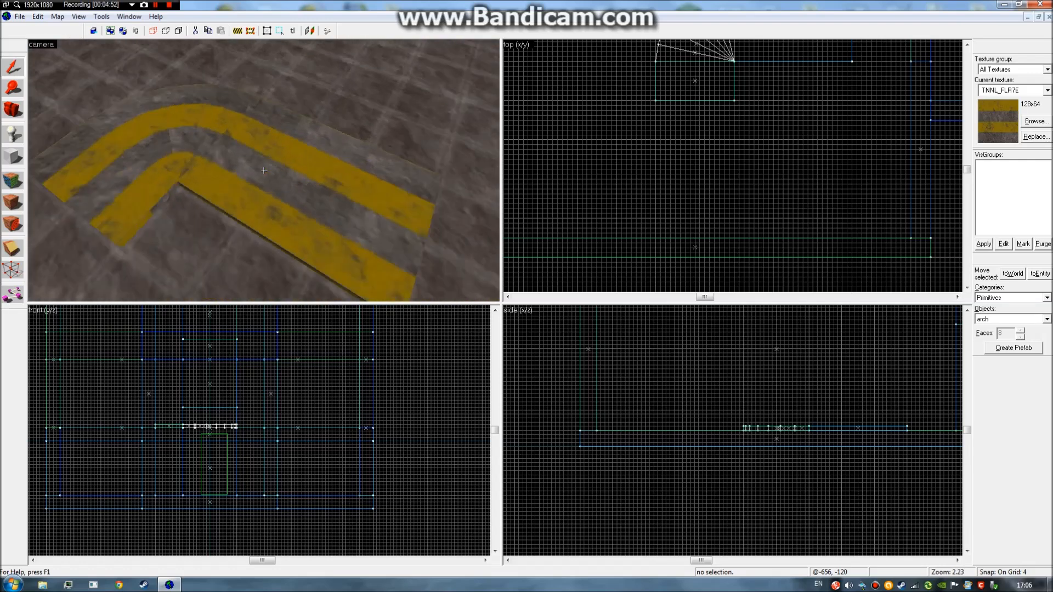
# Select the arch and both striped slabs, move them upward, then undo the move.
pyautogui.click(264, 171)
pyautogui.keyDown('ctrl'); pyautogui.click(264, 170); pyautogui.keyUp('ctrl')
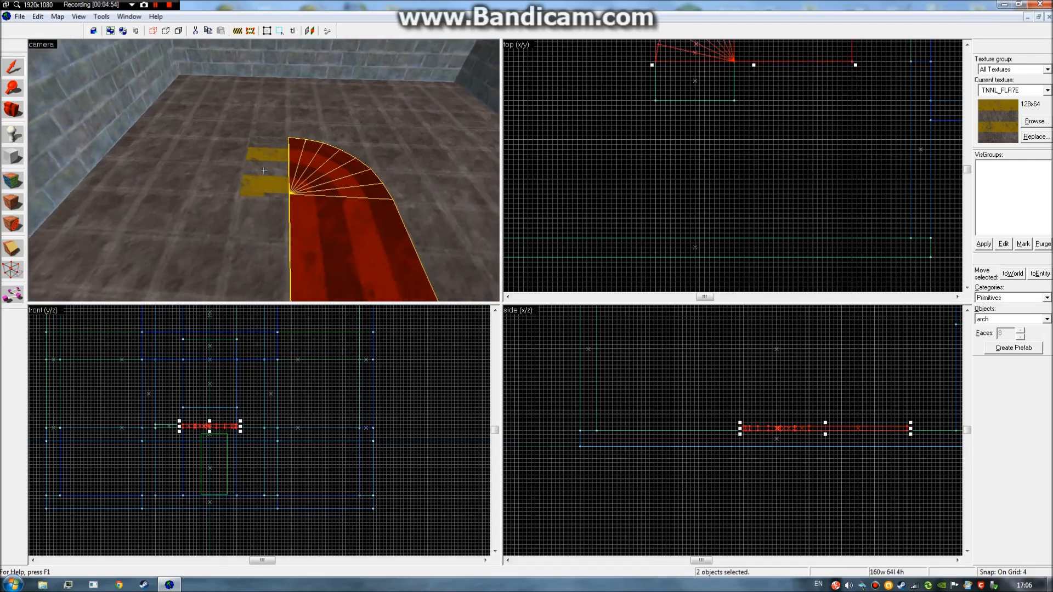
pyautogui.keyDown('ctrl'); pyautogui.click(264, 170); pyautogui.keyUp('ctrl')
pyautogui.scroll(3, 692, 108)
pyautogui.moveTo(706, 114); pyautogui.dragTo(696, 67)
pyautogui.click(692, 181)
pyautogui.press('z')
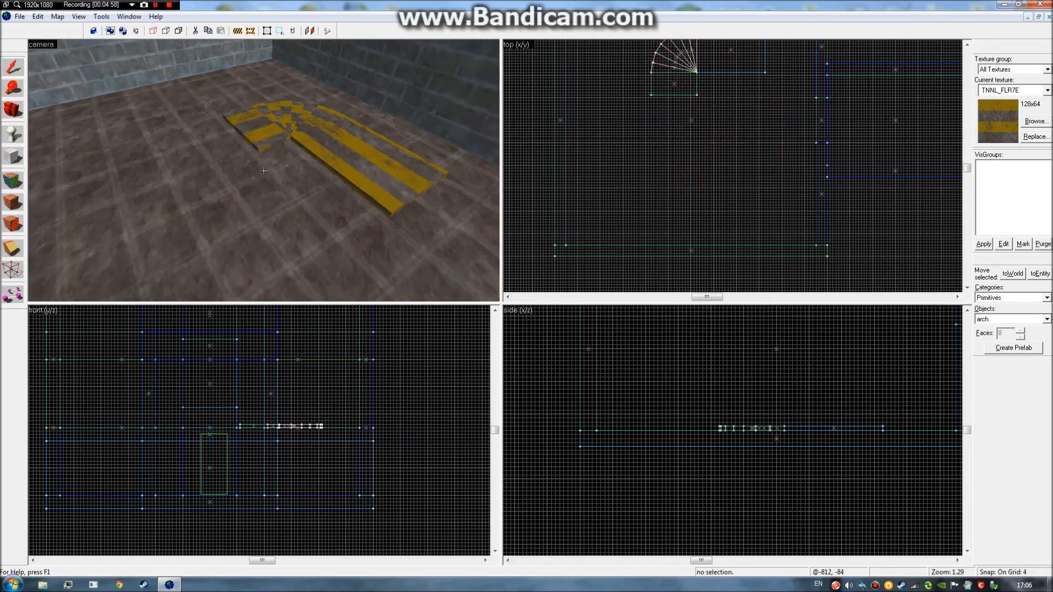
pyautogui.hotkey('ctrl', 'z')
pyautogui.click(613, 195)
# Reselect the arch and both striped slabs and delete them.
pyautogui.press('z')
pyautogui.press('d')
pyautogui.press('d')
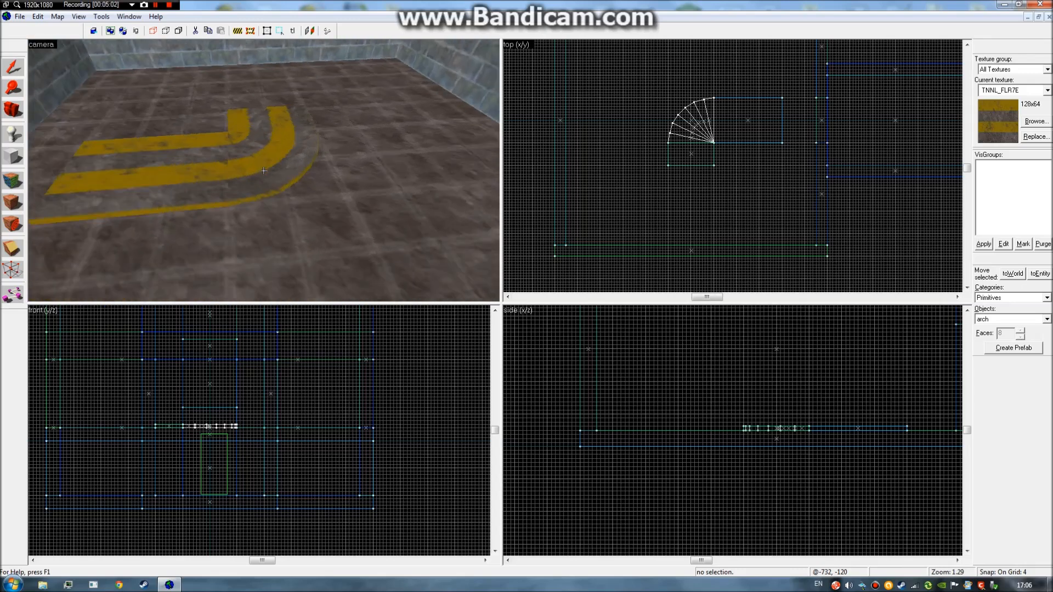
pyautogui.click(264, 171)
pyautogui.keyDown('ctrl'); pyautogui.click(264, 171); pyautogui.keyUp('ctrl')
pyautogui.keyDown('ctrl'); pyautogui.click(264, 170); pyautogui.keyUp('ctrl')
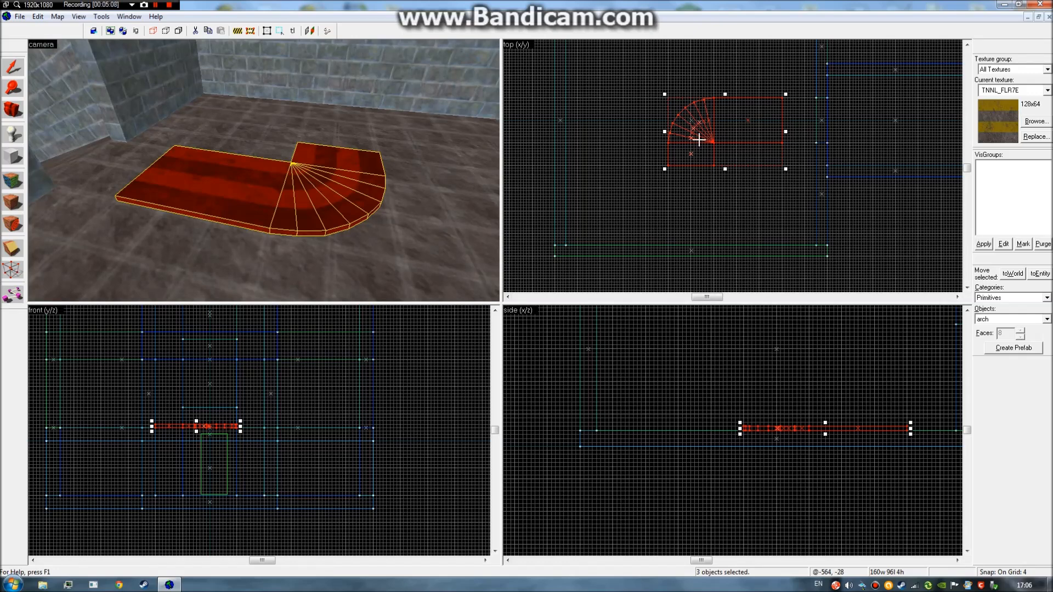
pyautogui.moveTo(753, 126)
pyautogui.mouseDown()
pyautogui.moveTo(637, 125)
pyautogui.moveTo(755, 128)
pyautogui.mouseUp()
pyautogui.press('Delete')
pyautogui.moveTo(368, 140); pyautogui.dragTo(307, 153)
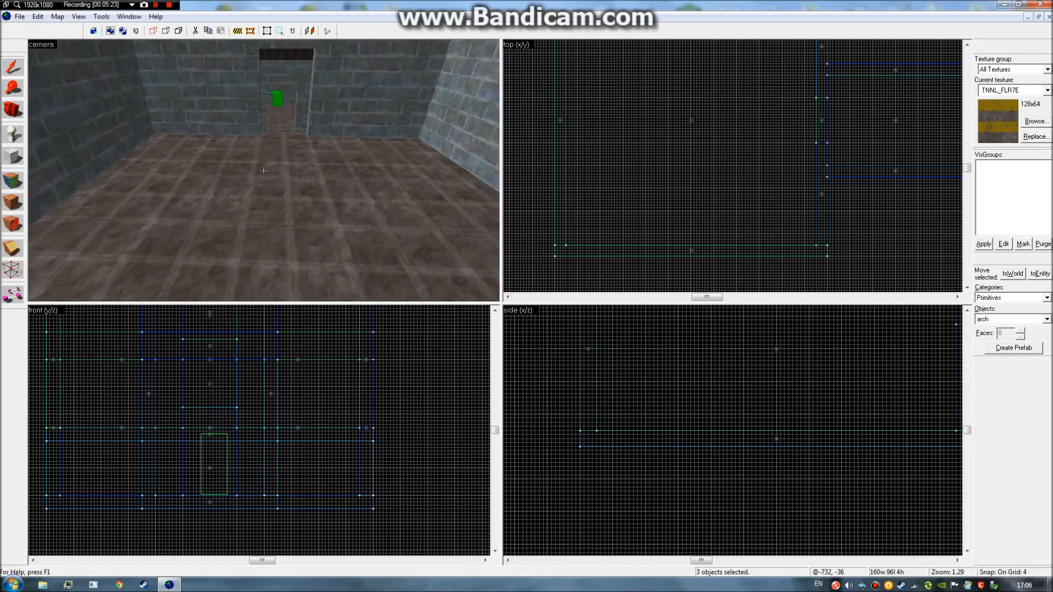
# Remove the arch again and shift a striped floor slab down and left in the top view.
pyautogui.hotkey('ctrl', 'z')
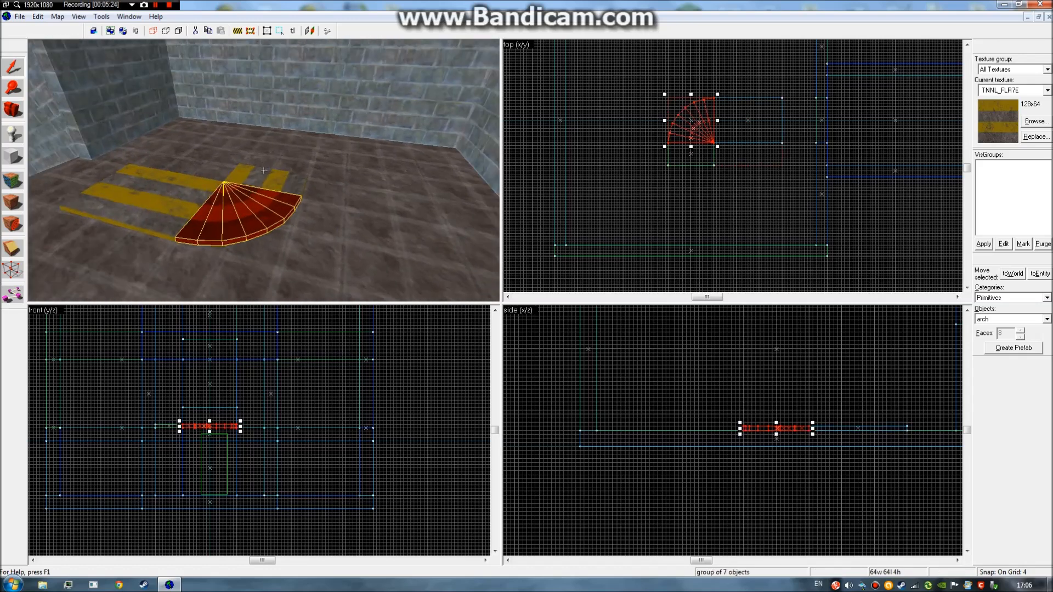
pyautogui.press('Delete')
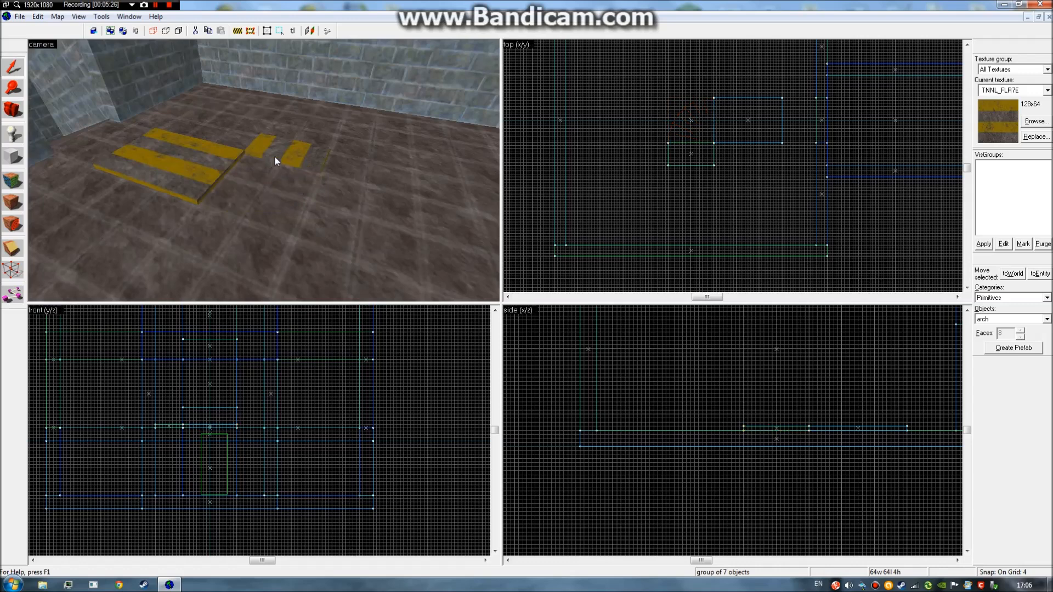
pyautogui.click(275, 157)
pyautogui.moveTo(692, 150); pyautogui.dragTo(650, 198)
pyautogui.click(676, 179)
# Trial-mark a roughly 124×120 box area beside the stripes, then clear the selection.
pyautogui.moveTo(624, 111)
pyautogui.mouseDown()
pyautogui.moveTo(652, 160)
pyautogui.moveTo(643, 130)
pyautogui.moveTo(714, 188)
pyautogui.mouseUp()
pyautogui.click(585, 136)
pyautogui.press('z')
pyautogui.press('z')
pyautogui.moveTo(716, 190)
pyautogui.mouseDown()
pyautogui.moveTo(633, 126)
pyautogui.moveTo(634, 106)
pyautogui.mouseUp()
pyautogui.moveTo(705, 164); pyautogui.dragTo(717, 193)
pyautogui.click(728, 192)
# Draw a new 128×128 block beside the stripes and flatten it to 4 units high.
pyautogui.click(9, 151)
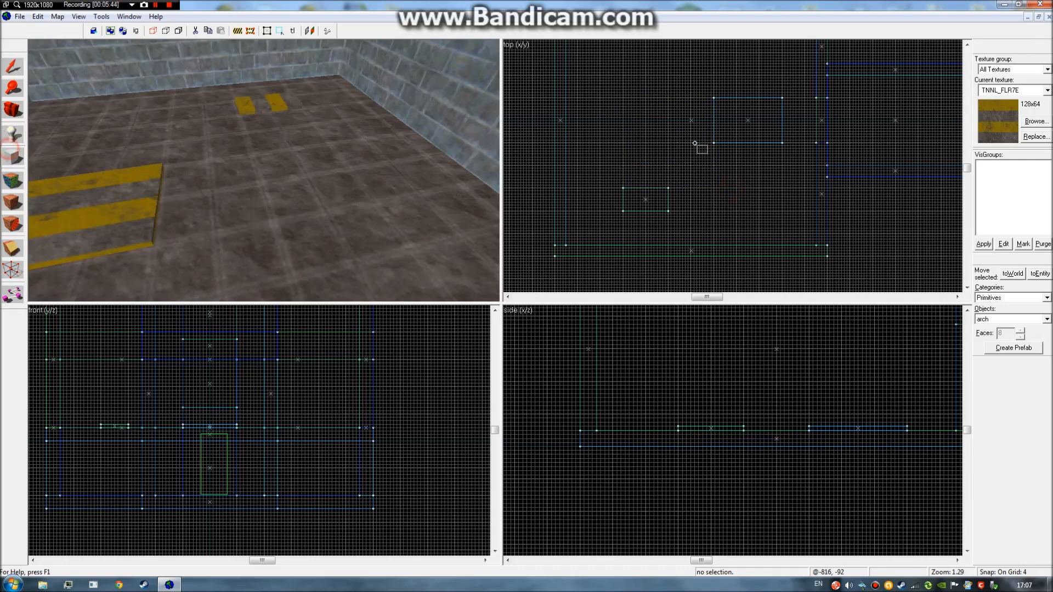
pyautogui.moveTo(713, 98); pyautogui.dragTo(623, 187)
pyautogui.moveTo(176, 418); pyautogui.dragTo(175, 415)
pyautogui.moveTo(184, 373); pyautogui.dragTo(188, 425)
# Preview an arch from the flat box: 8 sides, 90° arc, 270° start angle, 0 added height.
pyautogui.press('a')
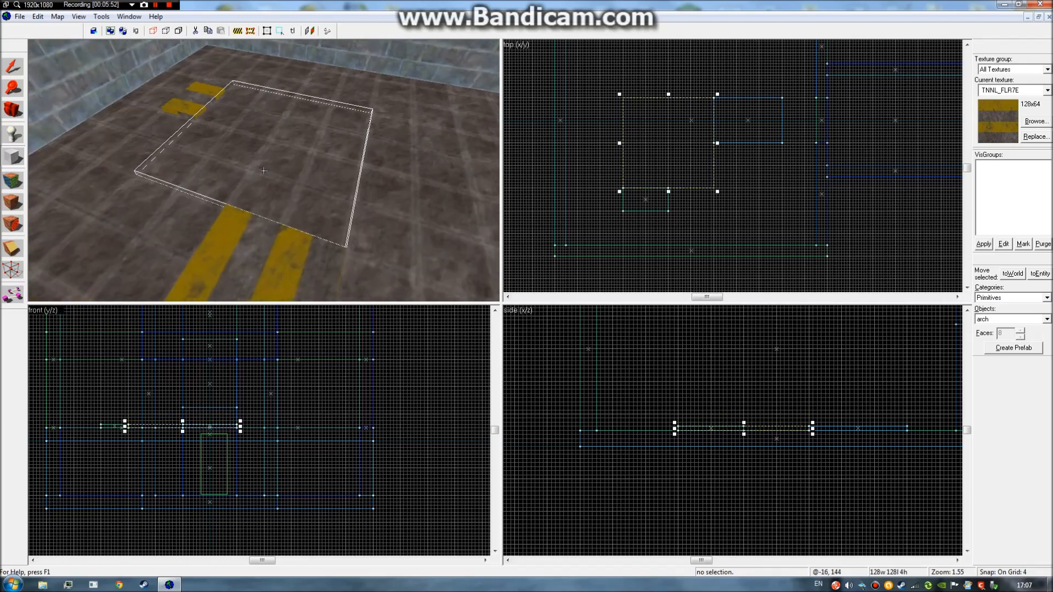
pyautogui.press('d')
pyautogui.press('d')
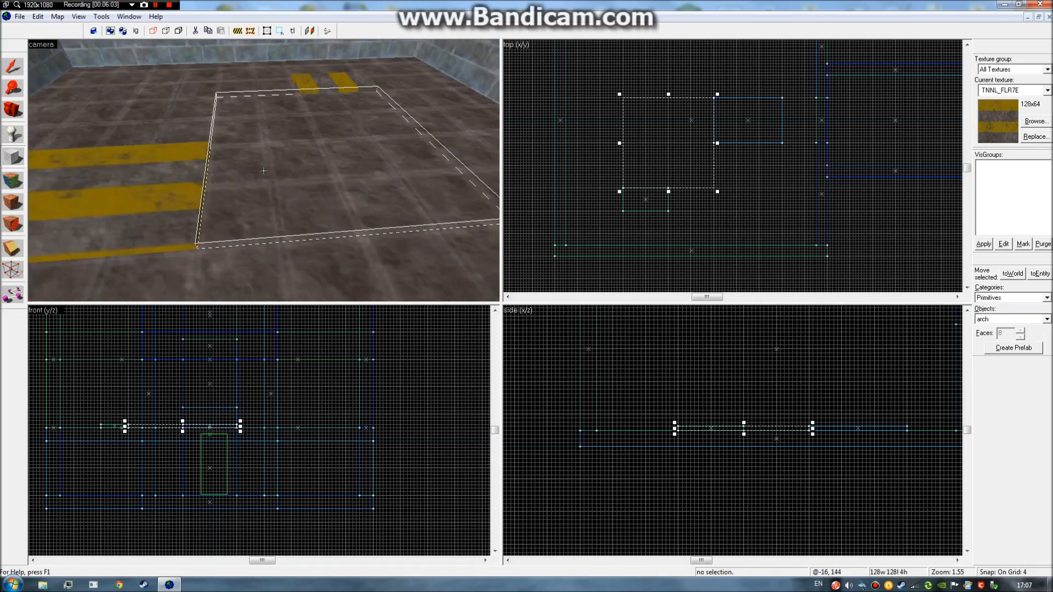
pyautogui.press('d')
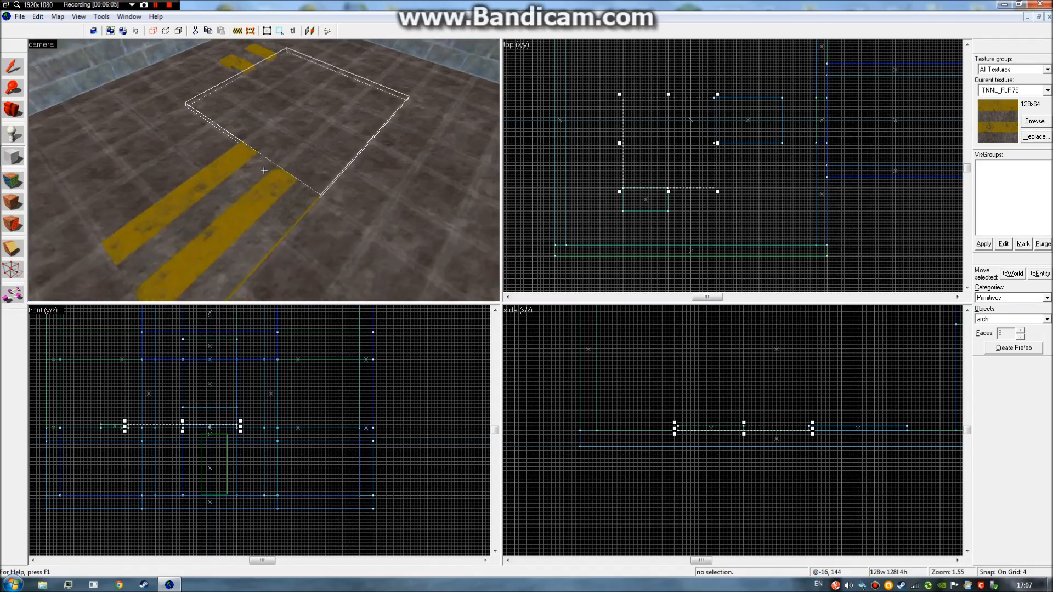
pyautogui.press('z')
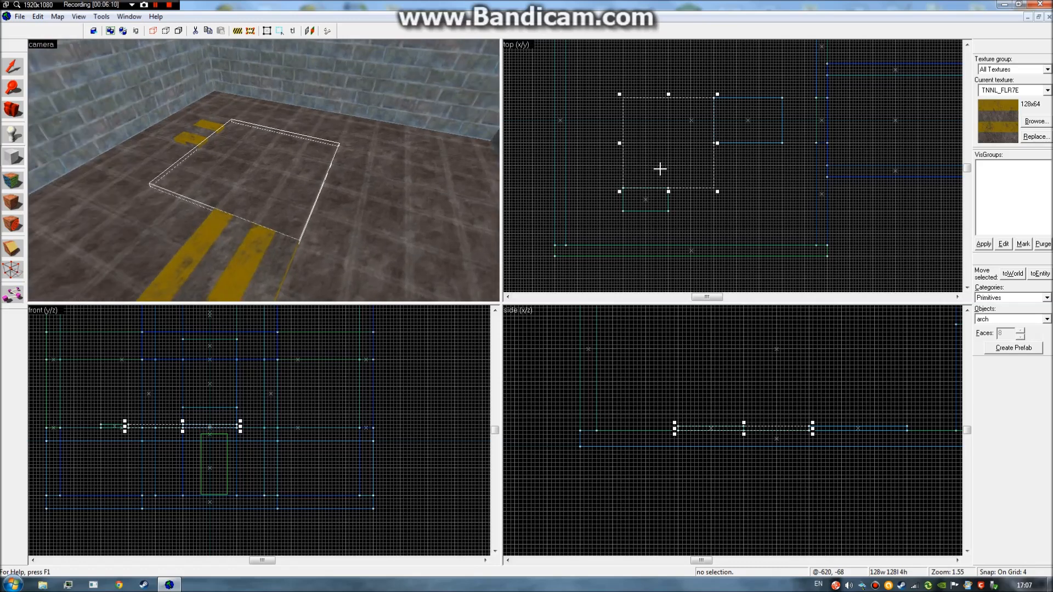
pyautogui.rightClick(676, 153)
pyautogui.click(712, 158)
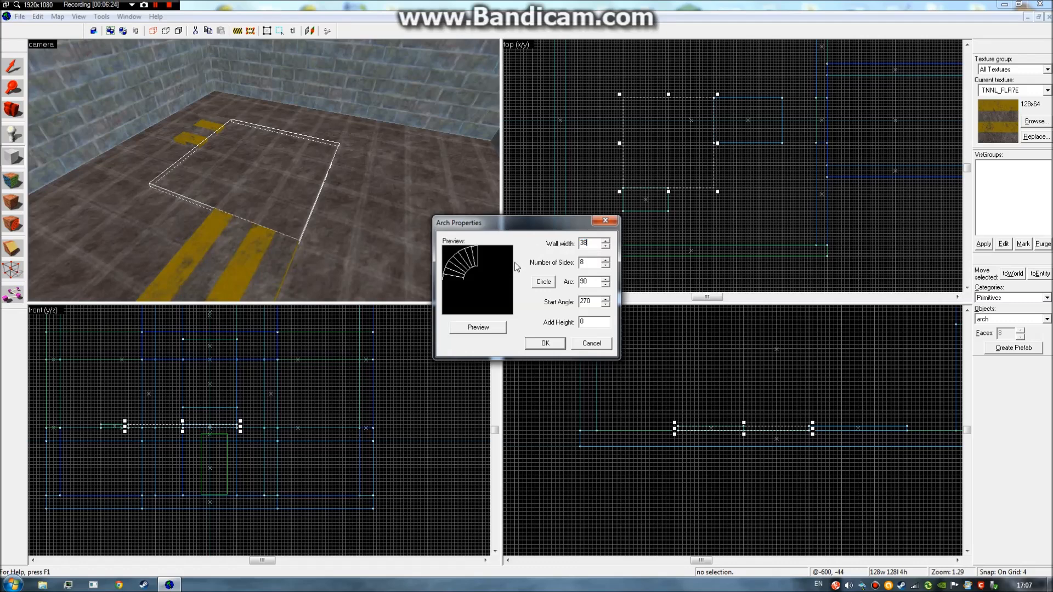
pyautogui.click(494, 326)
pyautogui.doubleClick(588, 243)
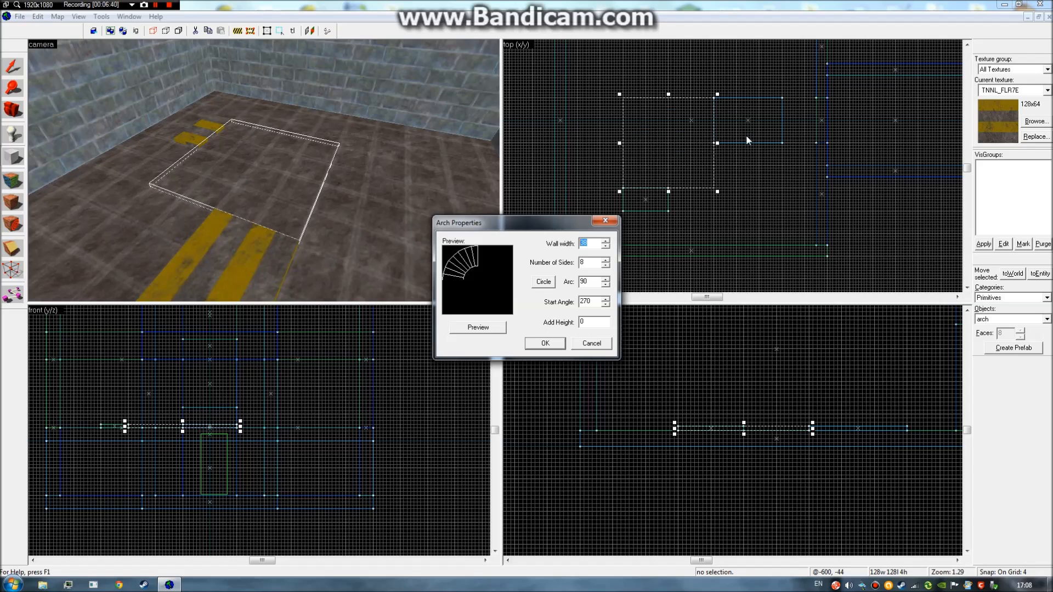
# Cancel the arch preview and delete the small 64×32×4 brush lying on the floor.
pyautogui.click(606, 220)
pyautogui.click(646, 212)
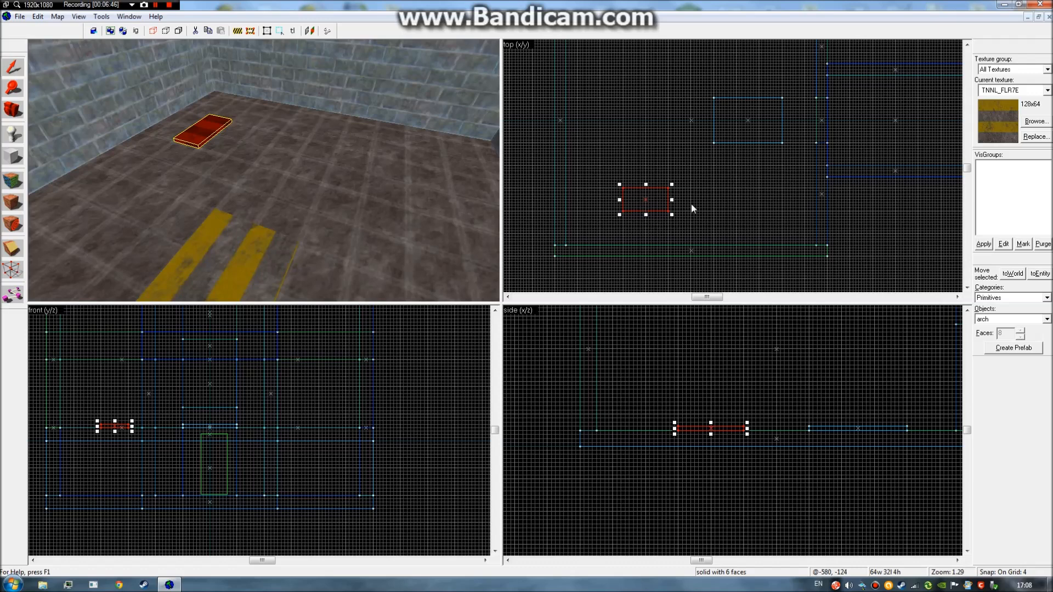
pyautogui.press('Delete')
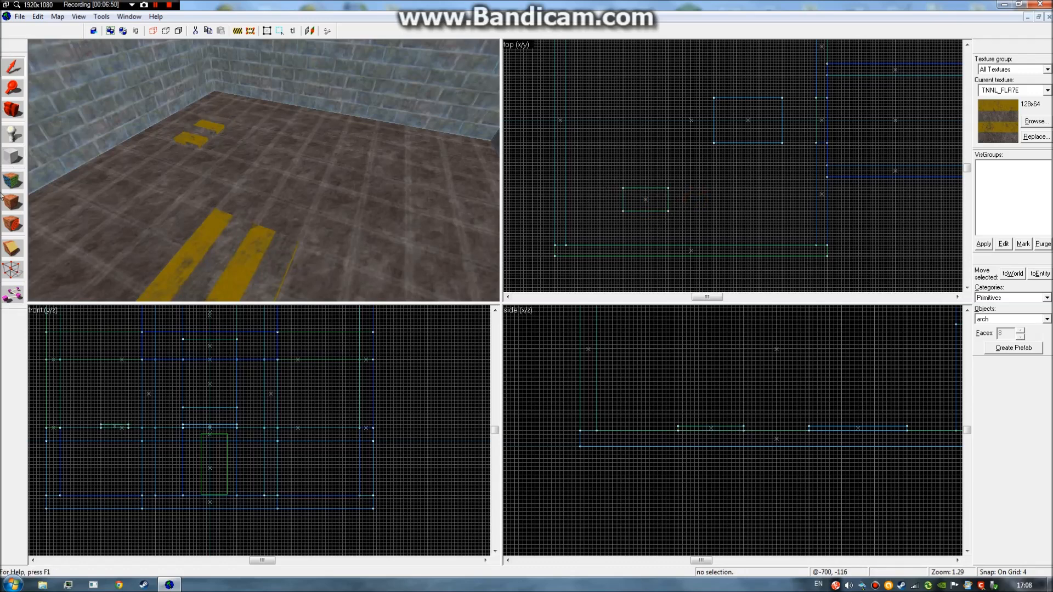
# Draw a new block in the top view and turn it into an arch, previewing the defaults.
pyautogui.click(10, 158)
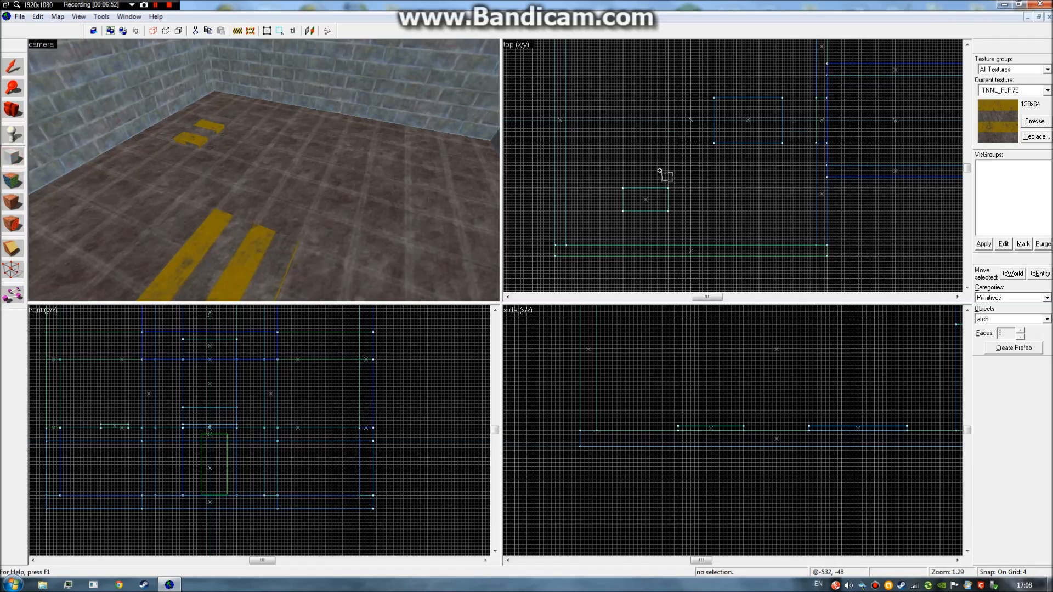
pyautogui.moveTo(623, 187); pyautogui.dragTo(712, 99)
pyautogui.rightClick(703, 116)
pyautogui.click(718, 122)
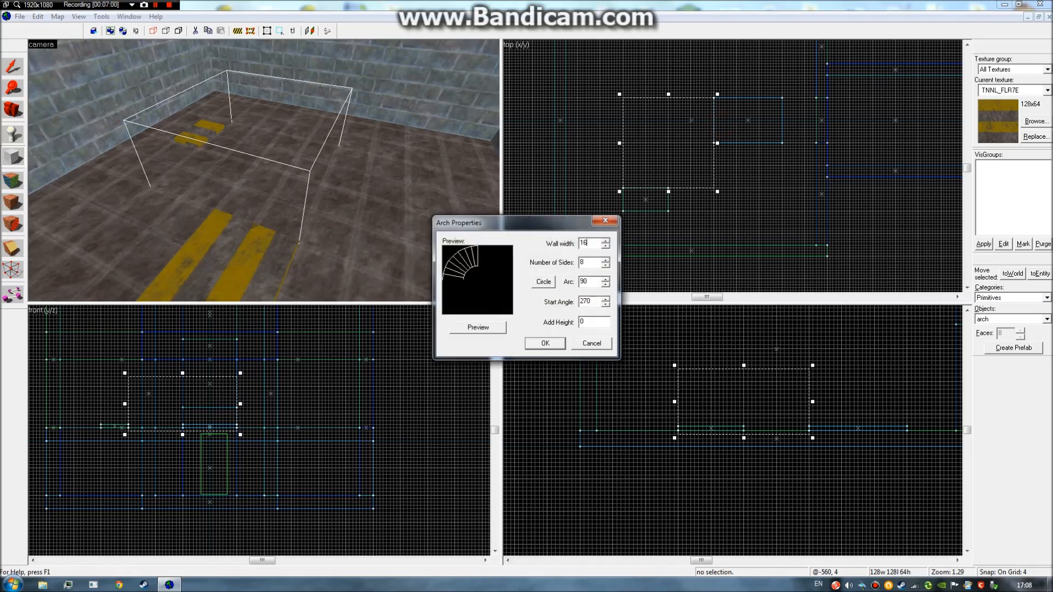
pyautogui.click(483, 330)
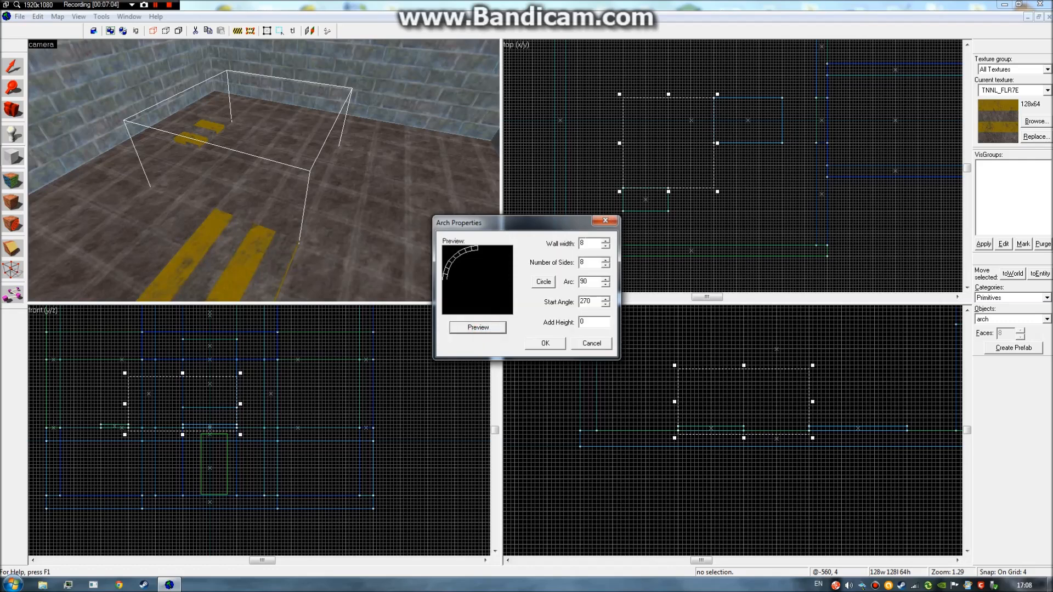
# Change the arch's wall width, trying 38 and settling on 28.
pyautogui.doubleClick(592, 246)
pyautogui.write('38')
pyautogui.click(487, 328)
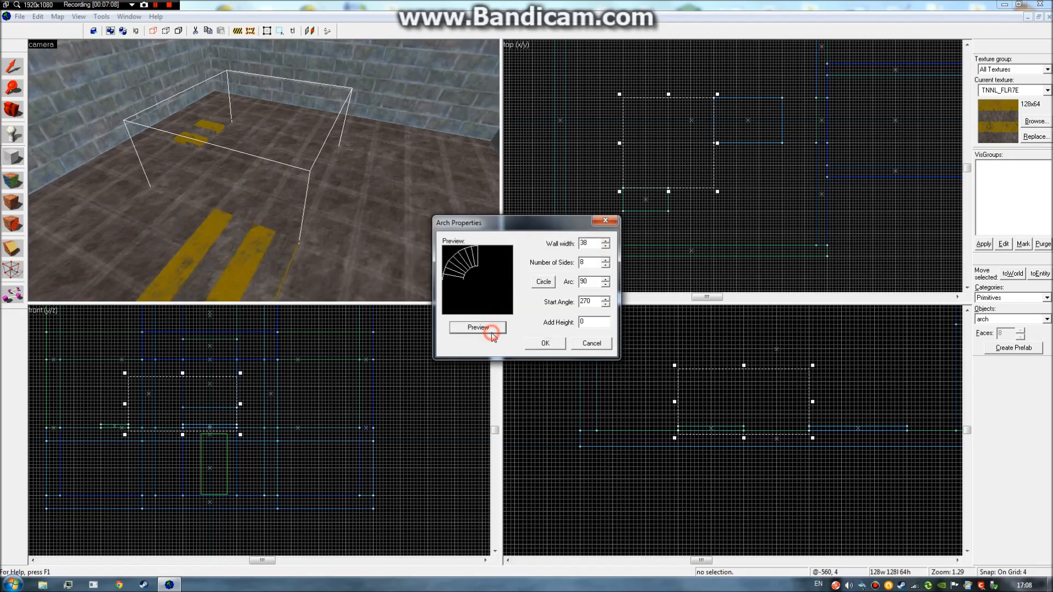
pyautogui.moveTo(595, 243); pyautogui.dragTo(576, 246)
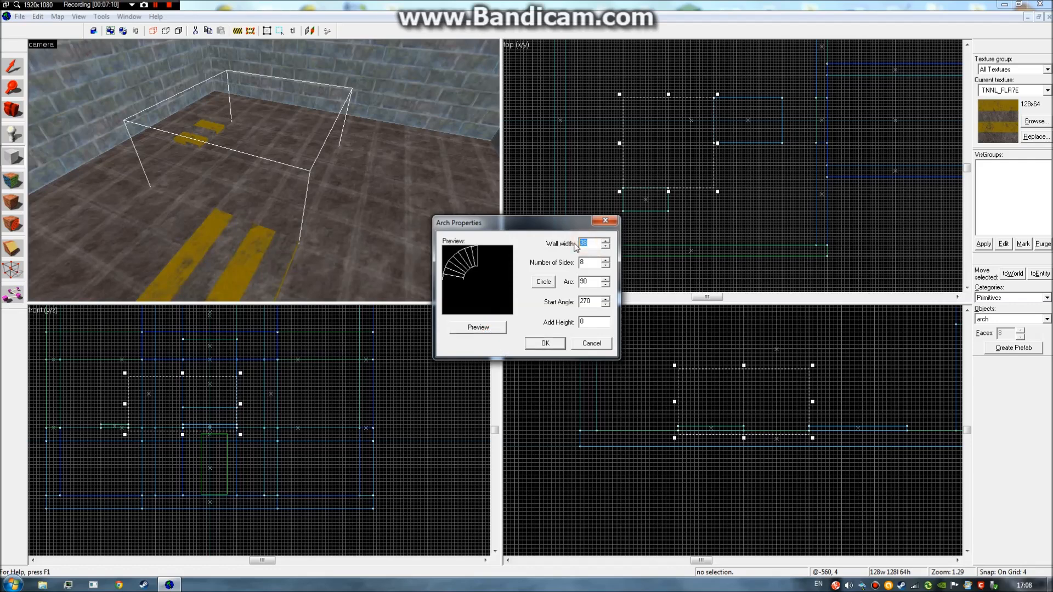
pyautogui.write('2')
pyautogui.click(501, 330)
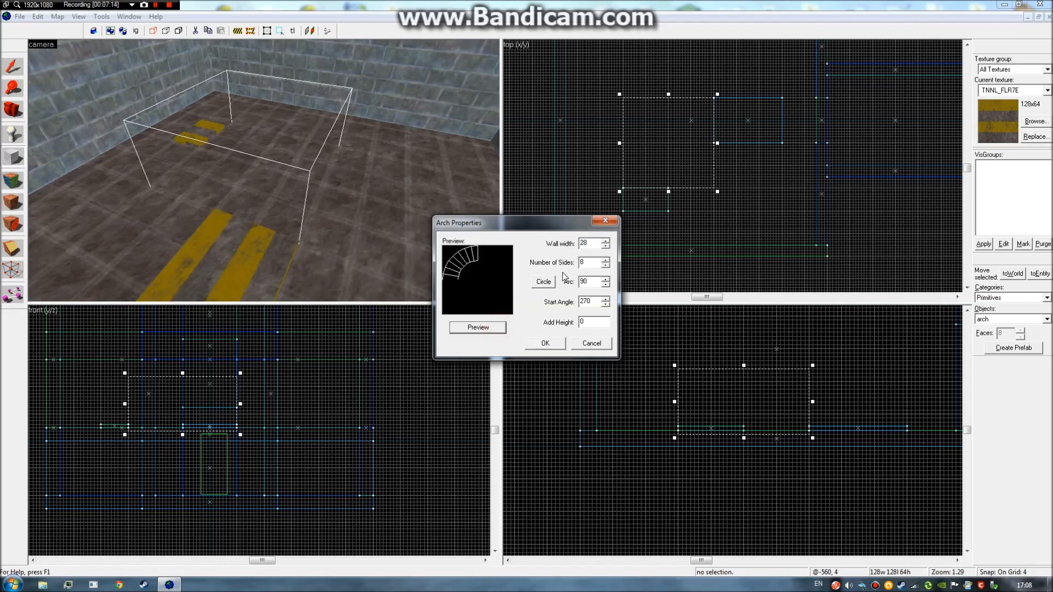
# Adjust the arch's side count up and down, settling on 7 sides.
pyautogui.click(605, 266)
pyautogui.click(481, 331)
pyautogui.click(605, 259)
pyautogui.click(606, 259)
pyautogui.click(494, 328)
pyautogui.click(606, 259)
pyautogui.click(605, 259)
pyautogui.click(487, 328)
pyautogui.click(605, 265)
pyautogui.click(605, 265)
pyautogui.click(499, 329)
pyautogui.click(605, 265)
pyautogui.click(496, 327)
# Create the arch with wall width 28, 7 sides, 90° arc and 270° start angle.
pyautogui.moveTo(572, 233); pyautogui.dragTo(598, 227)
pyautogui.click(505, 254)
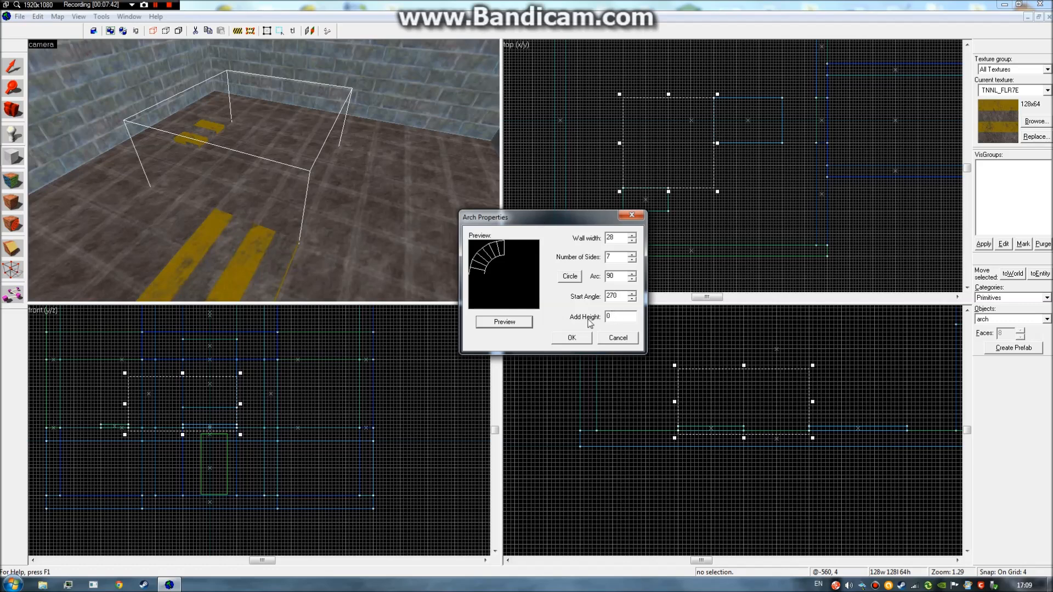
pyautogui.click(572, 341)
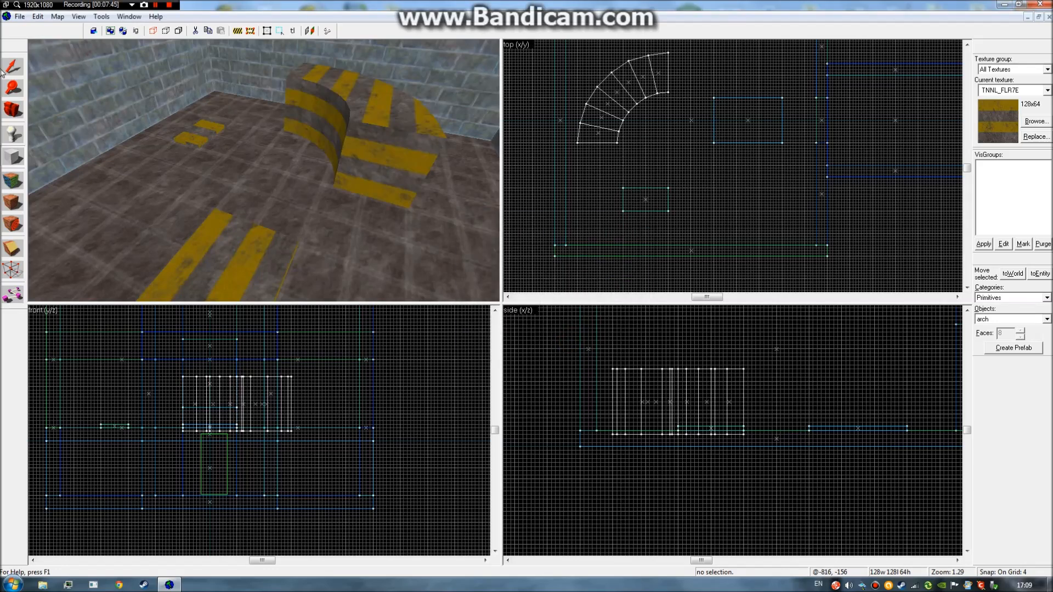
# Move the arch toward the small floor strip, shift the strip down, and stretch the arch longer.
pyautogui.click(374, 115)
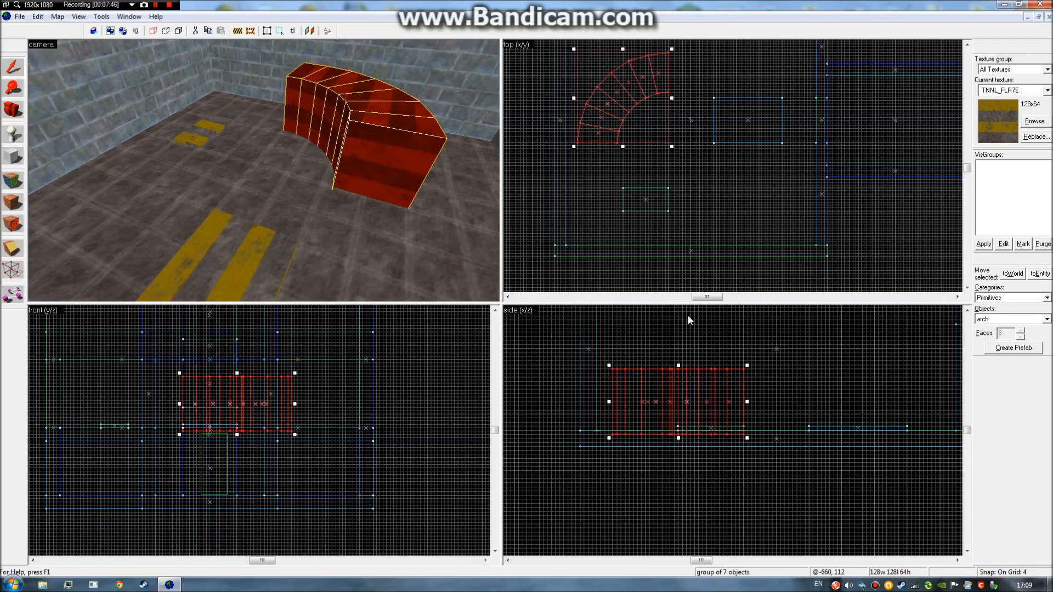
pyautogui.moveTo(633, 94); pyautogui.dragTo(683, 153)
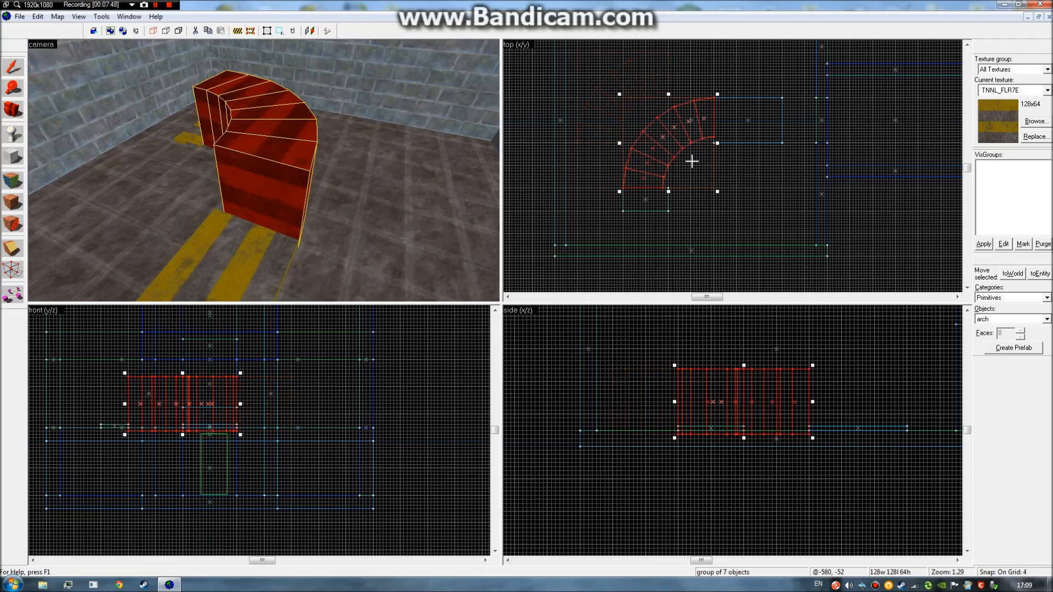
pyautogui.click(645, 199)
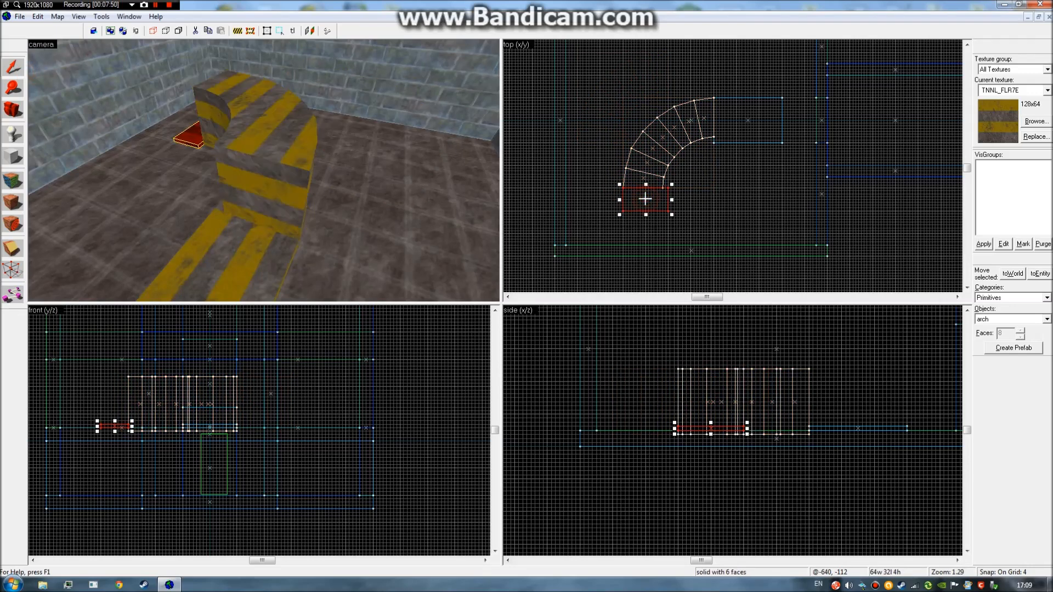
pyautogui.moveTo(645, 208); pyautogui.dragTo(645, 226)
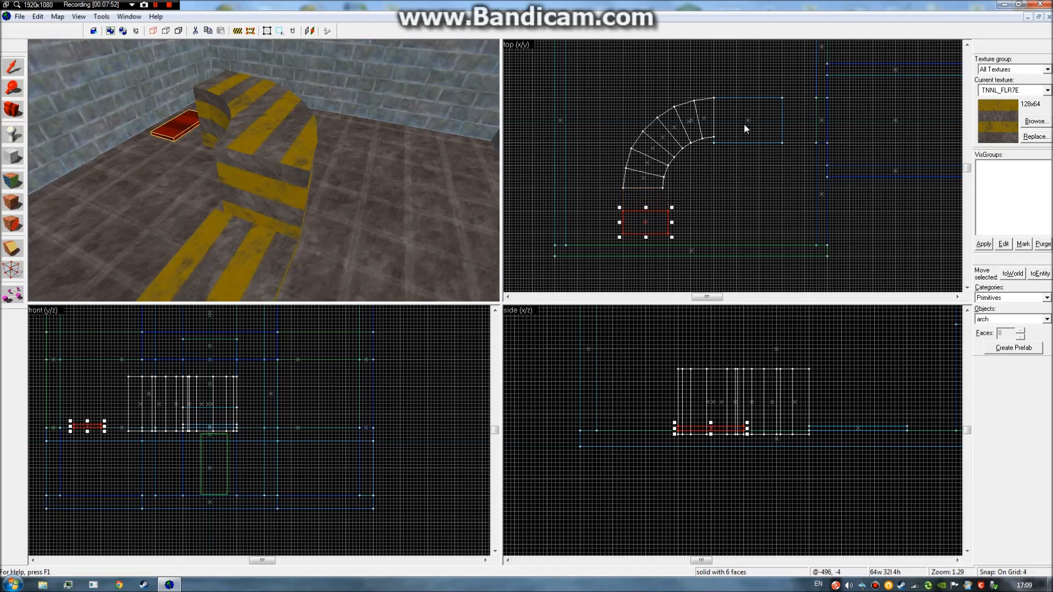
pyautogui.click(674, 138)
pyautogui.moveTo(666, 198); pyautogui.dragTo(666, 205)
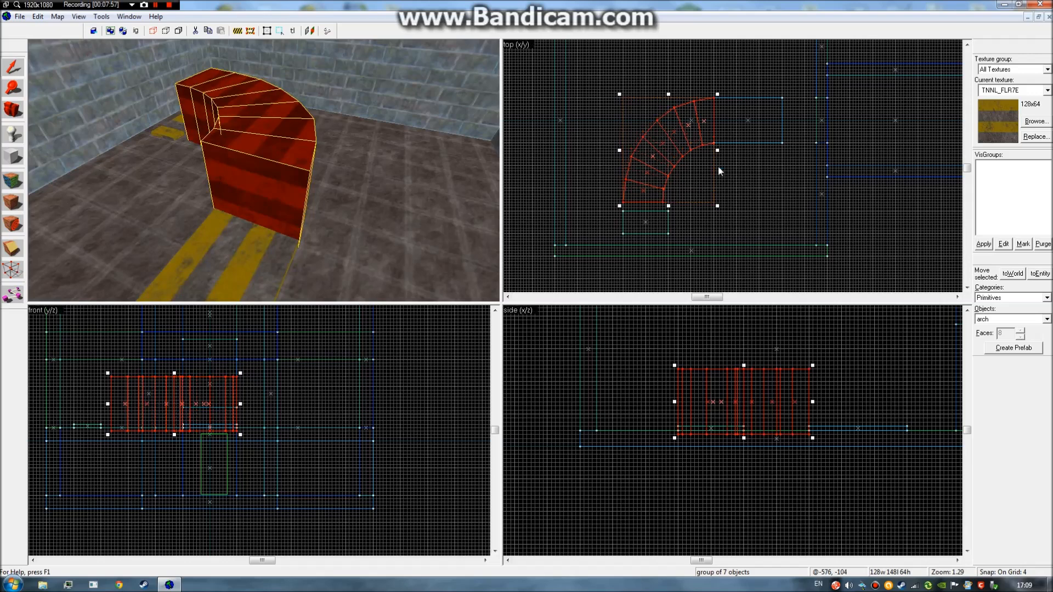
# Switch to a finer grid and move the small strip up under the arch's end.
pyautogui.scroll(6, 718, 165)
pyautogui.scroll(-4, 691, 173)
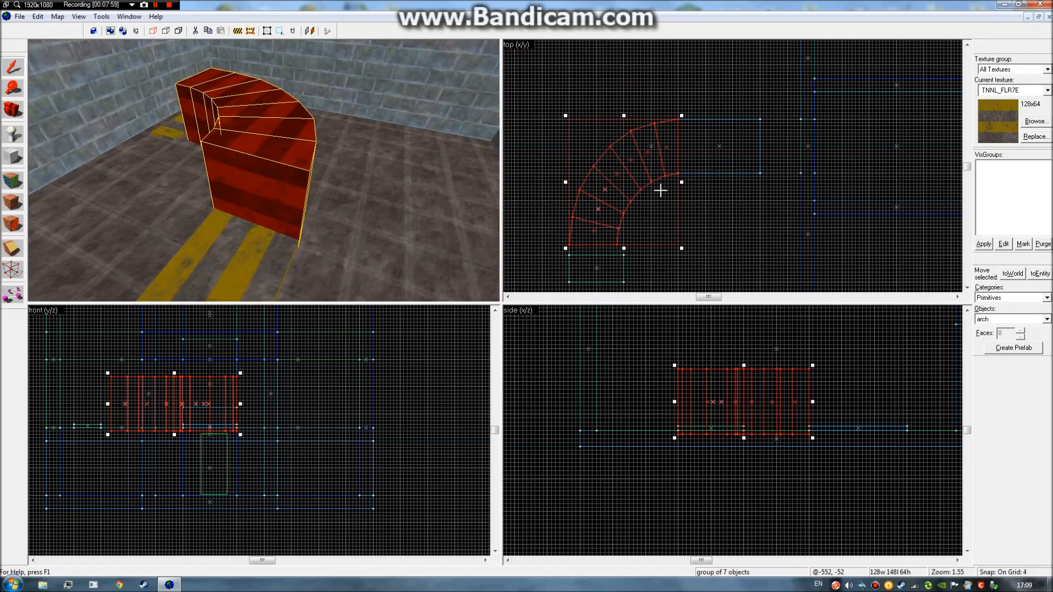
pyautogui.scroll(3, 625, 244)
pyautogui.scroll(3, 618, 242)
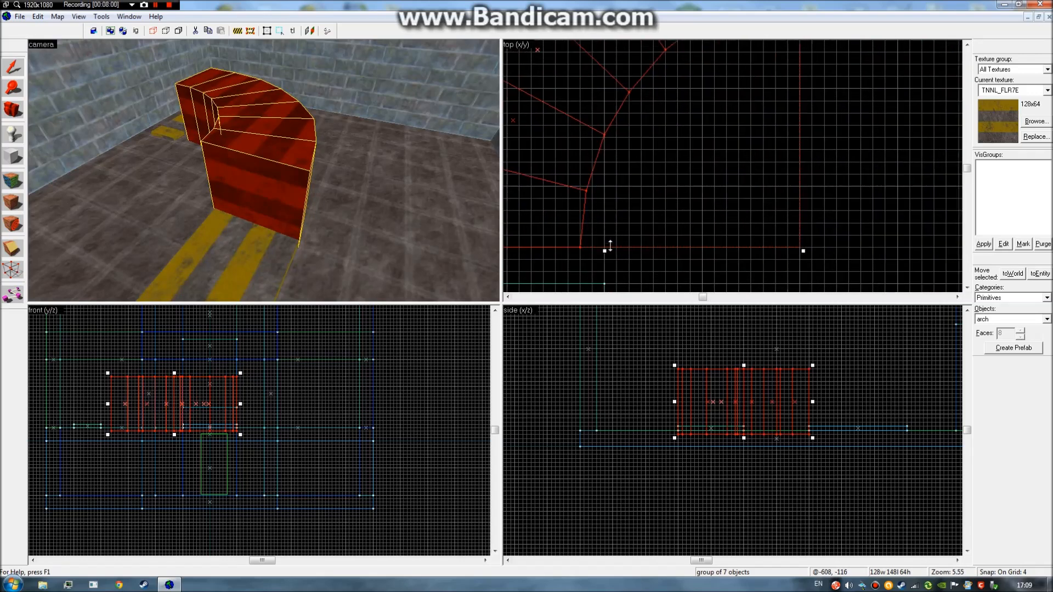
pyautogui.press('[')
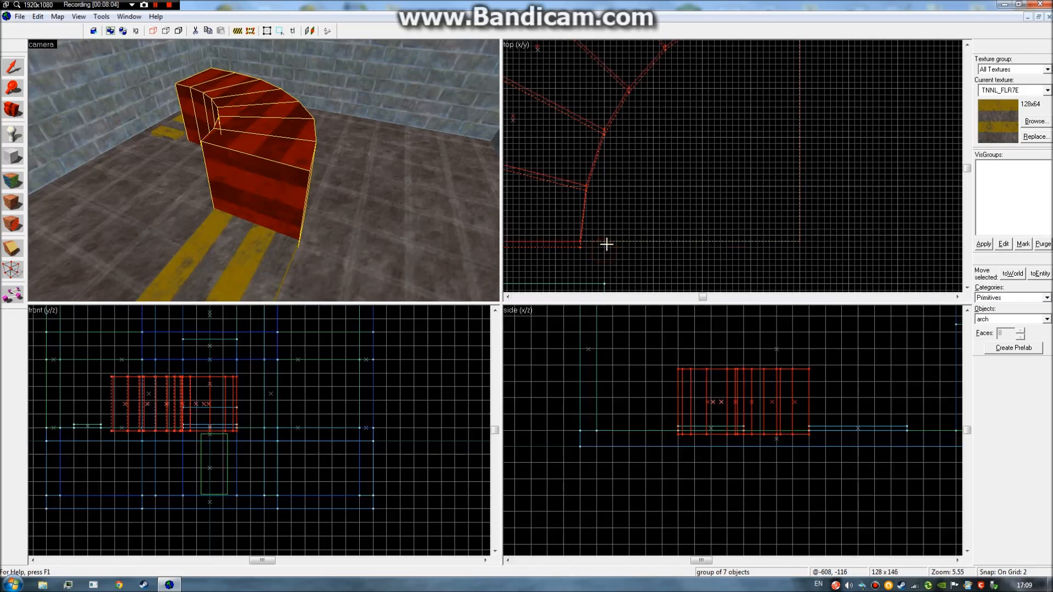
pyautogui.scroll(-3, 611, 244)
pyautogui.scroll(4, 684, 180)
pyautogui.scroll(-6, 676, 155)
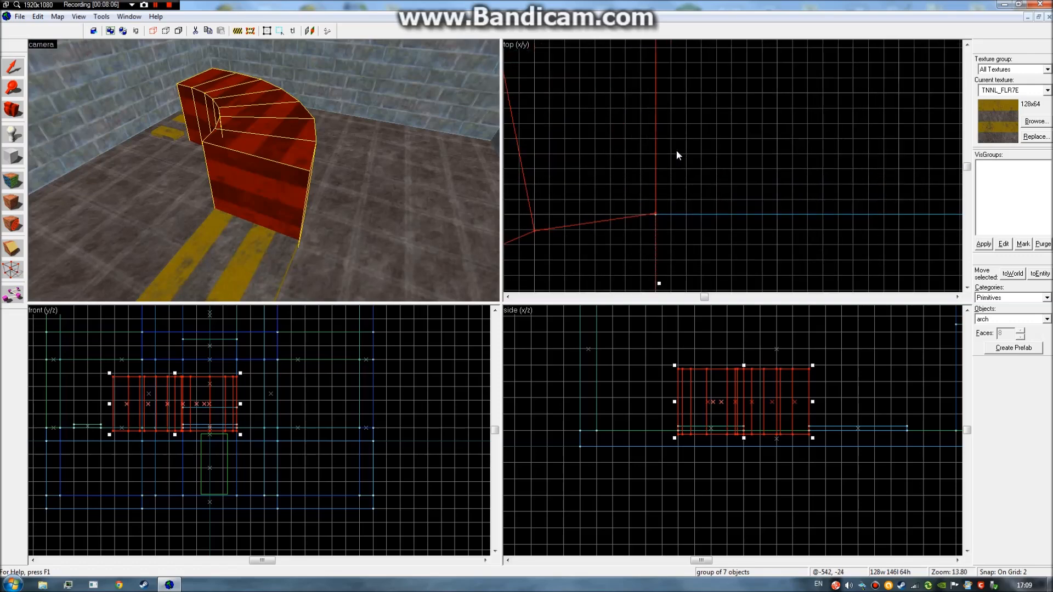
pyautogui.scroll(3, 649, 200)
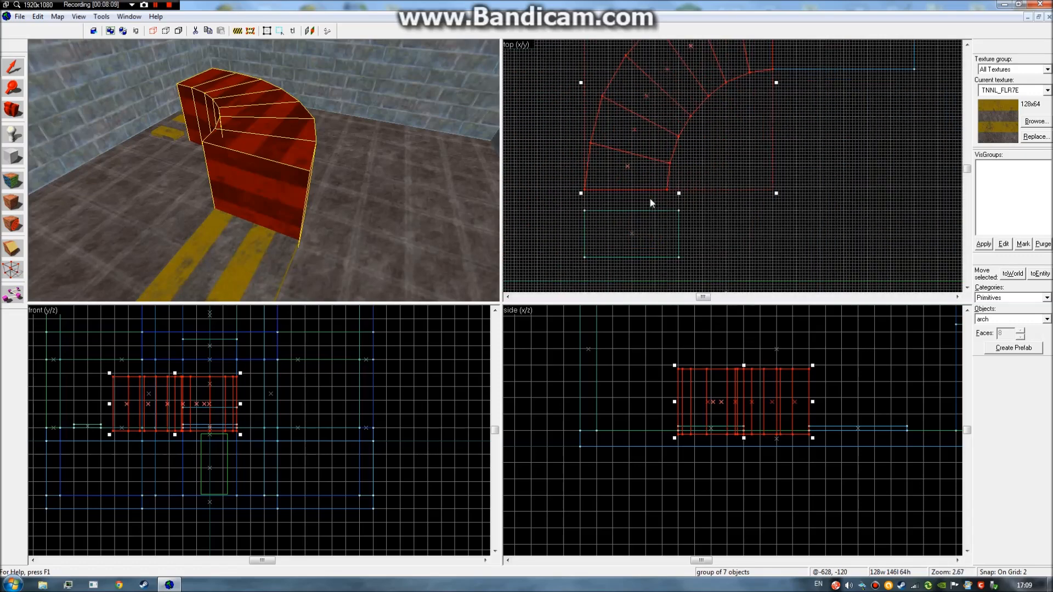
pyautogui.click(617, 254)
pyautogui.moveTo(617, 255); pyautogui.dragTo(603, 223)
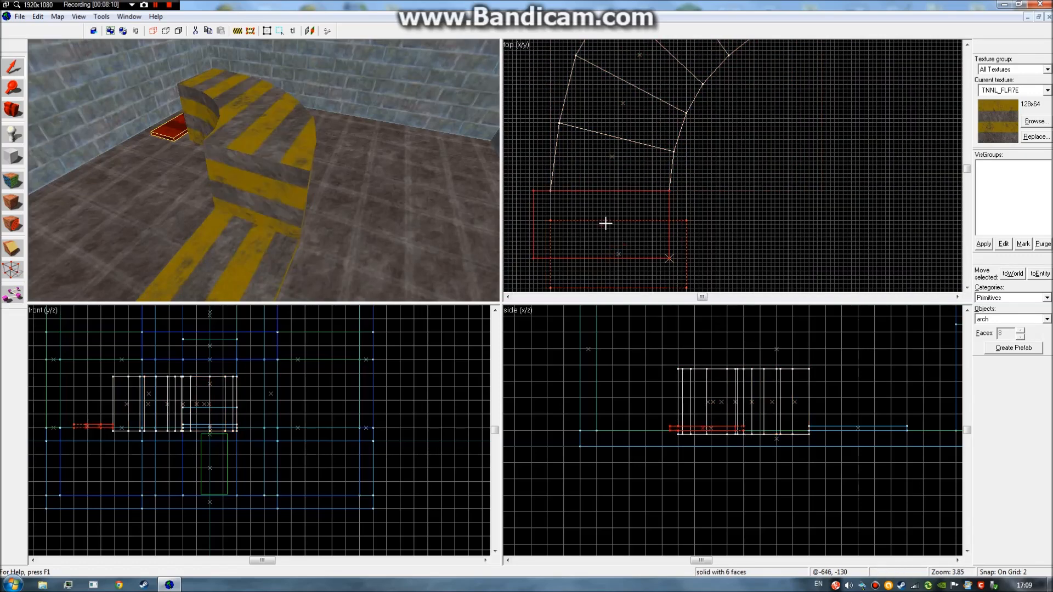
# Widen the arch to 146 units and shift the small strip left to match it.
pyautogui.click(609, 155)
pyautogui.press('Left')
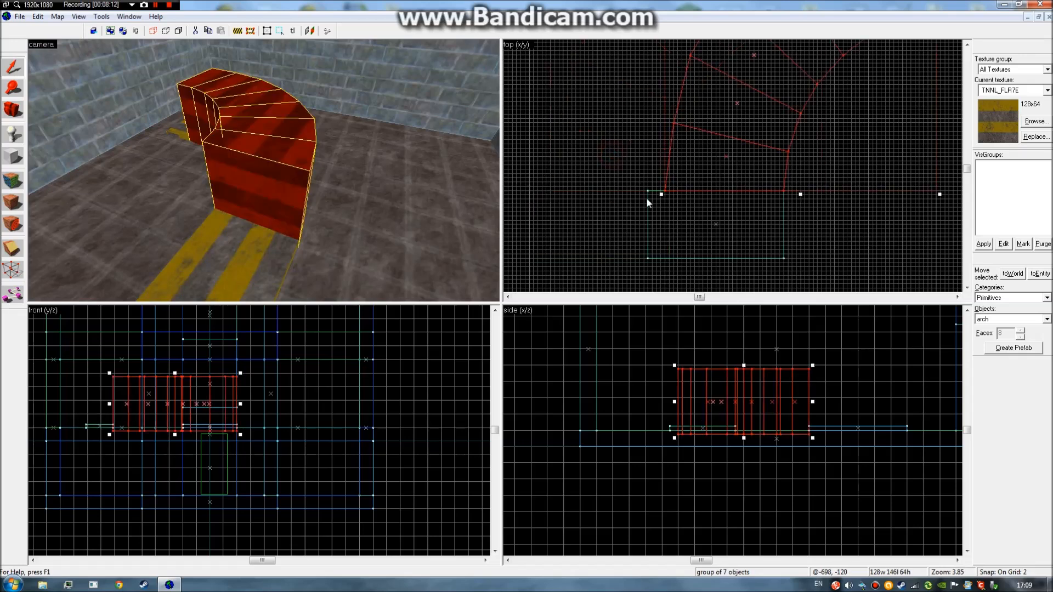
pyautogui.moveTo(661, 194); pyautogui.dragTo(626, 195)
pyautogui.click(670, 205)
pyautogui.moveTo(716, 224); pyautogui.dragTo(696, 220)
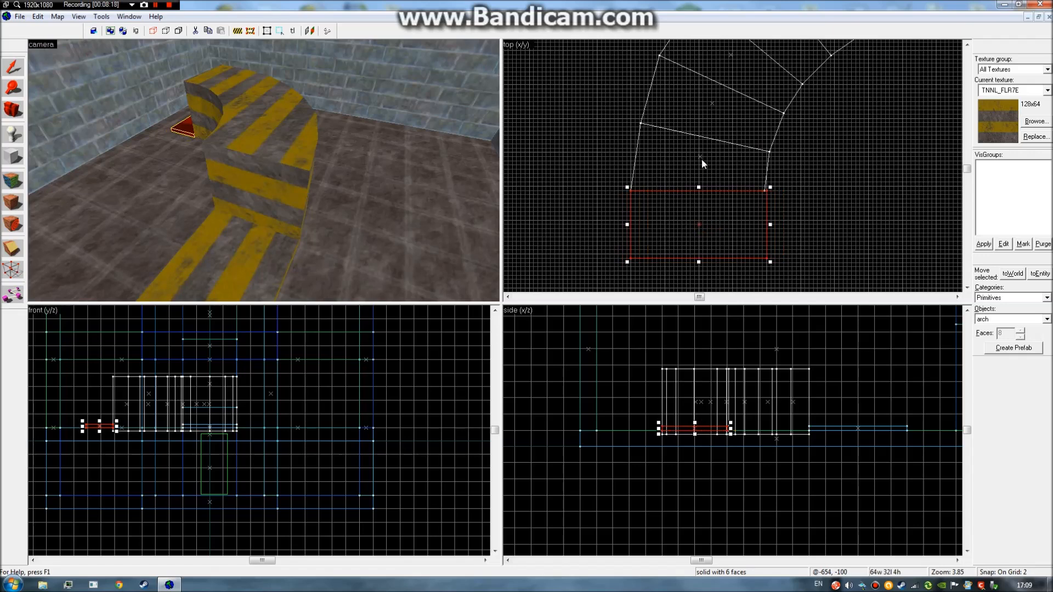
pyautogui.click(701, 158)
pyautogui.moveTo(634, 192); pyautogui.dragTo(624, 193)
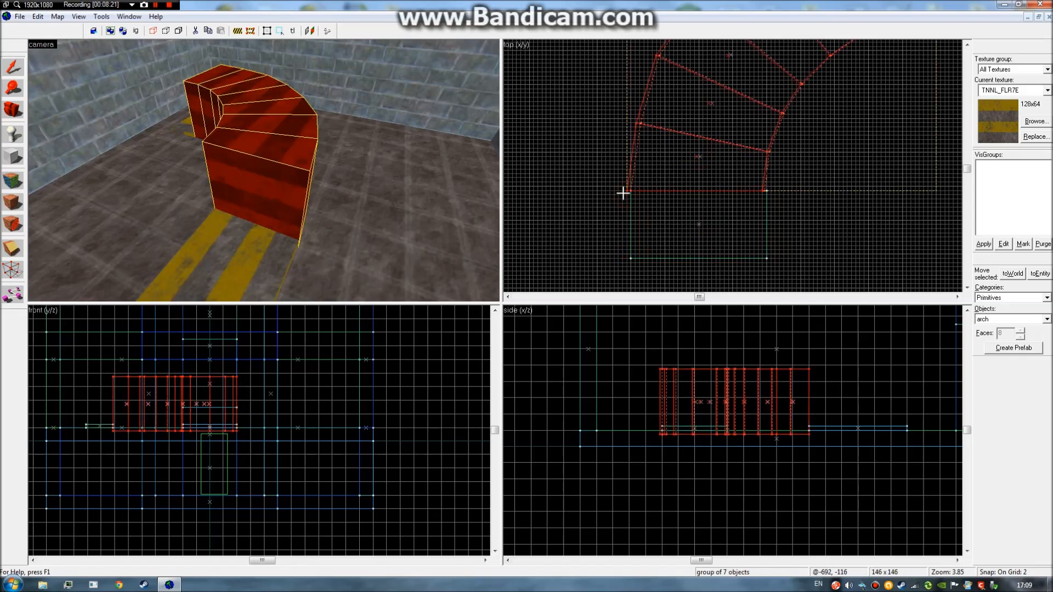
pyautogui.click(696, 222)
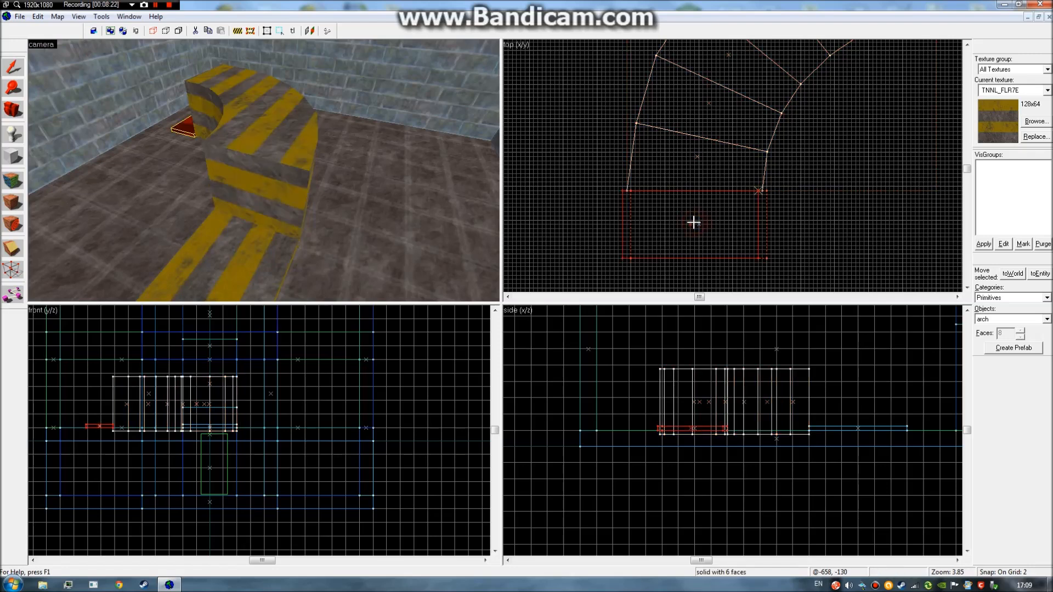
pyautogui.click(818, 202)
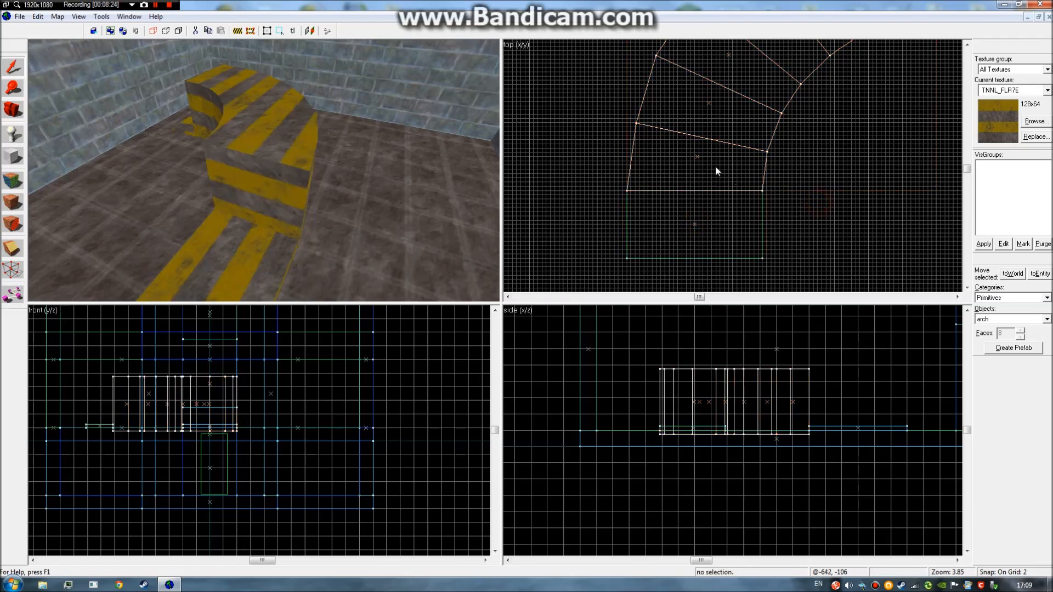
pyautogui.press('z')
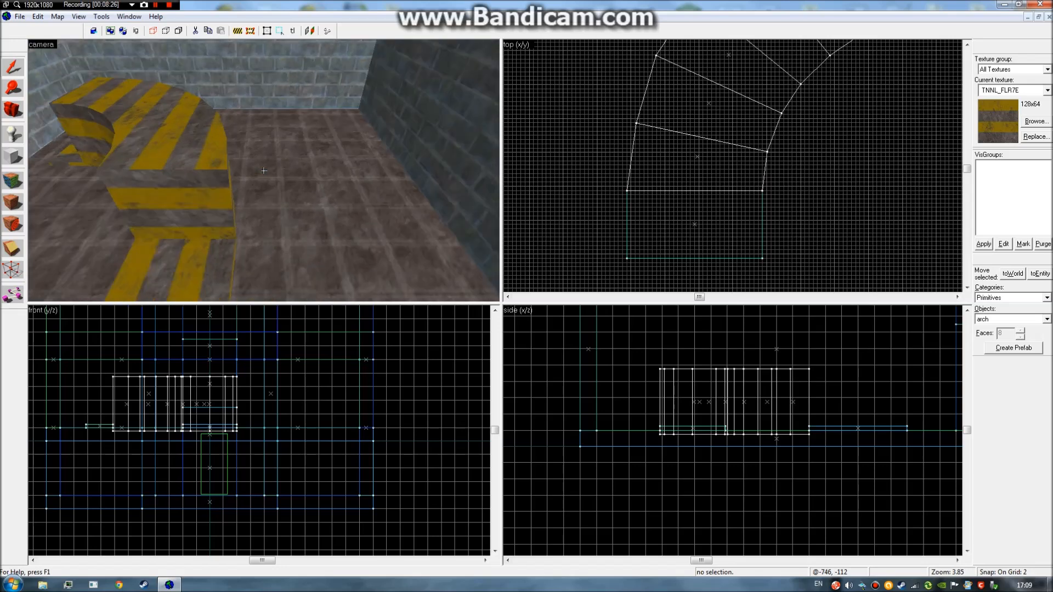
pyautogui.press('a')
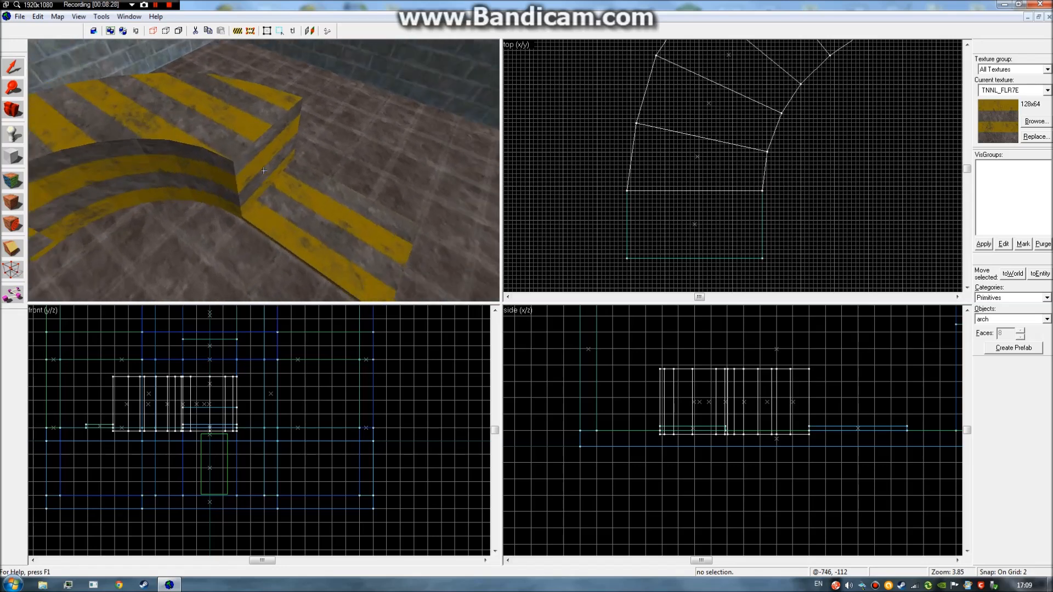
pyautogui.press('z')
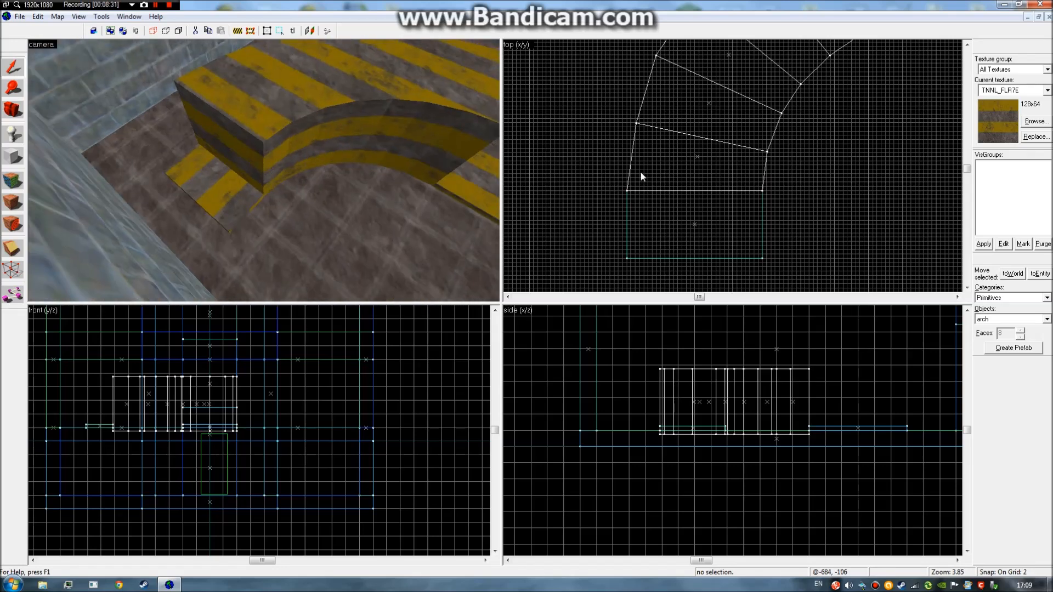
pyautogui.press('[')
pyautogui.scroll(5, 693, 201)
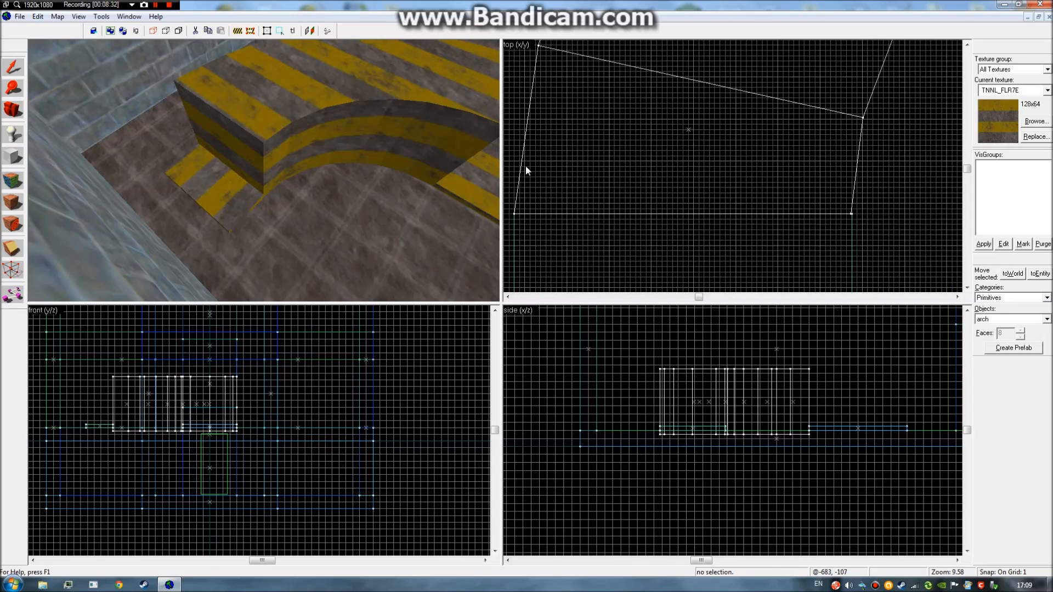
pyautogui.click(528, 168)
pyautogui.moveTo(540, 156); pyautogui.dragTo(527, 160)
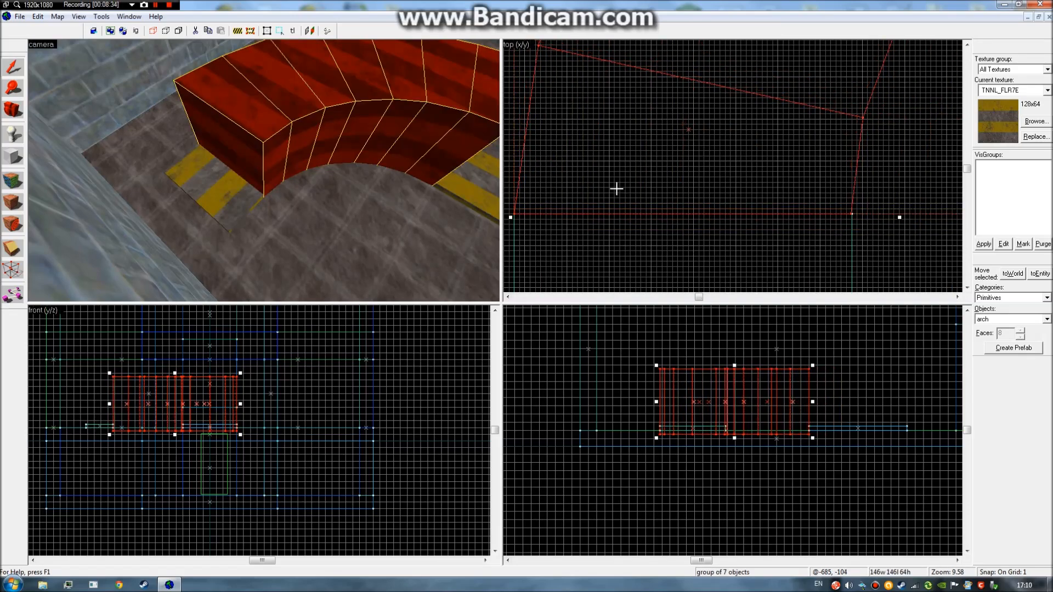
pyautogui.click(913, 263)
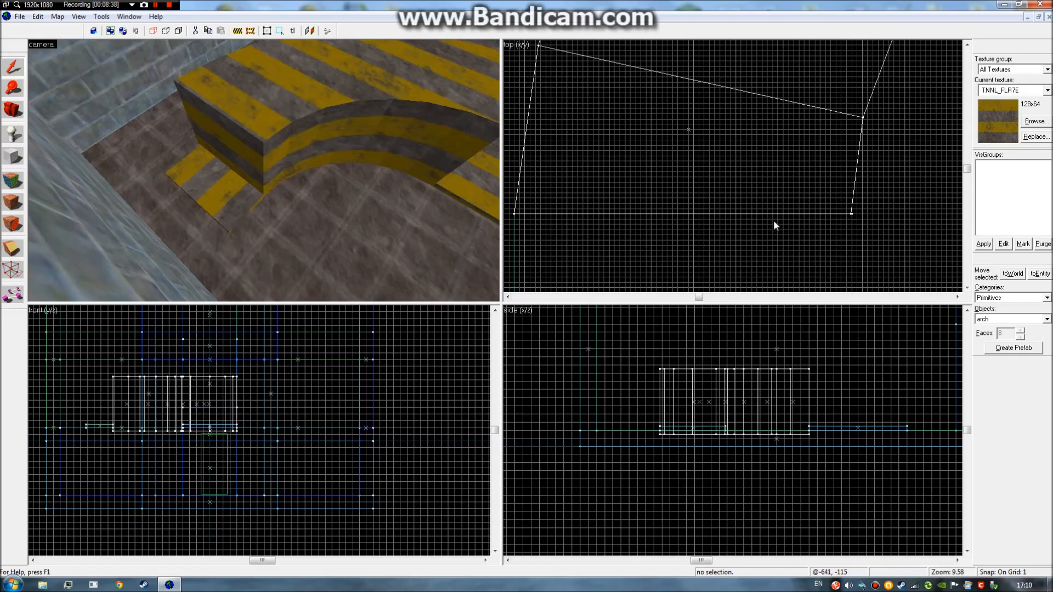
pyautogui.press(']')
pyautogui.press(']')
pyautogui.press(']')
pyautogui.press('[')
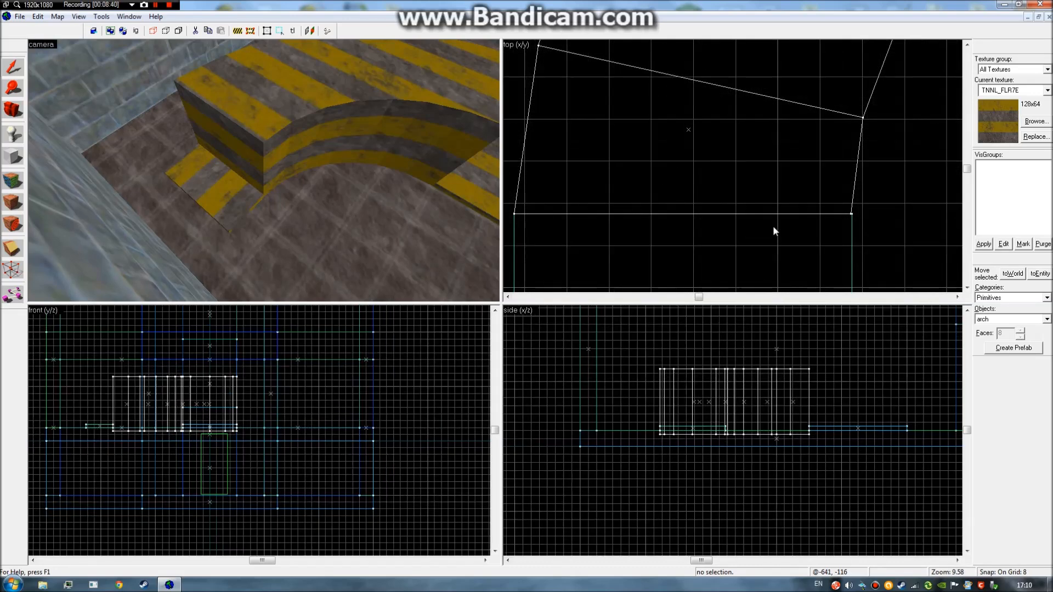
pyautogui.press('[')
pyautogui.press('[')
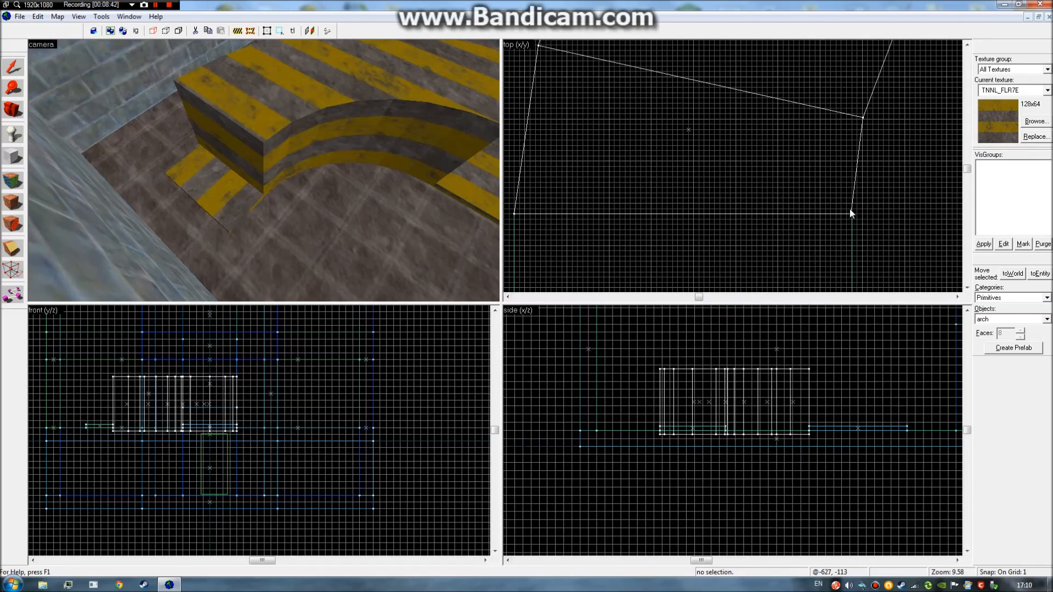
pyautogui.press('Return')
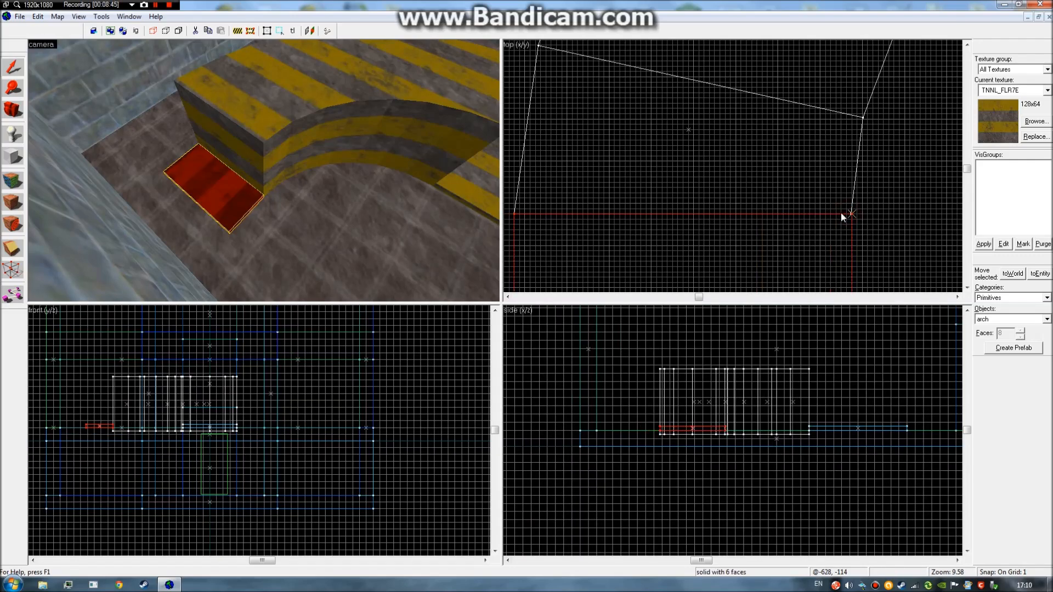
pyautogui.press('Escape')
pyautogui.press(']')
pyautogui.press(']')
pyautogui.press(']')
pyautogui.scroll(-5, 759, 214)
# Set grid snap to 4 and try shifting the straight strip, undoing it back flush with the arch.
pyautogui.scroll(-3, 756, 223)
pyautogui.press('[')
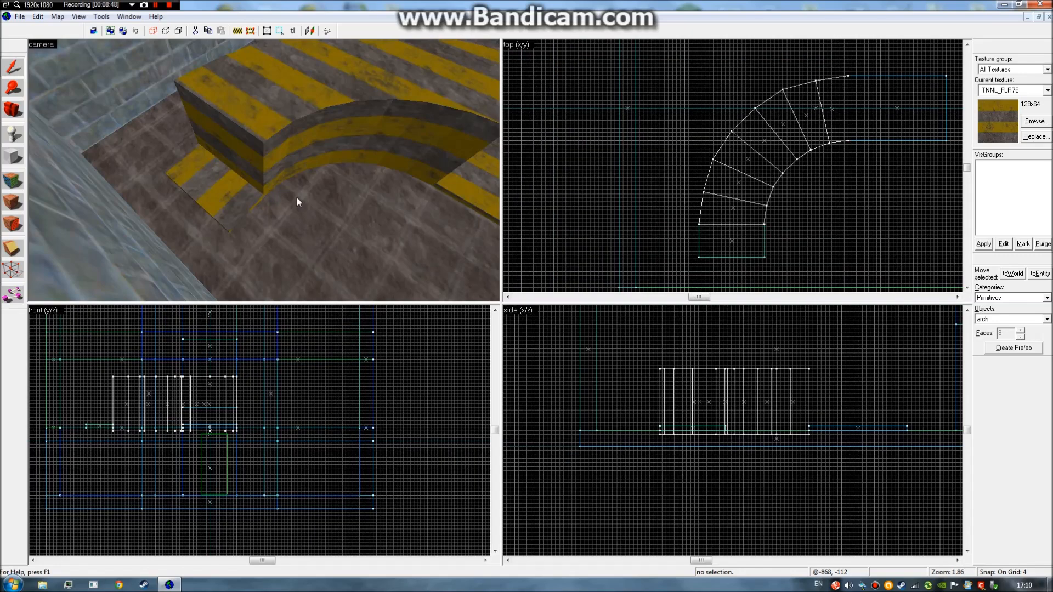
pyautogui.moveTo(298, 197); pyautogui.dragTo(264, 171)
pyautogui.press('z')
pyautogui.press('z')
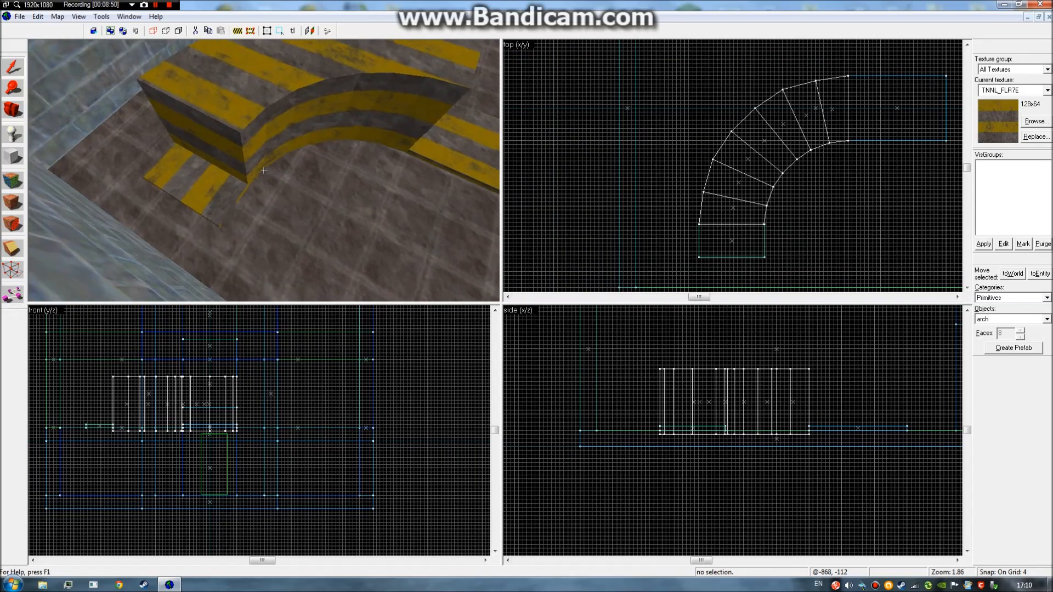
pyautogui.press('z')
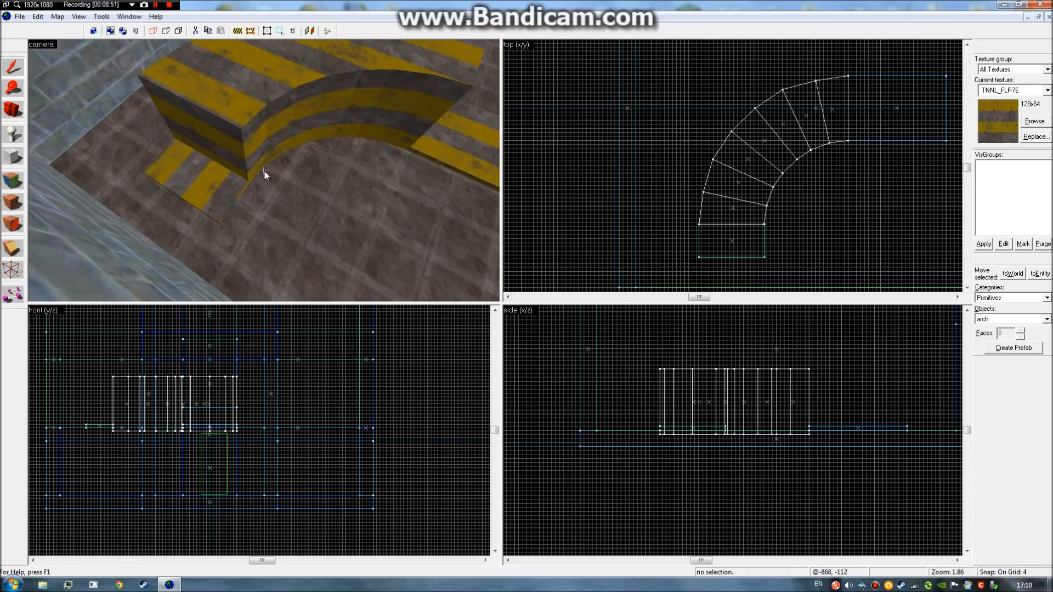
pyautogui.click(730, 240)
pyautogui.moveTo(729, 240); pyautogui.dragTo(727, 241)
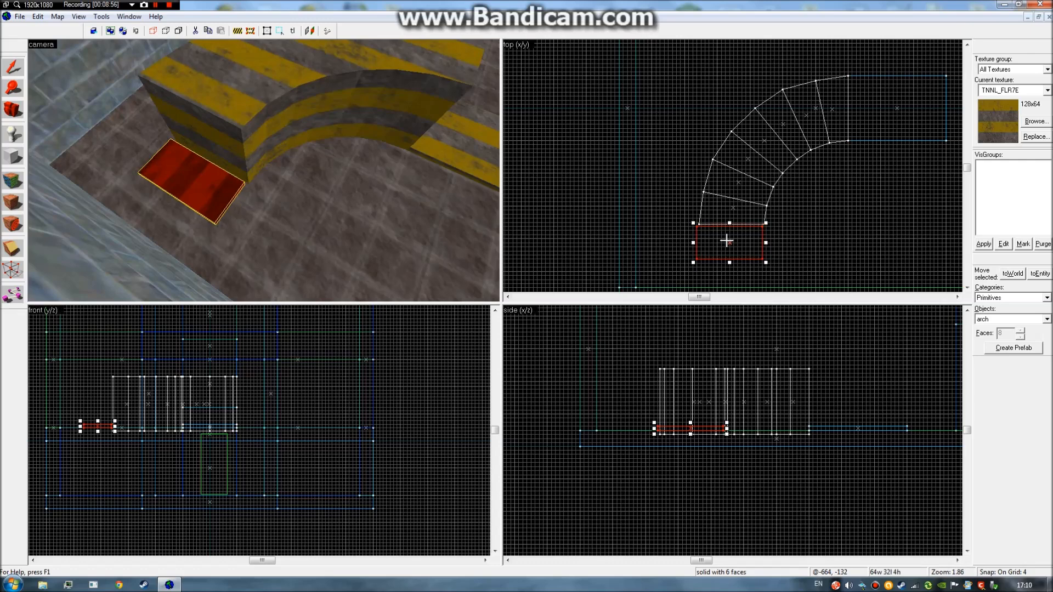
pyautogui.hotkey('ctrl', 'z')
# Set grid snap to 2 and select the straight block at the arch's lower end.
pyautogui.scroll(5, 724, 242)
pyautogui.press('[')
pyautogui.click(845, 194)
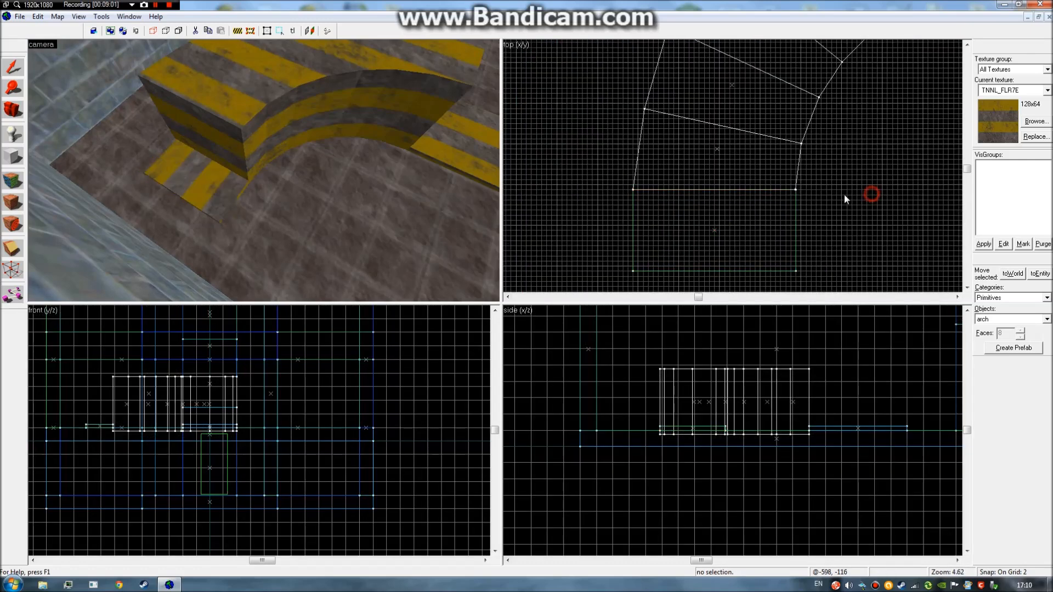
pyautogui.moveTo(360, 165)
pyautogui.mouseDown()
pyautogui.moveTo(263, 170)
pyautogui.moveTo(493, 173)
pyautogui.mouseUp()
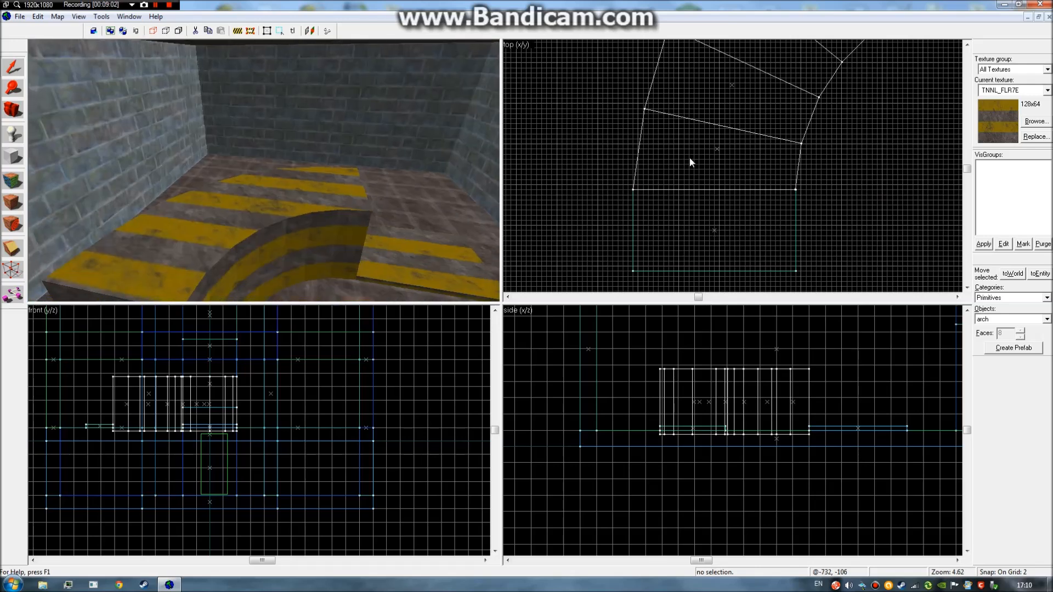
pyautogui.scroll(-5, 790, 167)
pyautogui.scroll(1, 816, 160)
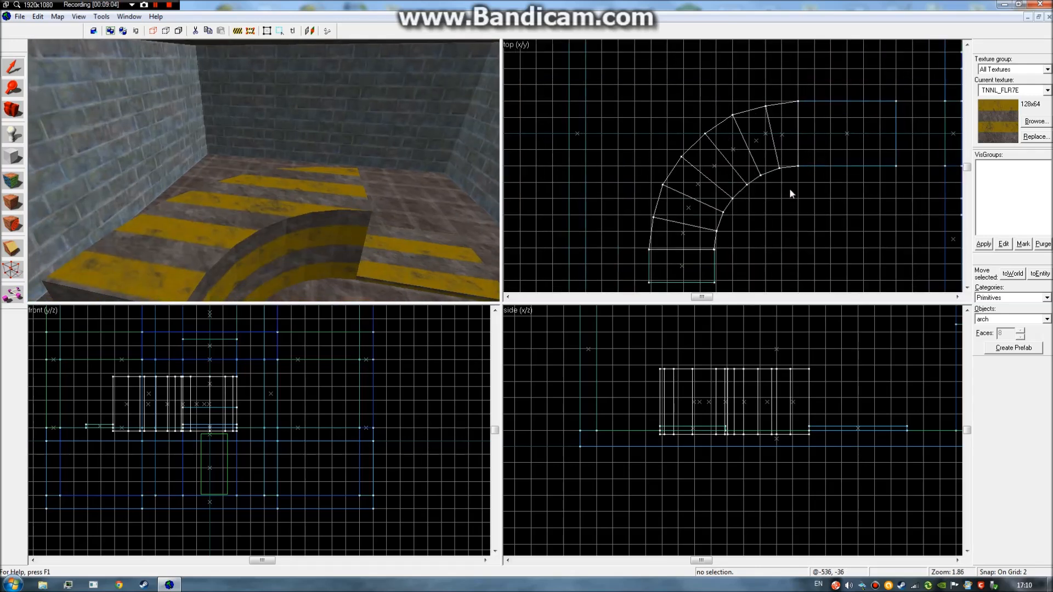
pyautogui.scroll(2, 695, 277)
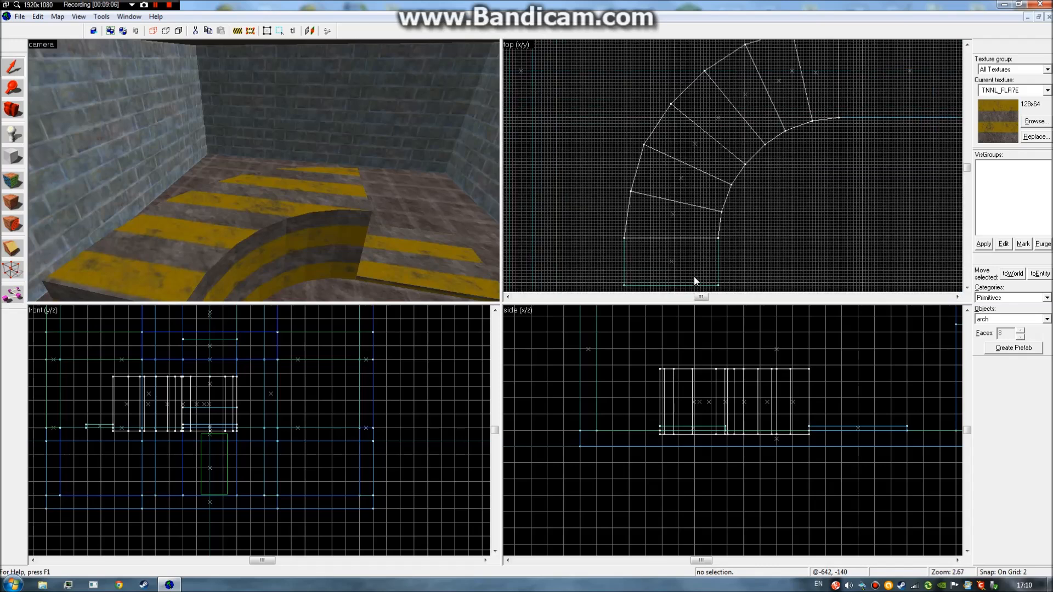
pyautogui.scroll(-1, 694, 281)
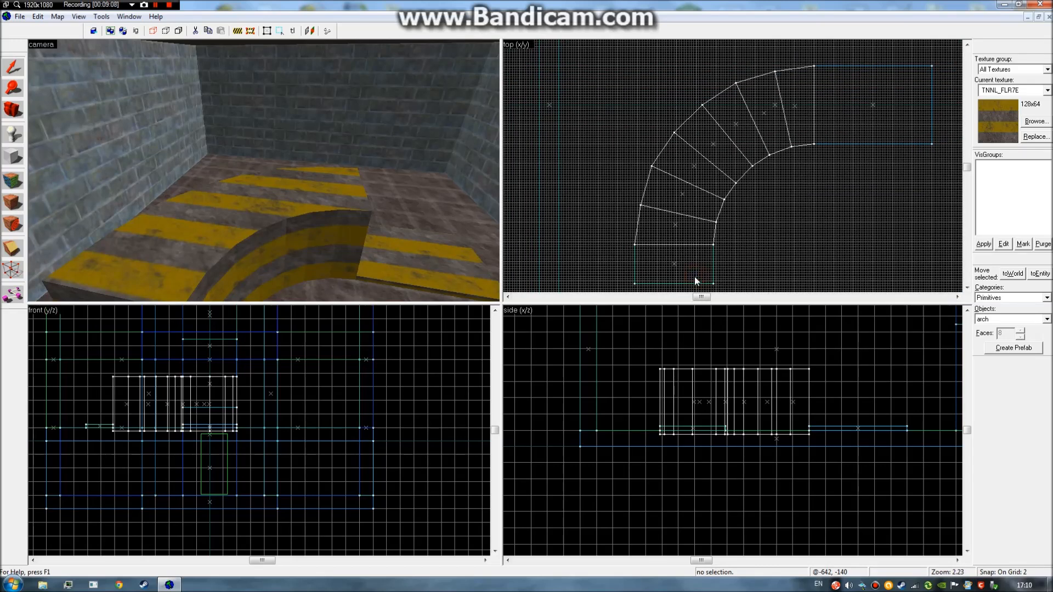
pyautogui.click(674, 265)
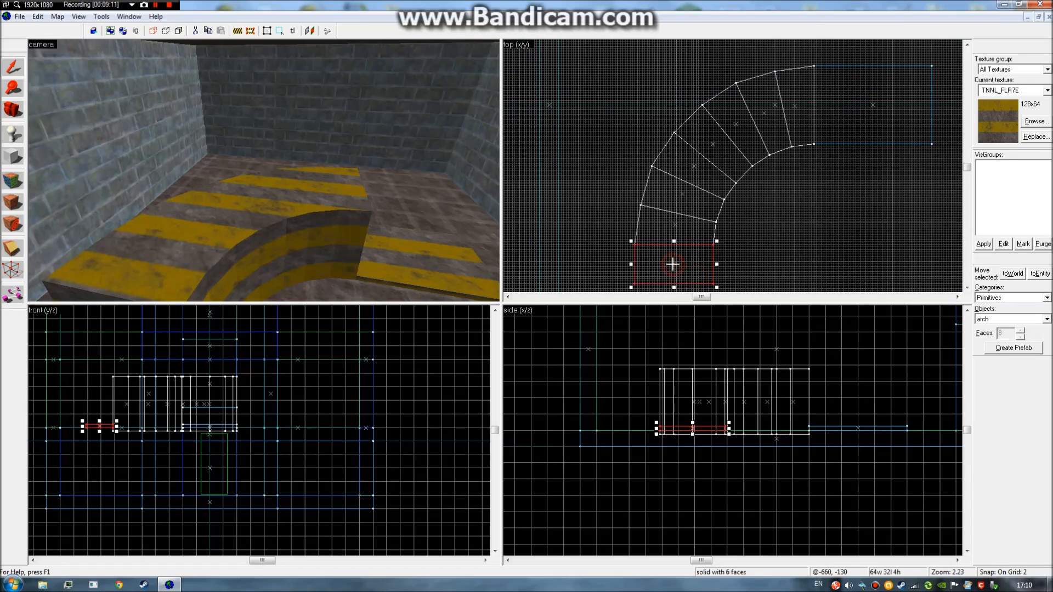
# Try moving the straight block, leaving it at its original spot.
pyautogui.moveTo(674, 265); pyautogui.dragTo(674, 264)
pyautogui.click(745, 265)
pyautogui.press('z')
pyautogui.press('s')
# Flatten the seven-piece arch down to 16 units high so it lies on the floor.
pyautogui.click(264, 171)
pyautogui.press('d')
pyautogui.press('z')
pyautogui.moveTo(174, 374); pyautogui.dragTo(178, 438)
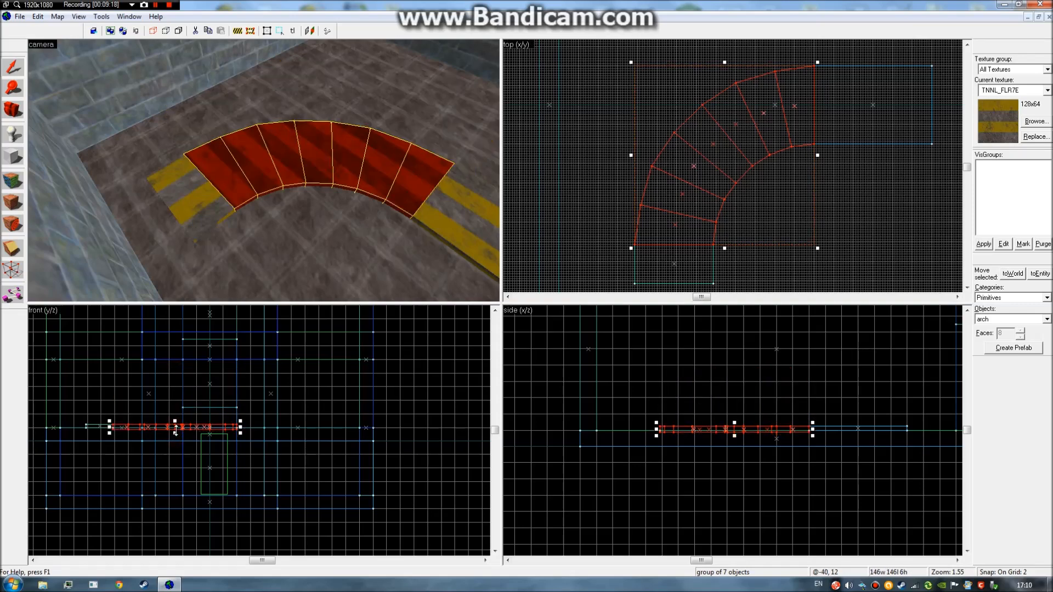
pyautogui.click(182, 446)
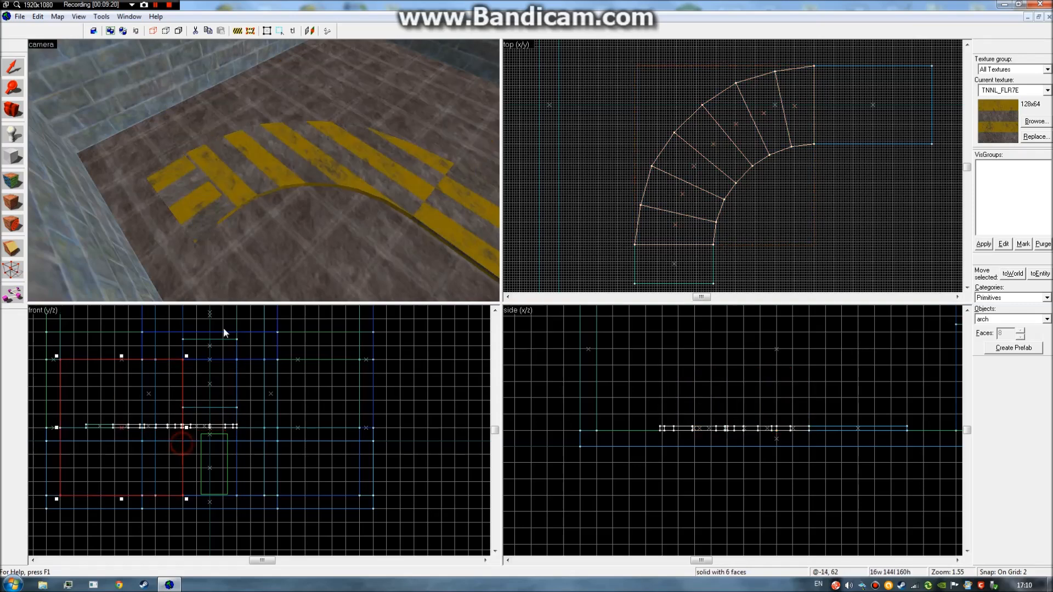
pyautogui.press('z')
pyautogui.press('w')
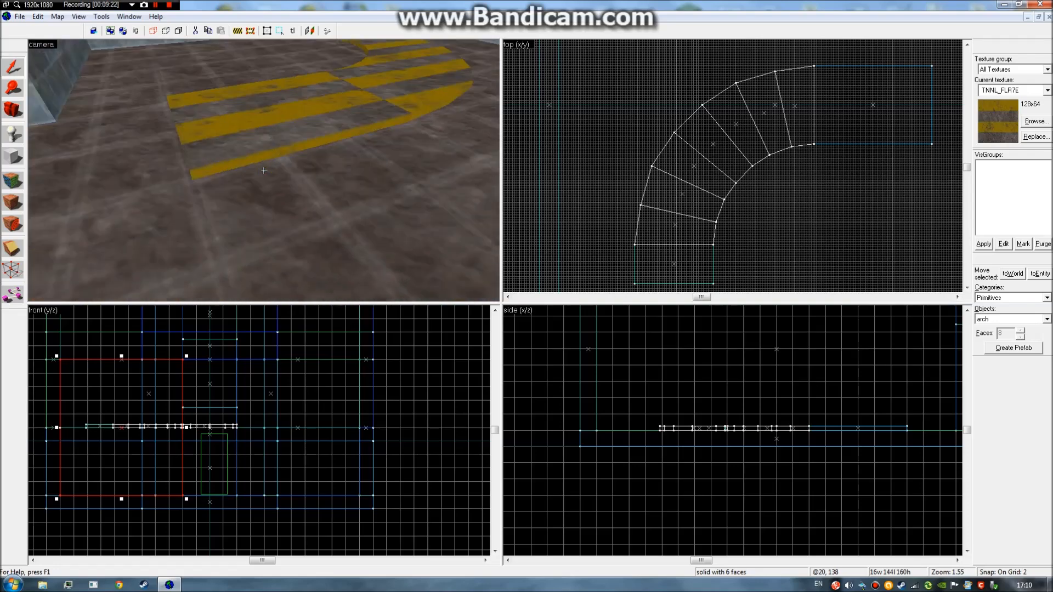
# Select the straight strip past the arch's upper end and pick its top and side faces for texturing.
pyautogui.press('s')
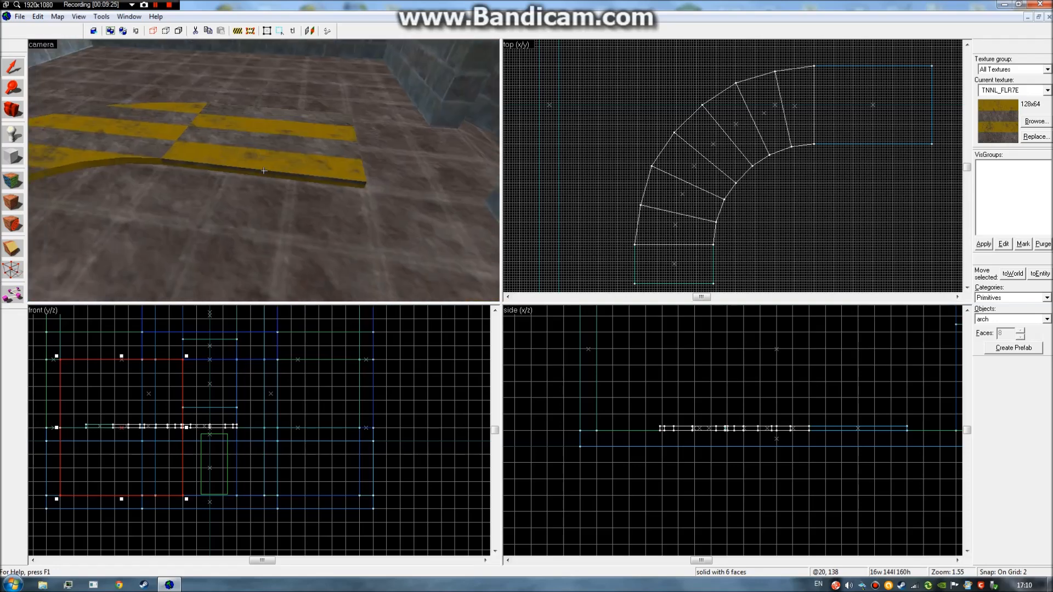
pyautogui.press('w')
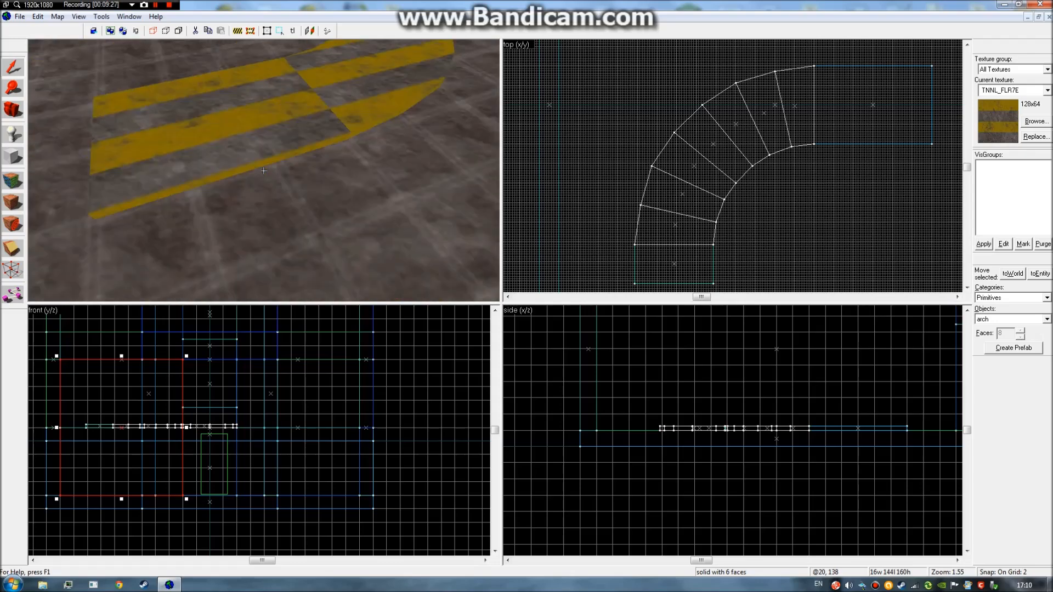
pyautogui.click(134, 170)
pyautogui.click(13, 202)
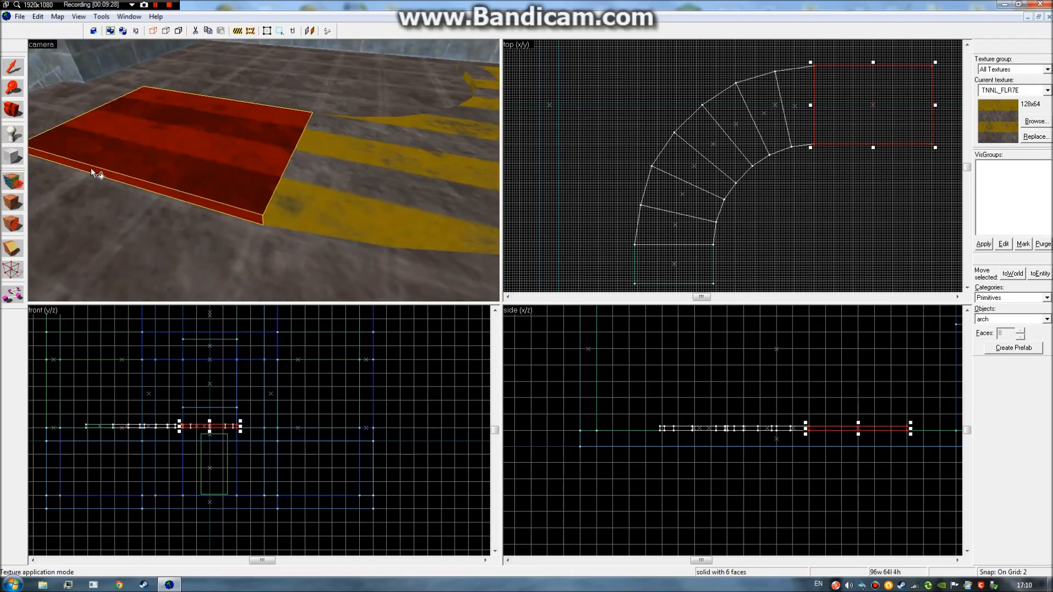
pyautogui.click(223, 206)
pyautogui.click(223, 207)
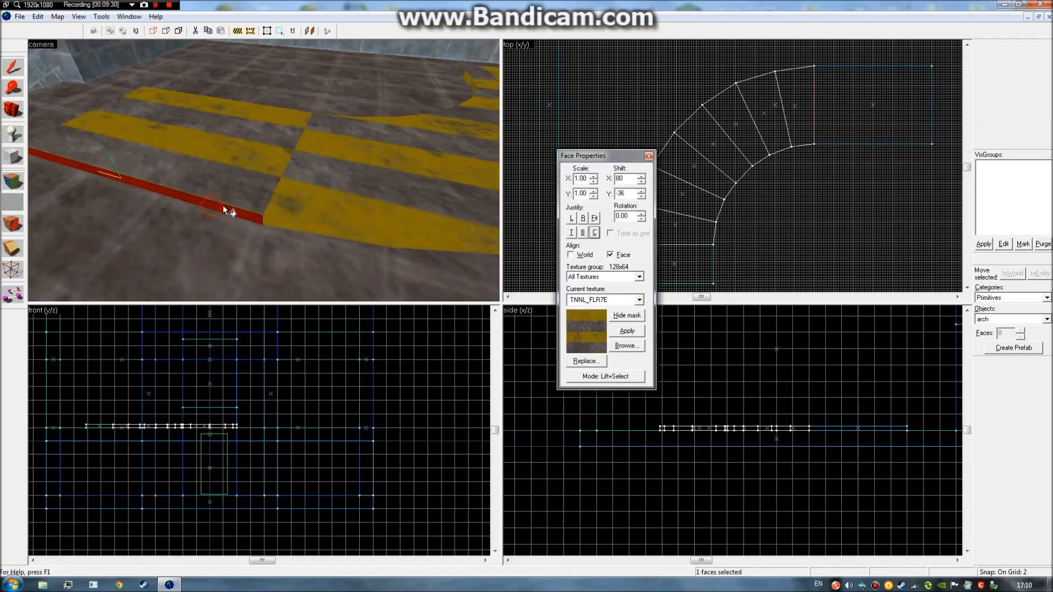
pyautogui.click(300, 229)
# Realign the yellow stripes on the curved strip's faces, one side face after another.
pyautogui.rightClick(318, 192)
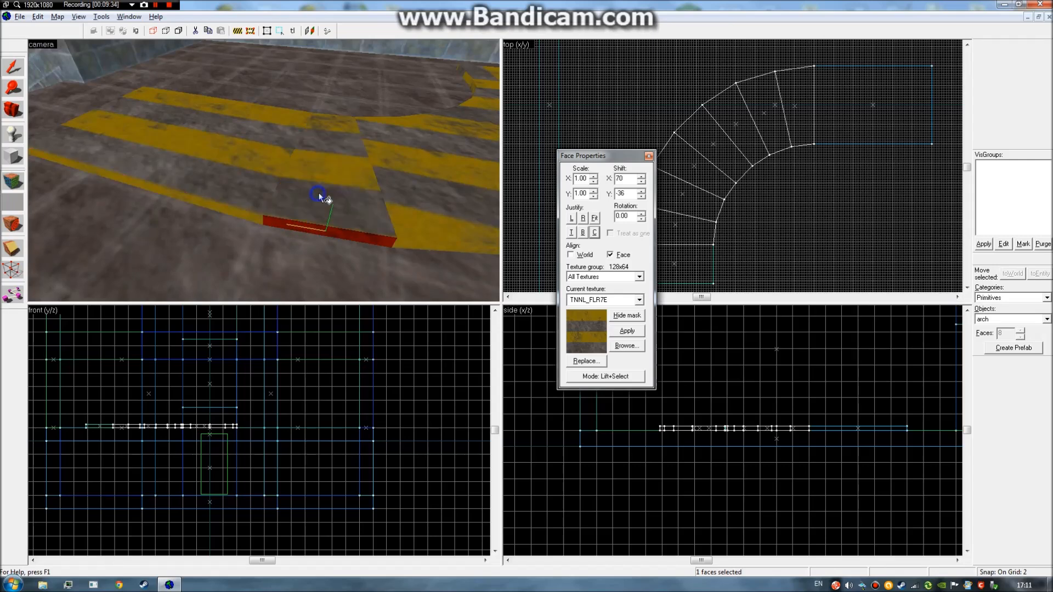
pyautogui.click(413, 246)
pyautogui.rightClick(412, 224)
pyautogui.press('z')
pyautogui.press('z')
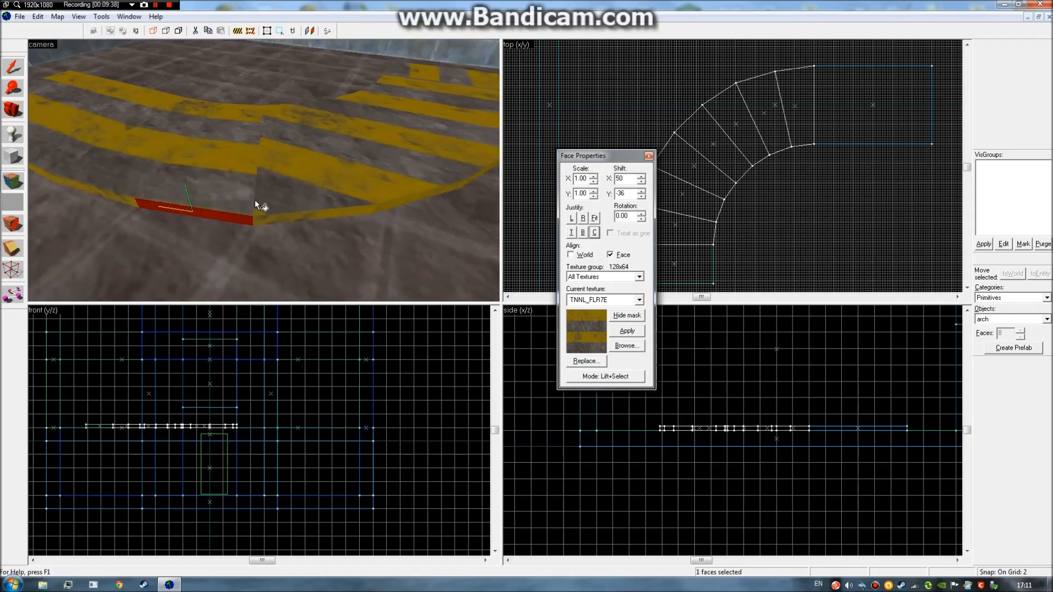
pyautogui.click(278, 218)
pyautogui.rightClick(284, 194)
pyautogui.click(390, 204)
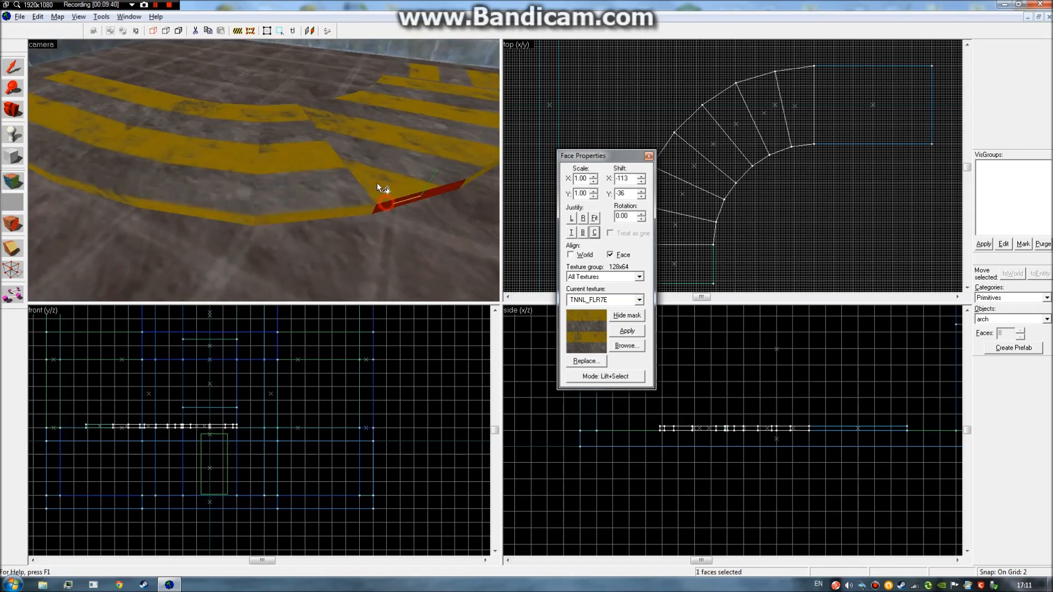
pyautogui.rightClick(377, 183)
pyautogui.press('z')
# Apply TNNL_FLR7E to the remaining strip faces, matching neighbouring stripes, and close Face Properties.
pyautogui.press('z')
pyautogui.click(394, 202)
pyautogui.rightClick(387, 188)
pyautogui.press('z')
pyautogui.press('z')
pyautogui.click(192, 191)
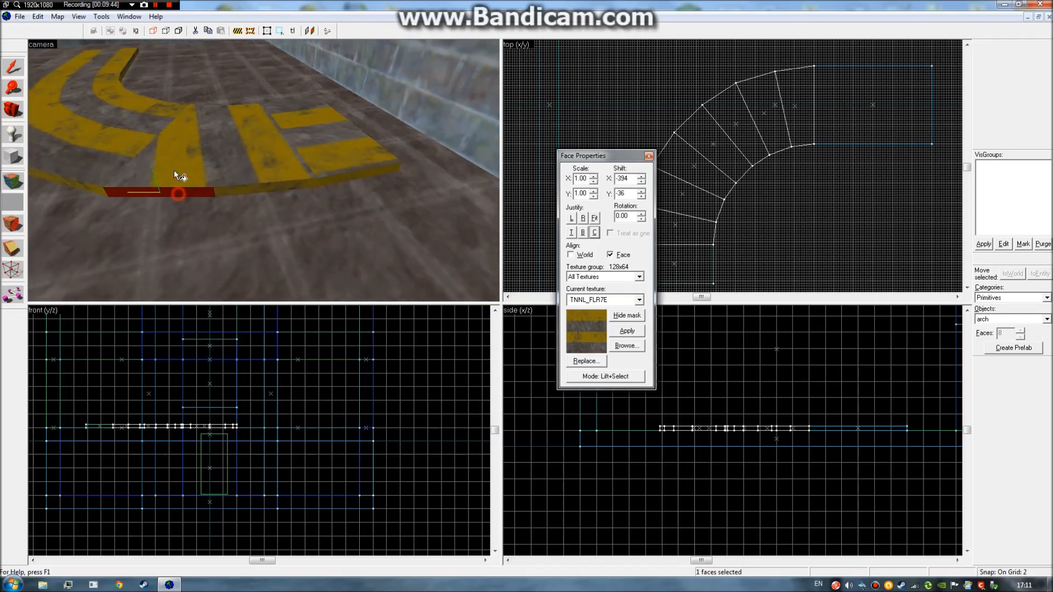
pyautogui.rightClick(174, 171)
pyautogui.click(235, 191)
pyautogui.rightClick(305, 174)
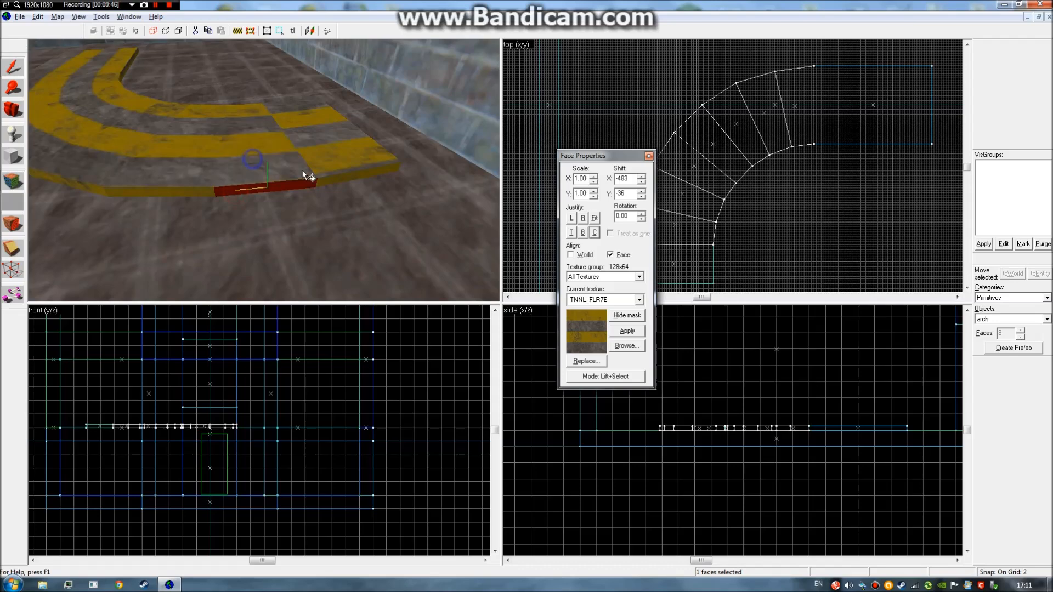
pyautogui.click(331, 178)
pyautogui.rightClick(317, 163)
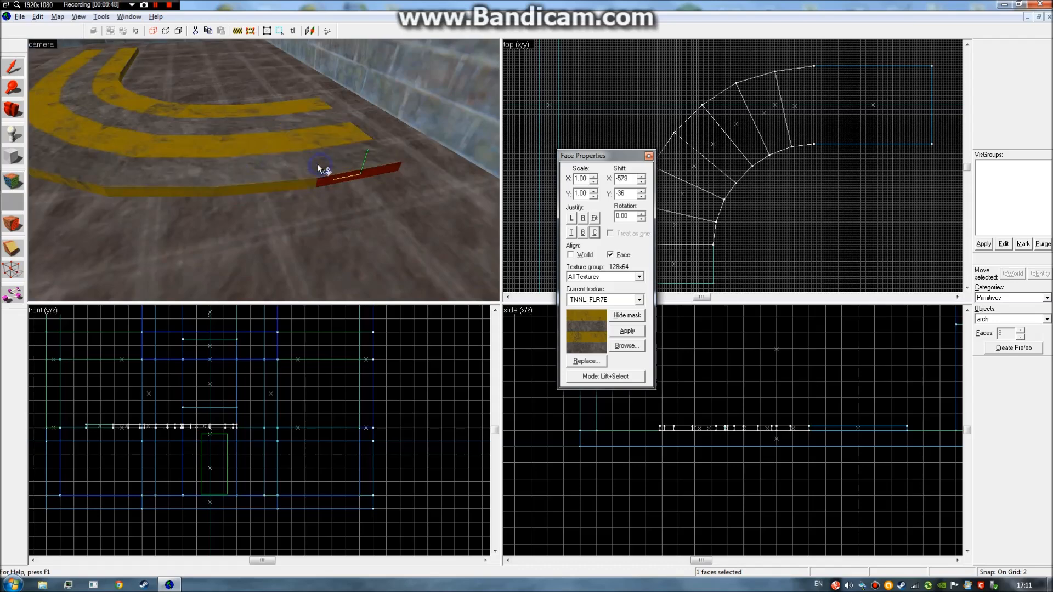
pyautogui.click(649, 155)
pyautogui.press('z')
pyautogui.press('s')
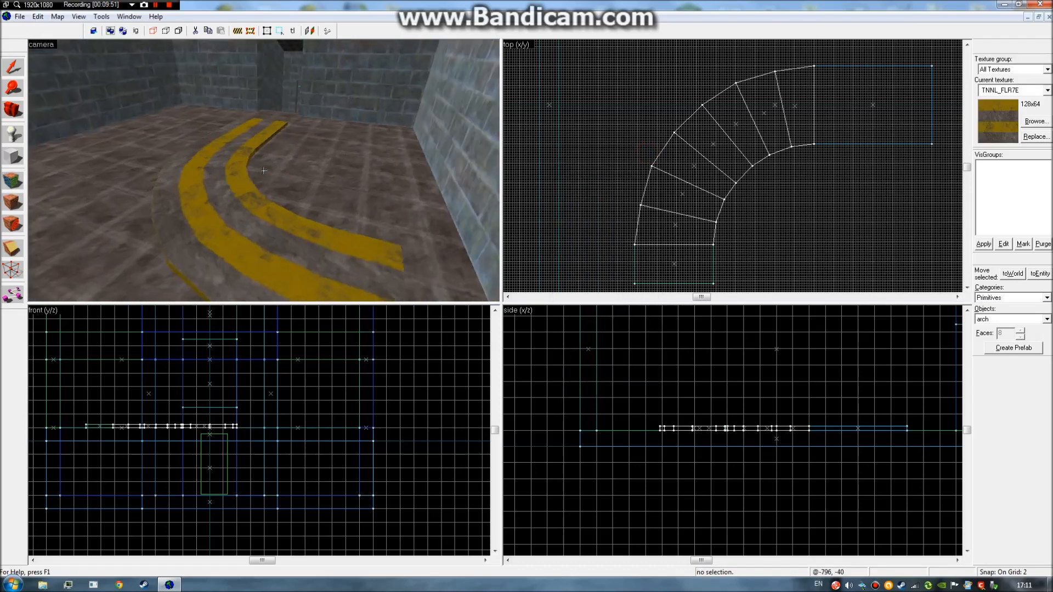
pyautogui.press('w')
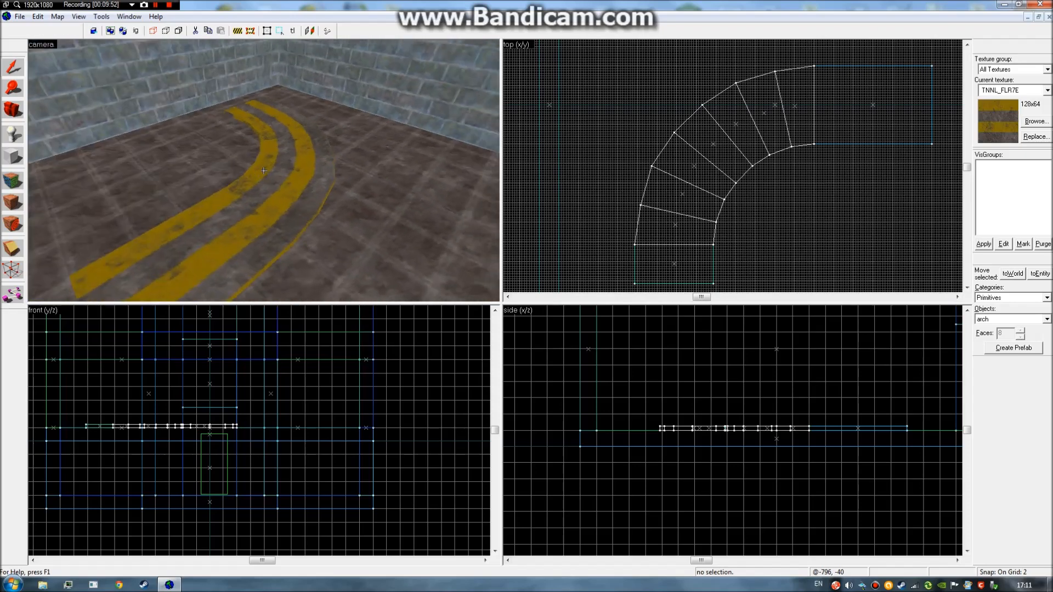
pyautogui.press('s')
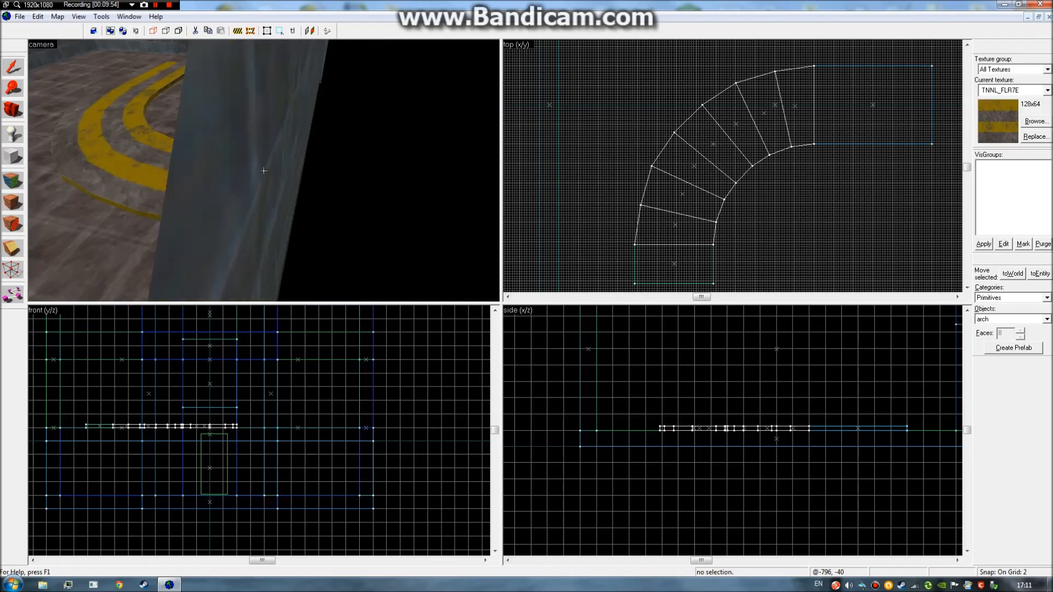
pyautogui.click(264, 170)
pyautogui.press('z')
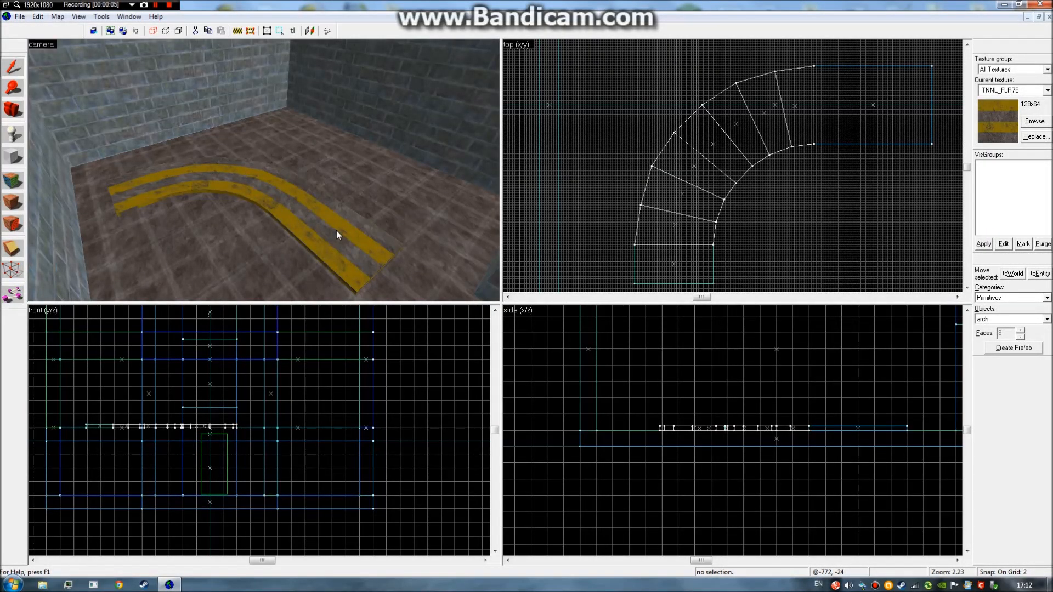
pyautogui.press('z')
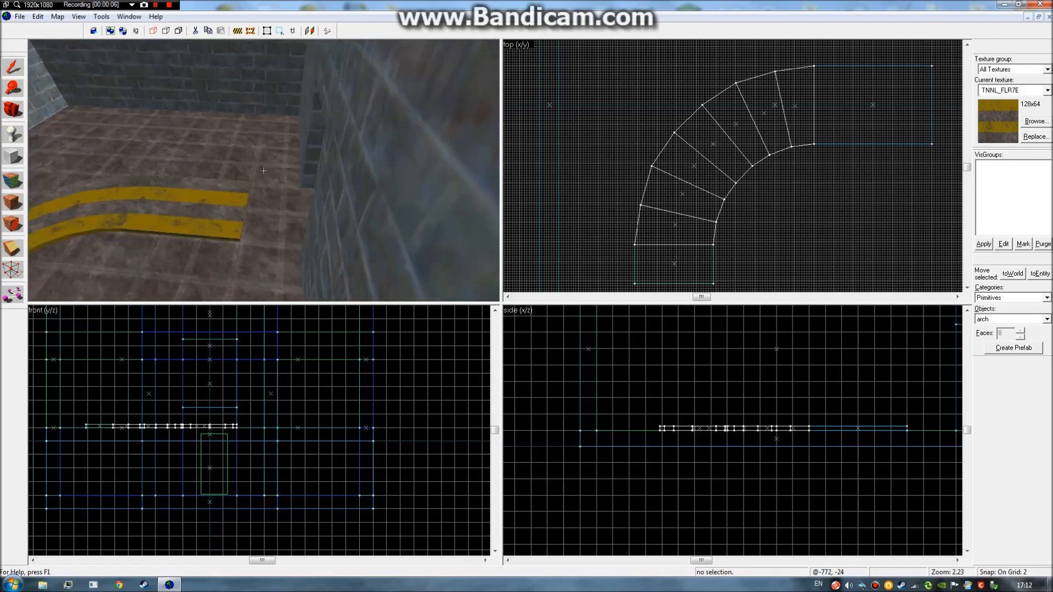
pyautogui.press('d')
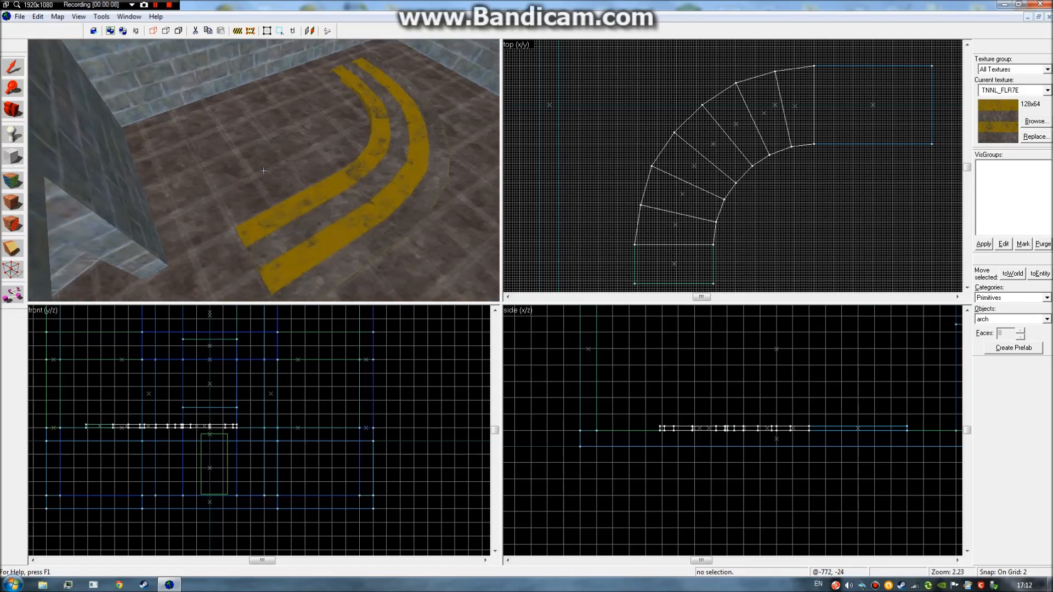
pyautogui.press('z')
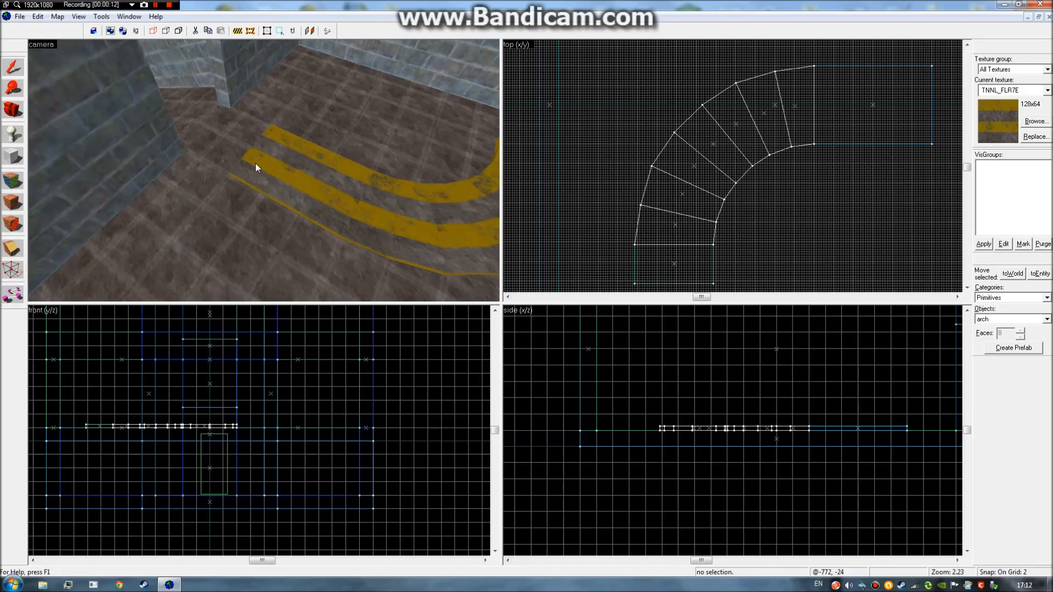
pyautogui.click(13, 67)
# Select the straight floor slab at the curve's end and centre it in the top view.
pyautogui.click(302, 171)
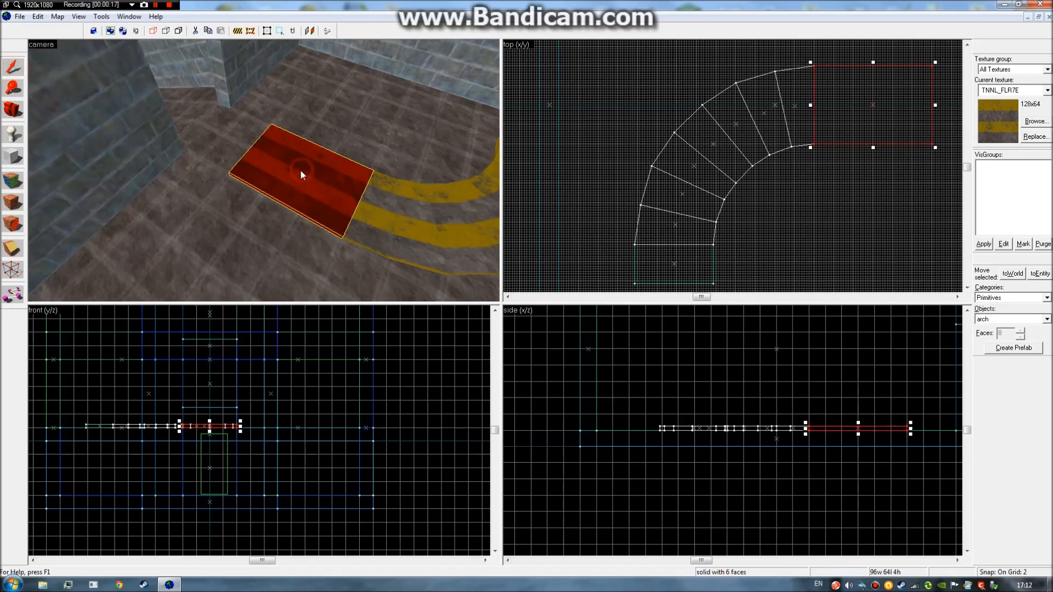
pyautogui.click(579, 166)
pyautogui.press('z')
pyautogui.press('d')
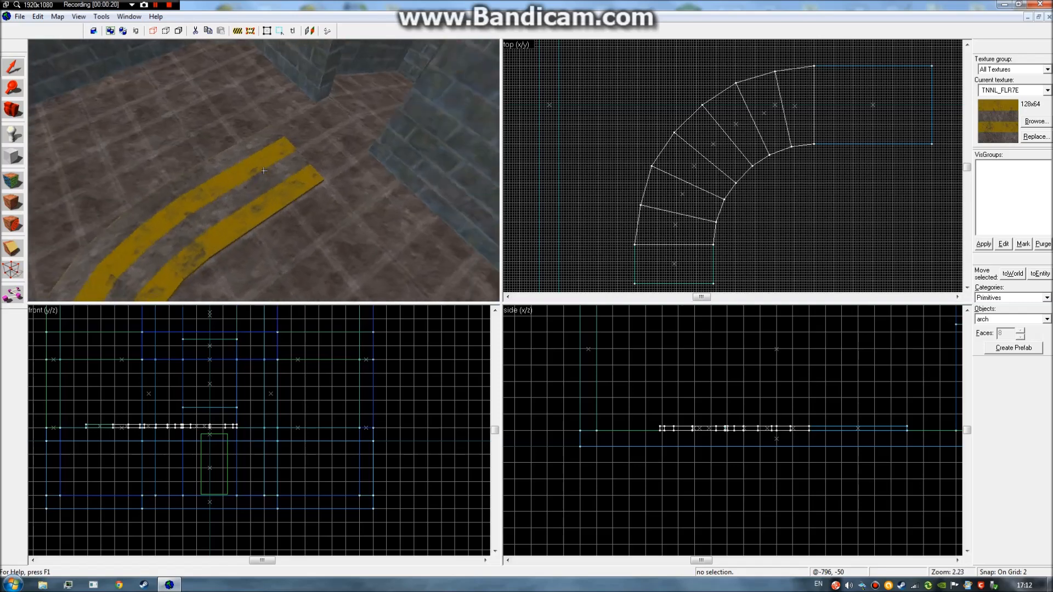
pyautogui.press('z')
pyautogui.click(264, 171)
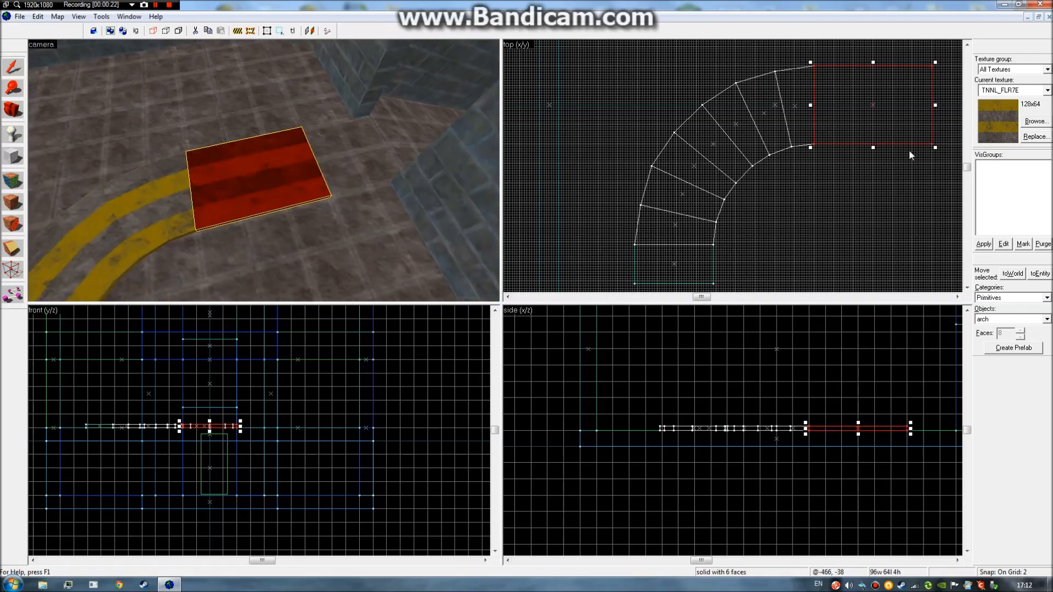
pyautogui.scroll(2, 909, 150)
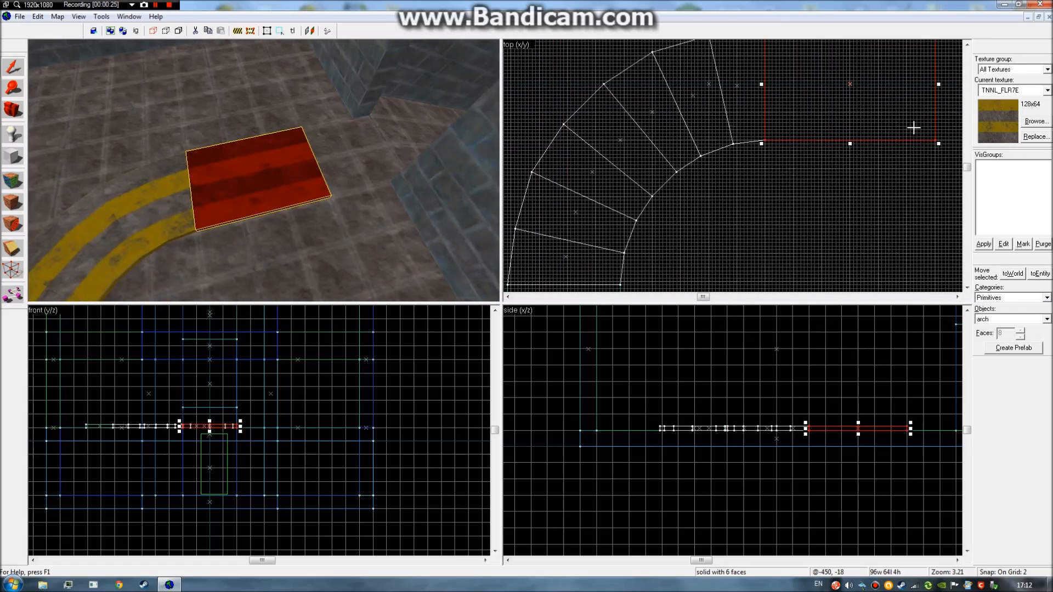
pyautogui.press('Up')
pyautogui.press('Right')
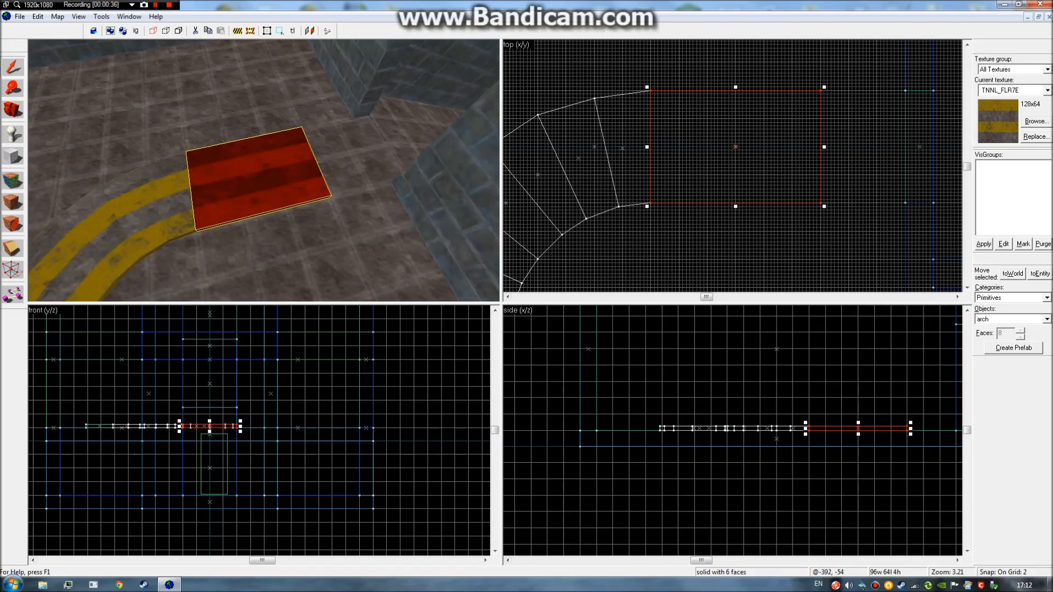
# Keep arch as the chosen primitive and fly the 3D view around the slab.
pyautogui.click(1046, 319)
pyautogui.click(1045, 319)
pyautogui.press('d')
pyautogui.press('a')
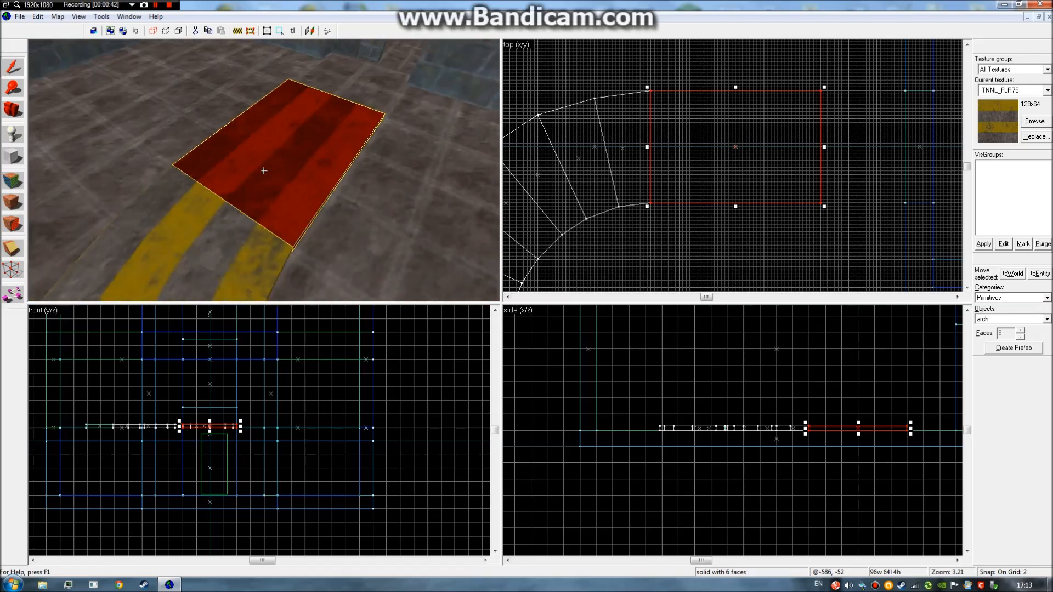
pyautogui.press('d')
pyautogui.press('s')
pyautogui.press('z')
# Draw a clip line across the selected slab in the top view to split it.
pyautogui.click(15, 251)
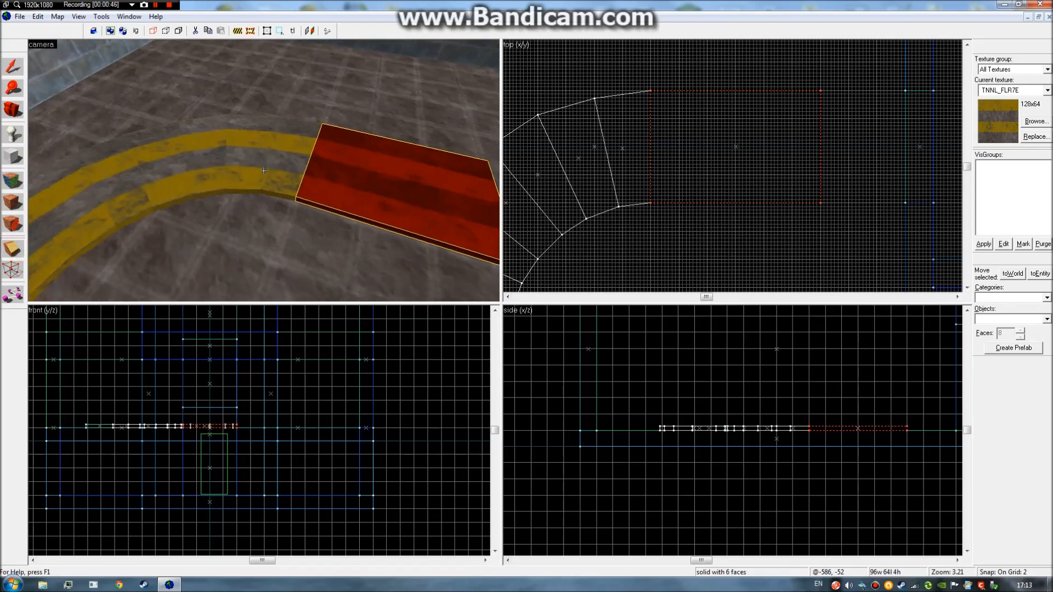
pyautogui.press('z')
pyautogui.click(16, 61)
pyautogui.click(12, 248)
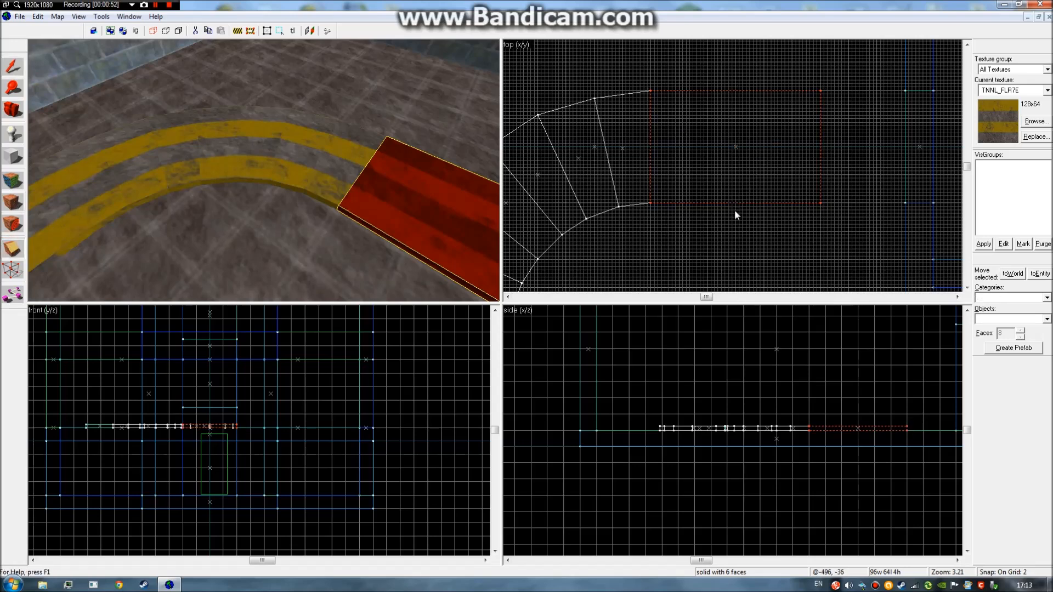
pyautogui.moveTo(735, 215)
pyautogui.mouseDown()
pyautogui.moveTo(734, 53)
pyautogui.moveTo(736, 65)
pyautogui.mouseUp()
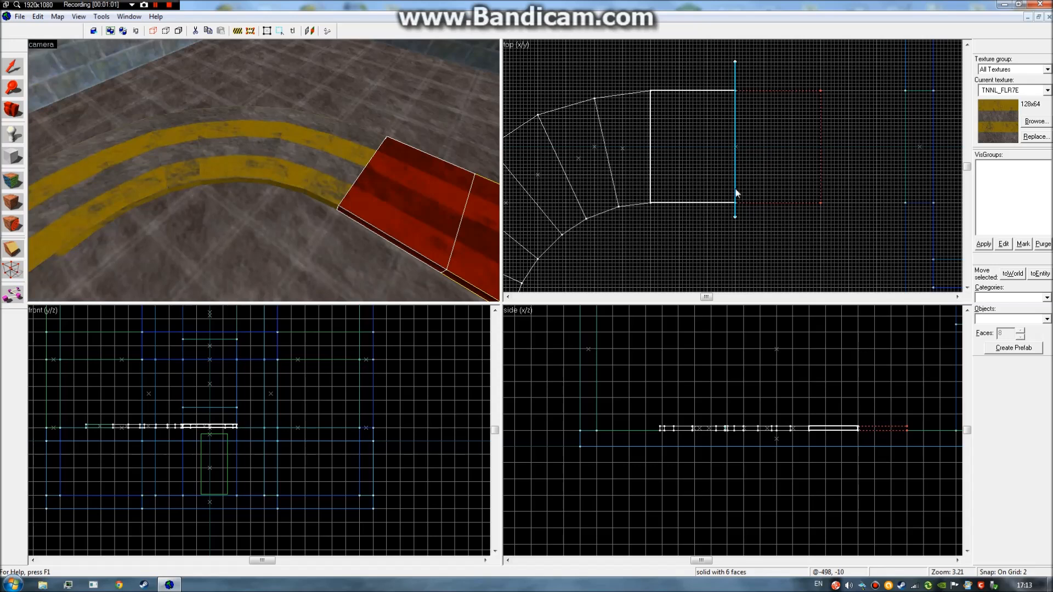
# Extend the trial cut line's lower end across the floor slab while checking it in 3D.
pyautogui.moveTo(735, 217); pyautogui.dragTo(734, 225)
pyautogui.press('z')
pyautogui.press('w')
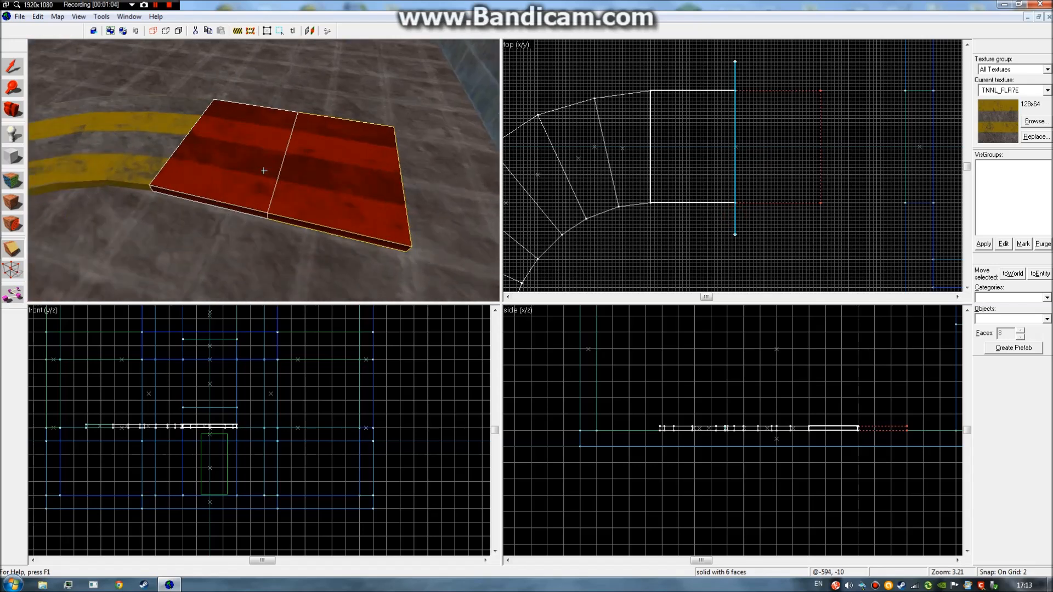
pyautogui.press('s')
pyautogui.press('z')
pyautogui.press('z')
pyautogui.press('d')
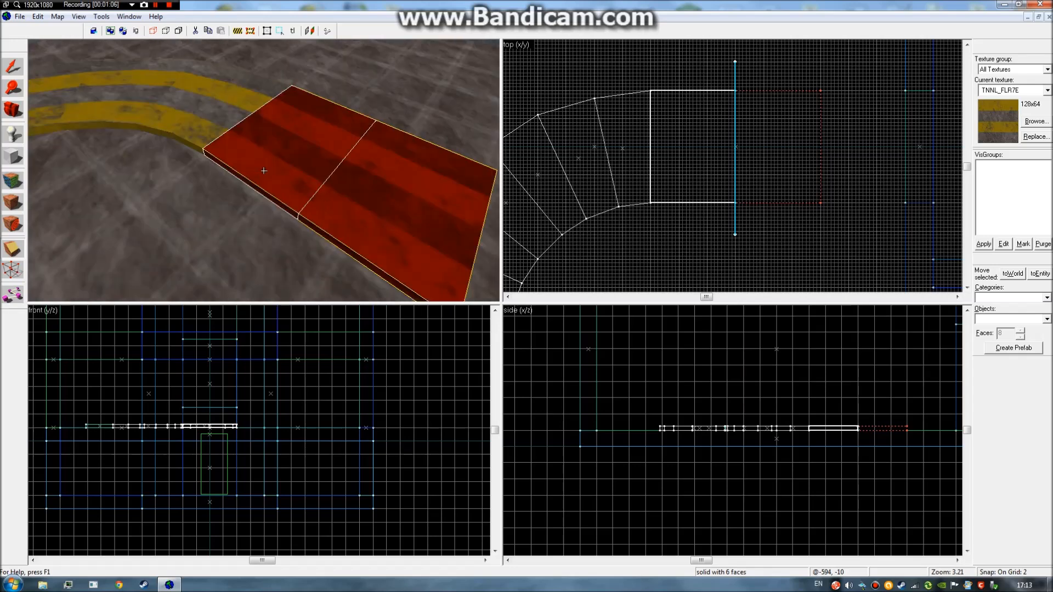
pyautogui.press('z')
pyautogui.press('z')
pyautogui.press('d')
pyautogui.press('d')
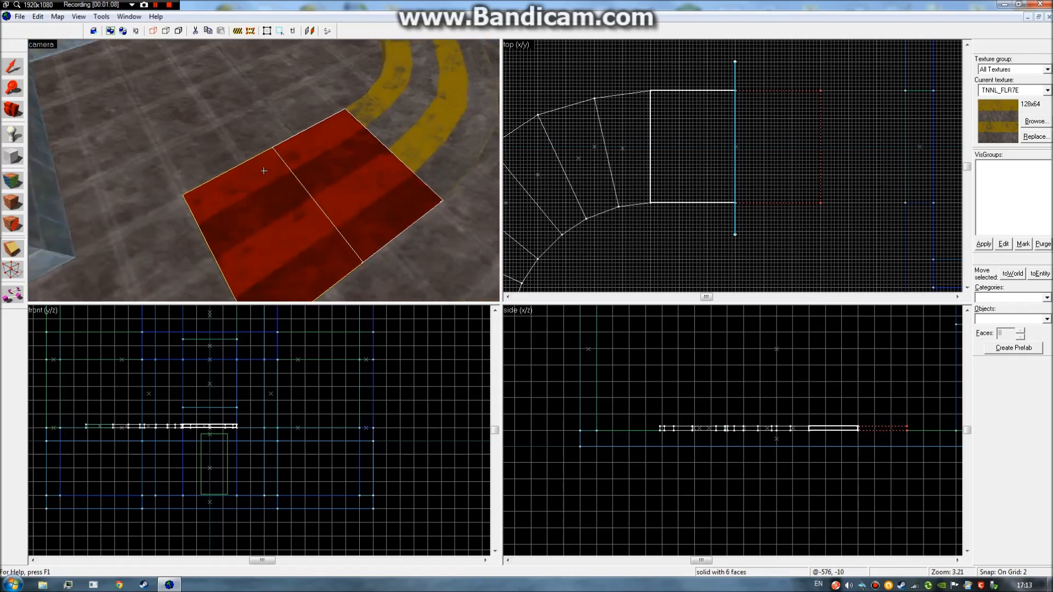
# Tilt the cut line across the slab, apply it, then undo to restore the full slab.
pyautogui.press('z')
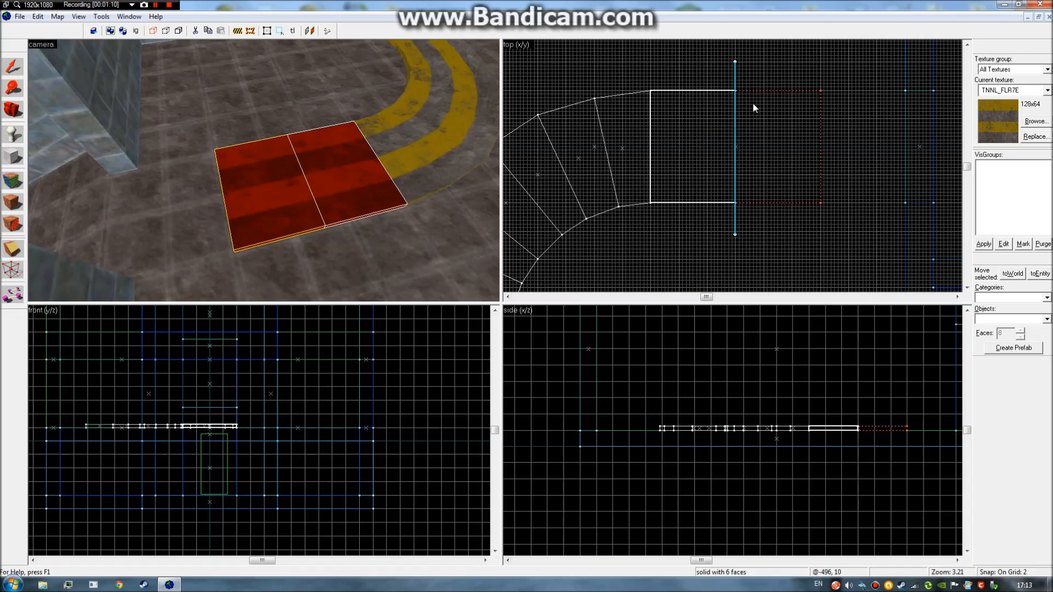
pyautogui.moveTo(735, 61)
pyautogui.mouseDown()
pyautogui.moveTo(825, 64)
pyautogui.moveTo(736, 63)
pyautogui.mouseUp()
pyautogui.press('z')
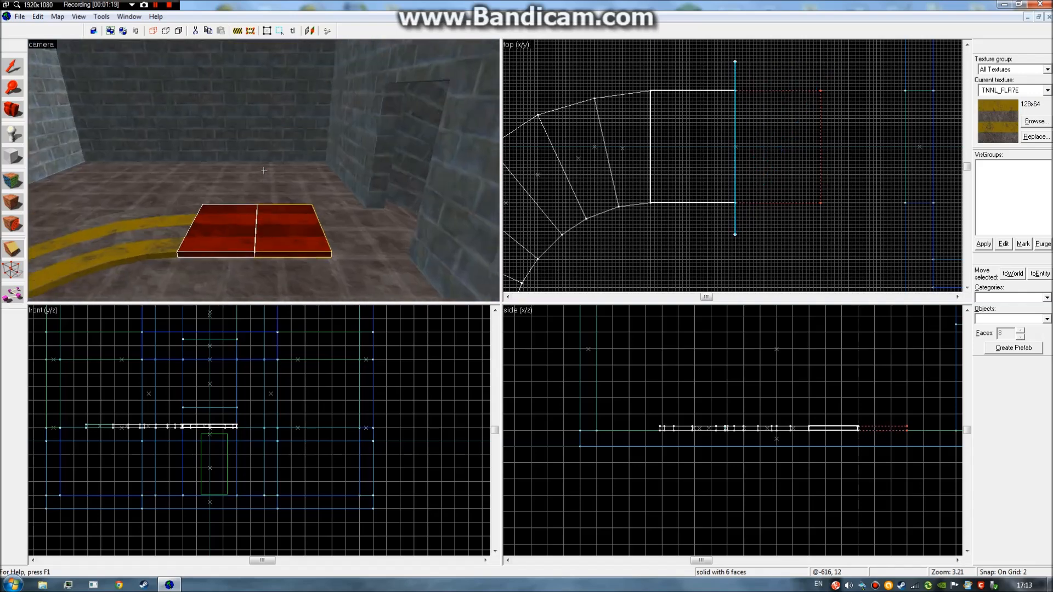
pyautogui.press('w')
pyautogui.press('a')
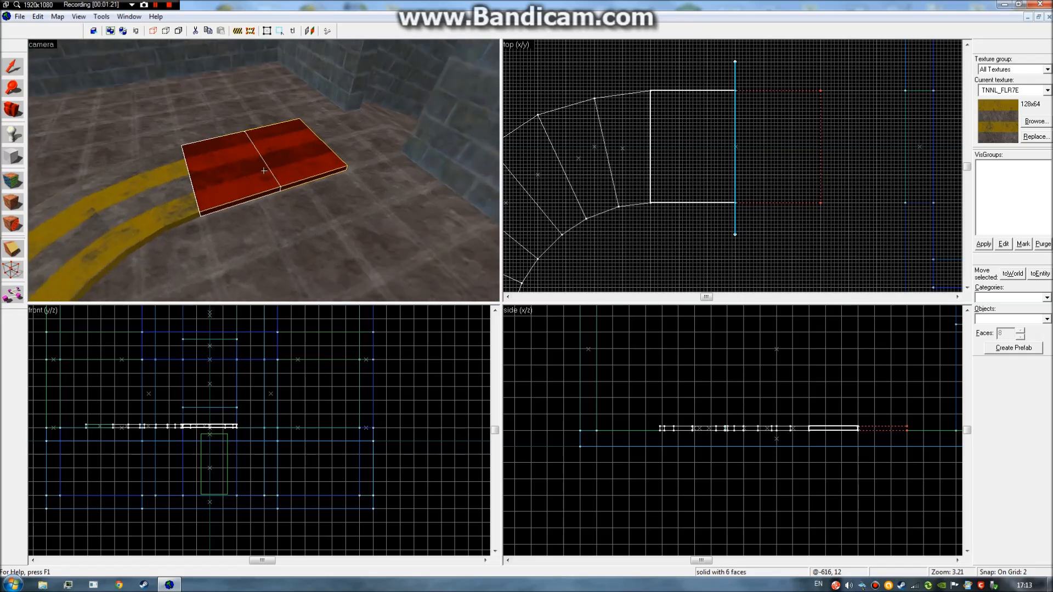
pyautogui.press('d')
pyautogui.press('z')
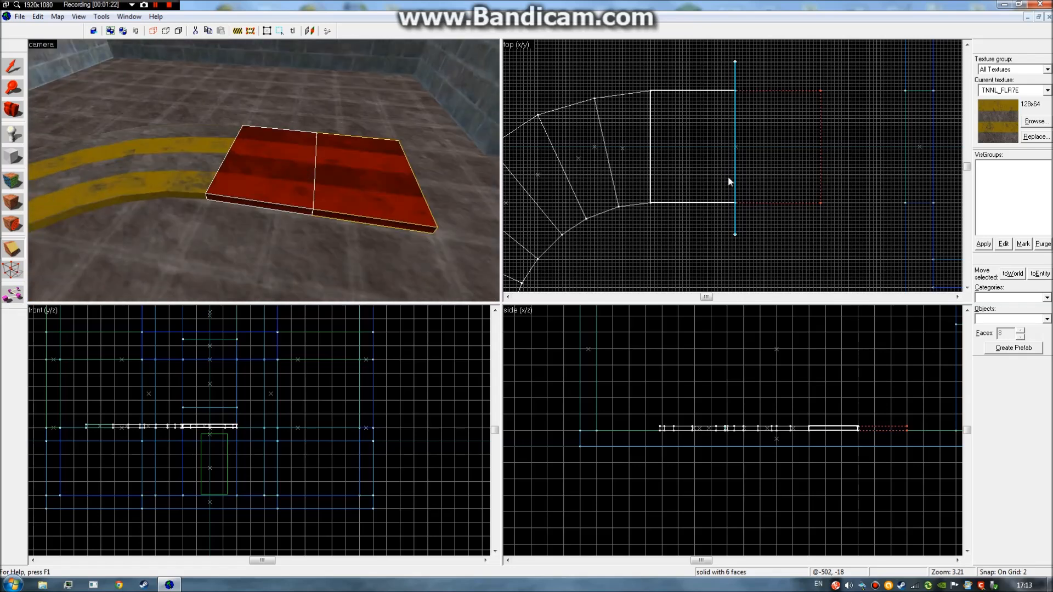
pyautogui.press('Return')
pyautogui.hotkey('ctrl', 'z')
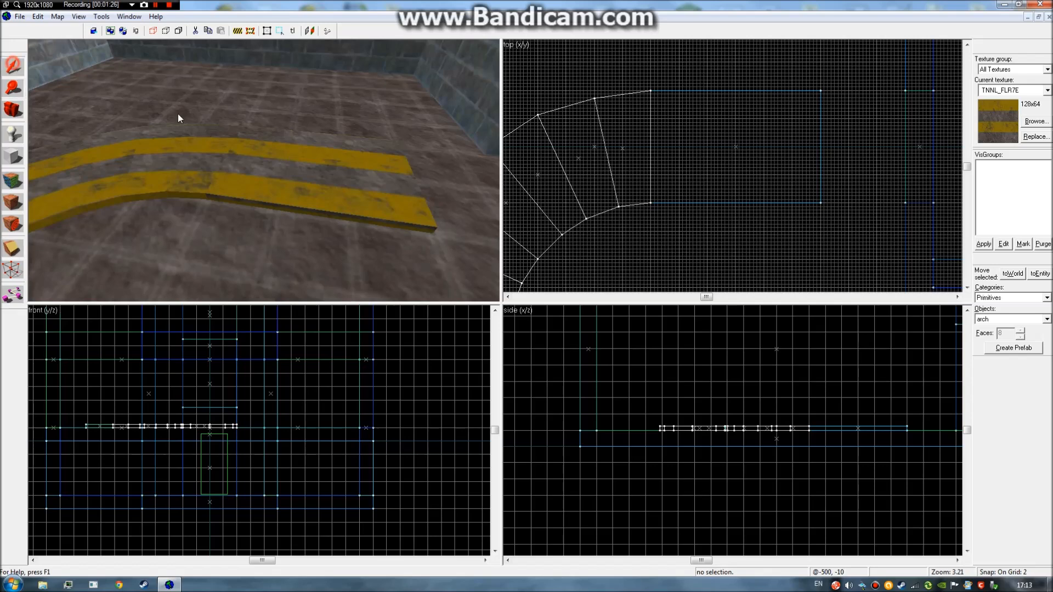
# Try a second tilted vertical cut on the straight slab, undo it, and reselect the striped slab for clipping.
pyautogui.click(277, 170)
pyautogui.click(8, 250)
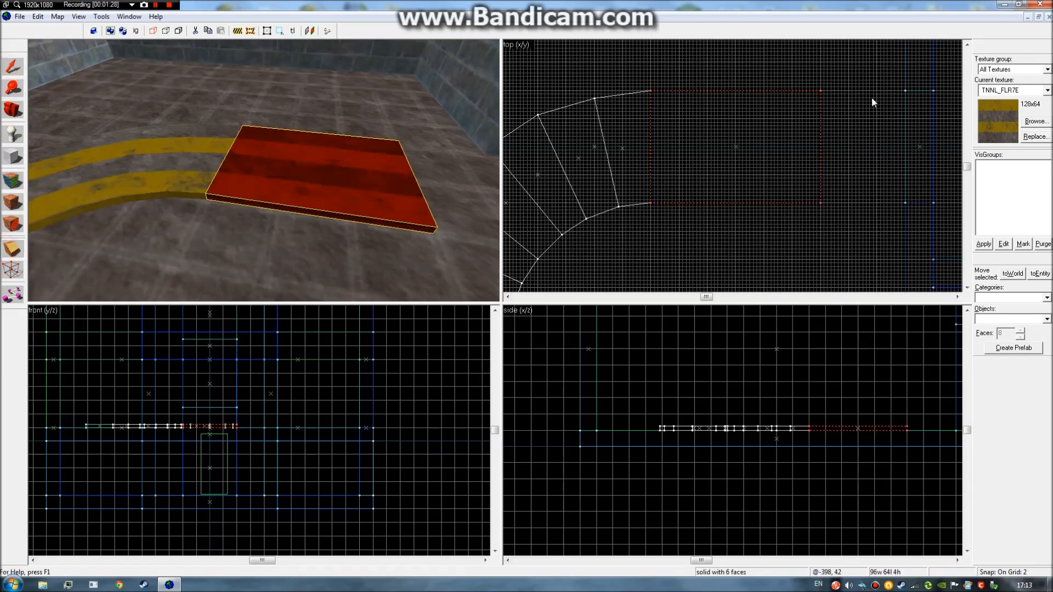
pyautogui.moveTo(735, 77); pyautogui.dragTo(735, 241)
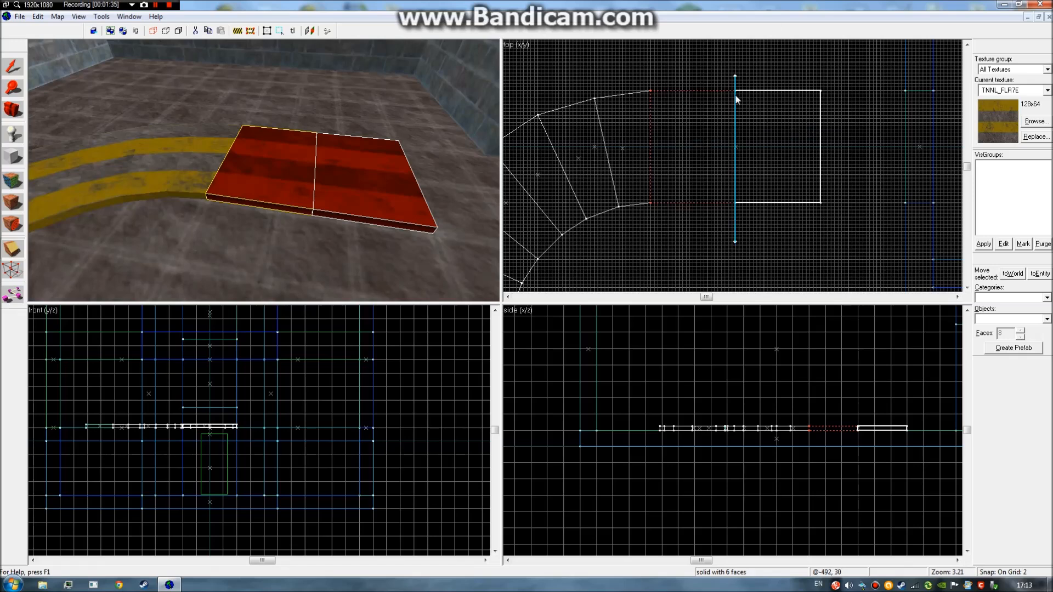
pyautogui.moveTo(735, 75); pyautogui.dragTo(823, 65)
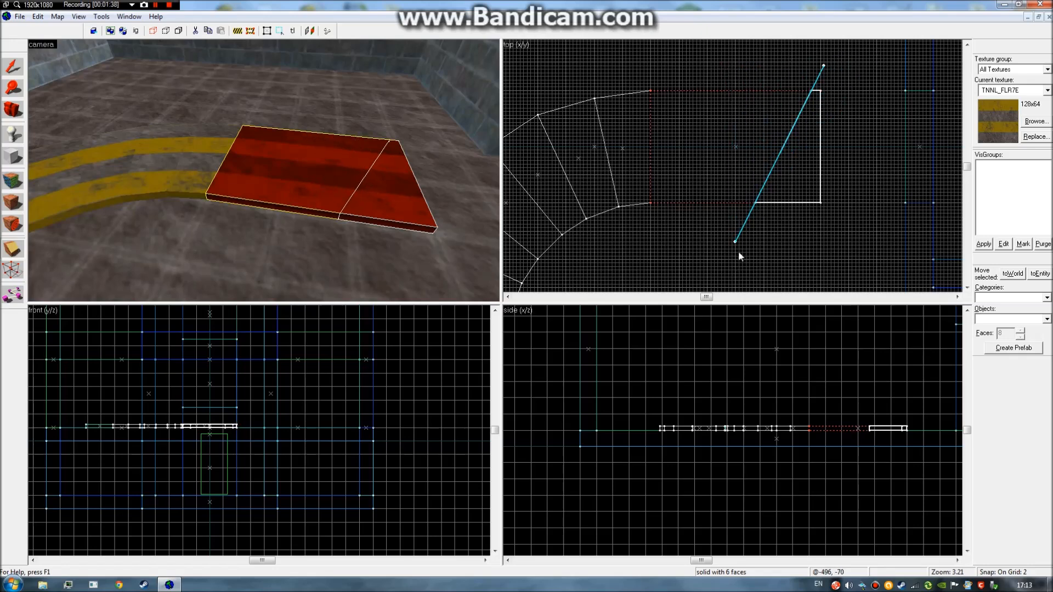
pyautogui.press('Return')
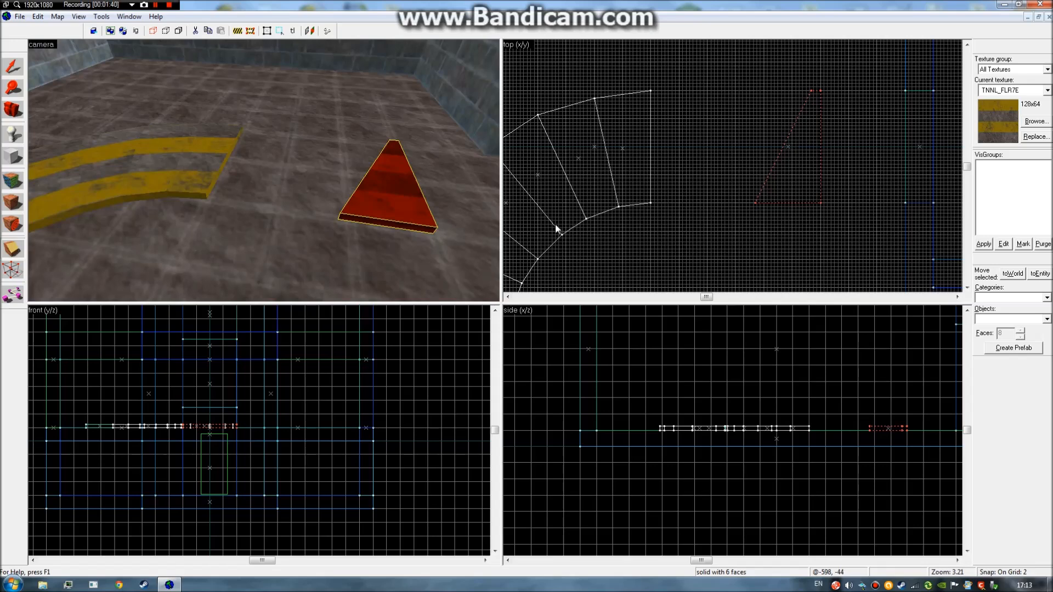
pyautogui.hotkey('ctrl', 'z')
pyautogui.click(342, 173)
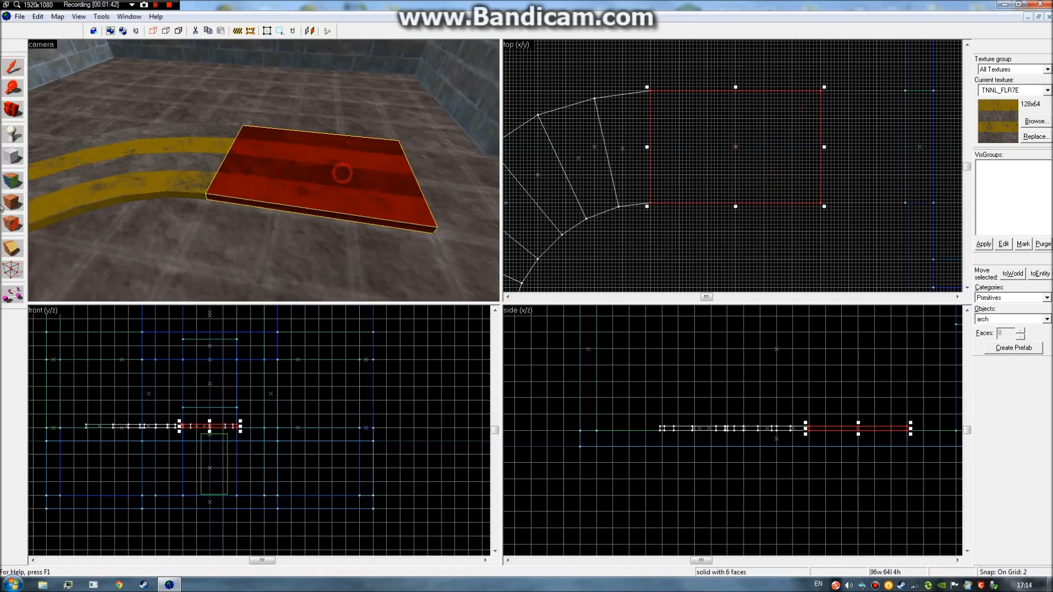
pyautogui.hotkey('shift', 'x')
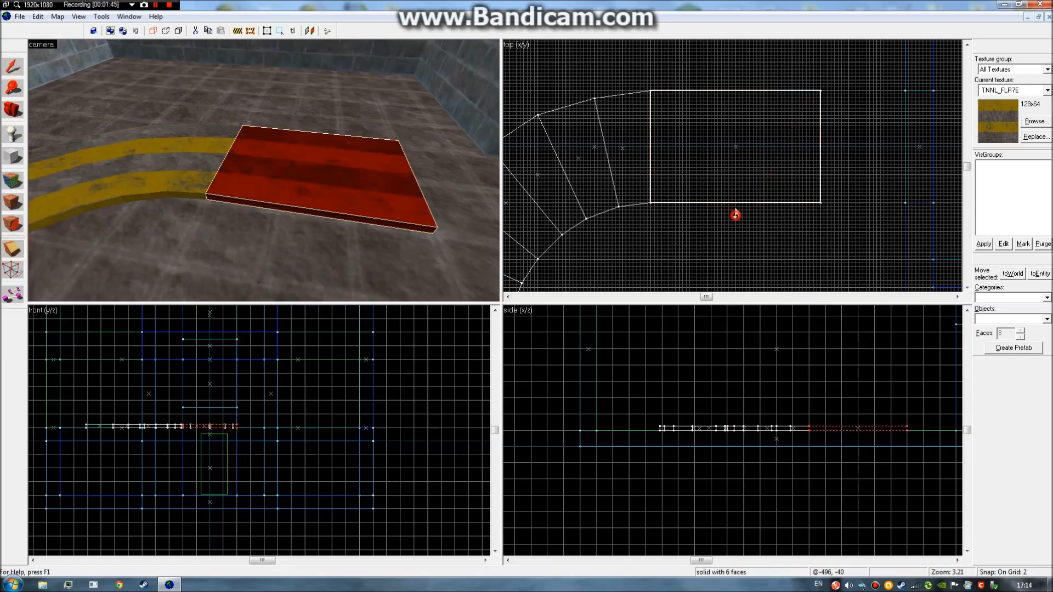
# Split the straight striped slab in two with a vertical cut through its middle, keeping both halves.
pyautogui.moveTo(735, 215); pyautogui.dragTo(736, 71)
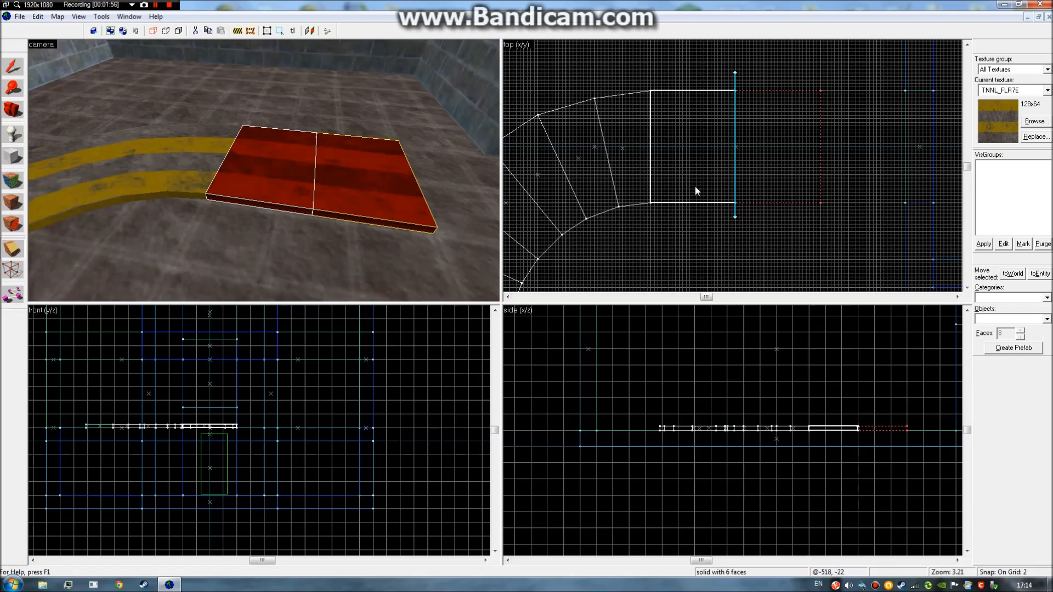
pyautogui.hotkey('shift', 'x')
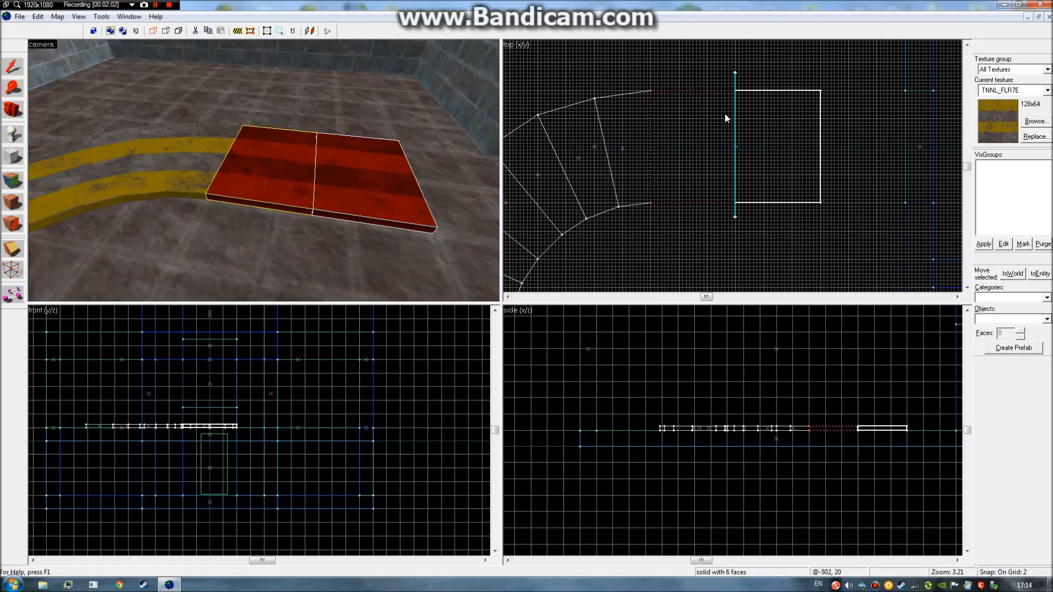
pyautogui.hotkey('shift', 'x')
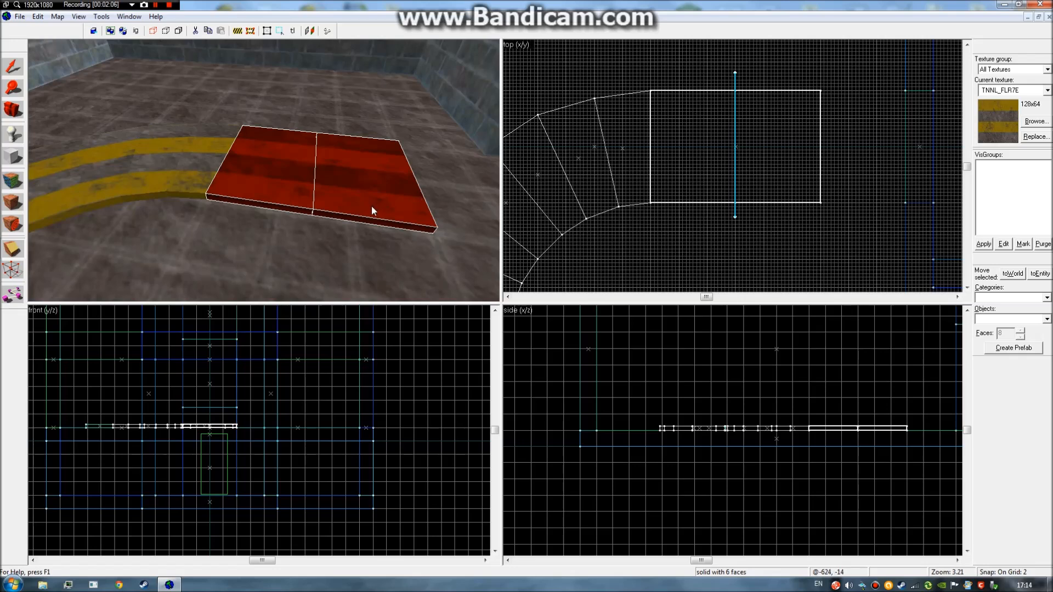
pyautogui.press('z')
pyautogui.press('d')
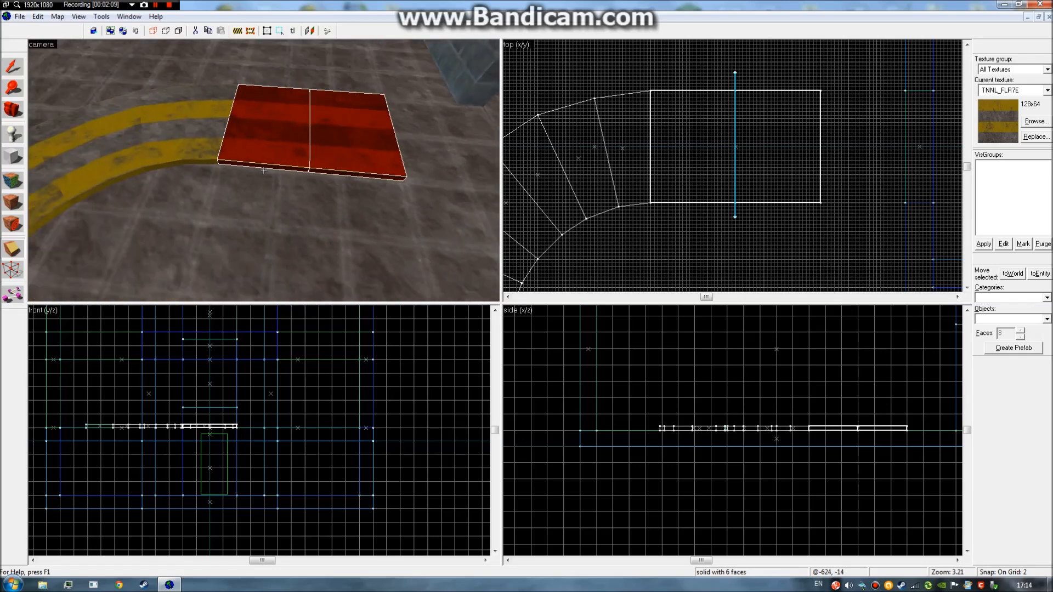
pyautogui.press('z')
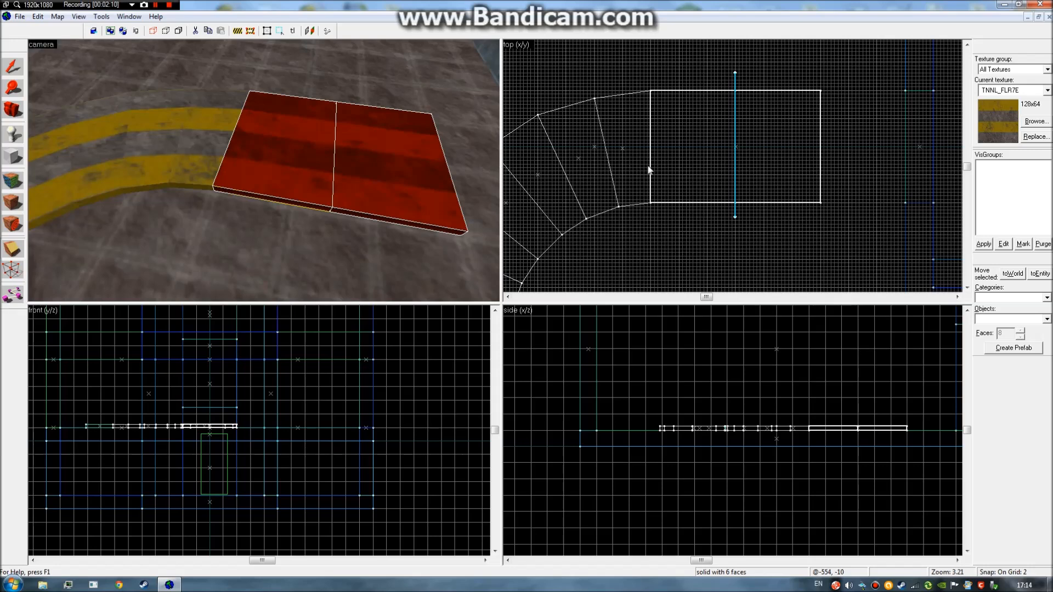
pyautogui.press('Return')
# Select the slab's left half and move it up to open a gap, then undo the move.
pyautogui.click(13, 67)
pyautogui.click(392, 192)
pyautogui.click(301, 178)
pyautogui.click(369, 178)
pyautogui.click(281, 170)
pyautogui.click(379, 164)
pyautogui.click(317, 163)
pyautogui.click(385, 160)
pyautogui.click(303, 162)
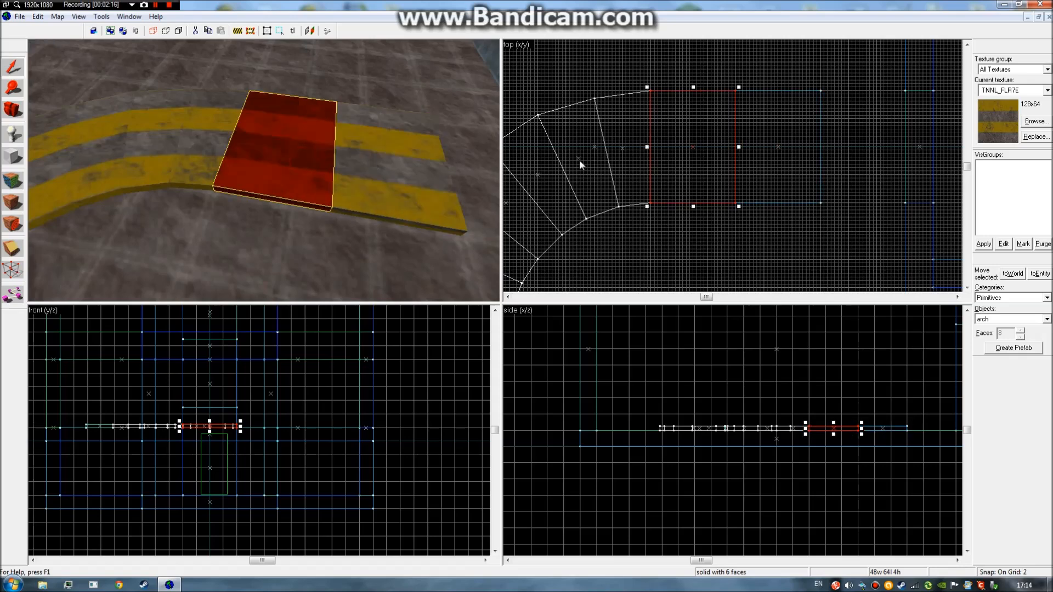
pyautogui.moveTo(696, 160); pyautogui.dragTo(701, 98)
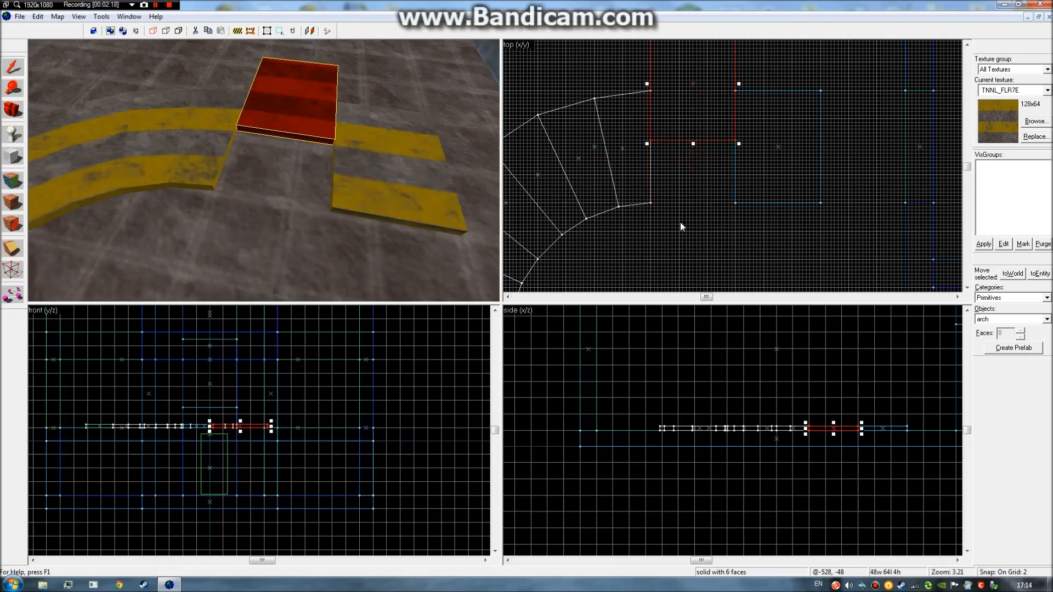
pyautogui.hotkey('ctrl', 'z')
# Look over the straight striped floor pieces in 3D, checking the neighbouring square slab piece.
pyautogui.click(744, 245)
pyautogui.press('z')
pyautogui.press('a')
pyautogui.press('d')
pyautogui.press('a')
pyautogui.press('d')
pyautogui.click(264, 170)
pyautogui.click(264, 171)
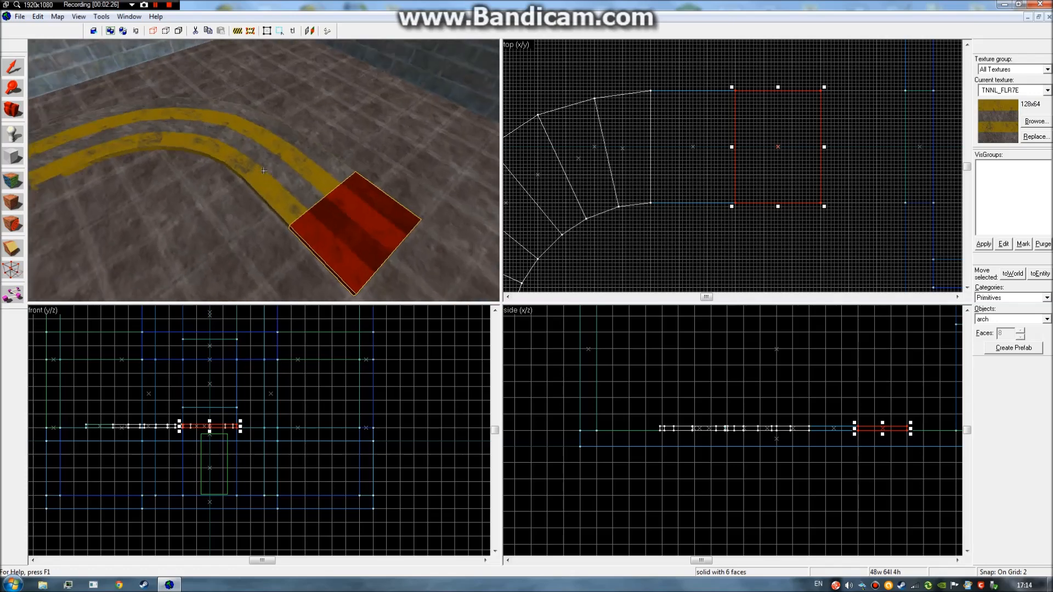
pyautogui.press('d')
pyautogui.press('a')
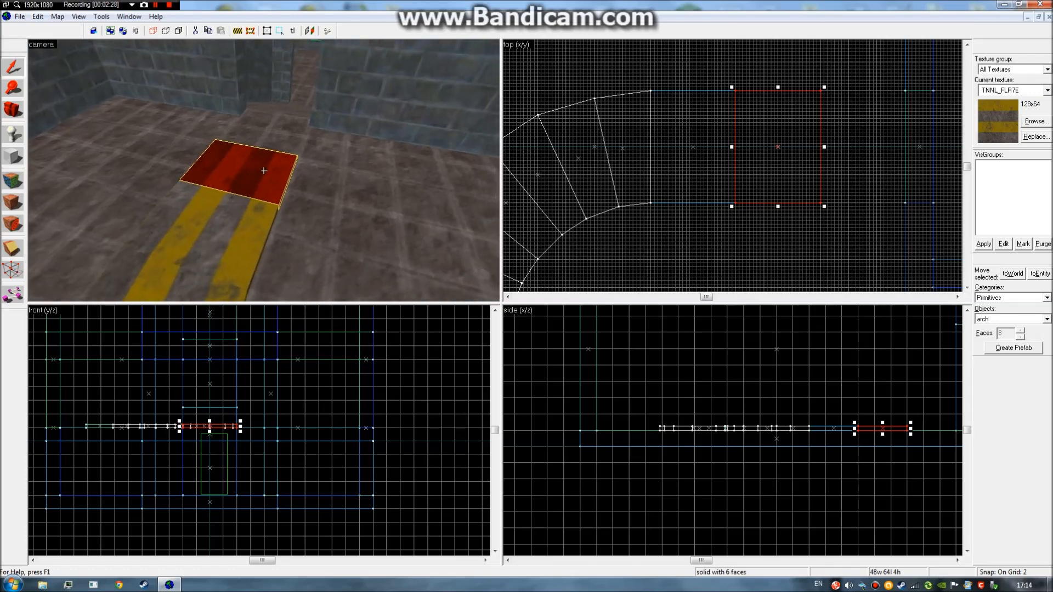
pyautogui.press('d')
pyautogui.press('s')
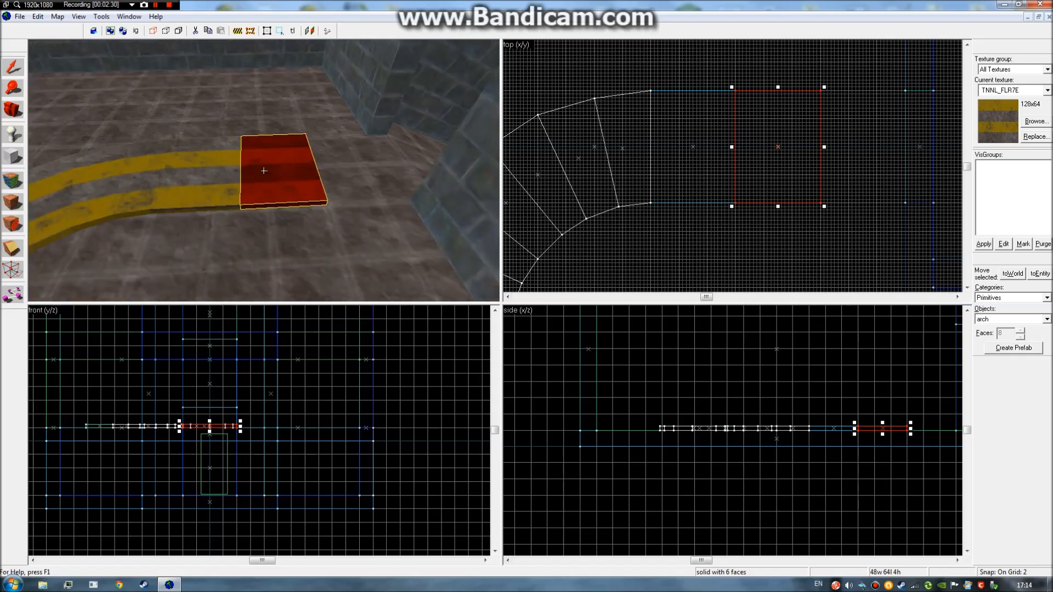
pyautogui.press('z')
pyautogui.click(651, 247)
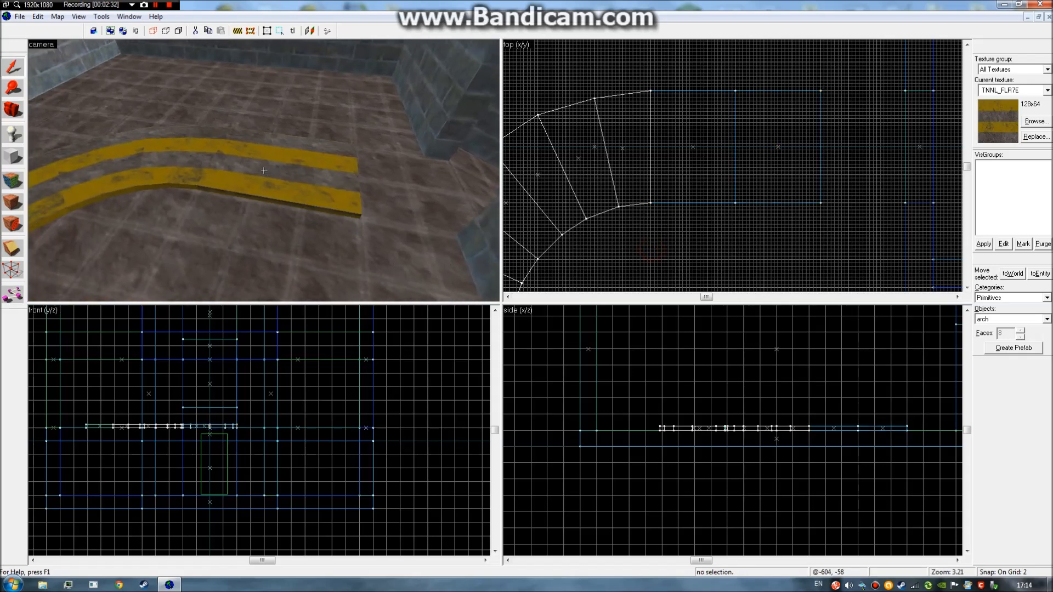
pyautogui.press('w')
pyautogui.press('z')
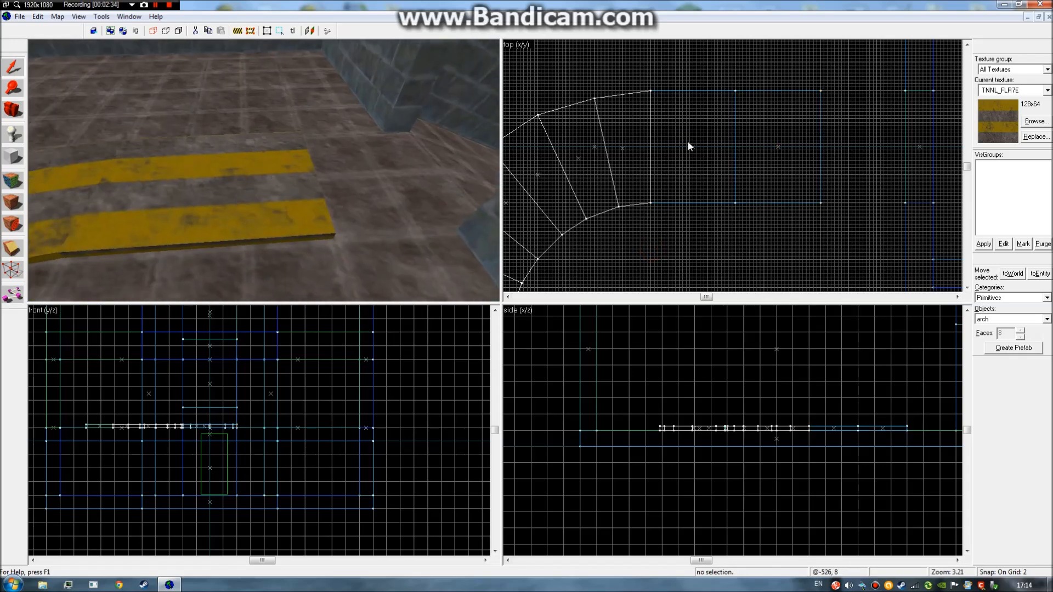
# Cut the left square slab piece with a vertical clip line.
pyautogui.click(688, 142)
pyautogui.hotkey('shift', 'x')
pyautogui.moveTo(707, 76); pyautogui.dragTo(708, 171)
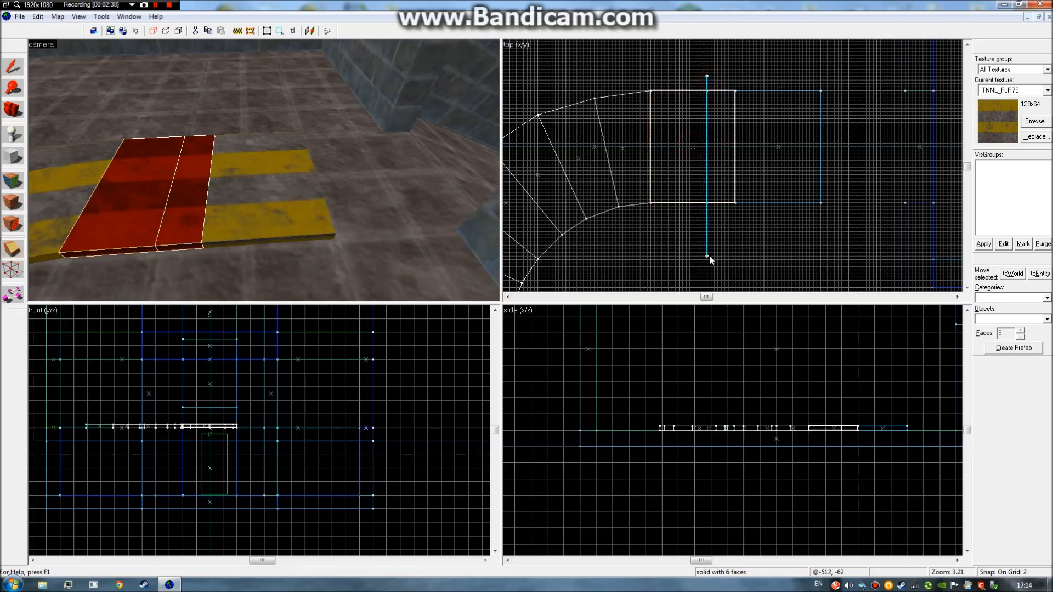
pyautogui.press('Return')
# Delete the narrow middle slab piece, view the gap in 3D, then restore it.
pyautogui.click(10, 66)
pyautogui.click(197, 195)
pyautogui.click(232, 195)
pyautogui.click(157, 196)
pyautogui.click(197, 195)
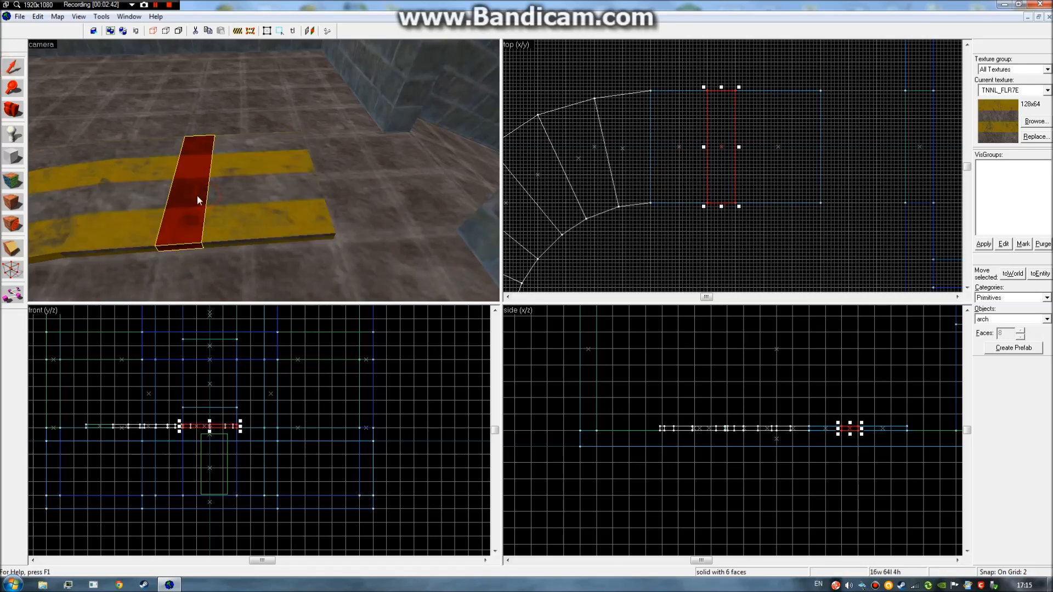
pyautogui.press('Delete')
pyautogui.press('z')
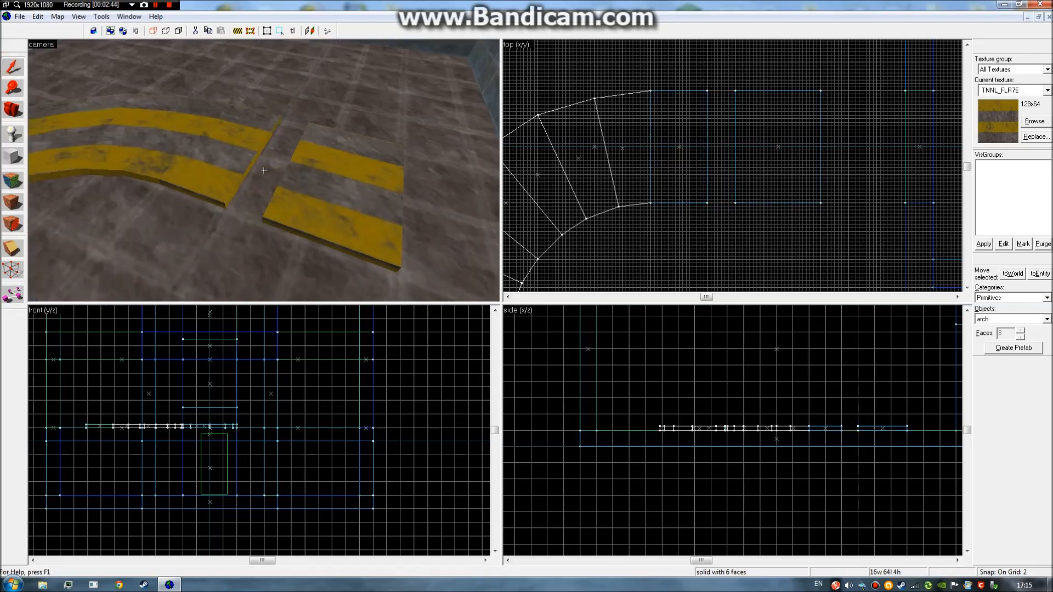
pyautogui.hotkey('ctrl', 'z')
# Revert the split halves so the slab is one 96-wide piece, and select it.
pyautogui.press('z')
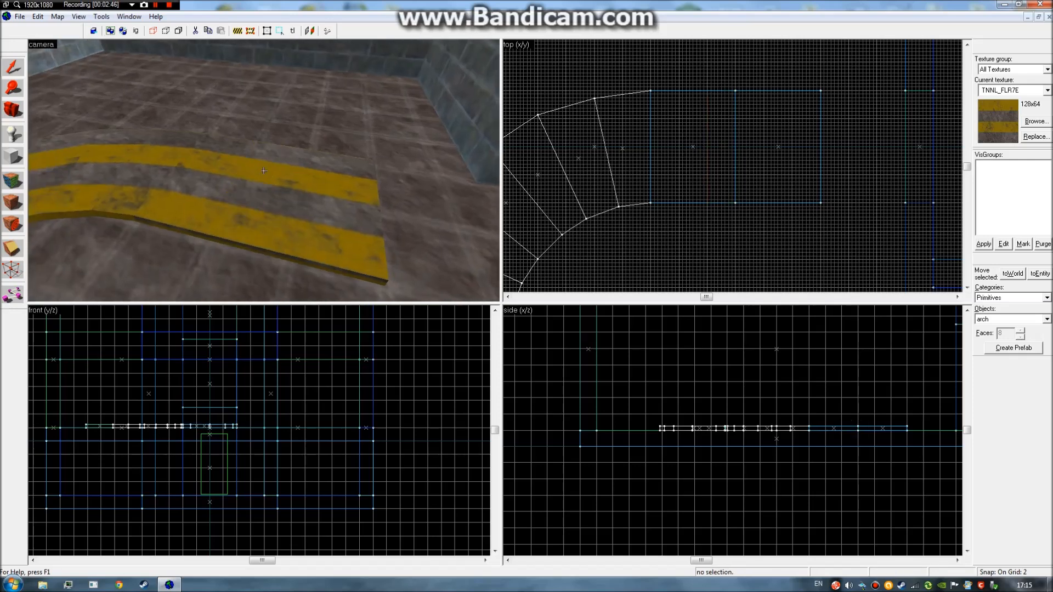
pyautogui.click(266, 172)
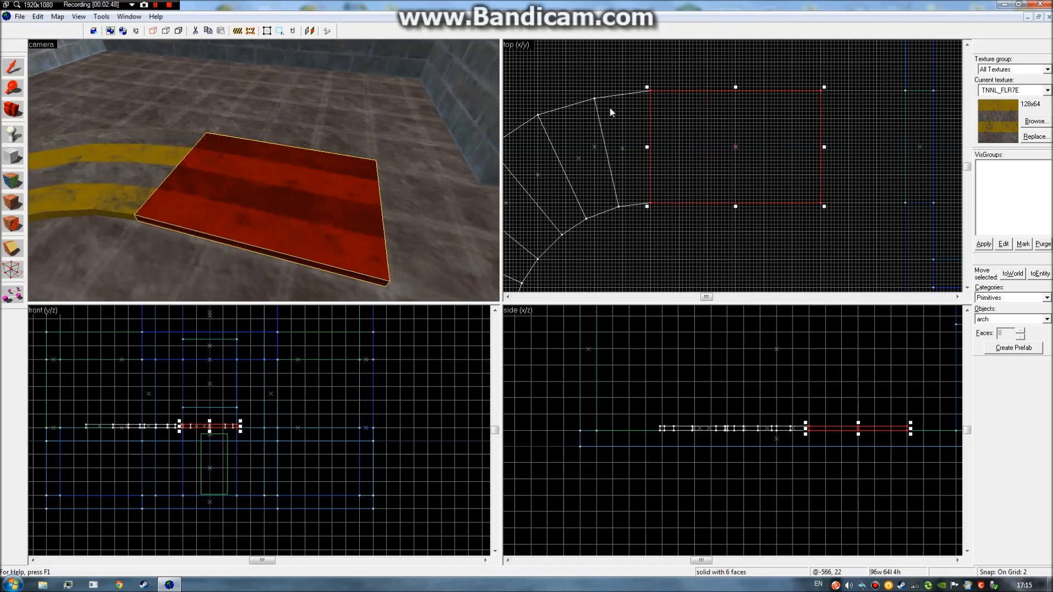
pyautogui.hotkey('ctrl', 'z')
pyautogui.click(304, 229)
pyautogui.click(228, 221)
pyautogui.hotkey('ctrl', 'z')
pyautogui.click(322, 203)
# Inspect the red slab in 3D and draw a trial diagonal clip line across its corner.
pyautogui.press('z')
pyautogui.press('s')
pyautogui.press('w')
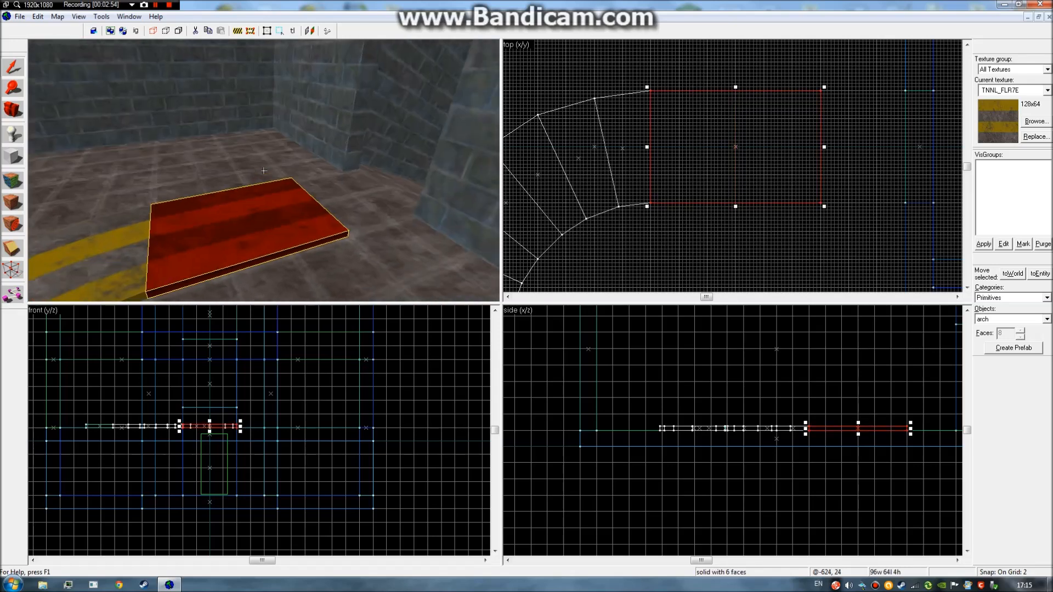
pyautogui.press('s')
pyautogui.press('d')
pyautogui.press('w')
pyautogui.press('s')
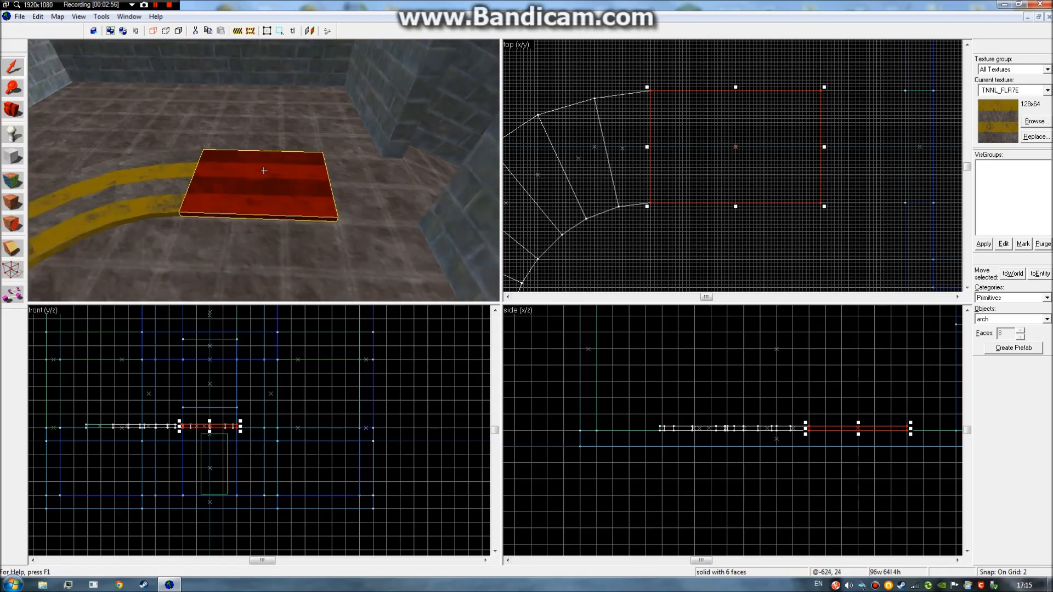
pyautogui.press('w')
pyautogui.press('z')
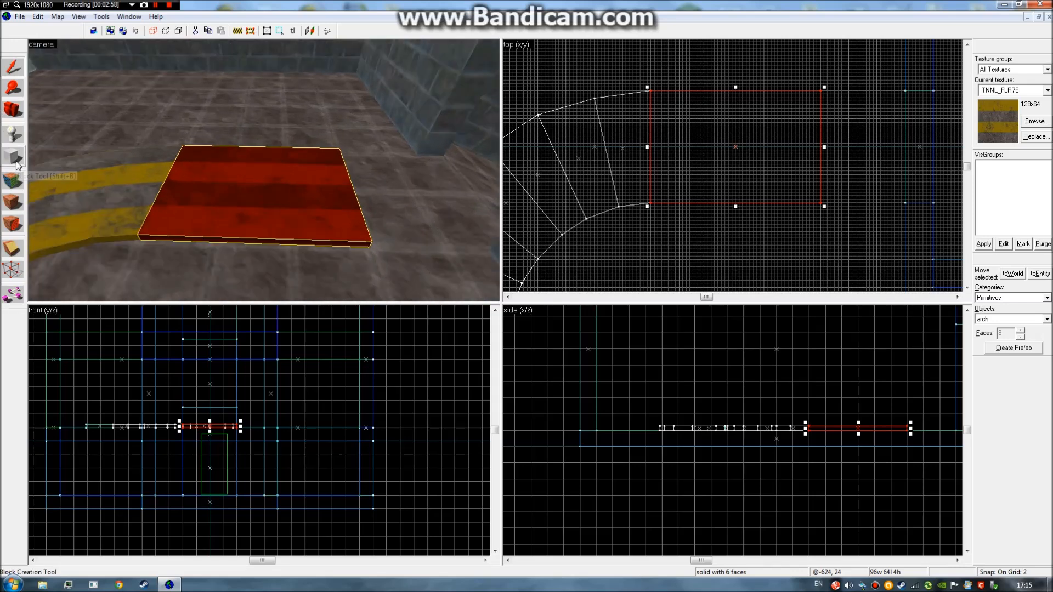
pyautogui.click(6, 254)
pyautogui.hotkey('shift', 'x')
pyautogui.moveTo(783, 213); pyautogui.dragTo(830, 152)
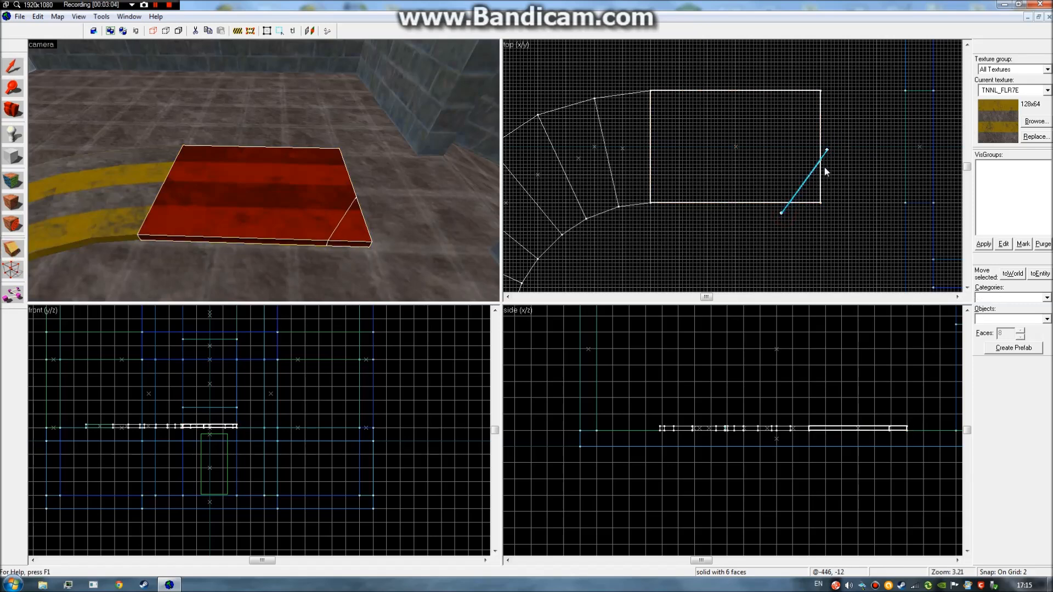
pyautogui.moveTo(826, 151); pyautogui.dragTo(821, 174)
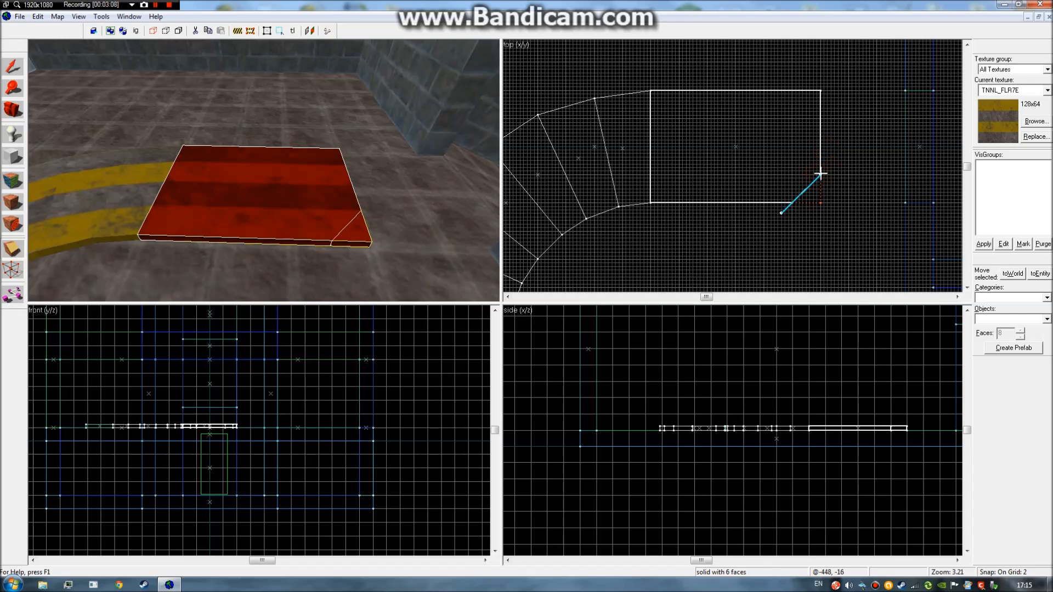
# Run the clip line from the slab's lower-left corner to its right edge and cut off the thin wedge.
pyautogui.moveTo(781, 212); pyautogui.dragTo(652, 202)
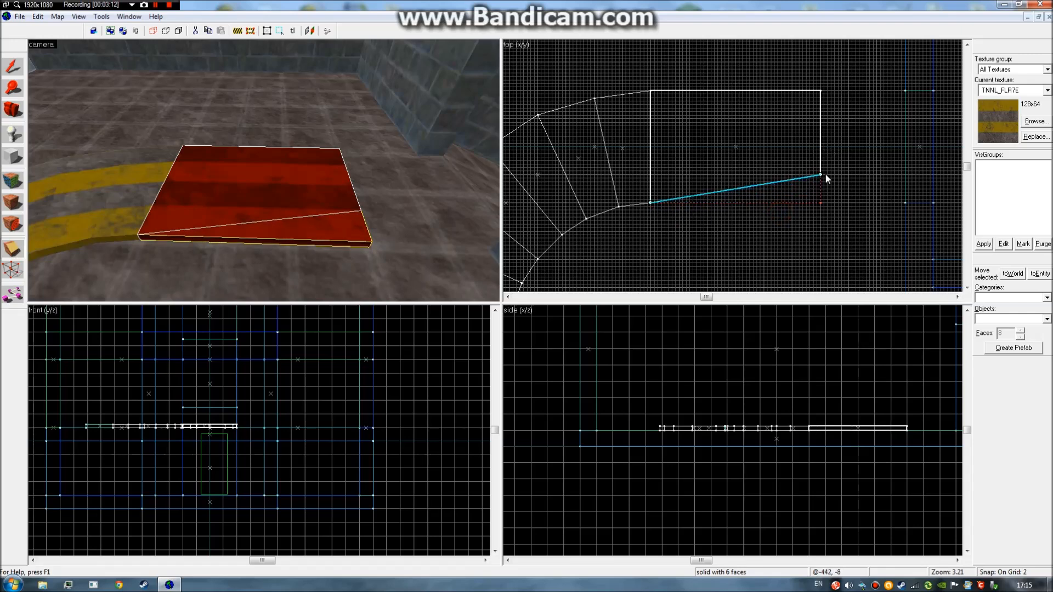
pyautogui.moveTo(817, 176)
pyautogui.mouseDown()
pyautogui.moveTo(820, 192)
pyautogui.moveTo(821, 174)
pyautogui.mouseUp()
pyautogui.moveTo(819, 174); pyautogui.dragTo(817, 188)
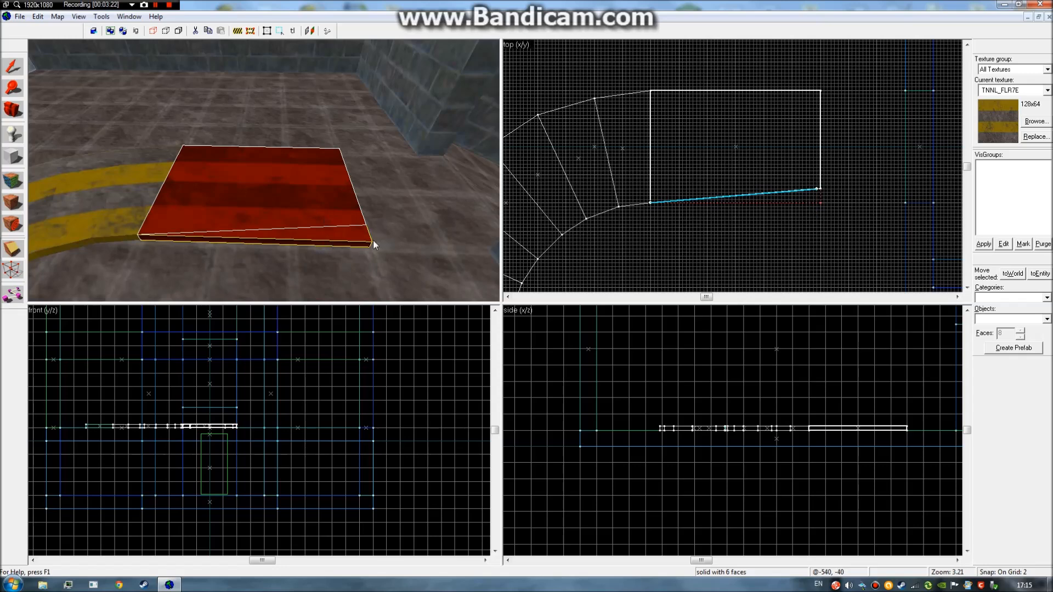
pyautogui.moveTo(816, 190); pyautogui.dragTo(821, 189)
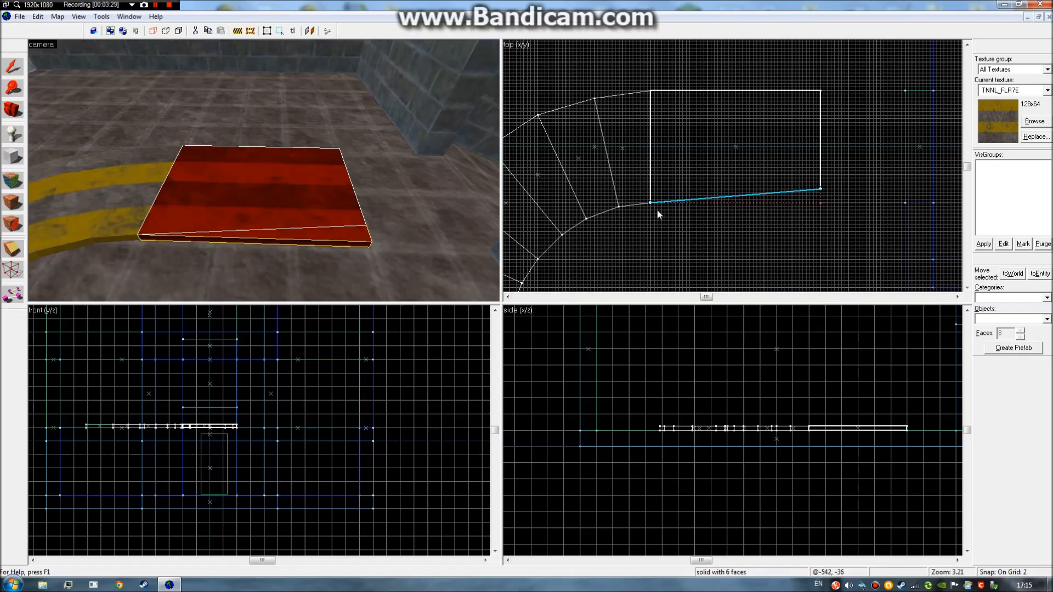
pyautogui.click(821, 189)
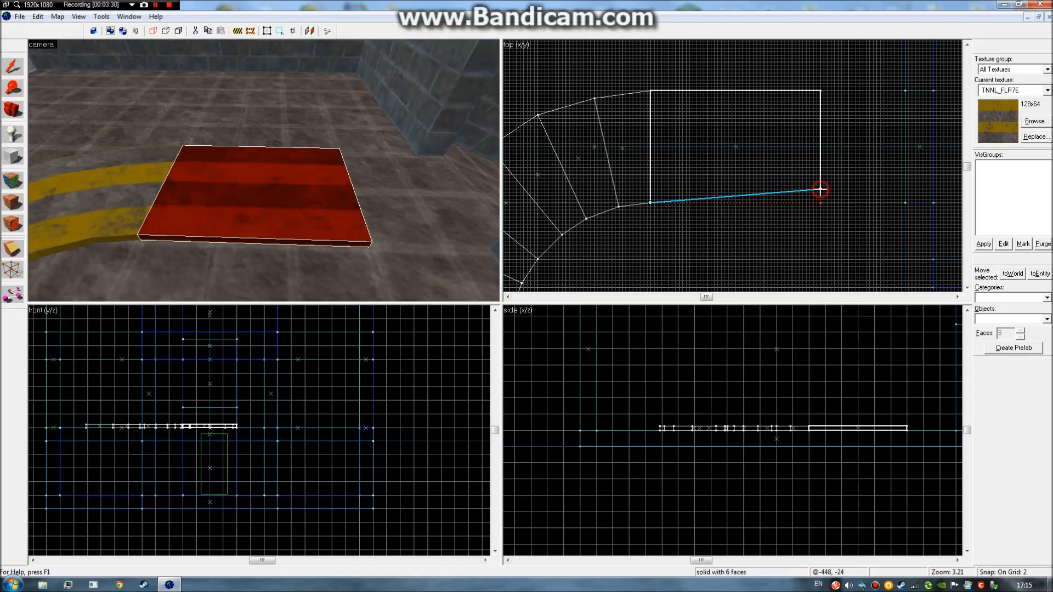
pyautogui.moveTo(827, 189)
pyautogui.mouseDown()
pyautogui.moveTo(890, 181)
pyautogui.moveTo(821, 189)
pyautogui.mouseUp()
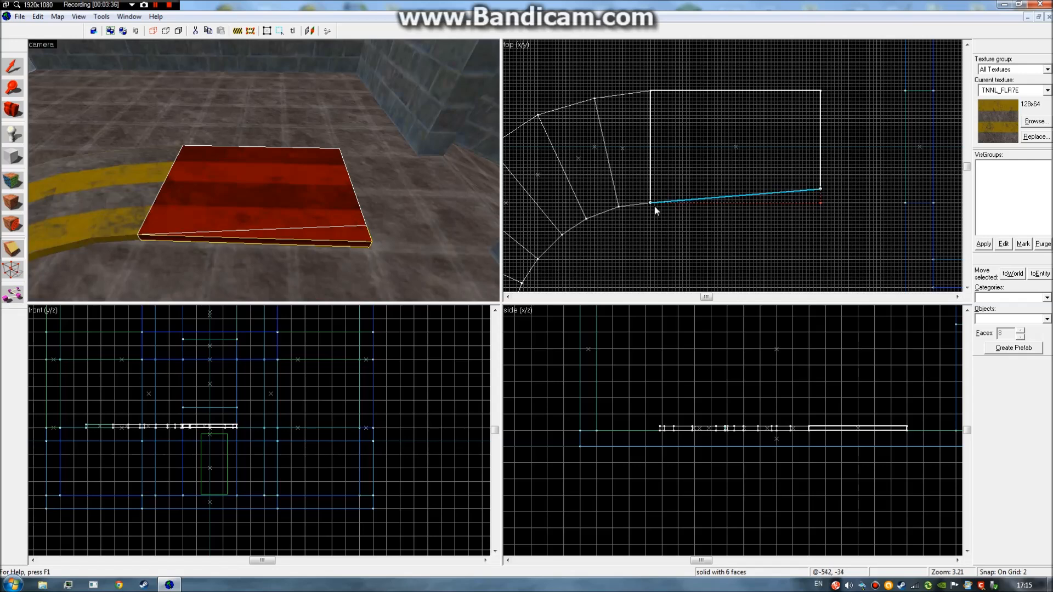
pyautogui.moveTo(647, 202); pyautogui.dragTo(651, 202)
pyautogui.press('Return')
# Slant-cut the block's top edge with a clip line in the top view, flipping the kept side before applying.
pyautogui.click(18, 62)
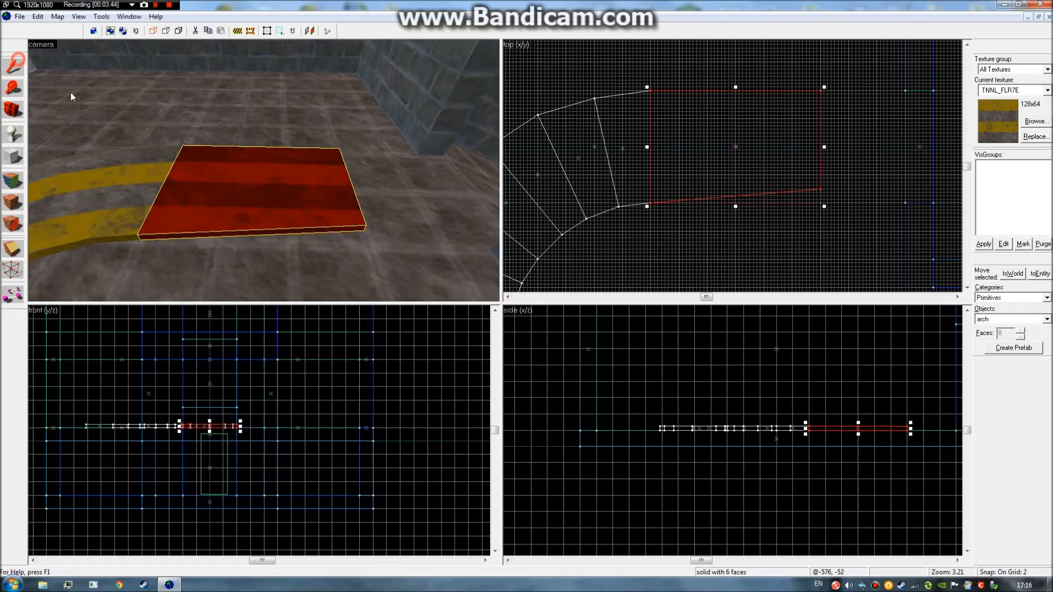
pyautogui.press('z')
pyautogui.press('z')
pyautogui.click(4, 254)
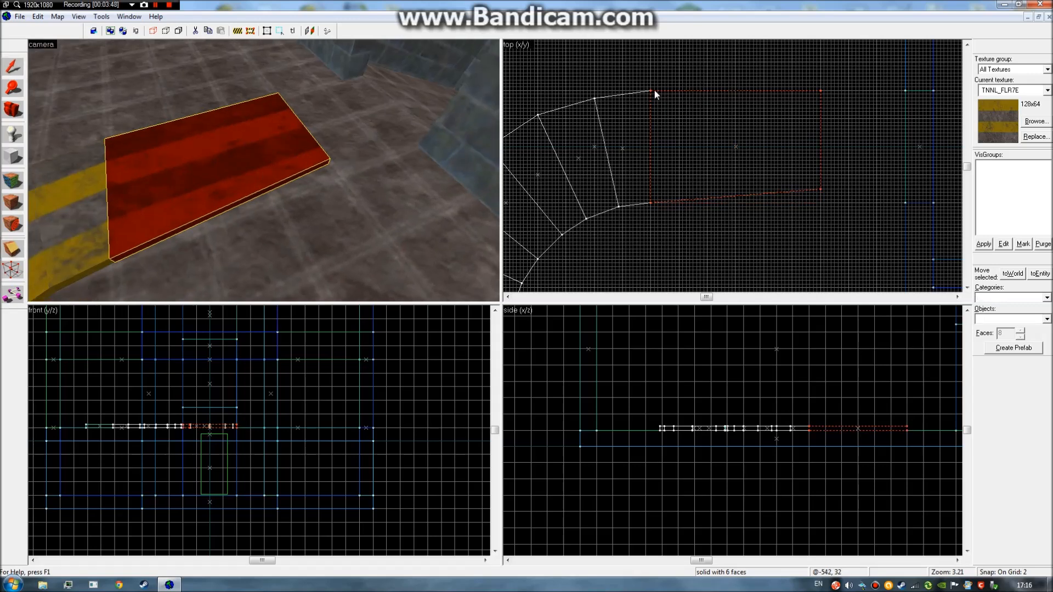
pyautogui.moveTo(651, 91); pyautogui.dragTo(822, 105)
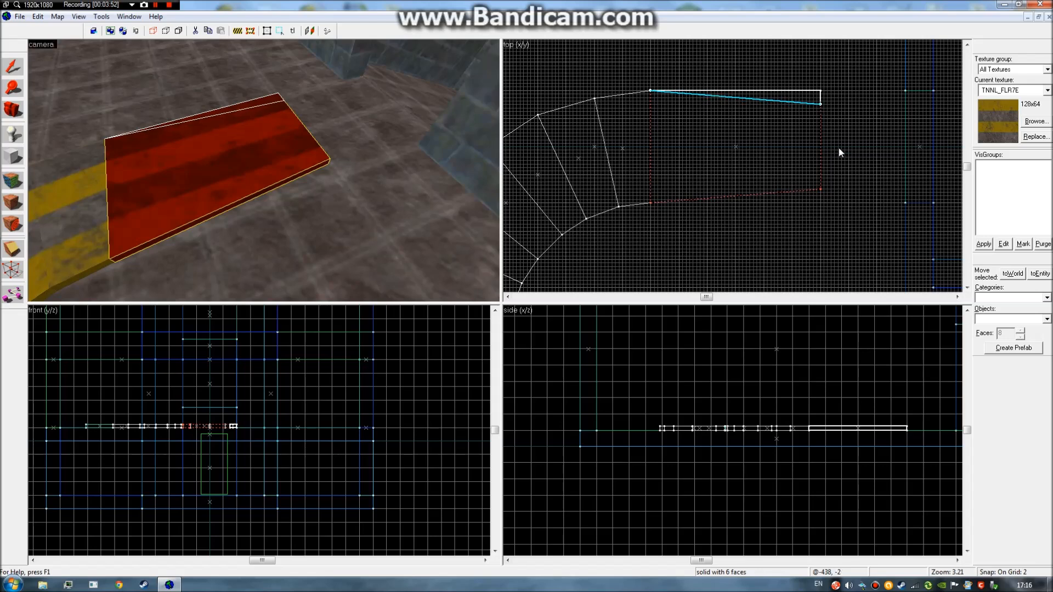
pyautogui.hotkey('shift', 'x')
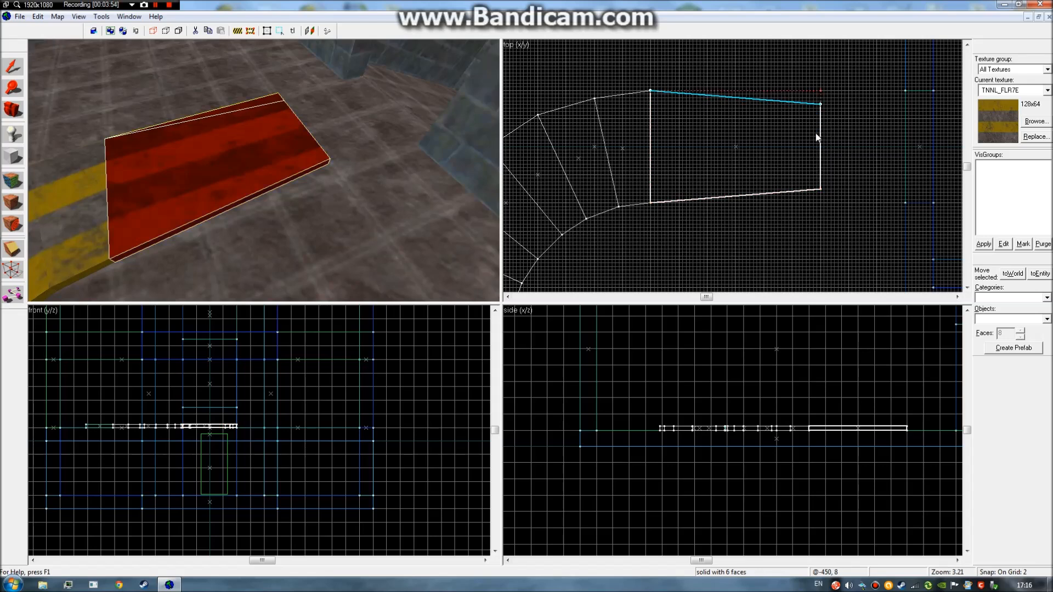
pyautogui.press('Return')
pyautogui.click(8, 69)
# Fly around the striped floor block and yellow arch in 3D, selecting and deselecting the block.
pyautogui.click(718, 240)
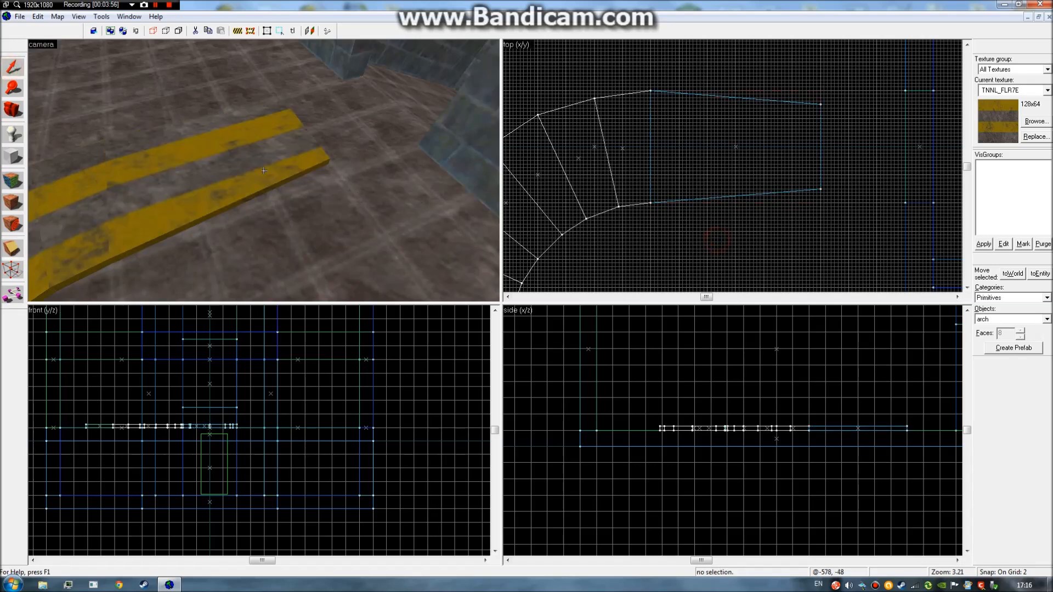
pyautogui.press('a')
pyautogui.press('z')
pyautogui.click(264, 170)
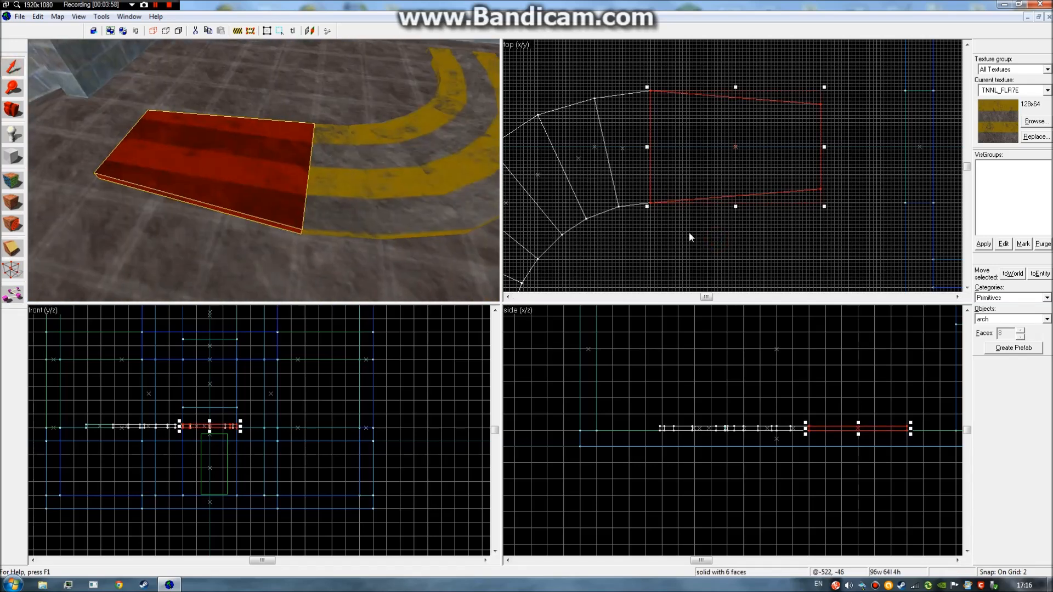
pyautogui.click(690, 229)
pyautogui.press('z')
pyautogui.press('d')
pyautogui.press('d')
pyautogui.press('a')
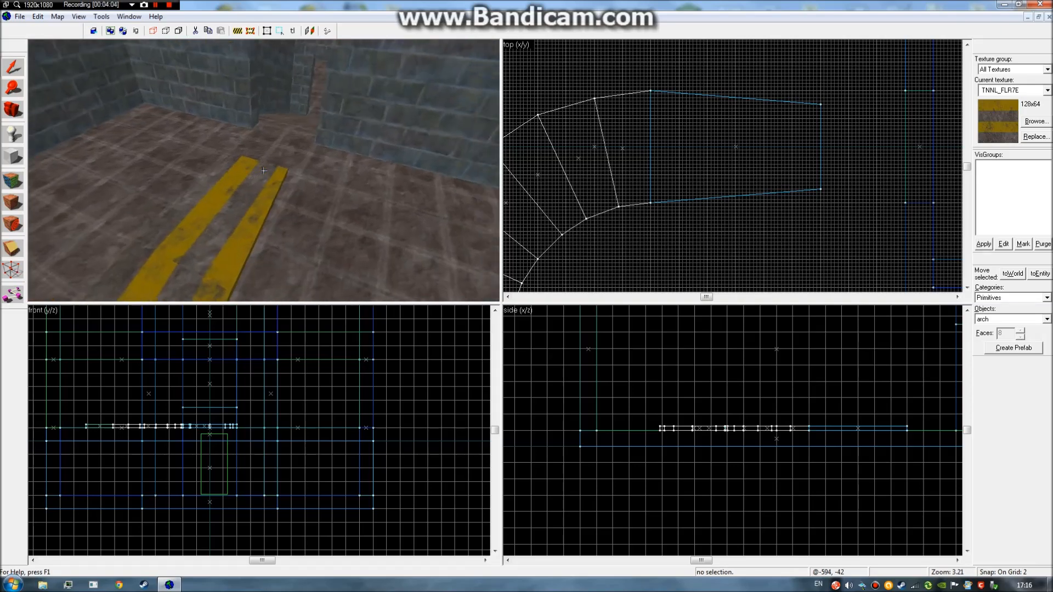
pyautogui.click(263, 171)
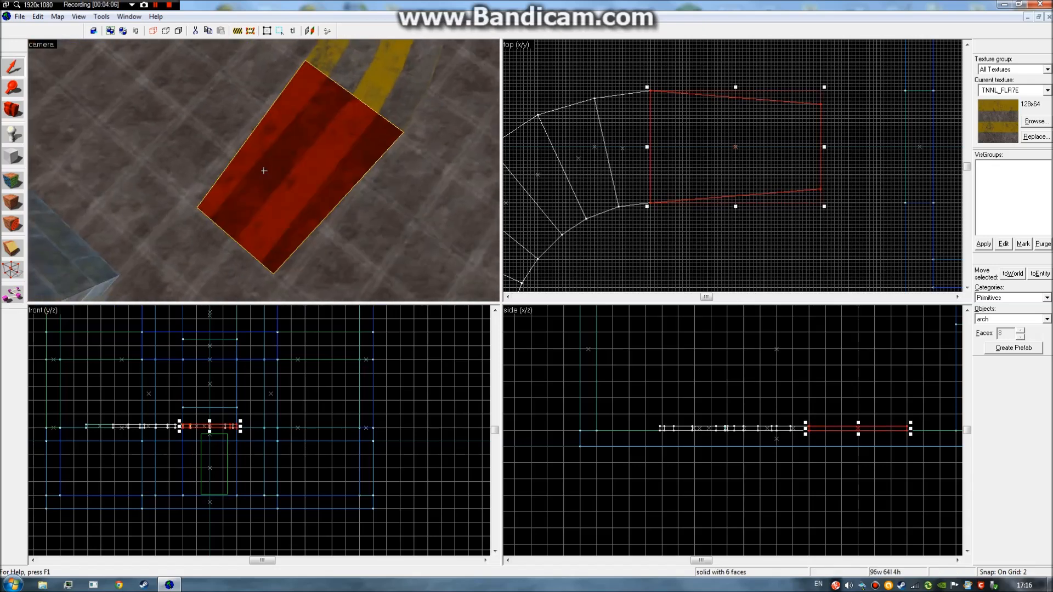
pyautogui.click(692, 222)
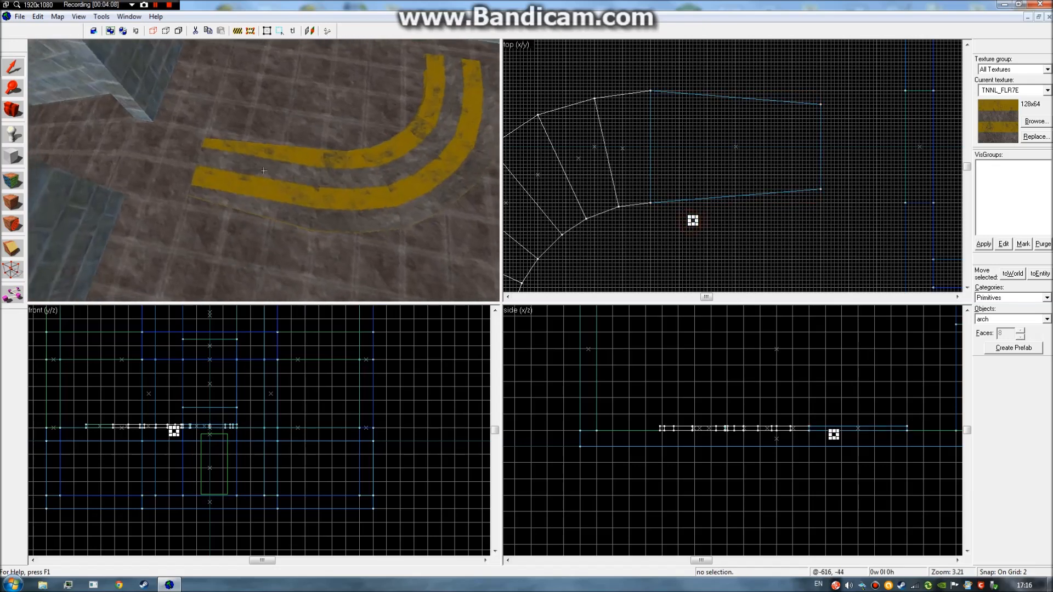
pyautogui.press('z')
pyautogui.click(787, 250)
pyautogui.press('z')
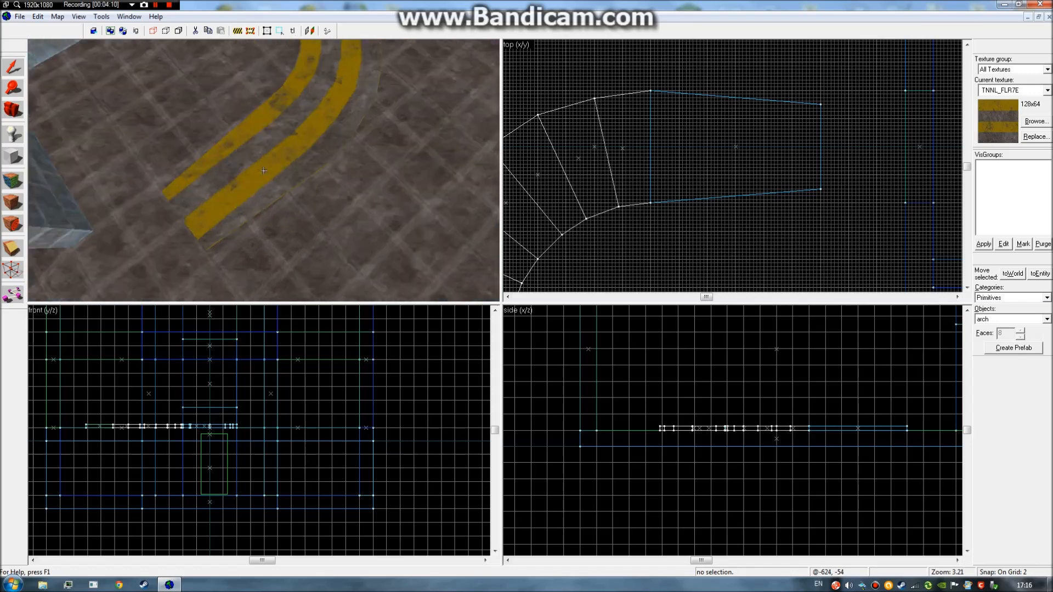
# Select the slanted floor block and undo its cut, then tilt the camera toward the brick wall.
pyautogui.press('d')
pyautogui.press('a')
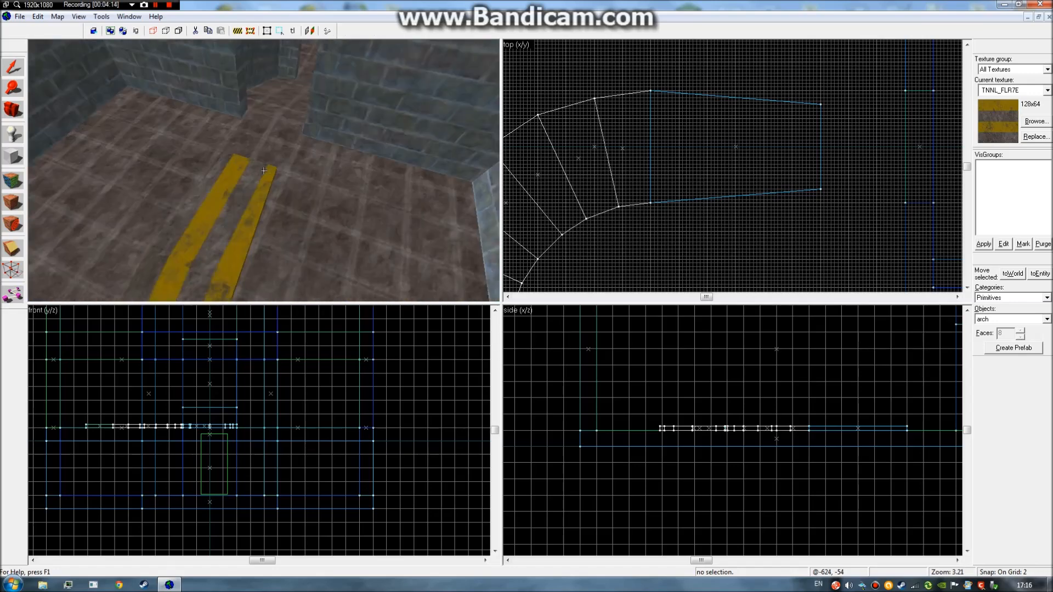
pyautogui.click(264, 171)
pyautogui.press('z')
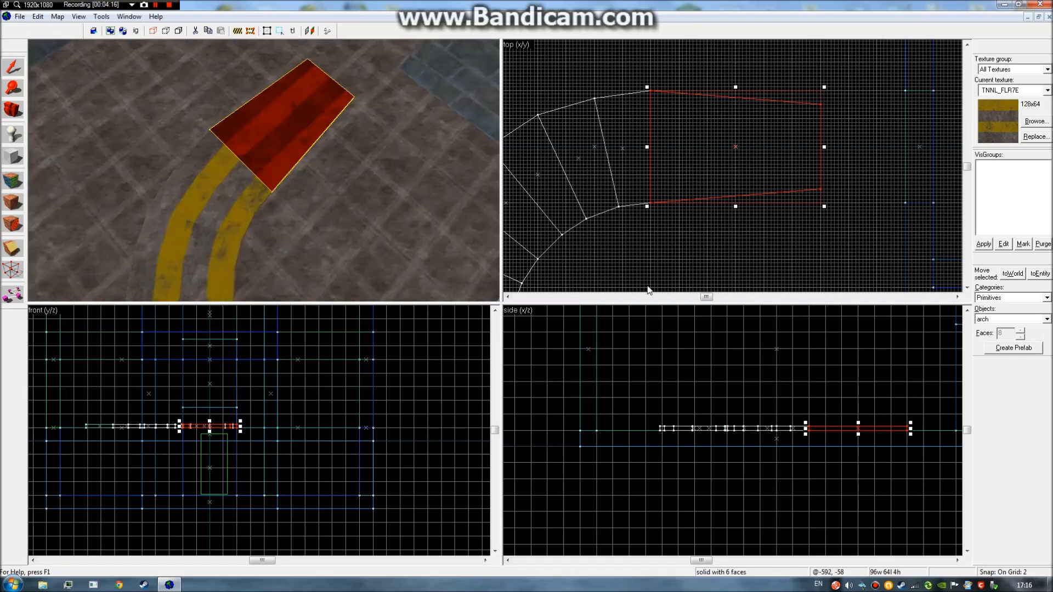
pyautogui.click(662, 262)
pyautogui.press('z')
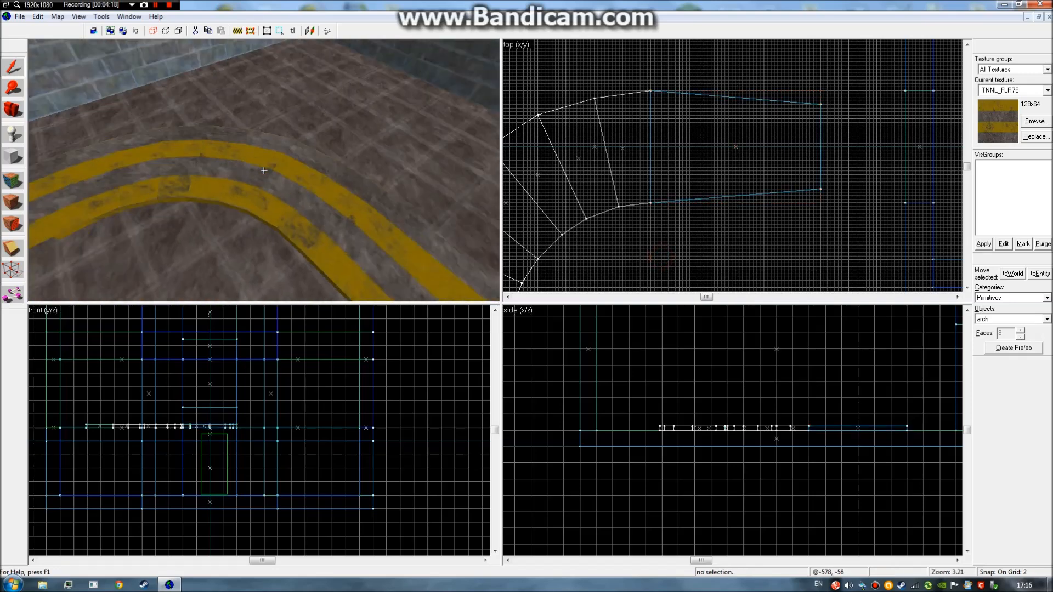
pyautogui.click(264, 170)
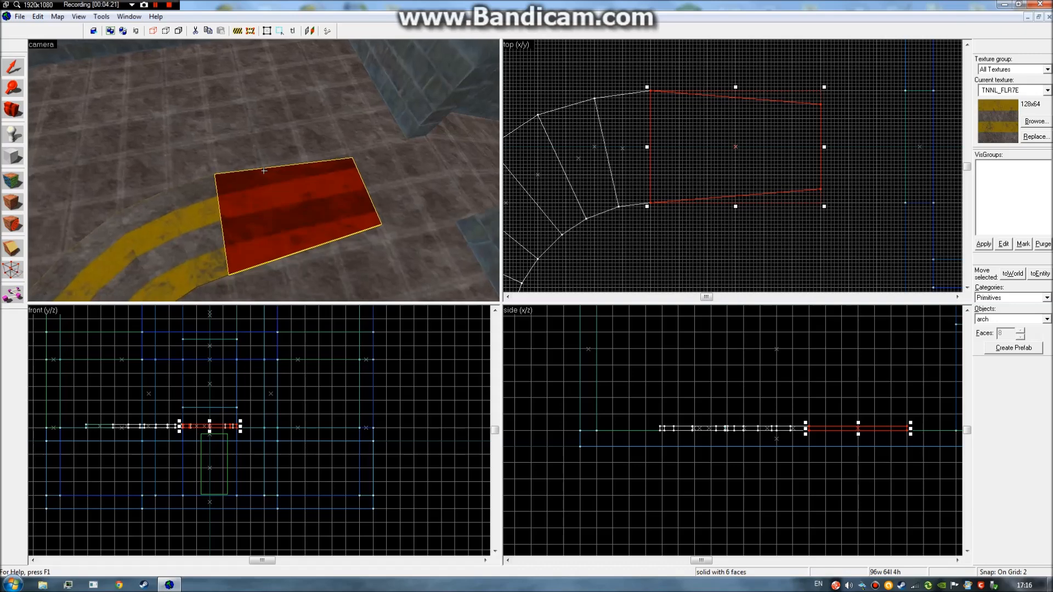
pyautogui.hotkey('ctrl', 'z')
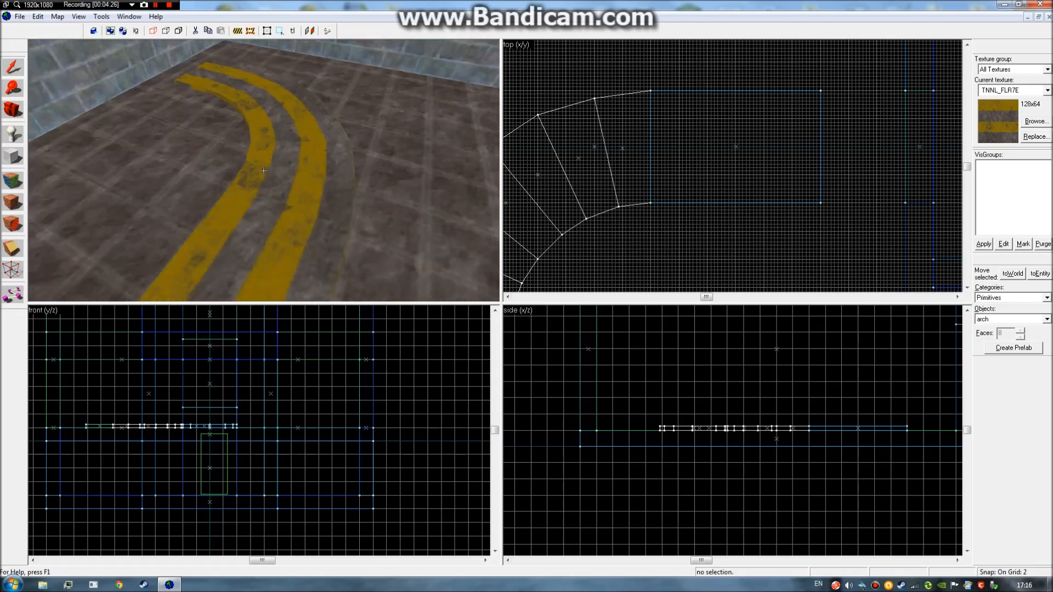
pyautogui.press('z')
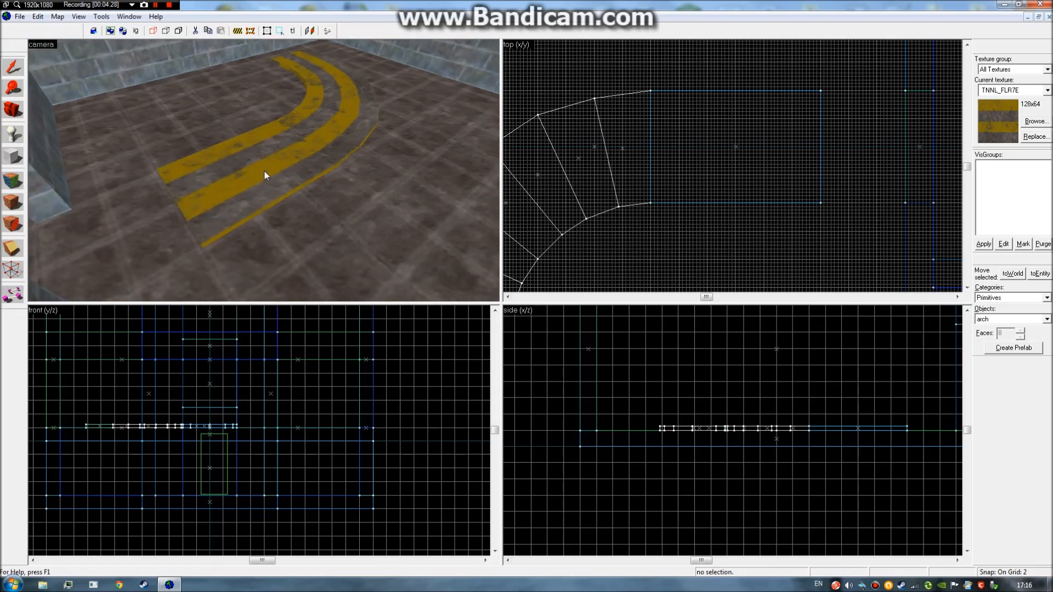
pyautogui.press('z')
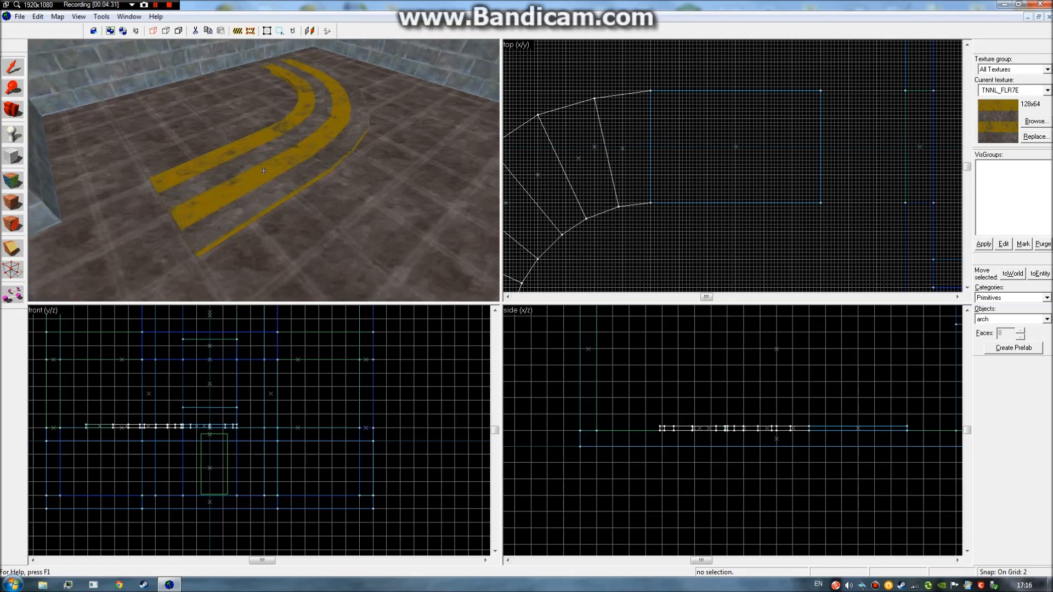
pyautogui.press('z')
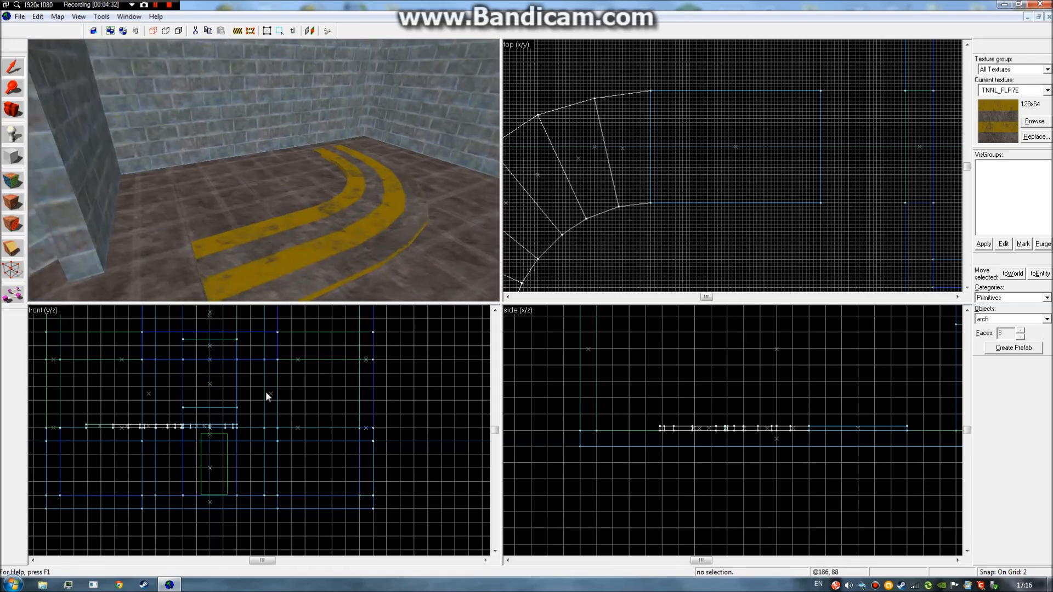
pyautogui.click(19, 257)
# Clip the straight floor block's end with a sloped side-view line into a 47×64×4 ramp wedge.
pyautogui.click(14, 76)
pyautogui.click(738, 149)
pyautogui.click(18, 252)
pyautogui.moveTo(907, 449)
pyautogui.mouseDown()
pyautogui.moveTo(810, 380)
pyautogui.moveTo(744, 384)
pyautogui.mouseUp()
pyautogui.press('Return')
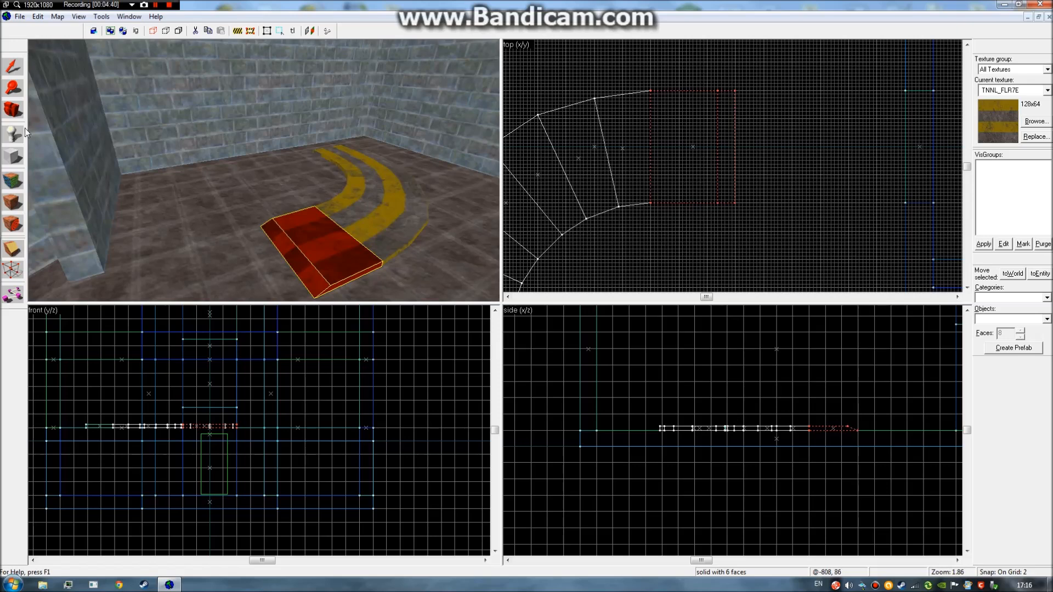
pyautogui.click(3, 67)
pyautogui.click(749, 273)
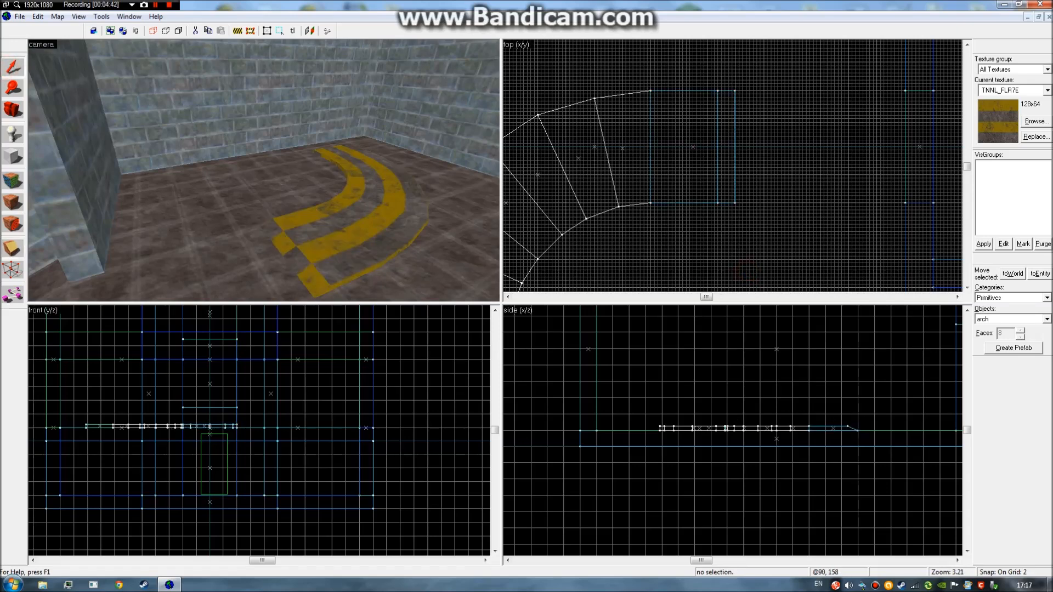
pyautogui.press('z')
pyautogui.click(264, 170)
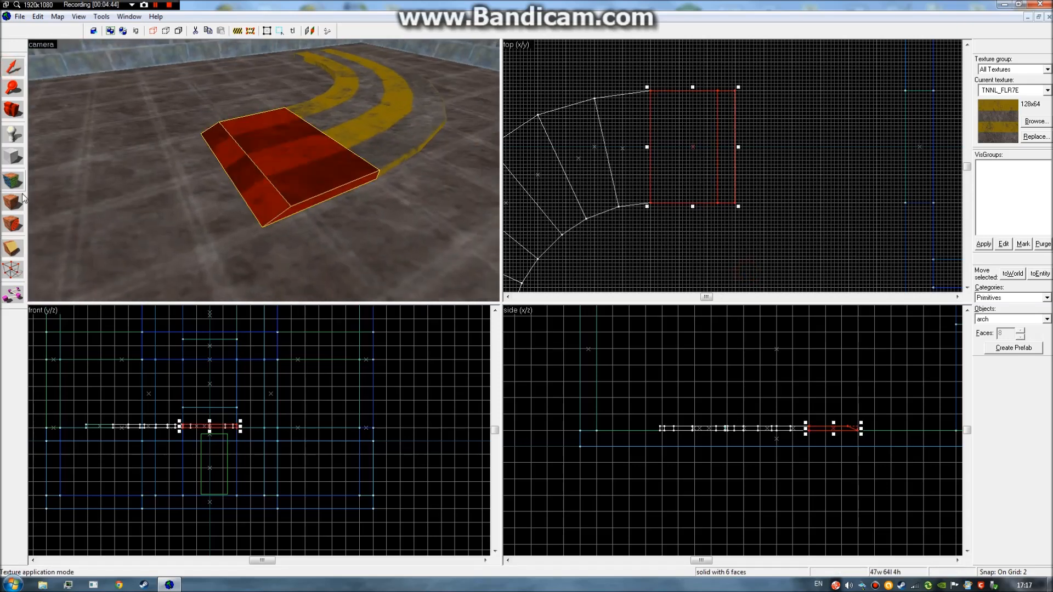
# Wrap the ramp's top-face stripes onto its sloped face with the Texture Application tool.
pyautogui.click(20, 183)
pyautogui.click(293, 199)
pyautogui.rightClick(270, 198)
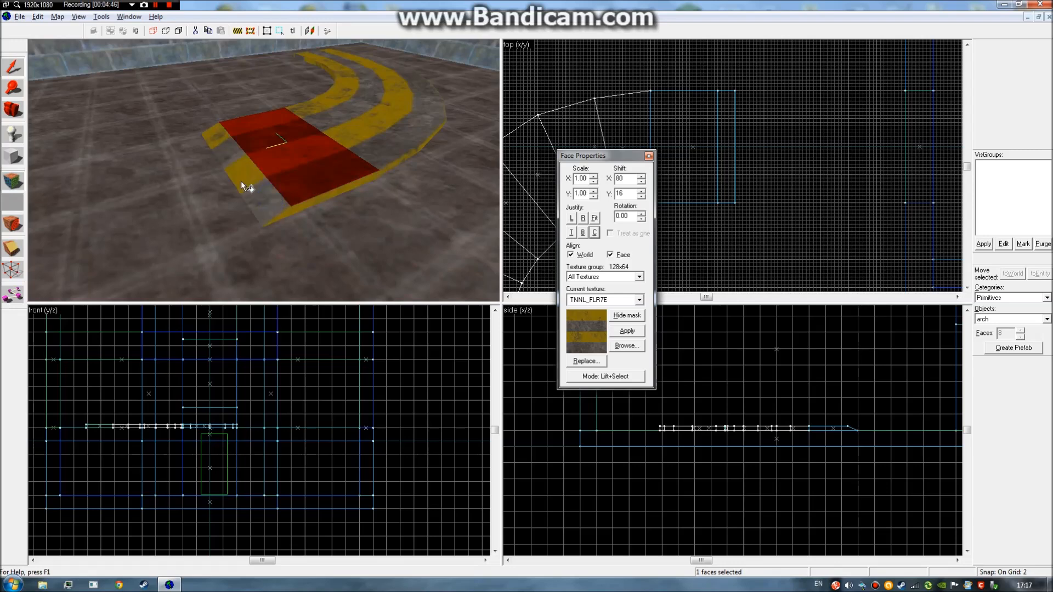
pyautogui.click(650, 156)
# Fly the 3D camera around the ramp to inspect the wrapped stripes.
pyautogui.press('z')
pyautogui.press('w')
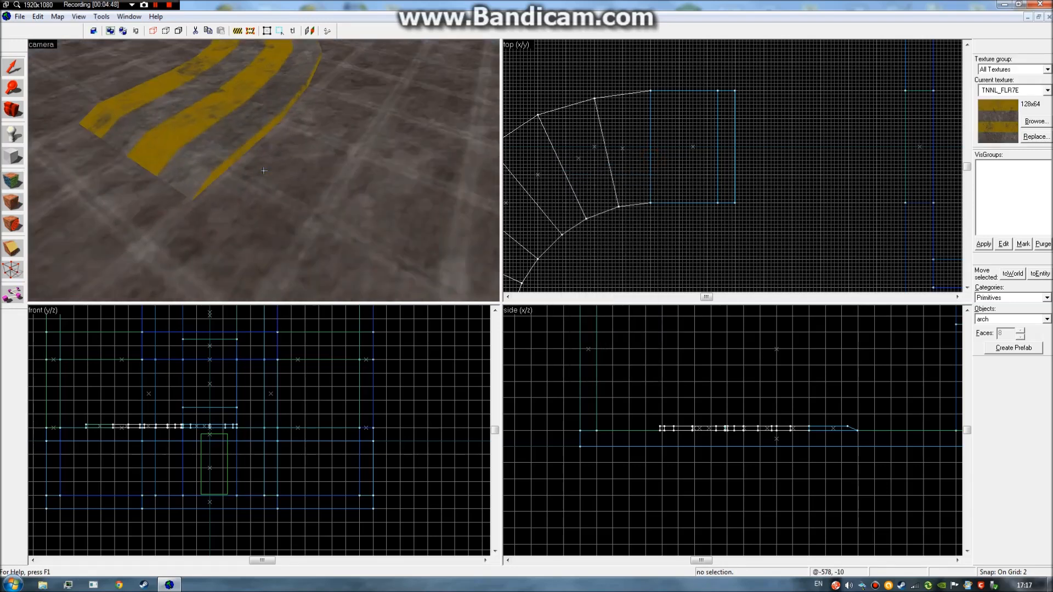
pyautogui.press('z')
pyautogui.click(264, 170)
pyautogui.click(779, 231)
pyautogui.press('z')
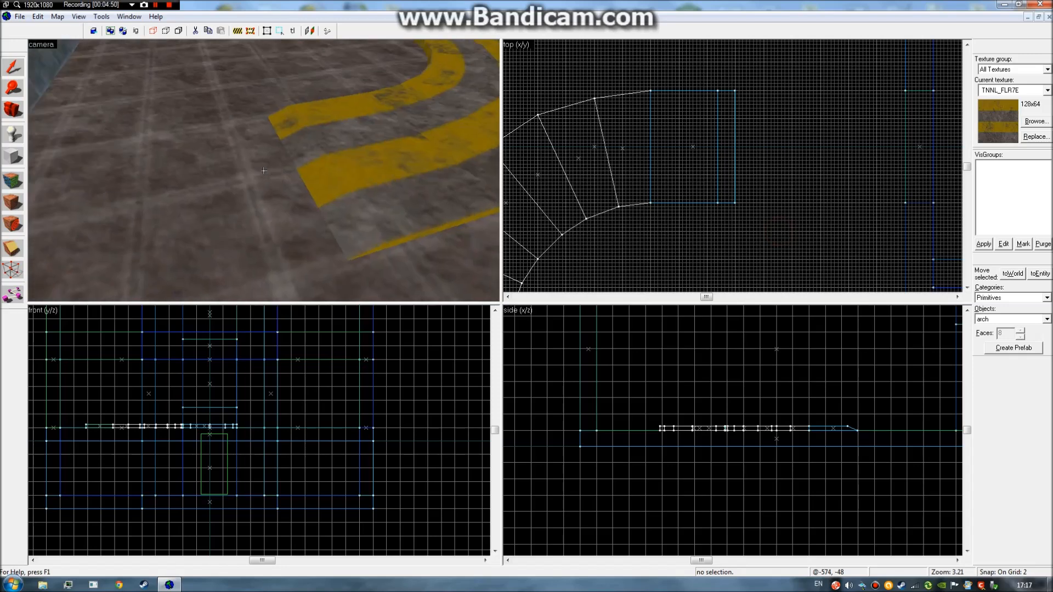
pyautogui.press('w')
pyautogui.press('d')
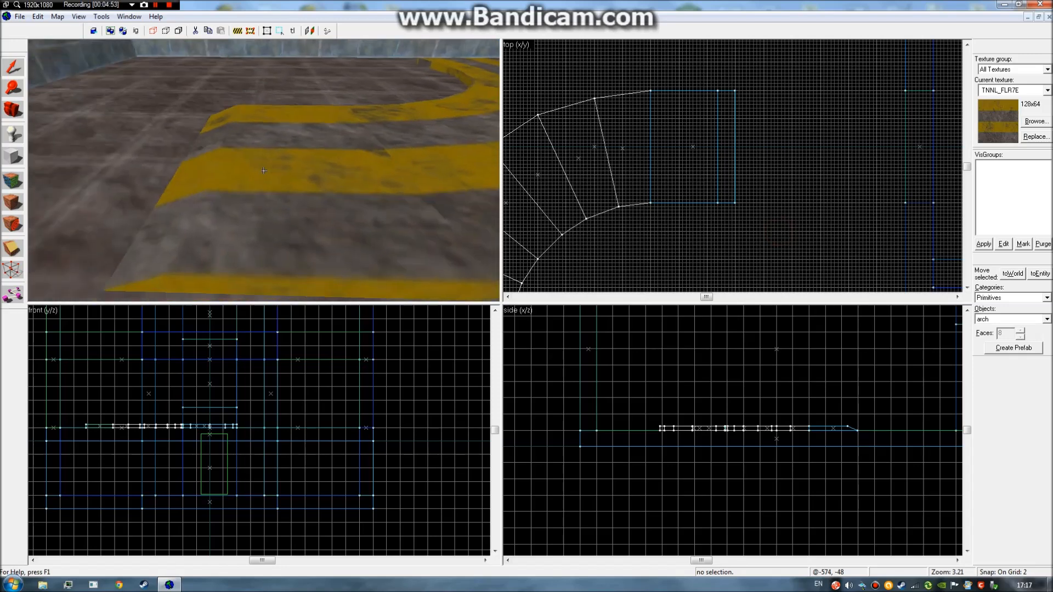
pyautogui.press('a')
# Undo the stripe wrap and ramp cut, then select the restored full-length floor block.
pyautogui.hotkey('ctrl', 'z')
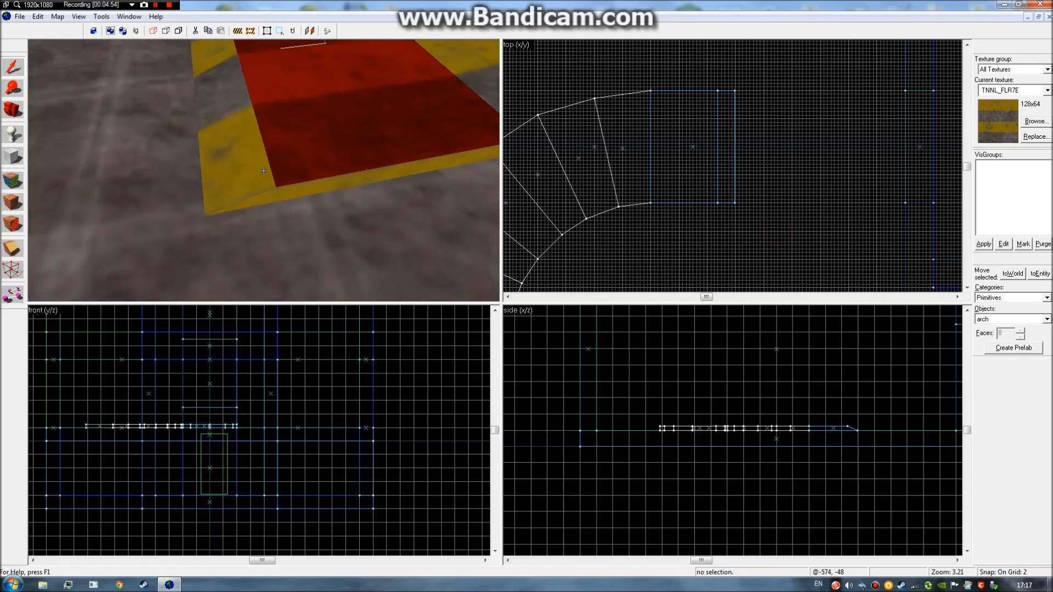
pyautogui.press('s')
pyautogui.hotkey('ctrl', 'z')
pyautogui.hotkey('ctrl', 'z')
pyautogui.press('z')
pyautogui.click(271, 161)
# Swing the 3D view toward the opposite wall and select the straight floor slab.
pyautogui.click(657, 236)
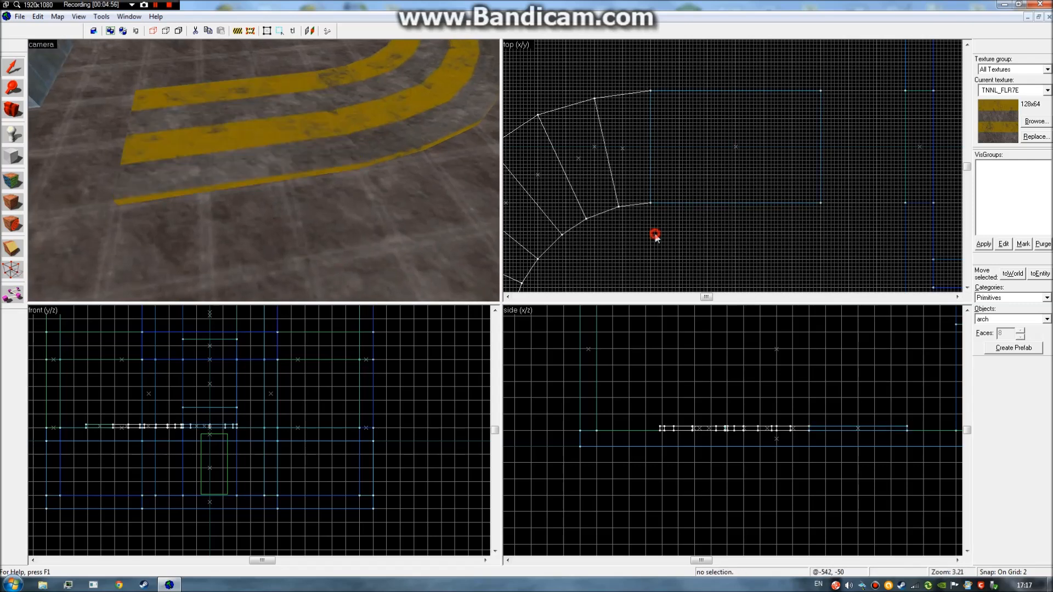
pyautogui.press('z')
pyautogui.press('s')
pyautogui.press('d')
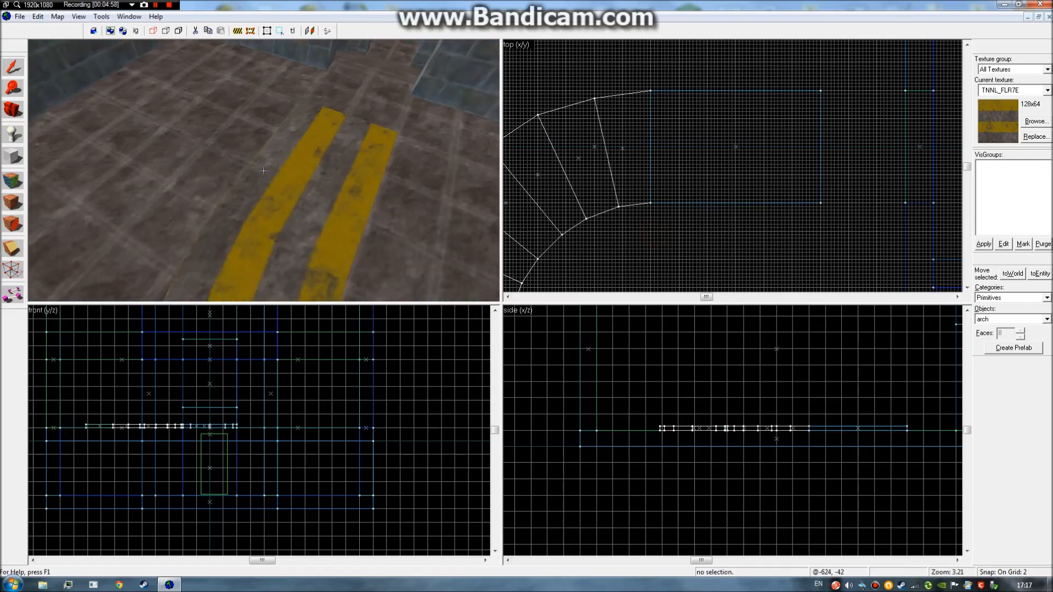
pyautogui.press('z')
pyautogui.click(379, 228)
# Draw a slanted clip line across the slab and preview keep-left, keep-right and keep-both.
pyautogui.click(23, 243)
pyautogui.moveTo(679, 278); pyautogui.dragTo(750, 70)
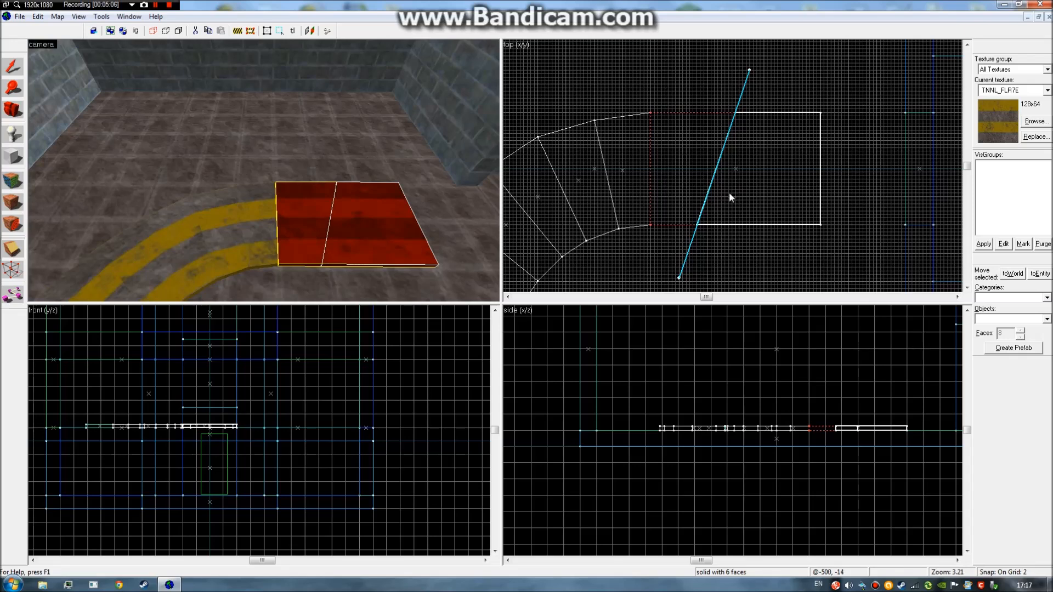
pyautogui.hotkey('shift', 'x')
pyautogui.hotkey('shift', 'x')
pyautogui.hotkey('shift', 'x')
pyautogui.hotkey('shift', 'x')
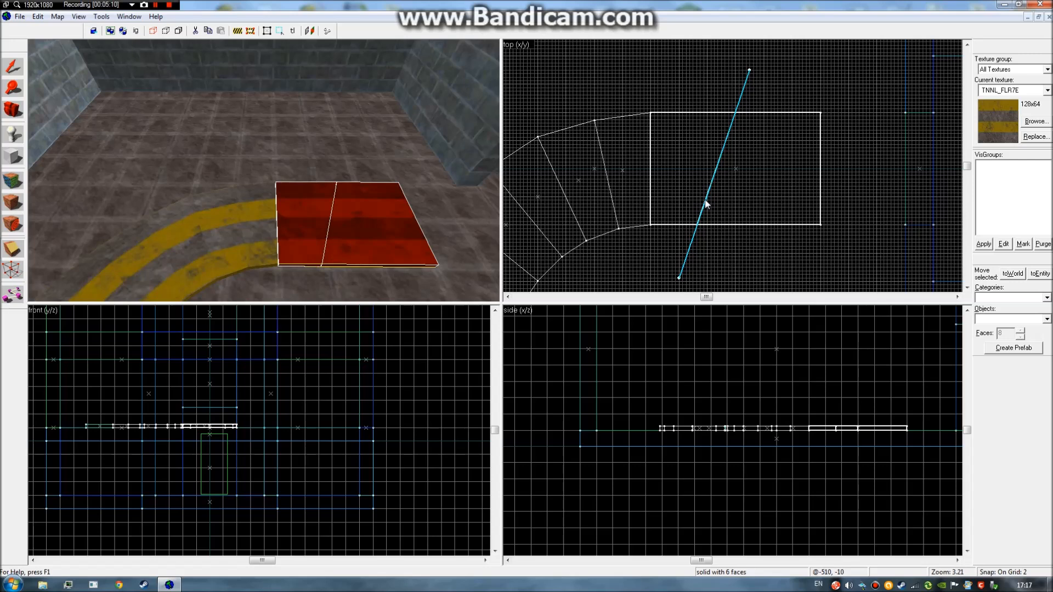
pyautogui.hotkey('shift', 'x')
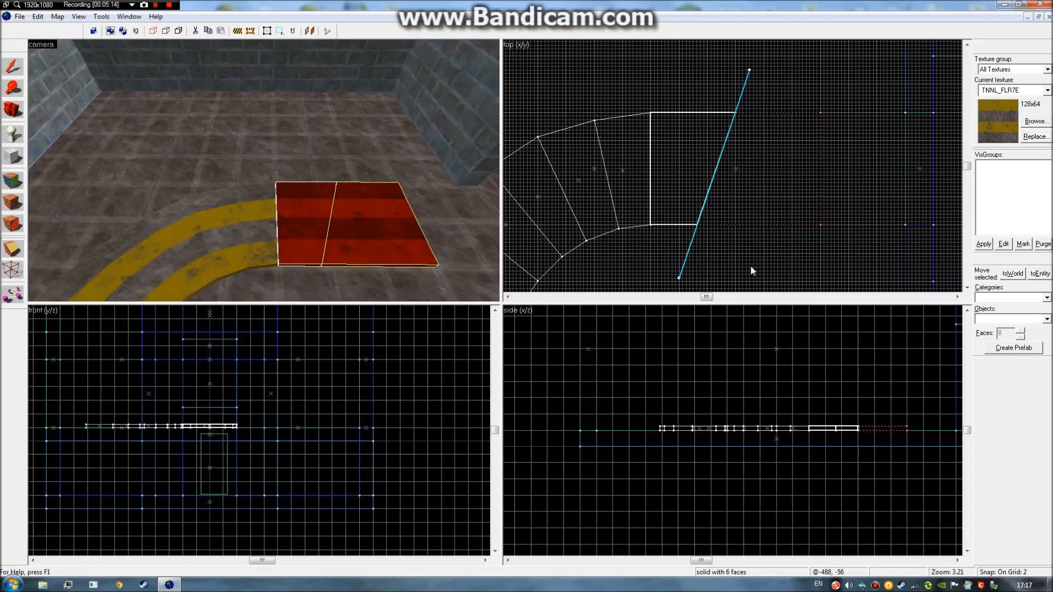
pyautogui.hotkey('shift', 'x')
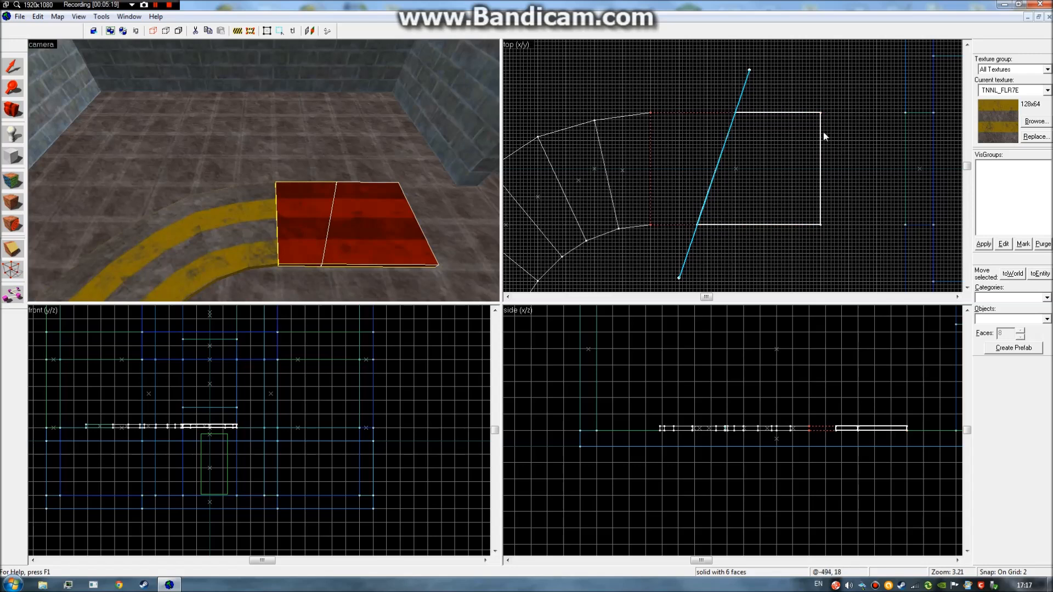
pyautogui.hotkey('shift', 'x')
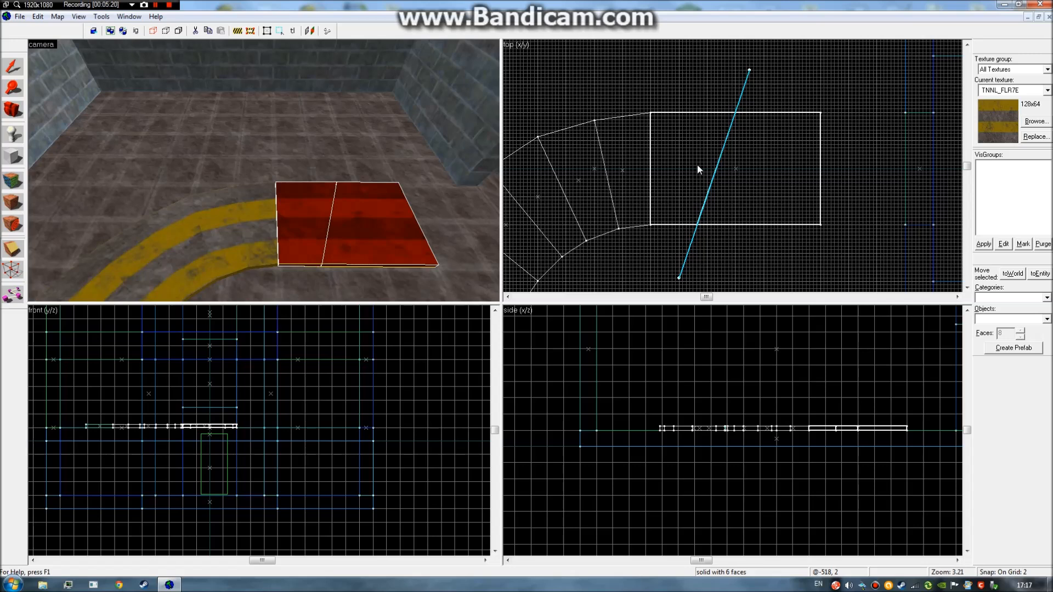
# Abandon the clip so the slab stays whole, and deselect it.
pyautogui.click(14, 109)
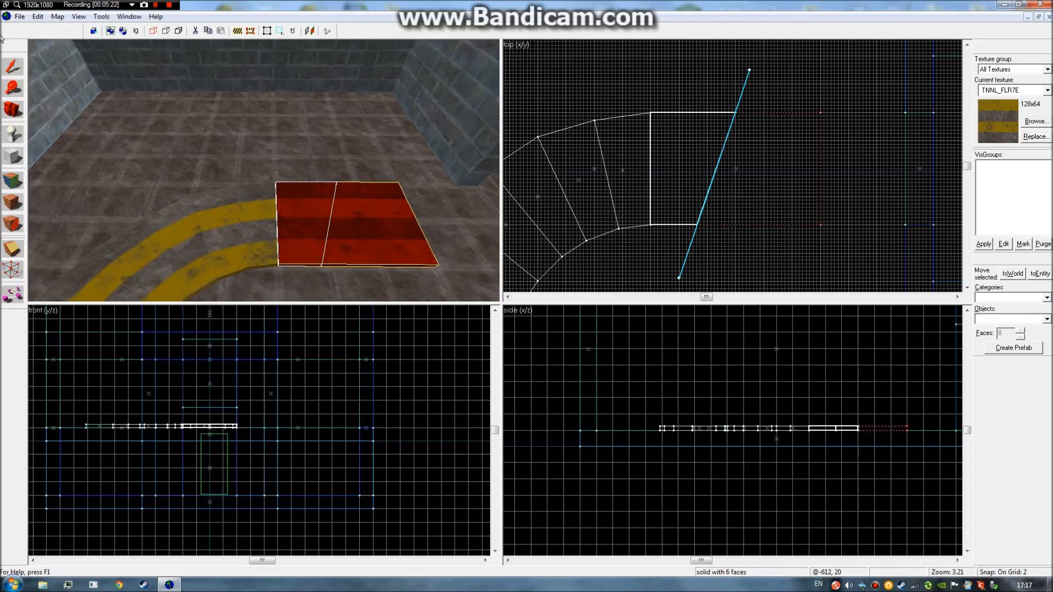
pyautogui.click(21, 60)
pyautogui.click(651, 91)
pyautogui.press('z')
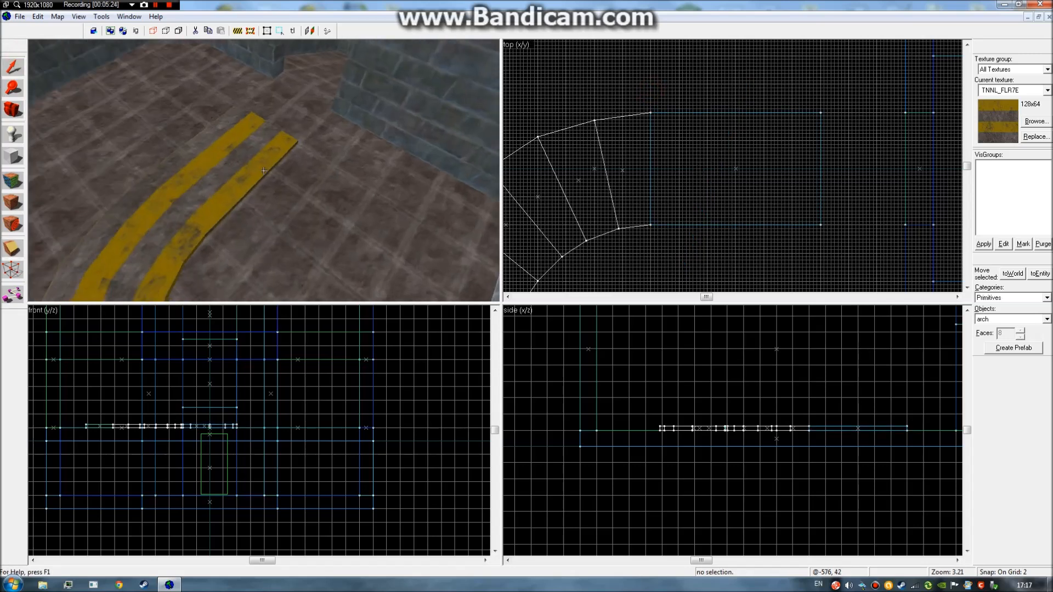
pyautogui.press('d')
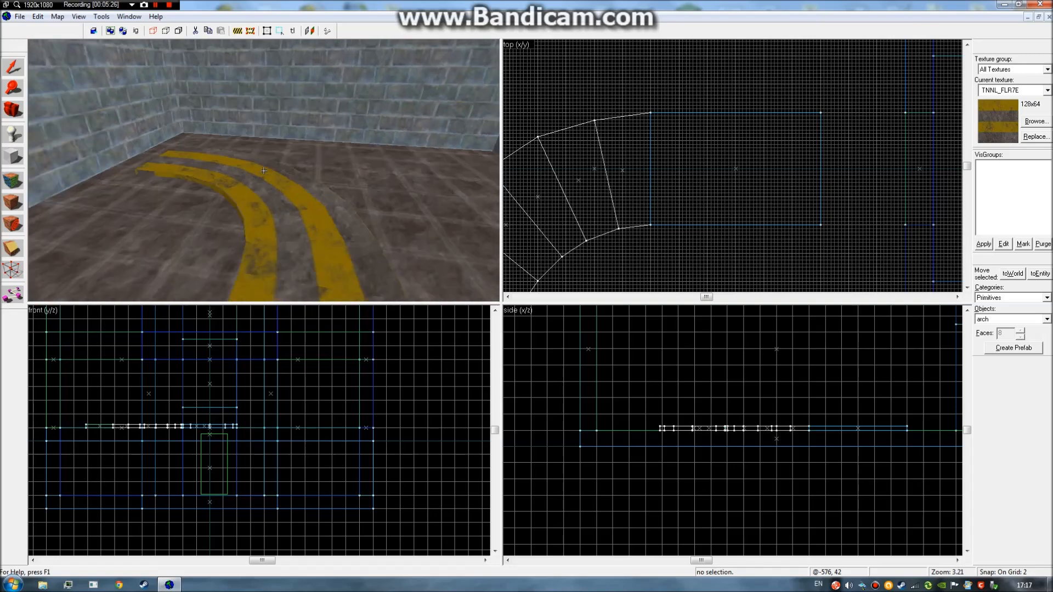
pyautogui.press('a')
pyautogui.press('d')
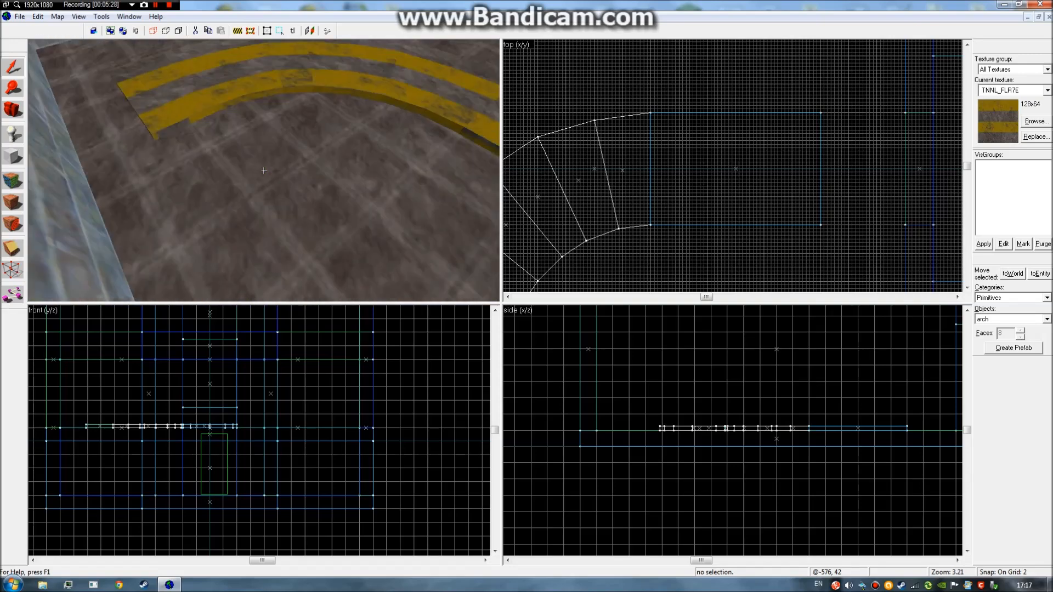
pyautogui.press('d')
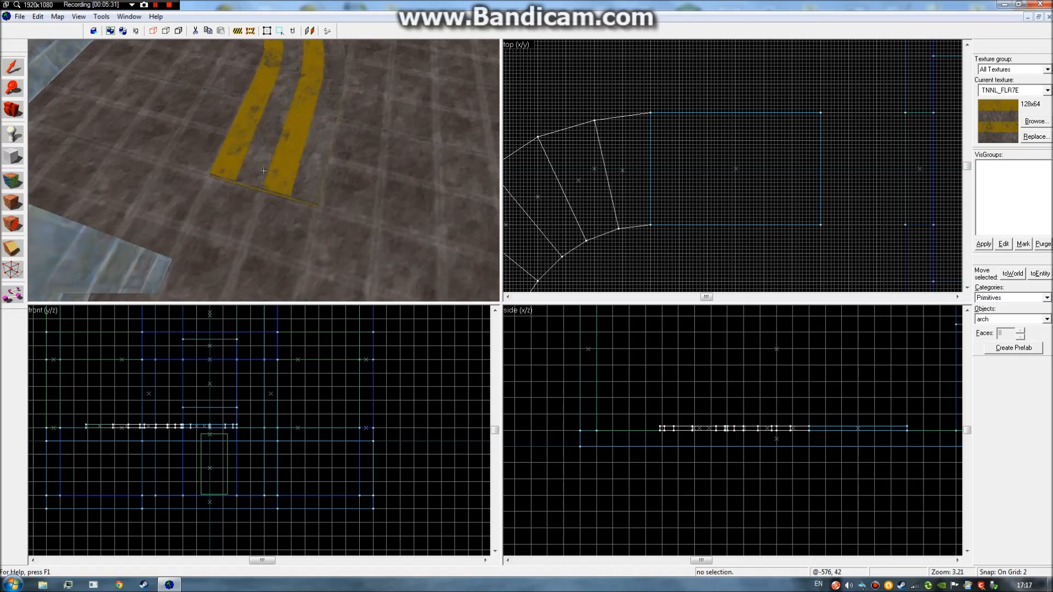
pyautogui.press('w')
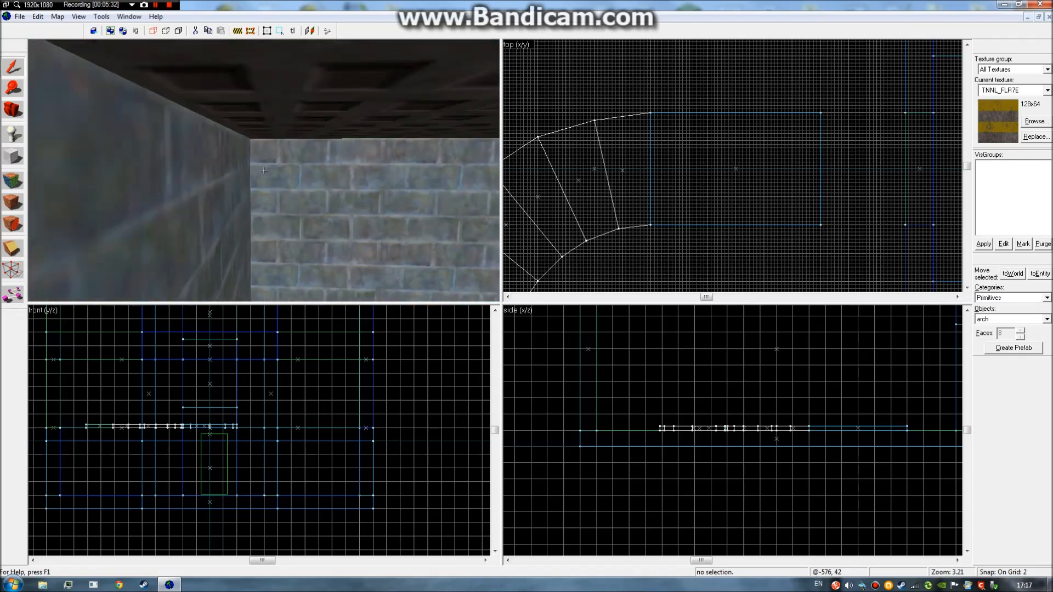
pyautogui.press('w')
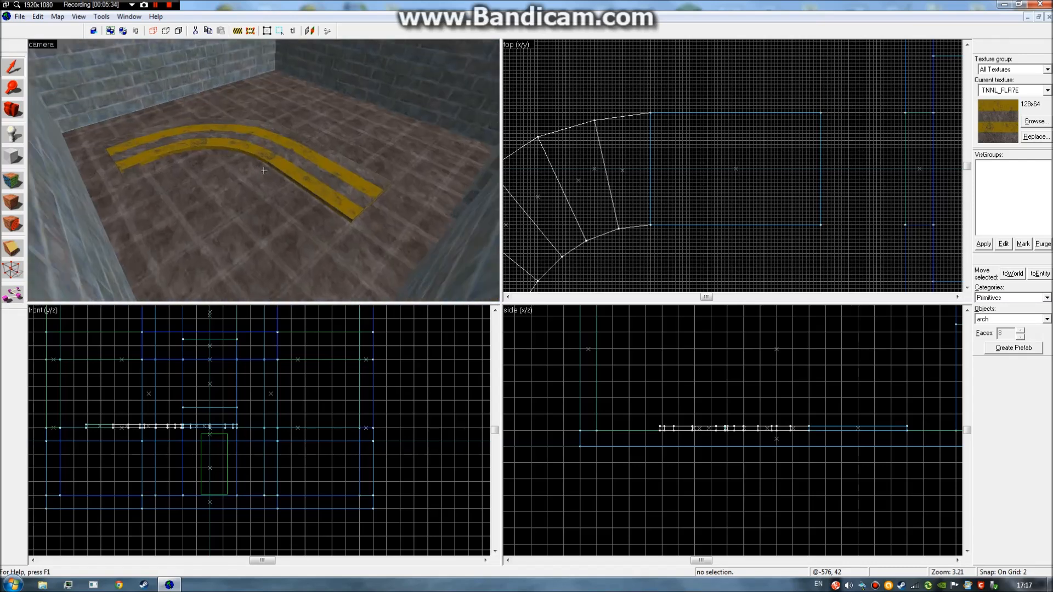
pyautogui.press('w')
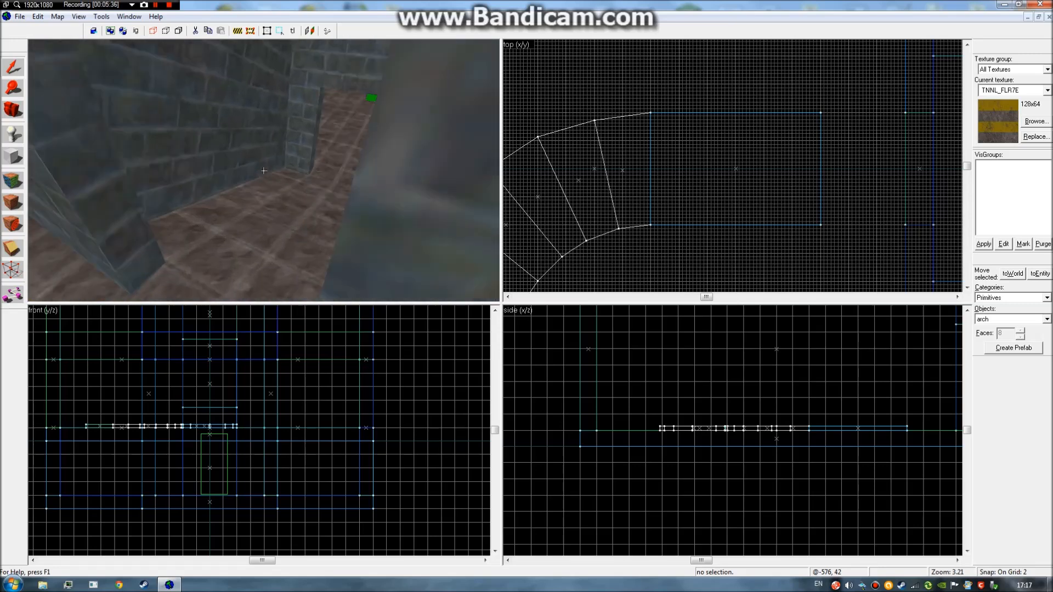
pyautogui.click(264, 171)
pyautogui.press('Escape')
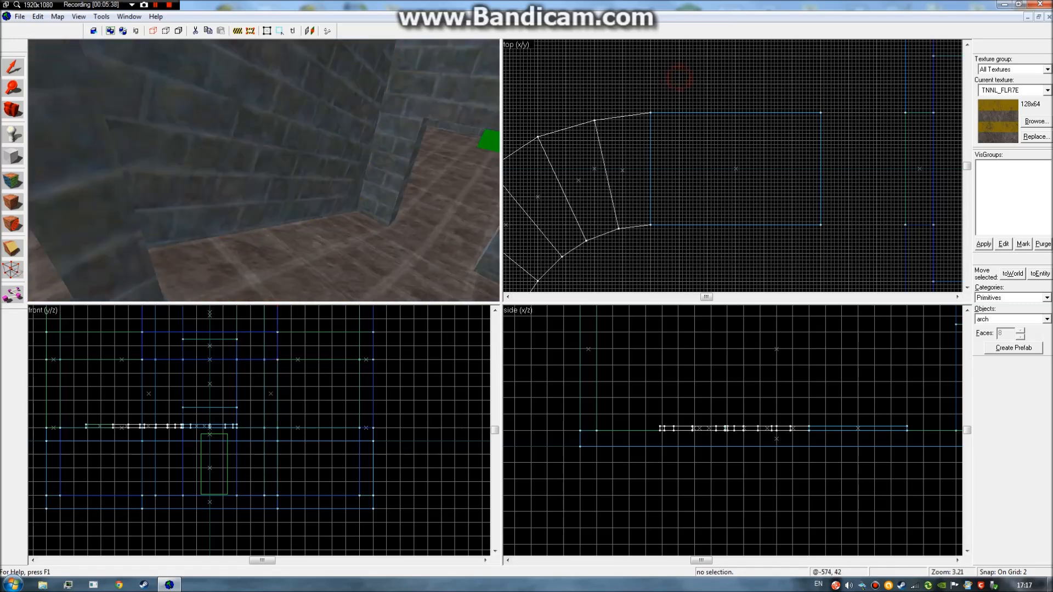
pyautogui.click(264, 171)
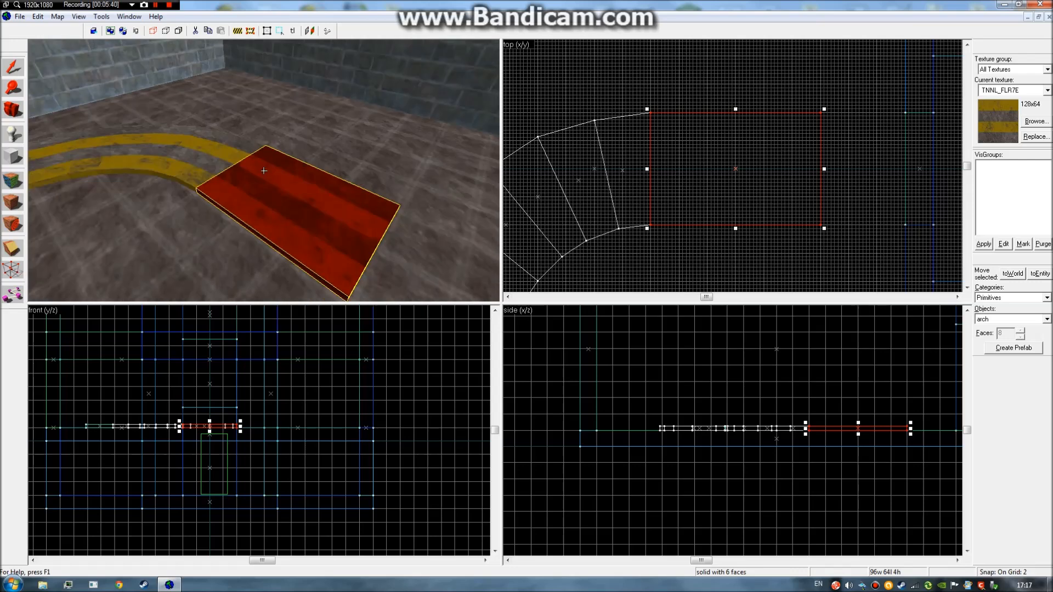
pyautogui.press('Escape')
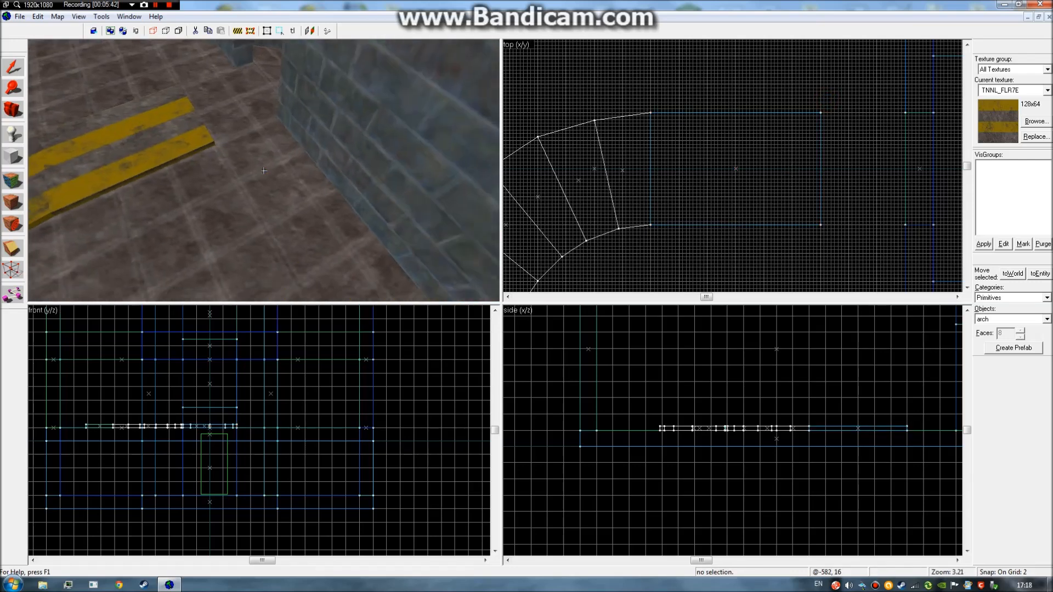
pyautogui.press('w')
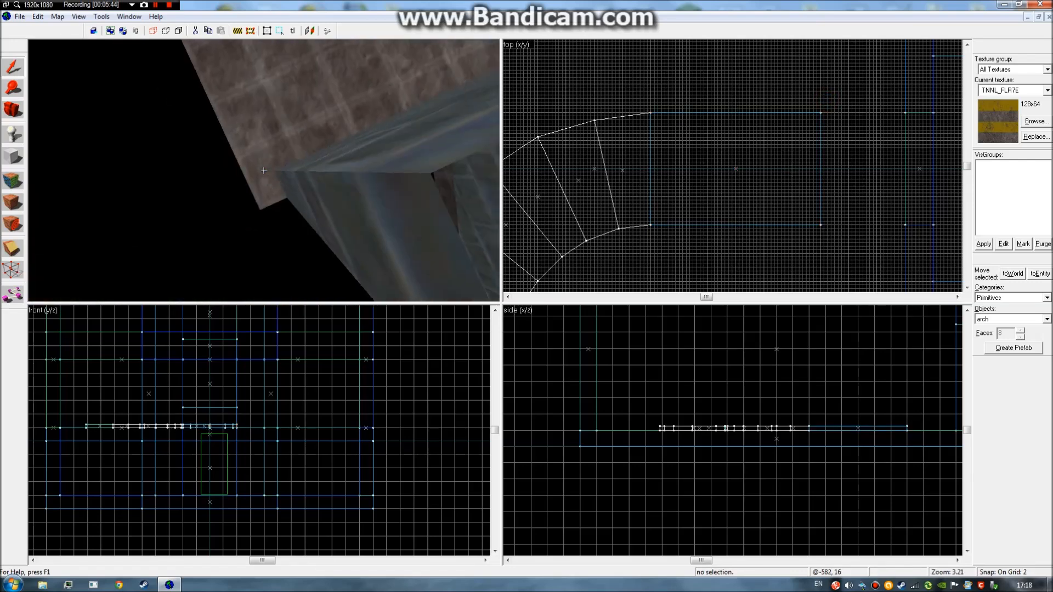
pyautogui.press('s')
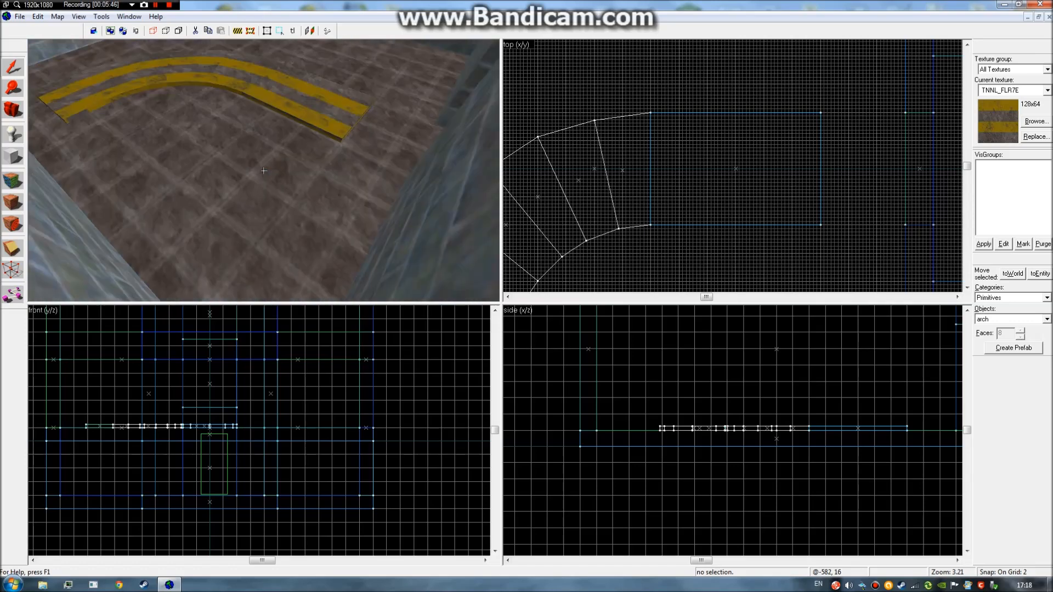
pyautogui.press('w')
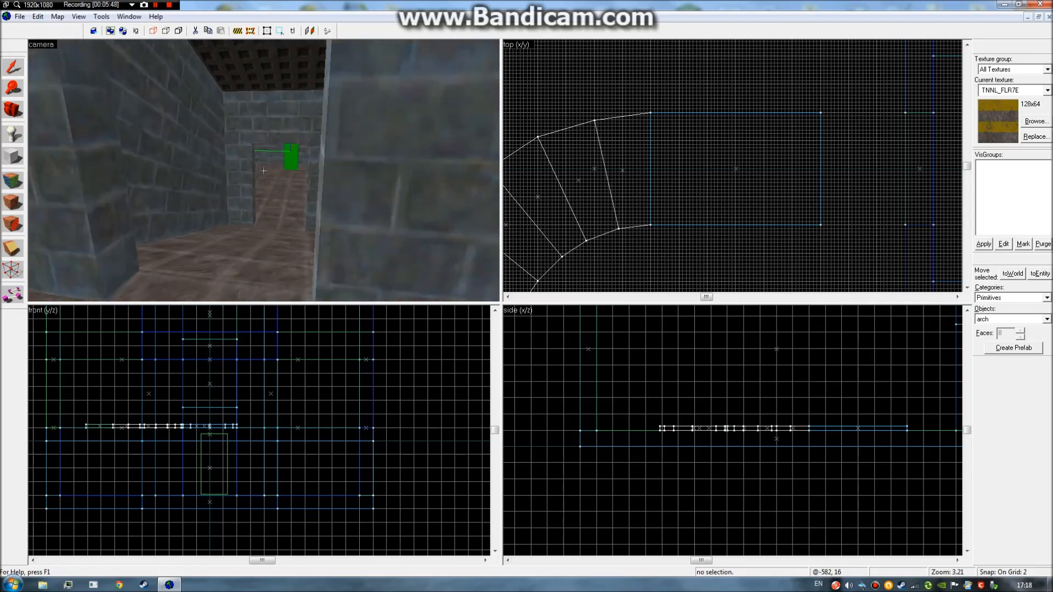
pyautogui.press('w')
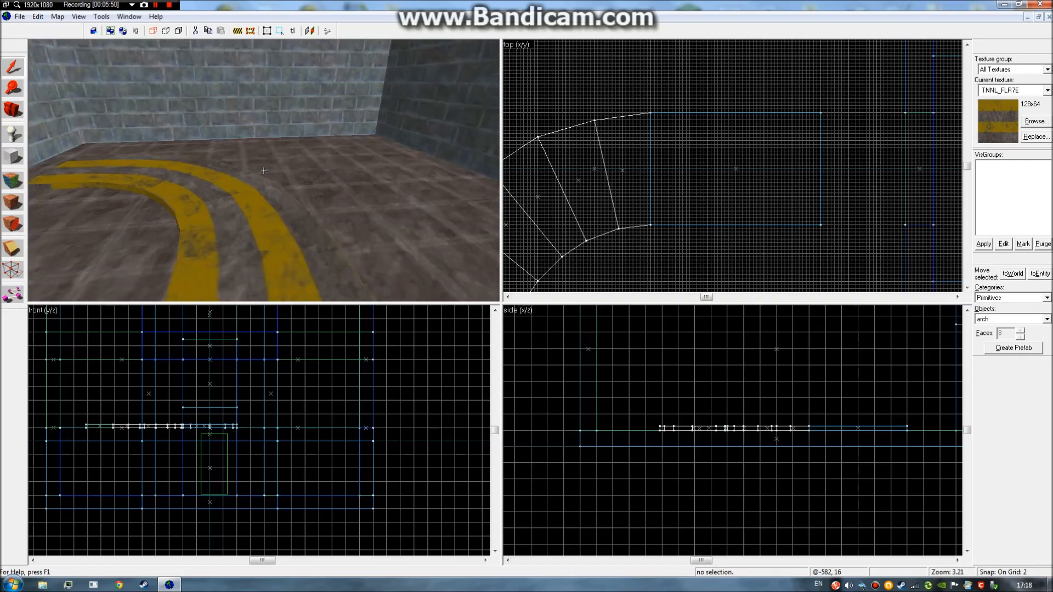
pyautogui.press('a')
pyautogui.press('z')
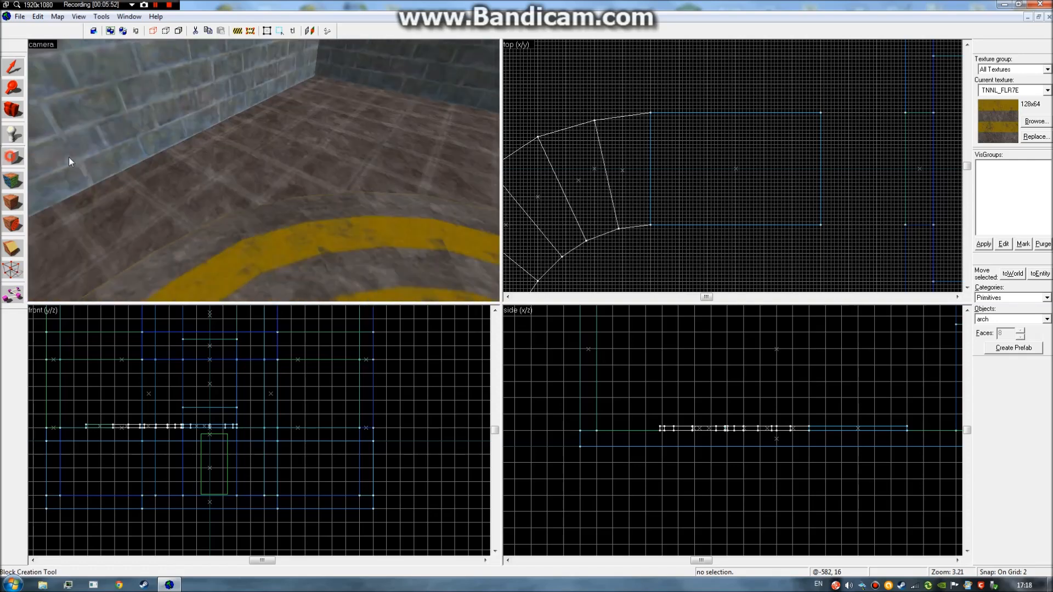
pyautogui.click(1036, 122)
# Filter the texture browser for 'bar' and make NWBARREL the current texture.
pyautogui.write('barrel')
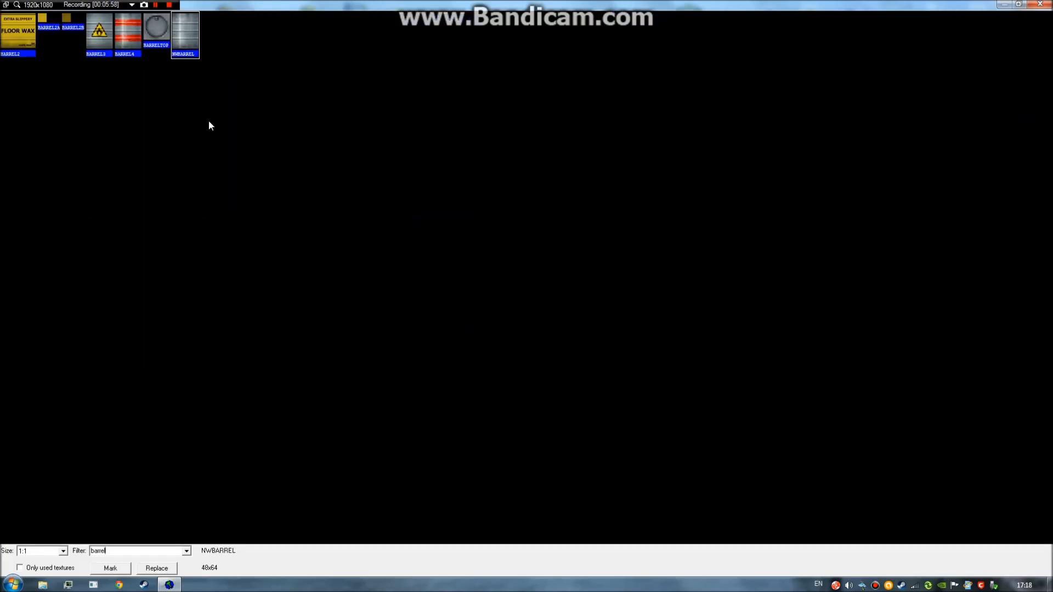
pyautogui.doubleClick(192, 53)
pyautogui.scroll(-4, 708, 133)
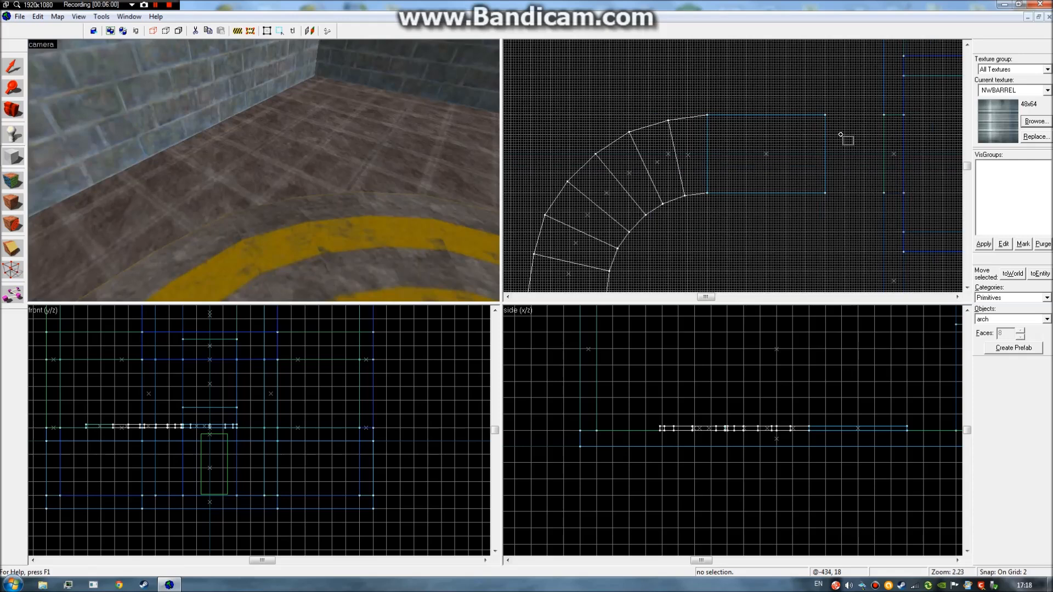
# Outline a tall block near the room corner in the top and side views.
pyautogui.moveTo(610, 156); pyautogui.dragTo(671, 219)
pyautogui.moveTo(682, 362); pyautogui.dragTo(682, 316)
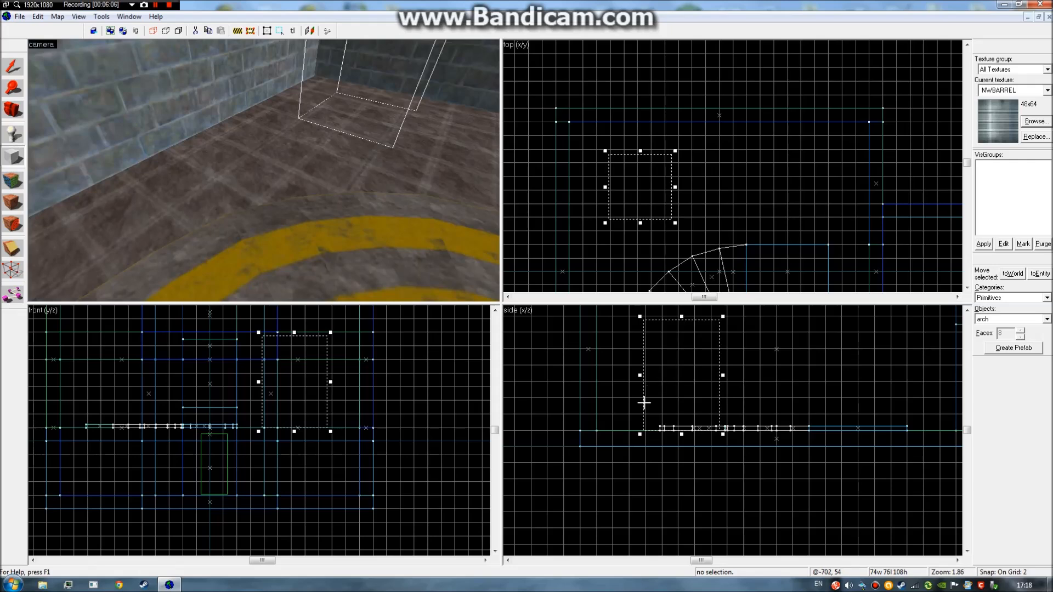
pyautogui.press('z')
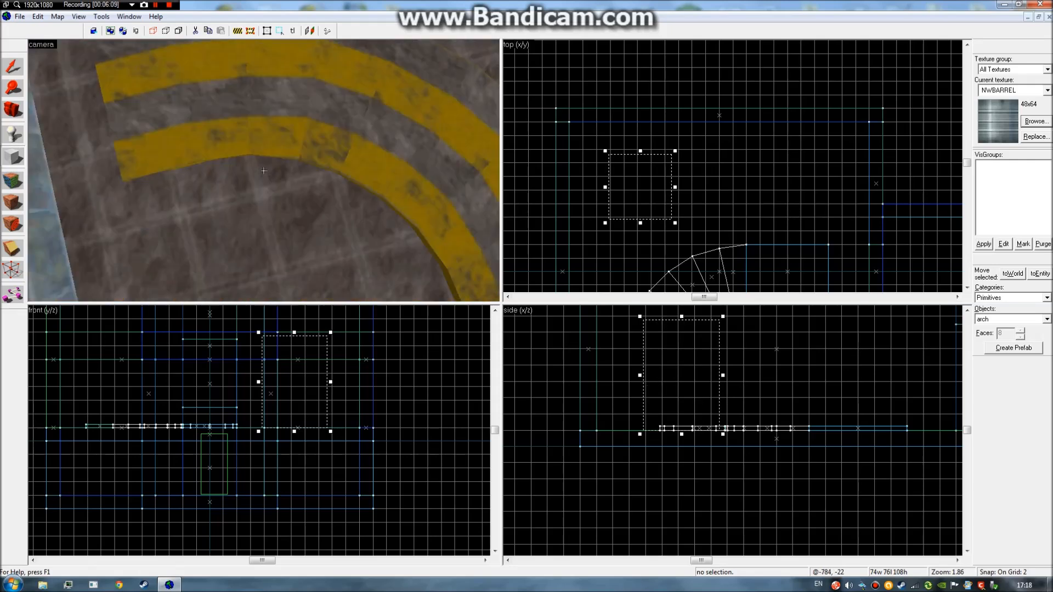
pyautogui.press('z')
# Cancel the Arch Properties dialog and set the brush primitive to cylinder.
pyautogui.rightClick(689, 406)
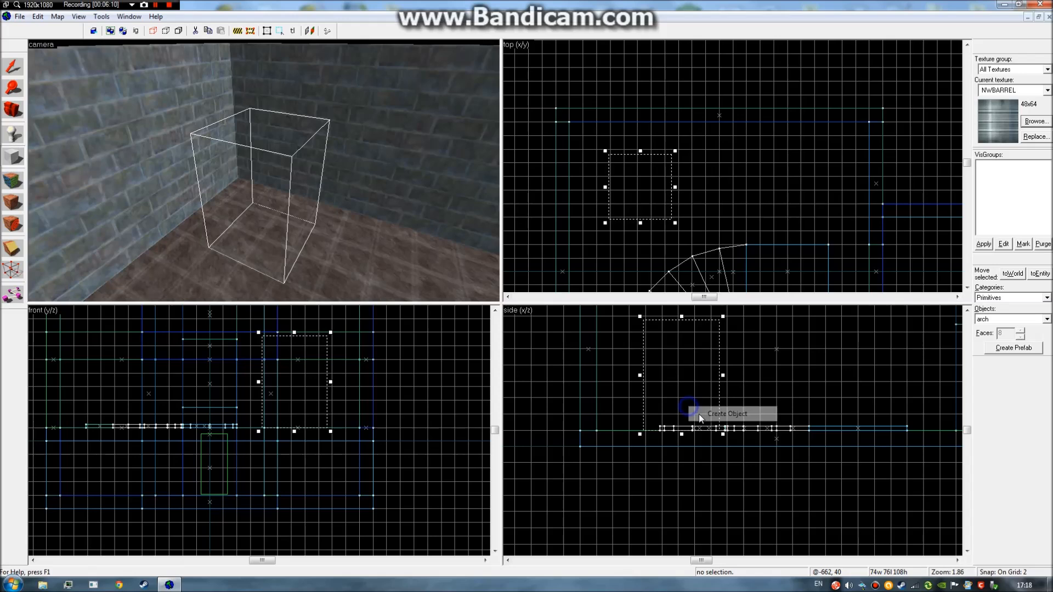
pyautogui.click(712, 416)
pyautogui.click(592, 343)
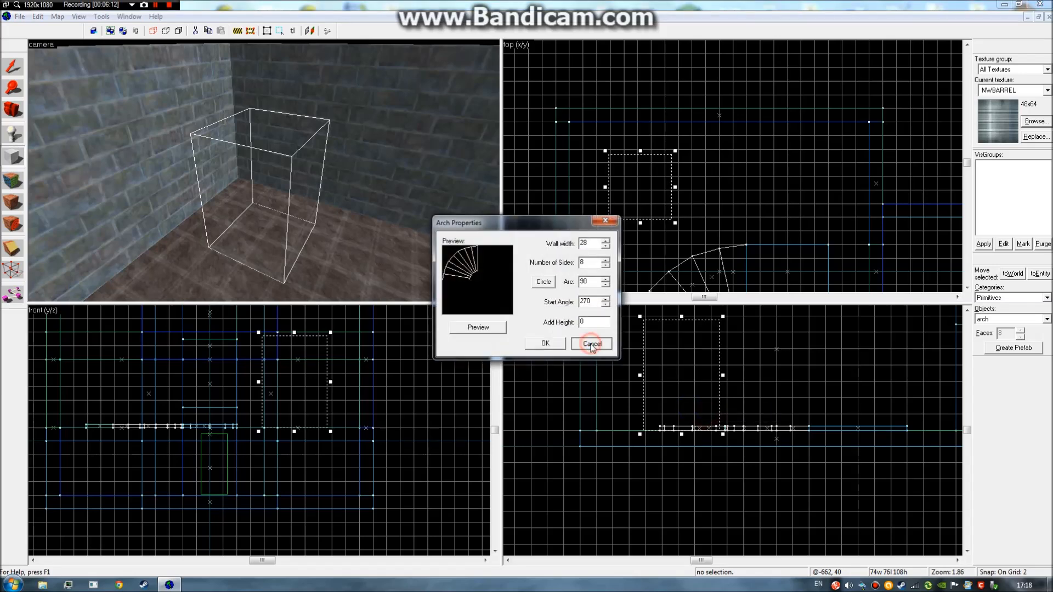
pyautogui.click(1047, 319)
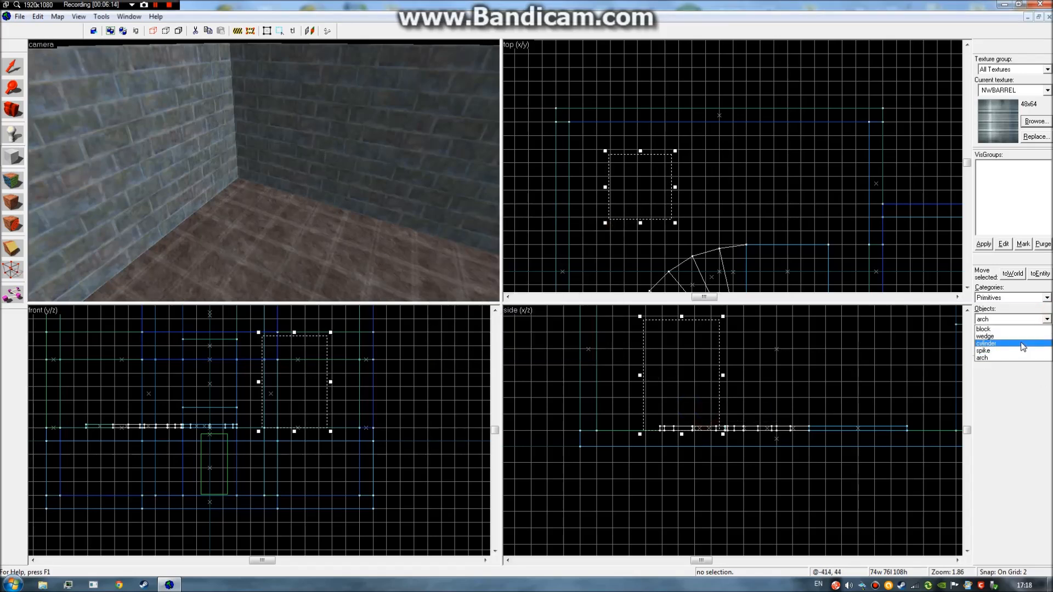
pyautogui.click(986, 344)
pyautogui.press('Escape')
# Create a trial 5-sided cylinder near the corner, then undo it.
pyautogui.moveTo(604, 154); pyautogui.dragTo(672, 223)
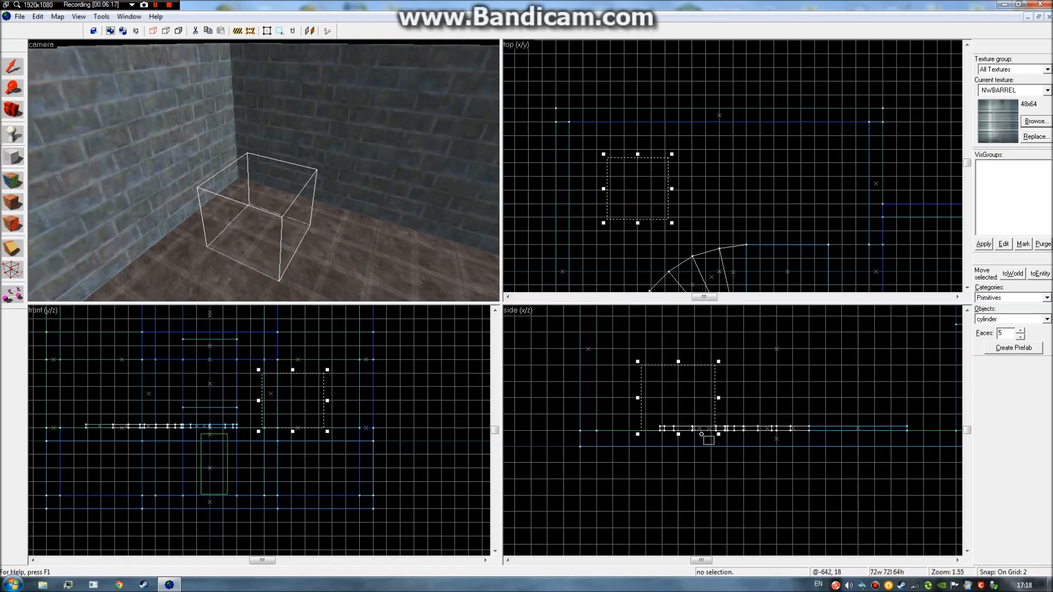
pyautogui.moveTo(679, 362); pyautogui.dragTo(679, 319)
pyautogui.rightClick(678, 358)
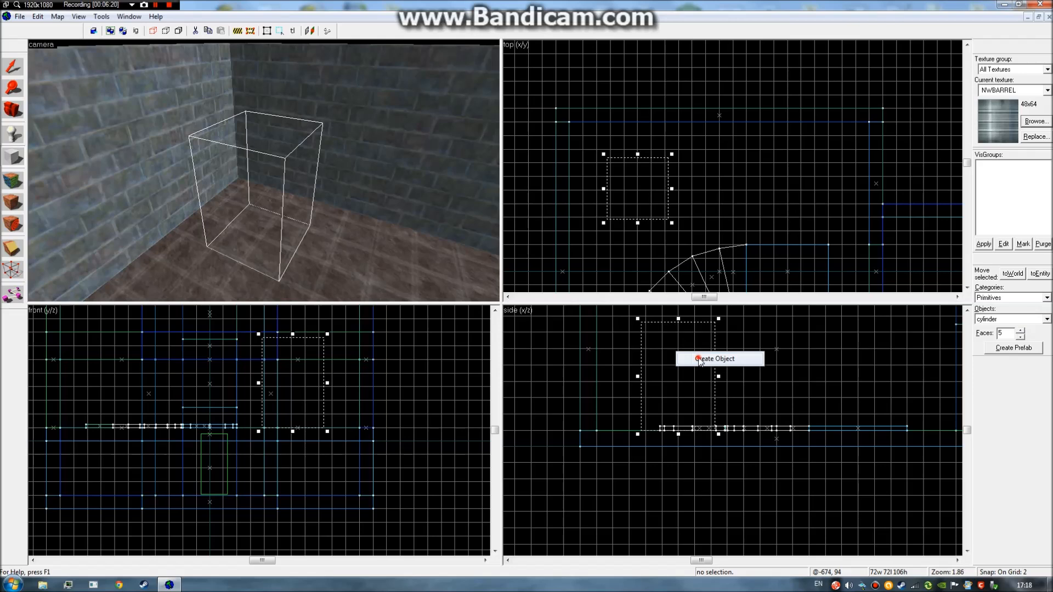
pyautogui.click(705, 359)
pyautogui.press('z')
pyautogui.press('d')
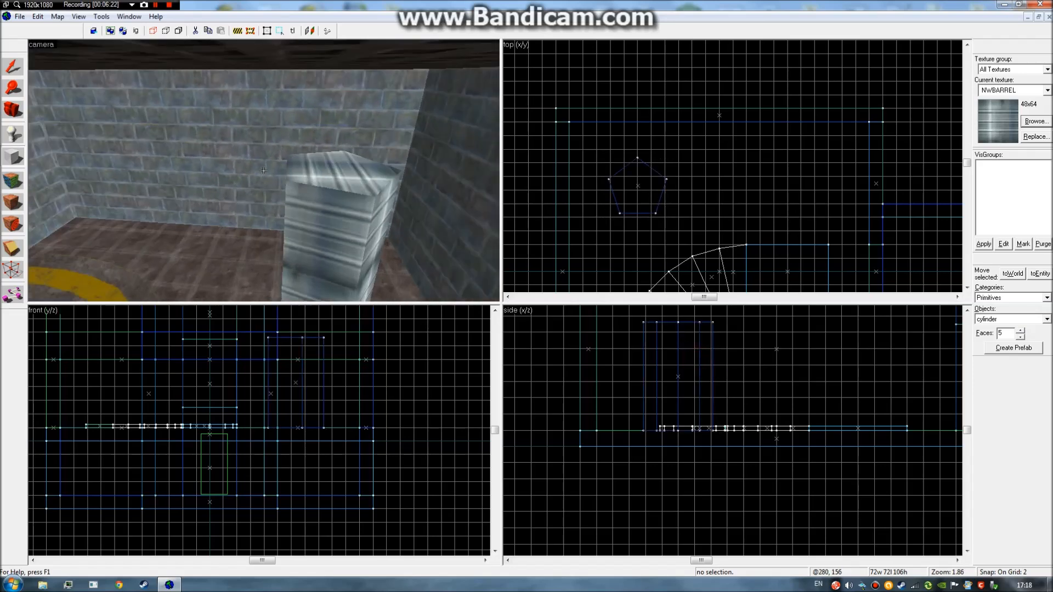
pyautogui.press('z')
pyautogui.hotkey('ctrl', 'z')
# Outline a 68×70 box 104 units tall and create an 11-sided cylinder from it.
pyautogui.moveTo(609, 157); pyautogui.dragTo(667, 216)
pyautogui.moveTo(678, 363); pyautogui.dragTo(679, 321)
pyautogui.click(1021, 329)
pyautogui.click(1021, 329)
pyautogui.click(1021, 329)
pyautogui.click(1021, 329)
pyautogui.click(1021, 330)
pyautogui.click(1021, 330)
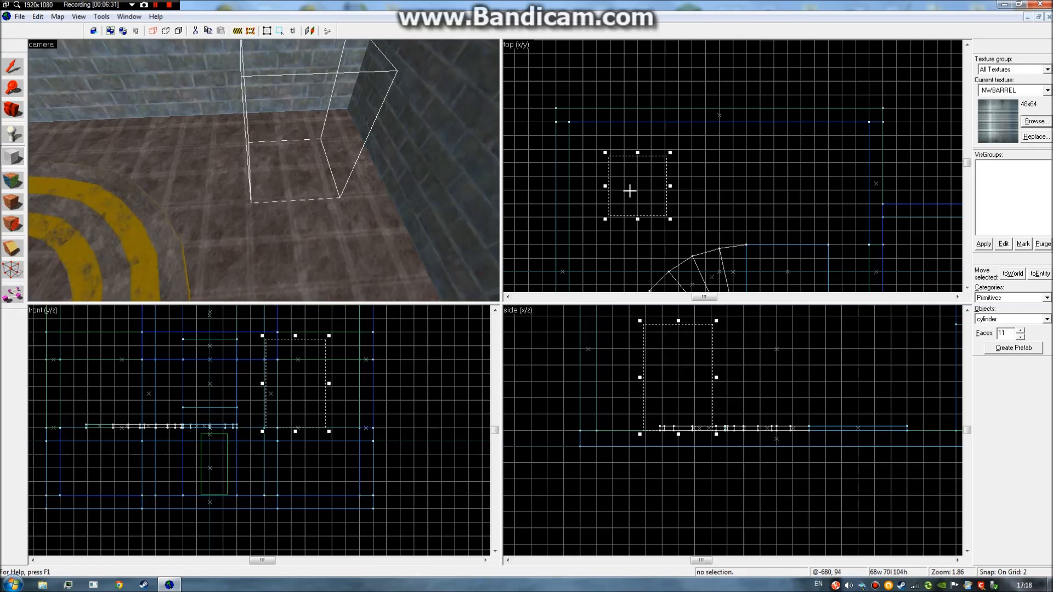
pyautogui.rightClick(636, 189)
pyautogui.click(653, 199)
# Lower the barrel cylinder's top so it stands 100 units tall.
pyautogui.press('z')
pyautogui.press('a')
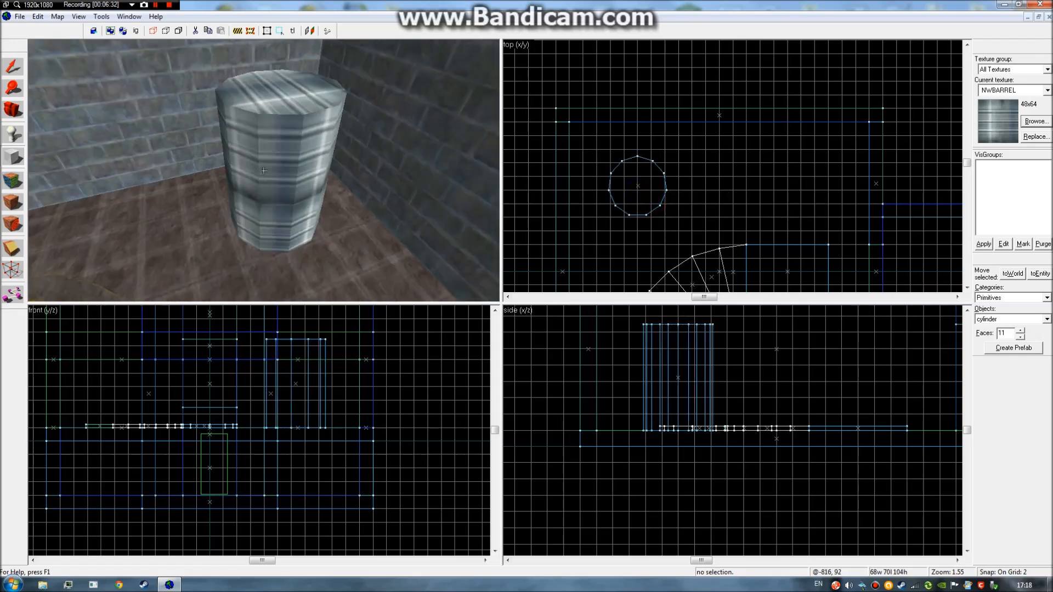
pyautogui.press('d')
pyautogui.press('d')
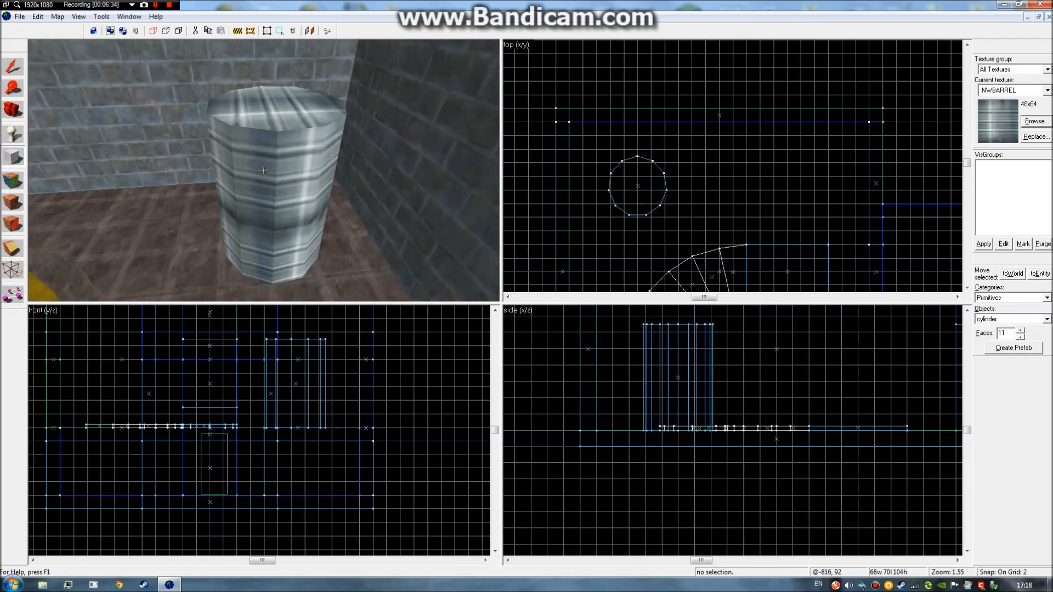
pyautogui.press('a')
pyautogui.press('z')
pyautogui.click(16, 60)
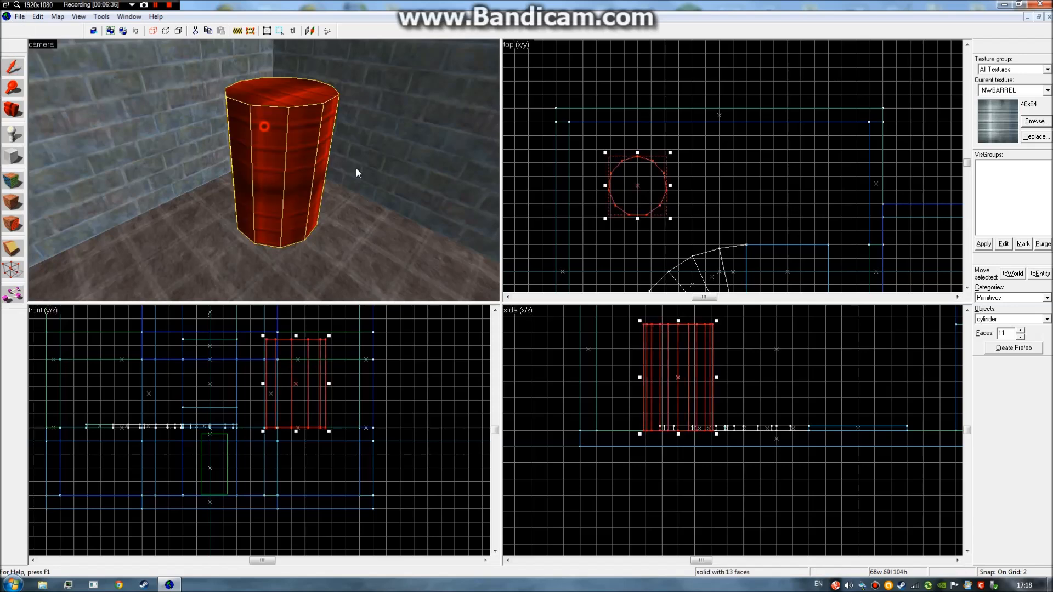
pyautogui.moveTo(679, 321); pyautogui.dragTo(679, 325)
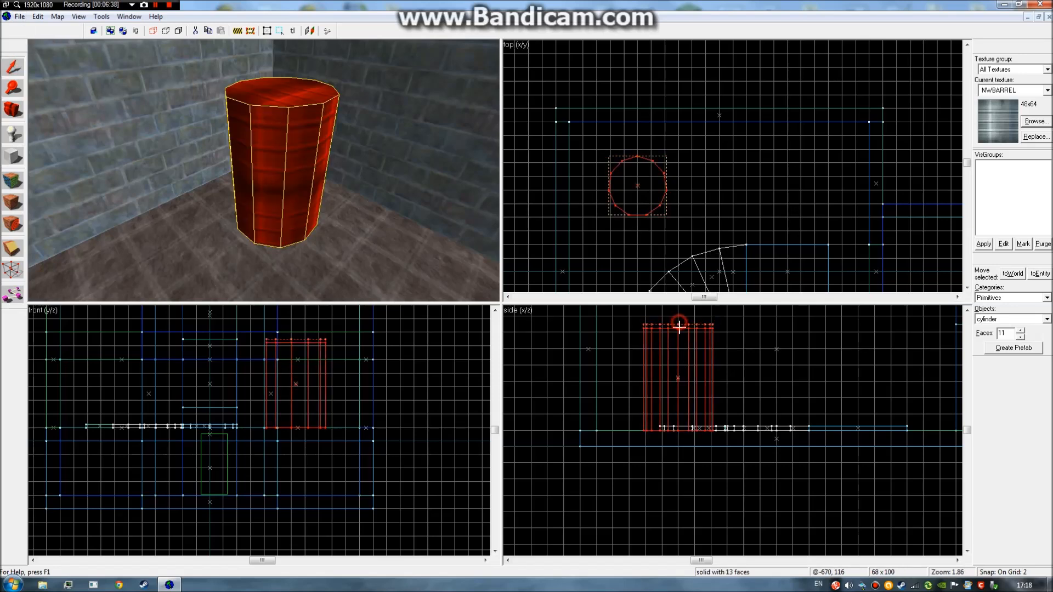
pyautogui.click(799, 347)
# Select the floor solid and the curved stripe group, then clear the selection.
pyautogui.press('z')
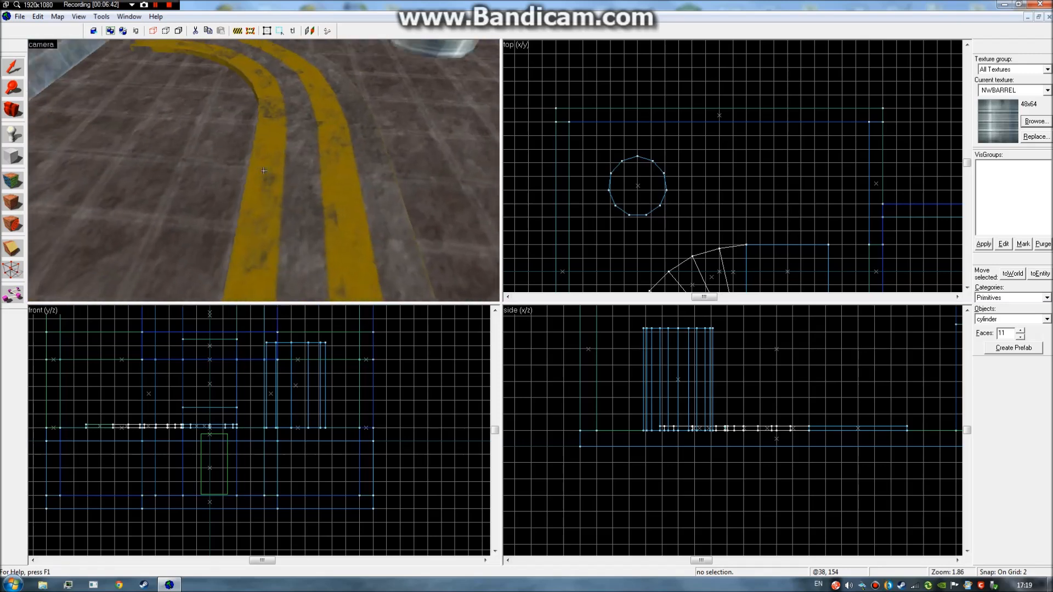
pyautogui.click(263, 170)
pyautogui.click(264, 171)
pyautogui.press('z')
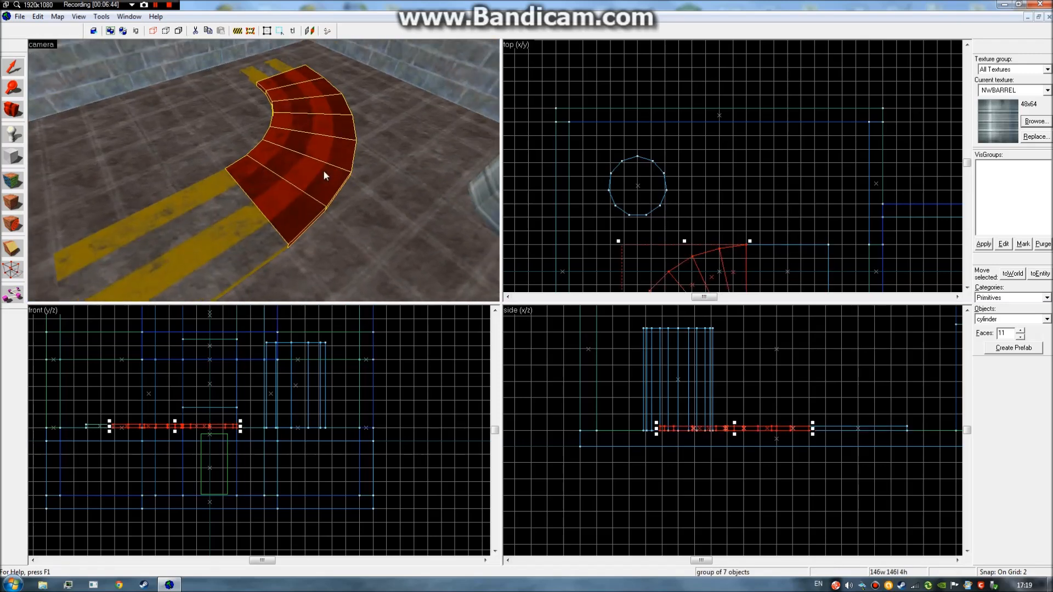
pyautogui.click(691, 106)
pyautogui.click(659, 84)
# Fly the camera over the yellow stripes to the barrel and select the barrel.
pyautogui.press('z')
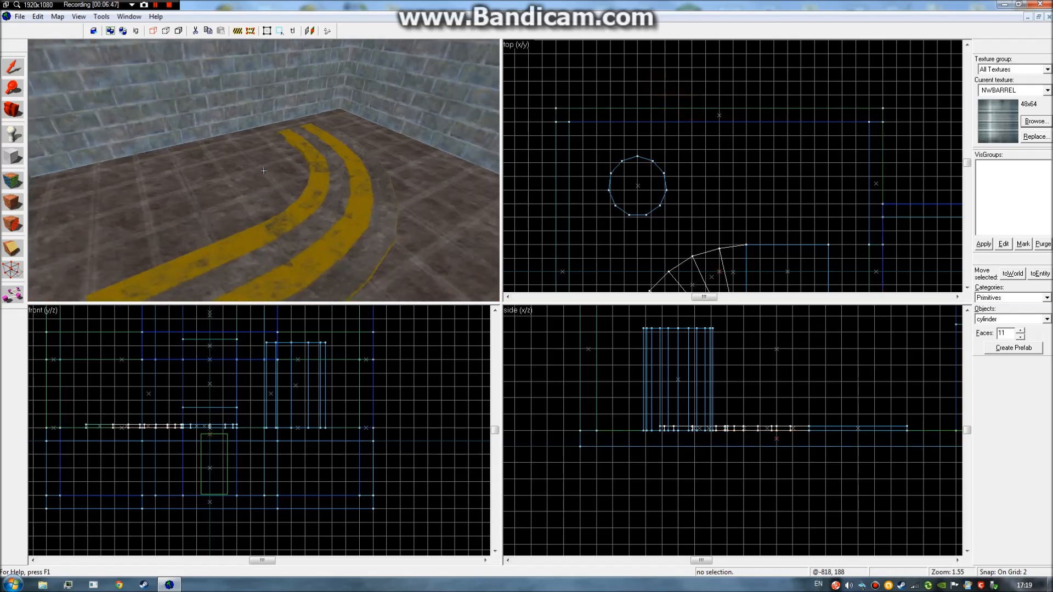
pyautogui.press('d')
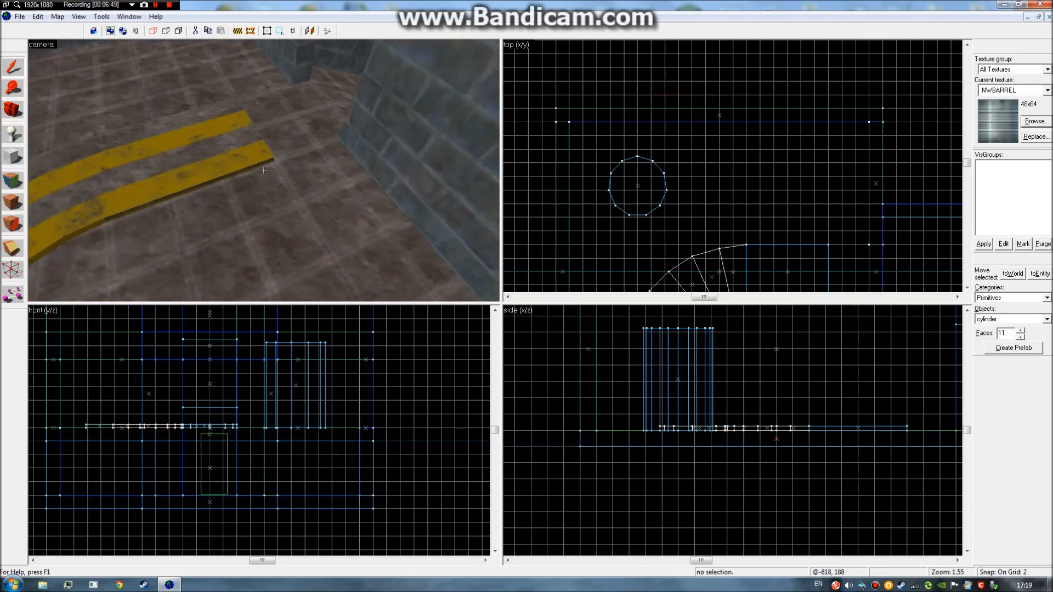
pyautogui.press('s')
pyautogui.press('d')
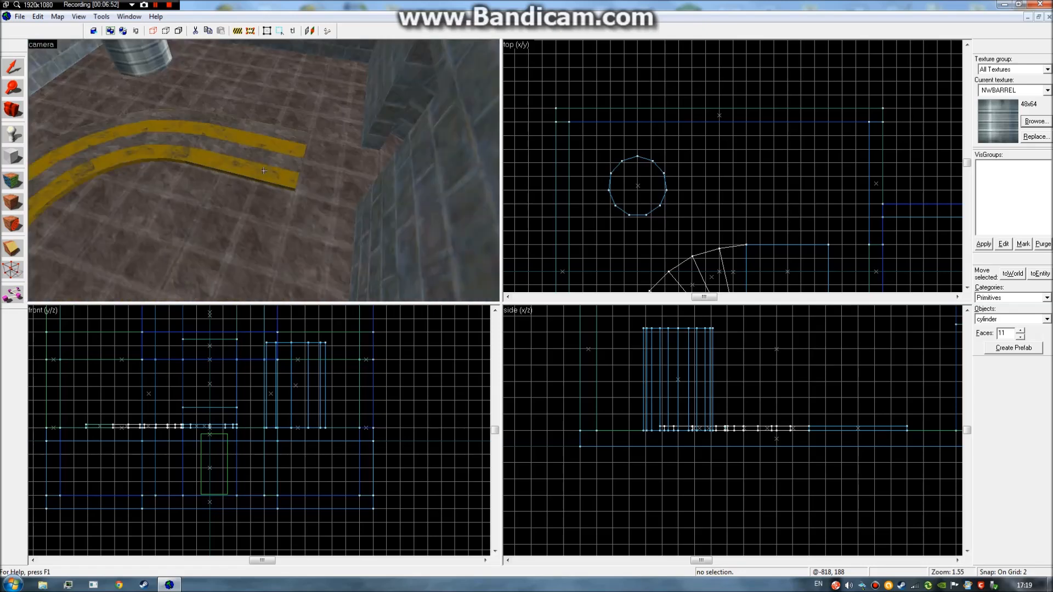
pyautogui.press('w')
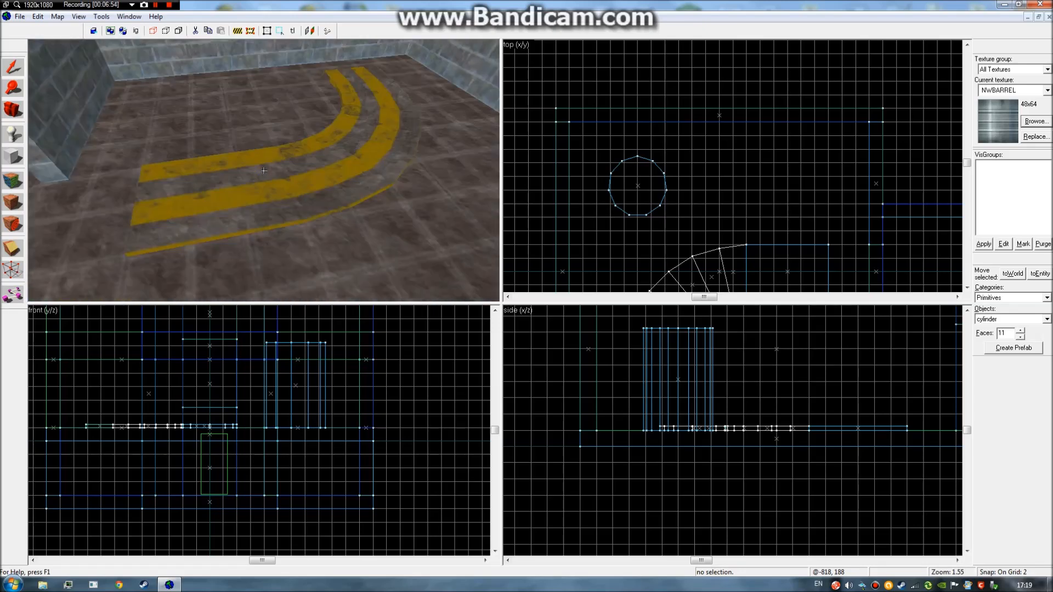
pyautogui.press('w')
pyautogui.press('w')
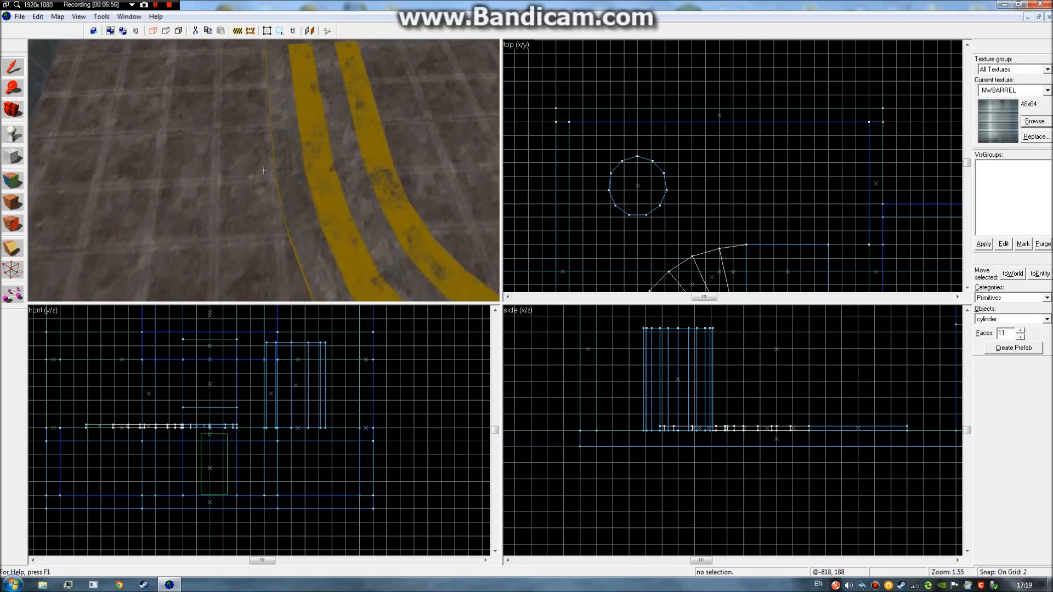
pyautogui.press('w')
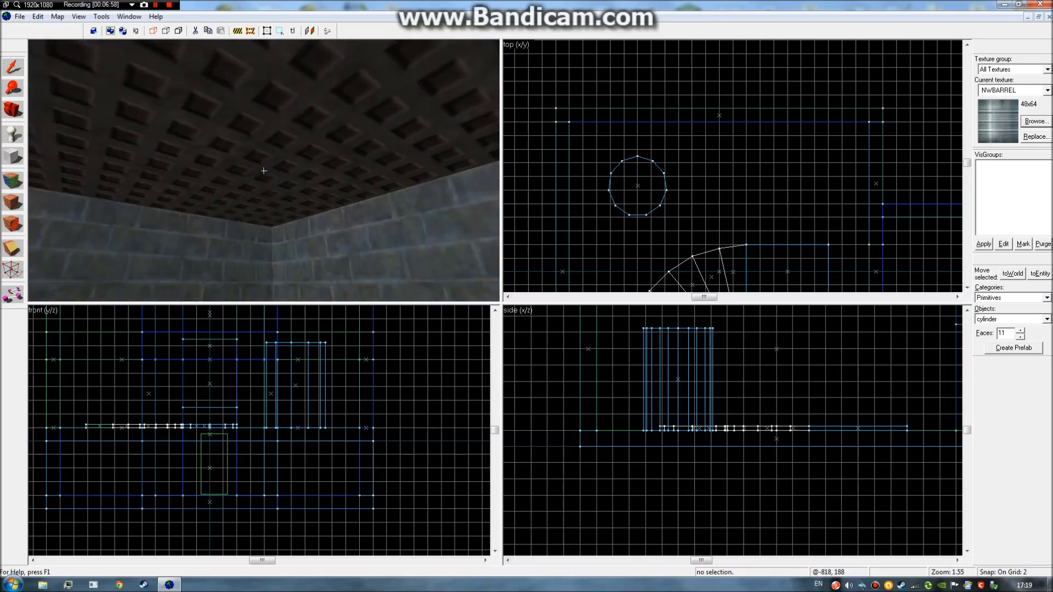
pyautogui.press('w')
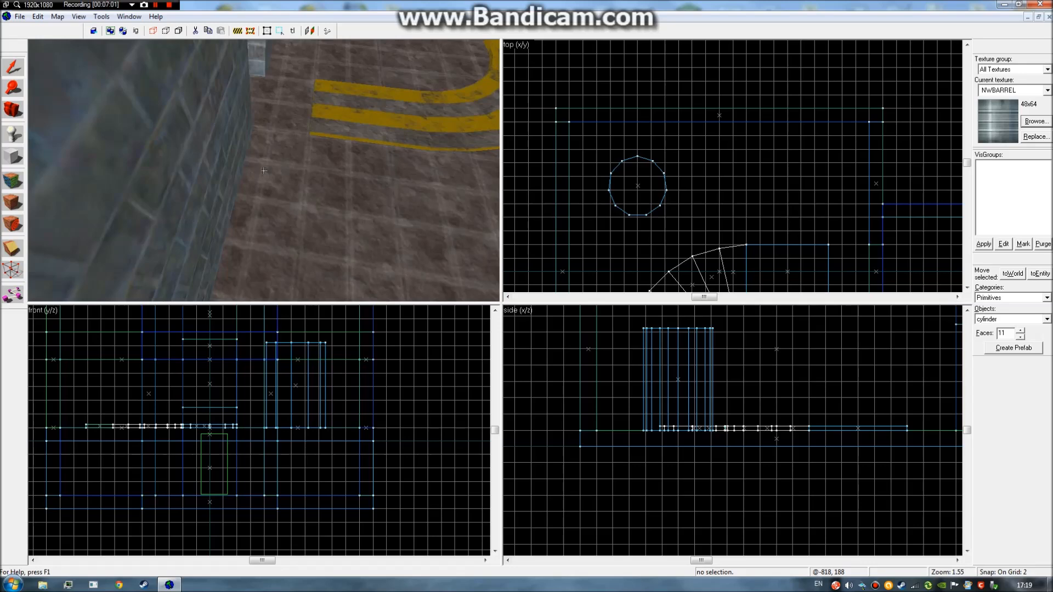
pyautogui.press('s')
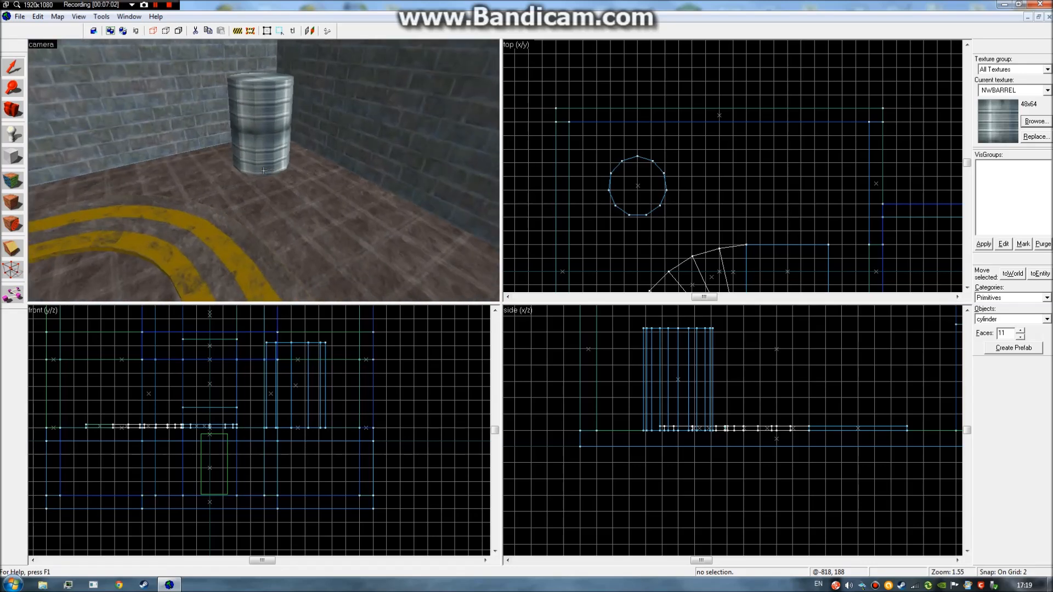
pyautogui.press('z')
pyautogui.click(274, 129)
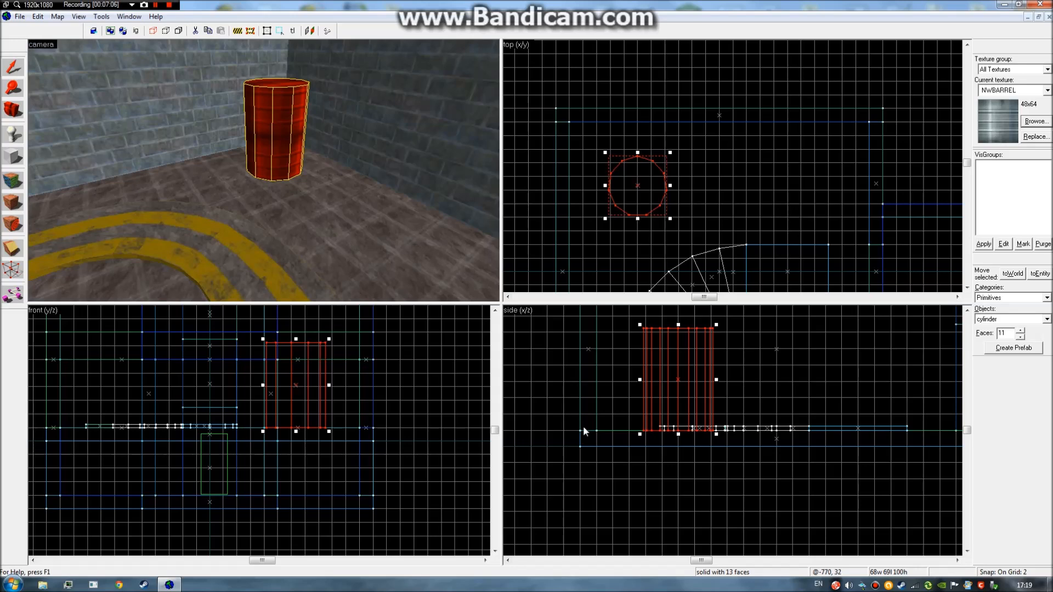
# Compile and launch the map from Run Map with Run RAD set to No.
pyautogui.click(624, 463)
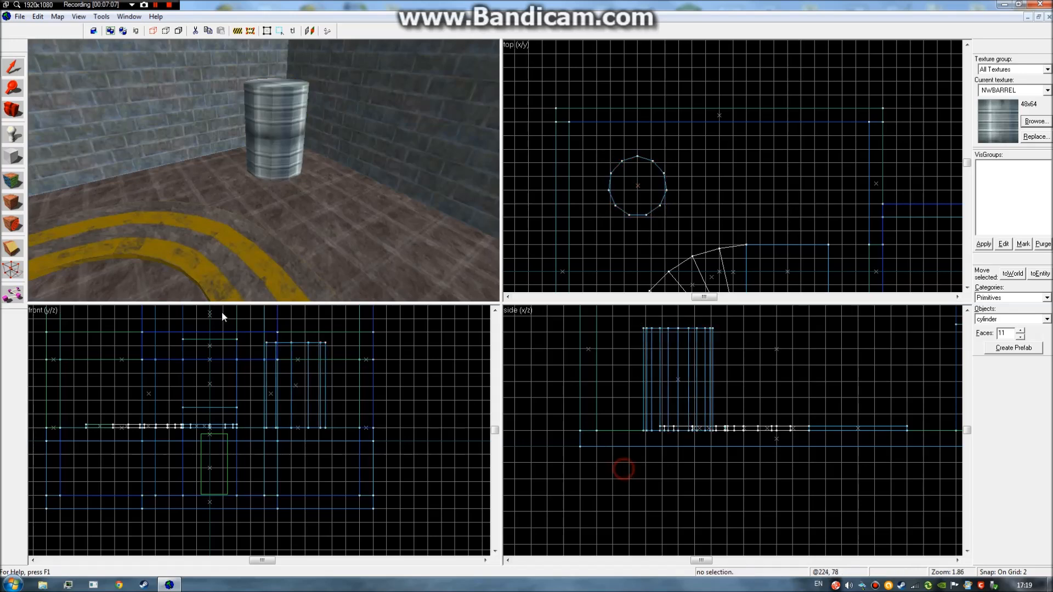
pyautogui.click(327, 31)
pyautogui.moveTo(502, 208); pyautogui.dragTo(550, 207)
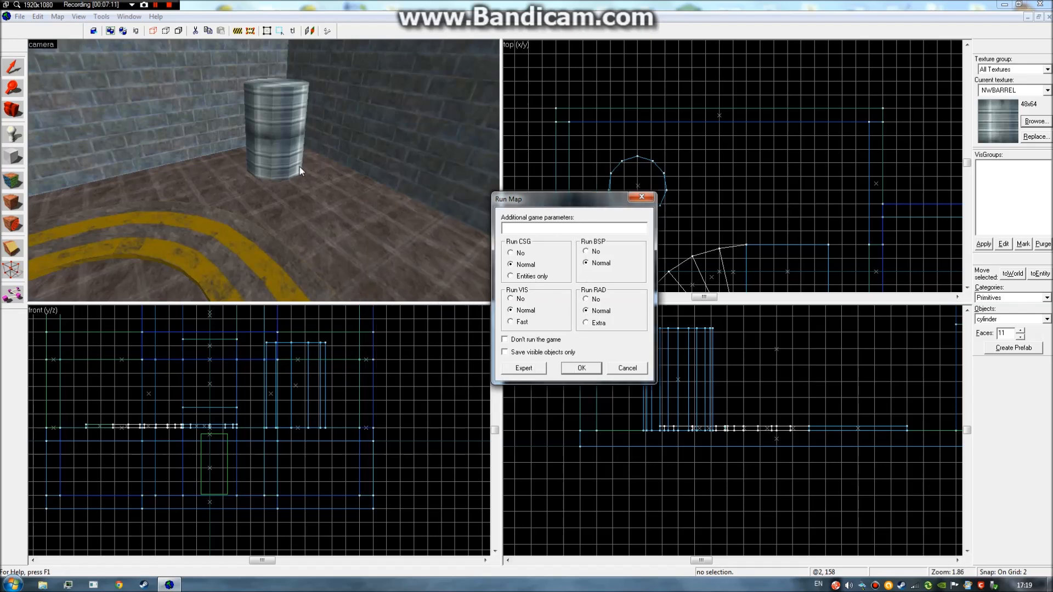
pyautogui.click(592, 300)
pyautogui.click(583, 369)
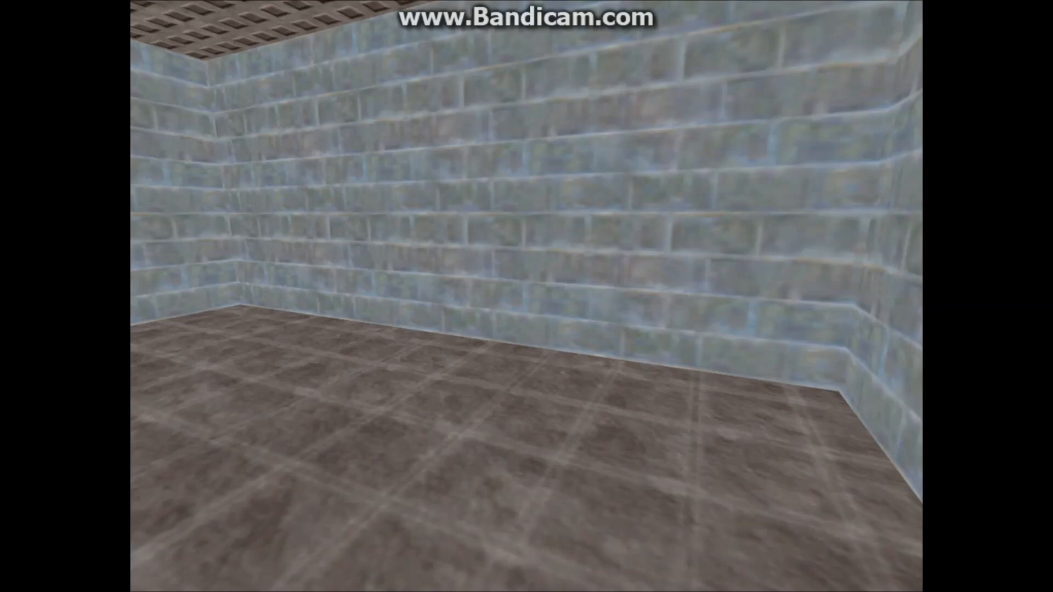
# Walk in-game through the doorway and corridor into the striped barrel room.
pyautogui.press('d')
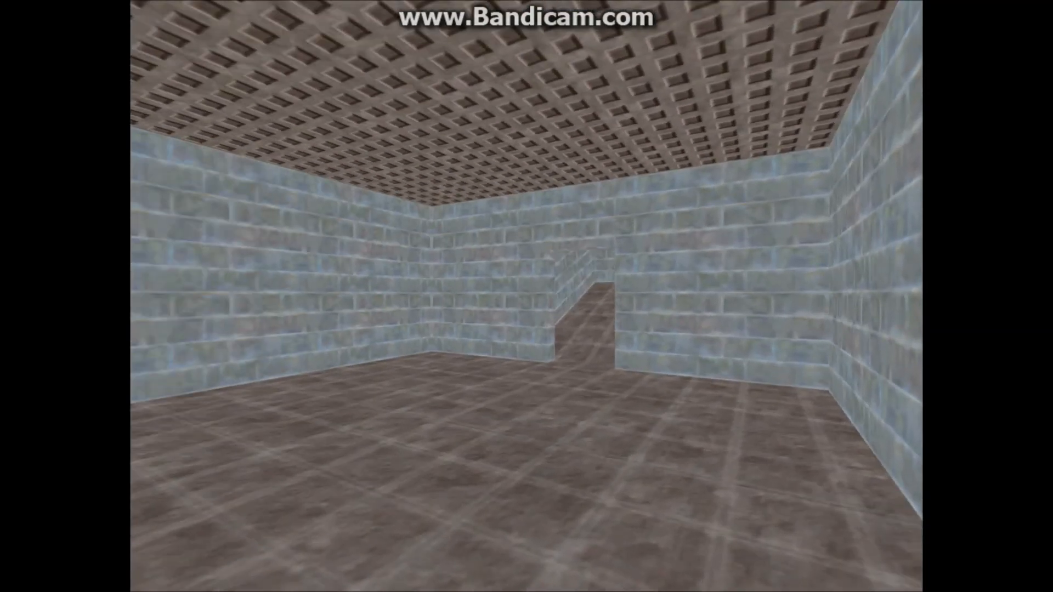
pyautogui.press('w')
pyautogui.press('w')
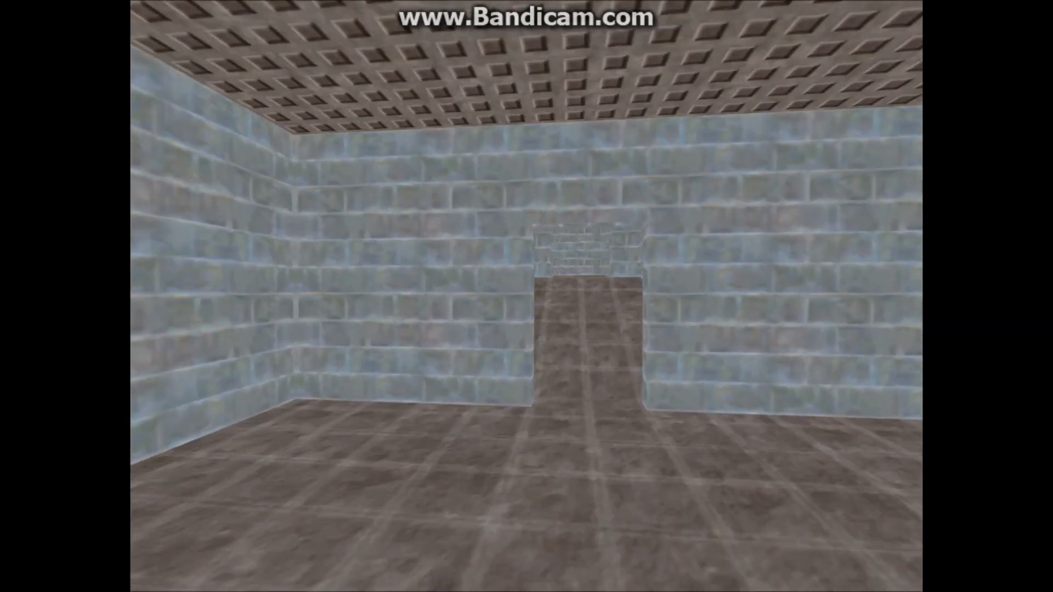
pyautogui.press('w')
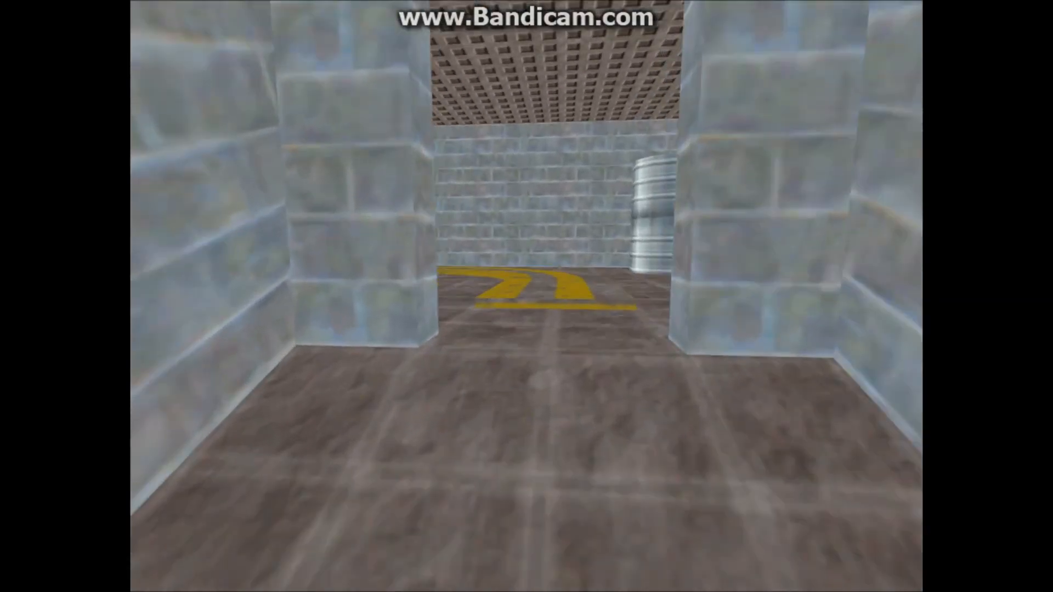
pyautogui.press('w')
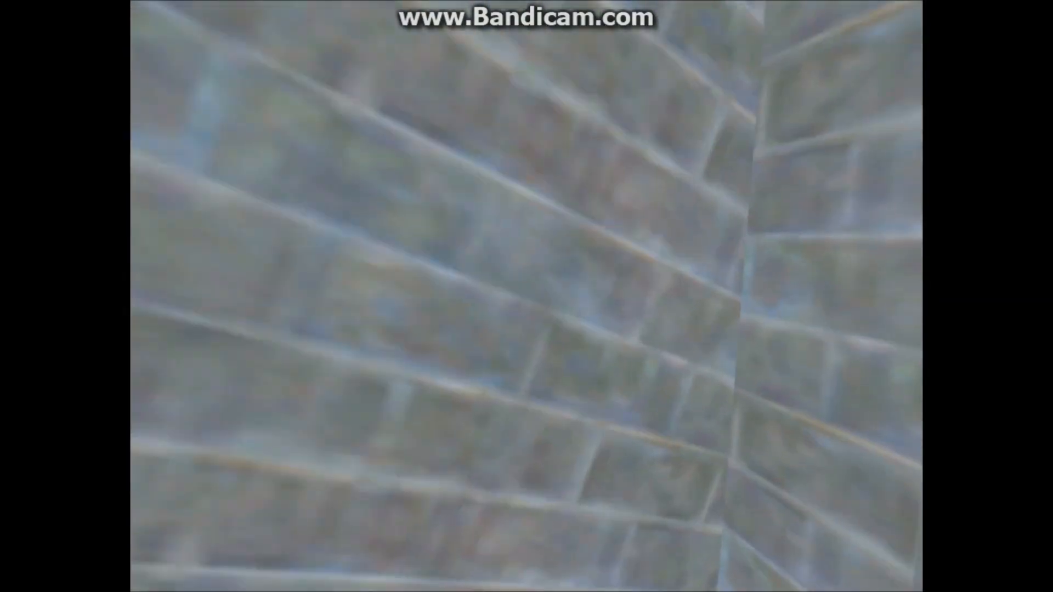
pyautogui.press('w')
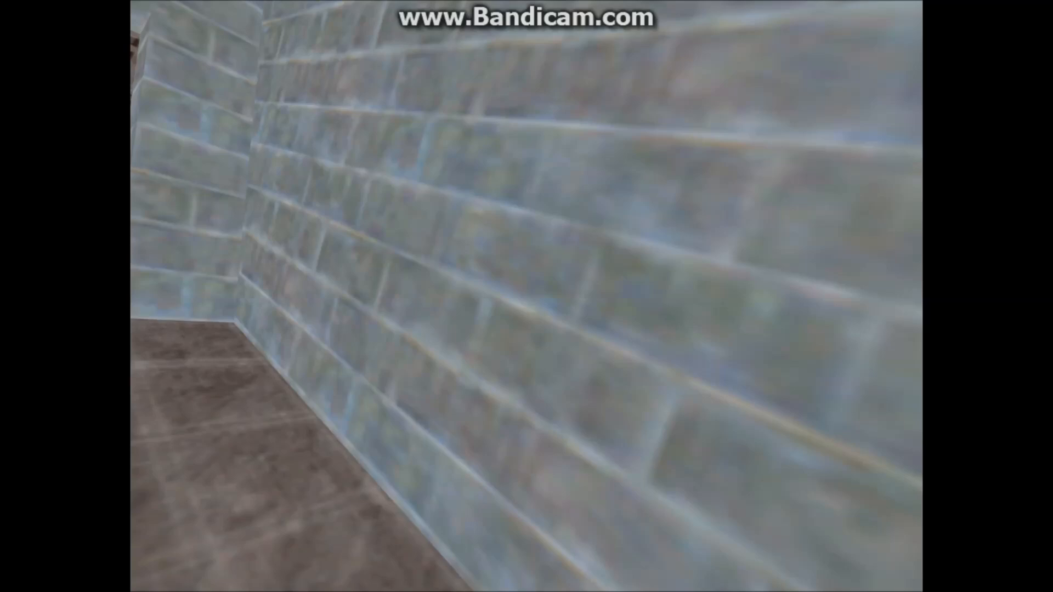